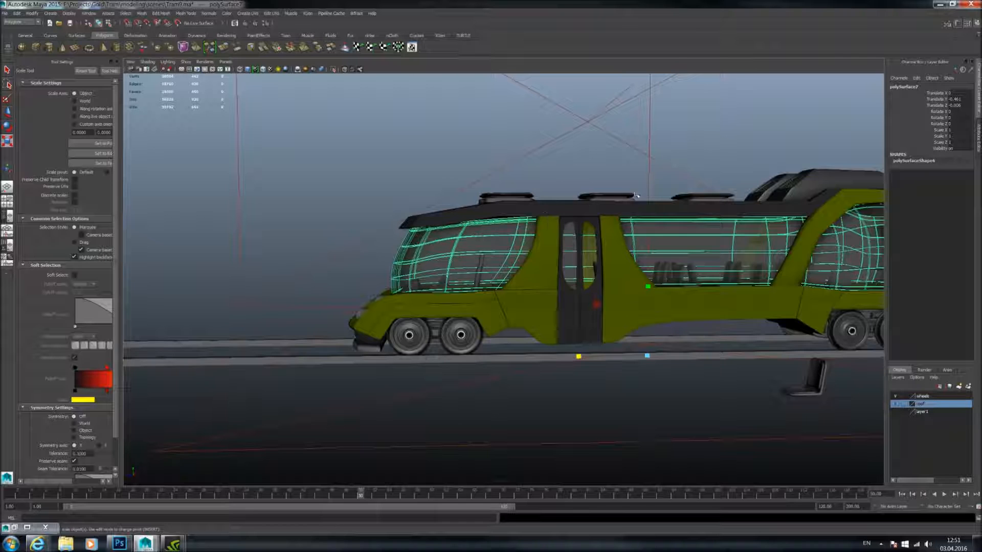
- Clear the window glass selection and examine the tram's rear end from the side
{"action": "right_click_drag", "start_coordinate": [330, 204], "coordinate": [737, 206], "text": "alt"}
{"action": "middle_click_drag", "start_coordinate": [736, 205], "coordinate": [510, 235], "text": "alt"}
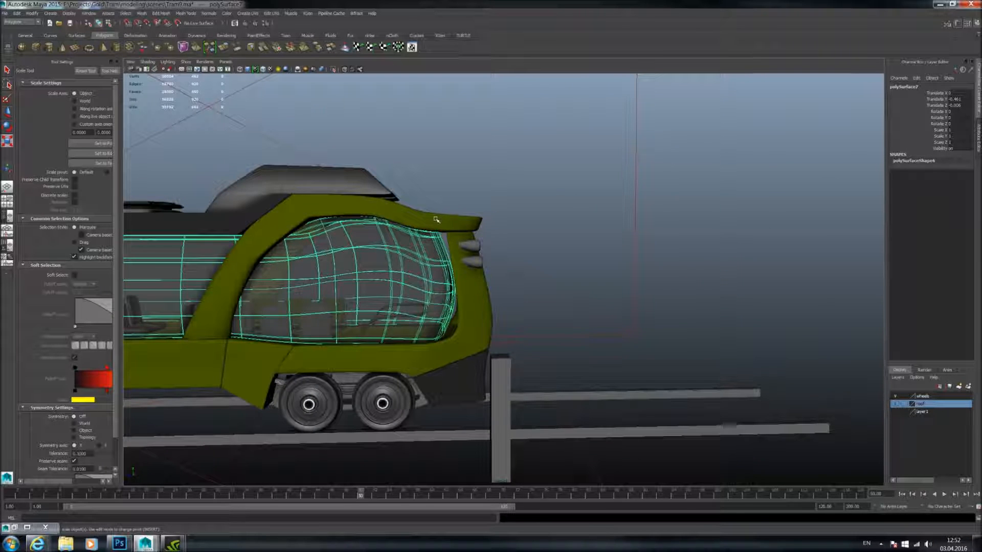
{"action": "left_click", "coordinate": [247, 217]}
{"action": "left_click", "coordinate": [367, 233]}
{"action": "left_click", "coordinate": [438, 201]}
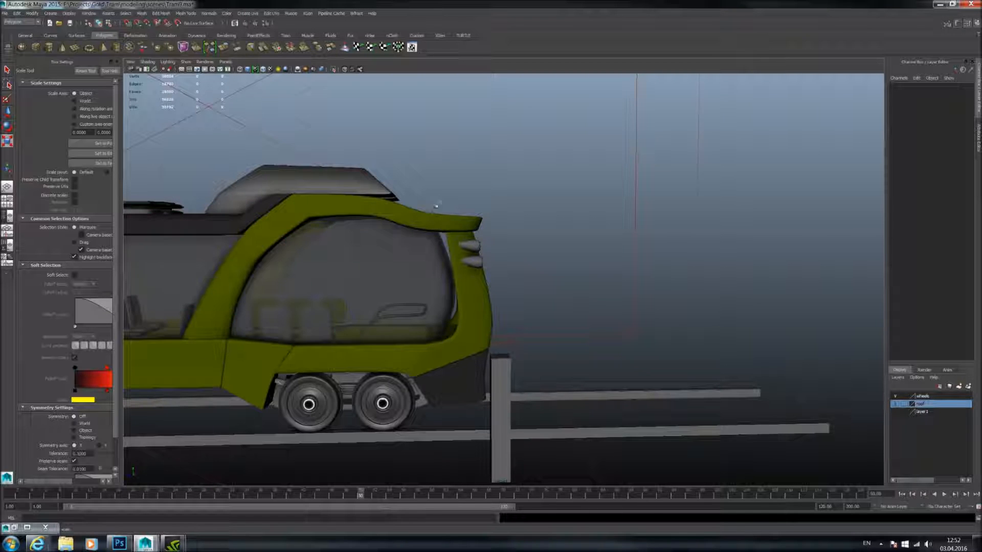
- Isolate two neighbouring slats of the nearer roof vent to examine their mesh, and show the whole tram again
{"action": "middle_click_drag", "start_coordinate": [376, 212], "coordinate": [489, 213], "text": "alt"}
{"action": "left_click_drag", "start_coordinate": [489, 214], "coordinate": [547, 250], "text": "alt"}
{"action": "left_click", "coordinate": [557, 212]}
{"action": "left_click", "coordinate": [554, 212], "text": "shift"}
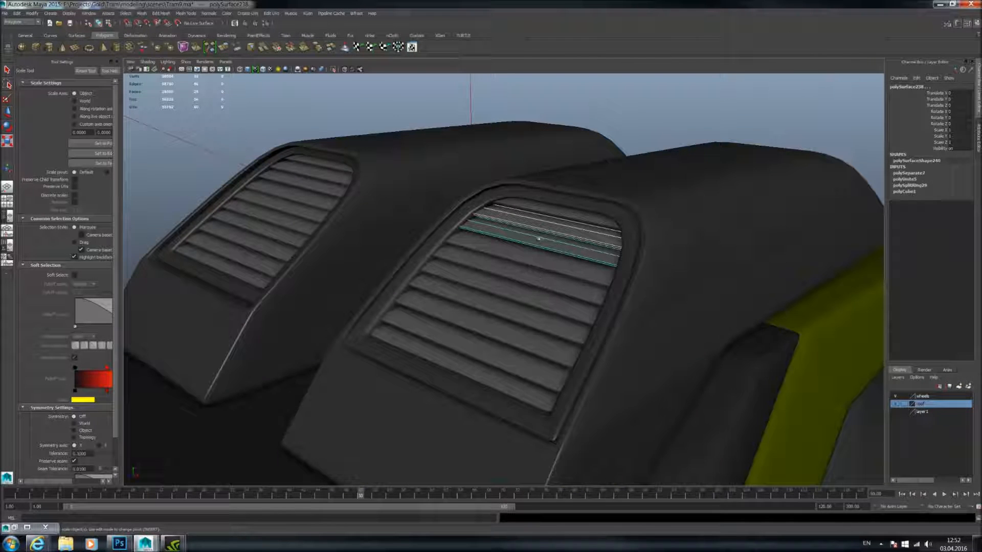
{"action": "left_click", "coordinate": [334, 70]}
{"action": "left_click_drag", "start_coordinate": [480, 179], "coordinate": [550, 236], "text": "alt"}
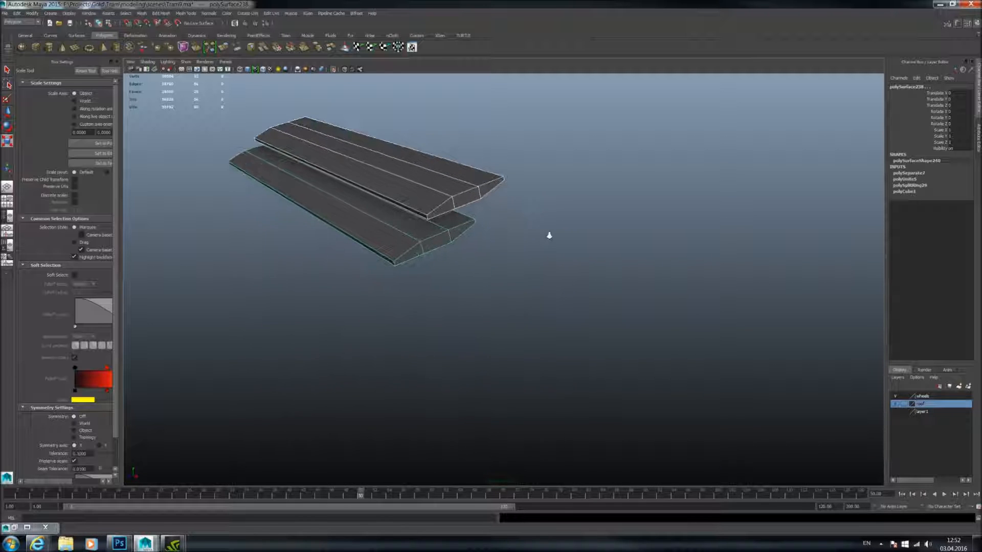
{"action": "left_click", "coordinate": [333, 70]}
{"action": "scroll", "coordinate": [433, 183], "scroll_direction": "down", "scroll_amount": 4}
{"action": "left_click_drag", "start_coordinate": [432, 183], "coordinate": [579, 150], "text": "alt"}
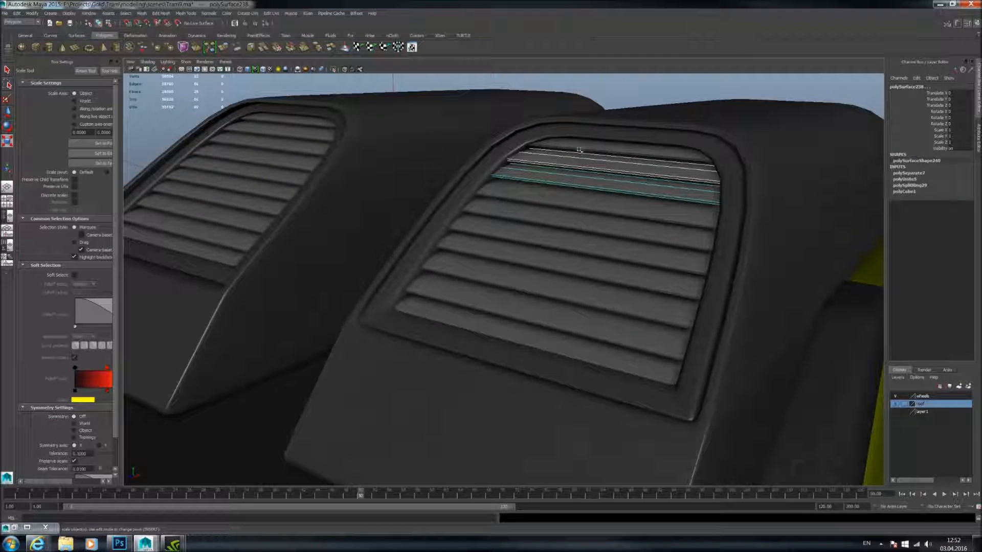
- Isolate the roof vent's frame to examine its unsmoothed mesh, and bring back the full model with the frame smoothed
{"action": "left_click", "coordinate": [513, 144]}
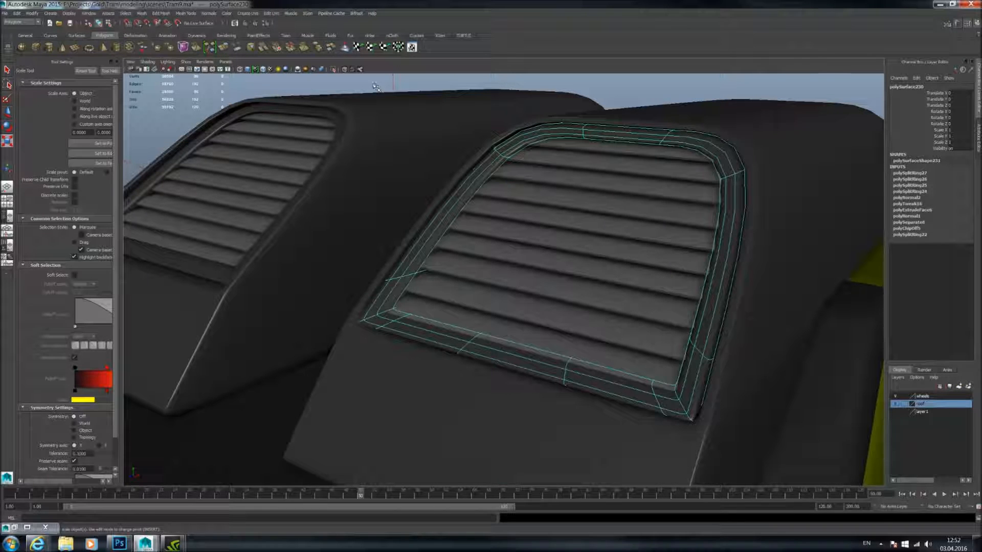
{"action": "left_click", "coordinate": [334, 70]}
{"action": "left_click_drag", "start_coordinate": [389, 164], "coordinate": [410, 179], "text": "alt"}
{"action": "key", "text": "f"}
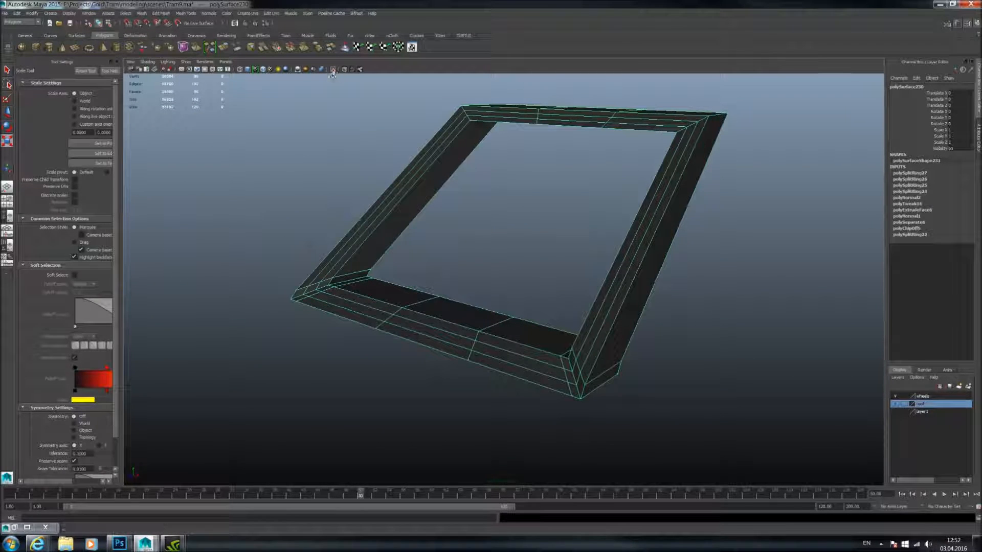
{"action": "left_click", "coordinate": [333, 71]}
{"action": "scroll", "coordinate": [397, 165], "scroll_direction": "down", "scroll_amount": 4}
{"action": "key", "text": "3"}
{"action": "left_click", "coordinate": [625, 189]}
{"action": "left_click", "coordinate": [646, 145]}
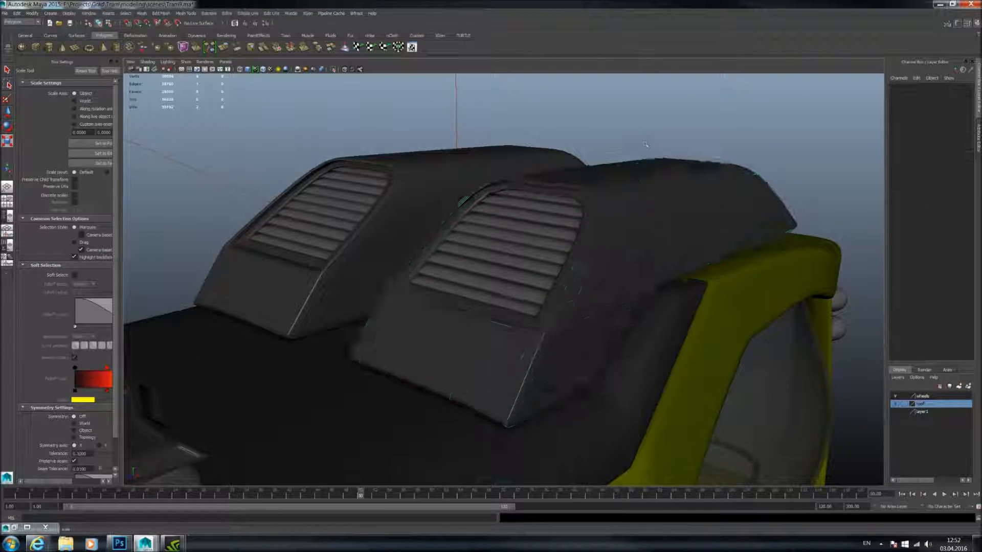
- Select the double-door frame on the tram's side and examine its mesh without smoothing
{"action": "scroll", "coordinate": [575, 256], "scroll_direction": "down", "scroll_amount": 8}
{"action": "mouse_move", "coordinate": [544, 245]}
{"action": "middle_mouse_down", "text": "alt"}
{"action": "mouse_move", "coordinate": [551, 265]}
{"action": "mouse_move", "coordinate": [572, 248]}
{"action": "mouse_move", "coordinate": [572, 208]}
{"action": "middle_mouse_up", "text": "alt"}
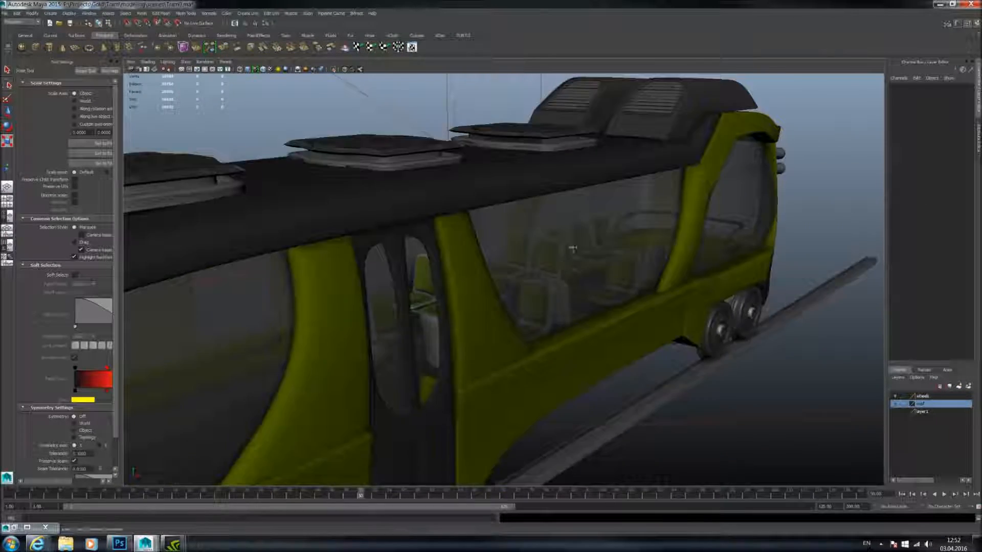
{"action": "left_click_drag", "start_coordinate": [572, 208], "coordinate": [500, 233], "text": "alt"}
{"action": "middle_click_drag", "start_coordinate": [499, 232], "coordinate": [584, 296], "text": "alt"}
{"action": "scroll", "coordinate": [513, 297], "scroll_direction": "up", "scroll_amount": 4}
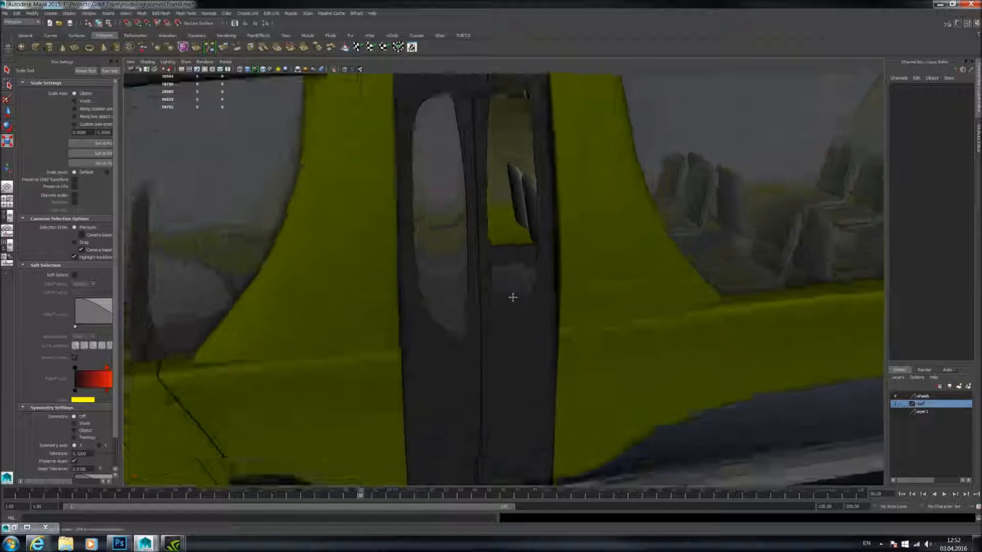
{"action": "right_click_drag", "start_coordinate": [513, 298], "coordinate": [502, 302], "text": "alt"}
{"action": "left_click", "coordinate": [452, 174]}
{"action": "key", "text": "1"}
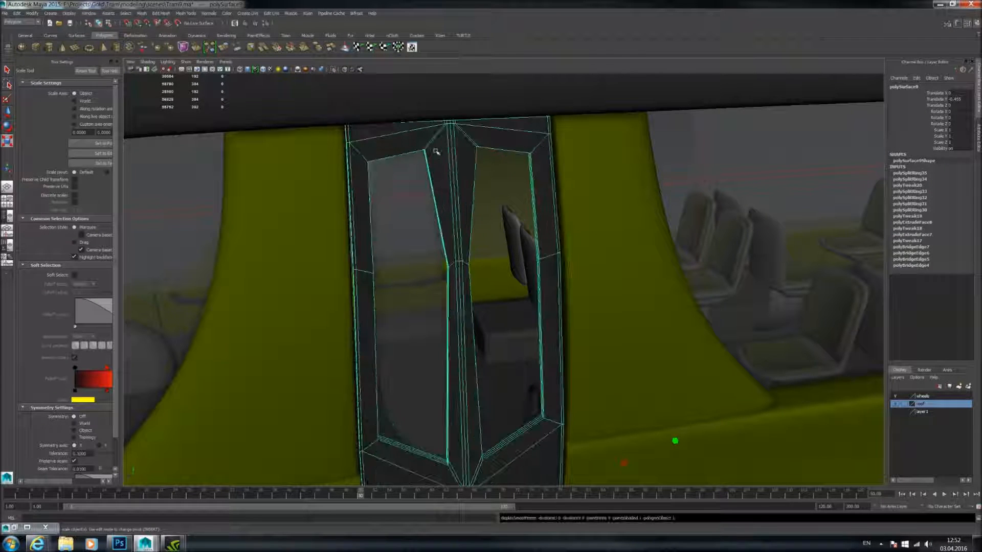
- Select the glass pane of one door leaf and compare its unsmoothed and smoothed display
{"action": "left_click", "coordinate": [441, 236]}
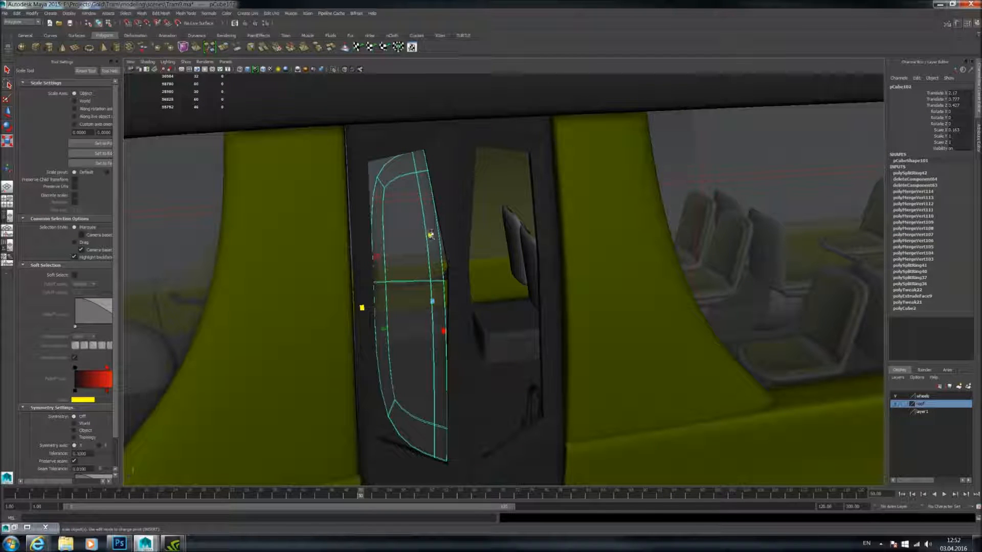
{"action": "key", "text": "1"}
{"action": "left_click_drag", "start_coordinate": [574, 176], "coordinate": [588, 282], "text": "alt"}
{"action": "key", "text": "3"}
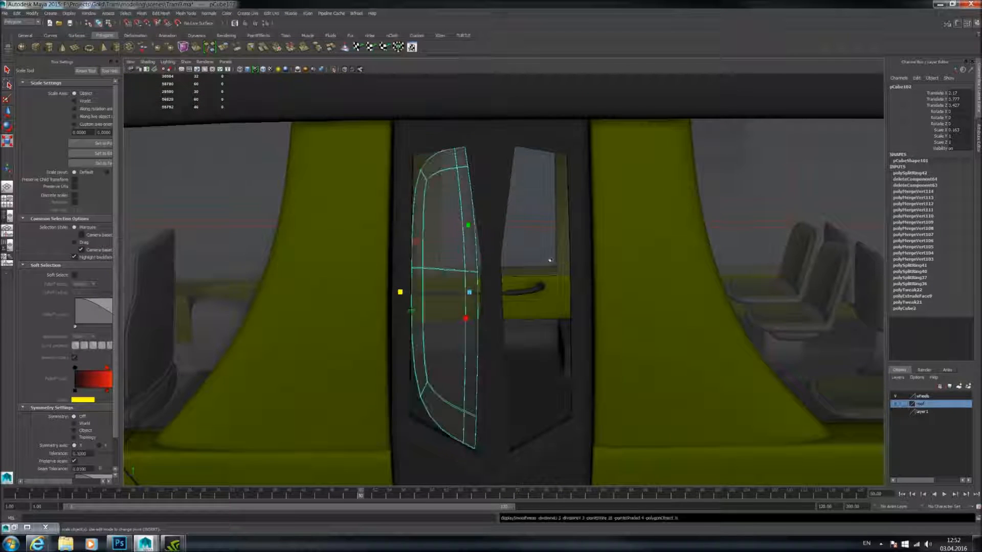
- Compare the door frame's smoothed and unsmoothed openings with the fitted glass pane, ending with the frame smoothed
{"action": "left_click", "coordinate": [487, 180]}
{"action": "key", "text": "3"}
{"action": "key", "text": "1"}
{"action": "scroll", "coordinate": [476, 197], "scroll_direction": "up", "scroll_amount": 5}
{"action": "left_click", "coordinate": [444, 172]}
{"action": "middle_click_drag", "start_coordinate": [443, 172], "coordinate": [461, 286], "text": "alt"}
{"action": "left_click_drag", "start_coordinate": [480, 337], "coordinate": [490, 234], "text": "alt"}
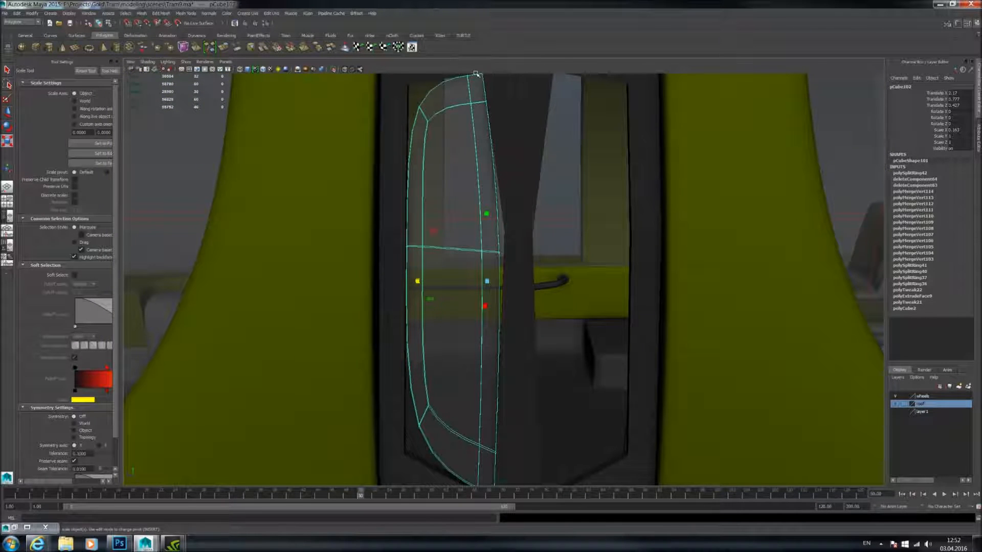
{"action": "left_click_drag", "start_coordinate": [487, 85], "coordinate": [464, 105], "text": "alt"}
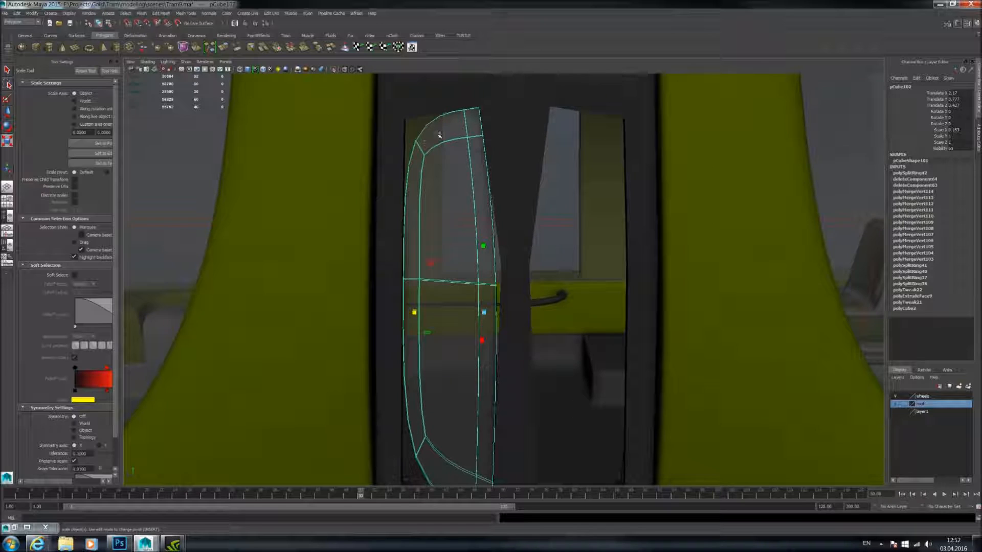
{"action": "key", "text": "3"}
{"action": "left_click", "coordinate": [482, 112]}
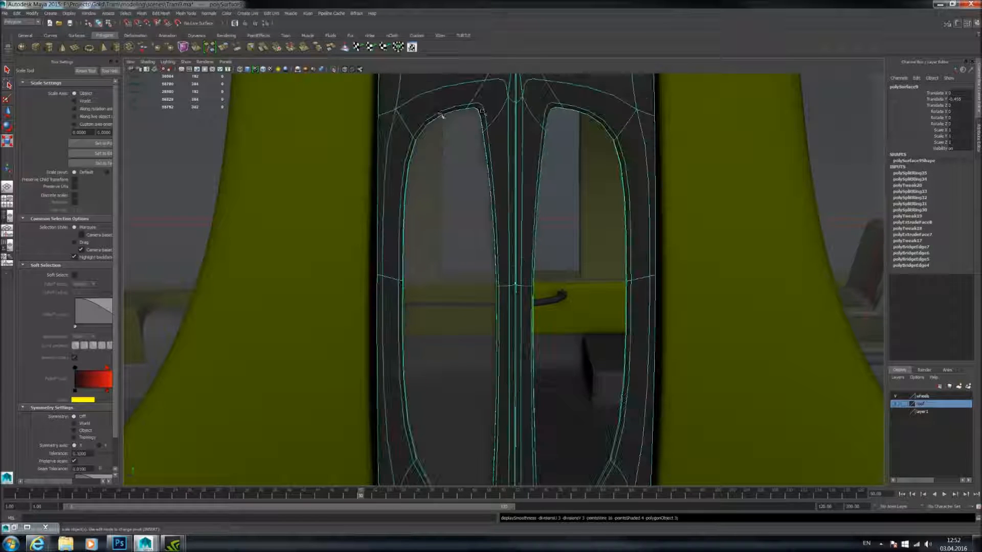
- Examine the tram's body from the doors round to the headlights, grille and front bumper
{"action": "scroll", "coordinate": [432, 285], "scroll_direction": "down", "scroll_amount": 6}
{"action": "middle_click_drag", "start_coordinate": [431, 284], "coordinate": [655, 184], "text": "alt"}
{"action": "scroll", "coordinate": [475, 251], "scroll_direction": "down", "scroll_amount": 2}
{"action": "scroll", "coordinate": [657, 306], "scroll_direction": "up", "scroll_amount": 5}
{"action": "left_click_drag", "start_coordinate": [658, 318], "coordinate": [450, 171], "text": "alt"}
{"action": "middle_click_drag", "start_coordinate": [450, 171], "coordinate": [556, 228], "text": "alt"}
{"action": "scroll", "coordinate": [556, 228], "scroll_direction": "up", "scroll_amount": 4}
{"action": "left_click_drag", "start_coordinate": [528, 248], "coordinate": [630, 198], "text": "alt"}
{"action": "middle_click_drag", "start_coordinate": [630, 198], "coordinate": [528, 217], "text": "alt"}
{"action": "left_click_drag", "start_coordinate": [603, 217], "coordinate": [532, 203], "text": "alt"}
{"action": "left_click_drag", "start_coordinate": [460, 150], "coordinate": [538, 206], "text": "alt"}
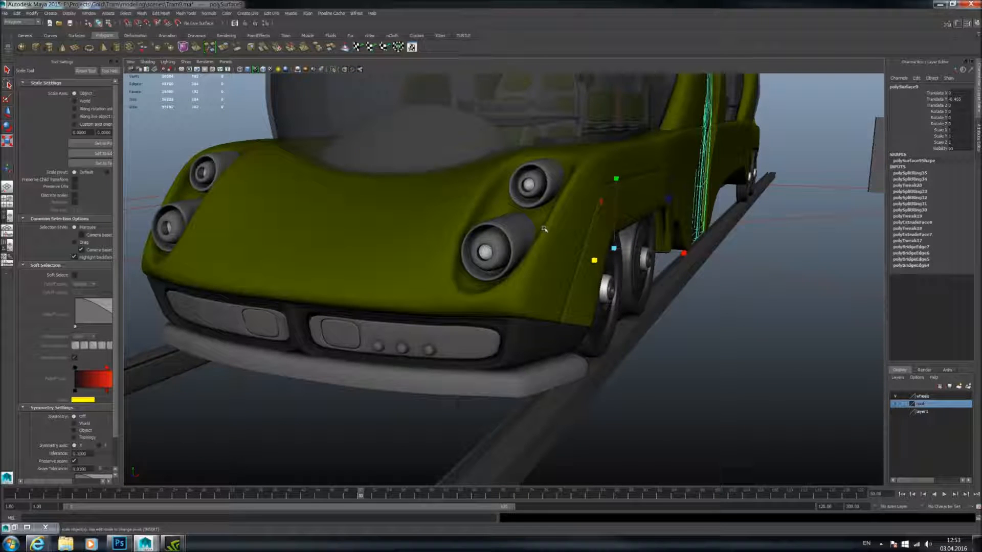
{"action": "left_click_drag", "start_coordinate": [495, 249], "coordinate": [479, 222], "text": "alt"}
{"action": "left_click_drag", "start_coordinate": [675, 269], "coordinate": [556, 259], "text": "alt"}
- Select the front bumper, the dark lower front panel and its grille insert in turn to examine their wireframes
{"action": "left_click", "coordinate": [378, 235]}
{"action": "left_click_drag", "start_coordinate": [378, 225], "coordinate": [461, 236], "text": "alt"}
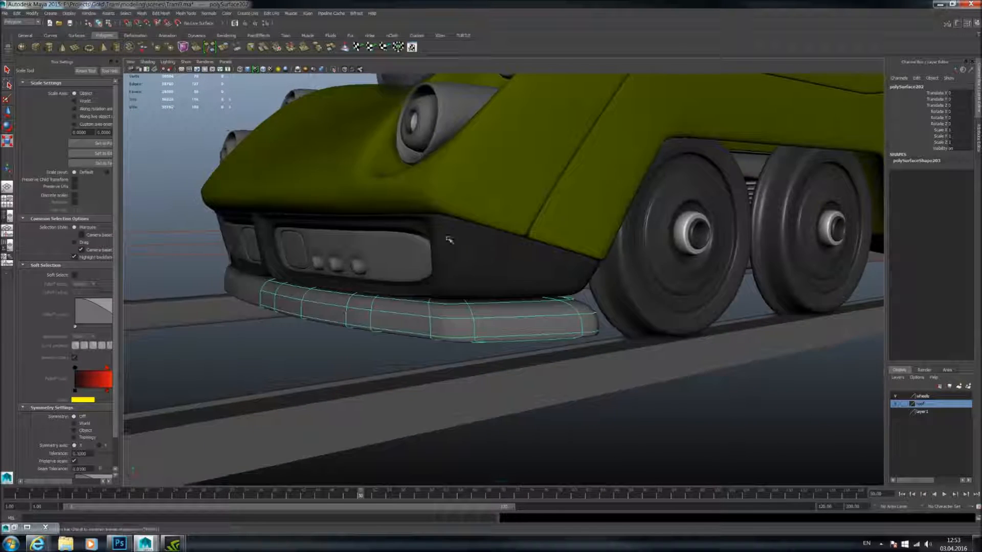
{"action": "left_click", "coordinate": [394, 259]}
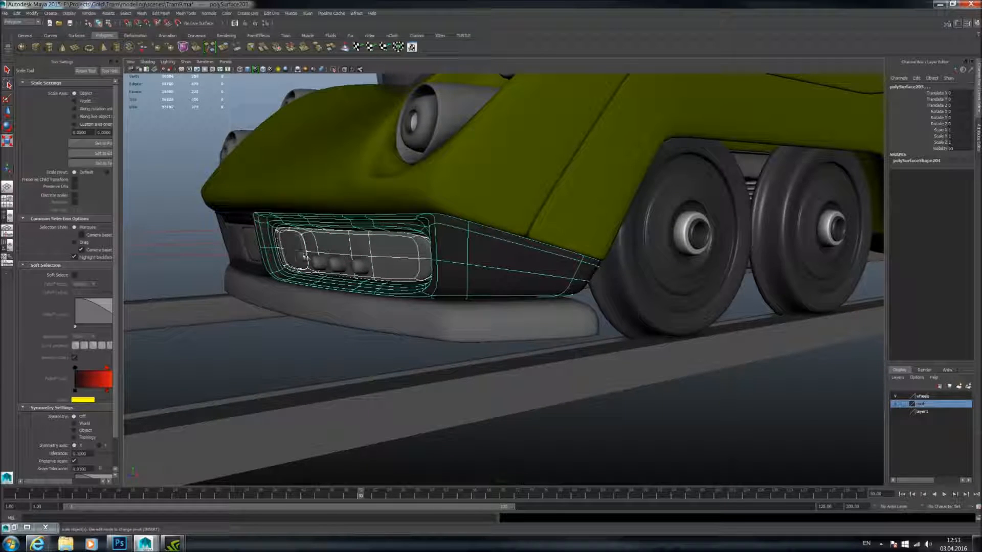
{"action": "left_click", "coordinate": [305, 255], "text": "shift"}
{"action": "scroll", "coordinate": [327, 240], "scroll_direction": "down", "scroll_amount": 2}
{"action": "left_click_drag", "start_coordinate": [376, 185], "coordinate": [408, 228], "text": "alt"}
- Select the small bright lens inside the lower front headlight and examine how it sits in its housing
{"action": "left_click", "coordinate": [419, 193]}
{"action": "scroll", "coordinate": [460, 209], "scroll_direction": "up", "scroll_amount": 5}
{"action": "left_click_drag", "start_coordinate": [547, 239], "coordinate": [508, 226], "text": "alt"}
{"action": "scroll", "coordinate": [537, 235], "scroll_direction": "up", "scroll_amount": 4}
{"action": "left_click", "coordinate": [640, 258]}
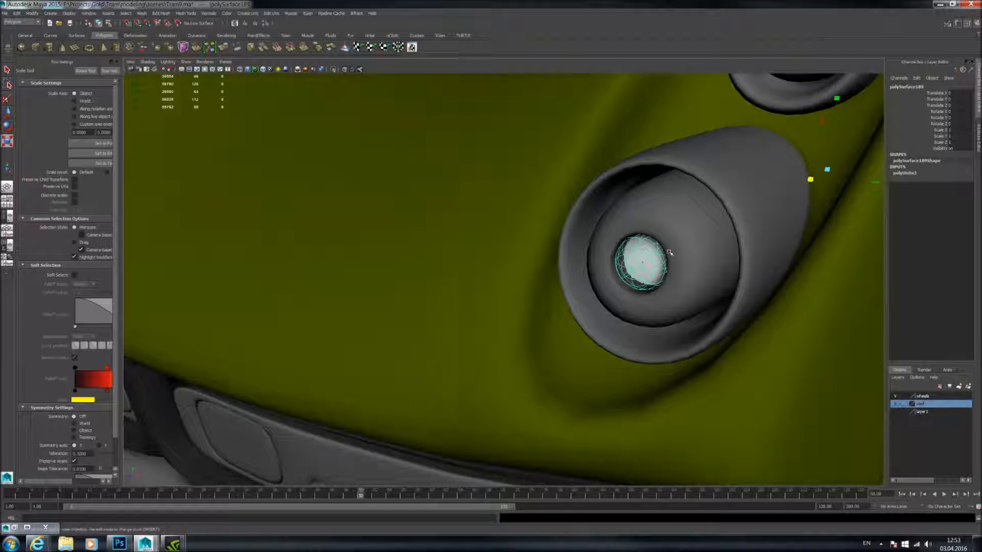
{"action": "left_click_drag", "start_coordinate": [669, 253], "coordinate": [610, 244], "text": "alt"}
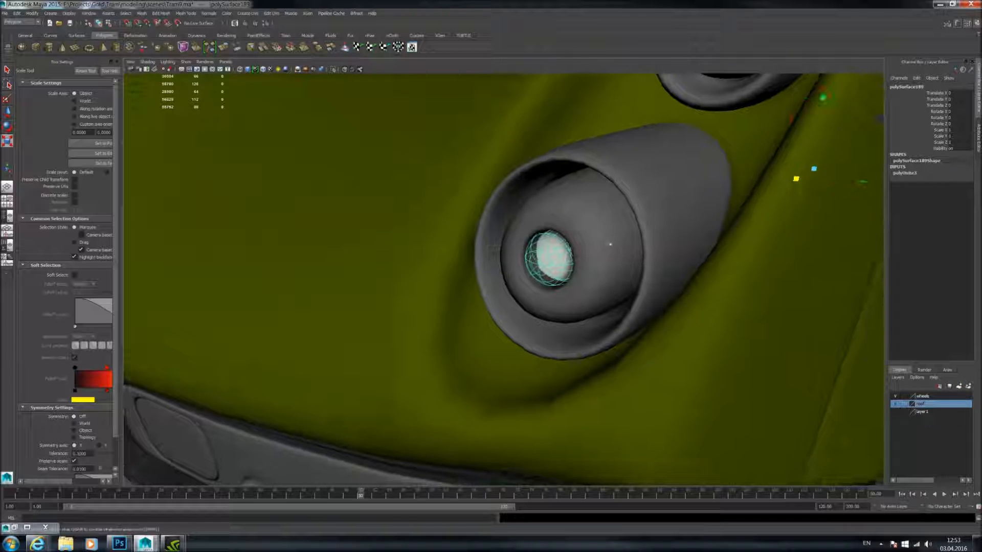
- Isolate the headlight lens and examine its spherical mesh from all sides
{"action": "left_click", "coordinate": [333, 70]}
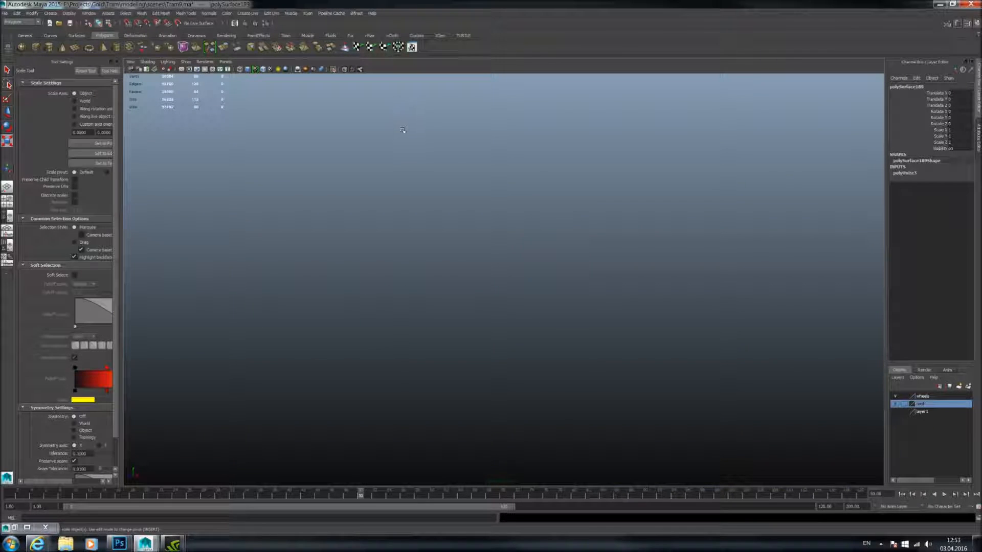
{"action": "key", "text": "f"}
{"action": "left_click_drag", "start_coordinate": [585, 204], "coordinate": [637, 247], "text": "alt"}
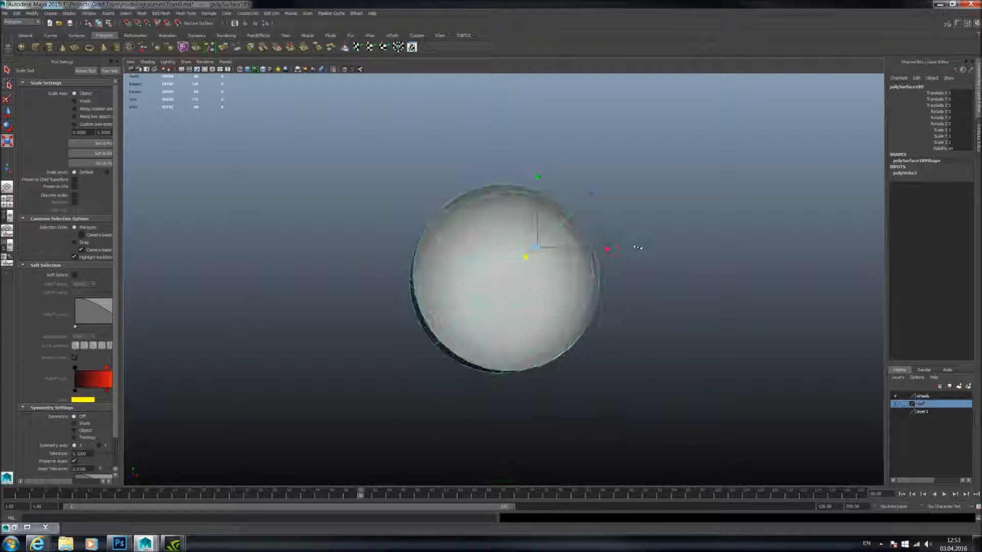
{"action": "mouse_move", "coordinate": [512, 233]}
{"action": "left_mouse_down", "text": "alt"}
{"action": "mouse_move", "coordinate": [437, 249]}
{"action": "mouse_move", "coordinate": [509, 217]}
{"action": "left_mouse_up", "text": "alt"}
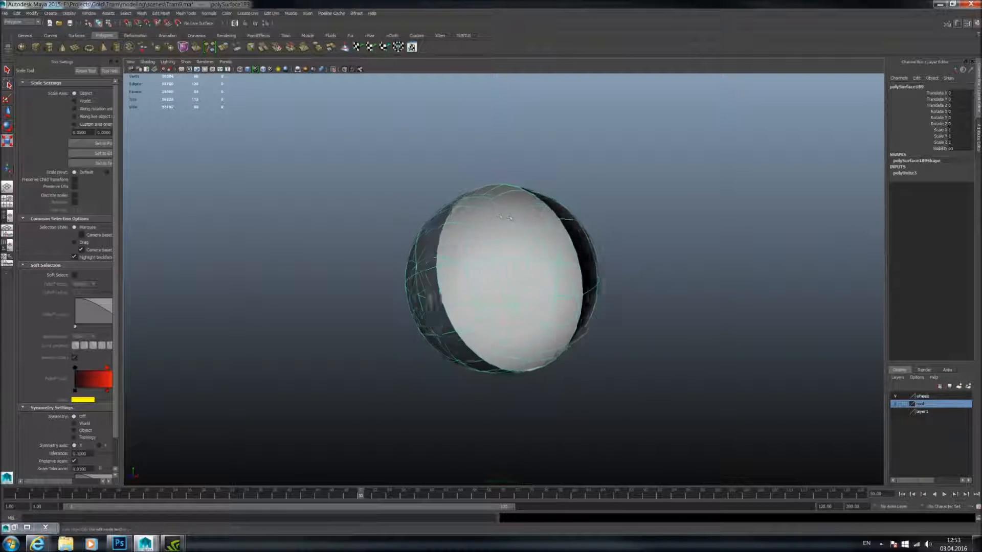
{"action": "left_click_drag", "start_coordinate": [457, 235], "coordinate": [445, 253], "text": "alt"}
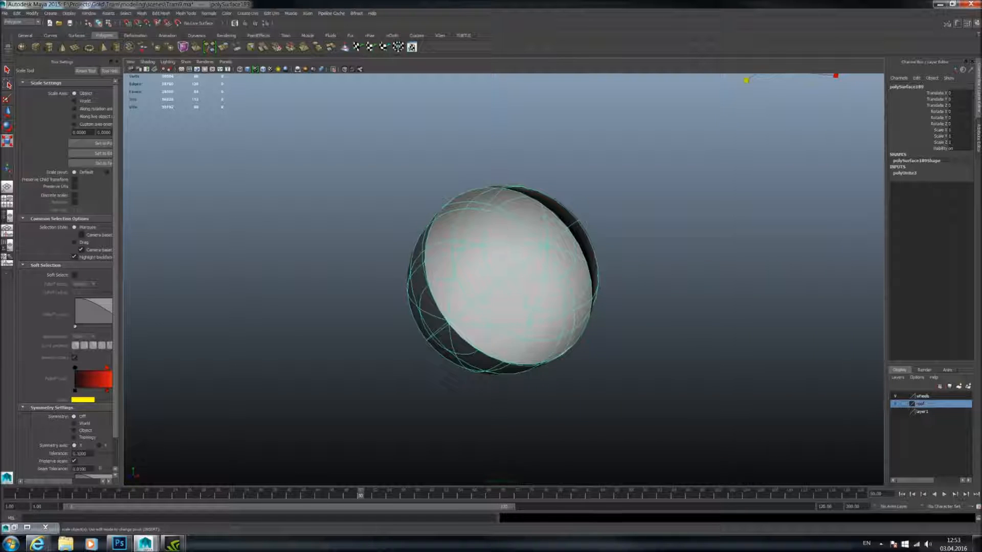
{"action": "left_click_drag", "start_coordinate": [532, 248], "coordinate": [526, 246], "text": "alt"}
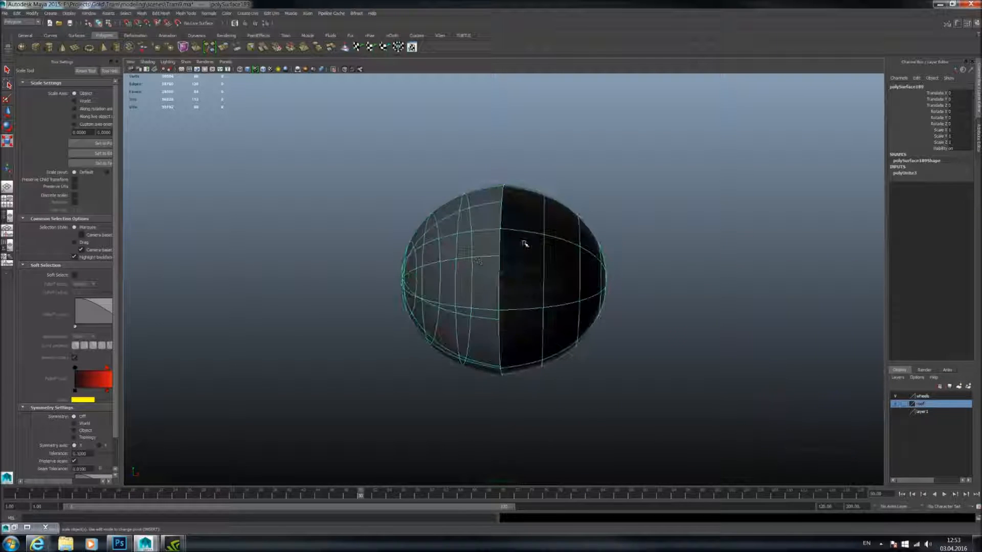
- Check a single face on the lens's bright cap, return to object selection and show the full model
{"action": "right_click_drag", "start_coordinate": [526, 245], "coordinate": [528, 279]}
{"action": "double_click", "coordinate": [532, 249]}
{"action": "left_click_drag", "start_coordinate": [536, 245], "coordinate": [583, 244], "text": "alt"}
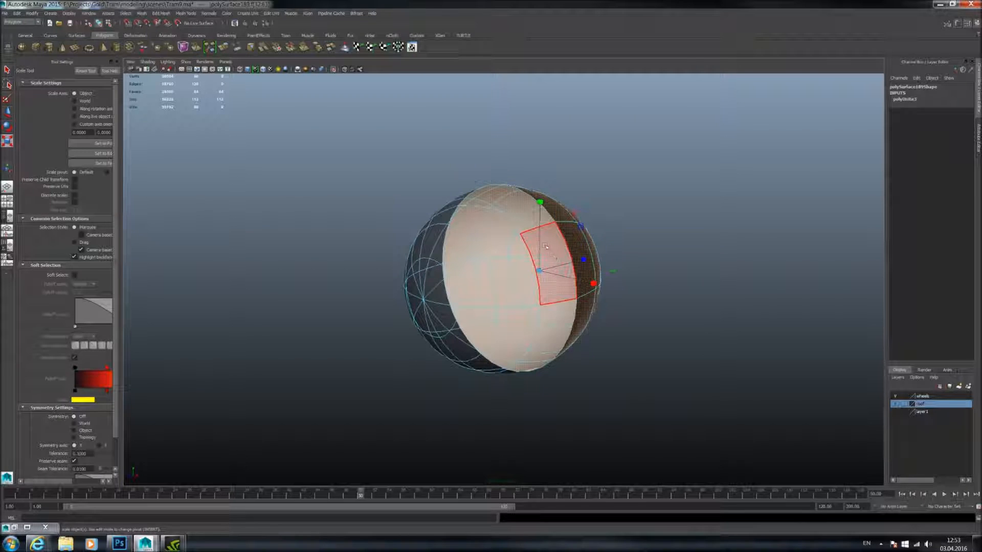
{"action": "key", "text": "F8"}
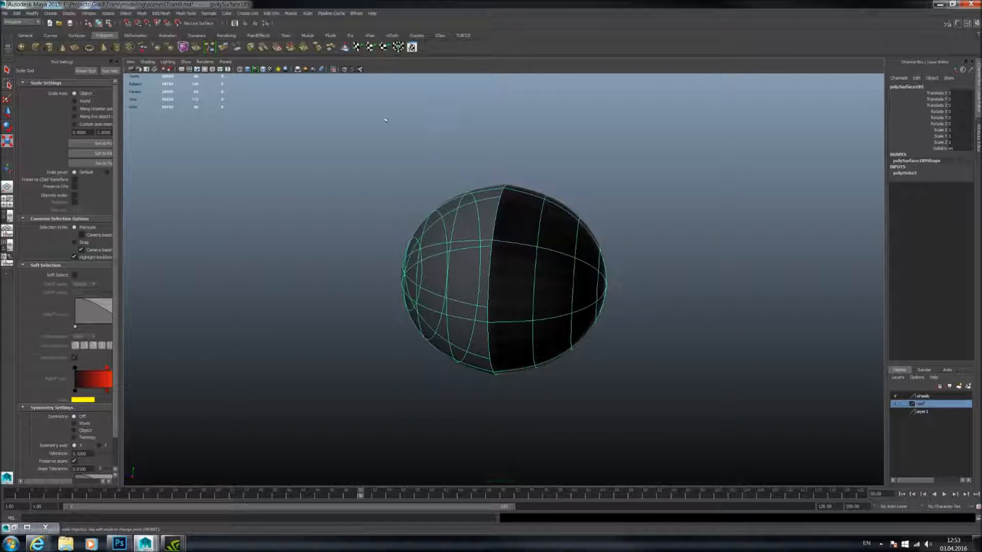
{"action": "left_click", "coordinate": [333, 70]}
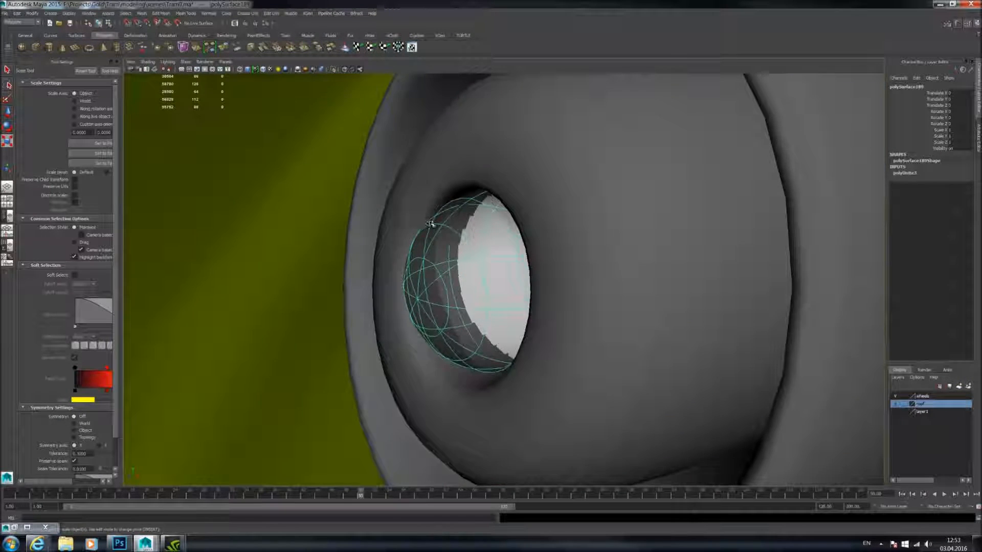
- Clear the lens selection and examine the headlights, the tram's front end and the way into its cabin
{"action": "left_click_drag", "start_coordinate": [425, 223], "coordinate": [491, 221], "text": "alt"}
{"action": "scroll", "coordinate": [491, 221], "scroll_direction": "down", "scroll_amount": 6}
{"action": "left_click", "coordinate": [739, 244]}
{"action": "left_click_drag", "start_coordinate": [695, 239], "coordinate": [575, 242], "text": "alt"}
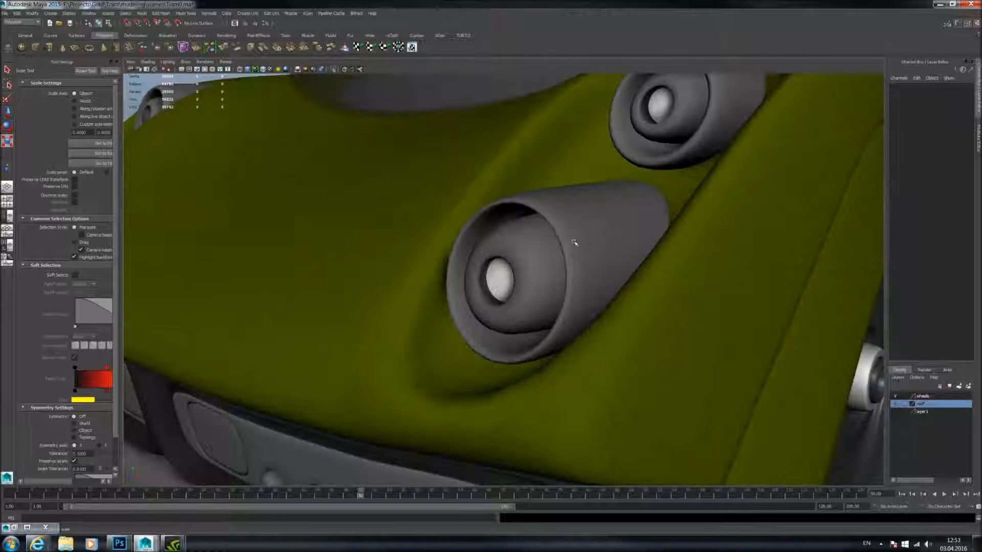
{"action": "scroll", "coordinate": [421, 217], "scroll_direction": "down", "scroll_amount": 1}
{"action": "middle_click_drag", "start_coordinate": [421, 217], "coordinate": [497, 223], "text": "alt"}
{"action": "scroll", "coordinate": [497, 223], "scroll_direction": "down", "scroll_amount": 6}
{"action": "left_click_drag", "start_coordinate": [498, 223], "coordinate": [413, 232], "text": "alt"}
{"action": "middle_click_drag", "start_coordinate": [413, 233], "coordinate": [521, 235], "text": "alt"}
{"action": "scroll", "coordinate": [522, 235], "scroll_direction": "down", "scroll_amount": 3}
{"action": "left_click_drag", "start_coordinate": [522, 235], "coordinate": [550, 243], "text": "alt"}
{"action": "scroll", "coordinate": [520, 247], "scroll_direction": "up", "scroll_amount": 5}
{"action": "scroll", "coordinate": [587, 296], "scroll_direction": "up", "scroll_amount": 5}
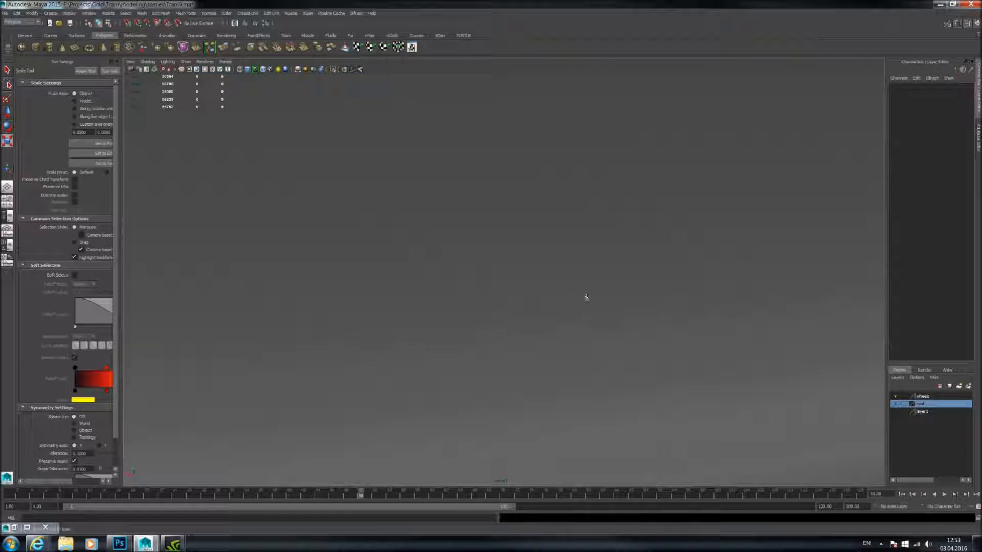
- Select the arched panel above the green console inside the cabin to examine its mesh
{"action": "middle_click_drag", "start_coordinate": [587, 296], "coordinate": [559, 235], "text": "alt"}
{"action": "left_click_drag", "start_coordinate": [559, 234], "coordinate": [555, 263], "text": "alt"}
{"action": "left_click", "coordinate": [579, 164]}
{"action": "left_click", "coordinate": [588, 156], "text": "shift"}
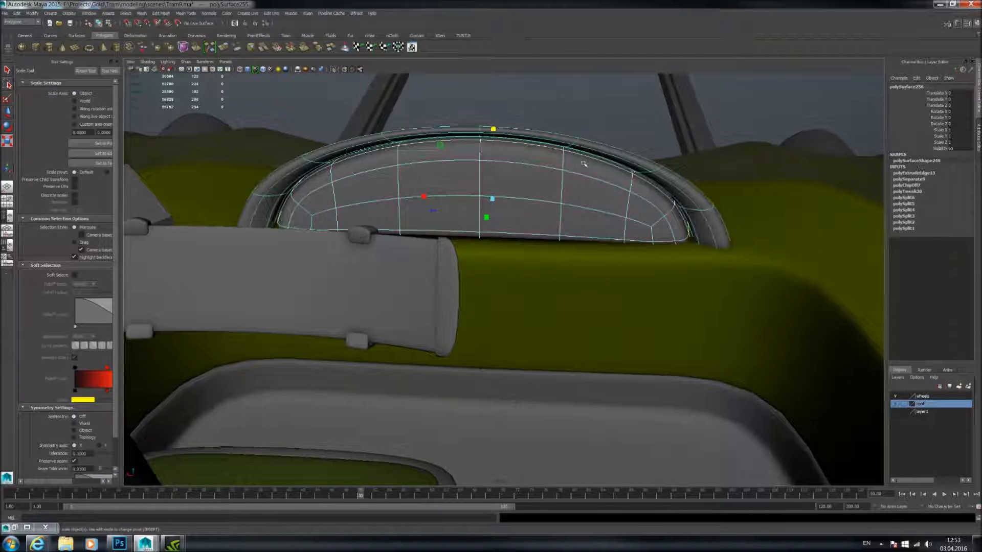
- Select the curved support bar in front of the cabin seat and examine its mesh without smoothing
{"action": "middle_click_drag", "start_coordinate": [588, 156], "coordinate": [711, 159], "text": "alt"}
{"action": "scroll", "coordinate": [617, 198], "scroll_direction": "down", "scroll_amount": 3}
{"action": "left_click_drag", "start_coordinate": [618, 198], "coordinate": [558, 230], "text": "alt"}
{"action": "left_click", "coordinate": [200, 299]}
{"action": "key", "text": "f"}
{"action": "left_click_drag", "start_coordinate": [374, 277], "coordinate": [458, 268], "text": "alt"}
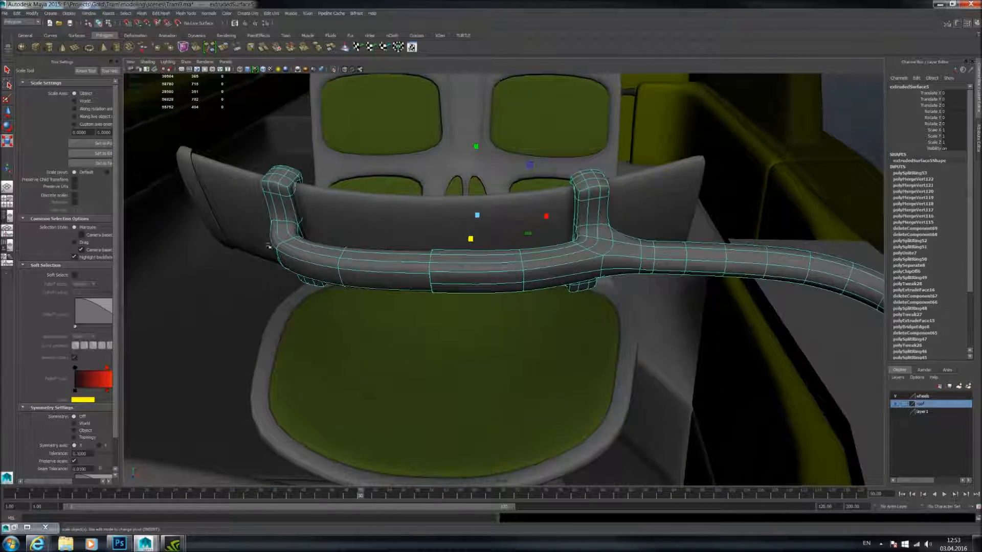
{"action": "left_click_drag", "start_coordinate": [481, 223], "coordinate": [423, 227], "text": "alt"}
{"action": "key", "text": "1"}
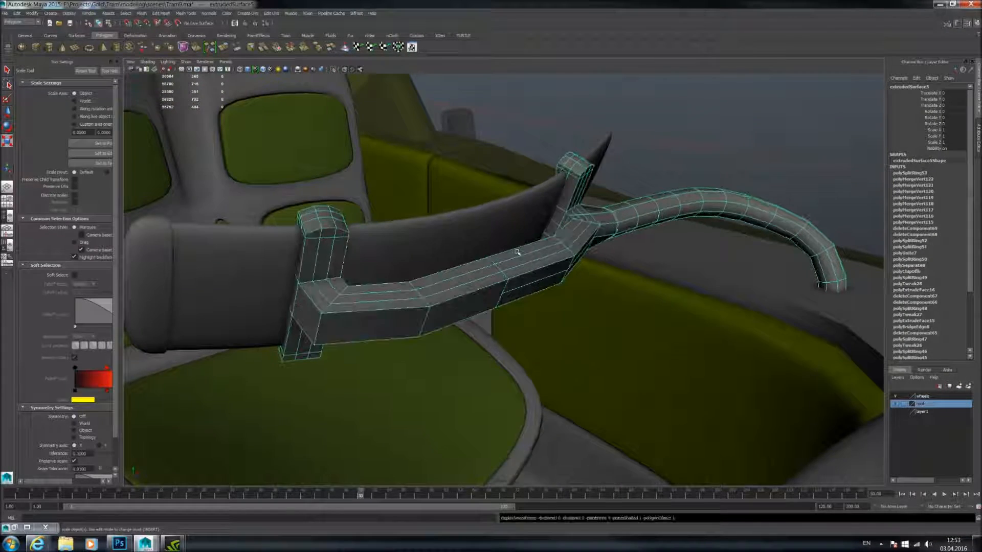
{"action": "right_click_drag", "start_coordinate": [513, 245], "coordinate": [517, 238], "text": "alt"}
{"action": "left_click_drag", "start_coordinate": [555, 278], "coordinate": [437, 206], "text": "alt"}
{"action": "left_click_drag", "start_coordinate": [406, 127], "coordinate": [389, 127], "text": "alt"}
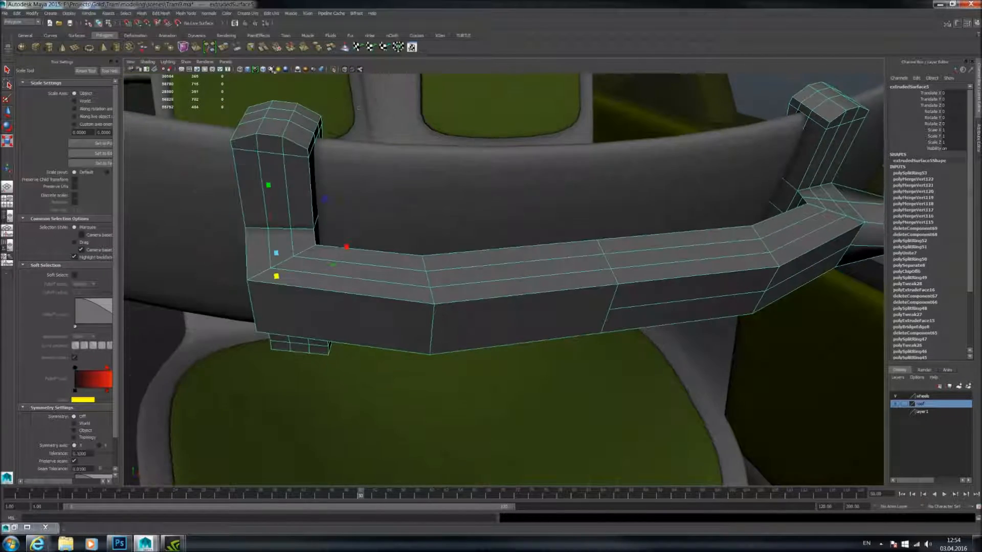
- Insert an edge loop along the front faces of the curved support bar, using the multiple edge loops option
{"action": "left_click", "coordinate": [187, 14]}
{"action": "left_click", "coordinate": [227, 94]}
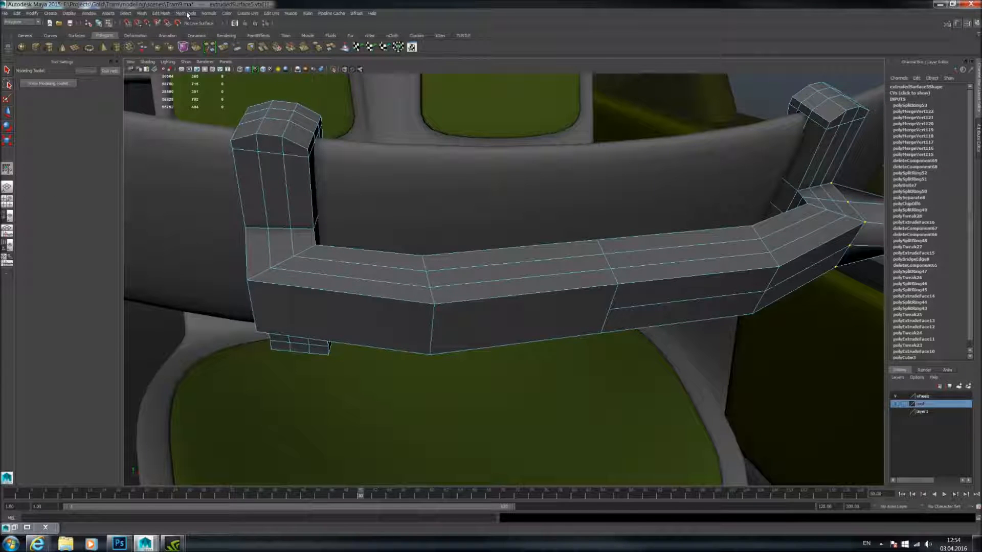
{"action": "key", "text": "F8"}
{"action": "left_click", "coordinate": [186, 14]}
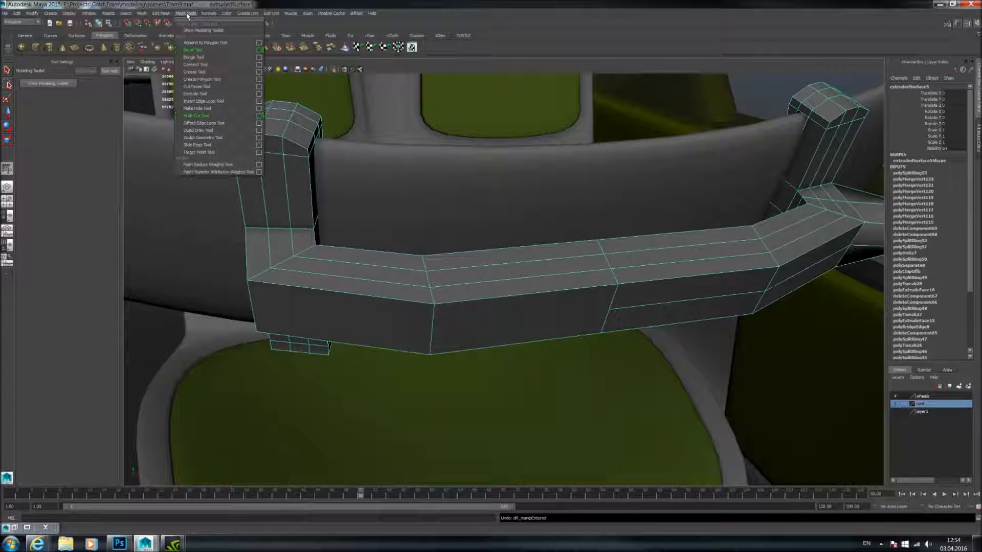
{"action": "left_click", "coordinate": [210, 101]}
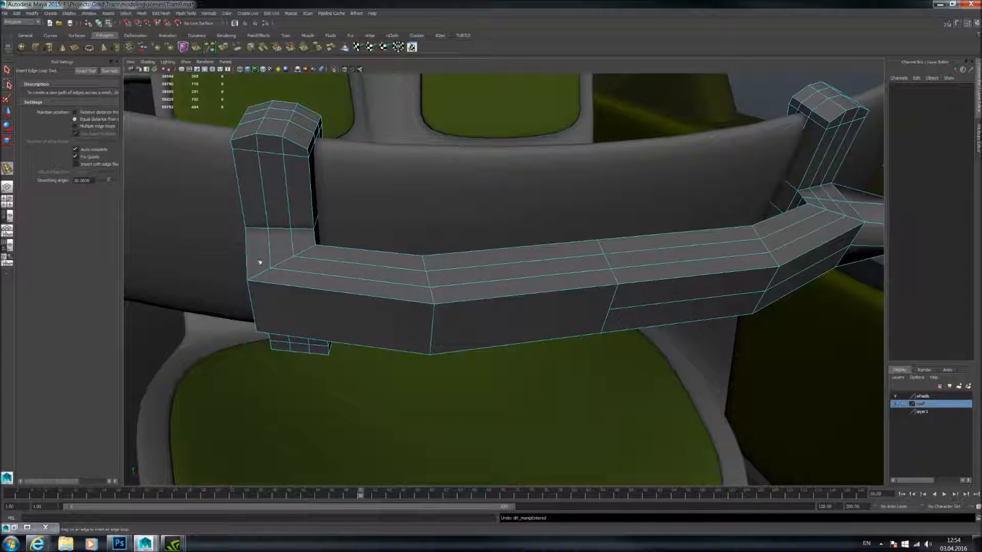
{"action": "left_click_drag", "start_coordinate": [401, 276], "coordinate": [480, 284], "text": "alt"}
{"action": "left_click", "coordinate": [435, 232]}
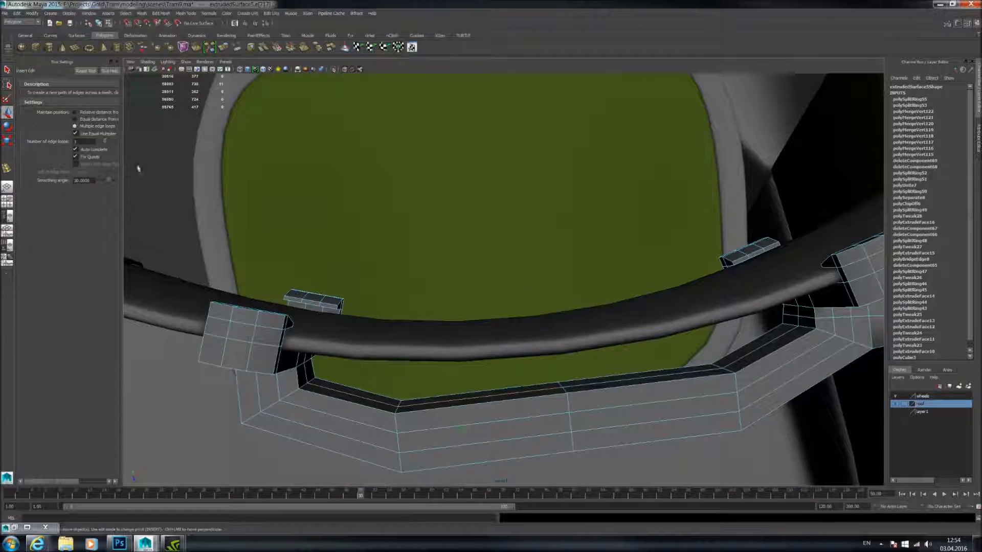
- Merge the duplicate vertices at the middle cross-section of the curved support bar, along both of its edges
{"action": "right_click_drag", "start_coordinate": [577, 391], "coordinate": [517, 355]}
{"action": "left_click", "coordinate": [568, 395]}
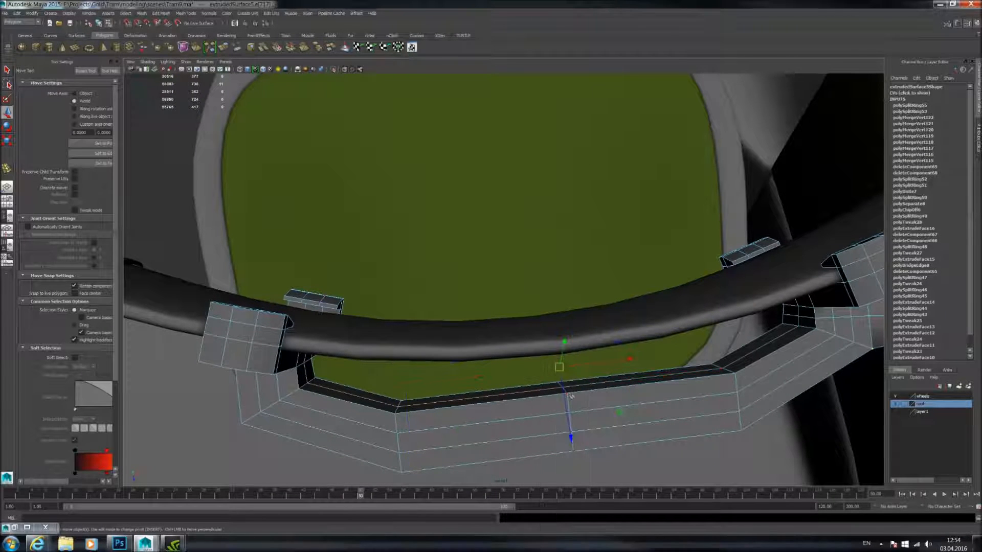
{"action": "left_click", "coordinate": [180, 14]}
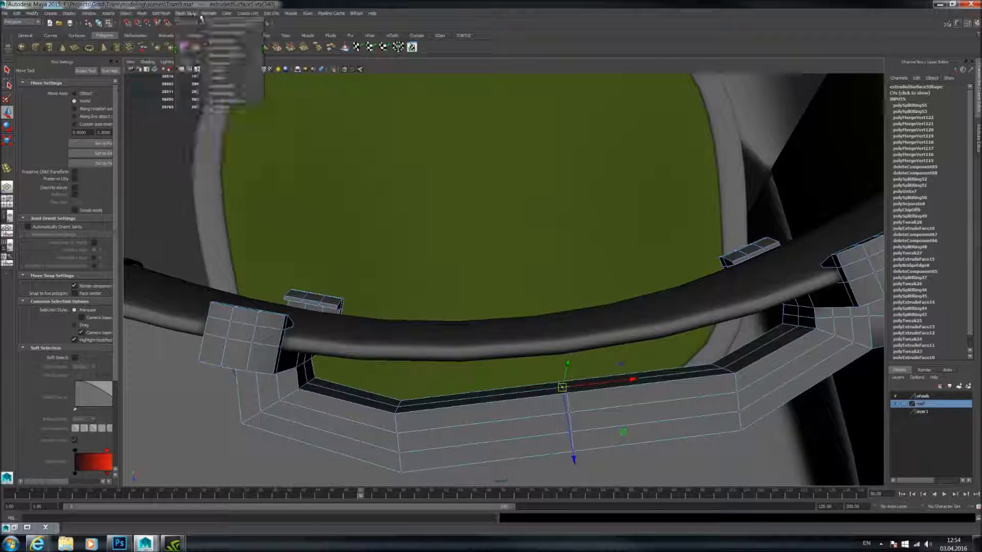
{"action": "mouse_move", "coordinate": [170, 15]}
{"action": "left_click", "coordinate": [171, 35]}
{"action": "left_click_drag", "start_coordinate": [573, 294], "coordinate": [581, 318], "text": "alt"}
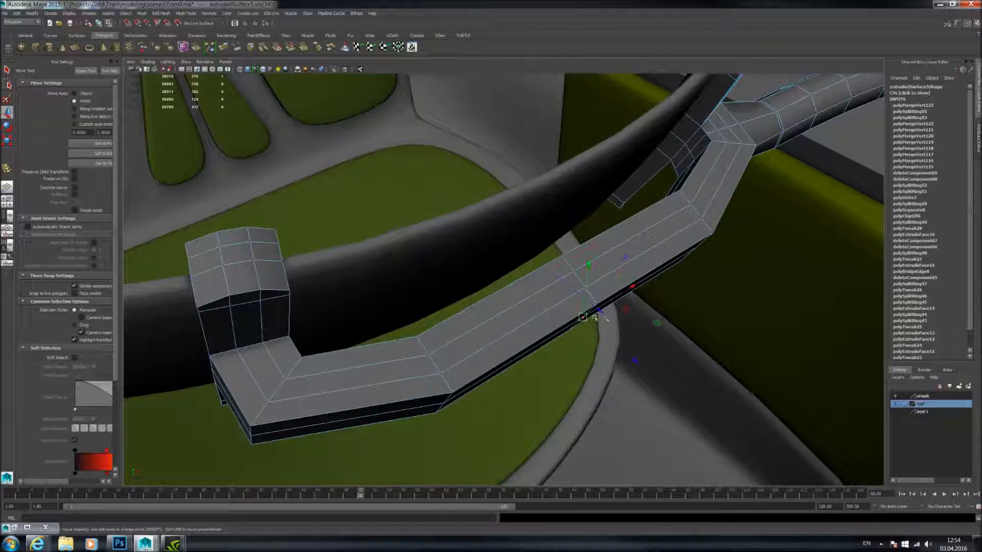
{"action": "key", "text": "g"}
- Return to object selection, show the support bar smoothed and look over the cabin around it
{"action": "right_click_drag", "start_coordinate": [524, 294], "coordinate": [551, 280]}
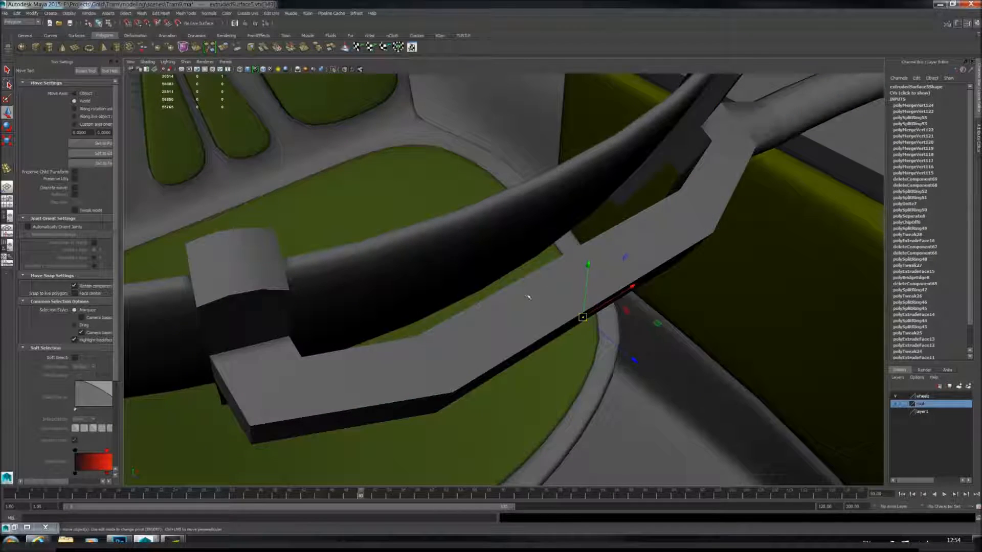
{"action": "left_click", "coordinate": [526, 296]}
{"action": "key", "text": "3"}
{"action": "scroll", "coordinate": [524, 288], "scroll_direction": "down", "scroll_amount": 2}
{"action": "left_click_drag", "start_coordinate": [514, 279], "coordinate": [534, 300], "text": "alt"}
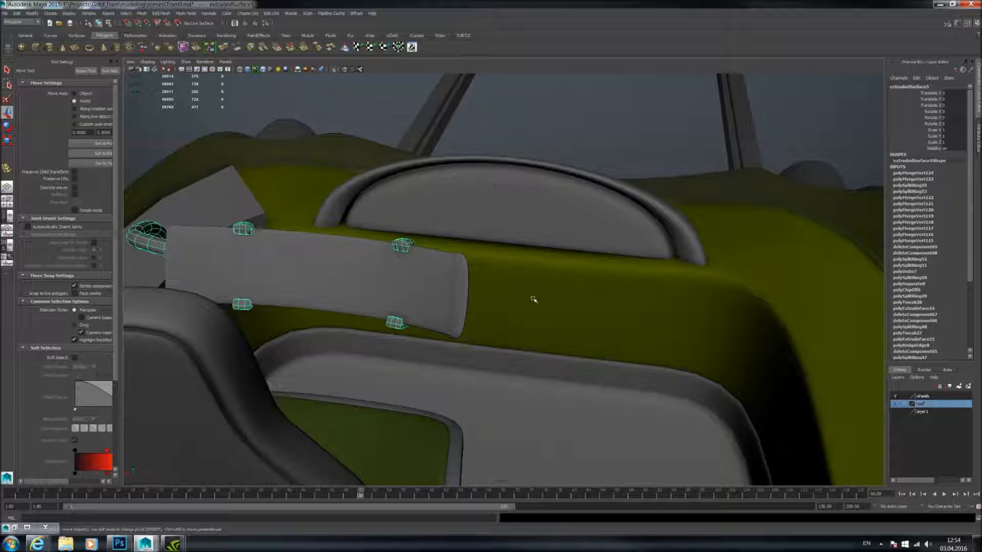
{"action": "left_click_drag", "start_coordinate": [543, 279], "coordinate": [466, 241], "text": "alt"}
- Select a seat leg in the passenger area, then the horizontal support beneath a front seat, and frame each for inspection
{"action": "left_click", "coordinate": [497, 288]}
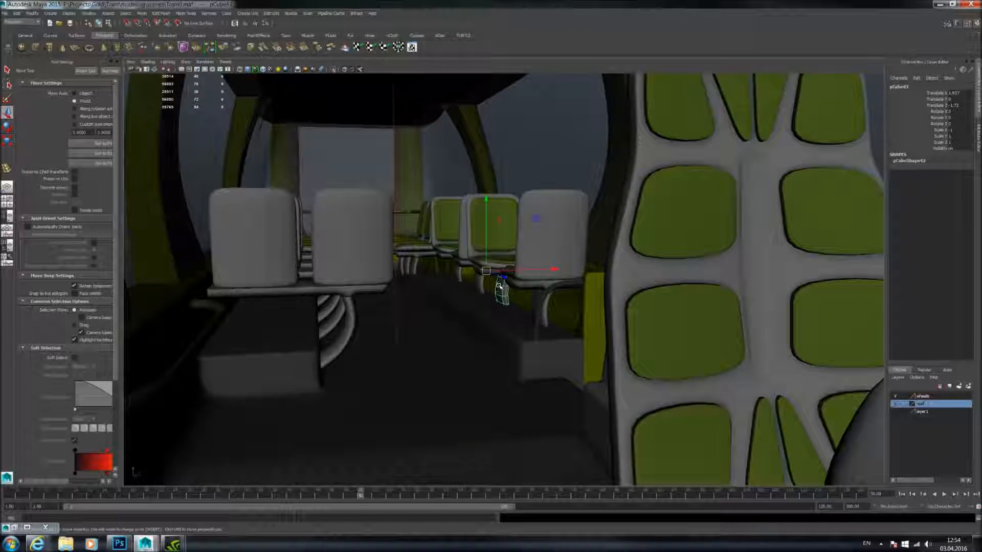
{"action": "key", "text": "f"}
{"action": "left_click_drag", "start_coordinate": [508, 281], "coordinate": [631, 313], "text": "alt"}
{"action": "left_click", "coordinate": [354, 238]}
{"action": "key", "text": "f"}
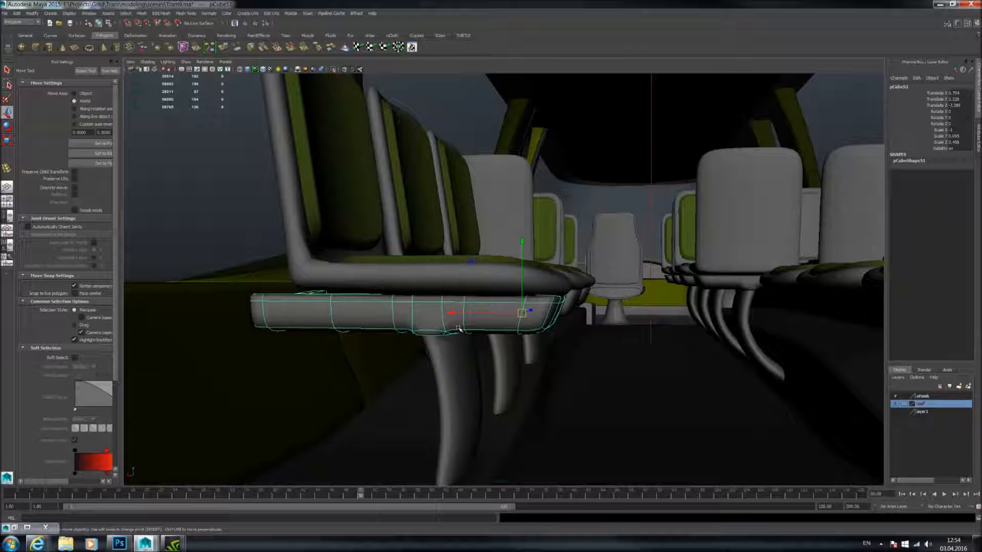
- Examine the supports and legs beneath the passenger seats on both sides of the aisle
{"action": "left_click_drag", "start_coordinate": [495, 321], "coordinate": [500, 315], "text": "alt"}
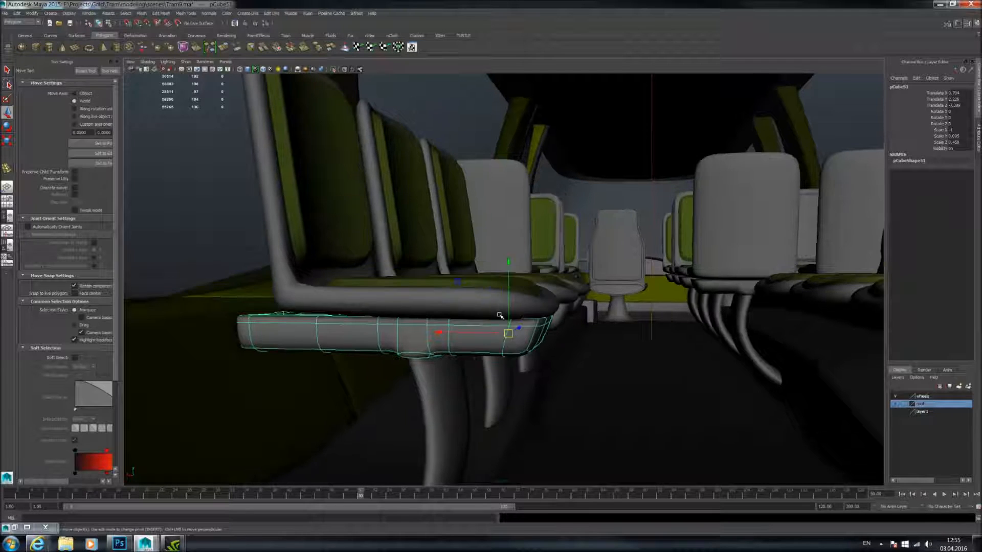
{"action": "left_click_drag", "start_coordinate": [565, 313], "coordinate": [580, 330], "text": "alt"}
{"action": "middle_click_drag", "start_coordinate": [601, 326], "coordinate": [443, 280], "text": "alt"}
{"action": "scroll", "coordinate": [402, 302], "scroll_direction": "down", "scroll_amount": 5}
{"action": "left_click_drag", "start_coordinate": [500, 290], "coordinate": [482, 314], "text": "alt"}
{"action": "scroll", "coordinate": [575, 348], "scroll_direction": "up", "scroll_amount": 8}
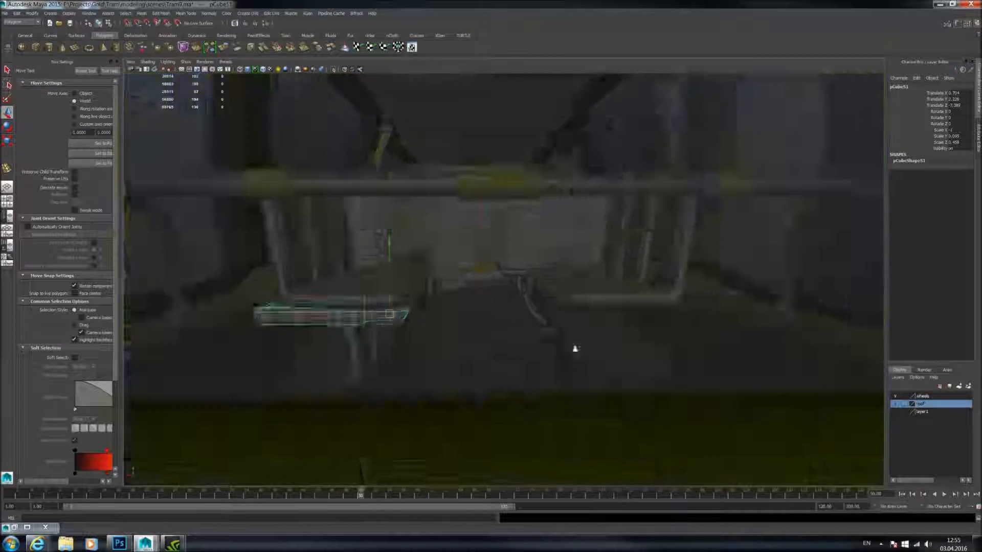
{"action": "middle_click_drag", "start_coordinate": [620, 325], "coordinate": [578, 305], "text": "alt"}
{"action": "scroll", "coordinate": [578, 309], "scroll_direction": "down", "scroll_amount": 4}
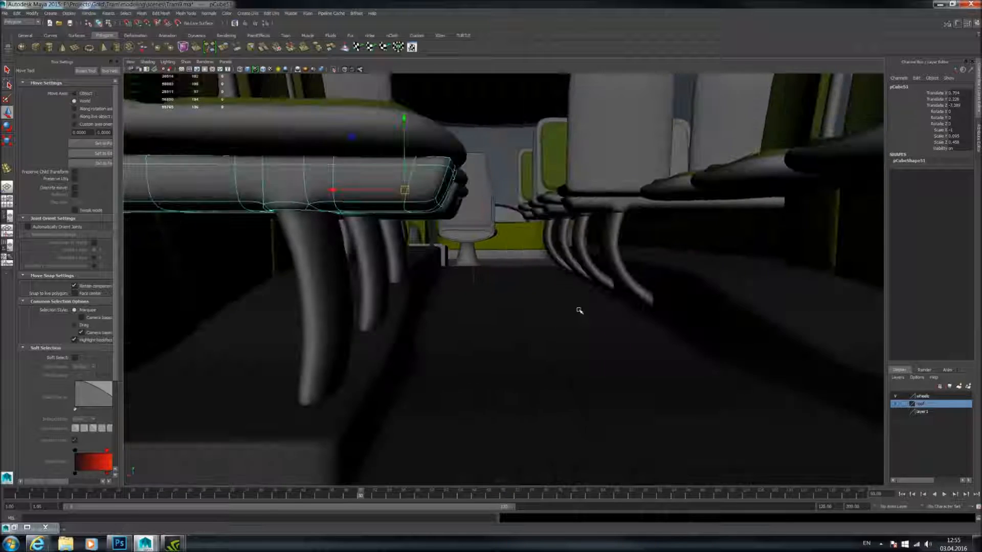
{"action": "left_click_drag", "start_coordinate": [578, 309], "coordinate": [566, 309], "text": "alt"}
{"action": "middle_click_drag", "start_coordinate": [566, 309], "coordinate": [616, 307], "text": "alt"}
{"action": "scroll", "coordinate": [593, 306], "scroll_direction": "down", "scroll_amount": 4}
{"action": "scroll", "coordinate": [593, 306], "scroll_direction": "up", "scroll_amount": 5}
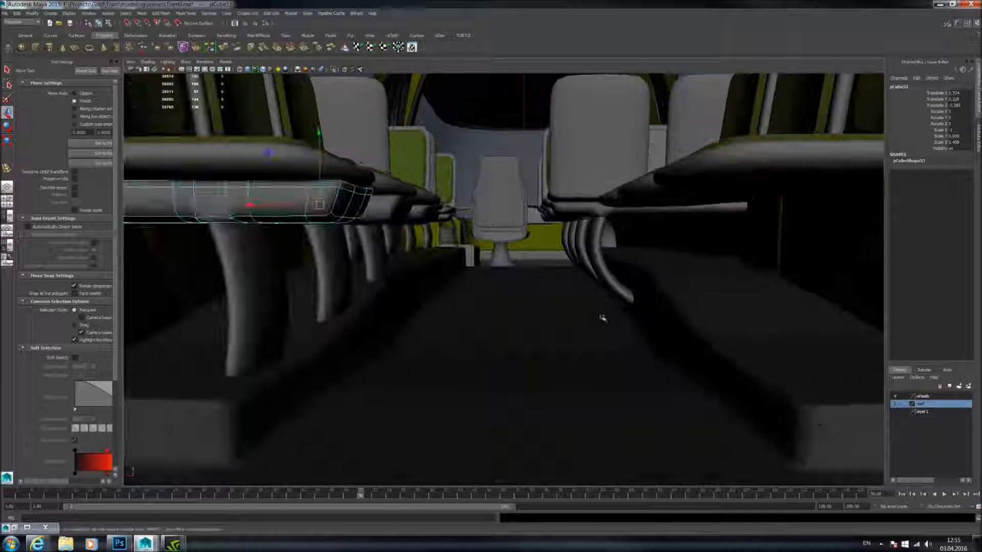
- Select the supports and legs of the front three seats and duplicate them mirrored under the seats across the aisle
{"action": "left_click", "coordinate": [242, 251]}
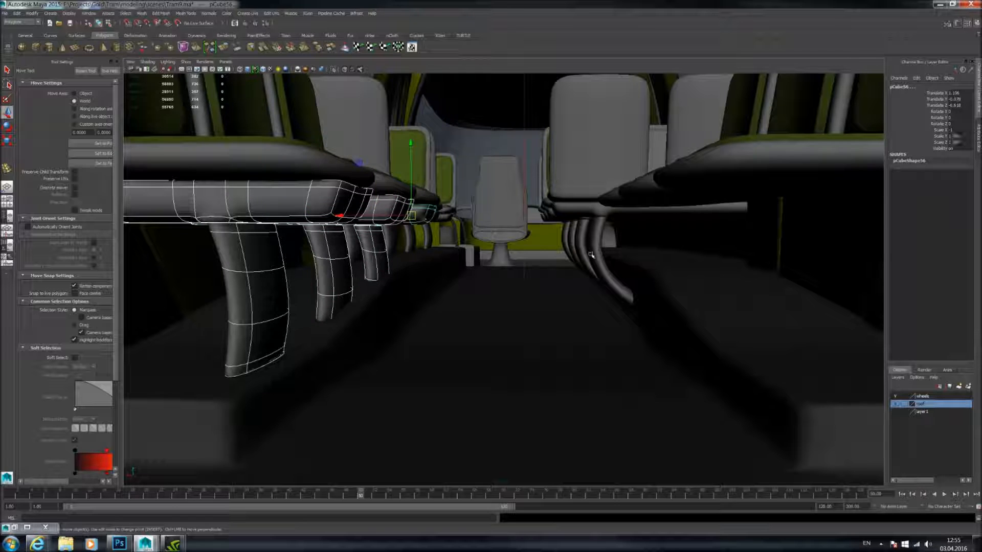
{"action": "middle_click_drag", "start_coordinate": [452, 243], "coordinate": [428, 241], "text": "alt"}
{"action": "left_click_drag", "start_coordinate": [427, 240], "coordinate": [763, 269], "text": "alt"}
{"action": "key", "text": "ctrl+shift+d"}
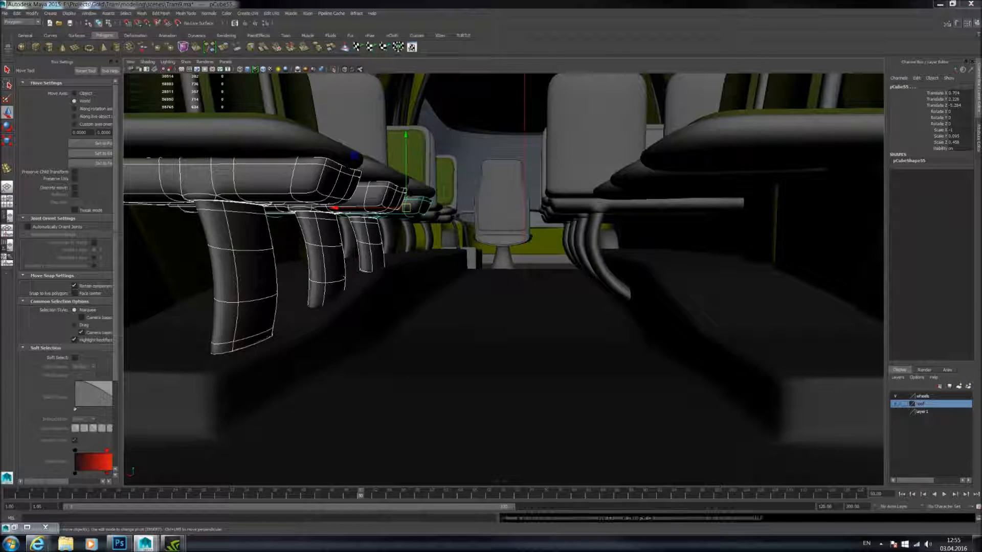
{"action": "left_click_drag", "start_coordinate": [336, 206], "coordinate": [485, 232]}
{"action": "left_click_drag", "start_coordinate": [394, 227], "coordinate": [458, 261]}
{"action": "key", "text": "1"}
{"action": "key", "text": "3"}
- Check the copied supports and legs beneath the seats, then clear the selection
{"action": "scroll", "coordinate": [463, 246], "scroll_direction": "down", "scroll_amount": 6}
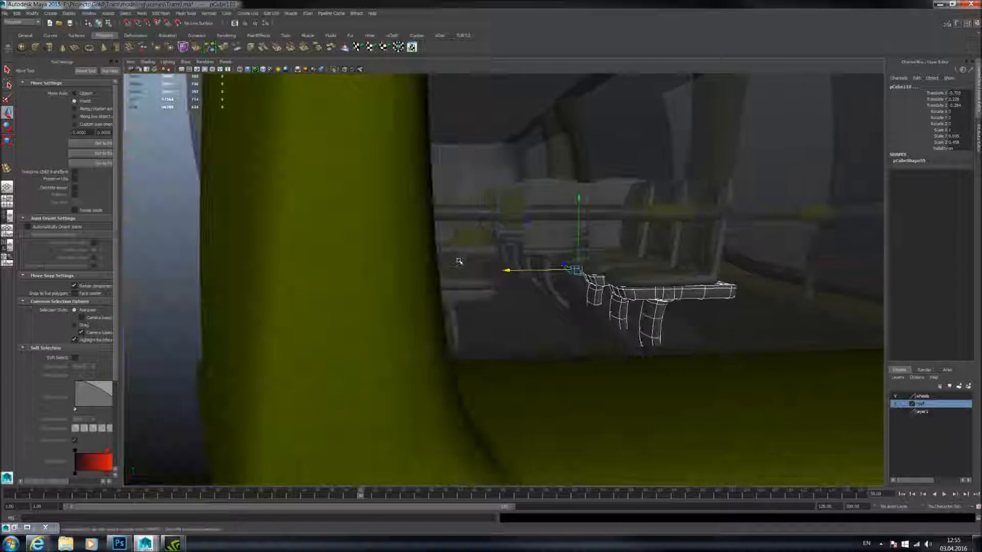
{"action": "left_click_drag", "start_coordinate": [536, 268], "coordinate": [527, 269], "text": "alt"}
{"action": "scroll", "coordinate": [527, 270], "scroll_direction": "up", "scroll_amount": 5}
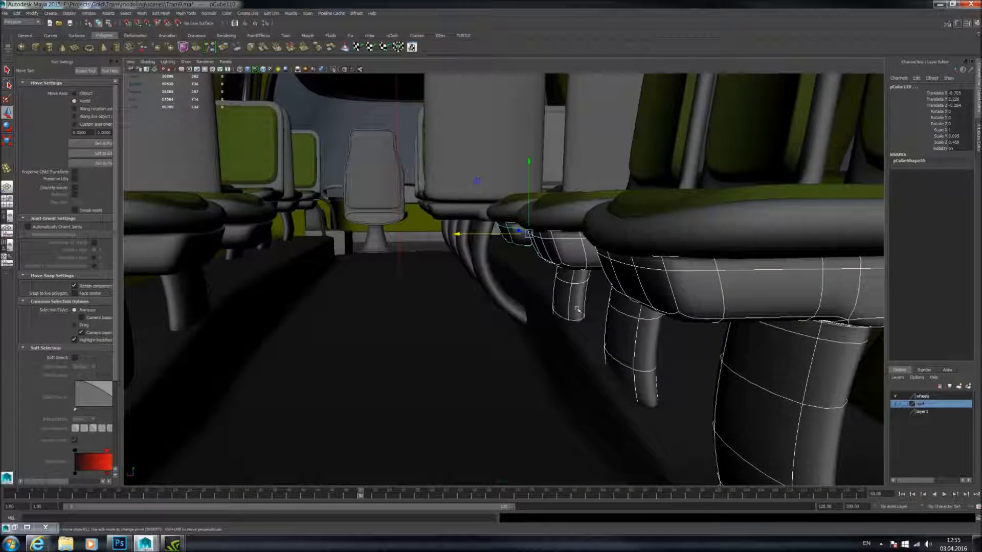
{"action": "scroll", "coordinate": [577, 309], "scroll_direction": "down", "scroll_amount": 12}
{"action": "left_click", "coordinate": [699, 259]}
- Examine the tram's end section from outside, including its side window, roof housings, lamps and lower bumper
{"action": "scroll", "coordinate": [686, 257], "scroll_direction": "down", "scroll_amount": 5}
{"action": "left_click_drag", "start_coordinate": [625, 244], "coordinate": [558, 239], "text": "alt"}
{"action": "scroll", "coordinate": [539, 260], "scroll_direction": "up", "scroll_amount": 4}
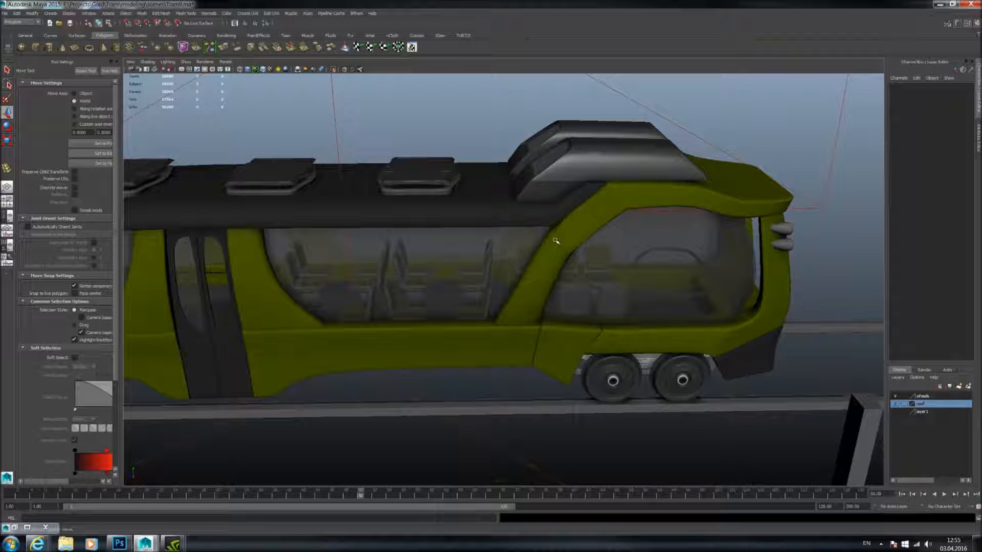
{"action": "middle_click_drag", "start_coordinate": [588, 177], "coordinate": [463, 240], "text": "alt"}
{"action": "scroll", "coordinate": [463, 241], "scroll_direction": "up", "scroll_amount": 3}
{"action": "left_click_drag", "start_coordinate": [463, 241], "coordinate": [456, 234], "text": "alt"}
{"action": "scroll", "coordinate": [492, 291], "scroll_direction": "up", "scroll_amount": 3}
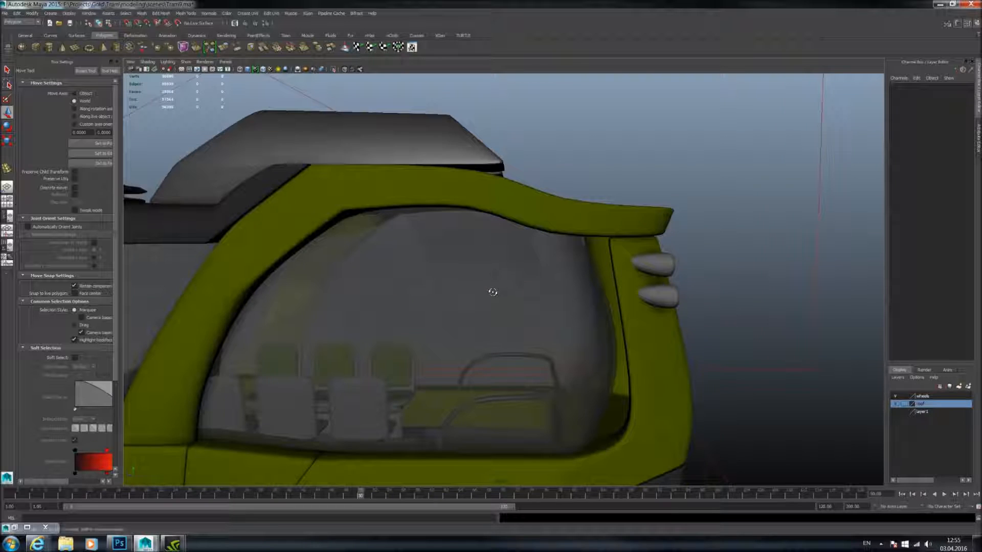
{"action": "left_click_drag", "start_coordinate": [492, 289], "coordinate": [498, 285], "text": "alt"}
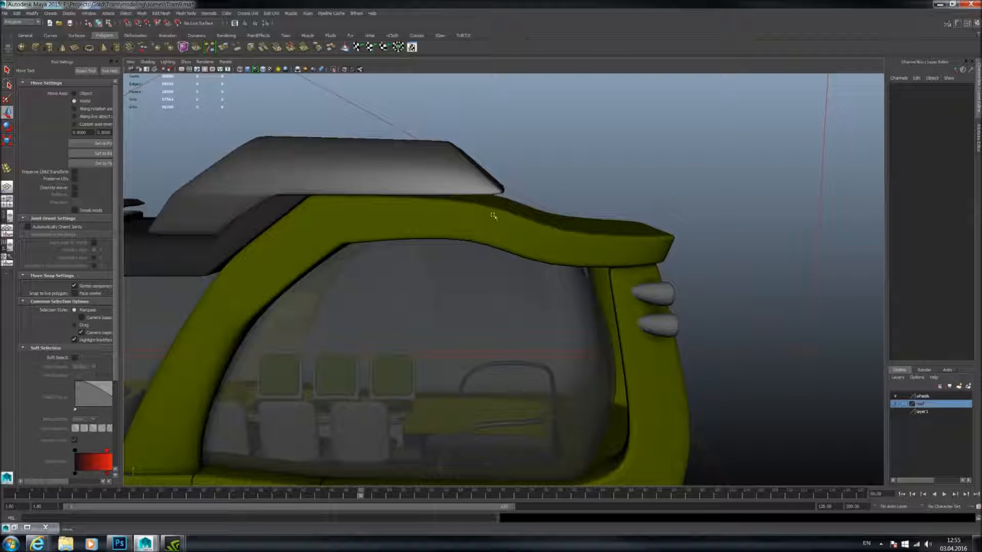
{"action": "left_click_drag", "start_coordinate": [493, 216], "coordinate": [263, 231], "text": "alt"}
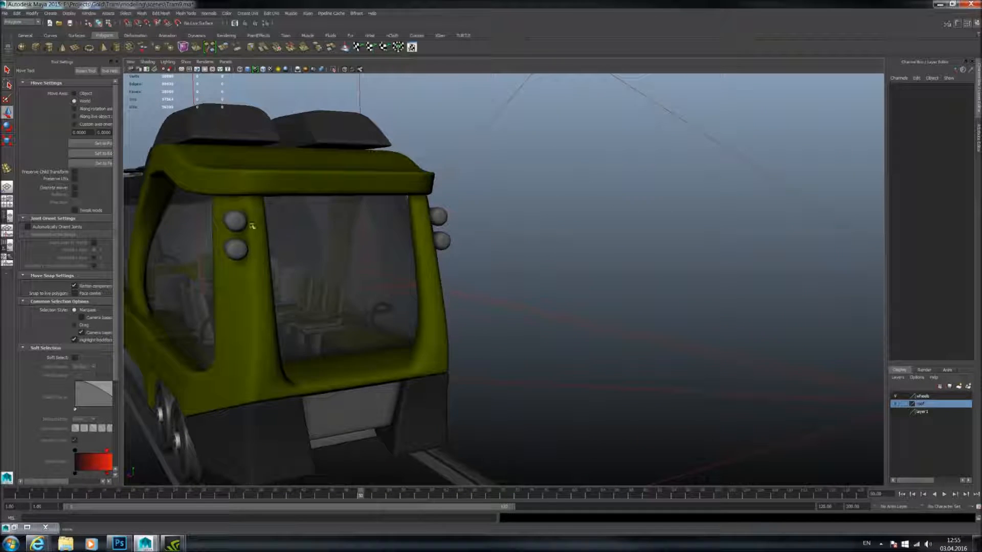
{"action": "left_click_drag", "start_coordinate": [295, 324], "coordinate": [360, 280], "text": "alt"}
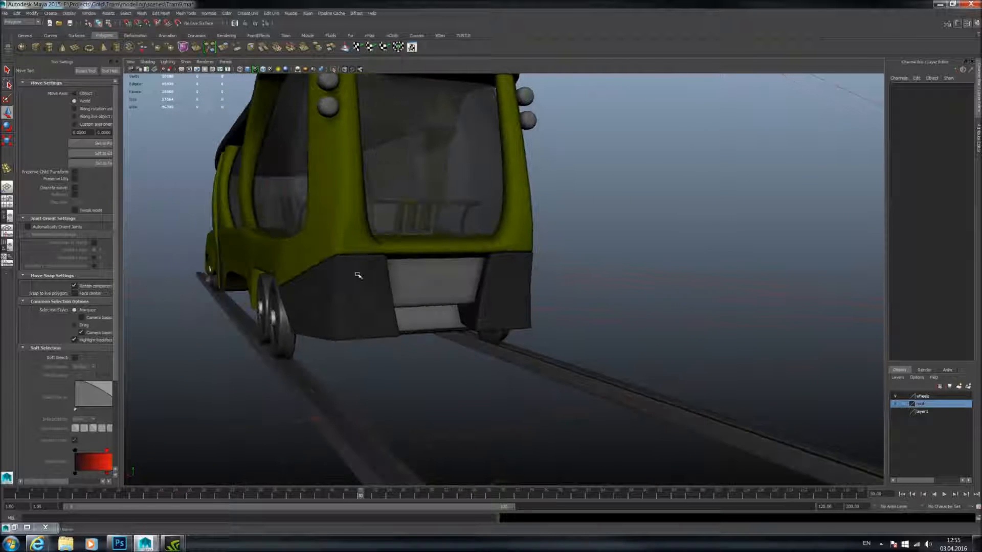
- Examine the tram's side along its full length, including the wheels, body panels and double door
{"action": "left_click_drag", "start_coordinate": [439, 316], "coordinate": [526, 298], "text": "alt"}
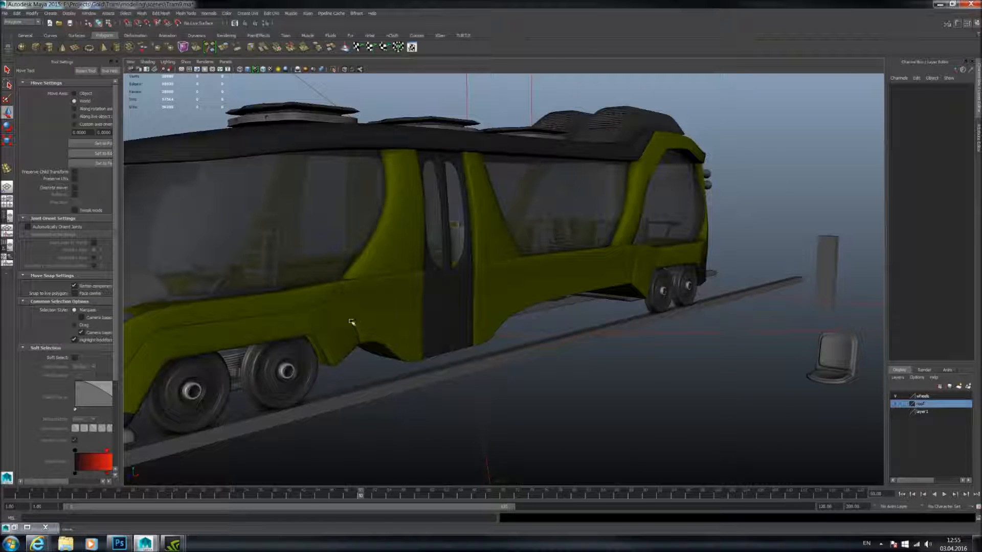
{"action": "left_click_drag", "start_coordinate": [444, 323], "coordinate": [417, 282], "text": "alt"}
{"action": "left_click_drag", "start_coordinate": [676, 309], "coordinate": [469, 300], "text": "alt"}
{"action": "middle_click_drag", "start_coordinate": [469, 300], "coordinate": [614, 327], "text": "alt"}
{"action": "right_click_drag", "start_coordinate": [614, 327], "coordinate": [588, 312], "text": "alt"}
{"action": "left_click_drag", "start_coordinate": [588, 312], "coordinate": [575, 272], "text": "alt"}
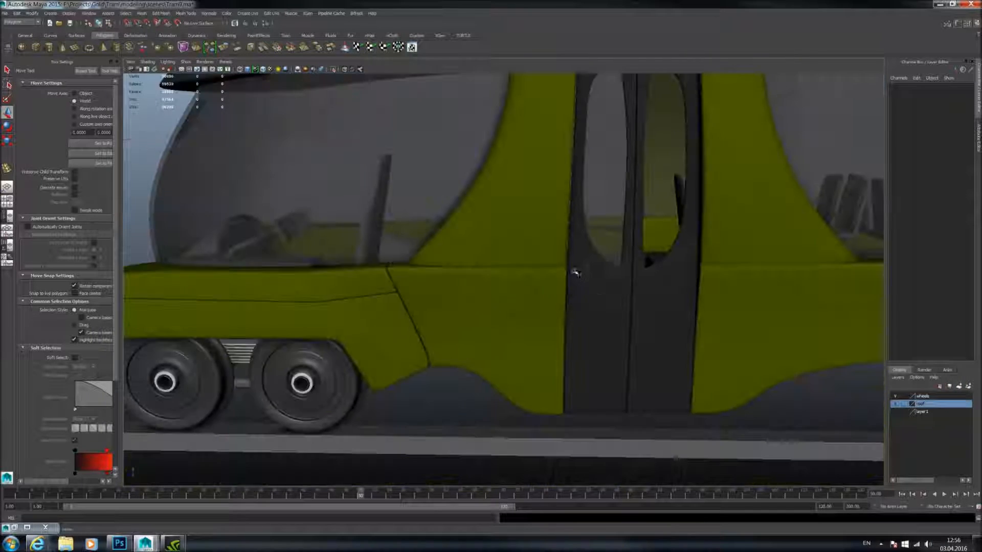
- Examine the roof edge and roof vents above the front window, then the opposite side of the tram
{"action": "middle_click_drag", "start_coordinate": [574, 272], "coordinate": [526, 287], "text": "alt"}
{"action": "right_click_drag", "start_coordinate": [527, 287], "coordinate": [594, 375], "text": "alt"}
{"action": "left_click_drag", "start_coordinate": [594, 375], "coordinate": [600, 347], "text": "alt"}
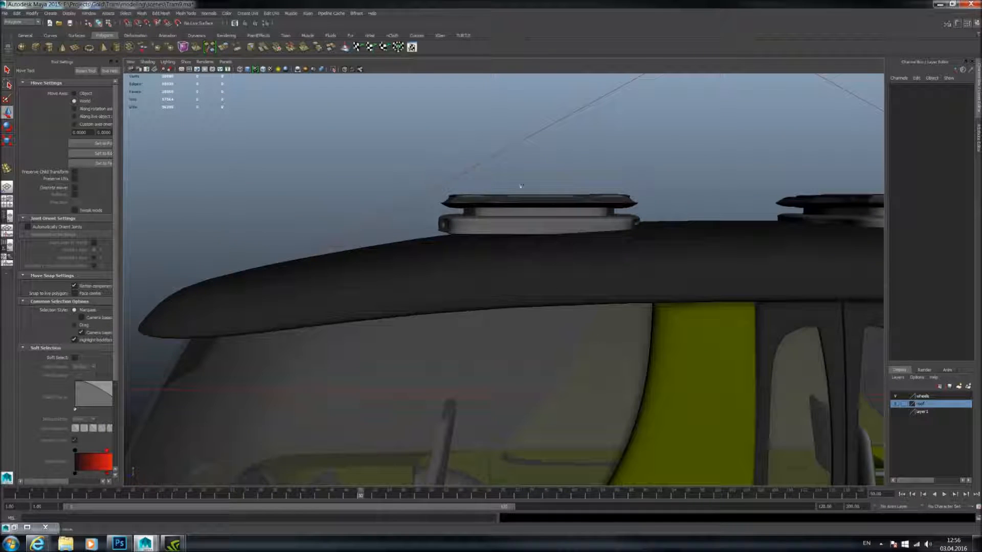
{"action": "middle_click_drag", "start_coordinate": [519, 226], "coordinate": [515, 208], "text": "alt"}
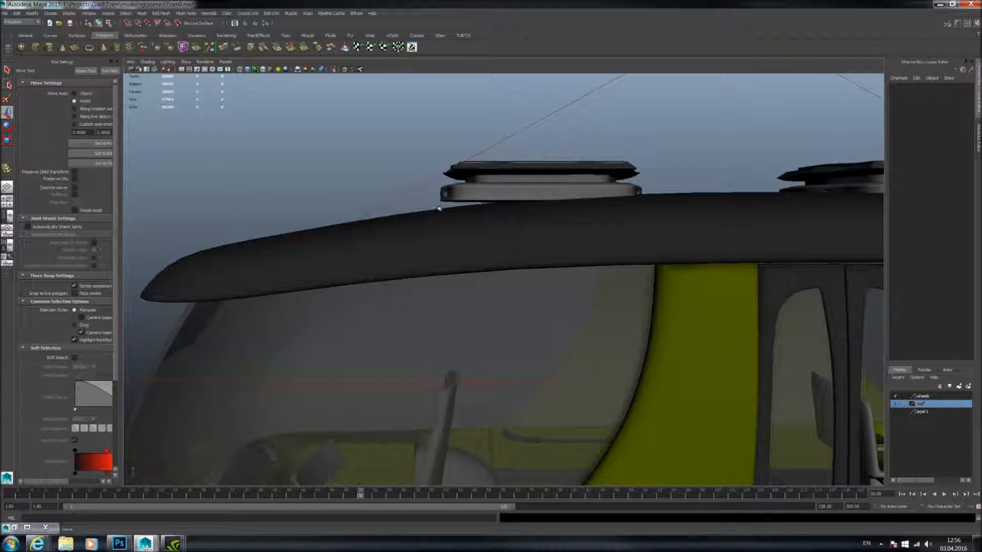
{"action": "middle_click_drag", "start_coordinate": [523, 274], "coordinate": [528, 247], "text": "alt"}
{"action": "right_click_drag", "start_coordinate": [528, 248], "coordinate": [532, 240], "text": "alt"}
{"action": "middle_click_drag", "start_coordinate": [536, 256], "coordinate": [539, 226], "text": "alt"}
{"action": "left_click_drag", "start_coordinate": [539, 225], "coordinate": [499, 256], "text": "alt"}
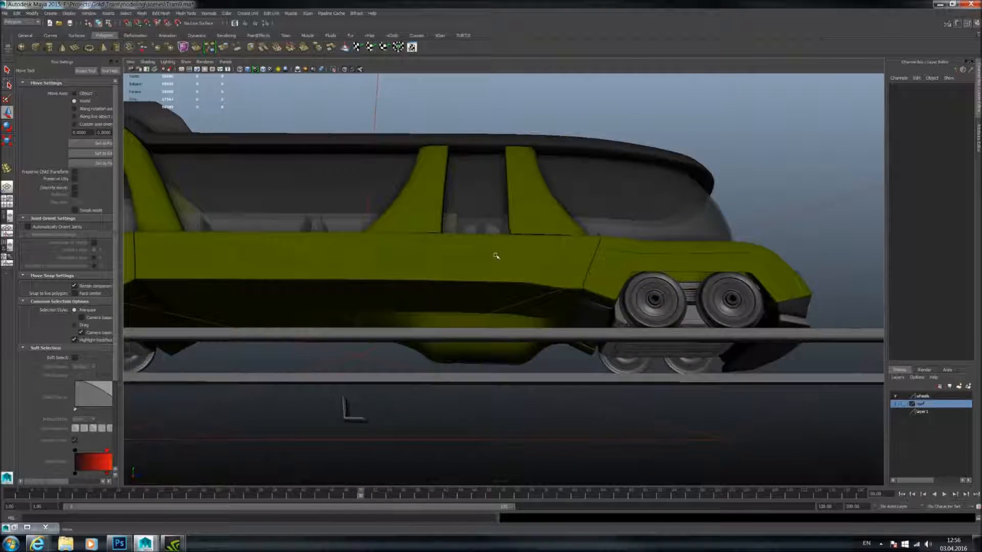
- Select the lower body panel of the tram and examine the mesh of its side and underside
{"action": "right_click_drag", "start_coordinate": [500, 256], "coordinate": [528, 253], "text": "alt"}
{"action": "left_click_drag", "start_coordinate": [528, 253], "coordinate": [373, 311], "text": "alt"}
{"action": "left_click", "coordinate": [368, 316]}
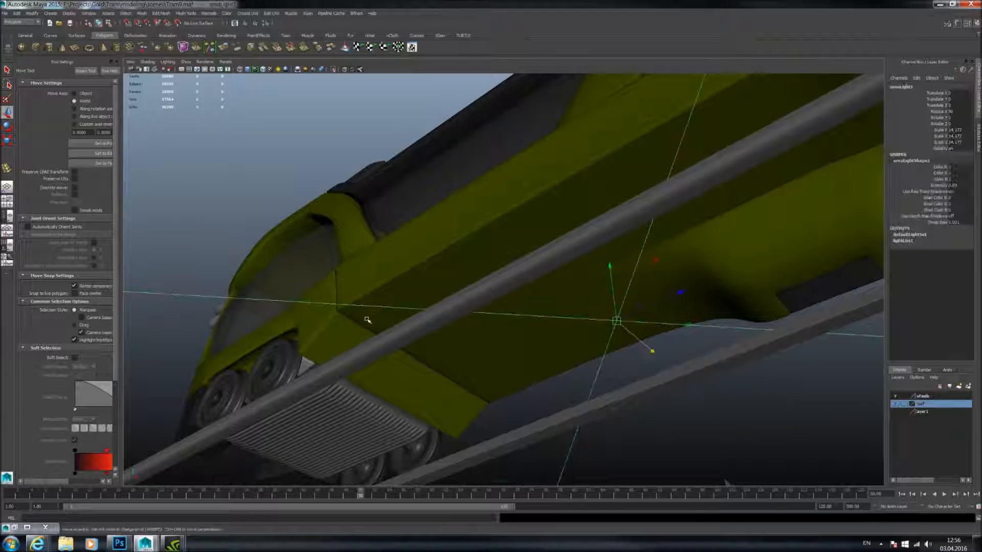
{"action": "left_click_drag", "start_coordinate": [460, 282], "coordinate": [350, 256], "text": "alt"}
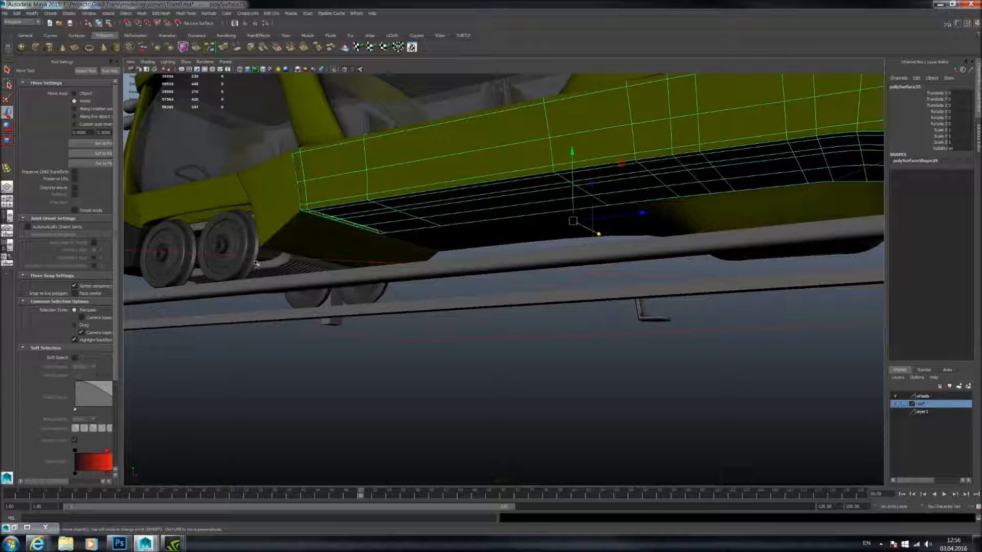
{"action": "left_click_drag", "start_coordinate": [513, 198], "coordinate": [470, 231], "text": "alt"}
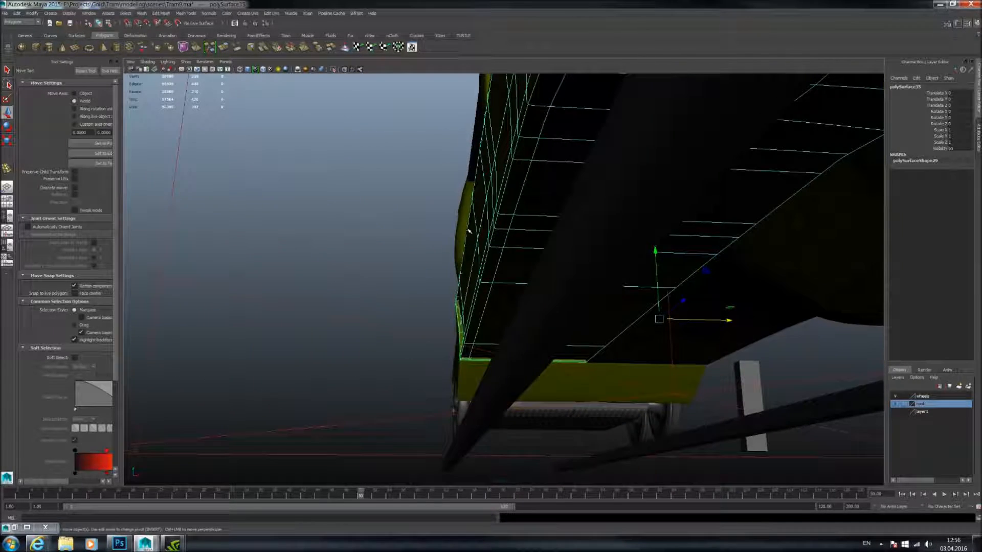
{"action": "left_click_drag", "start_coordinate": [499, 285], "coordinate": [523, 282], "text": "alt"}
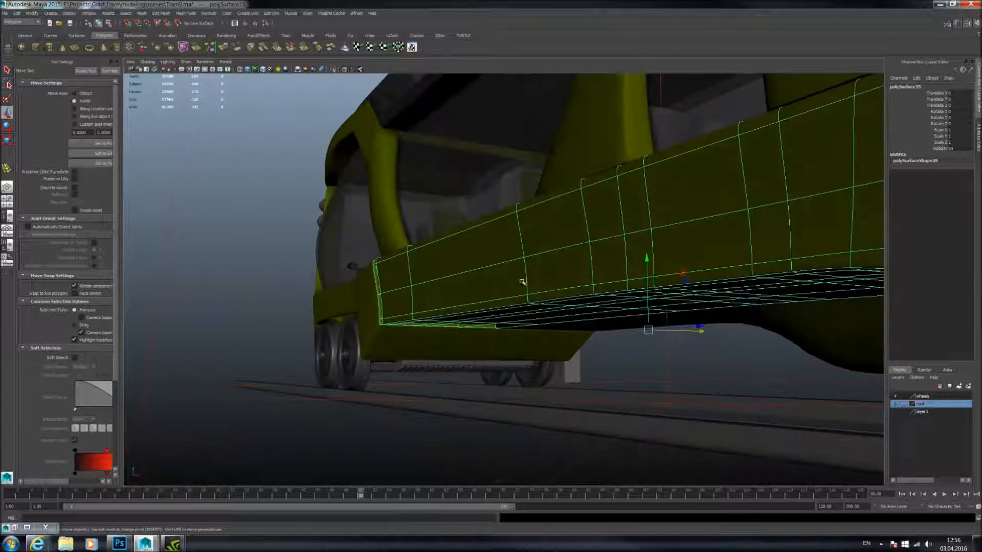
{"action": "left_click_drag", "start_coordinate": [580, 274], "coordinate": [543, 286], "text": "alt"}
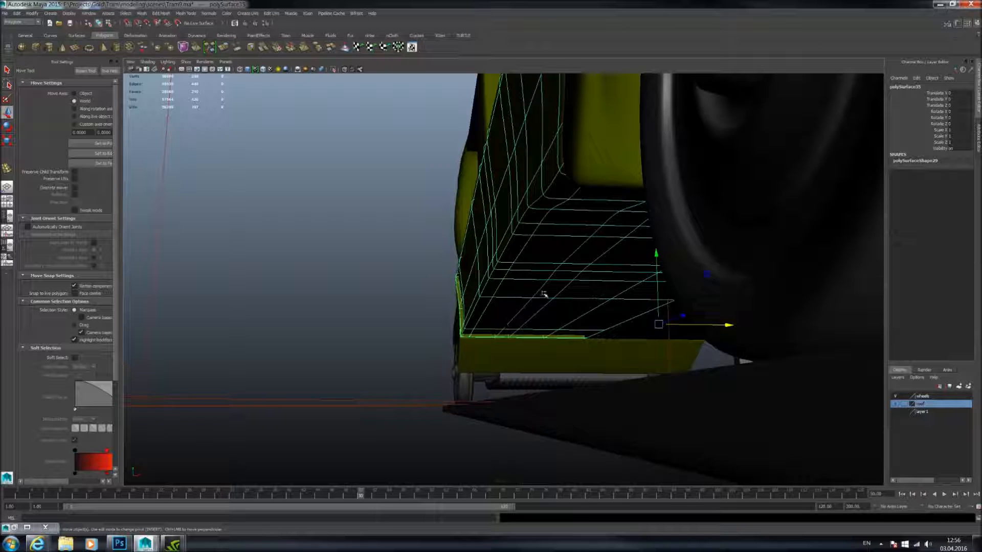
{"action": "scroll", "coordinate": [510, 307], "scroll_direction": "up", "scroll_amount": 4}
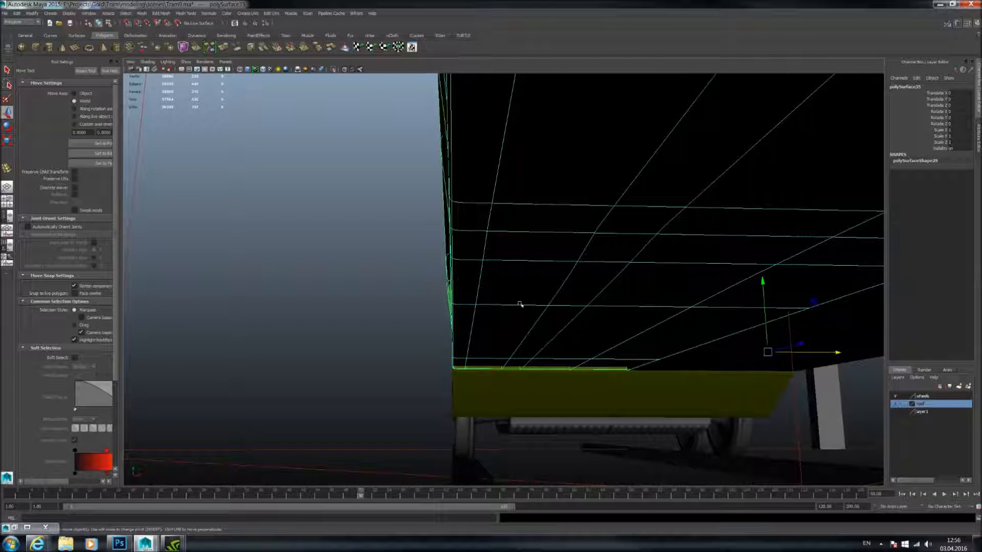
- Examine the tram's side from the selected lower body panel around to its front
{"action": "left_click_drag", "start_coordinate": [582, 270], "coordinate": [541, 305], "text": "alt"}
{"action": "scroll", "coordinate": [541, 305], "scroll_direction": "down", "scroll_amount": 4}
{"action": "middle_click_drag", "start_coordinate": [541, 304], "coordinate": [497, 298], "text": "alt"}
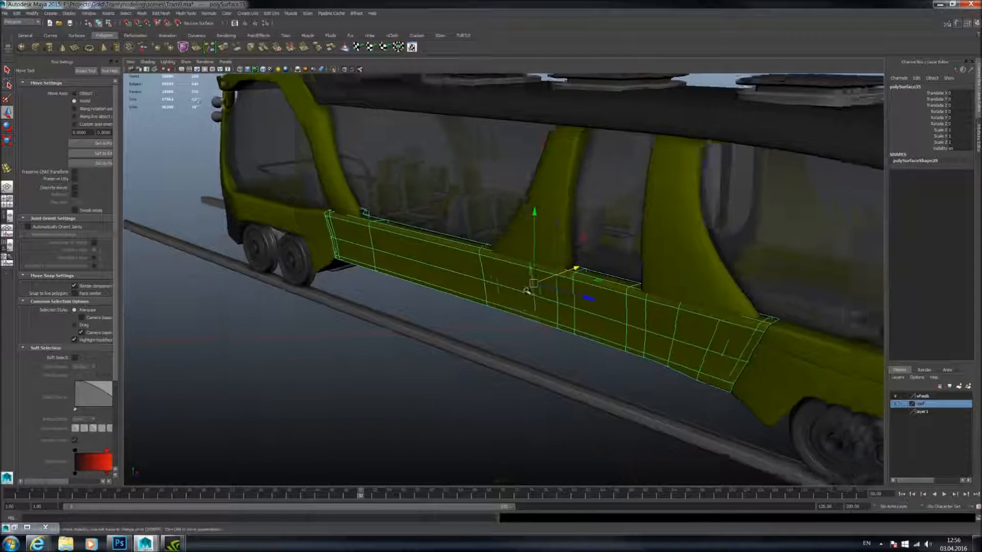
{"action": "scroll", "coordinate": [501, 297], "scroll_direction": "down", "scroll_amount": 4}
{"action": "left_click_drag", "start_coordinate": [503, 302], "coordinate": [637, 301], "text": "alt"}
{"action": "middle_click_drag", "start_coordinate": [415, 303], "coordinate": [479, 308], "text": "alt"}
{"action": "scroll", "coordinate": [480, 308], "scroll_direction": "up", "scroll_amount": 3}
{"action": "left_click_drag", "start_coordinate": [480, 307], "coordinate": [569, 301], "text": "alt"}
{"action": "left_click", "coordinate": [518, 305]}
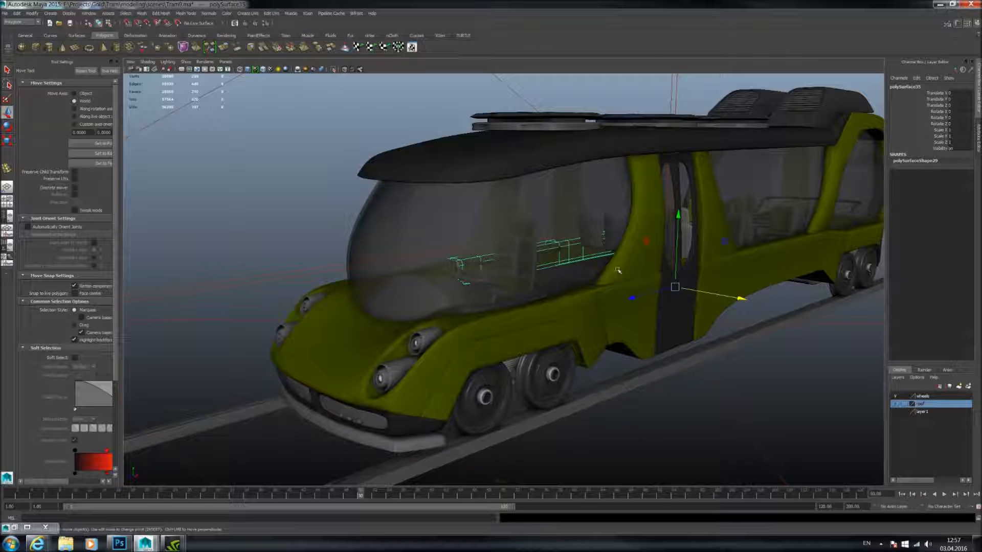
- Select the upper lamp on the tram's rear corner pillar and rotate it around its axis to about 17.7 degrees
{"action": "left_click_drag", "start_coordinate": [745, 261], "coordinate": [480, 281], "text": "alt"}
{"action": "left_click", "coordinate": [486, 208]}
{"action": "key", "text": "f"}
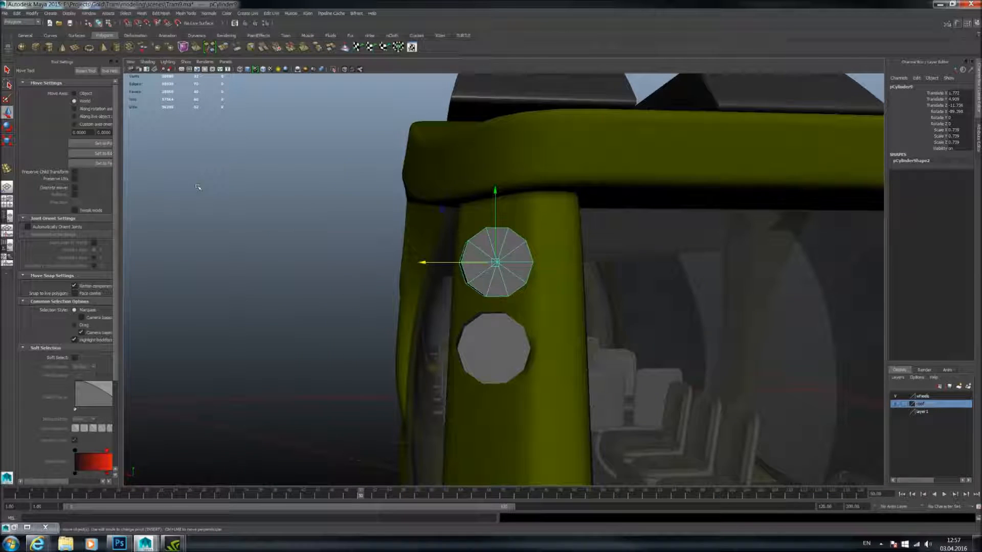
{"action": "key", "text": "e"}
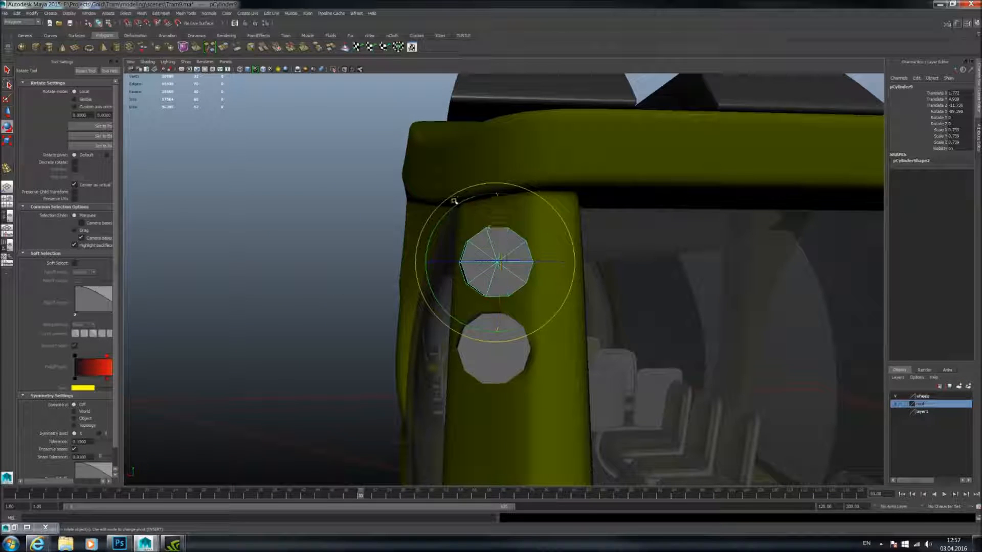
{"action": "left_click_drag", "start_coordinate": [453, 205], "coordinate": [463, 176]}
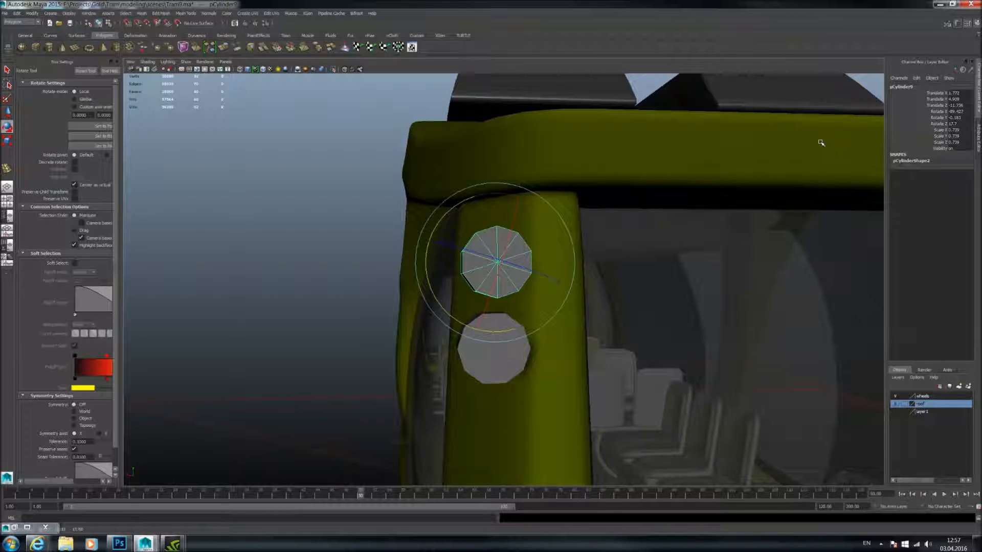
{"action": "left_click_drag", "start_coordinate": [707, 158], "coordinate": [668, 180], "text": "alt"}
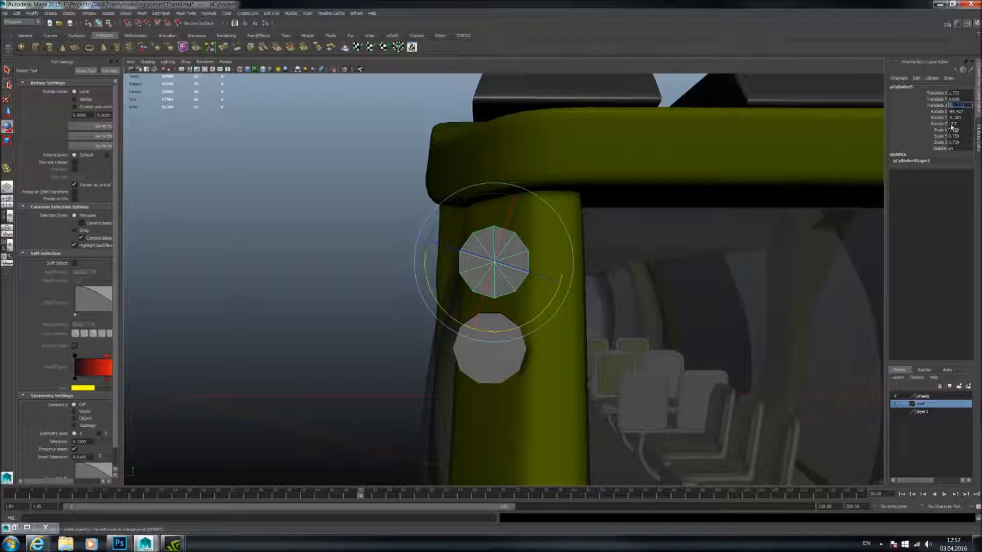
- Try to reset the upper rear lamp's X and Y rotation to 0 and freeze its transformations
{"action": "key", "text": "Return"}
{"action": "left_click", "coordinate": [959, 112]}
{"action": "type", "text": "0"}
{"action": "key", "text": "Return"}
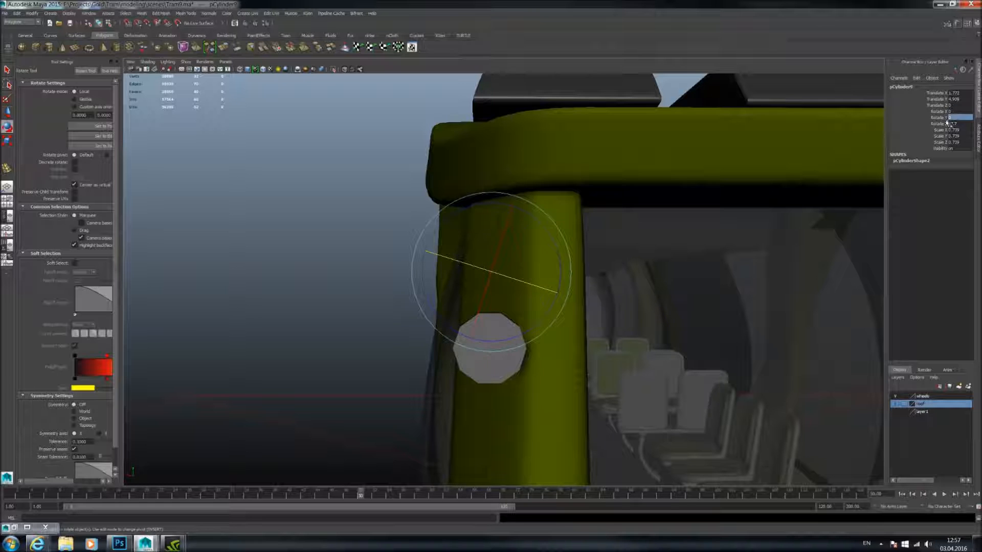
{"action": "left_click", "coordinate": [32, 13]}
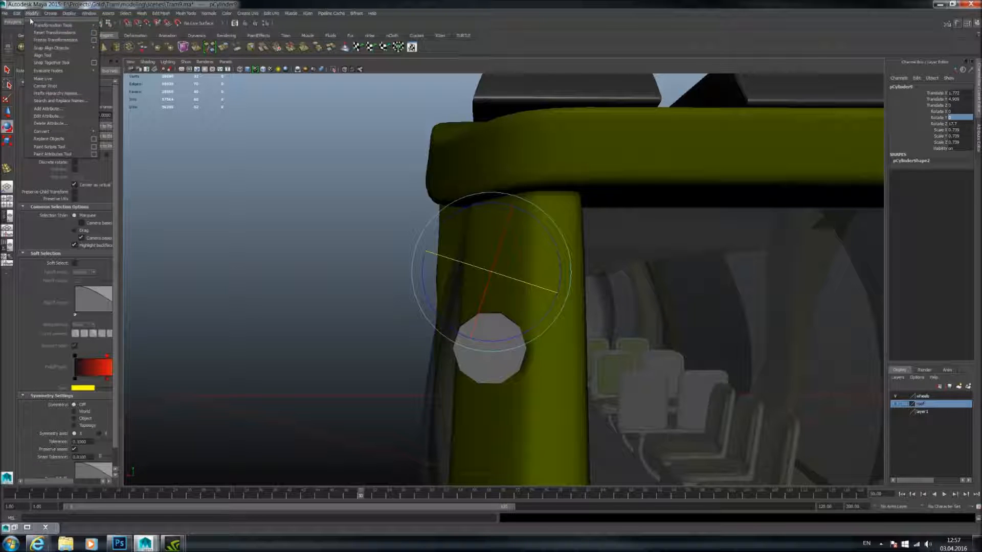
{"action": "left_click", "coordinate": [51, 40]}
{"action": "left_click_drag", "start_coordinate": [513, 171], "coordinate": [536, 183], "text": "alt"}
{"action": "key", "text": "ctrl+z"}
{"action": "key", "text": "ctrl+z"}
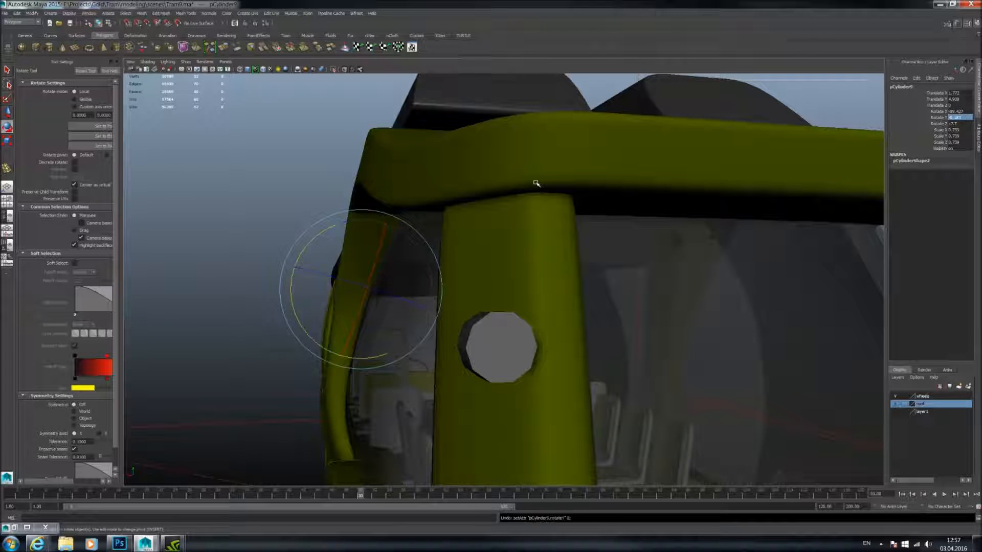
{"action": "left_click_drag", "start_coordinate": [499, 182], "coordinate": [560, 184], "text": "alt"}
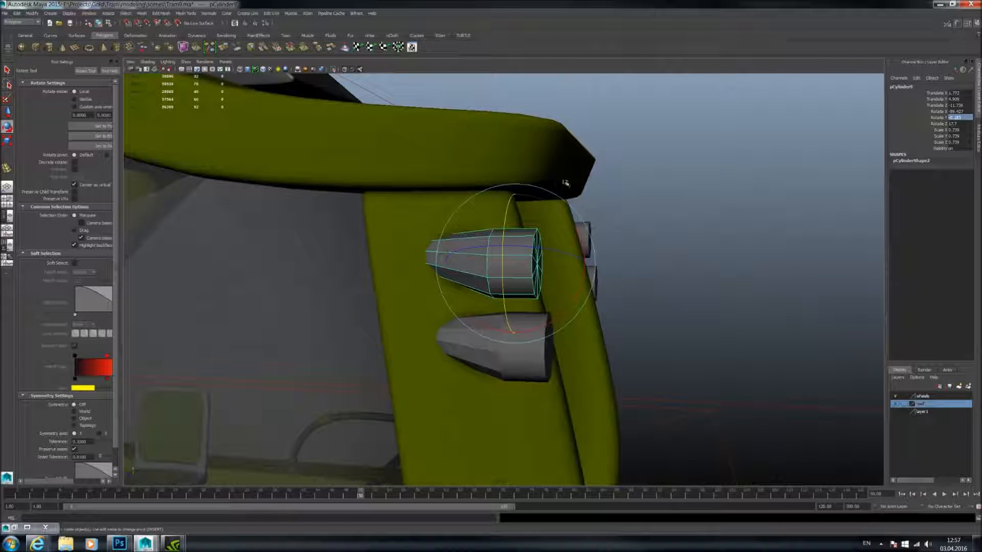
{"action": "right_click_drag", "start_coordinate": [624, 177], "coordinate": [588, 184], "text": "alt"}
{"action": "left_click", "coordinate": [667, 238]}
{"action": "left_click", "coordinate": [514, 263]}
{"action": "left_click_drag", "start_coordinate": [555, 258], "coordinate": [497, 246], "text": "alt"}
{"action": "double_click", "coordinate": [956, 104]}
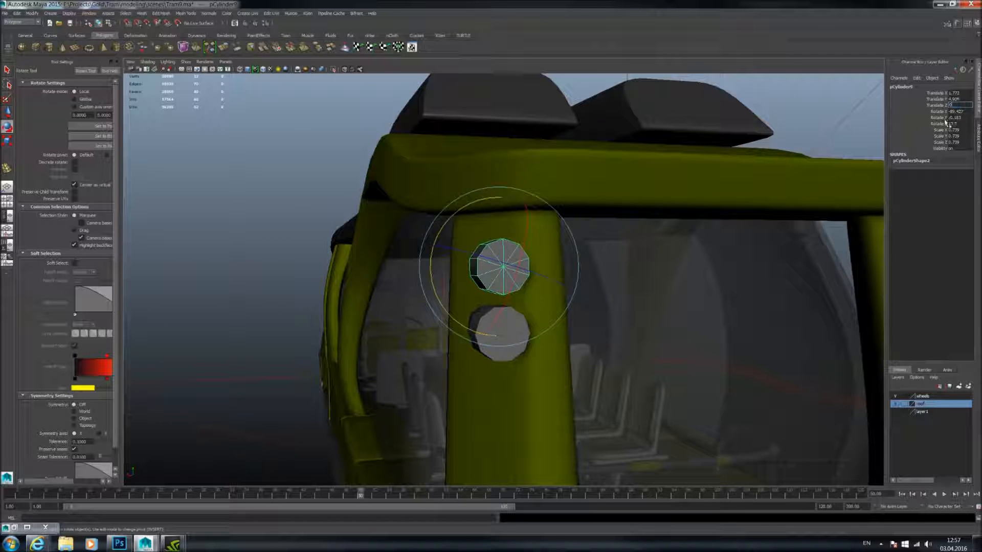
{"action": "key", "text": "Return"}
{"action": "right_click_drag", "start_coordinate": [570, 200], "coordinate": [492, 201], "text": "alt"}
{"action": "left_click_drag", "start_coordinate": [492, 201], "coordinate": [587, 204], "text": "alt"}
{"action": "key", "text": "ctrl+z"}
- Reset the upper rear lamp's Rotate X, Y and Z values to 0
{"action": "right_click_drag", "start_coordinate": [588, 204], "coordinate": [616, 192], "text": "alt"}
{"action": "left_click_drag", "start_coordinate": [616, 192], "coordinate": [570, 193], "text": "alt"}
{"action": "right_click_drag", "start_coordinate": [569, 193], "coordinate": [651, 199], "text": "alt"}
{"action": "double_click", "coordinate": [954, 111]}
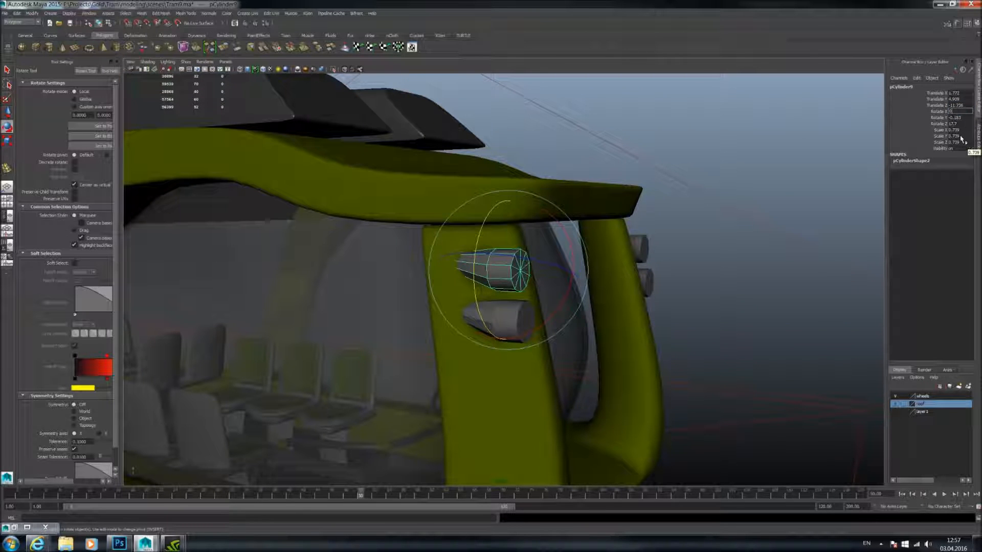
{"action": "key", "text": "Return"}
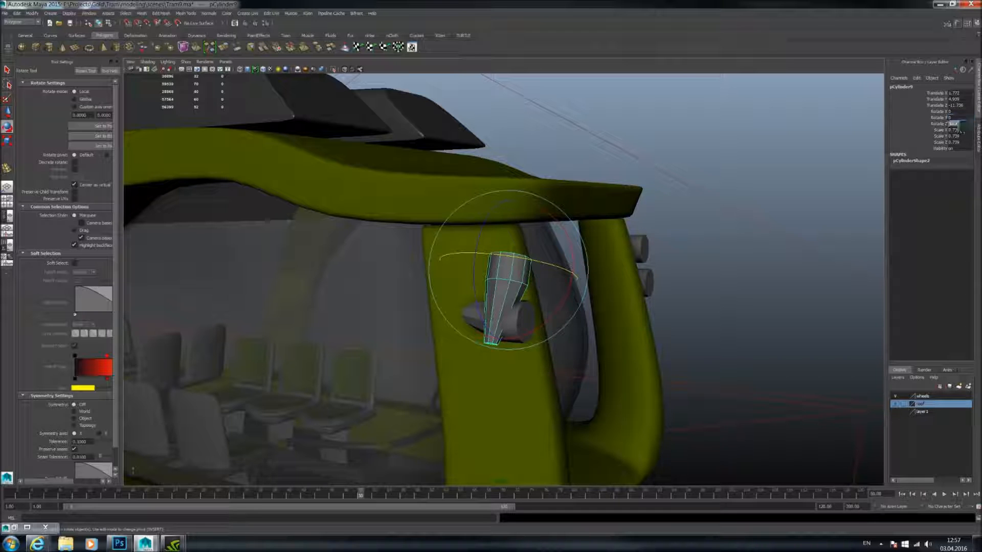
{"action": "double_click", "coordinate": [951, 124]}
{"action": "left_click_drag", "start_coordinate": [640, 149], "coordinate": [659, 146], "text": "alt"}
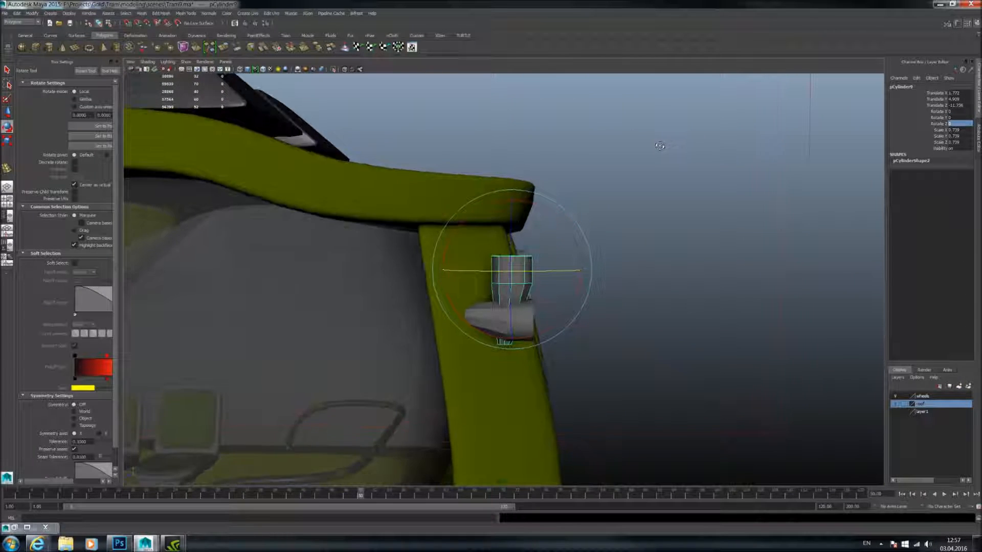
- Rotate the upper rear lamp back to horizontal and set its Rotate X to exactly -90
{"action": "left_click_drag", "start_coordinate": [568, 225], "coordinate": [611, 376]}
{"action": "double_click", "coordinate": [953, 113]}
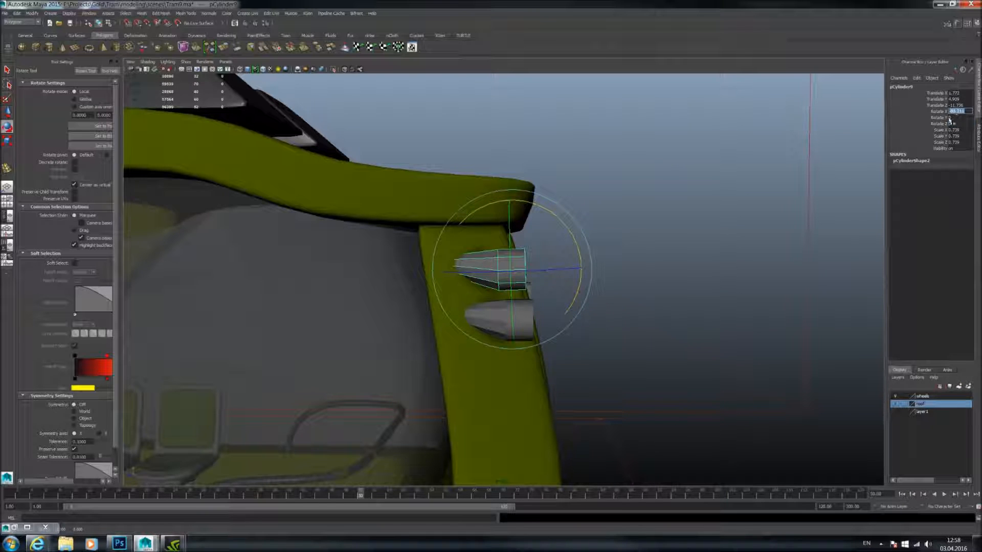
{"action": "type", "text": "-90"}
{"action": "key", "text": "Return"}
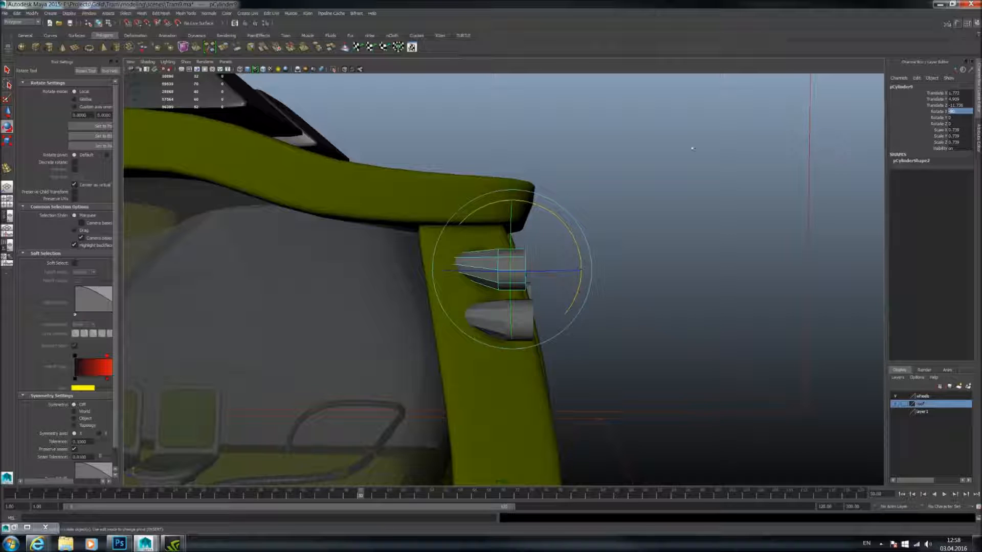
- Turn the upper rear lamp around its own axis and set its Rotate Z to 22.5
{"action": "key", "text": "w"}
{"action": "left_click_drag", "start_coordinate": [486, 193], "coordinate": [443, 96], "text": "alt"}
{"action": "scroll", "coordinate": [602, 222], "scroll_direction": "up", "scroll_amount": 2}
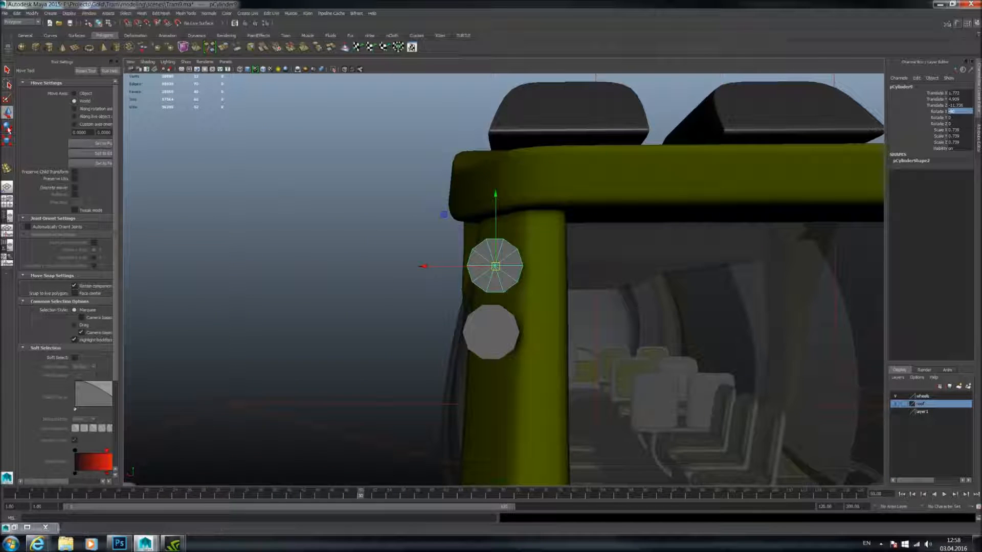
{"action": "key", "text": "e"}
{"action": "left_click_drag", "start_coordinate": [559, 245], "coordinate": [580, 263]}
{"action": "left_click", "coordinate": [955, 106]}
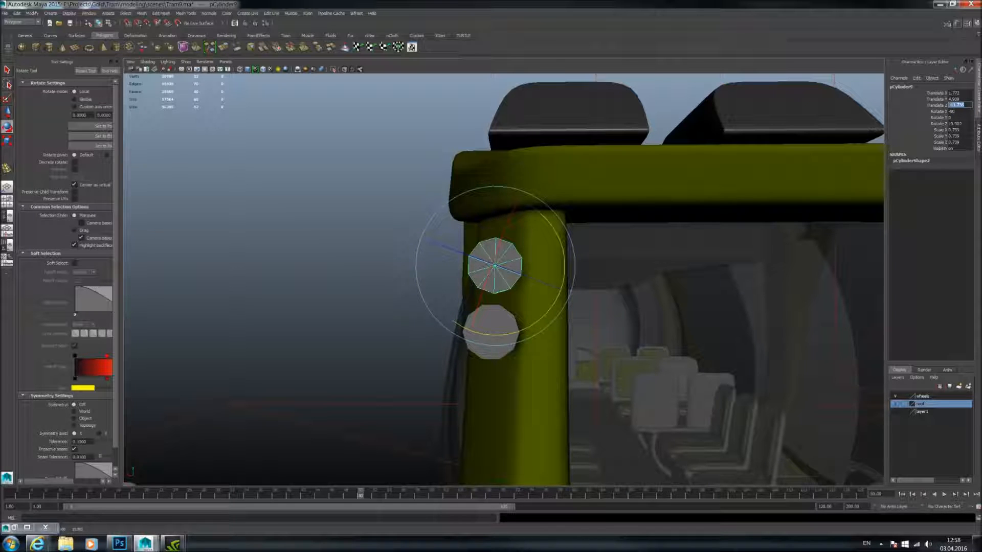
{"action": "key", "text": "Return"}
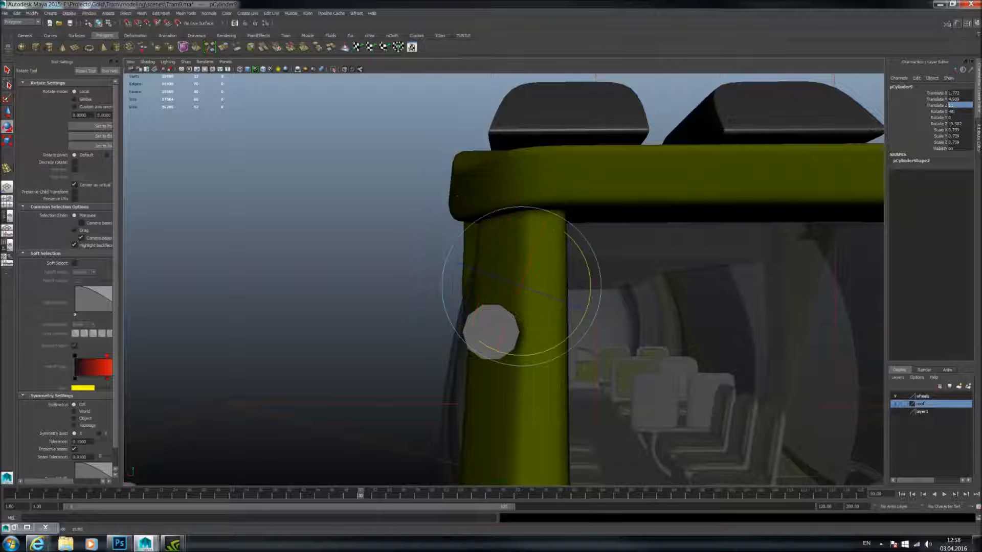
{"action": "key", "text": "ctrl+z"}
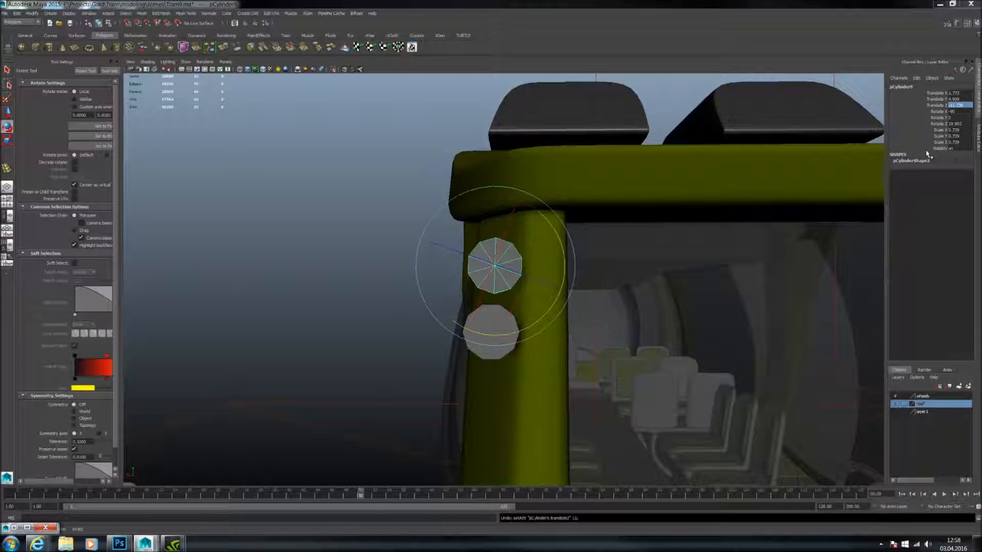
{"action": "left_click", "coordinate": [955, 124]}
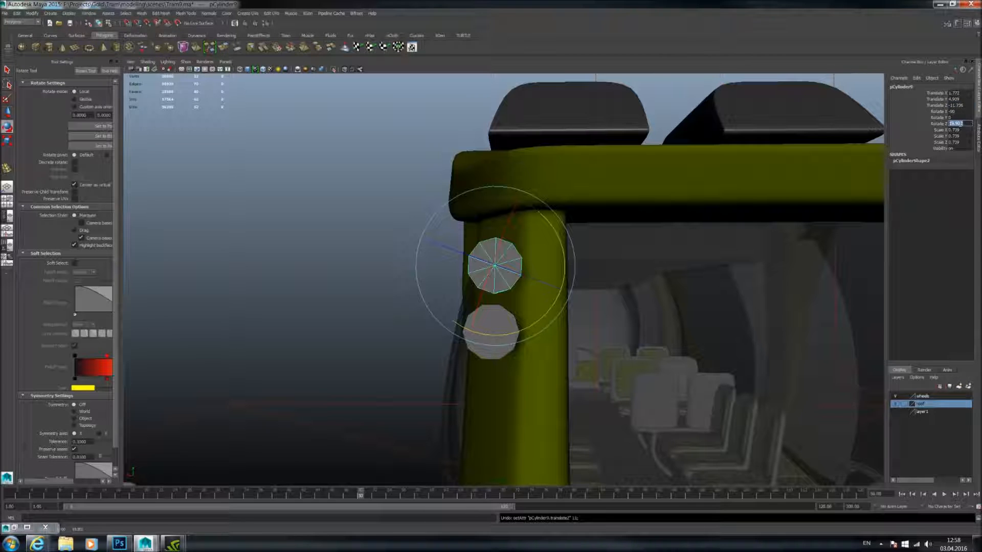
{"action": "type", "text": "22.5"}
{"action": "key", "text": "Return"}
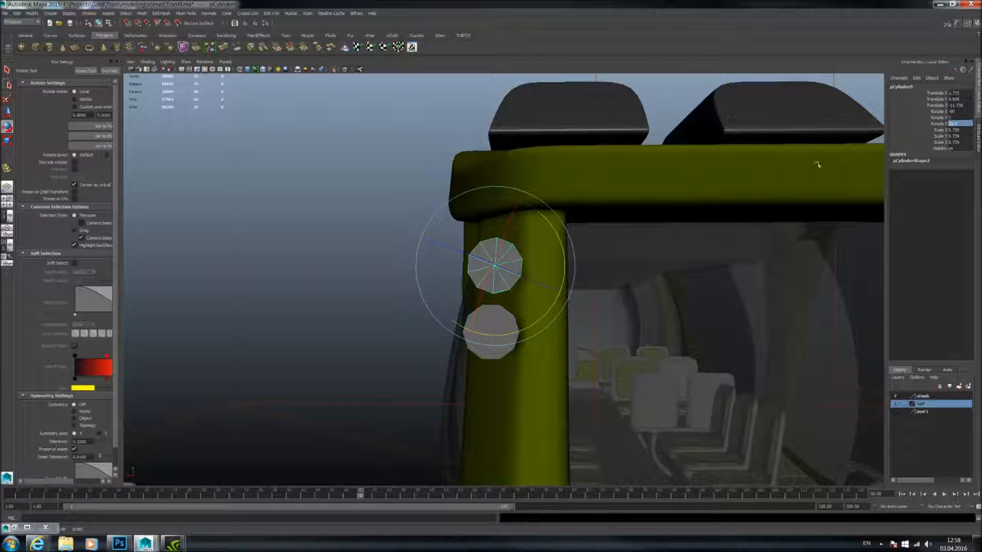
- Adjust the upper rear lamp's rotation around its axis in the orthographic view, to a Rotate Z of about 16.6
{"action": "left_click", "coordinate": [337, 208]}
{"action": "left_click_drag", "start_coordinate": [509, 217], "coordinate": [525, 246], "text": "alt"}
{"action": "left_click", "coordinate": [521, 257]}
{"action": "scroll", "coordinate": [523, 260], "scroll_direction": "down", "scroll_amount": 5}
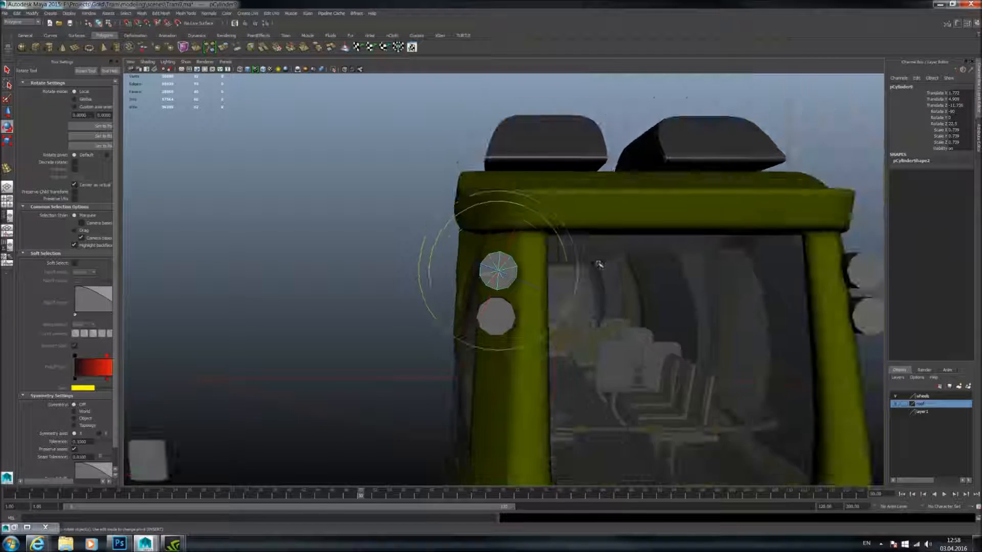
{"action": "key", "text": "space"}
{"action": "scroll", "coordinate": [386, 351], "scroll_direction": "up", "scroll_amount": 8}
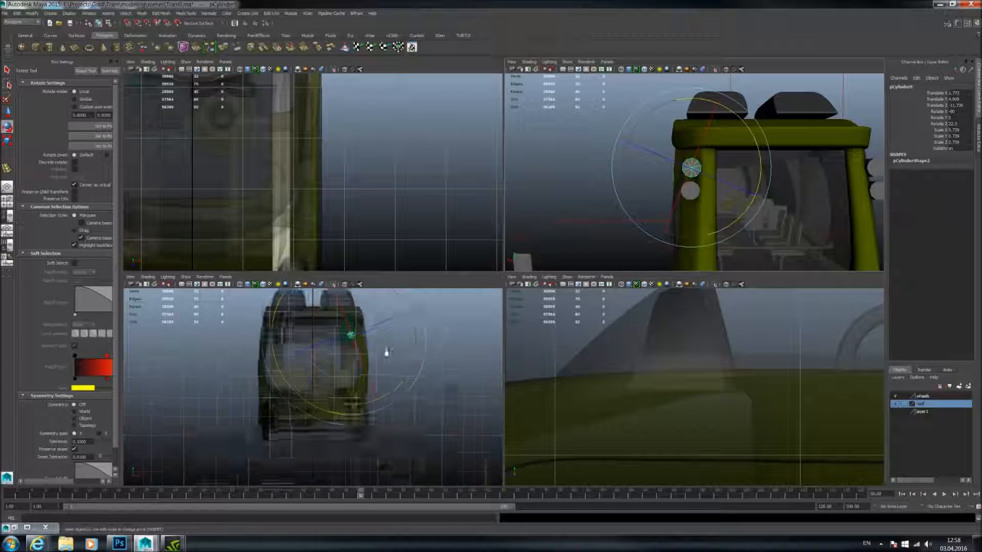
{"action": "middle_click_drag", "start_coordinate": [427, 297], "coordinate": [391, 356], "text": "alt"}
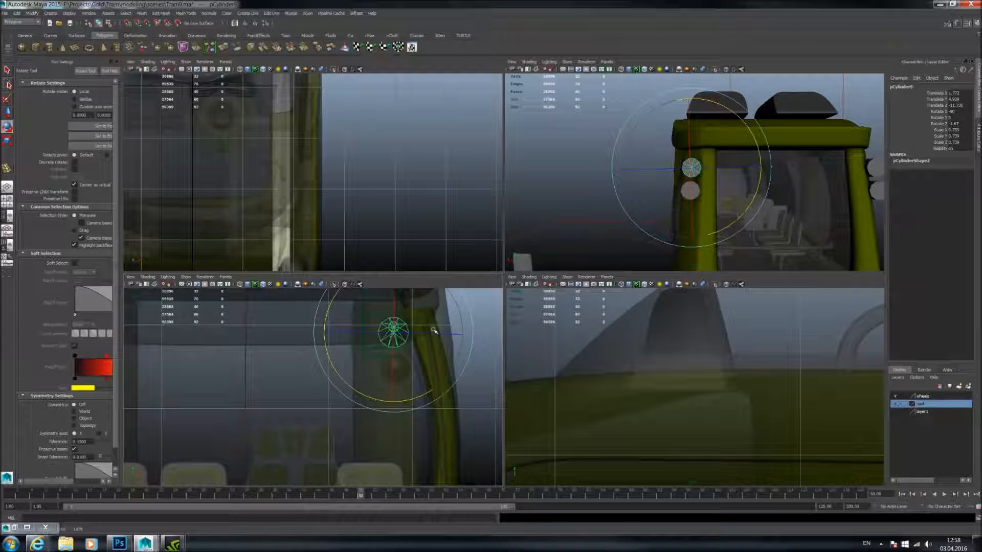
{"action": "scroll", "coordinate": [435, 330], "scroll_direction": "up", "scroll_amount": 3}
{"action": "middle_click_drag", "start_coordinate": [484, 314], "coordinate": [411, 363], "text": "alt"}
{"action": "scroll", "coordinate": [394, 367], "scroll_direction": "up", "scroll_amount": 2}
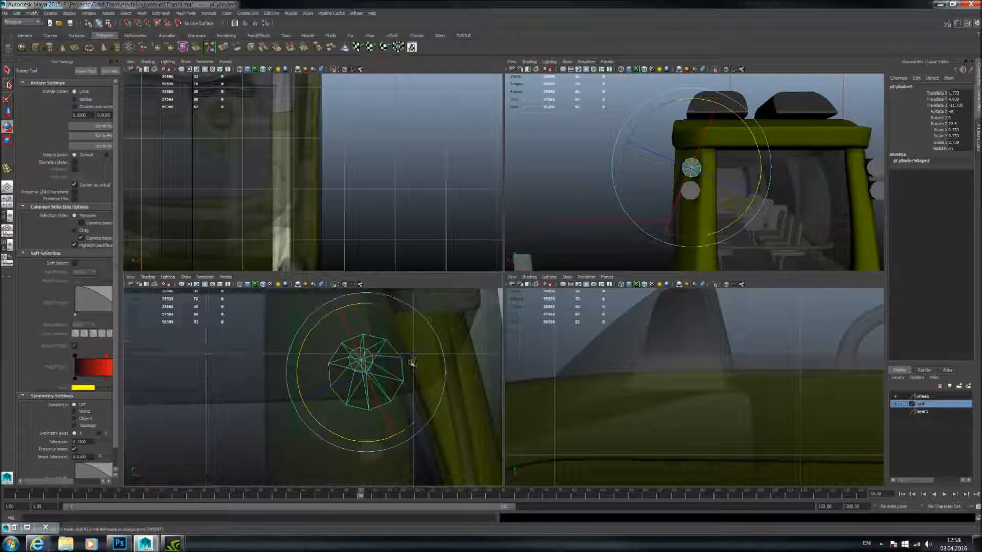
{"action": "left_click_drag", "start_coordinate": [370, 441], "coordinate": [379, 416]}
- Create a narrow upright polygon cylinder just behind the tram's lower rear end
{"action": "key", "text": "space"}
{"action": "left_click_drag", "start_coordinate": [417, 328], "coordinate": [535, 348], "text": "alt"}
{"action": "left_click_drag", "start_coordinate": [656, 281], "coordinate": [651, 251], "text": "alt"}
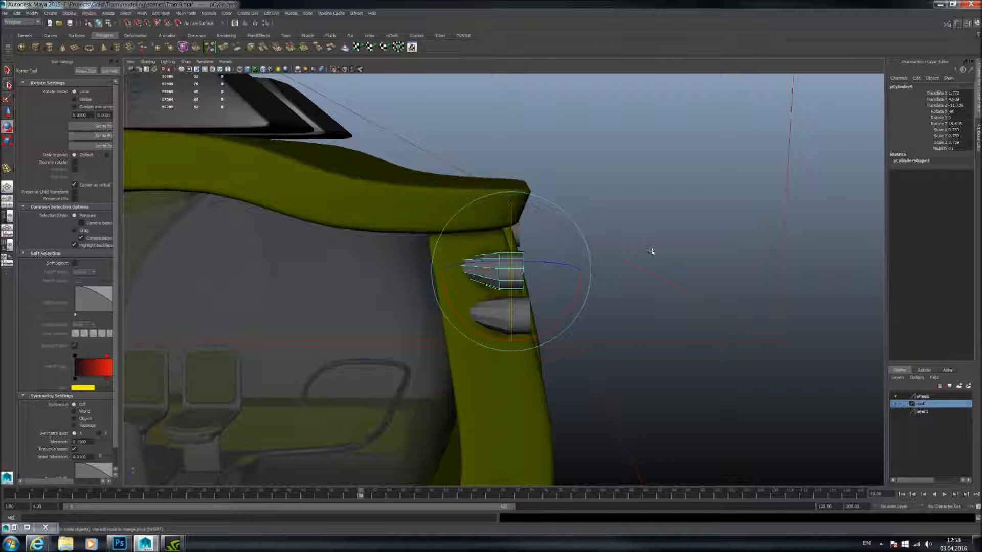
{"action": "left_click", "coordinate": [50, 47]}
{"action": "scroll", "coordinate": [549, 325], "scroll_direction": "down", "scroll_amount": 5}
{"action": "mouse_move", "coordinate": [516, 305]}
{"action": "left_mouse_down", "text": "alt"}
{"action": "mouse_move", "coordinate": [511, 347]}
{"action": "mouse_move", "coordinate": [500, 355]}
{"action": "mouse_move", "coordinate": [516, 353]}
{"action": "mouse_move", "coordinate": [527, 311]}
{"action": "left_mouse_up", "text": "alt"}
- Lay the new cylinder horizontally along the tram by setting its Rotate X to 90
{"action": "key", "text": "e"}
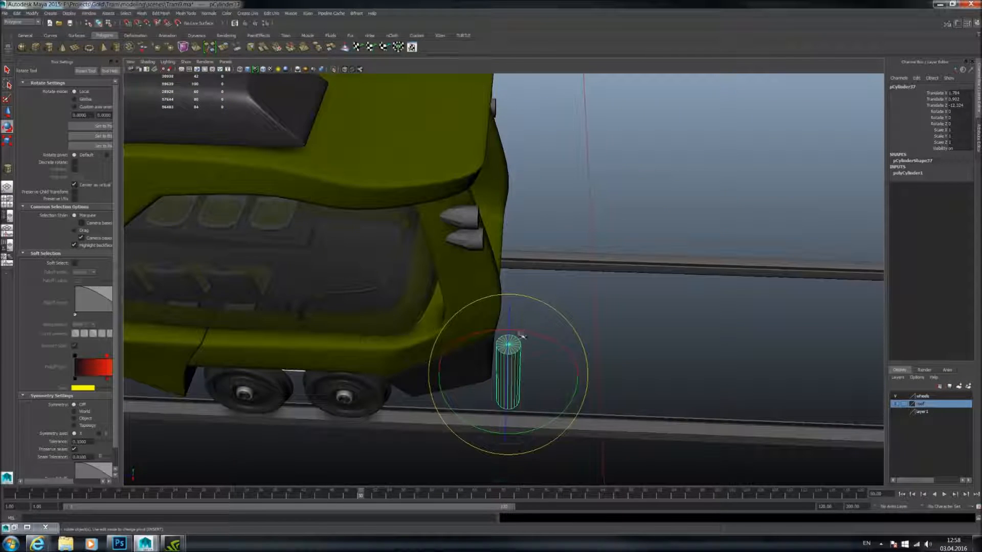
{"action": "left_click_drag", "start_coordinate": [576, 370], "coordinate": [620, 381]}
{"action": "double_click", "coordinate": [957, 112]}
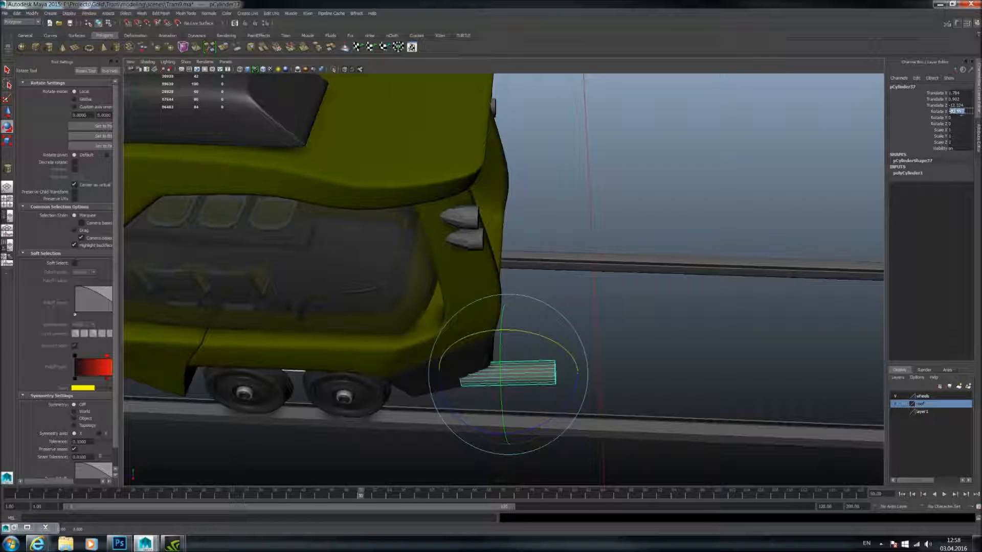
{"action": "type", "text": "90"}
{"action": "key", "text": "Return"}
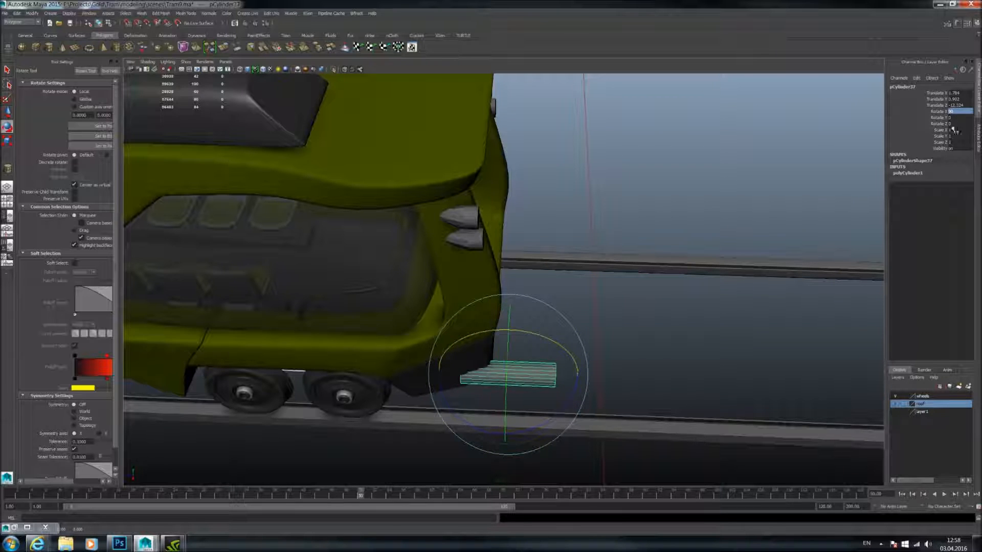
- Set the new cylinder's Subdivisions Axis to 8
{"action": "left_click", "coordinate": [911, 173]}
{"action": "double_click", "coordinate": [961, 192]}
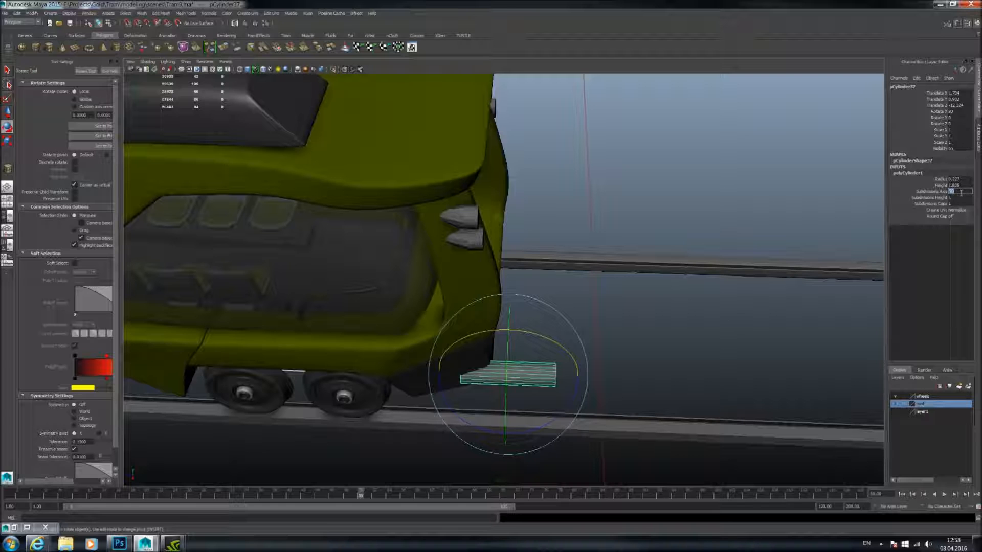
{"action": "key", "text": "Return"}
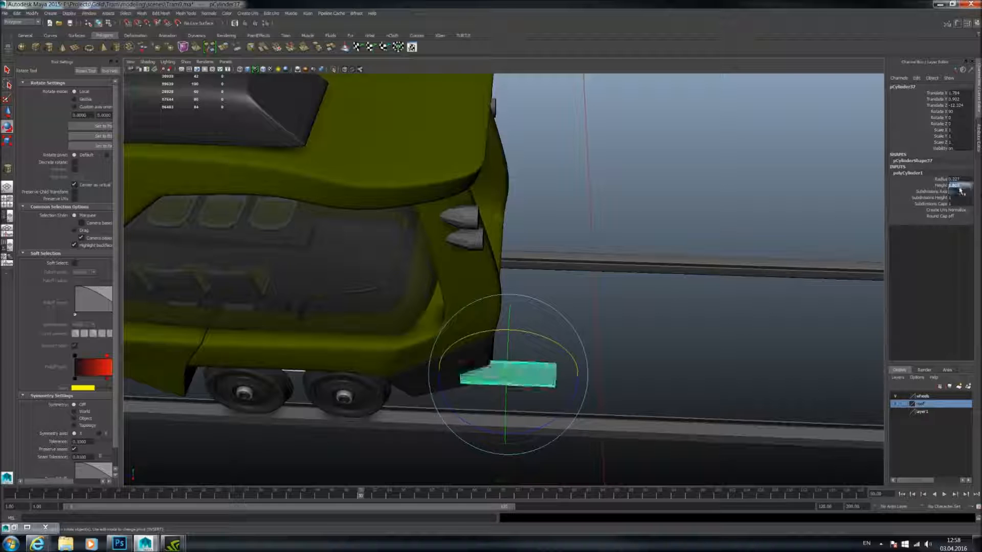
{"action": "left_click_drag", "start_coordinate": [960, 187], "coordinate": [957, 191]}
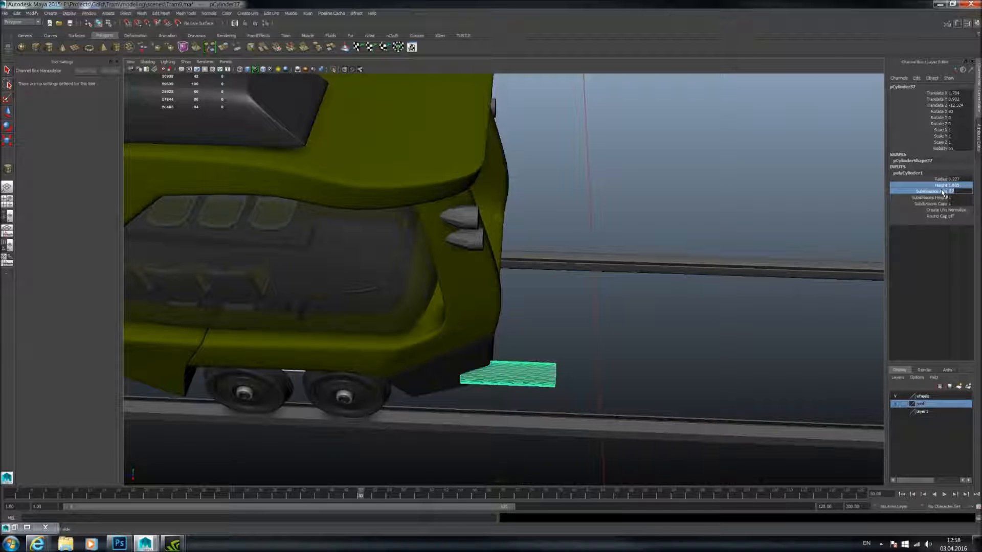
{"action": "left_click", "coordinate": [968, 197]}
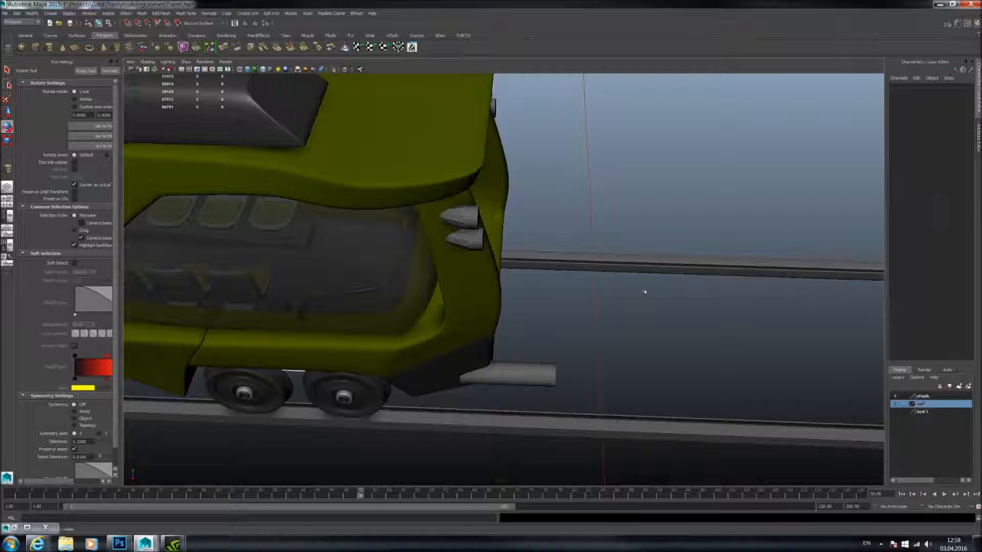
{"action": "left_click", "coordinate": [537, 376]}
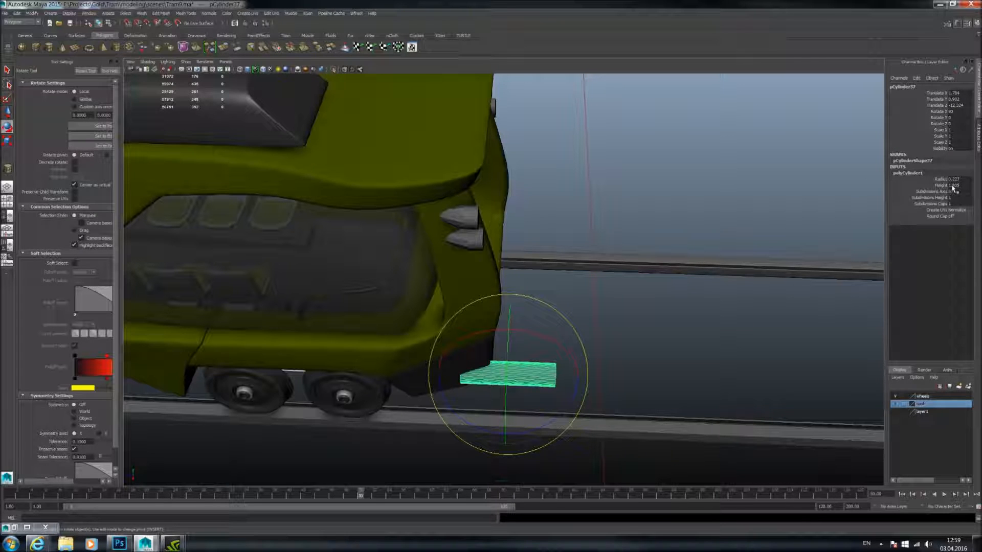
{"action": "type", "text": "8"}
{"action": "key", "text": "Return"}
{"action": "left_click_drag", "start_coordinate": [848, 223], "coordinate": [660, 208], "text": "alt"}
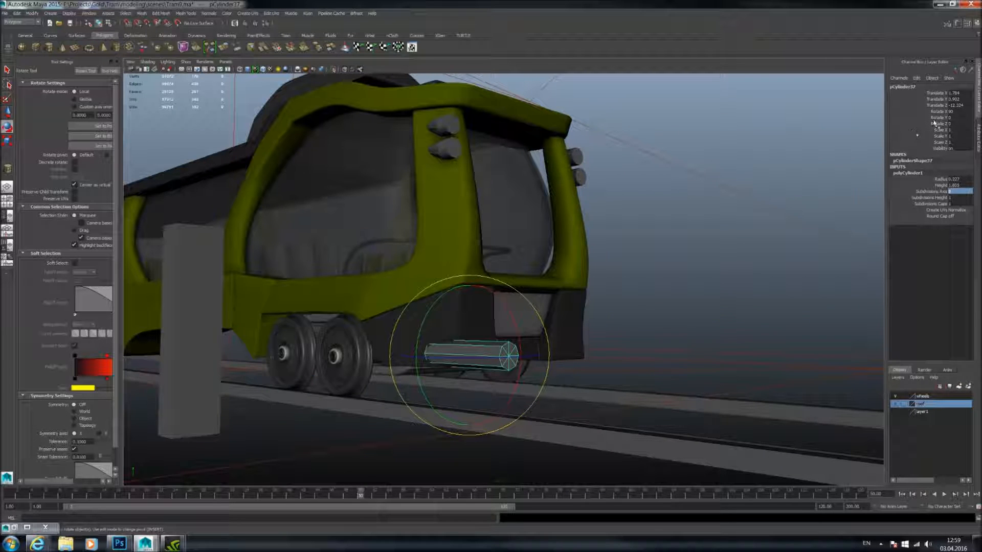
{"action": "left_click", "coordinate": [951, 117]}
{"action": "key", "text": "Return"}
{"action": "left_click_drag", "start_coordinate": [573, 227], "coordinate": [629, 225], "text": "alt"}
{"action": "key", "text": "ctrl+z"}
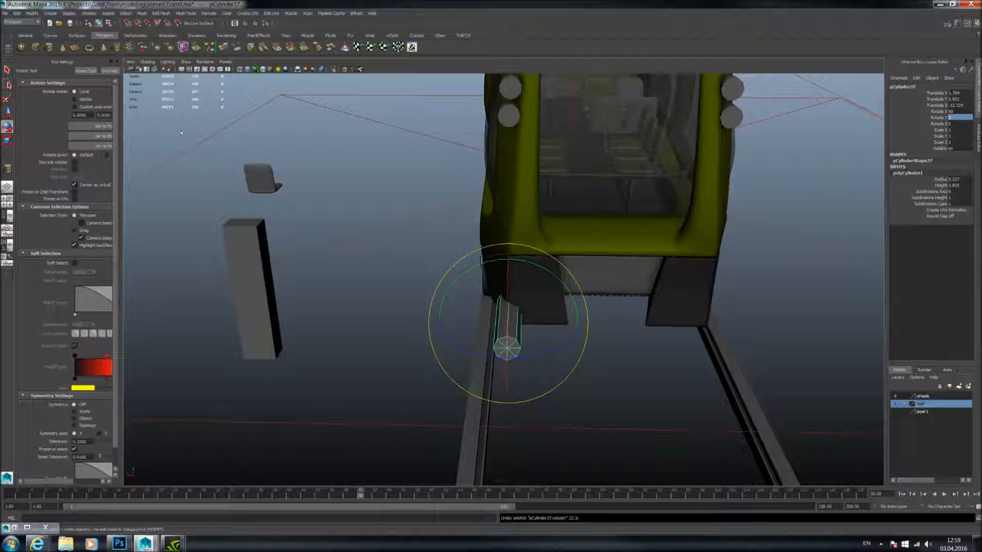
- Turn the octagonal cylinder around its own axis by setting its Rotate Z to 22.5
{"action": "left_click_drag", "start_coordinate": [476, 264], "coordinate": [499, 258]}
{"action": "key", "text": "Tab"}
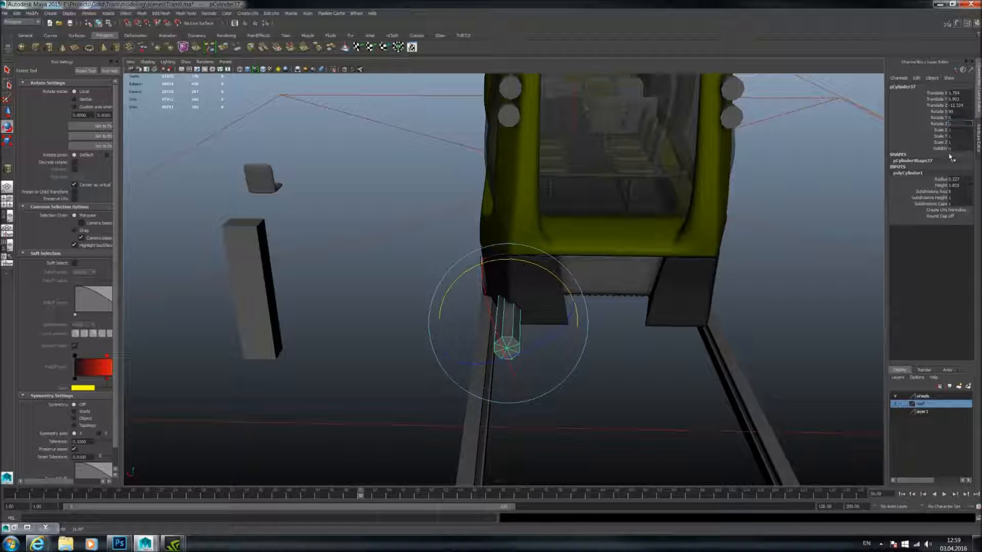
{"action": "type", "text": "22.5"}
{"action": "key", "text": "Return"}
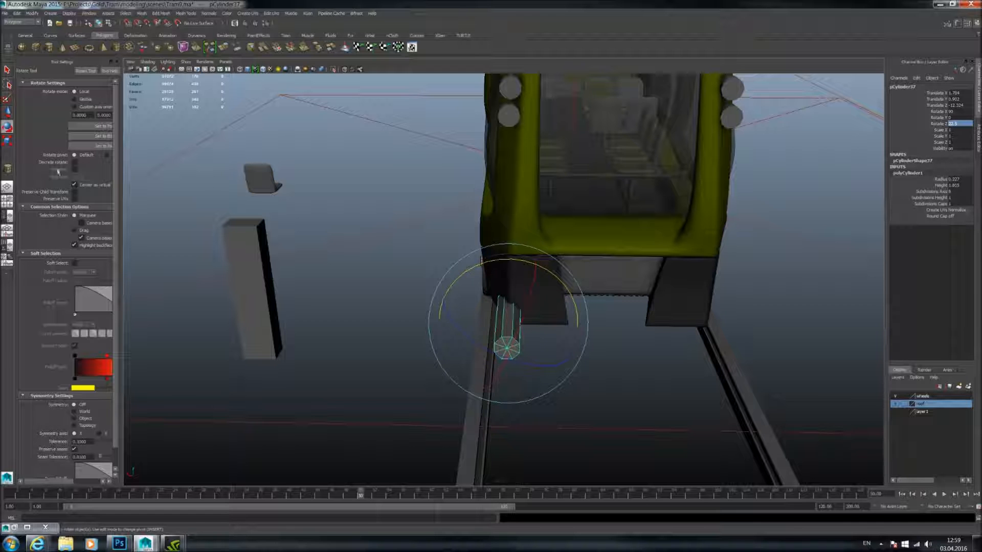
- Frame the octagonal cylinder in the orthographic end view and compare its orientation without and with the 22.5 rotation
{"action": "key", "text": "w"}
{"action": "left_click_drag", "start_coordinate": [511, 300], "coordinate": [521, 287], "text": "alt"}
{"action": "key", "text": "space"}
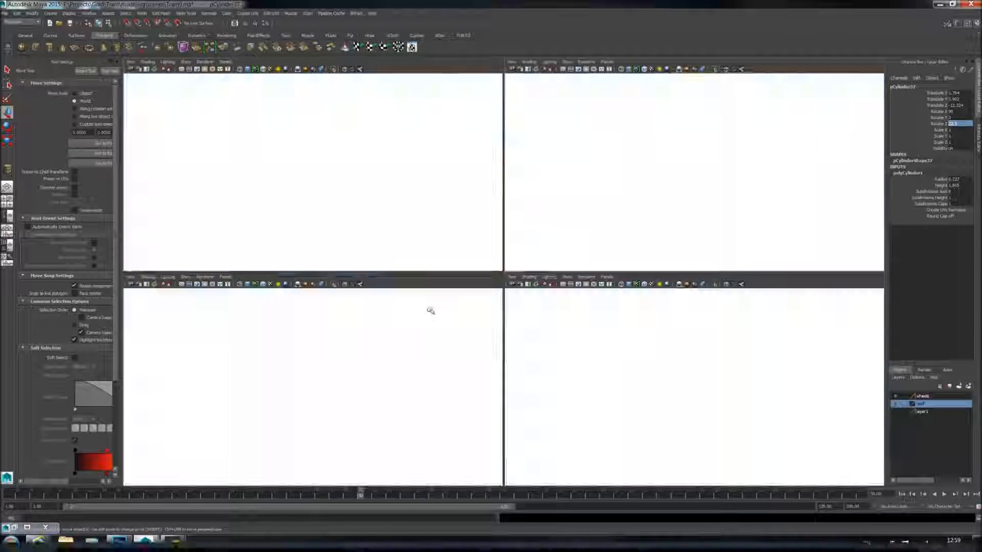
{"action": "key", "text": "space"}
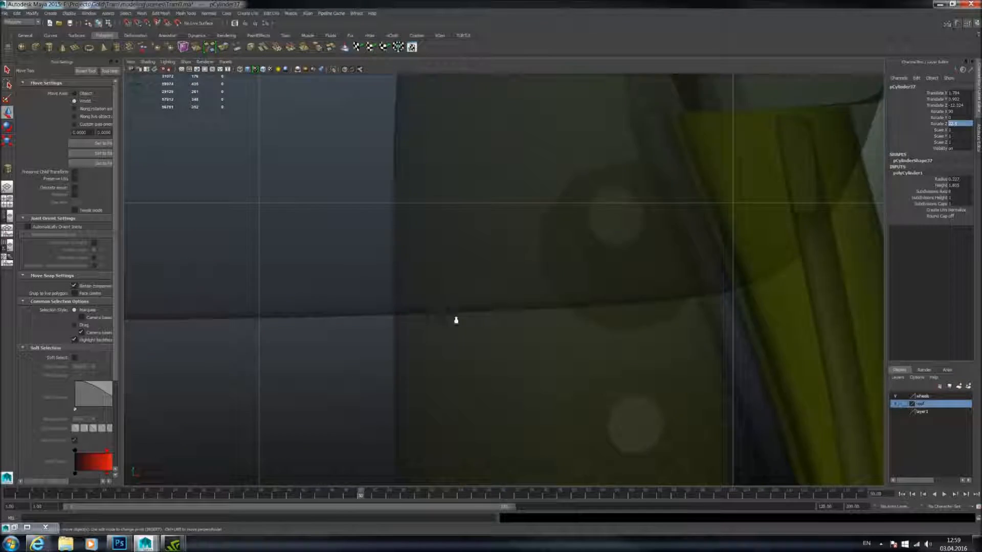
{"action": "key", "text": "a"}
{"action": "key", "text": "f"}
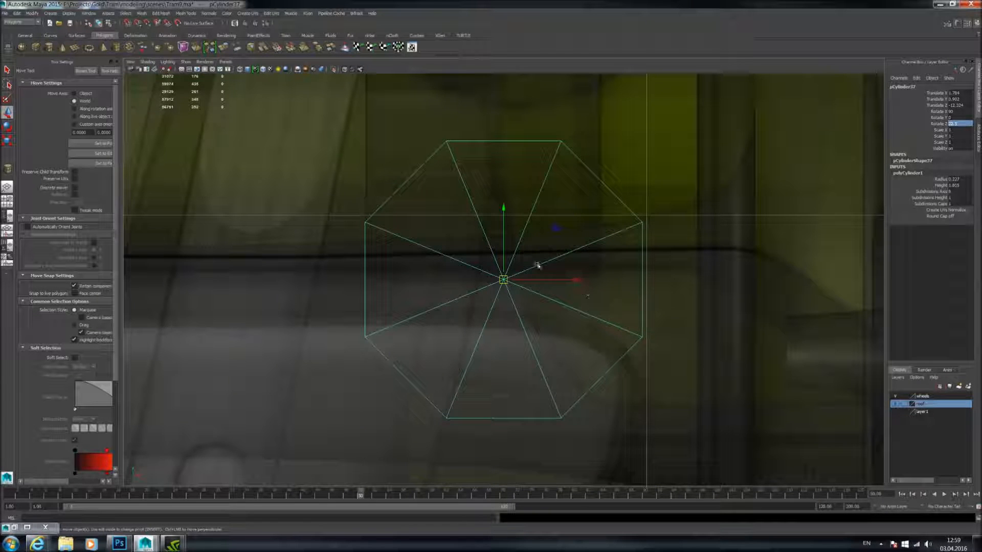
{"action": "key", "text": "ctrl+z"}
{"action": "key", "text": "ctrl+z"}
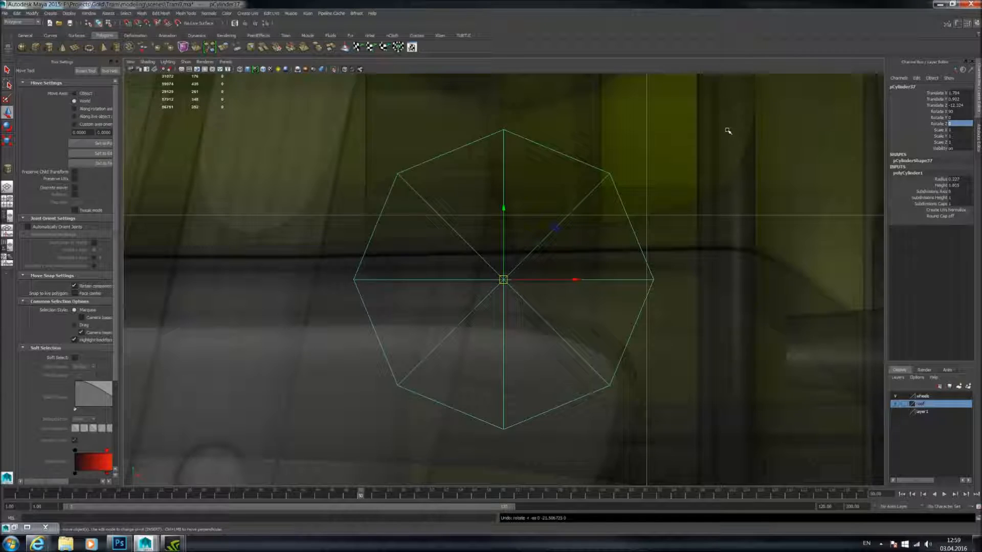
{"action": "key", "text": "shift+z"}
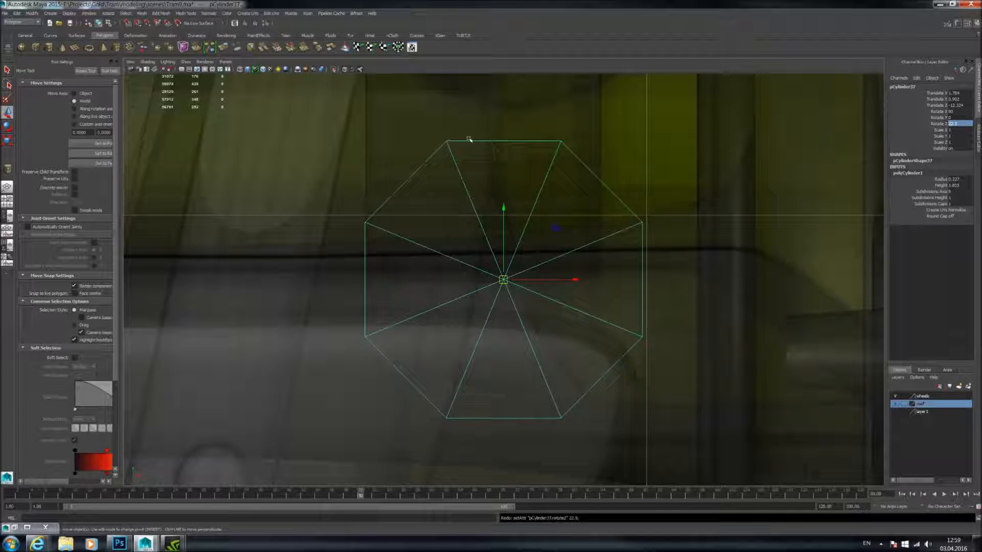
- Raise the cylinder in the perspective view to the lower rear lamp, at a Translate Y of about 4.451
{"action": "key", "text": "space"}
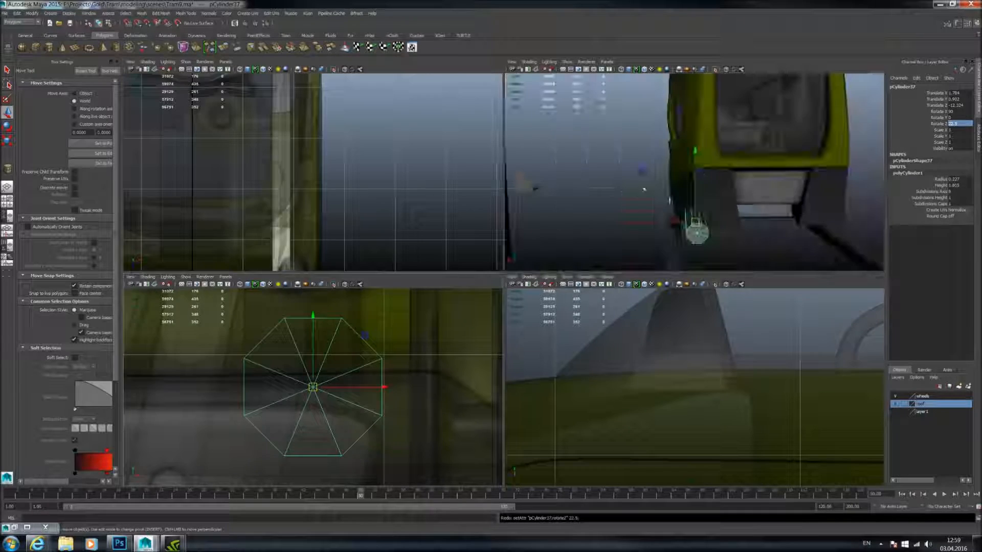
{"action": "key", "text": "space"}
{"action": "left_click_drag", "start_coordinate": [566, 215], "coordinate": [628, 297], "text": "alt"}
{"action": "left_click_drag", "start_coordinate": [502, 341], "coordinate": [557, 272]}
{"action": "right_click_drag", "start_coordinate": [558, 272], "coordinate": [568, 289], "text": "alt"}
{"action": "middle_click_drag", "start_coordinate": [567, 289], "coordinate": [567, 281], "text": "alt"}
{"action": "left_click_drag", "start_coordinate": [531, 273], "coordinate": [532, 190]}
- Shorten the cylinder by moving its end vertices so it roughly spans the length of the lower rear lamp
{"action": "right_click_drag", "start_coordinate": [608, 255], "coordinate": [575, 244]}
{"action": "left_click_drag", "start_coordinate": [571, 206], "coordinate": [637, 292]}
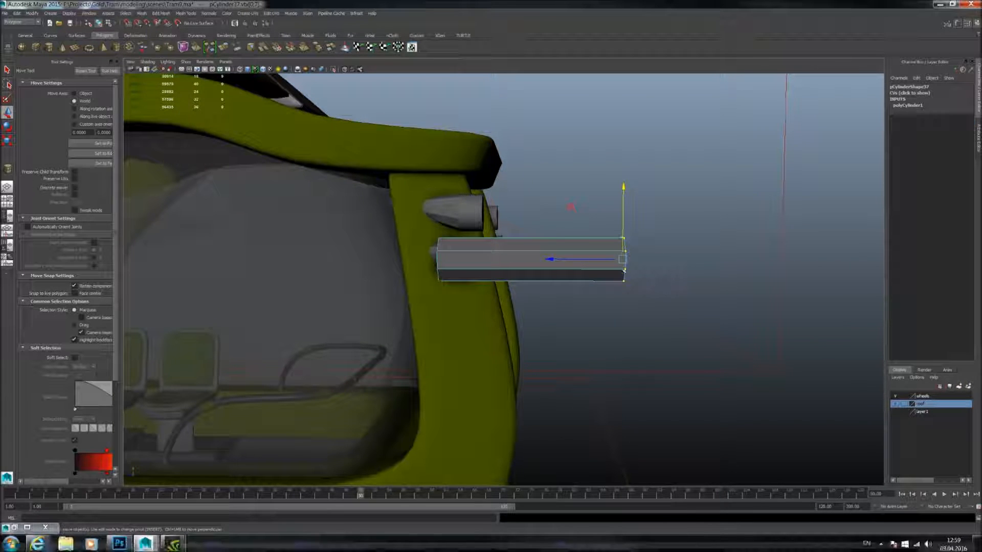
{"action": "left_click_drag", "start_coordinate": [563, 259], "coordinate": [416, 264]}
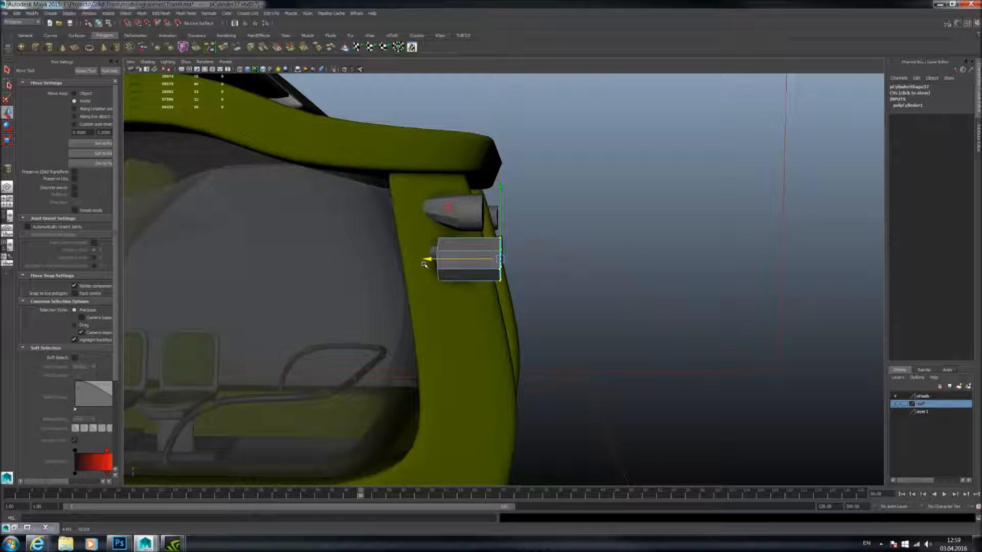
{"action": "left_click_drag", "start_coordinate": [458, 300], "coordinate": [465, 295], "text": "alt"}
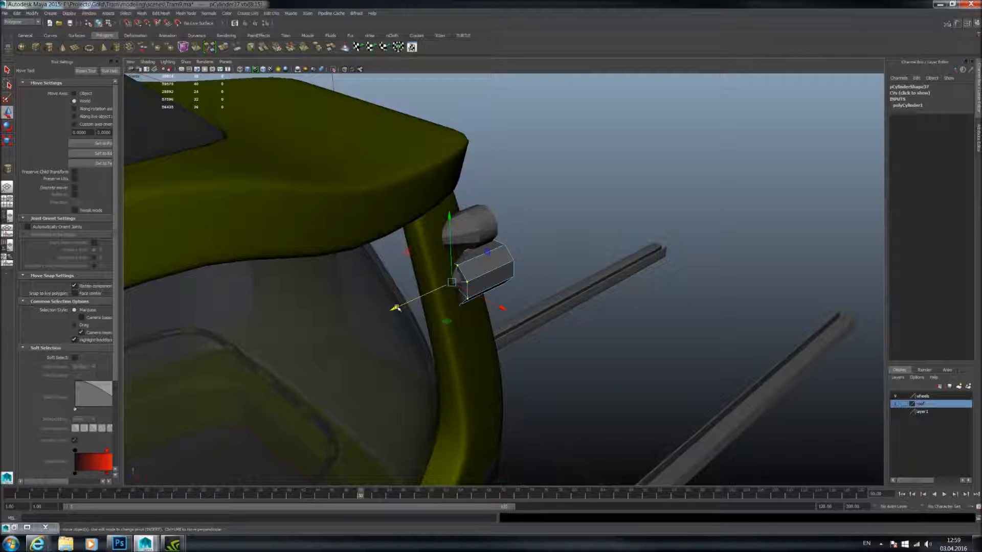
{"action": "left_click_drag", "start_coordinate": [383, 313], "coordinate": [331, 262], "text": "alt"}
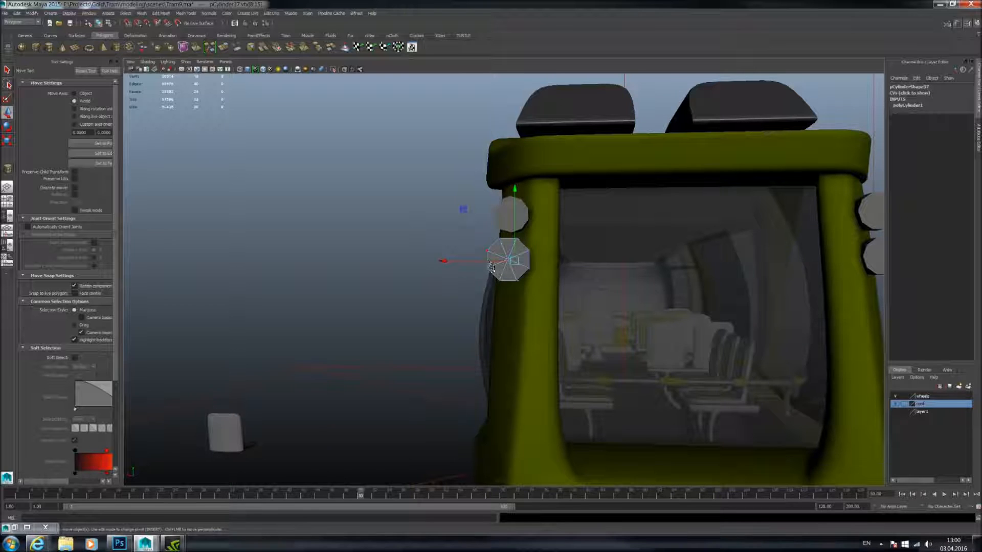
- Scale down the cylinder's cross-section to about 0.829 in X and Z, keeping its length
{"action": "right_click_drag", "start_coordinate": [505, 262], "coordinate": [550, 231]}
{"action": "left_click", "coordinate": [507, 260]}
{"action": "key", "text": "r"}
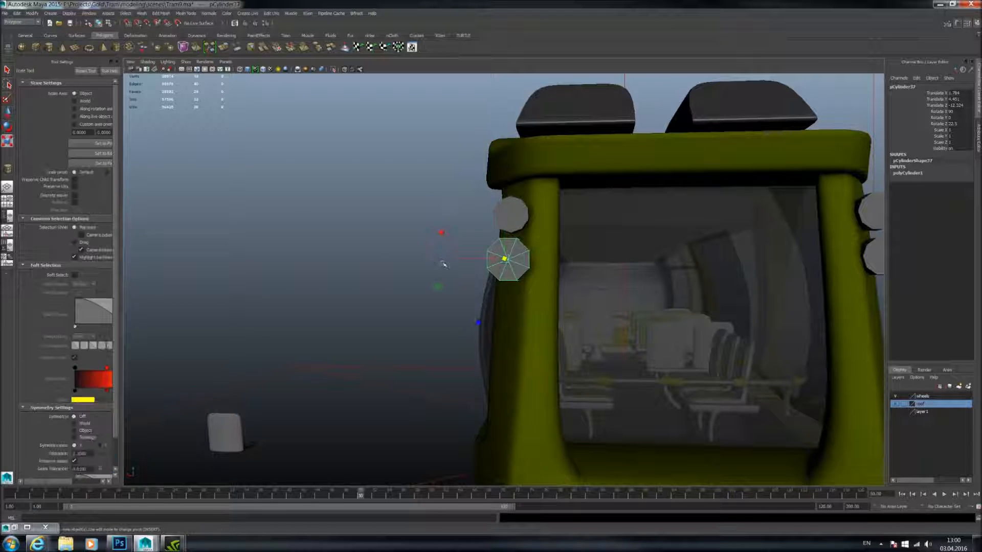
{"action": "left_click_drag", "start_coordinate": [438, 286], "coordinate": [592, 270], "text": "ctrl"}
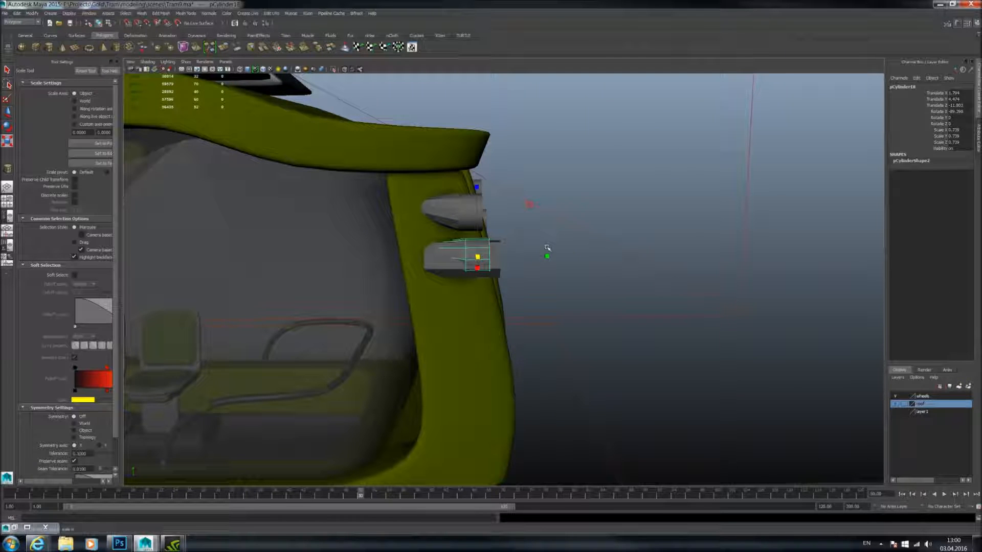
- Remove the old lower rear lamp and lower the new cylinder along the pillar to a Translate Y of about 4.143
{"action": "left_click", "coordinate": [558, 238]}
{"action": "left_click_drag", "start_coordinate": [559, 237], "coordinate": [449, 217], "text": "alt"}
{"action": "left_click", "coordinate": [460, 251]}
{"action": "left_click", "coordinate": [8, 117]}
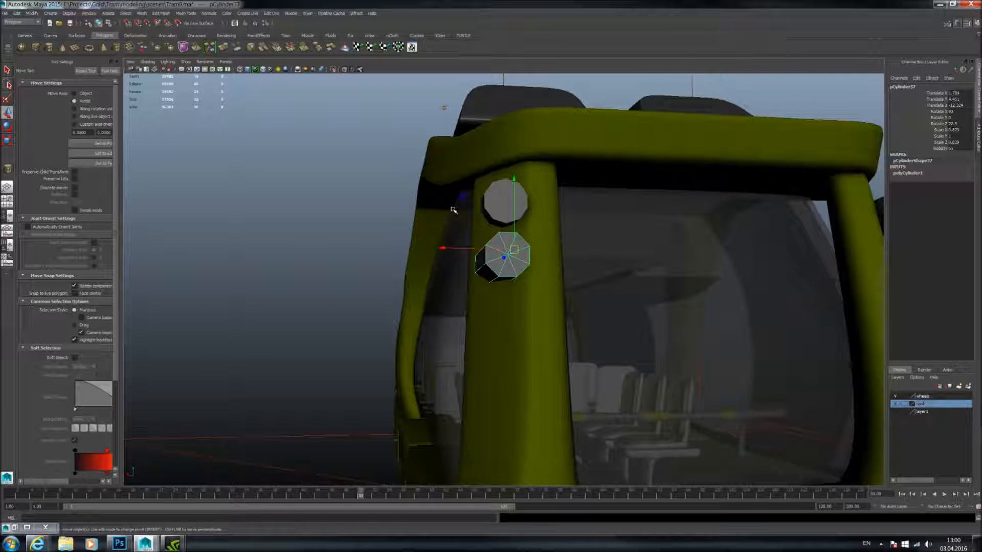
{"action": "left_click_drag", "start_coordinate": [515, 179], "coordinate": [523, 221]}
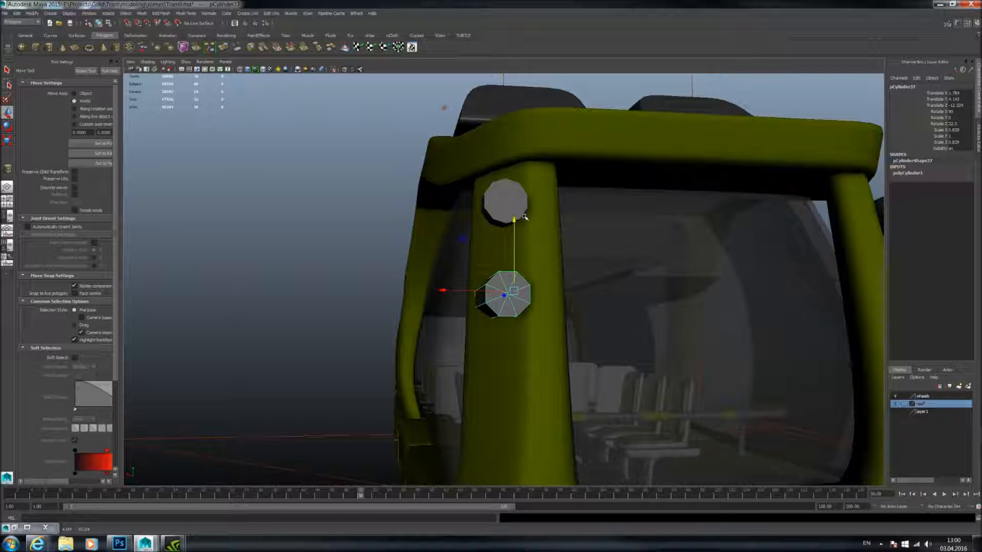
- Duplicate the cylinder up over the upper rear lamp and delete the top side face of the lower cylinder
{"action": "left_click_drag", "start_coordinate": [515, 219], "coordinate": [475, 327], "text": "alt"}
{"action": "key", "text": "ctrl+d"}
{"action": "left_click", "coordinate": [475, 294]}
{"action": "right_click_drag", "start_coordinate": [483, 271], "coordinate": [484, 291]}
{"action": "left_click", "coordinate": [482, 267]}
{"action": "key", "text": "Delete"}
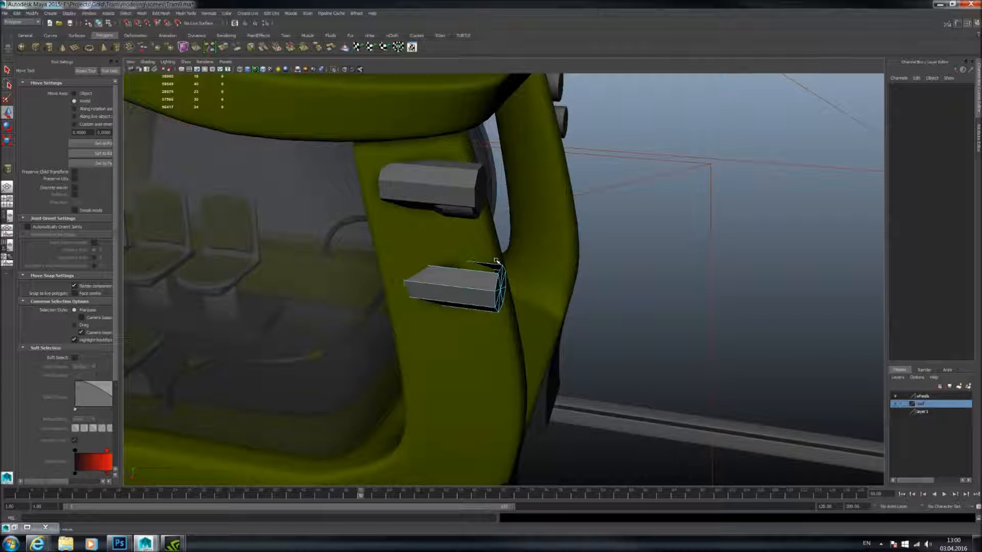
- Delete the old upper rear lamp hidden behind the duplicated cylinder
{"action": "left_click_drag", "start_coordinate": [495, 249], "coordinate": [486, 179], "text": "alt"}
{"action": "right_click_drag", "start_coordinate": [460, 184], "coordinate": [491, 194], "text": "alt"}
{"action": "middle_click_drag", "start_coordinate": [463, 189], "coordinate": [455, 265], "text": "alt"}
{"action": "left_click", "coordinate": [458, 264]}
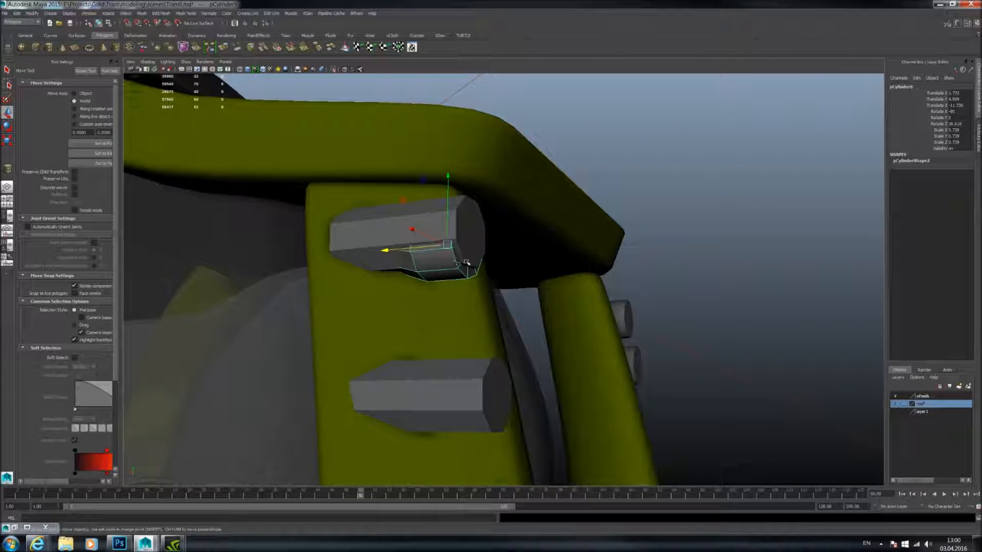
{"action": "key", "text": "Delete"}
- Delete the bottom side face of the upper cylinder, facing the lower one
{"action": "left_click", "coordinate": [456, 248]}
{"action": "right_click_drag", "start_coordinate": [453, 258], "coordinate": [448, 230]}
{"action": "left_click", "coordinate": [452, 267]}
{"action": "key", "text": "Delete"}
{"action": "double_click", "coordinate": [447, 262]}
- Combine the upper and lower lamp cylinders into one mesh
{"action": "left_click_drag", "start_coordinate": [447, 263], "coordinate": [468, 346], "text": "alt"}
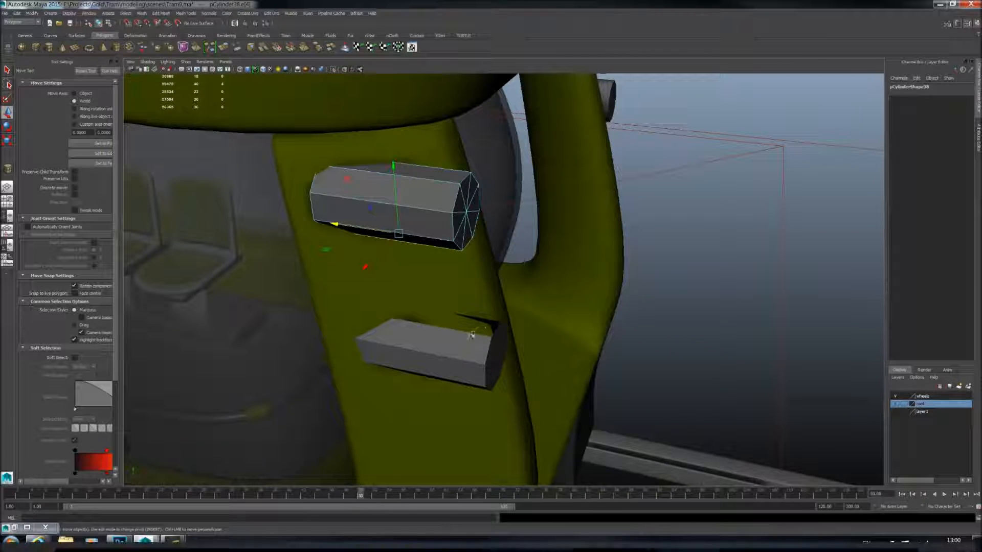
{"action": "left_click", "coordinate": [460, 341]}
{"action": "left_click", "coordinate": [424, 210], "text": "shift"}
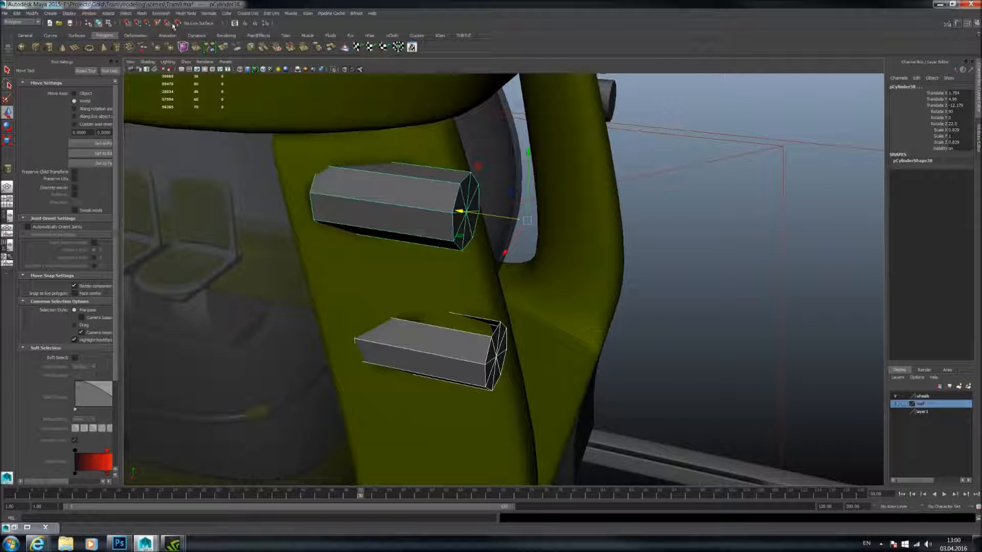
{"action": "left_click", "coordinate": [142, 13]}
{"action": "left_click", "coordinate": [154, 33]}
- Bridge the open border edges between the upper and lower lamp cylinders
{"action": "right_click_drag", "start_coordinate": [414, 210], "coordinate": [414, 194]}
{"action": "double_click", "coordinate": [403, 236]}
{"action": "double_click", "coordinate": [437, 325], "text": "shift"}
{"action": "left_click_drag", "start_coordinate": [437, 321], "coordinate": [428, 273], "text": "alt"}
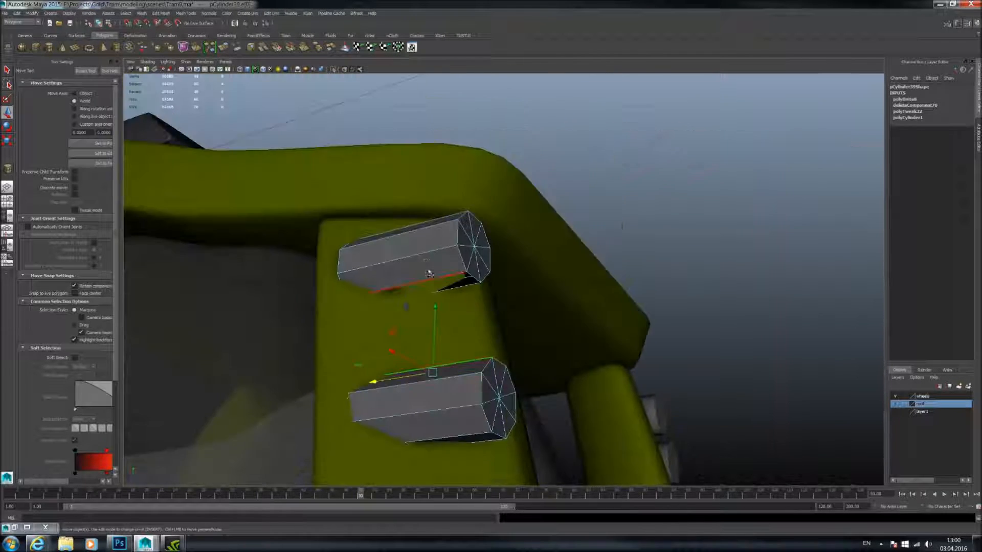
{"action": "double_click", "coordinate": [442, 275], "text": "shift"}
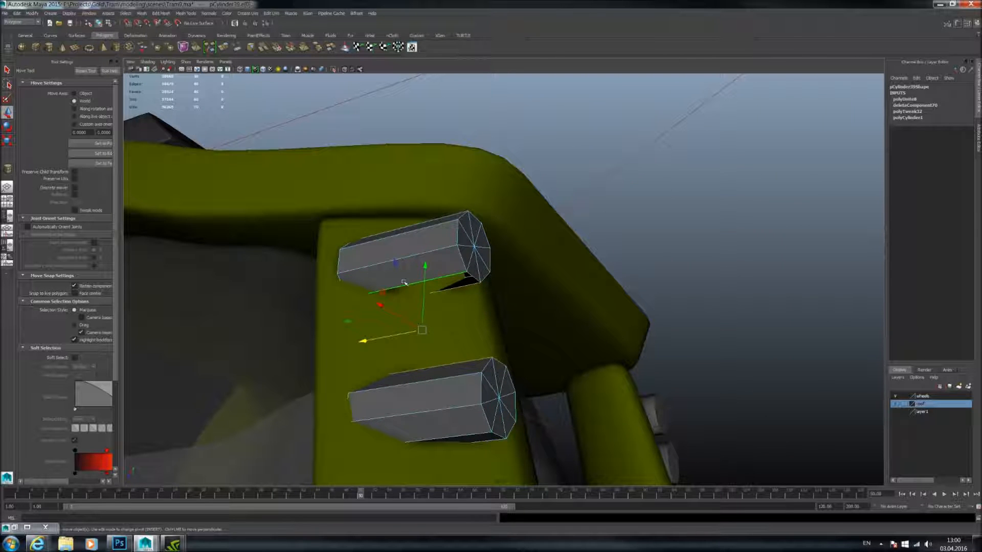
{"action": "right_click_drag", "start_coordinate": [432, 257], "coordinate": [470, 338], "text": "shift"}
- Examine the bridged lamp piece on the rear pillar from several sides, with and without smooth preview
{"action": "left_click_drag", "start_coordinate": [493, 291], "coordinate": [543, 271], "text": "alt"}
{"action": "right_click_drag", "start_coordinate": [544, 268], "coordinate": [578, 259]}
{"action": "left_click", "coordinate": [599, 239]}
{"action": "left_click", "coordinate": [526, 262]}
{"action": "key", "text": "3"}
{"action": "left_click", "coordinate": [367, 290]}
{"action": "scroll", "coordinate": [366, 290], "scroll_direction": "down", "scroll_amount": 3}
{"action": "left_click_drag", "start_coordinate": [366, 290], "coordinate": [485, 353], "text": "alt"}
{"action": "scroll", "coordinate": [468, 293], "scroll_direction": "down", "scroll_amount": 3}
{"action": "left_click", "coordinate": [503, 287]}
{"action": "scroll", "coordinate": [527, 295], "scroll_direction": "up", "scroll_amount": 3}
{"action": "key", "text": "1"}
{"action": "scroll", "coordinate": [476, 302], "scroll_direction": "up", "scroll_amount": 3}
- Shift the bridged lamp piece inward on the rear pillar to a Translate X of about -0.145 and check its smooth preview
{"action": "left_click", "coordinate": [8, 111]}
{"action": "middle_click_drag", "start_coordinate": [328, 237], "coordinate": [377, 243]}
{"action": "left_click_drag", "start_coordinate": [416, 251], "coordinate": [480, 209], "text": "alt"}
{"action": "scroll", "coordinate": [499, 266], "scroll_direction": "down", "scroll_amount": 3}
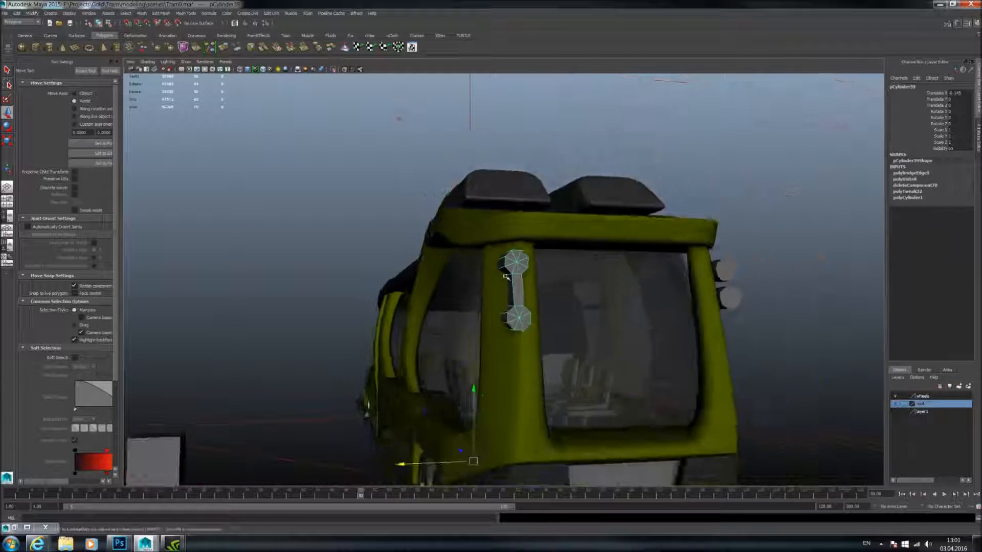
{"action": "left_click_drag", "start_coordinate": [504, 276], "coordinate": [598, 278], "text": "alt"}
{"action": "scroll", "coordinate": [588, 282], "scroll_direction": "up", "scroll_amount": 2}
{"action": "left_click_drag", "start_coordinate": [533, 298], "coordinate": [513, 269], "text": "alt"}
{"action": "key", "text": "3"}
{"action": "key", "text": "1"}
- Delete the rear end-cap faces of both cylinders on the bridged lamp piece
{"action": "scroll", "coordinate": [522, 259], "scroll_direction": "up", "scroll_amount": 2}
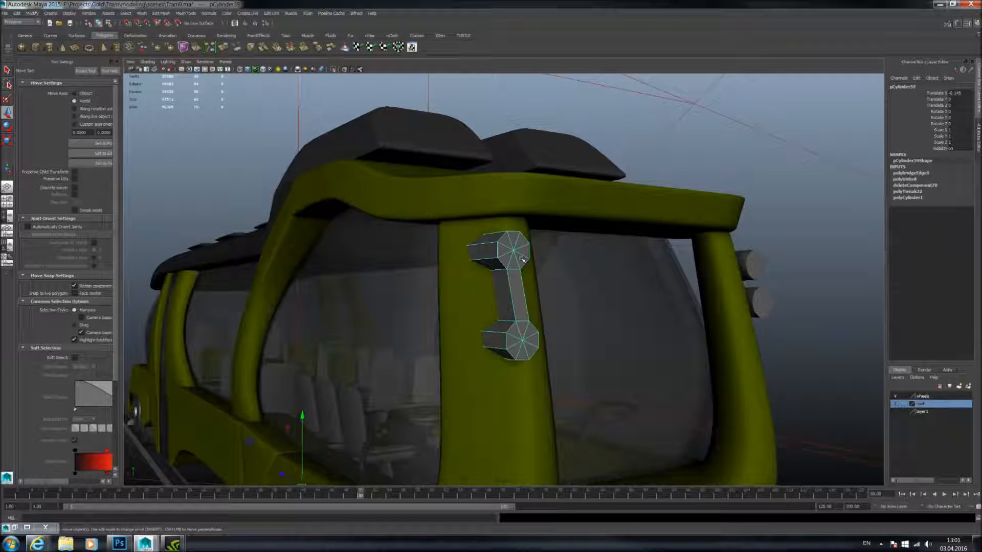
{"action": "scroll", "coordinate": [522, 259], "scroll_direction": "up", "scroll_amount": 2}
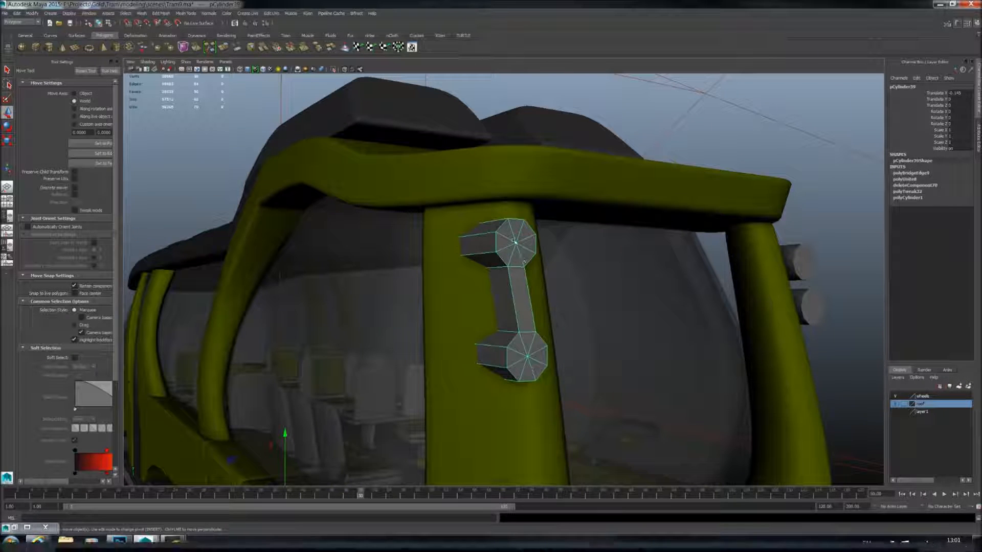
{"action": "right_click_drag", "start_coordinate": [520, 258], "coordinate": [520, 286]}
{"action": "left_click", "coordinate": [508, 233]}
{"action": "left_click_drag", "start_coordinate": [513, 243], "coordinate": [547, 281], "text": "alt"}
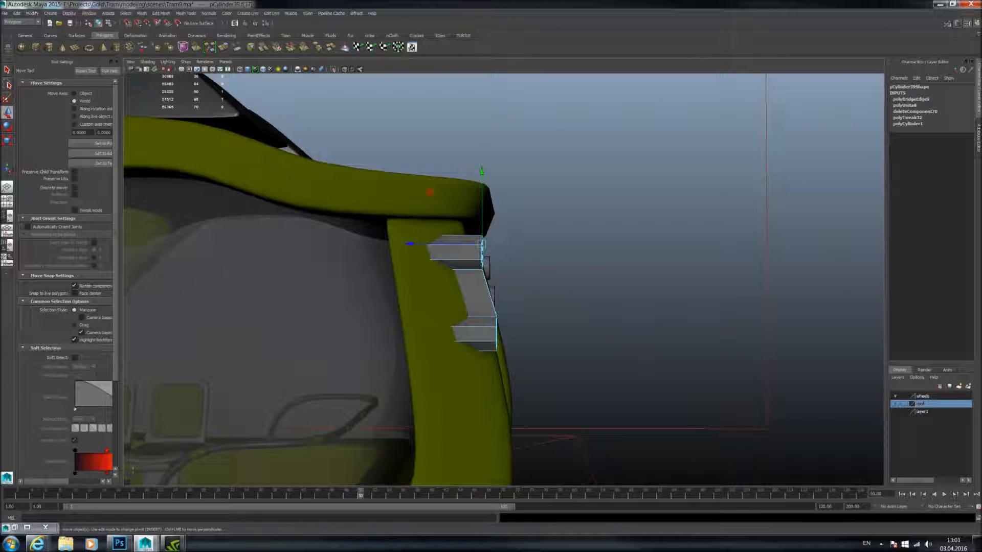
{"action": "left_click_drag", "start_coordinate": [465, 203], "coordinate": [462, 425]}
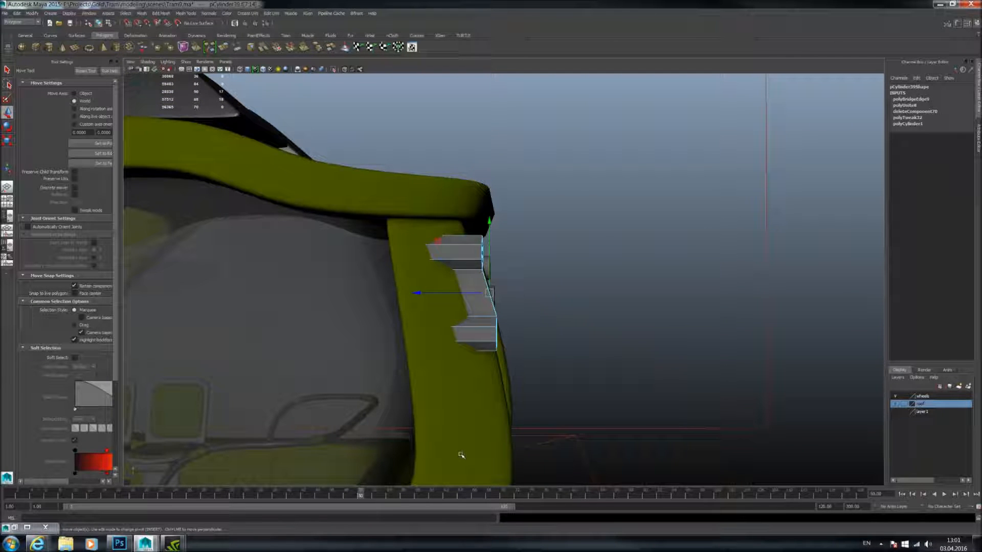
{"action": "left_click", "coordinate": [461, 454]}
{"action": "left_click_drag", "start_coordinate": [618, 290], "coordinate": [485, 248], "text": "alt"}
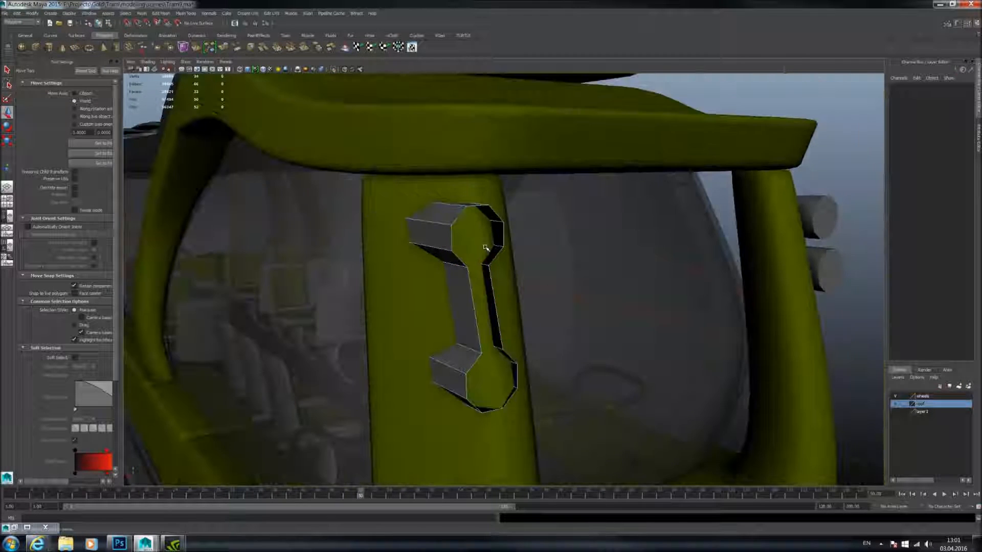
- Bridge the two facing outer edges between the upper and lower cylinders to close the front of the connecting bar
{"action": "left_click", "coordinate": [472, 285]}
{"action": "left_click", "coordinate": [487, 282], "text": "shift"}
{"action": "right_click_drag", "start_coordinate": [487, 280], "coordinate": [485, 358], "text": "shift"}
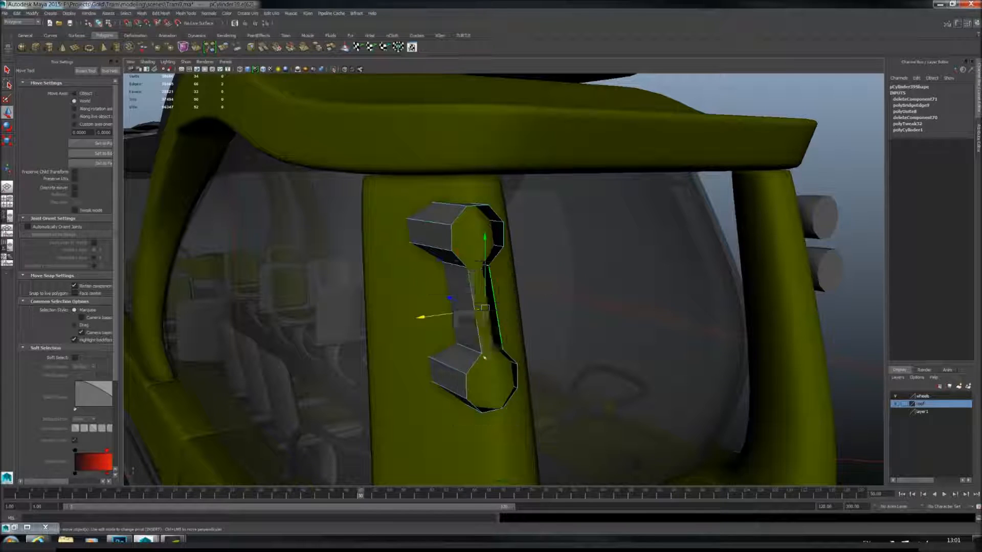
- Extrude the open border loop of the upper cylinder and scale it inward to form a narrow rim
{"action": "double_click", "coordinate": [452, 236]}
{"action": "middle_click_drag", "start_coordinate": [378, 97], "coordinate": [381, 121], "text": "alt"}
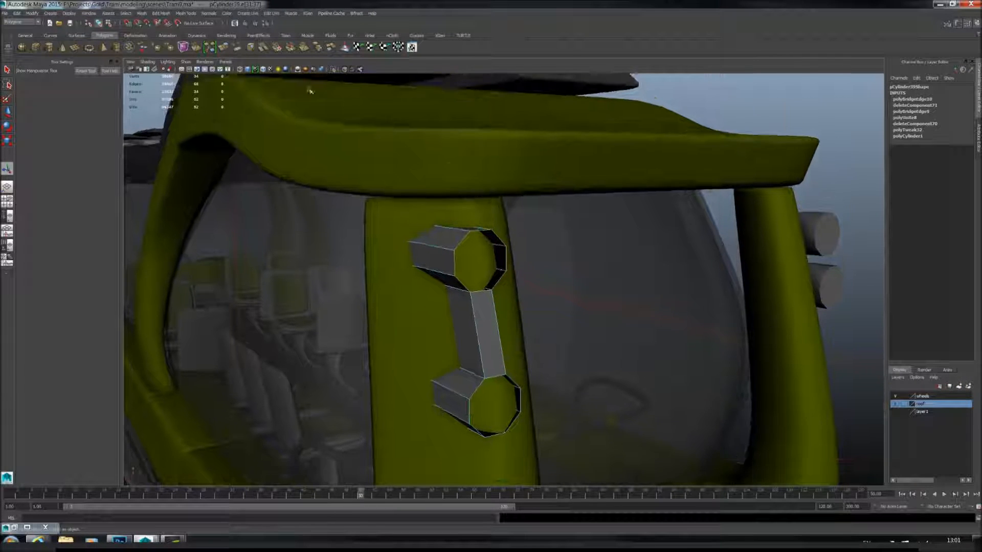
{"action": "left_click", "coordinate": [236, 48]}
{"action": "scroll", "coordinate": [564, 117], "scroll_direction": "up", "scroll_amount": 3}
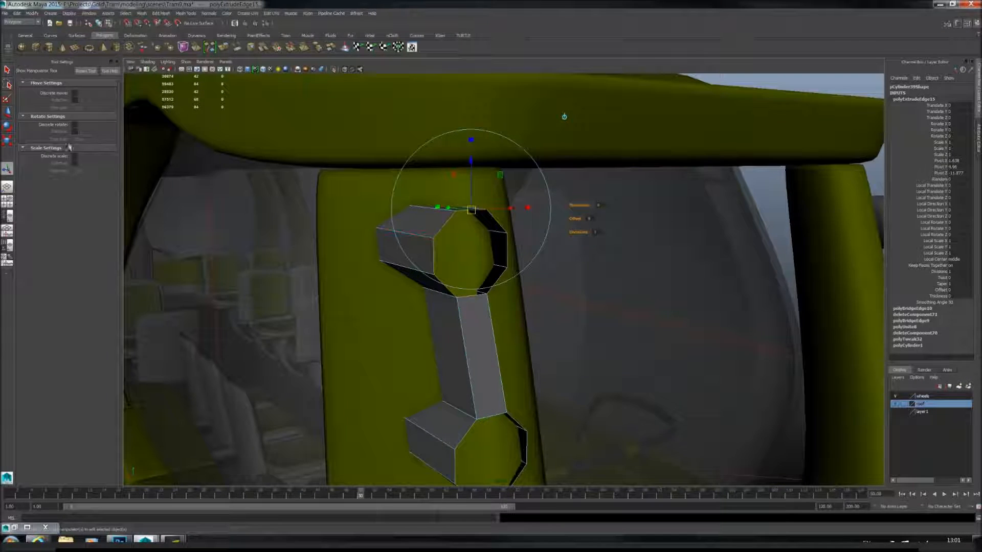
{"action": "key", "text": "r"}
{"action": "scroll", "coordinate": [434, 241], "scroll_direction": "up", "scroll_amount": 2}
{"action": "mouse_move", "coordinate": [434, 240]}
{"action": "left_mouse_down", "text": "alt"}
{"action": "mouse_move", "coordinate": [450, 245]}
{"action": "mouse_move", "coordinate": [424, 248]}
{"action": "left_mouse_up", "text": "alt"}
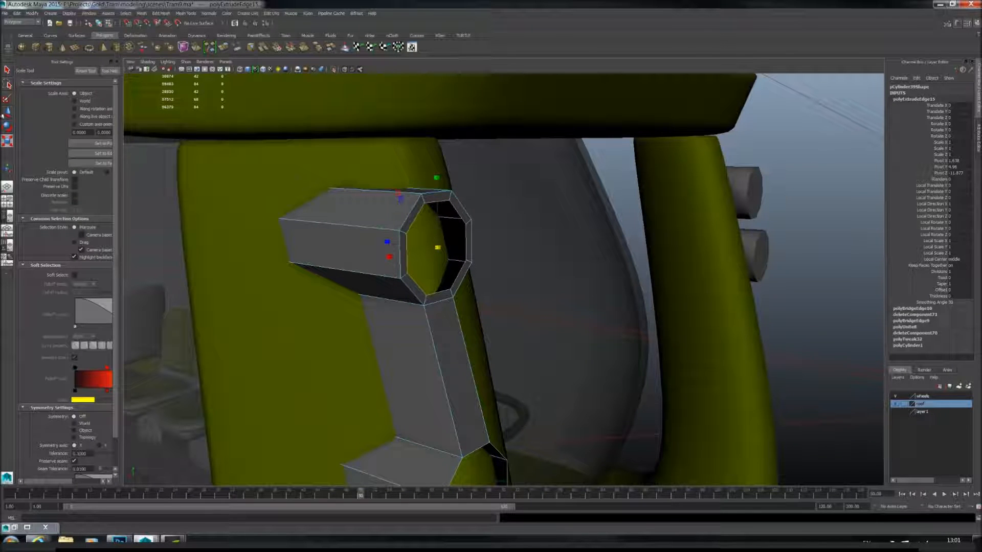
{"action": "key", "text": "w"}
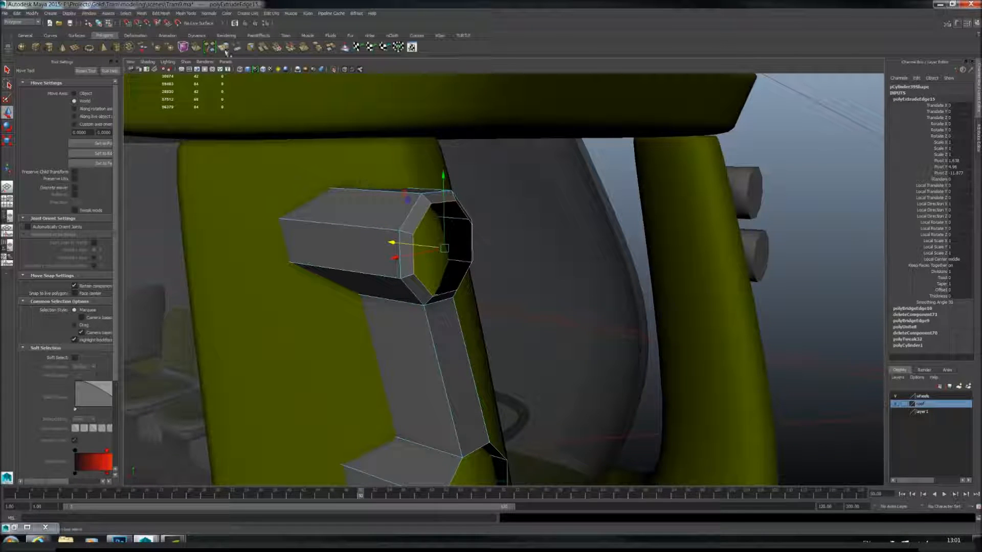
- Extrude the upper opening's border two more times, scaling each ring inward and recessing the last one slightly into the cylinder
{"action": "left_click", "coordinate": [224, 48]}
{"action": "key", "text": "r"}
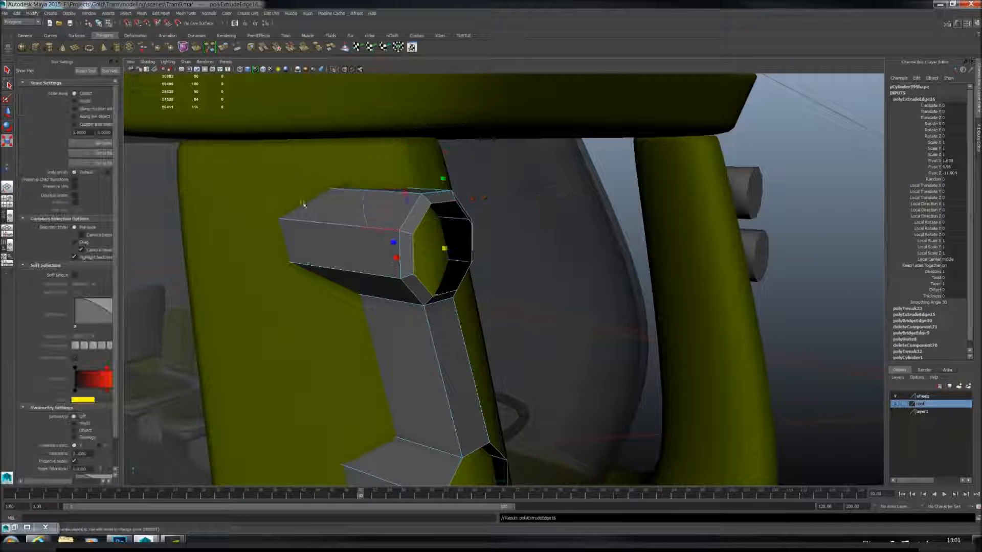
{"action": "left_click_drag", "start_coordinate": [443, 248], "coordinate": [427, 246]}
{"action": "left_click", "coordinate": [224, 47]}
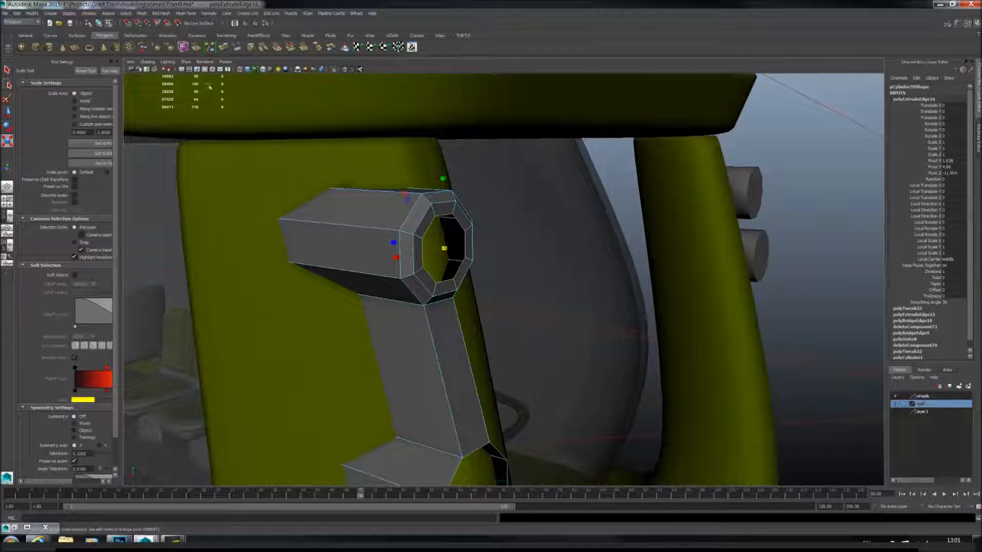
{"action": "key", "text": "r"}
{"action": "left_click_drag", "start_coordinate": [443, 248], "coordinate": [431, 248]}
{"action": "key", "text": "w"}
{"action": "middle_click_drag", "start_coordinate": [295, 194], "coordinate": [284, 191]}
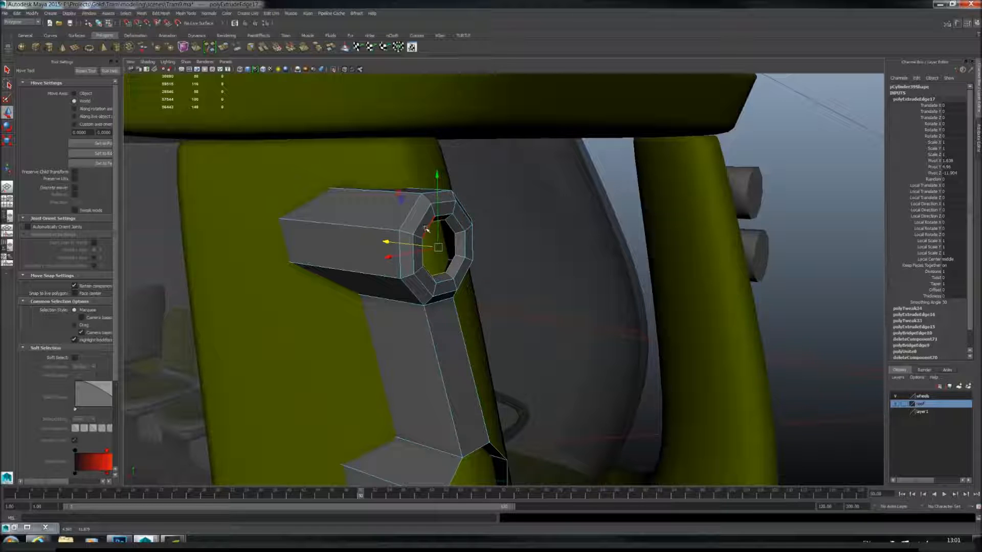
{"action": "left_click_drag", "start_coordinate": [444, 231], "coordinate": [399, 256], "text": "alt"}
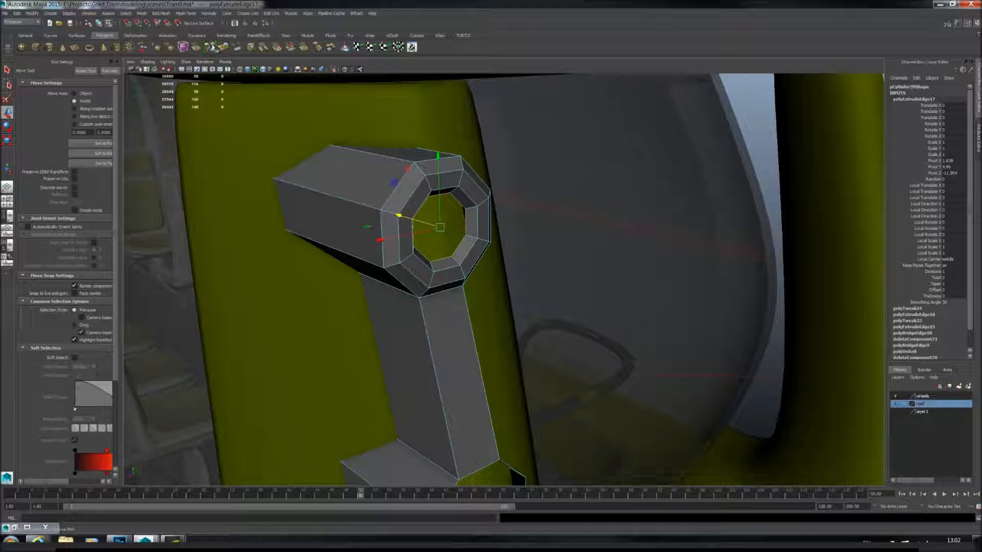
- Extrude the upper opening's inner border again, scale it smaller and push the new ring deeper into the cylinder
{"action": "left_click", "coordinate": [225, 49]}
{"action": "key", "text": "r"}
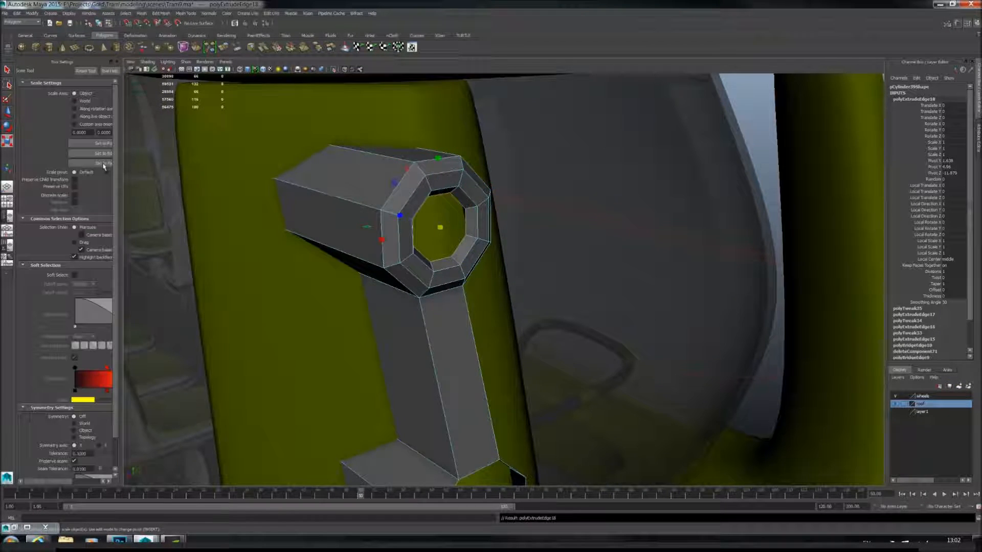
{"action": "left_click_drag", "start_coordinate": [353, 205], "coordinate": [369, 210], "text": "alt"}
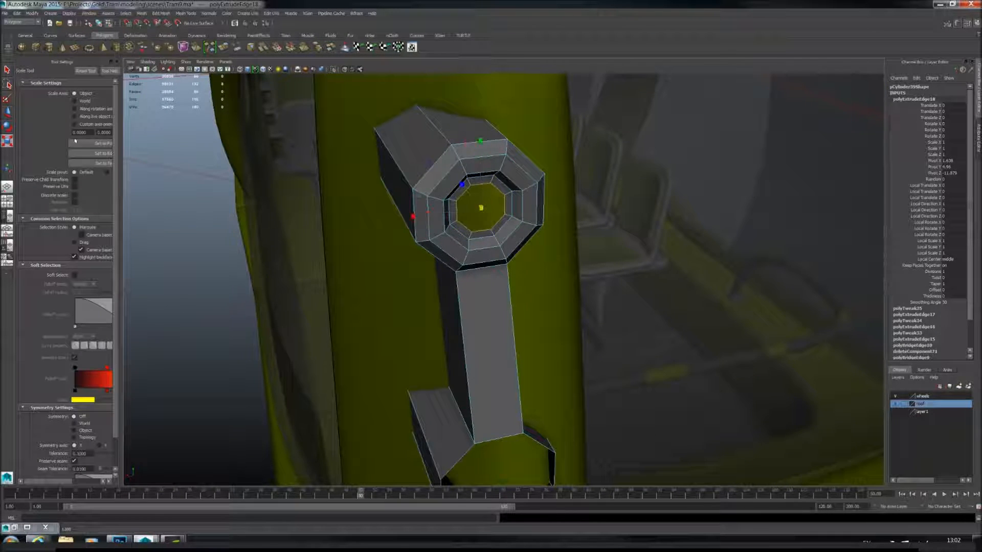
{"action": "left_click", "coordinate": [7, 116]}
{"action": "left_click_drag", "start_coordinate": [435, 201], "coordinate": [307, 207], "text": "alt"}
{"action": "left_click_drag", "start_coordinate": [709, 244], "coordinate": [636, 249]}
{"action": "left_click_drag", "start_coordinate": [521, 247], "coordinate": [594, 236], "text": "alt"}
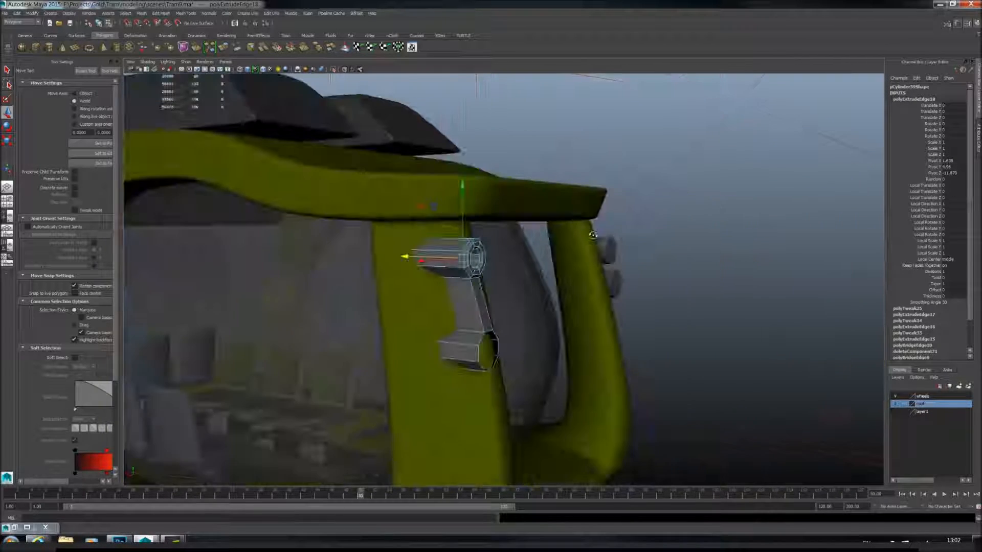
{"action": "middle_click_drag", "start_coordinate": [594, 236], "coordinate": [571, 214], "text": "alt"}
{"action": "scroll", "coordinate": [572, 213], "scroll_direction": "up", "scroll_amount": 2}
{"action": "left_click_drag", "start_coordinate": [572, 214], "coordinate": [450, 248], "text": "alt"}
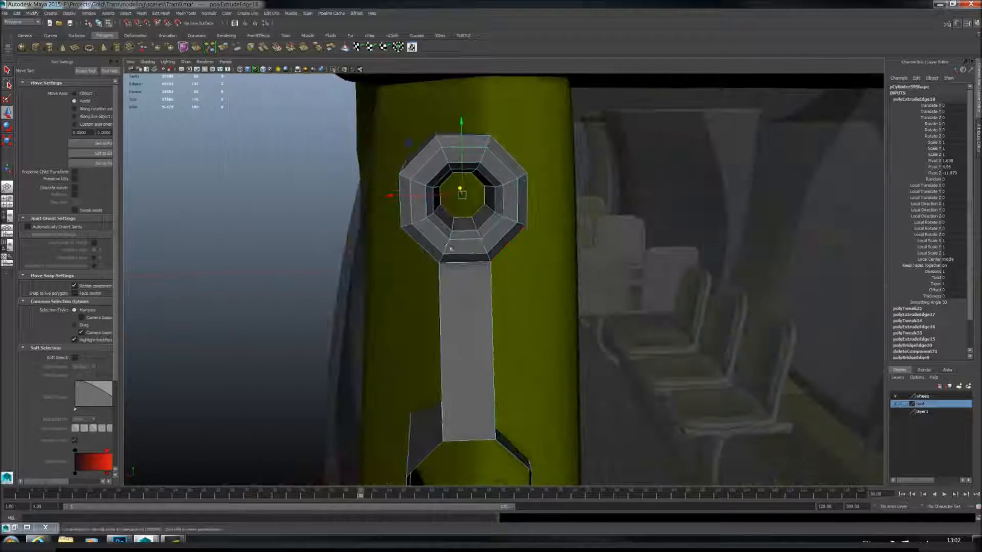
- Cap the recessed opening of the upper lamp by bridging its opposite inner edges with three strips
{"action": "left_click", "coordinate": [461, 222]}
{"action": "right_click_drag", "start_coordinate": [493, 178], "coordinate": [489, 196], "text": "shift"}
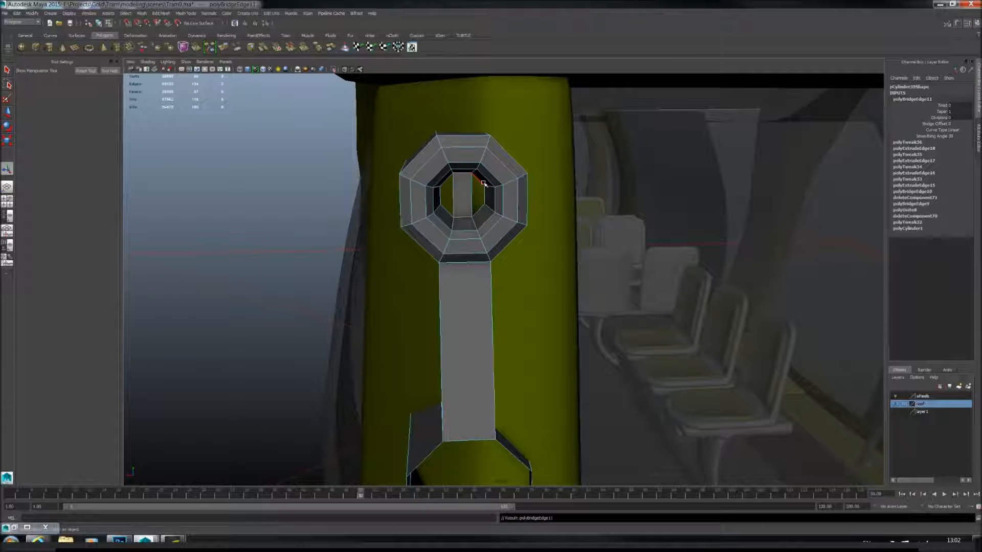
{"action": "left_click", "coordinate": [483, 183]}
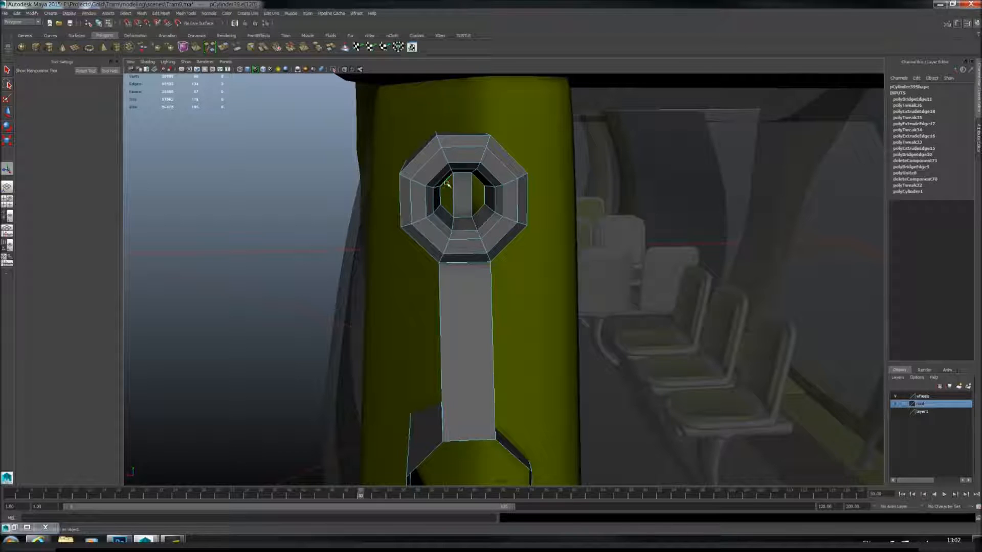
{"action": "key", "text": "g"}
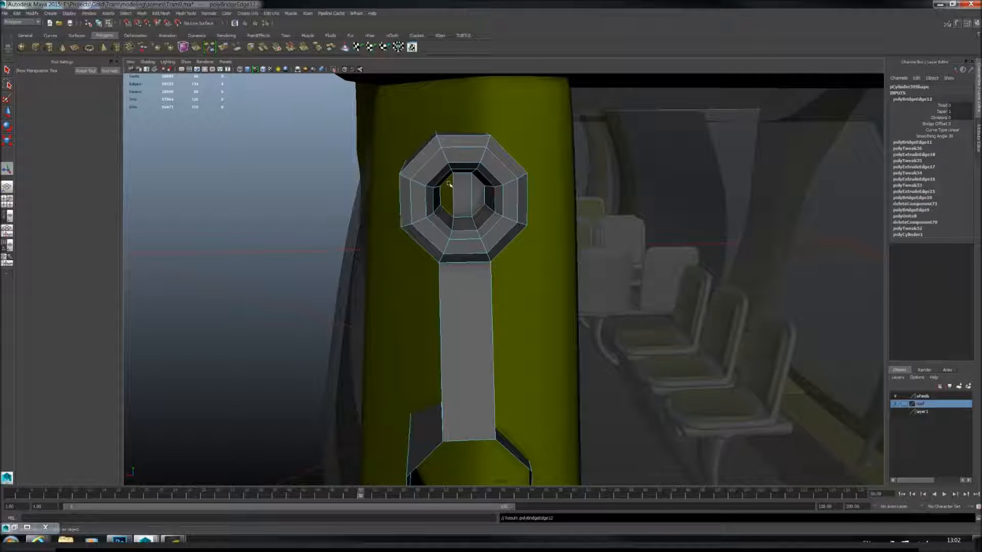
{"action": "key", "text": "ctrl+z"}
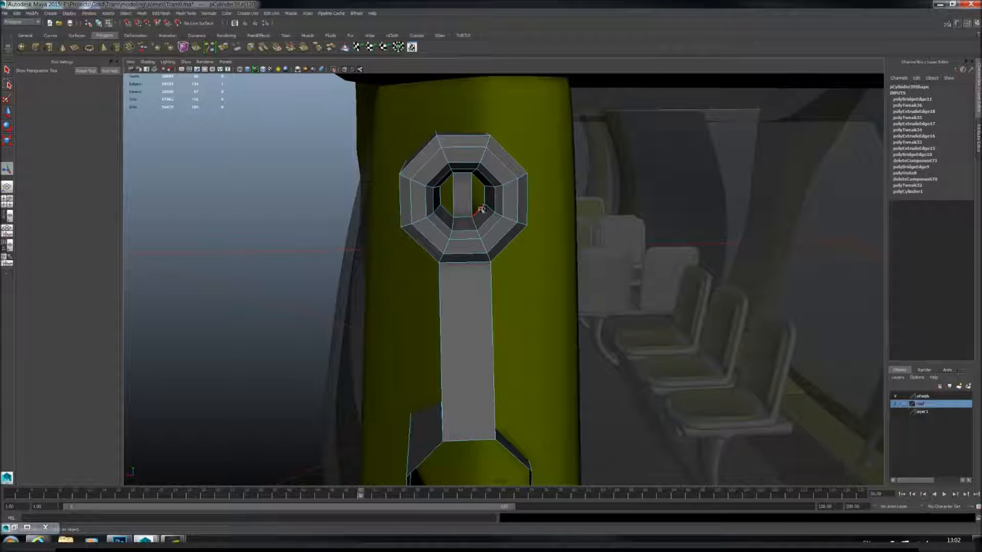
{"action": "key", "text": "g"}
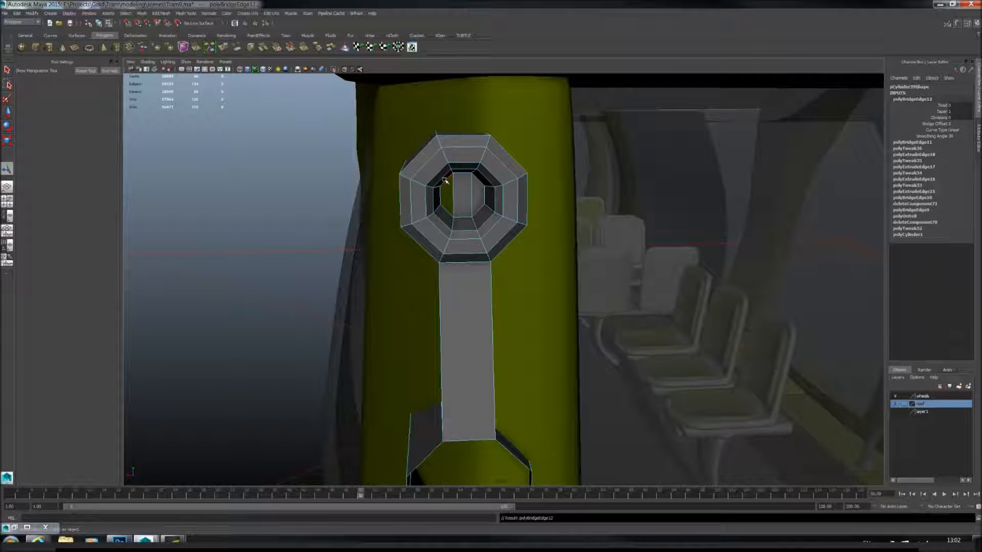
{"action": "left_click", "coordinate": [445, 213]}
{"action": "key", "text": "g"}
{"action": "left_click_drag", "start_coordinate": [445, 213], "coordinate": [499, 179], "text": "alt"}
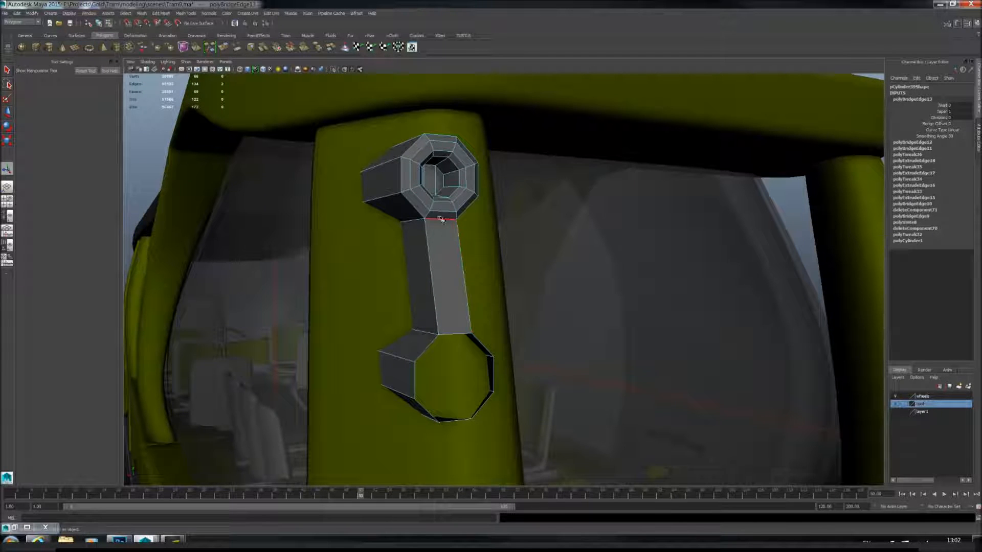
- Extrude the open border loop of the lower cylinder and scale it inward to form a narrow rim
{"action": "left_click", "coordinate": [433, 340]}
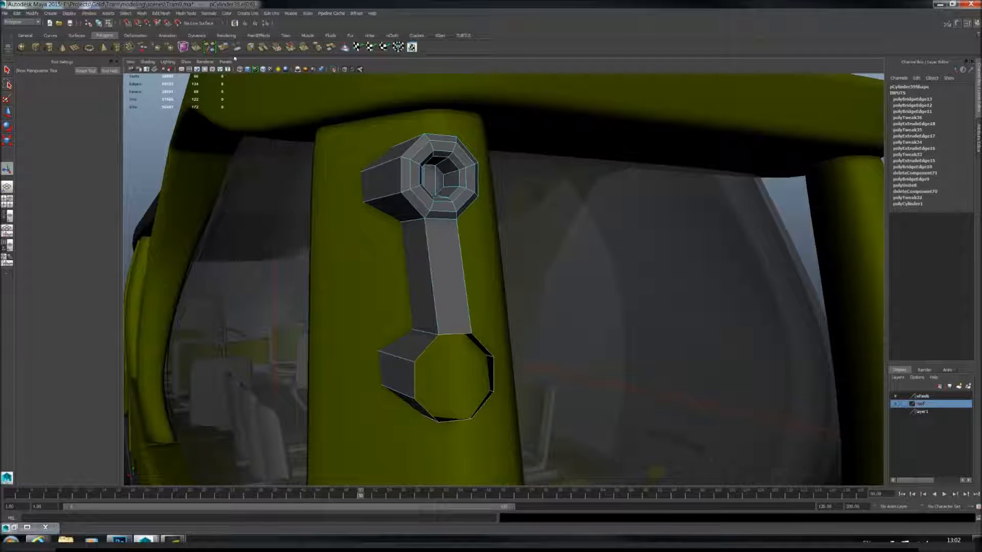
{"action": "left_click", "coordinate": [223, 47]}
{"action": "key", "text": "w"}
{"action": "left_click_drag", "start_coordinate": [450, 287], "coordinate": [491, 303], "text": "alt"}
{"action": "left_click_drag", "start_coordinate": [361, 393], "coordinate": [256, 301]}
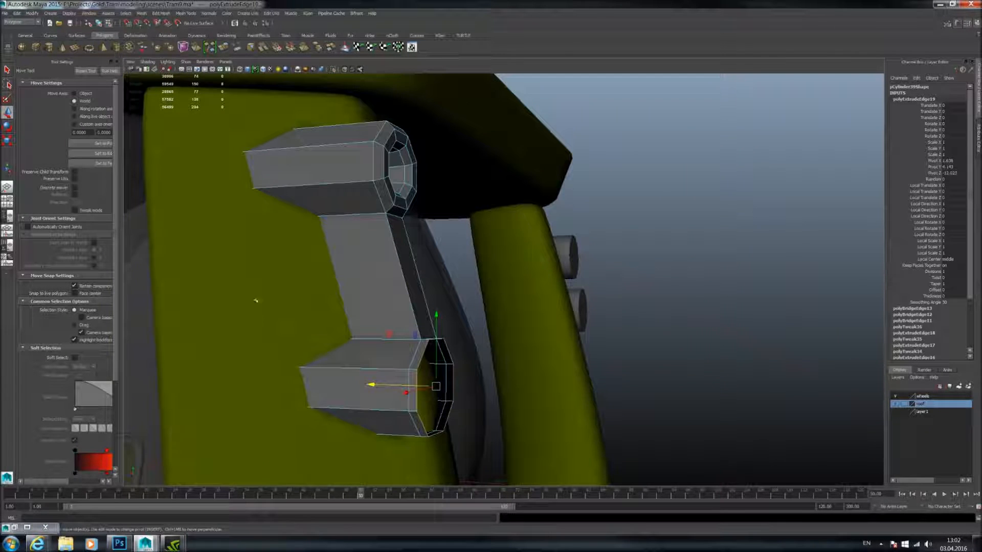
{"action": "key", "text": "r"}
{"action": "left_click_drag", "start_coordinate": [496, 405], "coordinate": [501, 398], "text": "alt"}
{"action": "left_click_drag", "start_coordinate": [432, 369], "coordinate": [428, 365]}
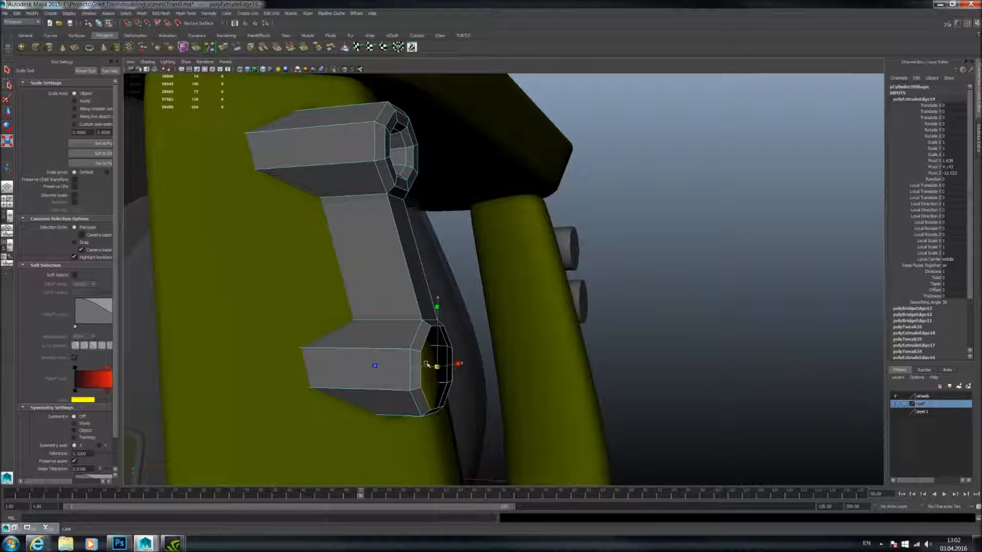
{"action": "left_click_drag", "start_coordinate": [425, 363], "coordinate": [424, 364]}
{"action": "left_click", "coordinate": [8, 112]}
{"action": "scroll", "coordinate": [377, 309], "scroll_direction": "up", "scroll_amount": 2}
{"action": "left_click_drag", "start_coordinate": [433, 309], "coordinate": [379, 273], "text": "alt"}
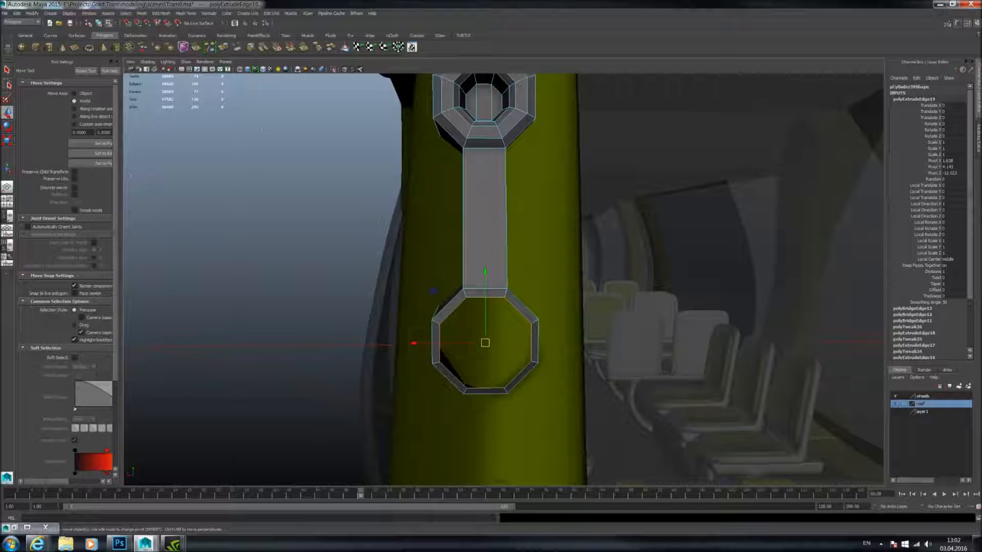
- Extrude the lower opening's border two more times, scaling each new ring inward
{"action": "left_click", "coordinate": [223, 47]}
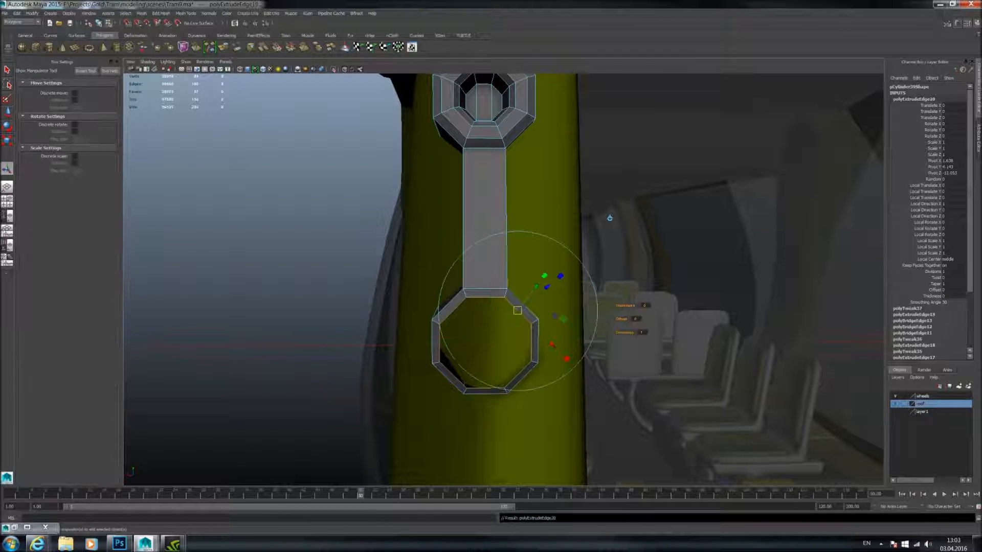
{"action": "left_click", "coordinate": [7, 142]}
{"action": "left_click_drag", "start_coordinate": [487, 343], "coordinate": [471, 342]}
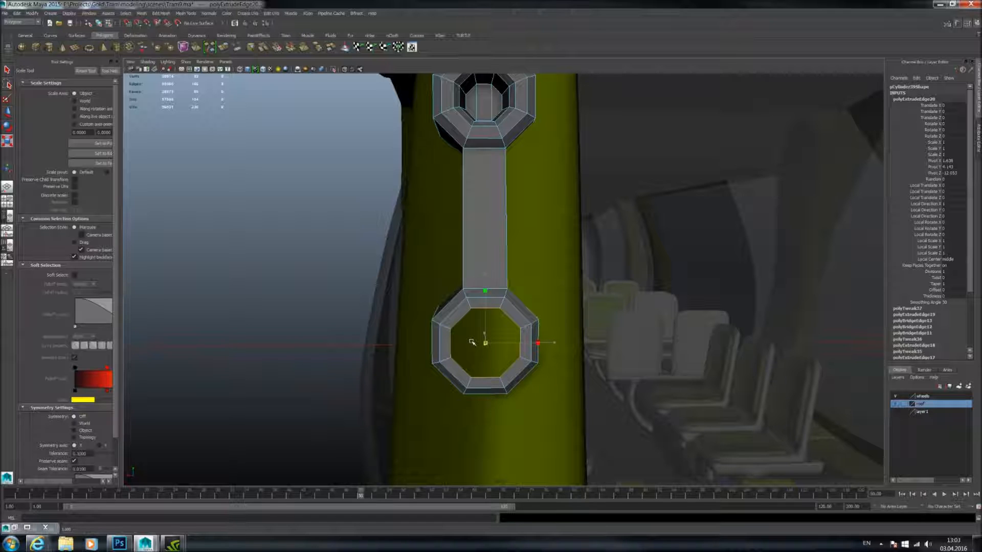
{"action": "left_click", "coordinate": [209, 46]}
{"action": "key", "text": "r"}
{"action": "left_click_drag", "start_coordinate": [486, 343], "coordinate": [478, 324]}
{"action": "key", "text": "w"}
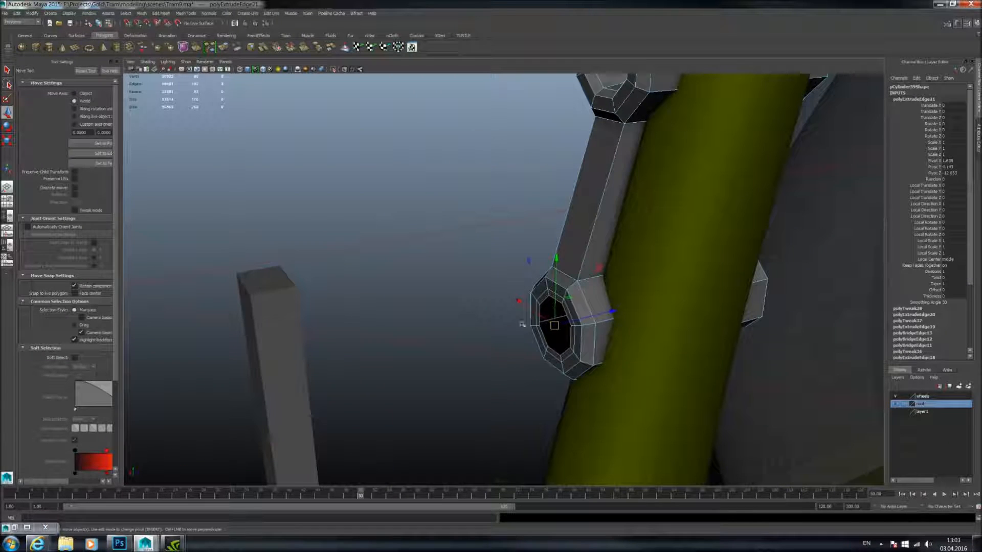
{"action": "left_click_drag", "start_coordinate": [617, 309], "coordinate": [548, 334], "text": "alt"}
{"action": "middle_click_drag", "start_coordinate": [529, 357], "coordinate": [527, 345], "text": "alt"}
- Extrude the lower opening's inner border once more and push the new ring back into the cylinder
{"action": "left_click", "coordinate": [224, 48]}
{"action": "key", "text": "w"}
{"action": "left_click_drag", "start_coordinate": [232, 204], "coordinate": [406, 318], "text": "alt"}
{"action": "left_click_drag", "start_coordinate": [514, 267], "coordinate": [533, 306], "text": "alt"}
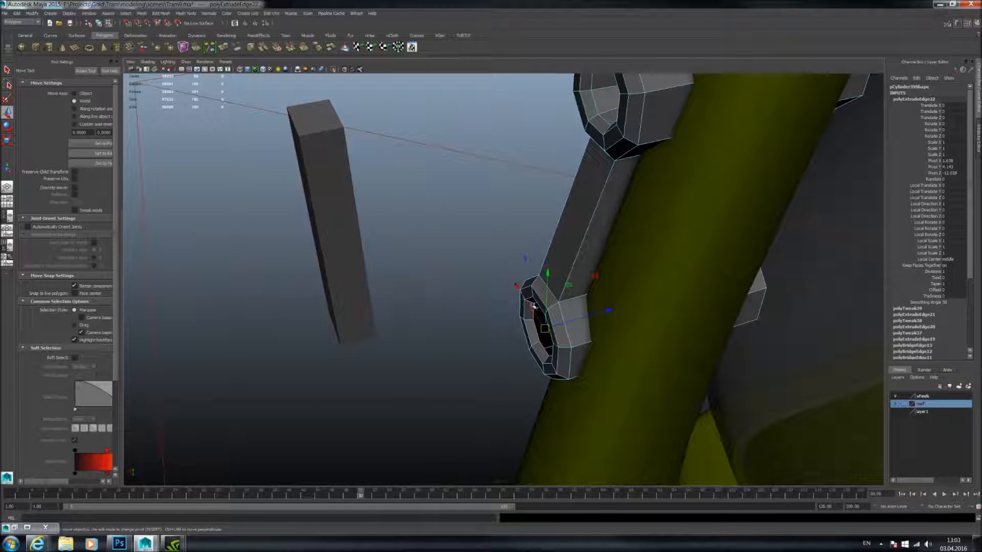
{"action": "left_click_drag", "start_coordinate": [598, 314], "coordinate": [636, 309]}
{"action": "left_click_drag", "start_coordinate": [610, 271], "coordinate": [691, 290], "text": "alt"}
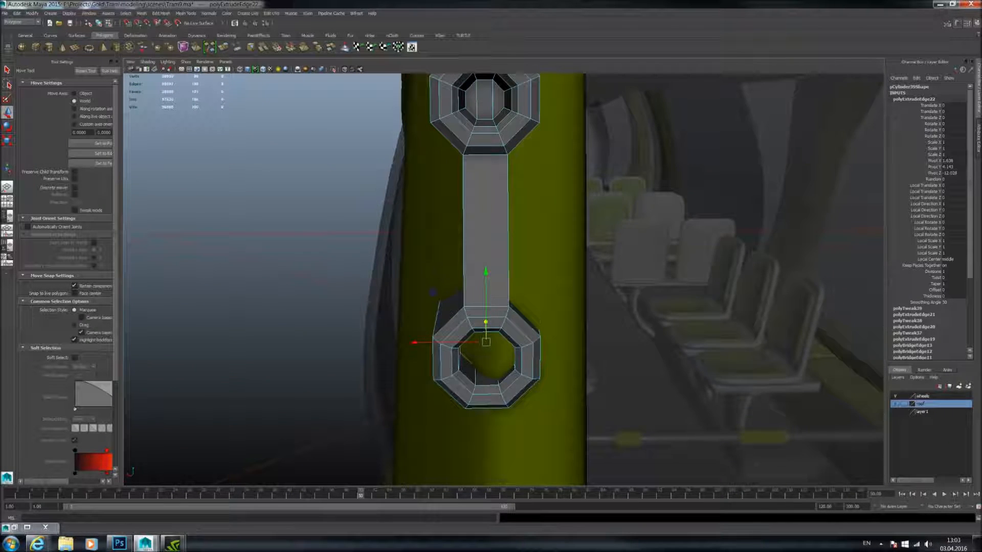
{"action": "left_click", "coordinate": [7, 141]}
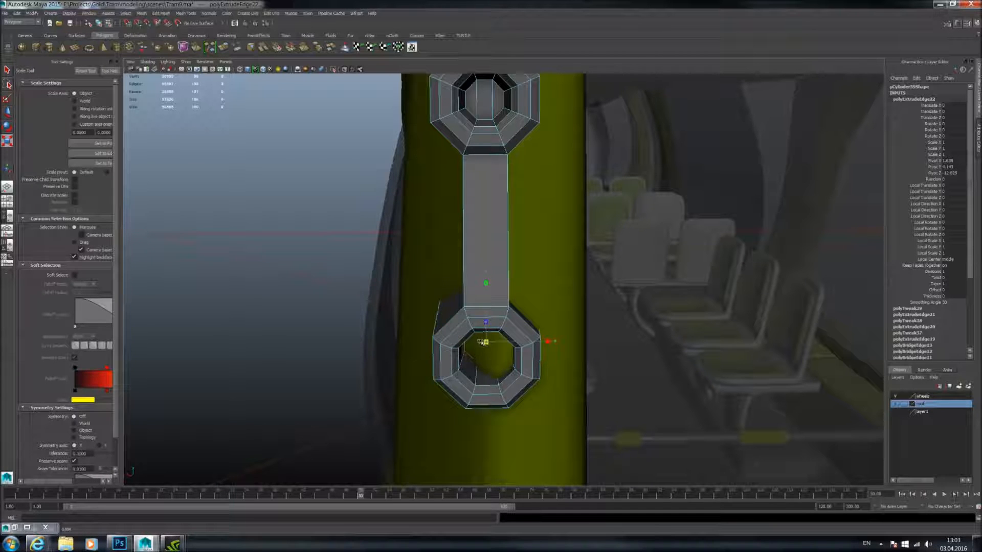
{"action": "left_click_drag", "start_coordinate": [482, 331], "coordinate": [405, 309], "text": "alt"}
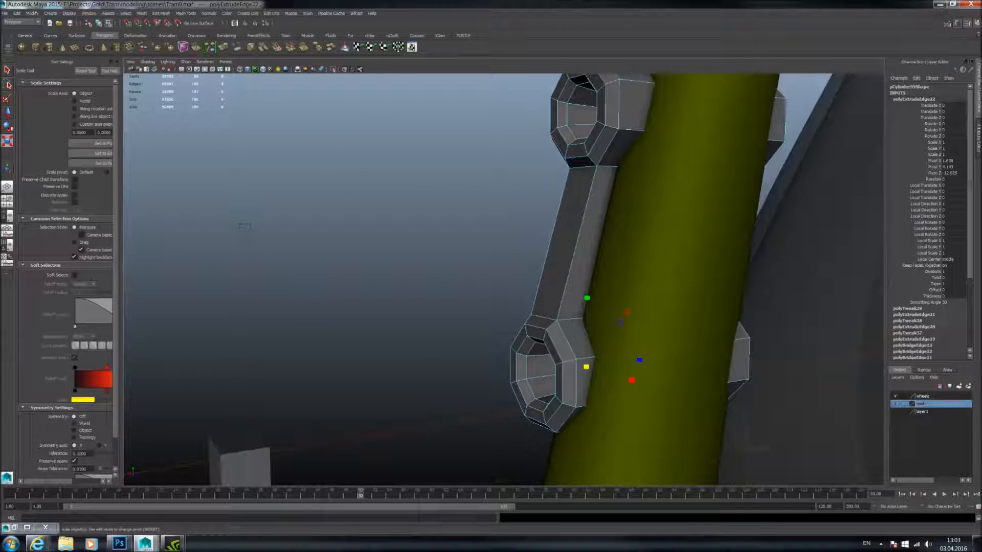
{"action": "key", "text": "w"}
{"action": "left_click_drag", "start_coordinate": [625, 357], "coordinate": [461, 346], "text": "alt"}
- Cap the recessed opening of the lower lamp by bridging its opposite inner edges with three strips
{"action": "right_click_drag", "start_coordinate": [477, 365], "coordinate": [476, 347]}
{"action": "left_click", "coordinate": [474, 342]}
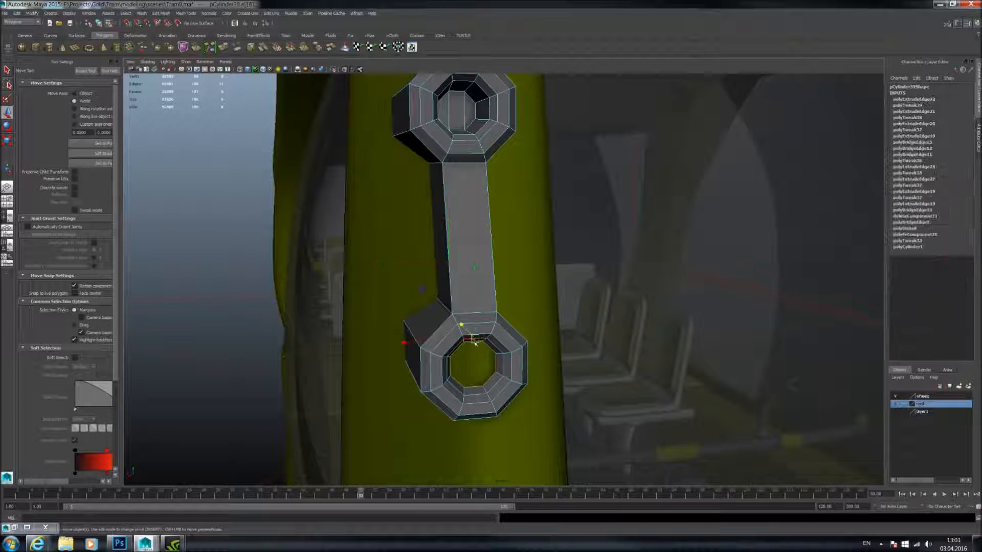
{"action": "key", "text": "f"}
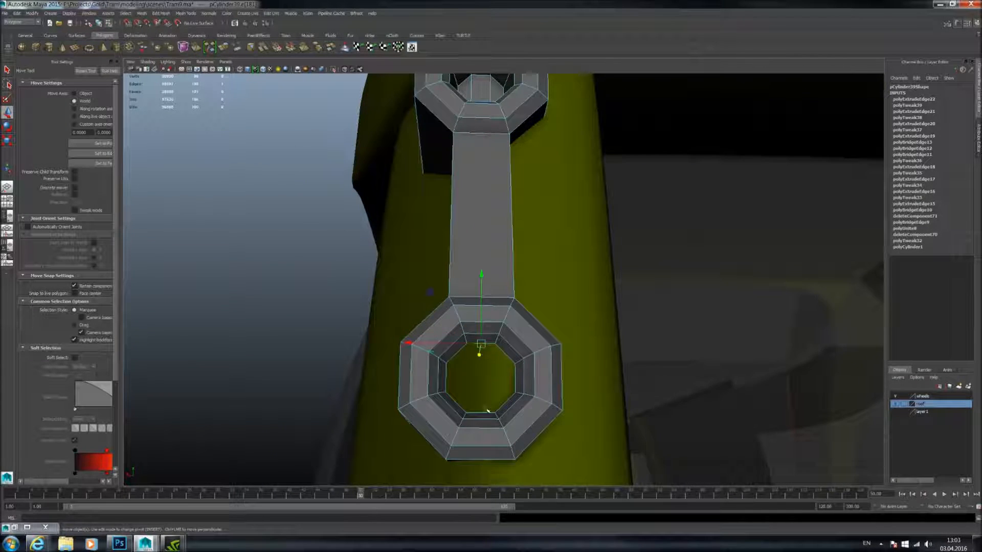
{"action": "left_click", "coordinate": [485, 413], "text": "shift"}
{"action": "right_click_drag", "start_coordinate": [512, 408], "coordinate": [512, 484], "text": "shift"}
{"action": "left_click", "coordinate": [507, 396]}
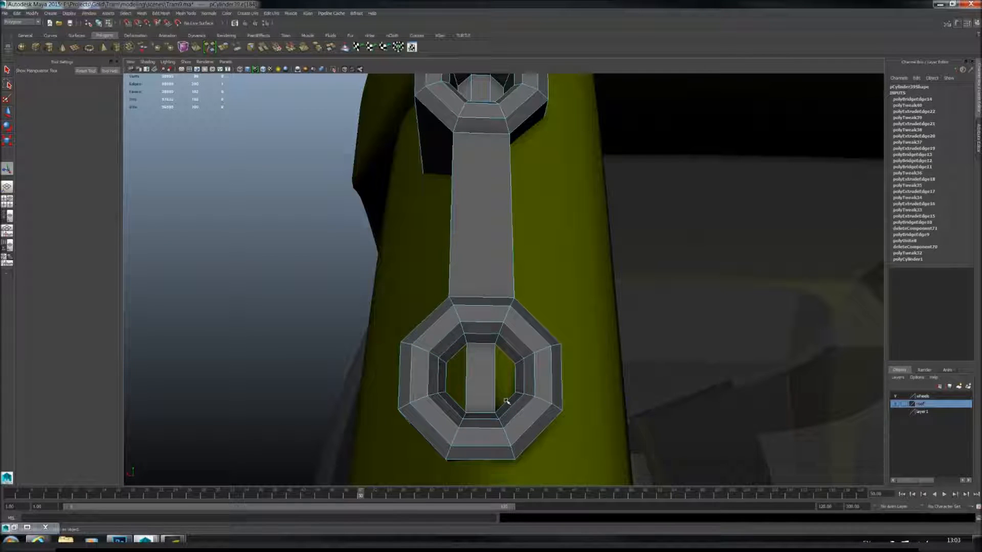
{"action": "key", "text": "g"}
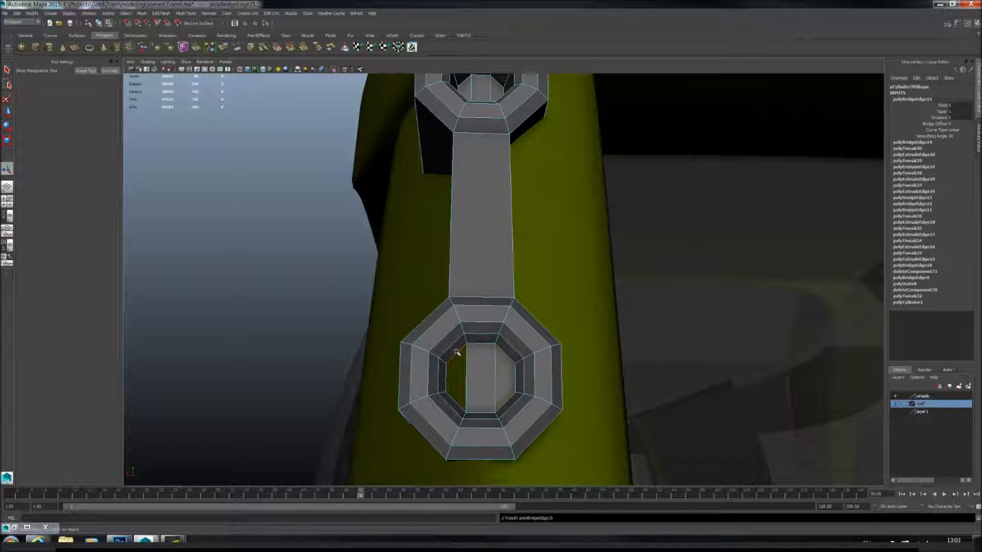
{"action": "left_click", "coordinate": [452, 400]}
{"action": "key", "text": "g"}
- Delete the connecting bar's front face and the adjoining outer rim faces on the upper and lower lamps
{"action": "left_click_drag", "start_coordinate": [452, 403], "coordinate": [456, 329], "text": "alt"}
{"action": "left_click", "coordinate": [455, 329]}
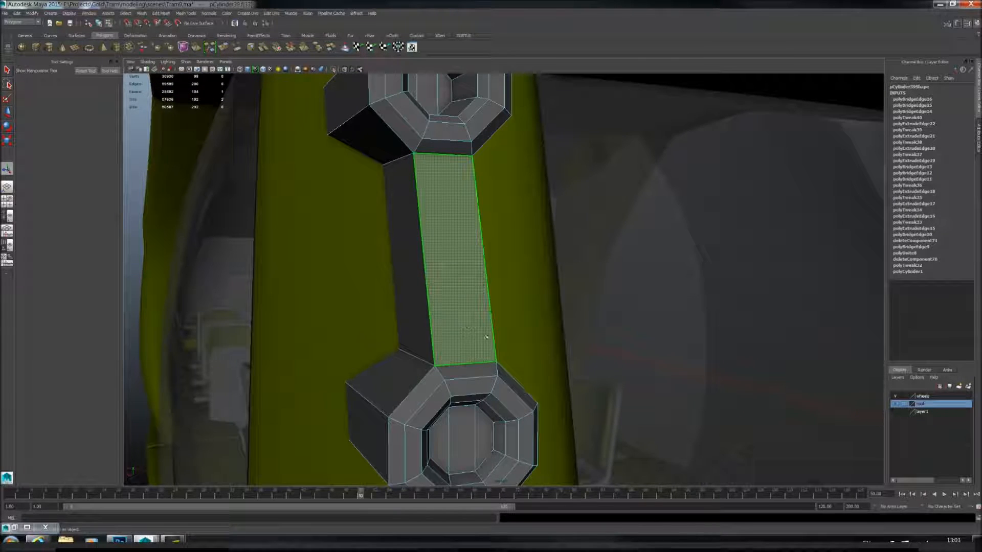
{"action": "key", "text": "Delete"}
{"action": "left_click", "coordinate": [463, 370]}
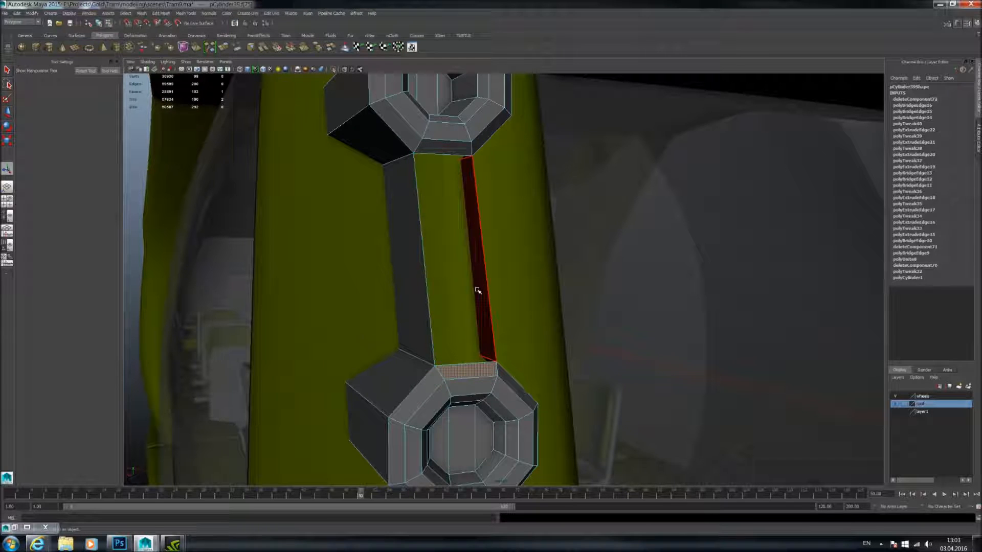
{"action": "key", "text": "Delete"}
- Bridge the open rim edges of the upper and lower lamps to rebuild the bar's front face
{"action": "right_click_drag", "start_coordinate": [435, 138], "coordinate": [433, 119]}
{"action": "left_click", "coordinate": [418, 145]}
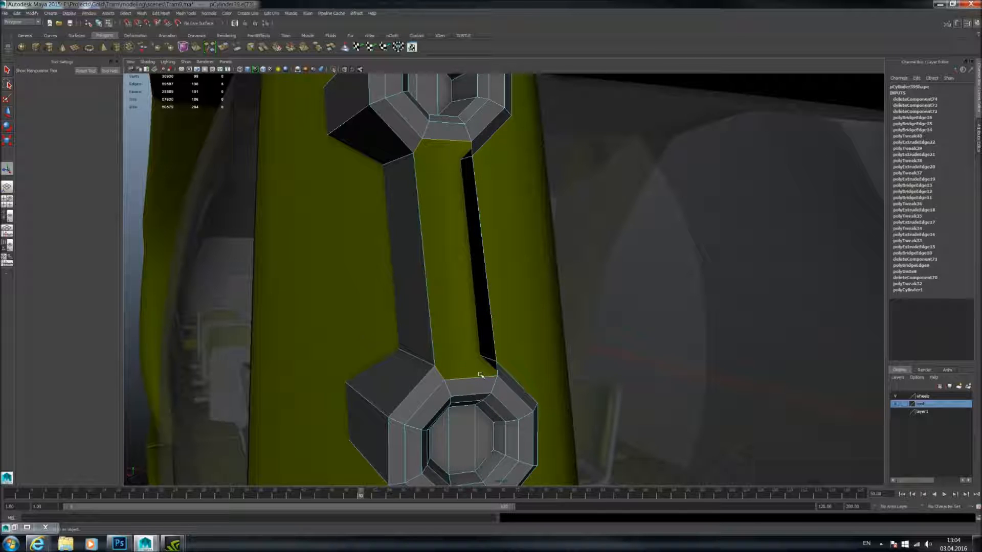
{"action": "left_click", "coordinate": [499, 369], "text": "shift"}
{"action": "key", "text": "g"}
{"action": "right_click_drag", "start_coordinate": [449, 314], "coordinate": [518, 279]}
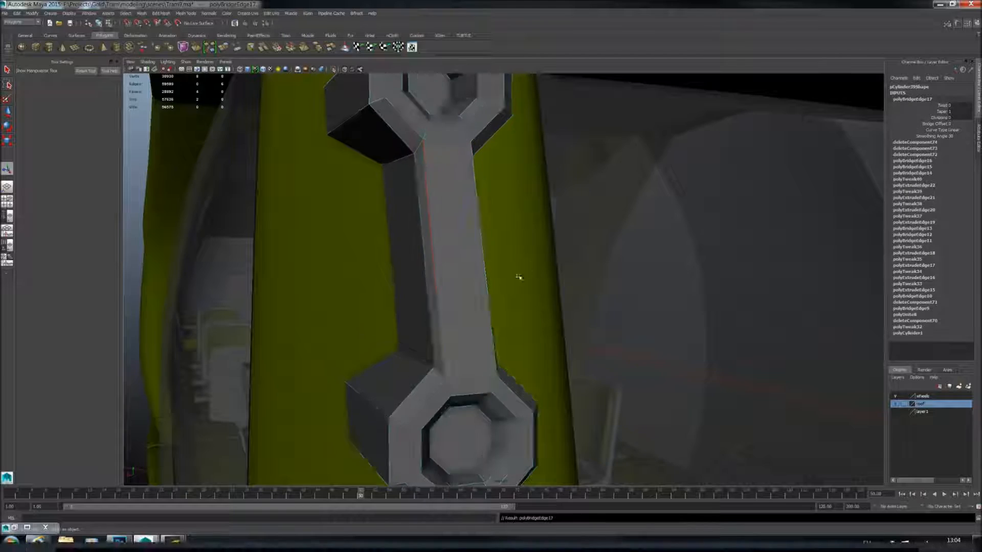
- Preview the lamp housing smoothed and examine how it sits on the tram's rear pillar from several angles
{"action": "scroll", "coordinate": [463, 323], "scroll_direction": "down", "scroll_amount": 2}
{"action": "left_click_drag", "start_coordinate": [456, 330], "coordinate": [526, 330], "text": "alt"}
{"action": "scroll", "coordinate": [526, 330], "scroll_direction": "down", "scroll_amount": 3}
{"action": "left_click", "coordinate": [463, 339]}
{"action": "key", "text": "3"}
{"action": "left_click", "coordinate": [662, 293]}
{"action": "left_click_drag", "start_coordinate": [671, 296], "coordinate": [608, 332], "text": "alt"}
{"action": "scroll", "coordinate": [603, 338], "scroll_direction": "down", "scroll_amount": 5}
{"action": "middle_click_drag", "start_coordinate": [603, 337], "coordinate": [592, 291], "text": "alt"}
{"action": "left_click_drag", "start_coordinate": [592, 292], "coordinate": [529, 286], "text": "alt"}
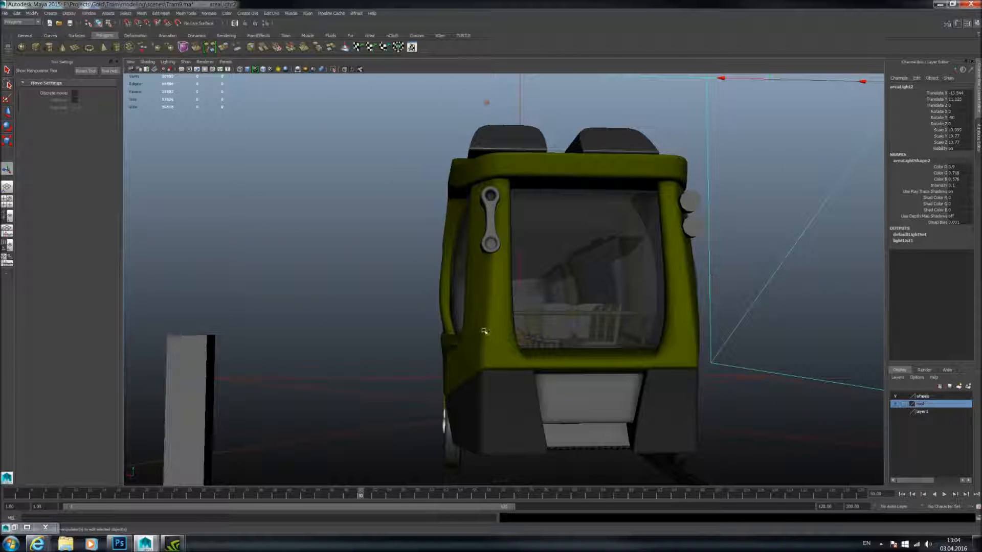
{"action": "left_click_drag", "start_coordinate": [509, 303], "coordinate": [557, 305], "text": "alt"}
{"action": "scroll", "coordinate": [543, 294], "scroll_direction": "up", "scroll_amount": 4}
{"action": "middle_click_drag", "start_coordinate": [492, 232], "coordinate": [486, 287], "text": "alt"}
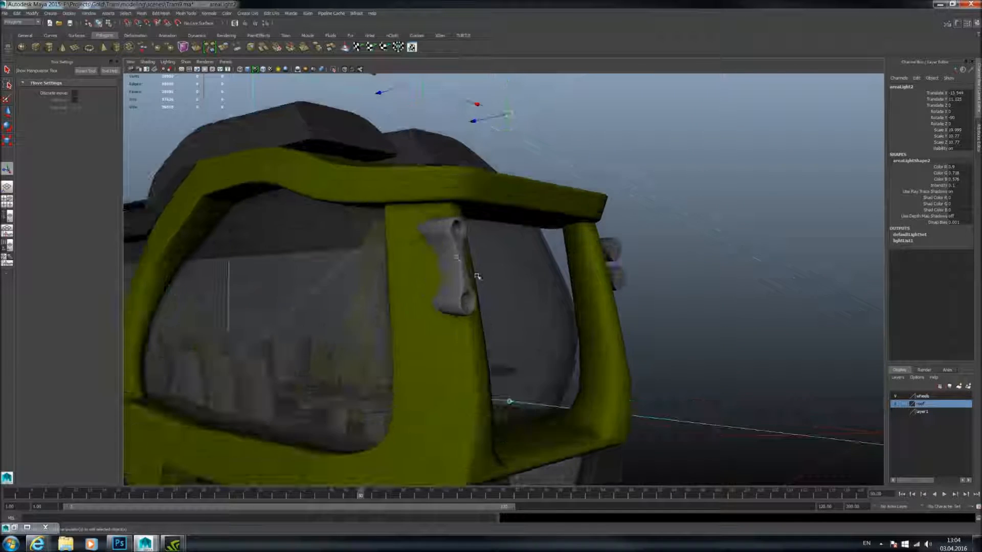
{"action": "left_click", "coordinate": [460, 270]}
{"action": "key", "text": "3"}
{"action": "left_click_drag", "start_coordinate": [509, 305], "coordinate": [508, 330], "text": "alt"}
{"action": "key", "text": "1"}
{"action": "scroll", "coordinate": [508, 330], "scroll_direction": "up", "scroll_amount": 2}
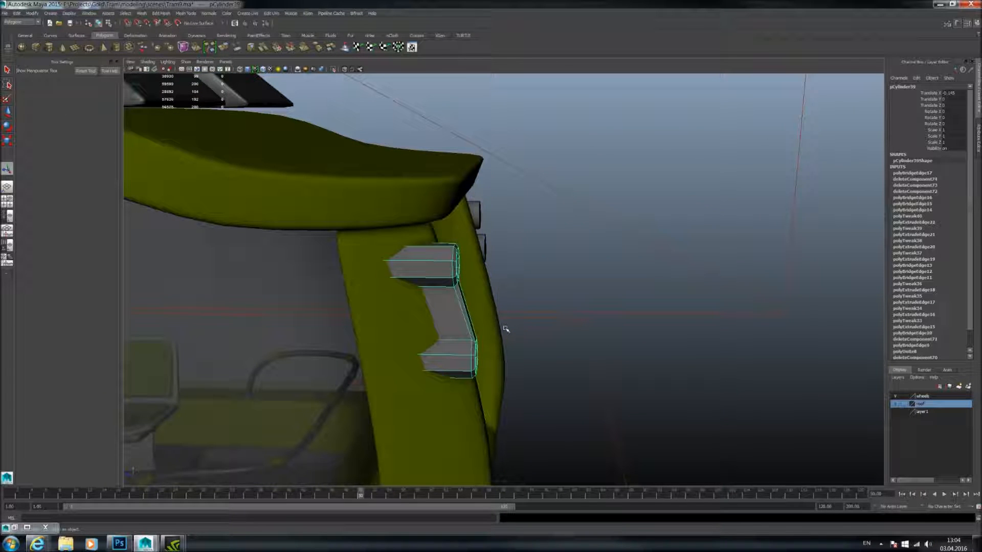
- Pull the housing's embedded back vertices outward along Z toward the pillar surface
{"action": "left_click_drag", "start_coordinate": [580, 334], "coordinate": [550, 344], "text": "alt"}
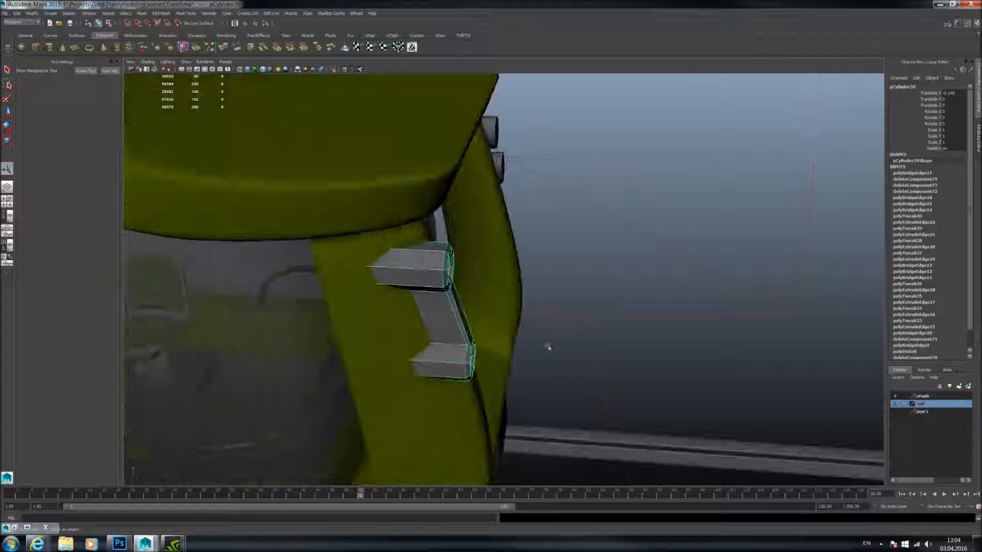
{"action": "middle_click_drag", "start_coordinate": [416, 267], "coordinate": [451, 292], "text": "alt"}
{"action": "left_click_drag", "start_coordinate": [451, 291], "coordinate": [396, 298], "text": "alt"}
{"action": "right_click_drag", "start_coordinate": [463, 269], "coordinate": [463, 247]}
{"action": "left_click_drag", "start_coordinate": [463, 249], "coordinate": [364, 204], "text": "alt"}
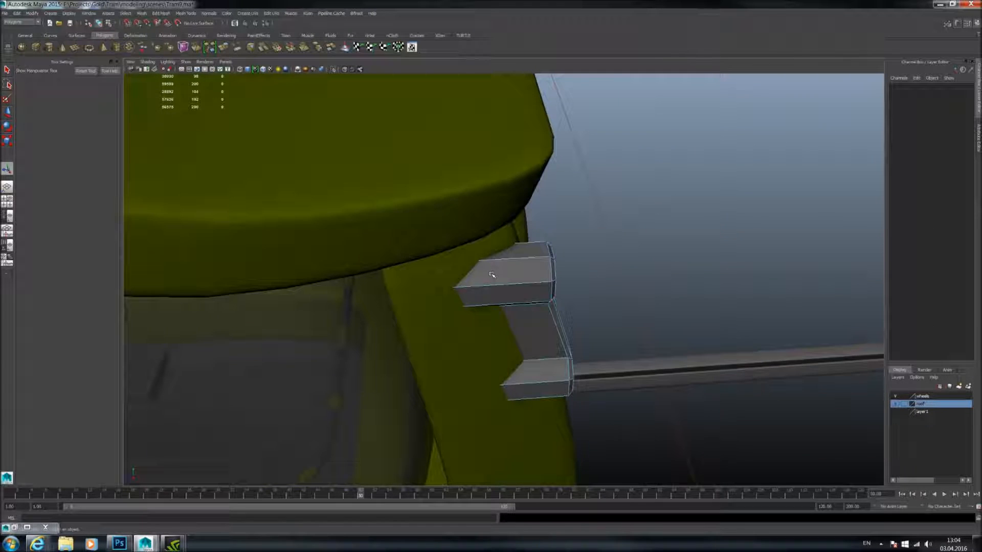
{"action": "scroll", "coordinate": [487, 362], "scroll_direction": "up", "scroll_amount": 3}
{"action": "key", "text": "ctrl+z"}
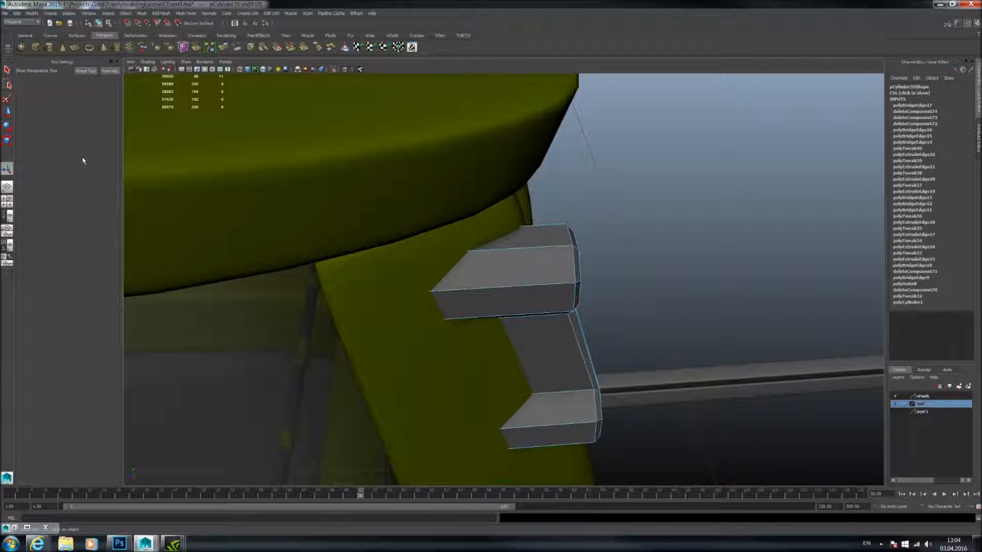
{"action": "key", "text": "w"}
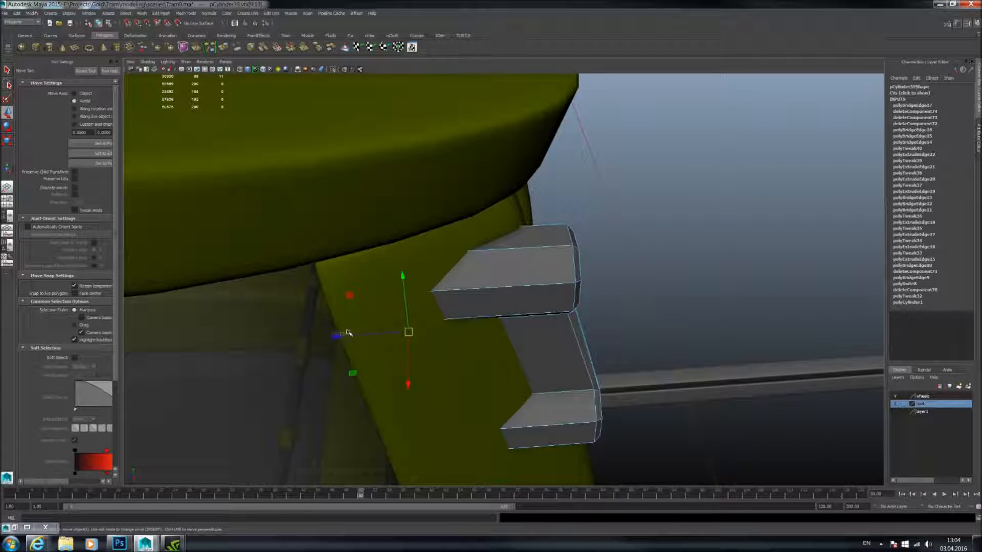
{"action": "left_click_drag", "start_coordinate": [348, 333], "coordinate": [399, 288]}
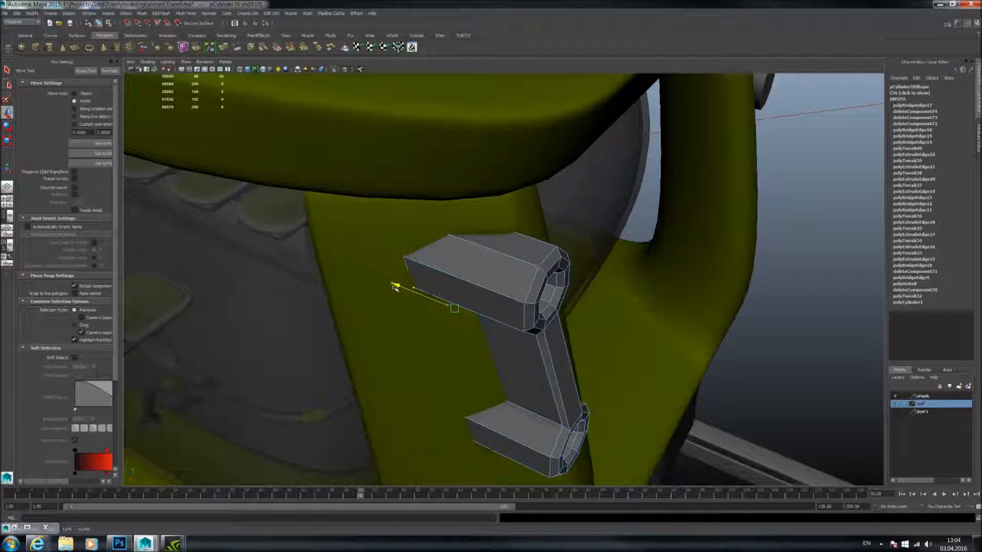
- Adjust smaller groups of the upper lamp's back vertices along Z so the back end follows the slanted pillar
{"action": "left_click_drag", "start_coordinate": [396, 287], "coordinate": [465, 278], "text": "alt"}
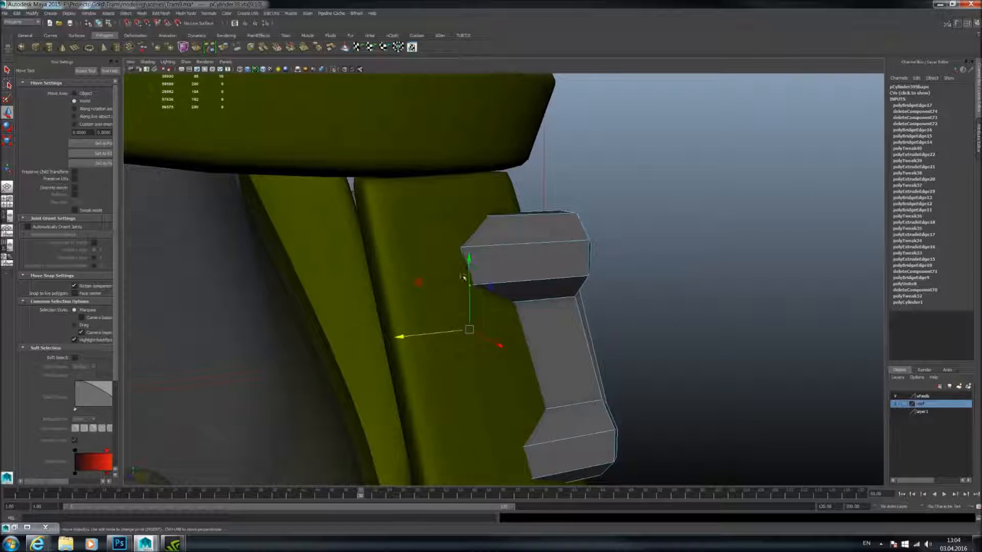
{"action": "right_click_drag", "start_coordinate": [465, 278], "coordinate": [548, 370], "text": "alt"}
{"action": "left_click_drag", "start_coordinate": [547, 371], "coordinate": [567, 384], "text": "alt"}
{"action": "right_click_drag", "start_coordinate": [568, 384], "coordinate": [580, 392], "text": "alt"}
{"action": "left_click_drag", "start_coordinate": [400, 378], "coordinate": [327, 358]}
{"action": "key", "text": "super"}
{"action": "key", "text": "super"}
{"action": "left_click_drag", "start_coordinate": [322, 273], "coordinate": [305, 260], "text": "ctrl"}
{"action": "left_click_drag", "start_coordinate": [333, 326], "coordinate": [406, 321], "text": "alt"}
{"action": "left_click_drag", "start_coordinate": [336, 368], "coordinate": [387, 394]}
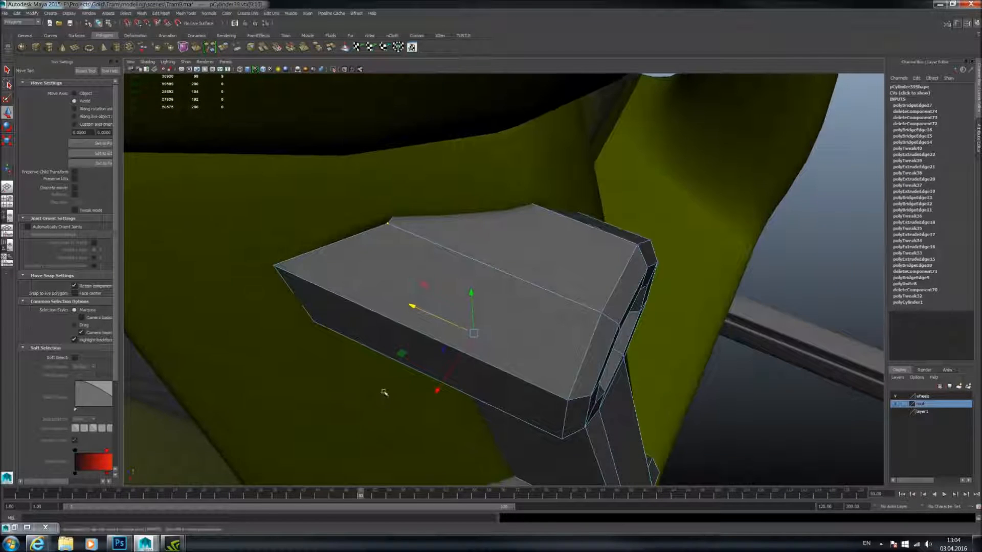
{"action": "left_click_drag", "start_coordinate": [412, 308], "coordinate": [500, 326]}
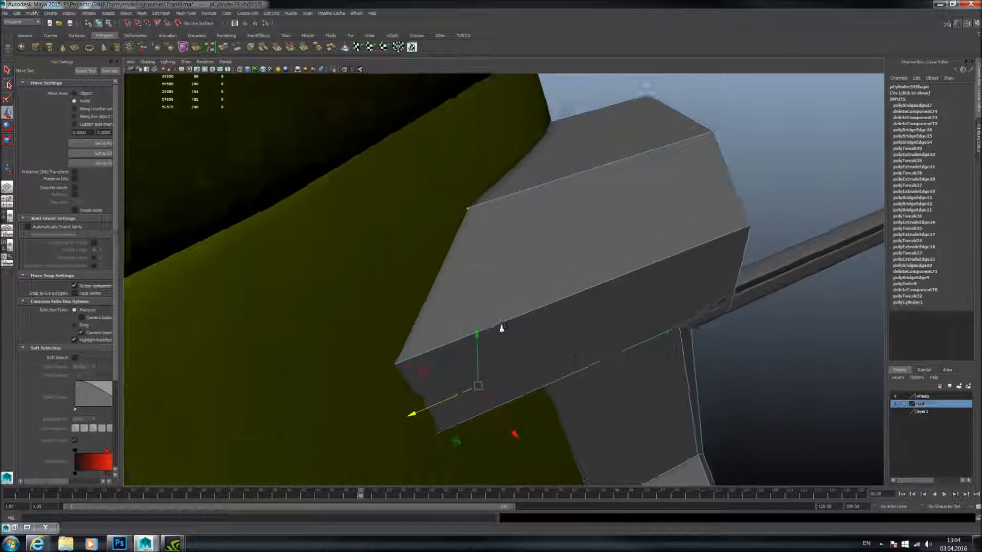
{"action": "right_click_drag", "start_coordinate": [499, 326], "coordinate": [489, 399], "text": "alt"}
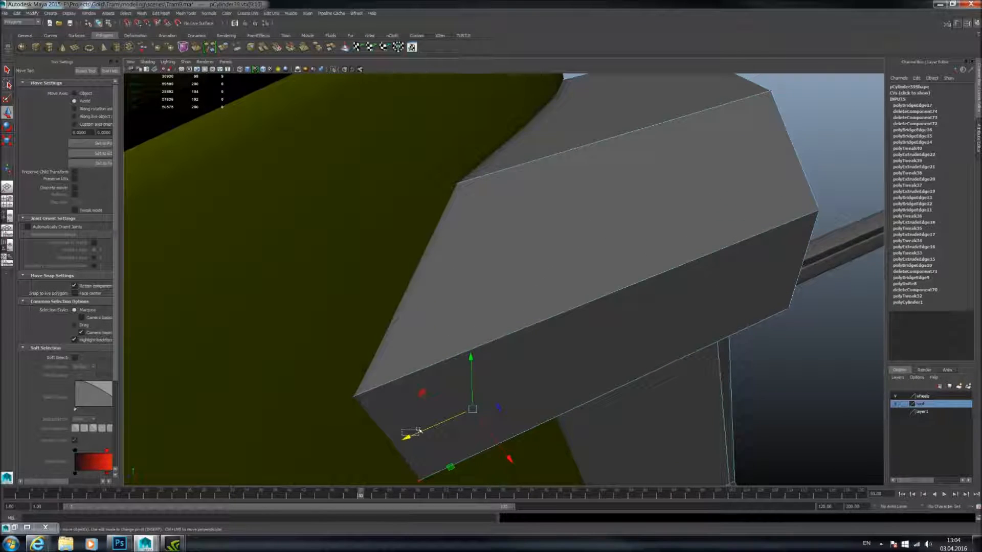
{"action": "left_click_drag", "start_coordinate": [410, 434], "coordinate": [408, 436]}
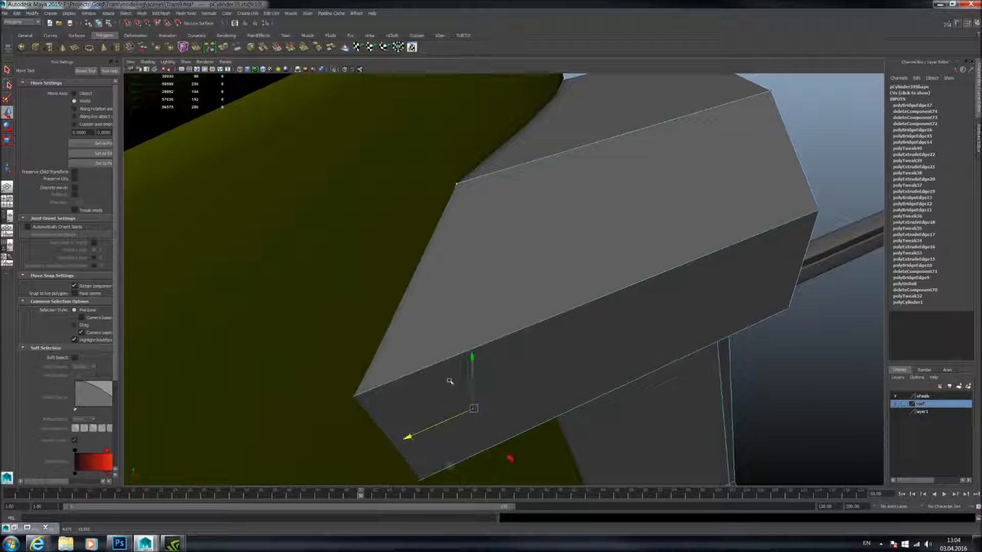
- Reposition the remaining back vertices of the upper lamp and the connecting bar along Z against the pillar
{"action": "left_click_drag", "start_coordinate": [437, 396], "coordinate": [430, 346], "text": "alt"}
{"action": "right_click_drag", "start_coordinate": [430, 346], "coordinate": [413, 318], "text": "alt"}
{"action": "left_click_drag", "start_coordinate": [413, 201], "coordinate": [482, 336], "text": "alt"}
{"action": "left_click_drag", "start_coordinate": [482, 336], "coordinate": [436, 317], "text": "alt"}
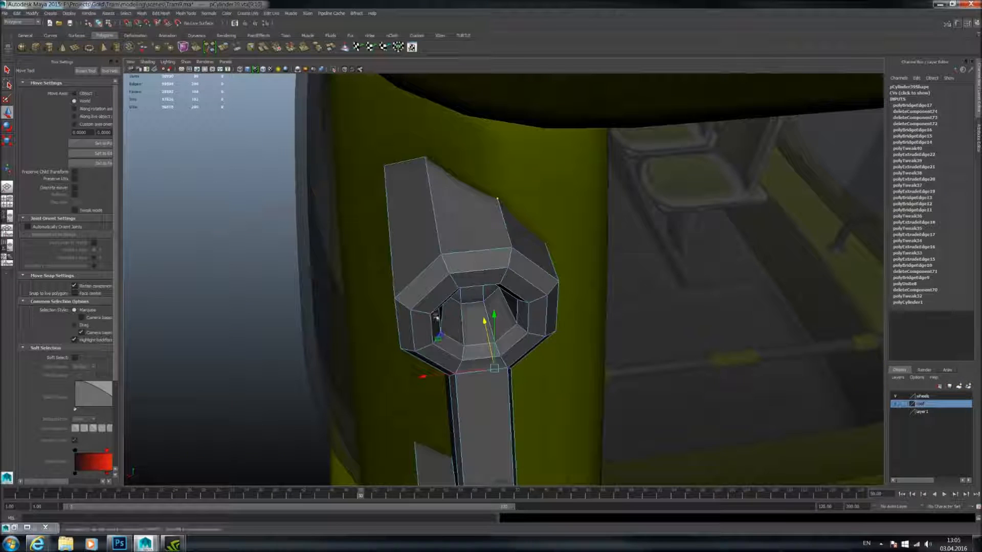
{"action": "left_click_drag", "start_coordinate": [439, 351], "coordinate": [388, 356], "text": "alt"}
{"action": "left_click_drag", "start_coordinate": [505, 340], "coordinate": [482, 320]}
{"action": "right_click_drag", "start_coordinate": [483, 320], "coordinate": [640, 403], "text": "alt"}
{"action": "left_click_drag", "start_coordinate": [573, 366], "coordinate": [567, 247], "text": "alt"}
{"action": "left_click_drag", "start_coordinate": [584, 317], "coordinate": [488, 273], "text": "alt"}
{"action": "left_click_drag", "start_coordinate": [405, 381], "coordinate": [482, 324]}
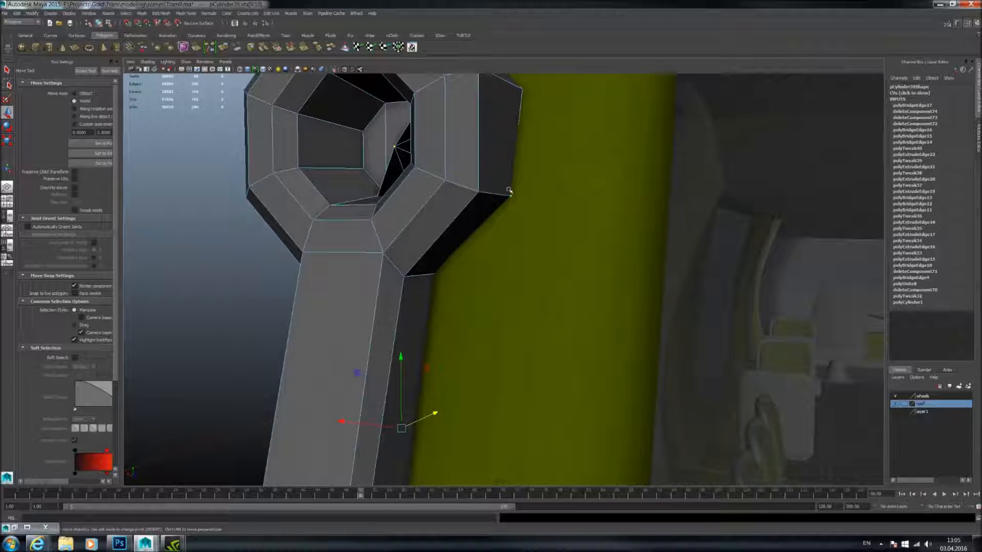
- Try to pull the selected back vertices of the bar and lamps farther outward along Z
{"action": "left_click_drag", "start_coordinate": [539, 278], "coordinate": [553, 331], "text": "alt"}
{"action": "scroll", "coordinate": [664, 287], "scroll_direction": "down", "scroll_amount": 6}
{"action": "left_click_drag", "start_coordinate": [446, 310], "coordinate": [535, 311]}
{"action": "mouse_move", "coordinate": [535, 310]}
{"action": "left_mouse_down", "text": "alt"}
{"action": "mouse_move", "coordinate": [466, 312]}
{"action": "mouse_move", "coordinate": [516, 313]}
{"action": "left_mouse_up", "text": "alt"}
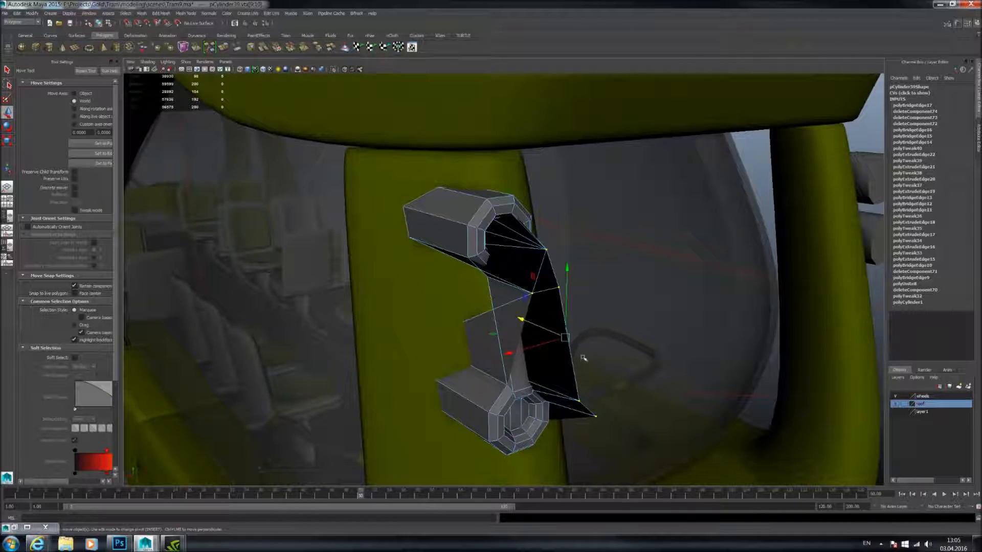
{"action": "left_click_drag", "start_coordinate": [611, 325], "coordinate": [542, 320], "text": "alt"}
{"action": "key", "text": "ctrl+z"}
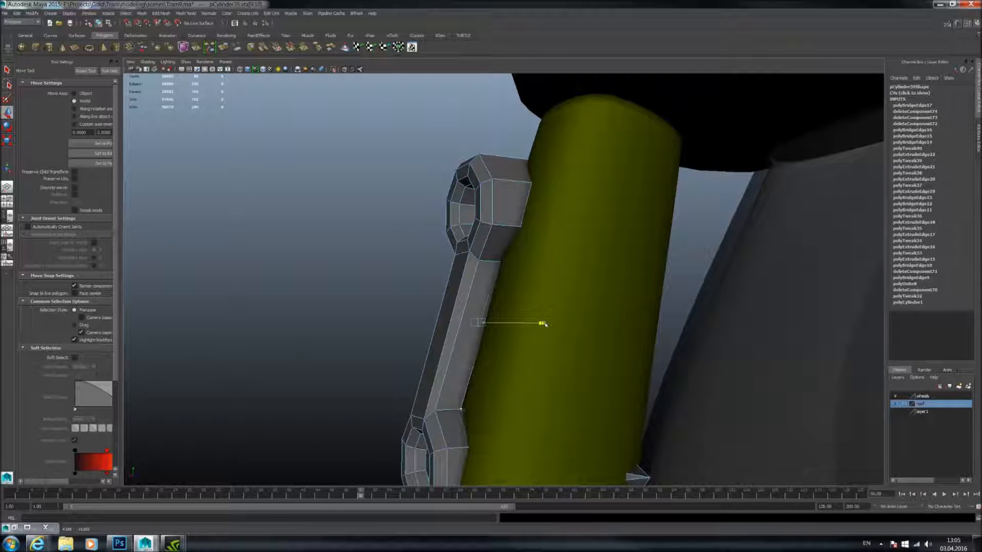
- Move the back vertex joining the upper lamp to the bar along Z, back into the pillar
{"action": "left_click_drag", "start_coordinate": [518, 317], "coordinate": [517, 274], "text": "alt"}
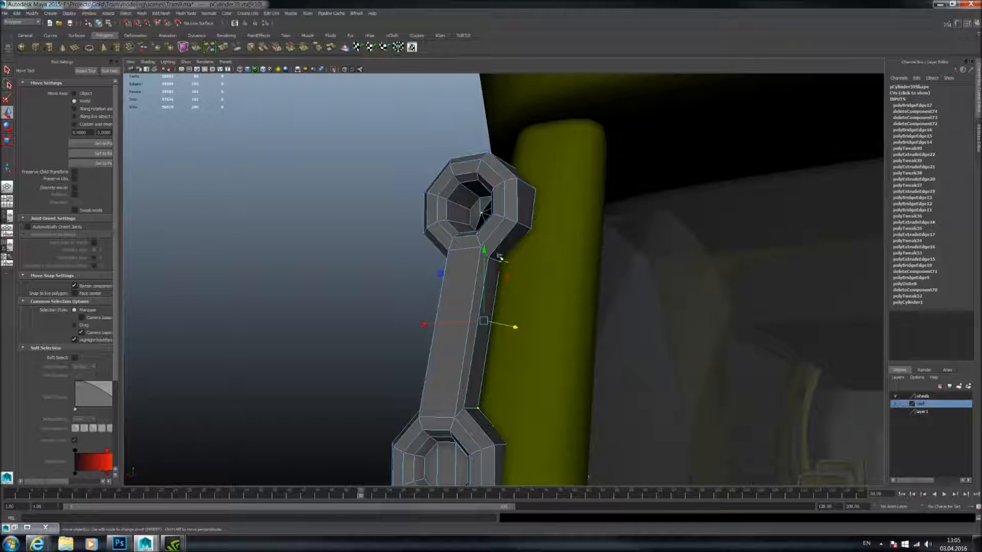
{"action": "right_click_drag", "start_coordinate": [500, 258], "coordinate": [528, 323], "text": "alt"}
{"action": "left_click_drag", "start_coordinate": [578, 478], "coordinate": [570, 403], "text": "alt"}
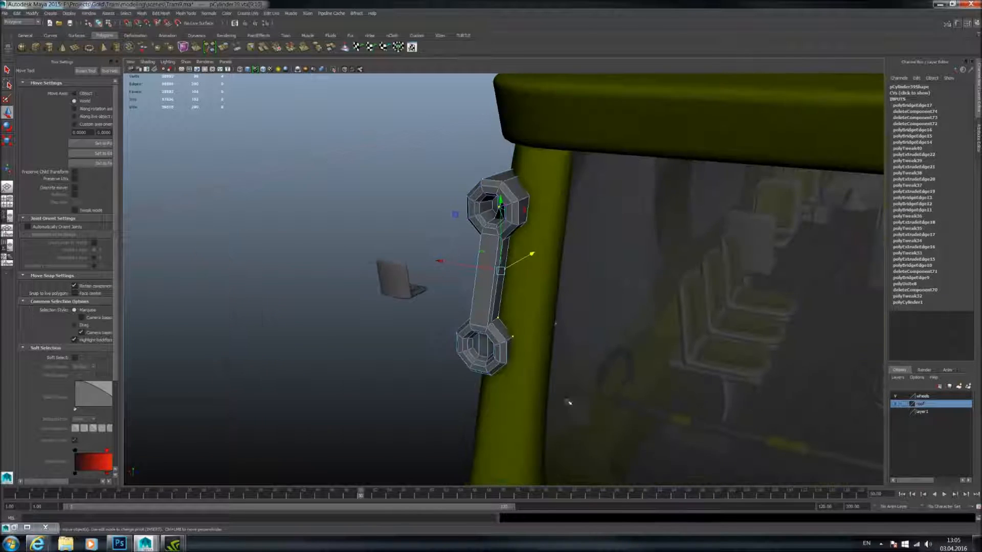
{"action": "left_click_drag", "start_coordinate": [448, 277], "coordinate": [532, 302], "text": "alt"}
{"action": "scroll", "coordinate": [532, 302], "scroll_direction": "up", "scroll_amount": 3}
{"action": "middle_click_drag", "start_coordinate": [532, 303], "coordinate": [546, 350], "text": "alt"}
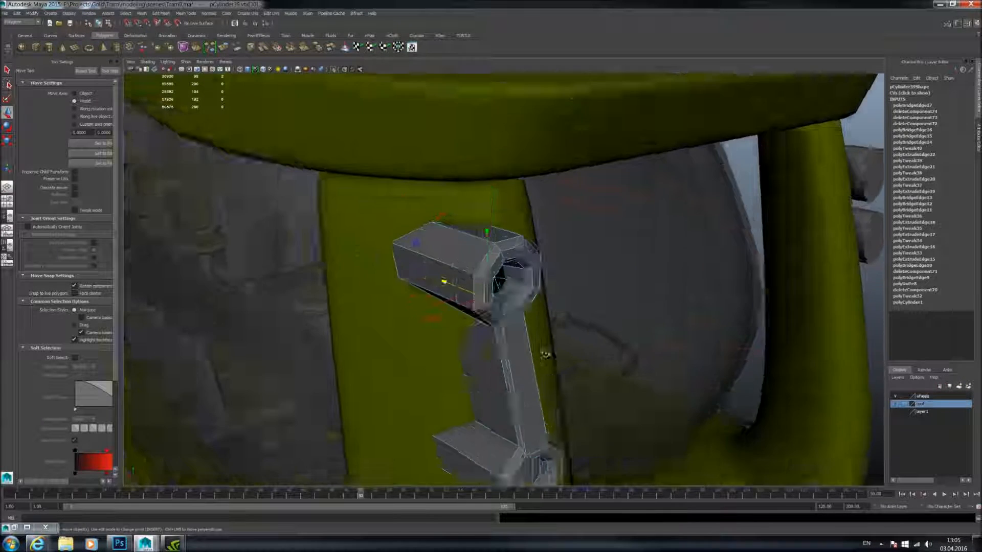
{"action": "left_click_drag", "start_coordinate": [546, 351], "coordinate": [588, 347], "text": "alt"}
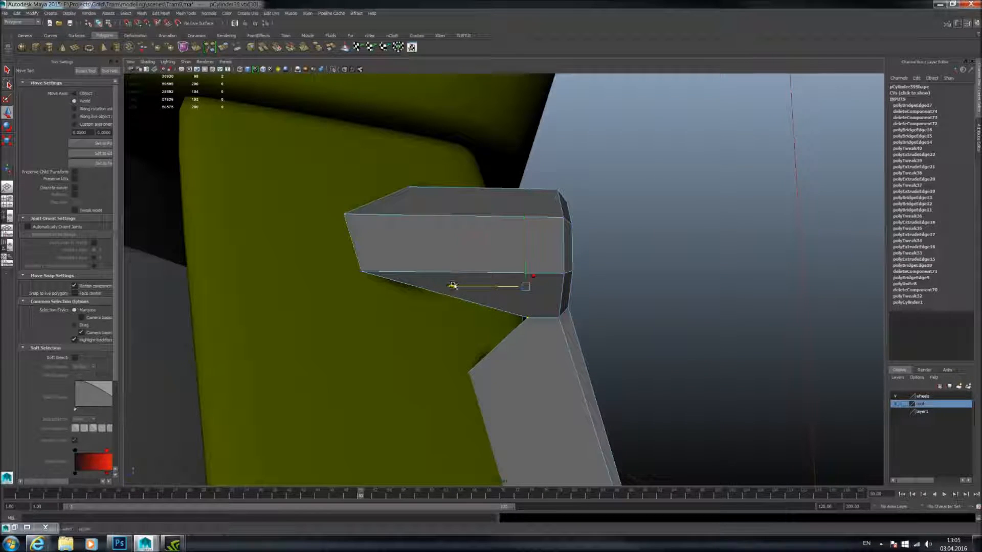
{"action": "left_click_drag", "start_coordinate": [453, 285], "coordinate": [588, 285]}
{"action": "key", "text": "ctrl+z"}
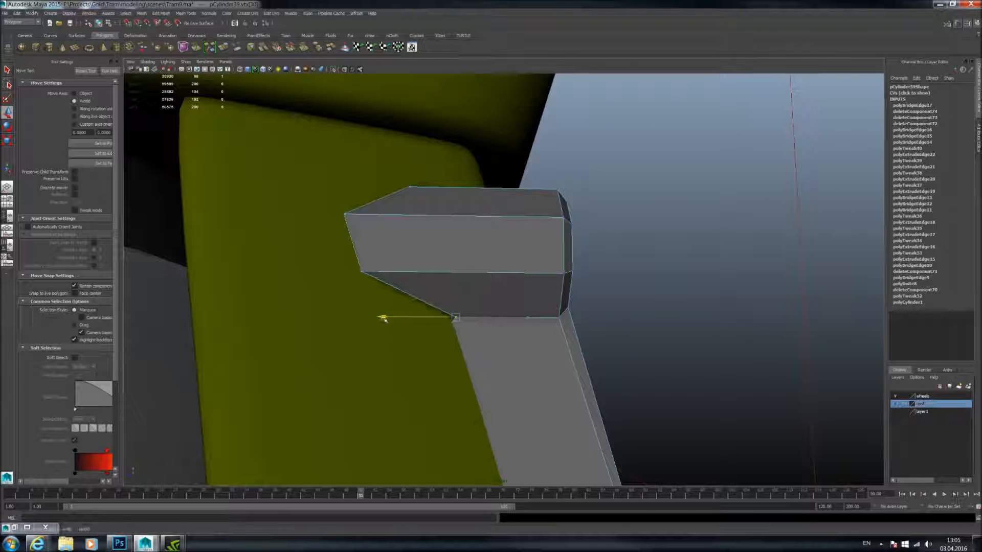
- Isolate the lamp housing so that only it is displayed in the viewport
{"action": "scroll", "coordinate": [492, 313], "scroll_direction": "down", "scroll_amount": 4}
{"action": "left_click_drag", "start_coordinate": [493, 313], "coordinate": [434, 303], "text": "alt"}
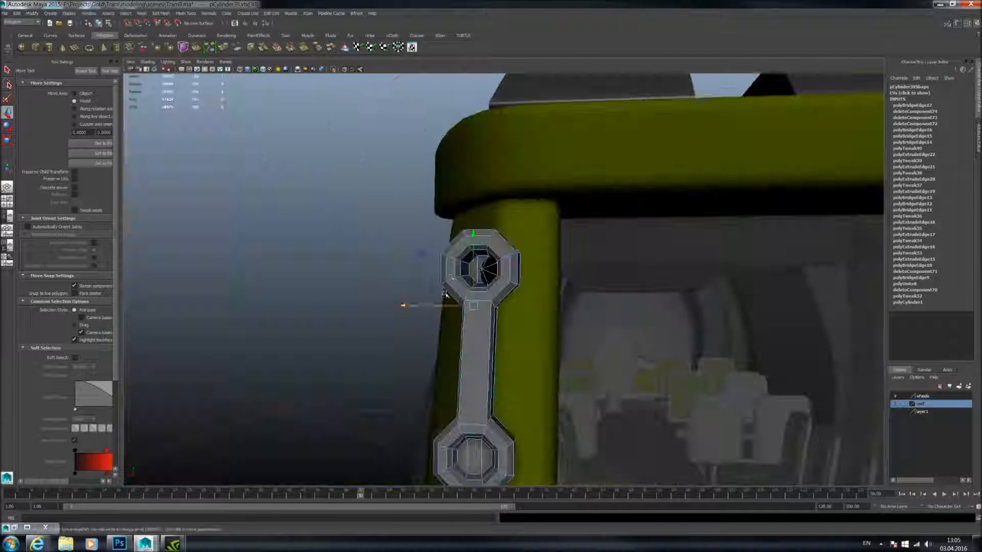
{"action": "right_click_drag", "start_coordinate": [468, 272], "coordinate": [486, 255]}
{"action": "left_click", "coordinate": [476, 273]}
{"action": "left_click_drag", "start_coordinate": [477, 273], "coordinate": [525, 285], "text": "alt"}
{"action": "scroll", "coordinate": [526, 284], "scroll_direction": "up", "scroll_amount": 4}
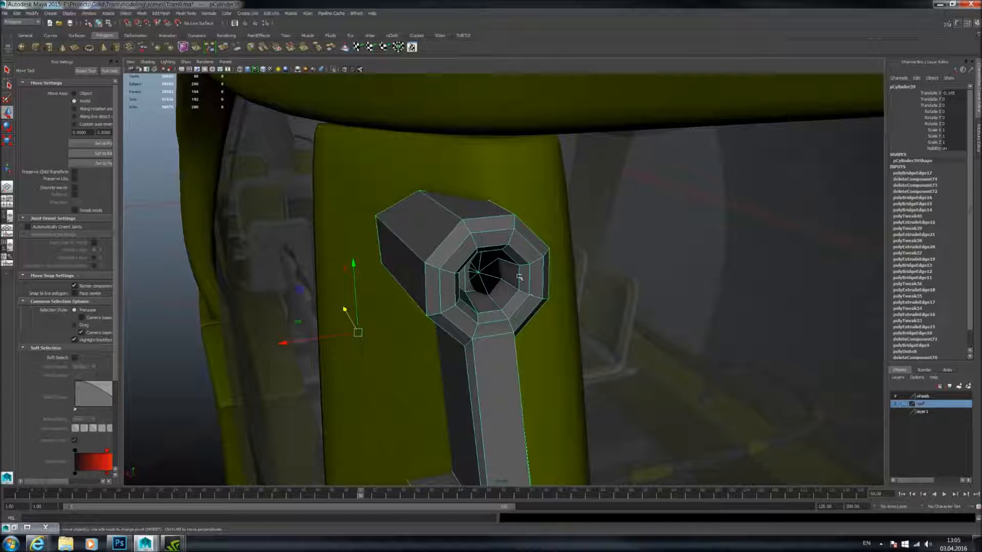
{"action": "left_click", "coordinate": [333, 69]}
{"action": "left_click_drag", "start_coordinate": [553, 202], "coordinate": [528, 193], "text": "alt"}
- Delete the triangular faces that close the back end of the upper lamp
{"action": "right_click", "coordinate": [481, 270]}
{"action": "right_click_drag", "start_coordinate": [481, 269], "coordinate": [447, 269]}
{"action": "left_click", "coordinate": [469, 266]}
{"action": "left_click_drag", "start_coordinate": [537, 270], "coordinate": [432, 283], "text": "alt"}
{"action": "left_click_drag", "start_coordinate": [441, 248], "coordinate": [428, 228], "text": "alt"}
{"action": "right_click_drag", "start_coordinate": [428, 228], "coordinate": [429, 244]}
{"action": "left_click", "coordinate": [430, 236]}
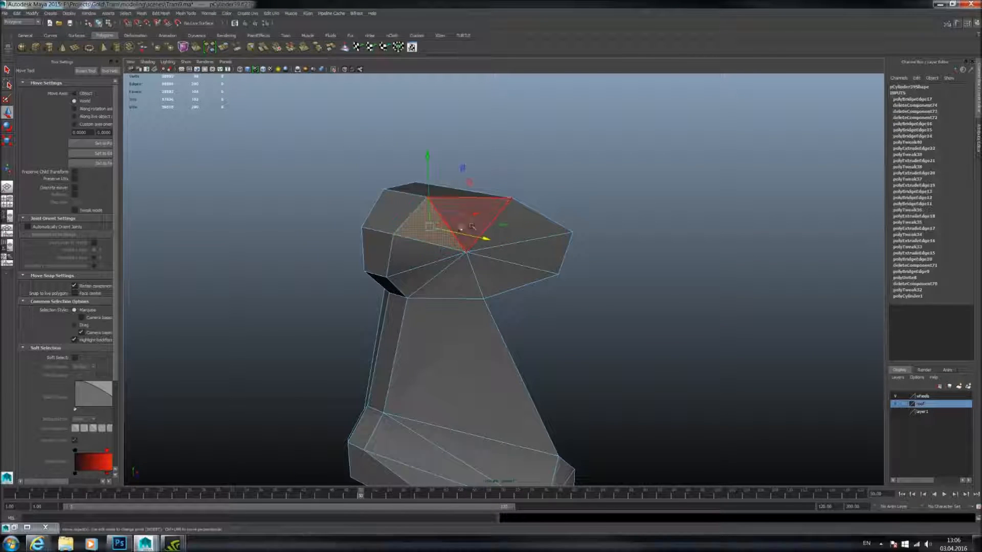
{"action": "left_click", "coordinate": [463, 219], "text": "shift"}
{"action": "left_click", "coordinate": [517, 227], "text": "shift"}
{"action": "left_click", "coordinate": [529, 255], "text": "shift"}
{"action": "left_click", "coordinate": [491, 282], "text": "shift"}
{"action": "left_click", "coordinate": [402, 280], "text": "shift"}
{"action": "left_click", "coordinate": [412, 256], "text": "shift"}
{"action": "key", "text": "Delete"}
- Delete the connecting bar's back face and the faces closing the back end of the lower lamp
{"action": "left_click", "coordinate": [485, 306]}
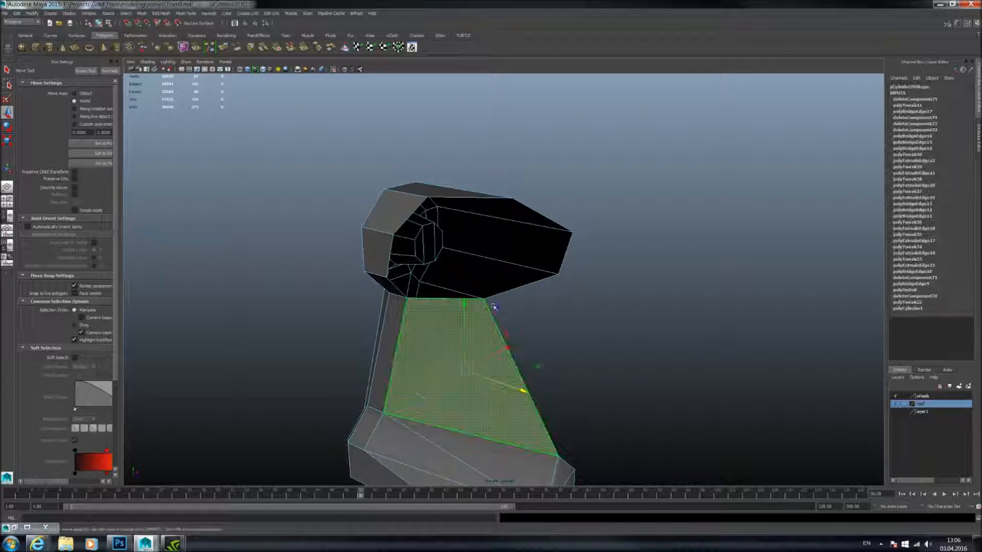
{"action": "key", "text": "Delete"}
{"action": "middle_click_drag", "start_coordinate": [499, 304], "coordinate": [509, 123], "text": "alt"}
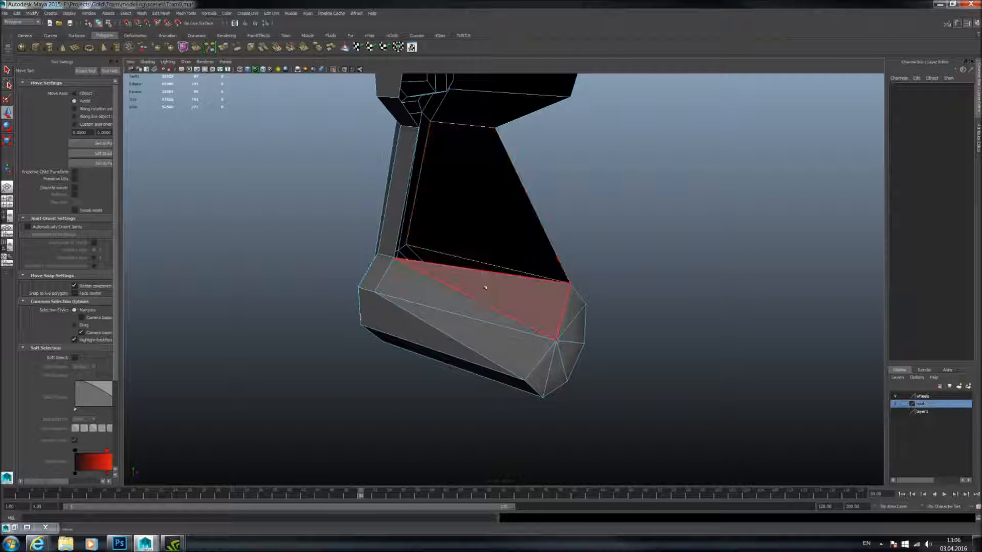
{"action": "left_click", "coordinate": [485, 287]}
{"action": "left_click", "coordinate": [476, 329], "text": "shift"}
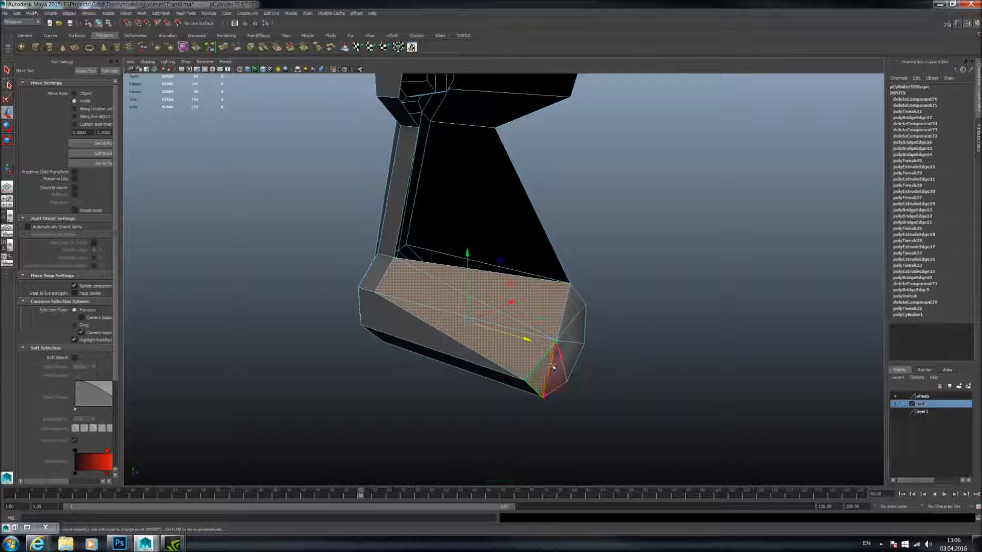
{"action": "key", "text": "Delete"}
- Show the whole tram again and pull the lower lamp's back vertices outward along Z toward the pillar surface
{"action": "left_click_drag", "start_coordinate": [544, 307], "coordinate": [476, 305], "text": "alt"}
{"action": "left_click_drag", "start_coordinate": [412, 275], "coordinate": [468, 381]}
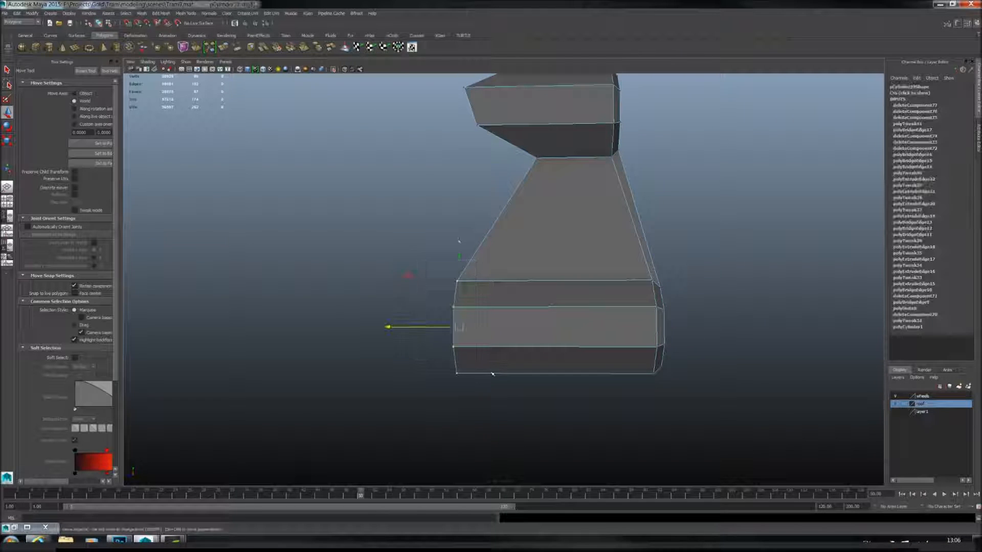
{"action": "left_click", "coordinate": [334, 70]}
{"action": "left_click_drag", "start_coordinate": [473, 245], "coordinate": [528, 309], "text": "alt"}
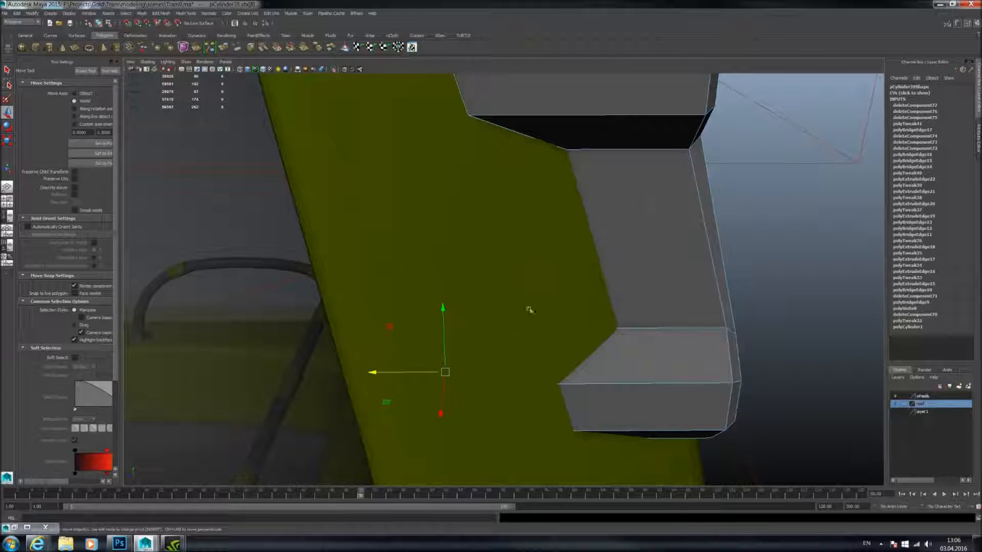
{"action": "middle_click_drag", "start_coordinate": [528, 309], "coordinate": [474, 253], "text": "alt"}
{"action": "left_click_drag", "start_coordinate": [437, 324], "coordinate": [483, 326]}
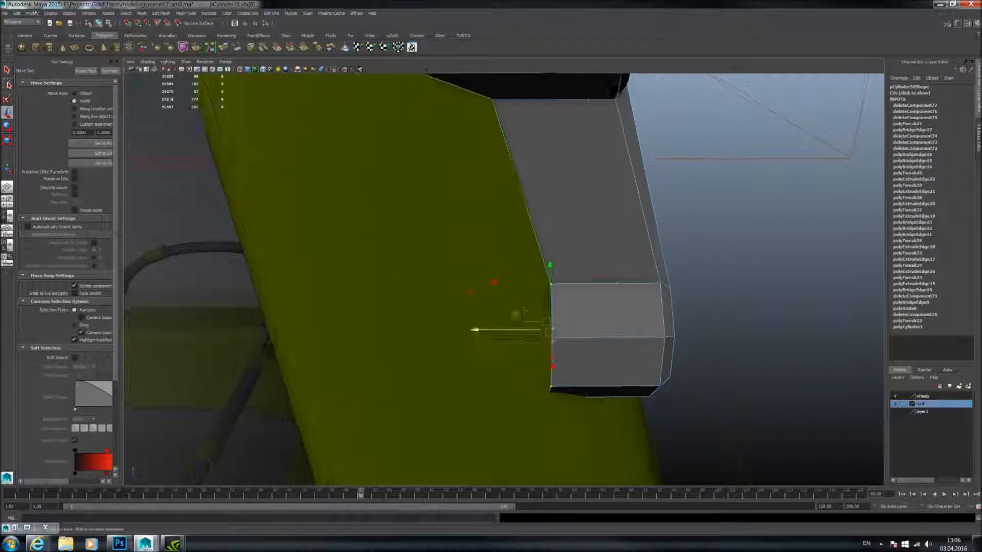
- Pull the upper back vertex on the side of the lower lamp along Z to the pillar surface
{"action": "middle_click_drag", "start_coordinate": [526, 302], "coordinate": [489, 325], "text": "alt"}
{"action": "right_click_drag", "start_coordinate": [489, 325], "coordinate": [637, 361], "text": "alt"}
{"action": "left_click_drag", "start_coordinate": [637, 360], "coordinate": [652, 362], "text": "alt"}
{"action": "middle_click_drag", "start_coordinate": [648, 361], "coordinate": [593, 282], "text": "alt"}
{"action": "left_click_drag", "start_coordinate": [593, 283], "coordinate": [504, 289], "text": "alt"}
{"action": "left_click", "coordinate": [428, 313]}
{"action": "left_click_drag", "start_coordinate": [428, 313], "coordinate": [460, 313], "text": "alt"}
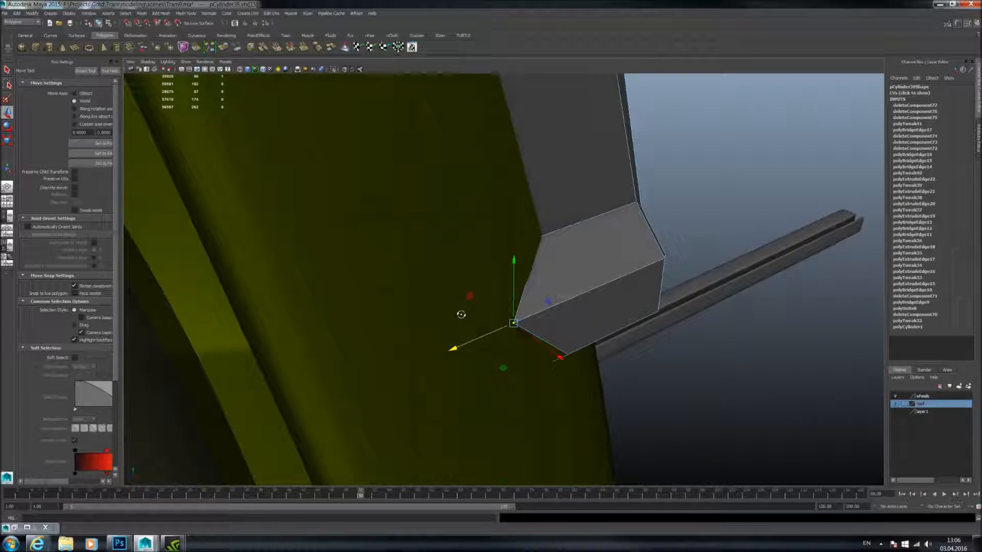
{"action": "left_click_drag", "start_coordinate": [502, 339], "coordinate": [500, 270], "text": "alt"}
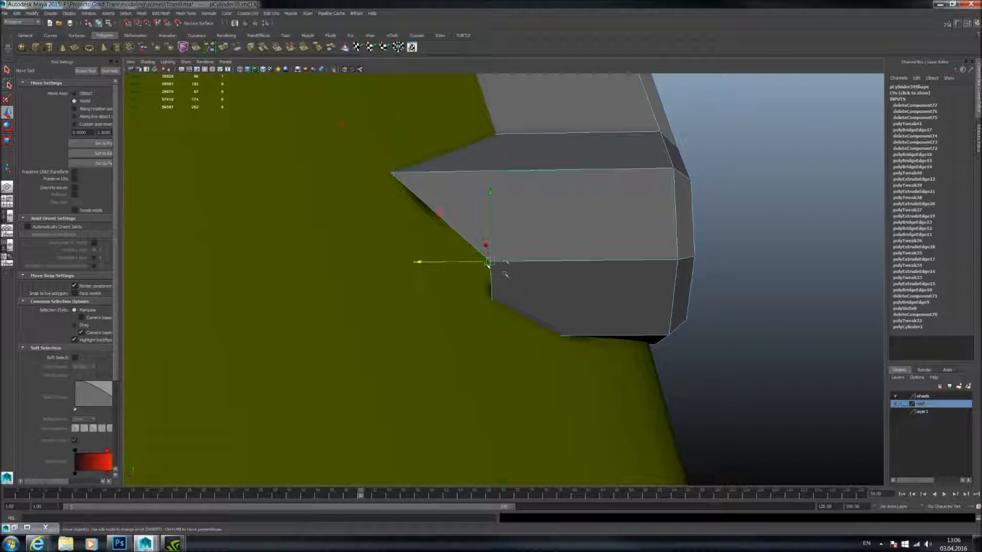
- Pull the next back vertex down on that side of the lower lamp along Z and fine-tune it against the pillar
{"action": "middle_click_drag", "start_coordinate": [505, 275], "coordinate": [538, 283], "text": "alt"}
{"action": "left_click_drag", "start_coordinate": [454, 275], "coordinate": [364, 277]}
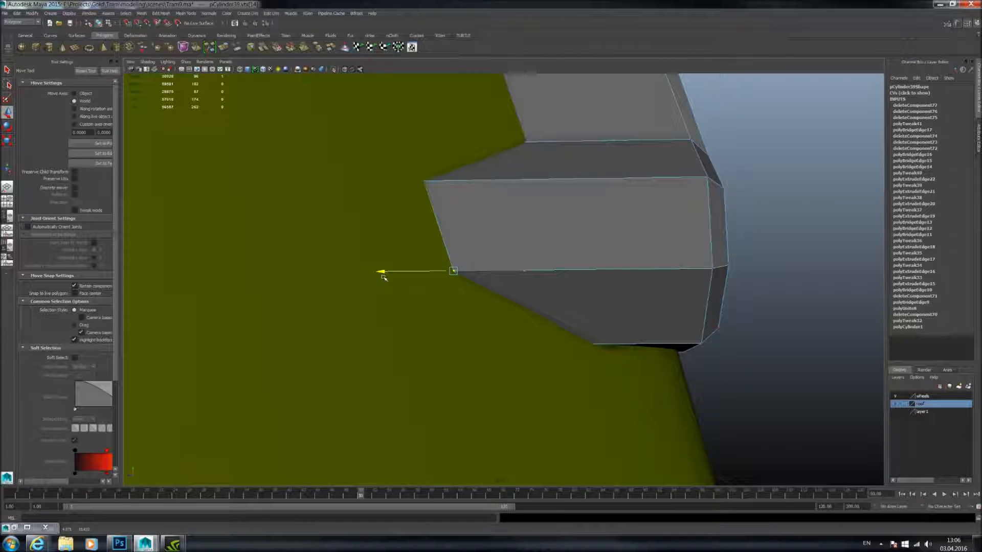
{"action": "left_click_drag", "start_coordinate": [504, 301], "coordinate": [541, 311], "text": "alt"}
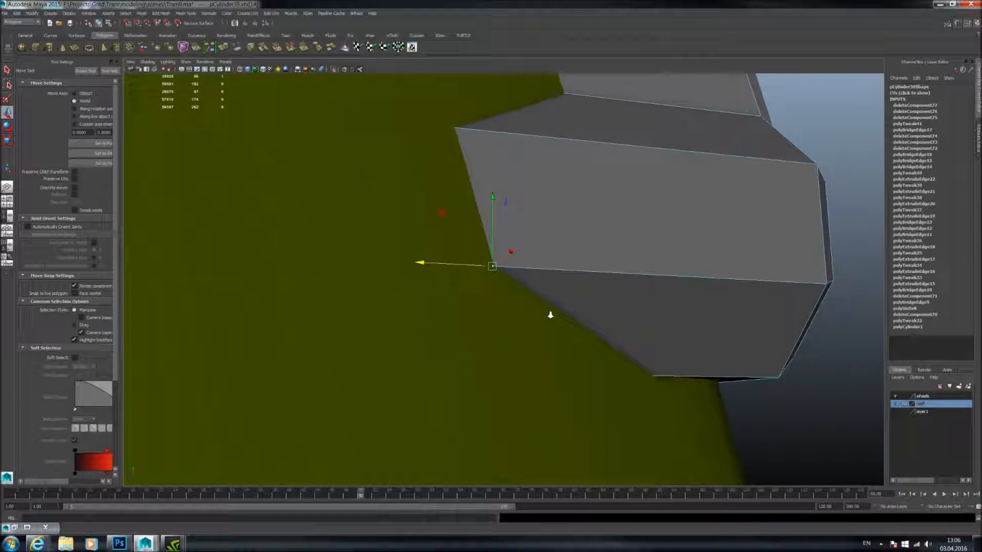
{"action": "scroll", "coordinate": [528, 293], "scroll_direction": "up", "scroll_amount": 4}
{"action": "left_click_drag", "start_coordinate": [411, 251], "coordinate": [416, 252]}
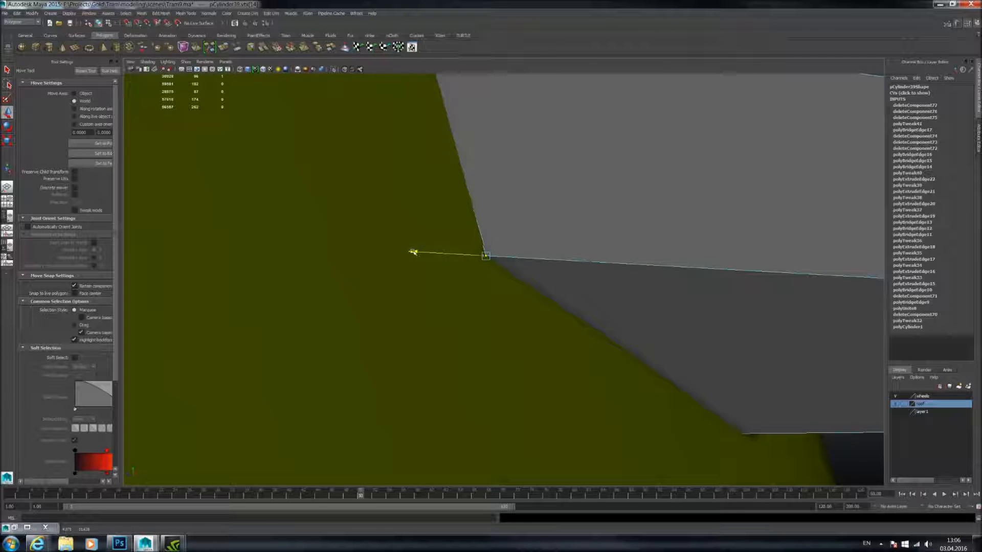
{"action": "scroll", "coordinate": [557, 277], "scroll_direction": "down", "scroll_amount": 4}
{"action": "left_click_drag", "start_coordinate": [556, 276], "coordinate": [480, 271], "text": "alt"}
- Adjust the two back vertices on the opposite side of the lower lamp along Z to meet the pillar
{"action": "left_click_drag", "start_coordinate": [362, 217], "coordinate": [510, 305], "text": "alt"}
{"action": "left_click", "coordinate": [328, 274]}
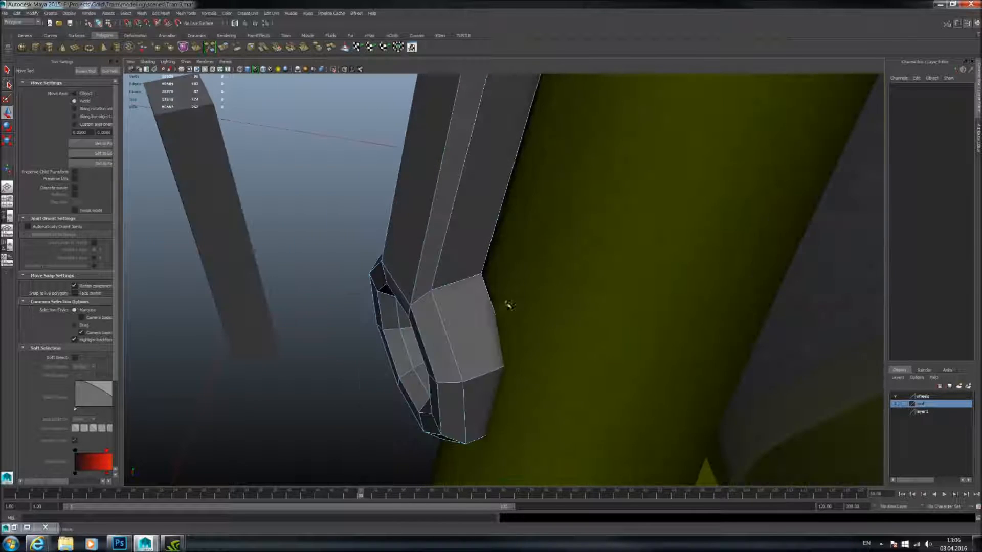
{"action": "left_click", "coordinate": [479, 275]}
{"action": "left_click_drag", "start_coordinate": [504, 267], "coordinate": [543, 250], "text": "alt"}
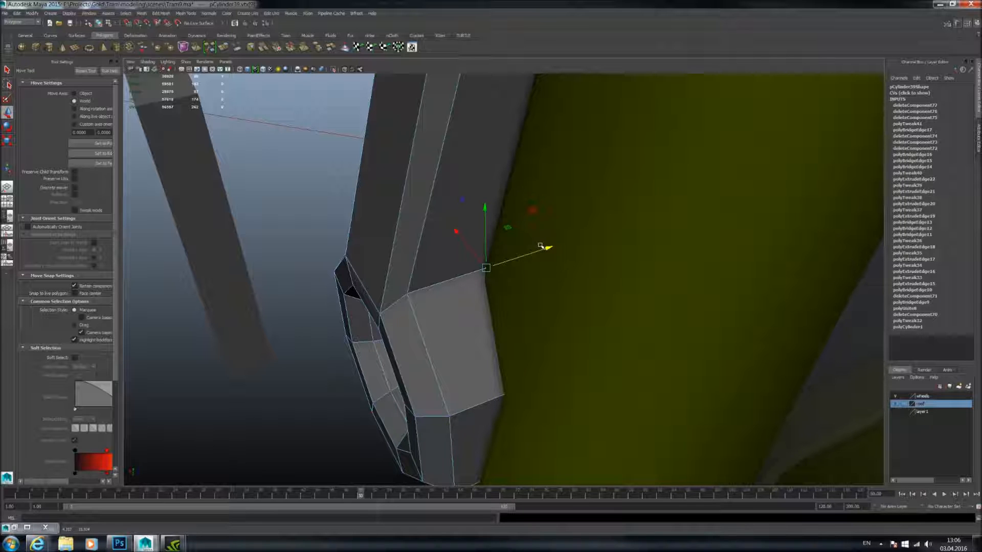
{"action": "left_click_drag", "start_coordinate": [525, 254], "coordinate": [532, 225], "text": "alt"}
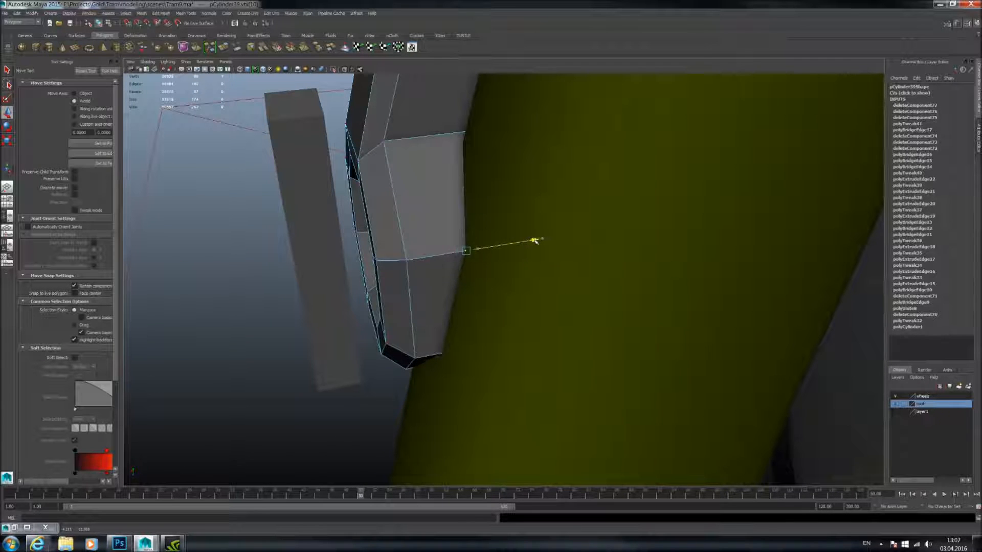
{"action": "left_click_drag", "start_coordinate": [533, 240], "coordinate": [555, 266], "text": "alt"}
{"action": "right_click_drag", "start_coordinate": [568, 281], "coordinate": [681, 322], "text": "alt"}
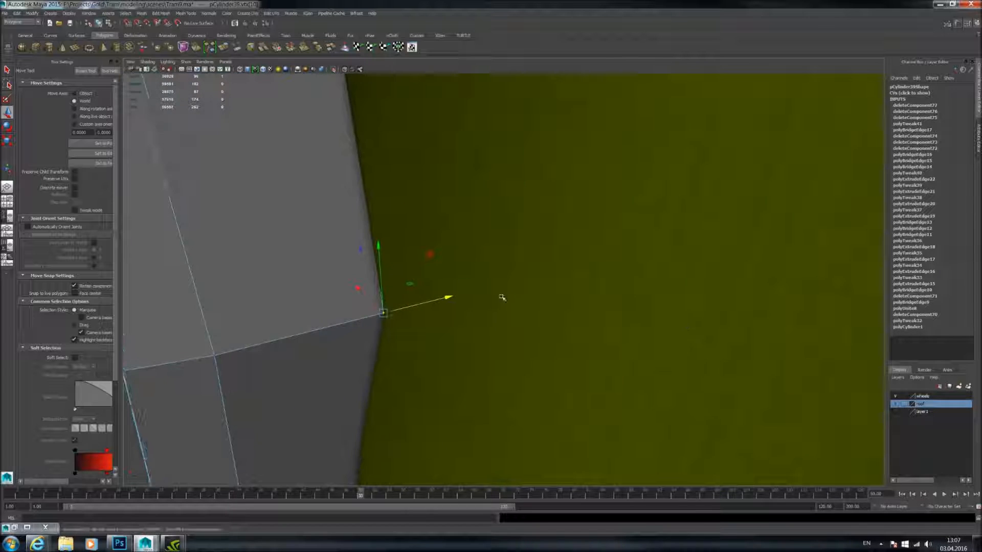
{"action": "right_click_drag", "start_coordinate": [502, 296], "coordinate": [491, 296], "text": "alt"}
- Move the back vertices along the lower lamp's underside along Z so the bottom edge follows the pillar surface
{"action": "left_click_drag", "start_coordinate": [488, 288], "coordinate": [573, 220], "text": "alt"}
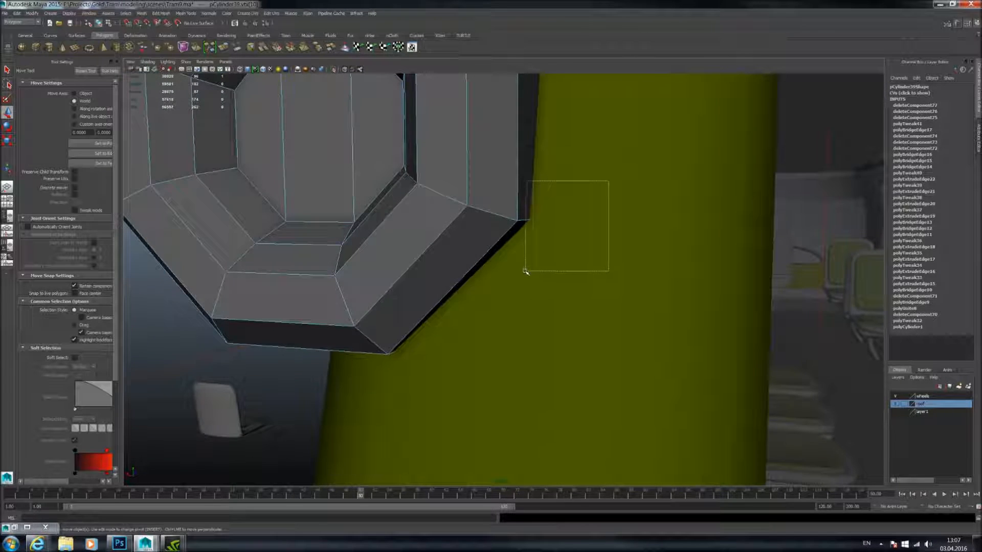
{"action": "left_click_drag", "start_coordinate": [529, 271], "coordinate": [530, 271]}
{"action": "left_click_drag", "start_coordinate": [530, 271], "coordinate": [702, 213], "text": "alt"}
{"action": "left_click_drag", "start_coordinate": [770, 198], "coordinate": [521, 295]}
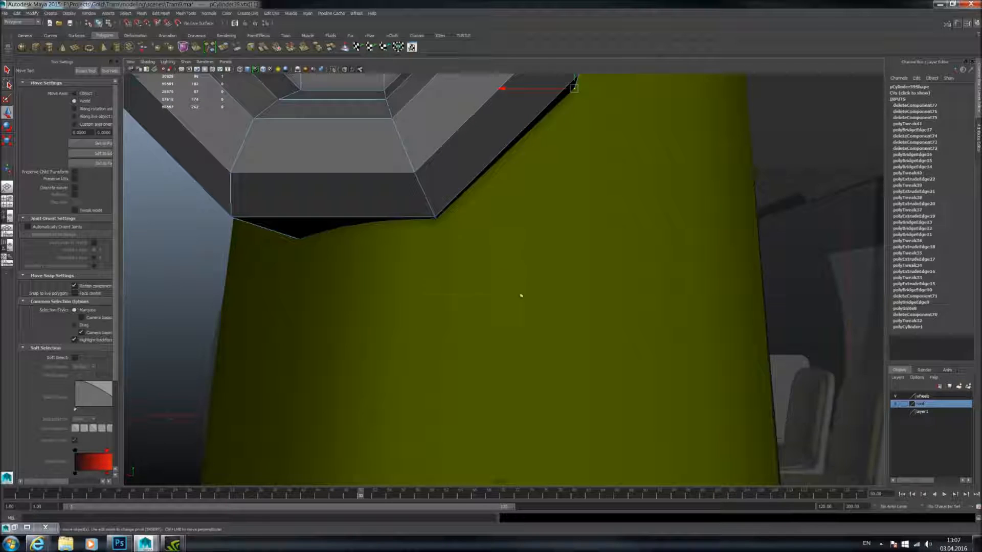
{"action": "left_click_drag", "start_coordinate": [395, 228], "coordinate": [554, 246], "text": "alt"}
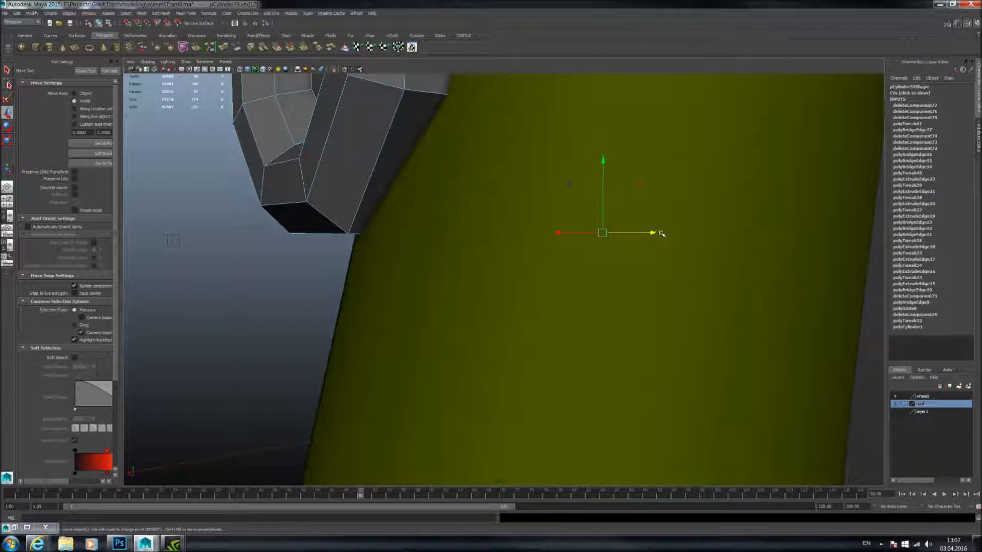
{"action": "left_click_drag", "start_coordinate": [433, 236], "coordinate": [378, 284], "text": "alt"}
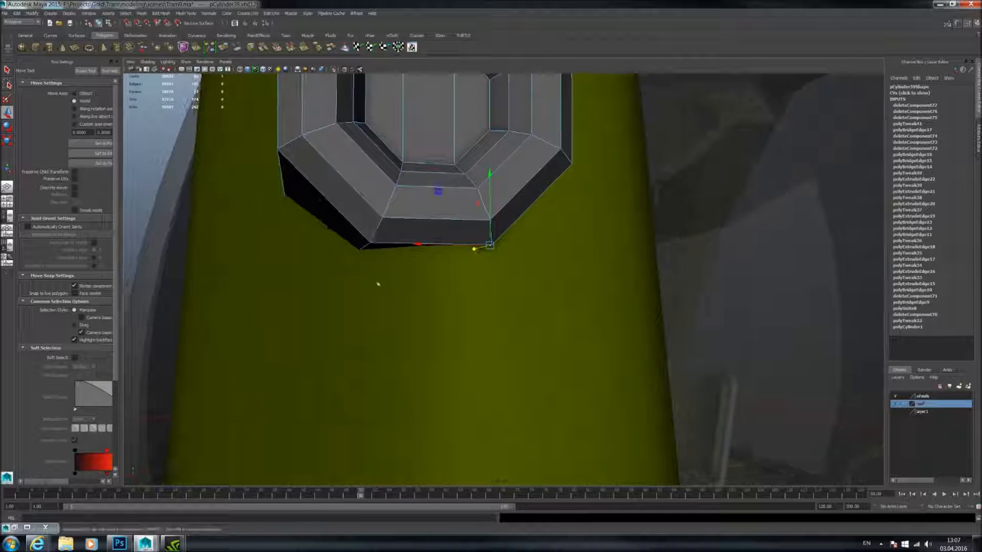
{"action": "left_click_drag", "start_coordinate": [330, 245], "coordinate": [329, 243]}
{"action": "mouse_move", "coordinate": [329, 243]}
{"action": "left_mouse_down", "text": "alt"}
{"action": "mouse_move", "coordinate": [372, 240]}
{"action": "mouse_move", "coordinate": [358, 238]}
{"action": "mouse_move", "coordinate": [418, 285]}
{"action": "mouse_move", "coordinate": [421, 255]}
{"action": "mouse_move", "coordinate": [284, 272]}
{"action": "mouse_move", "coordinate": [393, 262]}
{"action": "mouse_move", "coordinate": [364, 272]}
{"action": "mouse_move", "coordinate": [405, 256]}
{"action": "mouse_move", "coordinate": [561, 320]}
{"action": "mouse_move", "coordinate": [319, 231]}
{"action": "left_mouse_up", "text": "alt"}
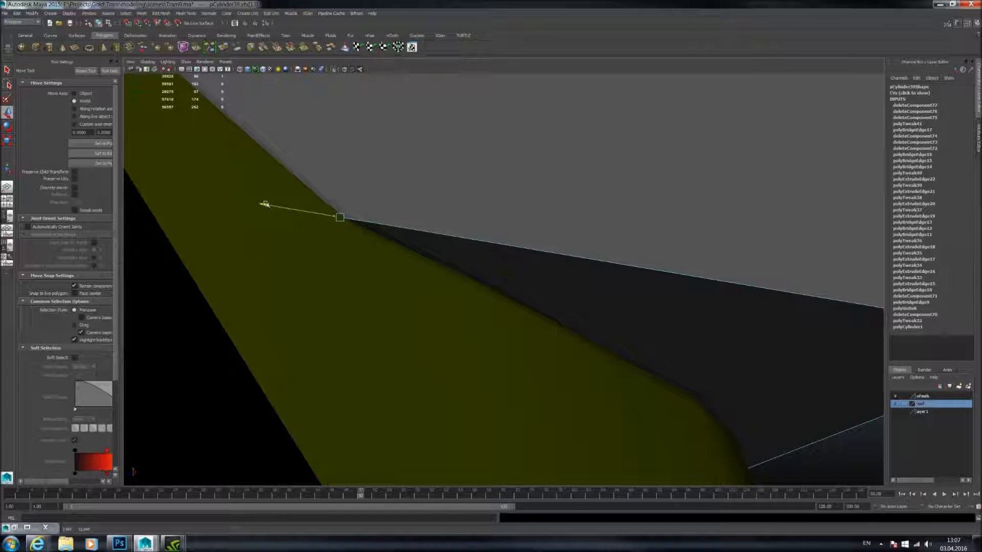
{"action": "scroll", "coordinate": [268, 204], "scroll_direction": "down", "scroll_amount": 10}
{"action": "left_click_drag", "start_coordinate": [437, 225], "coordinate": [370, 228], "text": "alt"}
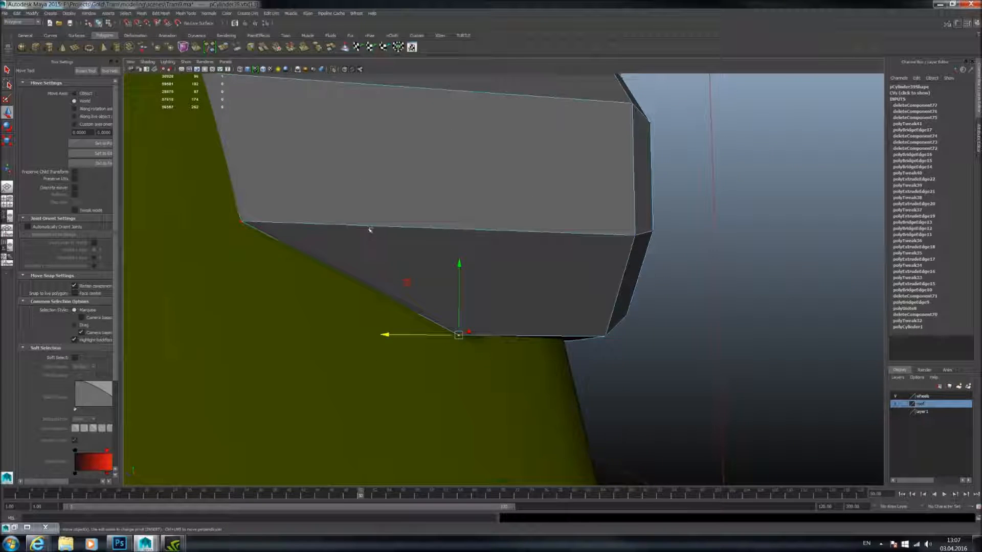
- Return to object mode and check the lamp housing with smooth preview, ending with the unsmoothed mesh
{"action": "scroll", "coordinate": [441, 228], "scroll_direction": "down", "scroll_amount": 3}
{"action": "left_click_drag", "start_coordinate": [440, 228], "coordinate": [416, 226], "text": "alt"}
{"action": "right_click_drag", "start_coordinate": [441, 212], "coordinate": [485, 169]}
{"action": "left_click", "coordinate": [460, 187]}
{"action": "key", "text": "3"}
{"action": "left_click_drag", "start_coordinate": [460, 186], "coordinate": [597, 168], "text": "alt"}
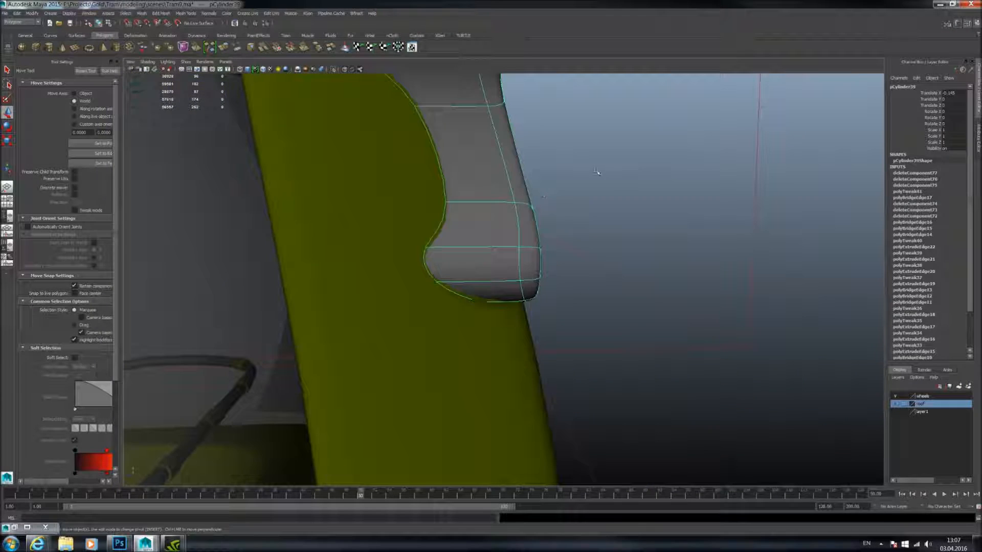
{"action": "left_click", "coordinate": [597, 168]}
{"action": "scroll", "coordinate": [476, 246], "scroll_direction": "down", "scroll_amount": 5}
{"action": "left_click_drag", "start_coordinate": [481, 250], "coordinate": [519, 188], "text": "alt"}
{"action": "left_click", "coordinate": [514, 254]}
{"action": "key", "text": "1"}
{"action": "scroll", "coordinate": [552, 256], "scroll_direction": "down", "scroll_amount": 5}
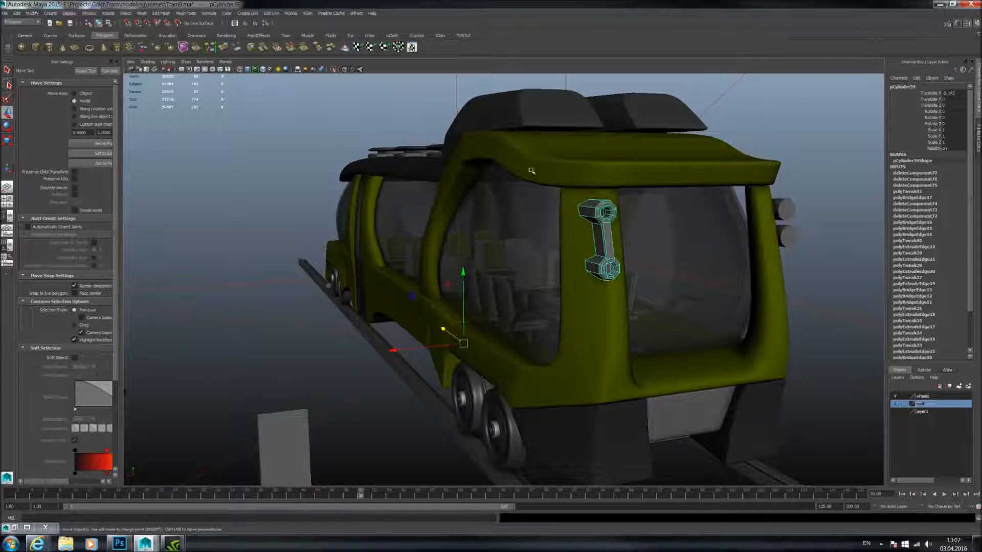
- Examine the smoothed lamp housing's fit against the rear pillar from several sides and return it to unsmoothed display
{"action": "left_click", "coordinate": [512, 397]}
{"action": "scroll", "coordinate": [487, 276], "scroll_direction": "up", "scroll_amount": 2}
{"action": "left_click_drag", "start_coordinate": [598, 265], "coordinate": [576, 269], "text": "alt"}
{"action": "middle_click_drag", "start_coordinate": [577, 270], "coordinate": [486, 274], "text": "alt"}
{"action": "scroll", "coordinate": [486, 274], "scroll_direction": "up", "scroll_amount": 2}
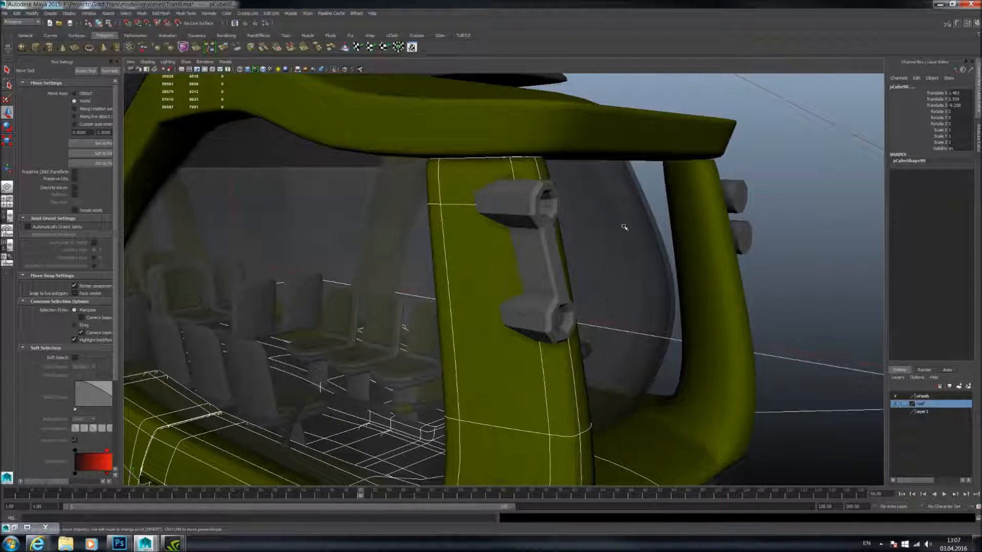
{"action": "left_click_drag", "start_coordinate": [627, 227], "coordinate": [666, 222], "text": "alt"}
{"action": "scroll", "coordinate": [666, 221], "scroll_direction": "up", "scroll_amount": 3}
{"action": "middle_click_drag", "start_coordinate": [666, 222], "coordinate": [487, 291], "text": "alt"}
{"action": "left_click_drag", "start_coordinate": [486, 292], "coordinate": [532, 294], "text": "alt"}
{"action": "scroll", "coordinate": [532, 293], "scroll_direction": "up", "scroll_amount": 2}
{"action": "middle_click_drag", "start_coordinate": [532, 294], "coordinate": [447, 266], "text": "alt"}
{"action": "left_click", "coordinate": [447, 266]}
{"action": "key", "text": "3"}
{"action": "left_click", "coordinate": [555, 255]}
{"action": "left_click_drag", "start_coordinate": [583, 252], "coordinate": [491, 246], "text": "alt"}
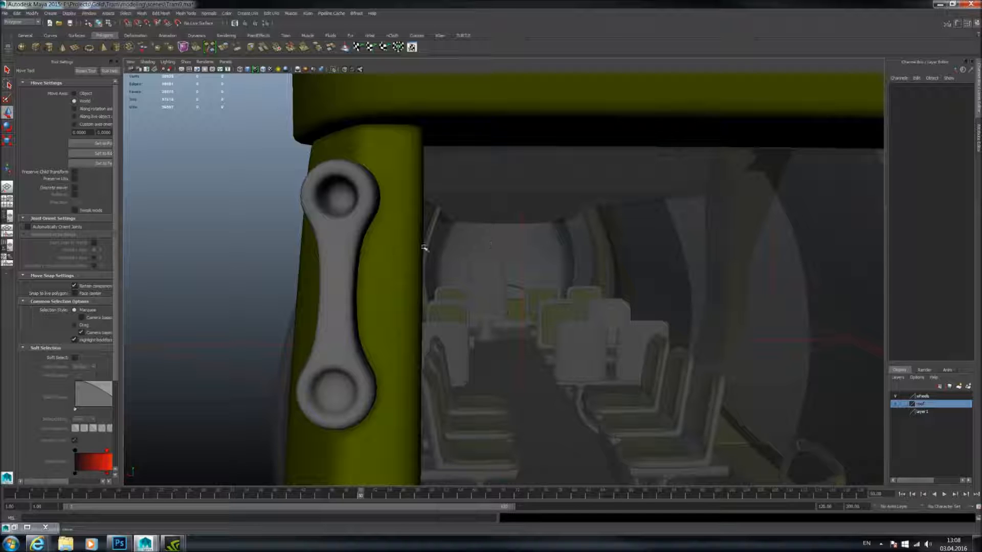
{"action": "left_click_drag", "start_coordinate": [424, 247], "coordinate": [507, 266], "text": "alt"}
{"action": "left_click", "coordinate": [397, 247]}
{"action": "left_click_drag", "start_coordinate": [396, 247], "coordinate": [452, 285], "text": "alt"}
{"action": "key", "text": "1"}
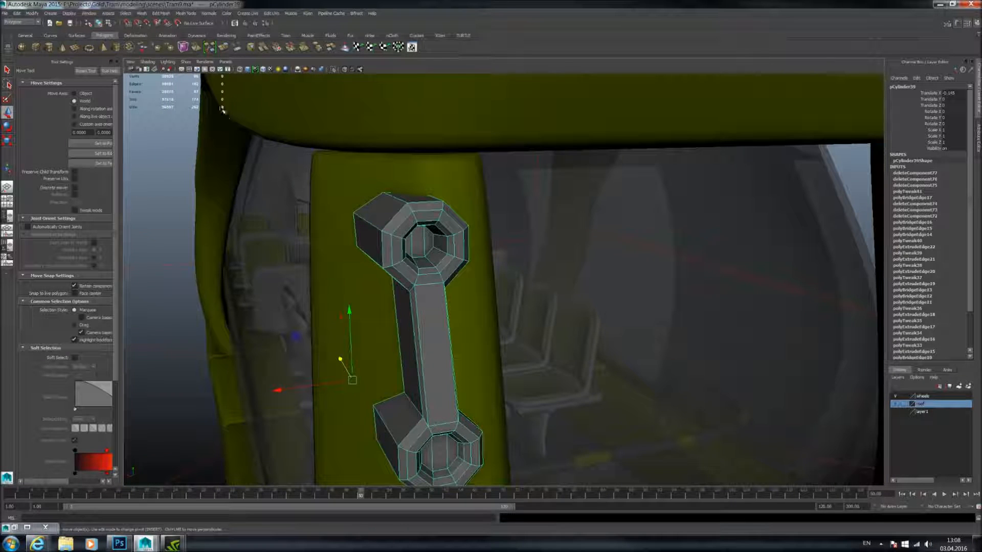
- Insert an edge loop inside the upper lamp's recess with the Insert Edge Loop Tool and preview the housing smoothed
{"action": "left_click", "coordinate": [181, 15]}
{"action": "left_click", "coordinate": [208, 102]}
{"action": "left_click_drag", "start_coordinate": [313, 176], "coordinate": [515, 243], "text": "alt"}
{"action": "left_click", "coordinate": [515, 243]}
{"action": "key", "text": "ctrl+z"}
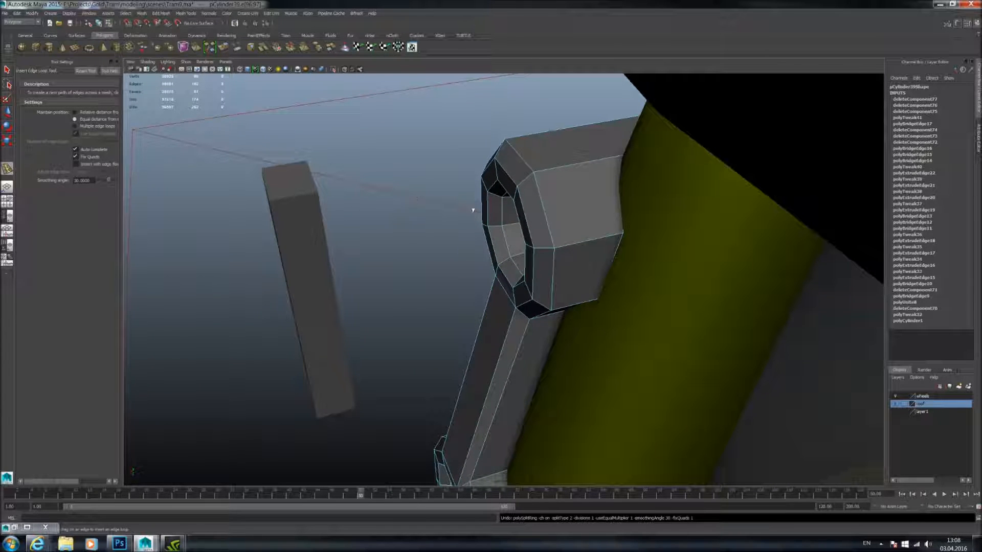
{"action": "left_click", "coordinate": [508, 231]}
{"action": "key", "text": "3"}
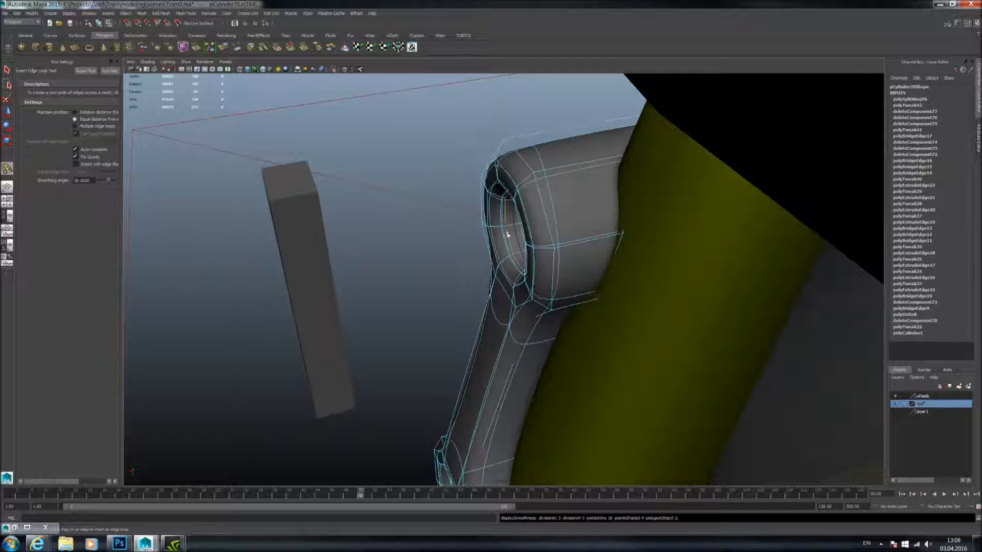
- Turn off smooth preview and insert an edge loop inside the lower lamp's recess
{"action": "right_click", "coordinate": [508, 220]}
{"action": "left_click_drag", "start_coordinate": [424, 241], "coordinate": [504, 241], "text": "alt"}
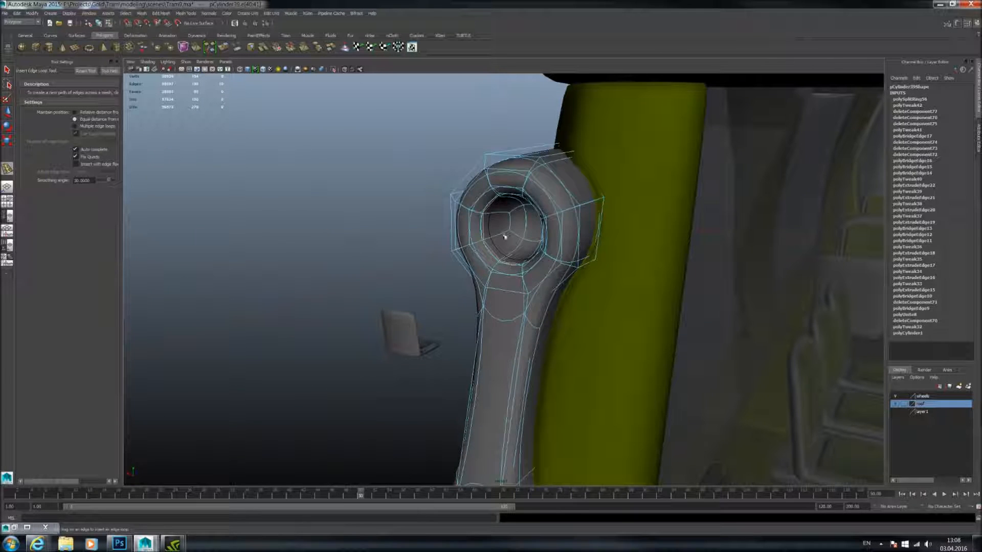
{"action": "middle_click_drag", "start_coordinate": [502, 338], "coordinate": [515, 208], "text": "alt"}
{"action": "left_click_drag", "start_coordinate": [515, 208], "coordinate": [511, 225], "text": "alt"}
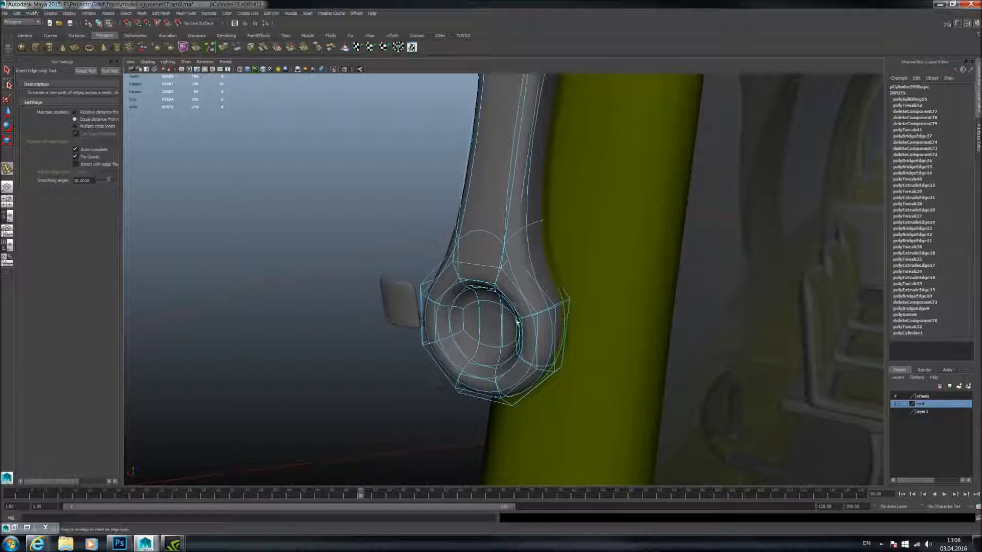
{"action": "scroll", "coordinate": [516, 307], "scroll_direction": "up", "scroll_amount": 2}
{"action": "middle_click_drag", "start_coordinate": [504, 271], "coordinate": [497, 242], "text": "alt"}
{"action": "left_click_drag", "start_coordinate": [497, 241], "coordinate": [370, 230], "text": "alt"}
{"action": "key", "text": "1"}
{"action": "left_click", "coordinate": [468, 276]}
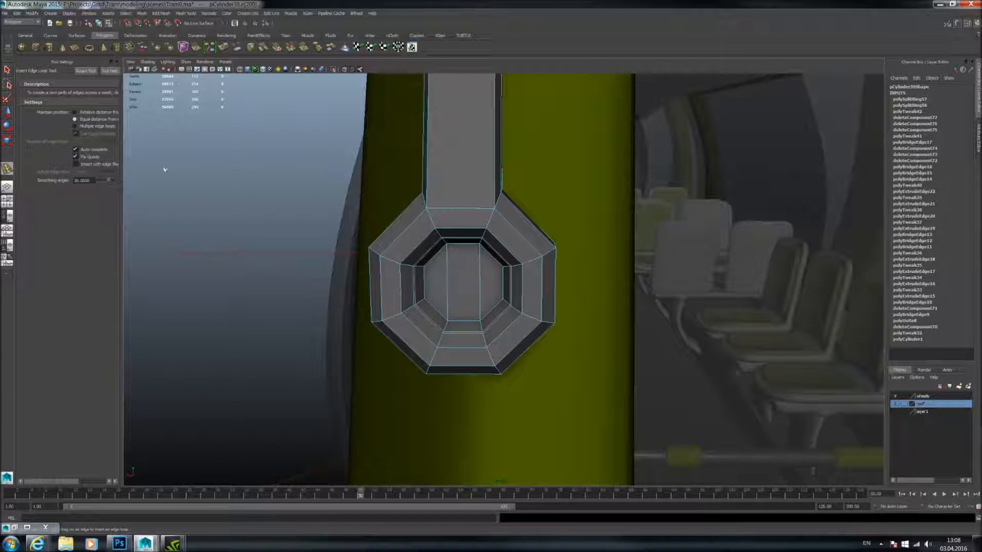
- Delete the faces closing the inner end of the lower lamp's recess
{"action": "left_click", "coordinate": [7, 111]}
{"action": "scroll", "coordinate": [447, 289], "scroll_direction": "down", "scroll_amount": 2}
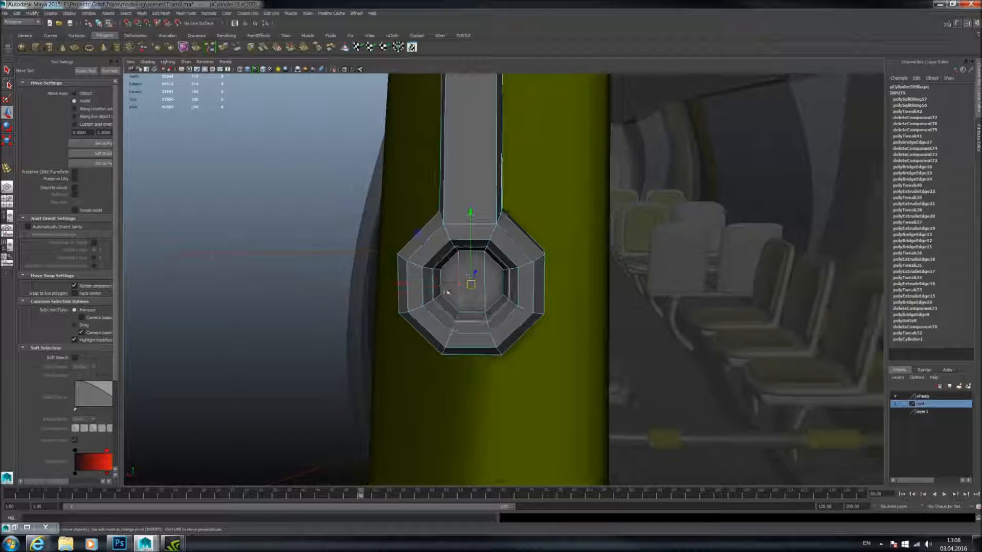
{"action": "left_click_drag", "start_coordinate": [402, 286], "coordinate": [493, 283], "text": "alt"}
{"action": "right_click_drag", "start_coordinate": [487, 275], "coordinate": [468, 299]}
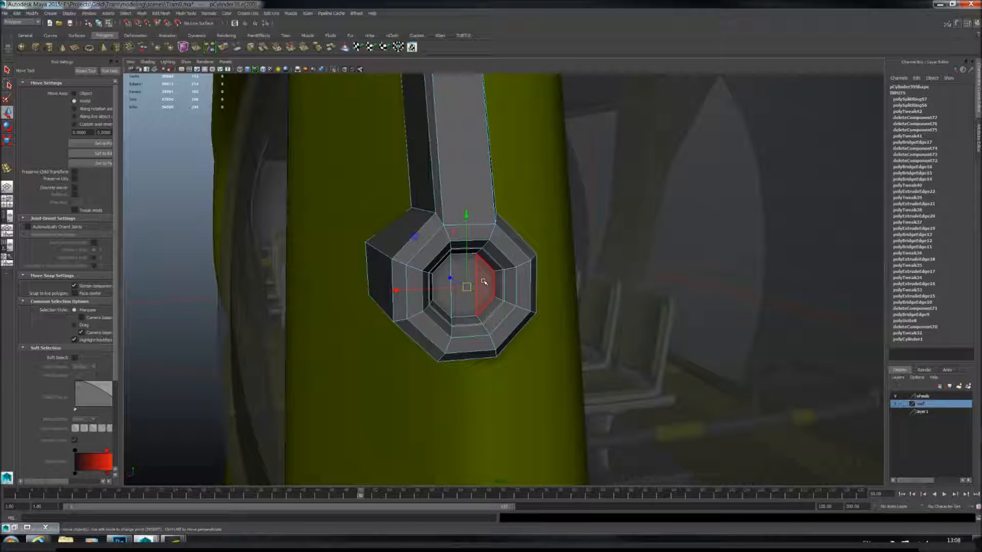
{"action": "left_click", "coordinate": [468, 272]}
{"action": "key", "text": "Delete"}
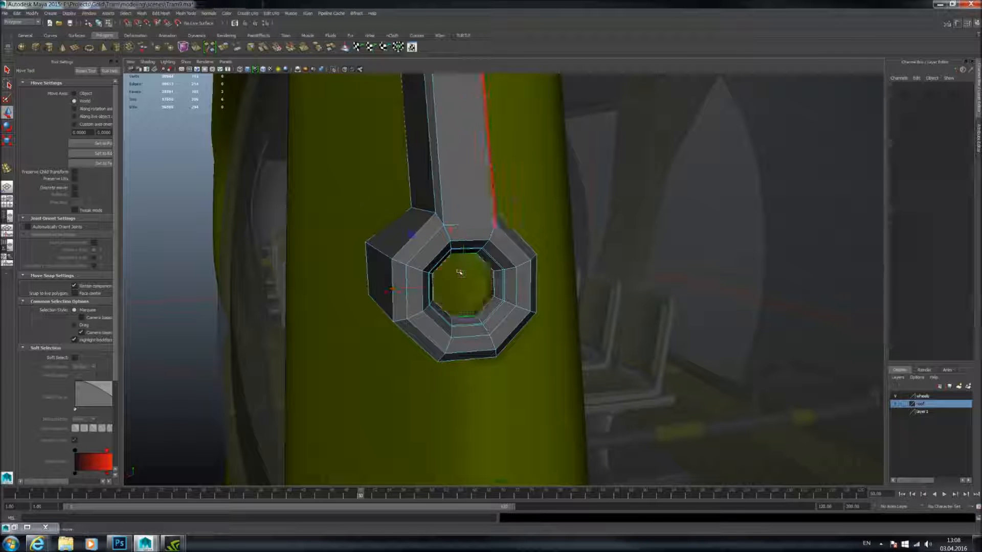
- Return the lamp housing to object mode and display it with smooth preview
{"action": "left_click_drag", "start_coordinate": [515, 271], "coordinate": [471, 271], "text": "alt"}
{"action": "scroll", "coordinate": [473, 268], "scroll_direction": "down", "scroll_amount": 4}
{"action": "right_click_drag", "start_coordinate": [484, 246], "coordinate": [501, 230]}
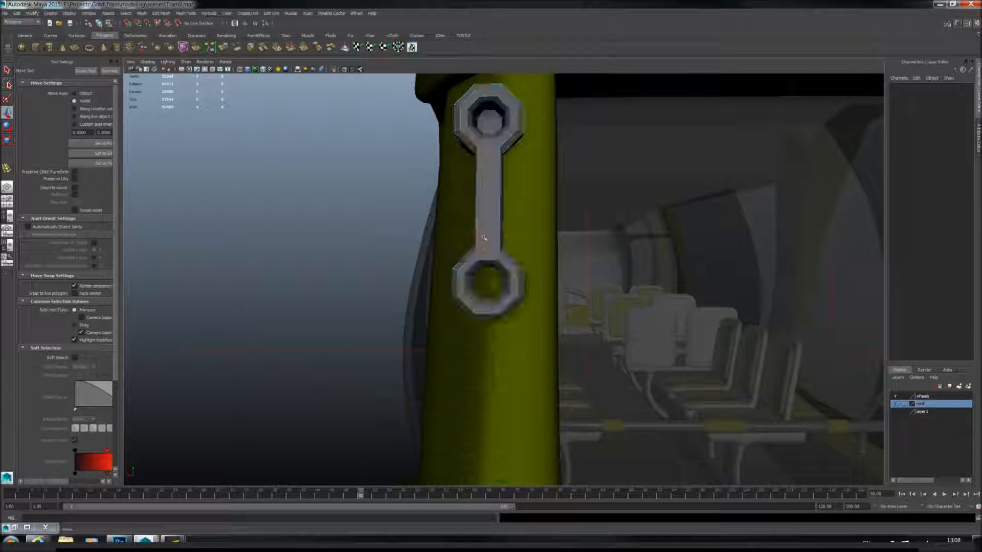
{"action": "left_click", "coordinate": [484, 238]}
{"action": "key", "text": "3"}
{"action": "scroll", "coordinate": [468, 246], "scroll_direction": "down", "scroll_amount": 4}
{"action": "left_click", "coordinate": [386, 231]}
{"action": "scroll", "coordinate": [385, 233], "scroll_direction": "down", "scroll_amount": 4}
{"action": "left_click_drag", "start_coordinate": [386, 233], "coordinate": [440, 233], "text": "alt"}
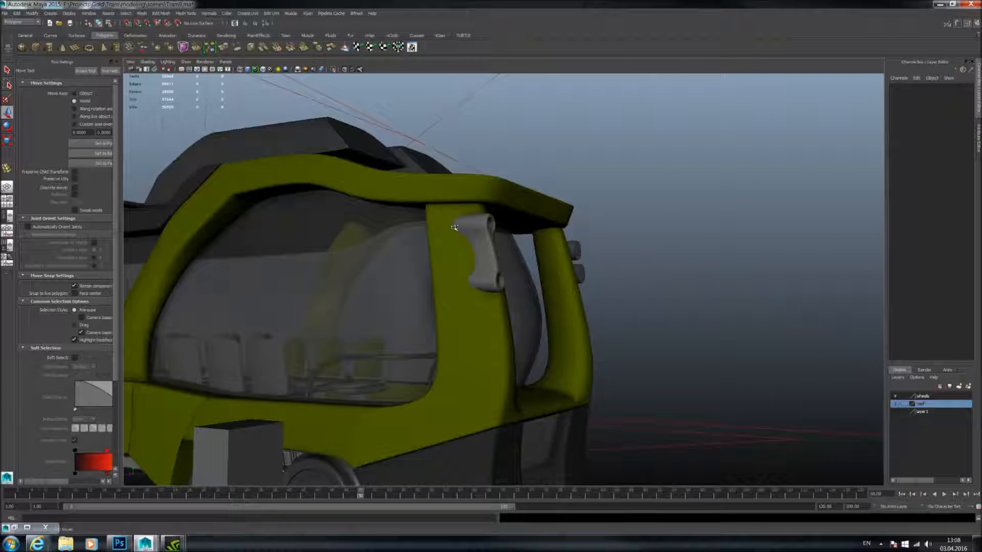
- Duplicate the bulb inside a headlight at the front of the tram
{"action": "scroll", "coordinate": [425, 234], "scroll_direction": "down", "scroll_amount": 4}
{"action": "middle_click_drag", "start_coordinate": [412, 234], "coordinate": [476, 239], "text": "alt"}
{"action": "left_click_drag", "start_coordinate": [475, 239], "coordinate": [536, 242], "text": "alt"}
{"action": "middle_click_drag", "start_coordinate": [659, 272], "coordinate": [849, 278], "text": "alt"}
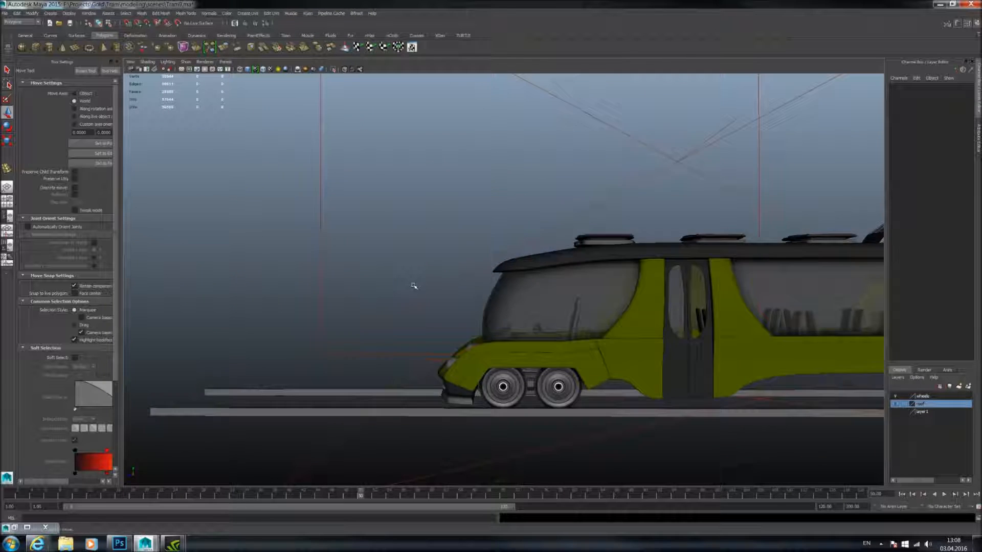
{"action": "middle_click_drag", "start_coordinate": [412, 285], "coordinate": [482, 256], "text": "alt"}
{"action": "left_click_drag", "start_coordinate": [482, 257], "coordinate": [527, 284], "text": "alt"}
{"action": "middle_click_drag", "start_coordinate": [526, 285], "coordinate": [493, 279], "text": "alt"}
{"action": "scroll", "coordinate": [493, 279], "scroll_direction": "up", "scroll_amount": 4}
{"action": "scroll", "coordinate": [493, 278], "scroll_direction": "up", "scroll_amount": 2}
{"action": "left_click_drag", "start_coordinate": [493, 279], "coordinate": [454, 281], "text": "alt"}
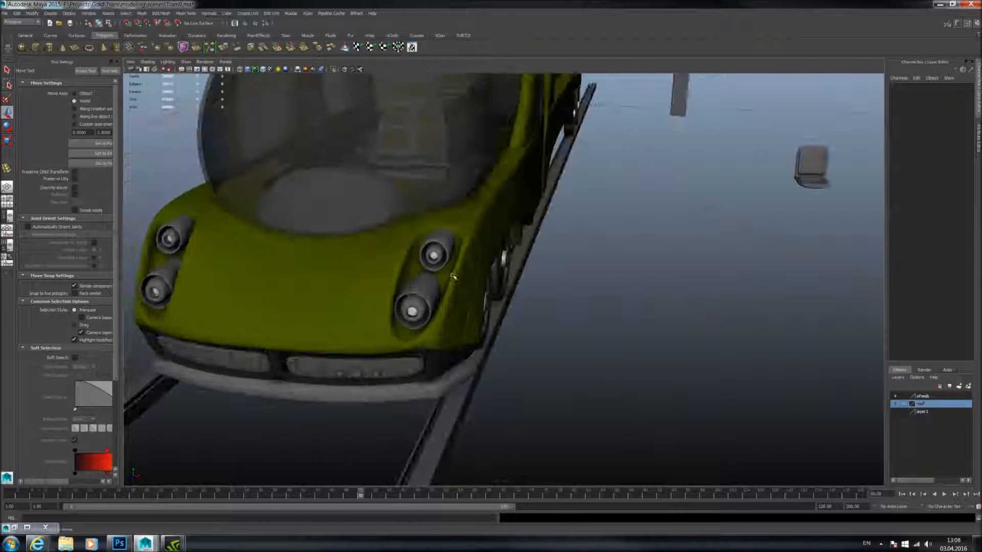
{"action": "middle_click_drag", "start_coordinate": [453, 281], "coordinate": [498, 237], "text": "alt"}
{"action": "scroll", "coordinate": [498, 237], "scroll_direction": "up", "scroll_amount": 5}
{"action": "left_click", "coordinate": [422, 237]}
{"action": "left_click_drag", "start_coordinate": [504, 229], "coordinate": [468, 240], "text": "alt"}
{"action": "scroll", "coordinate": [468, 240], "scroll_direction": "down", "scroll_amount": 4}
{"action": "key", "text": "ctrl+d"}
- Move the duplicated bulb along Z from the front to the rear end of the tram
{"action": "scroll", "coordinate": [544, 241], "scroll_direction": "down", "scroll_amount": 3}
{"action": "left_click_drag", "start_coordinate": [550, 241], "coordinate": [476, 228], "text": "alt"}
{"action": "middle_click_drag", "start_coordinate": [476, 228], "coordinate": [284, 258], "text": "alt"}
{"action": "left_click_drag", "start_coordinate": [232, 331], "coordinate": [603, 273]}
{"action": "left_click_drag", "start_coordinate": [542, 261], "coordinate": [525, 260], "text": "alt"}
{"action": "middle_click_drag", "start_coordinate": [524, 260], "coordinate": [294, 282], "text": "alt"}
{"action": "middle_click_drag", "start_coordinate": [468, 281], "coordinate": [605, 277]}
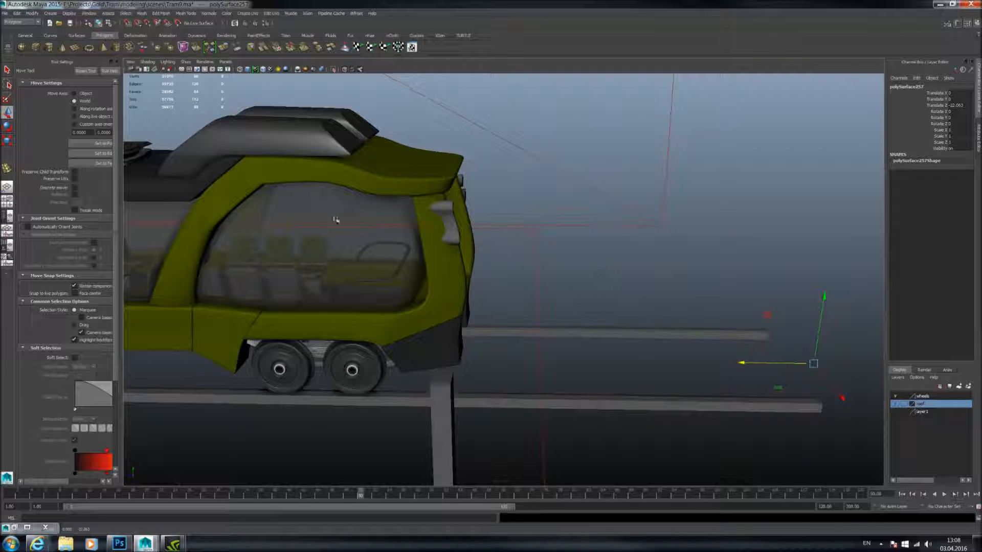
- Center the copied bulb's pivot and move it along Z to about -24.8, behind the rear of the tram
{"action": "left_click", "coordinate": [33, 14]}
{"action": "left_click", "coordinate": [48, 80]}
{"action": "middle_click_drag", "start_coordinate": [399, 269], "coordinate": [452, 240]}
{"action": "left_click_drag", "start_coordinate": [485, 245], "coordinate": [445, 232], "text": "alt"}
{"action": "scroll", "coordinate": [445, 233], "scroll_direction": "up", "scroll_amount": 3}
{"action": "middle_click_drag", "start_coordinate": [445, 232], "coordinate": [440, 322], "text": "alt"}
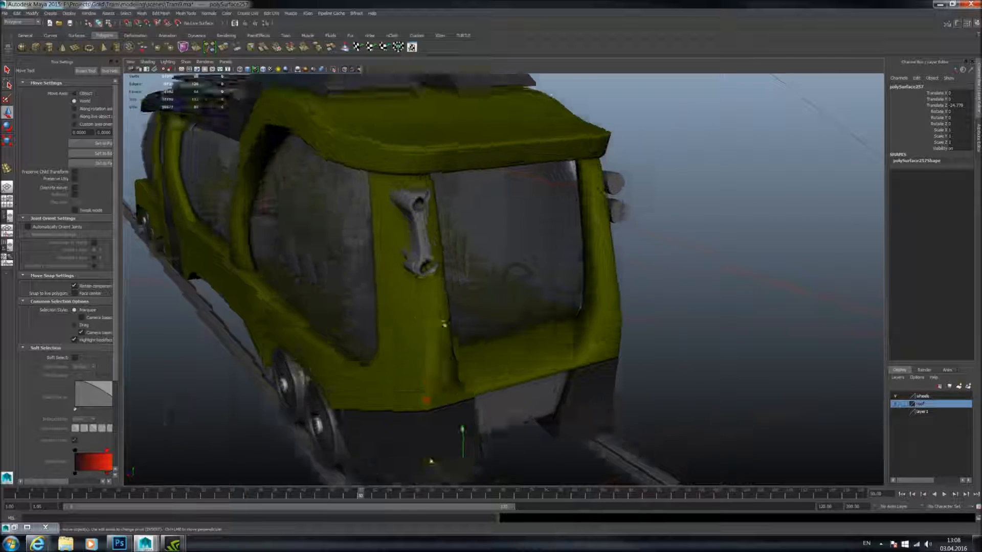
- Raise the copied bulb along Y to about 3.5, level with the upper rear lamp
{"action": "left_click_drag", "start_coordinate": [440, 322], "coordinate": [506, 327], "text": "alt"}
{"action": "left_click_drag", "start_coordinate": [513, 440], "coordinate": [522, 97]}
{"action": "left_click_drag", "start_coordinate": [519, 192], "coordinate": [572, 250], "text": "alt"}
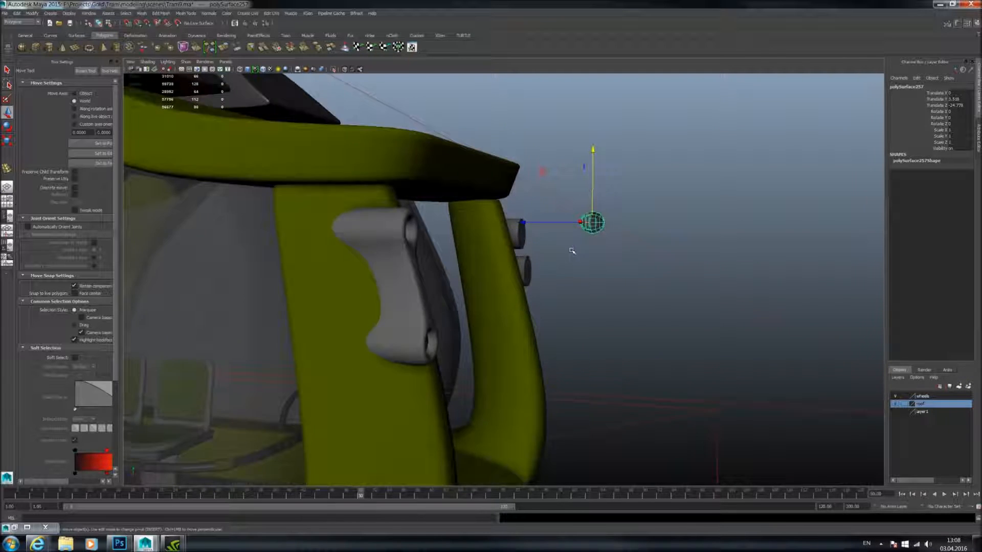
- Move the copied bulb along Z to about -23.9 and set its Rotate Y to 180
{"action": "scroll", "coordinate": [572, 250], "scroll_direction": "up", "scroll_amount": 3}
{"action": "middle_click_drag", "start_coordinate": [592, 233], "coordinate": [661, 273], "text": "alt"}
{"action": "left_click_drag", "start_coordinate": [642, 230], "coordinate": [456, 273]}
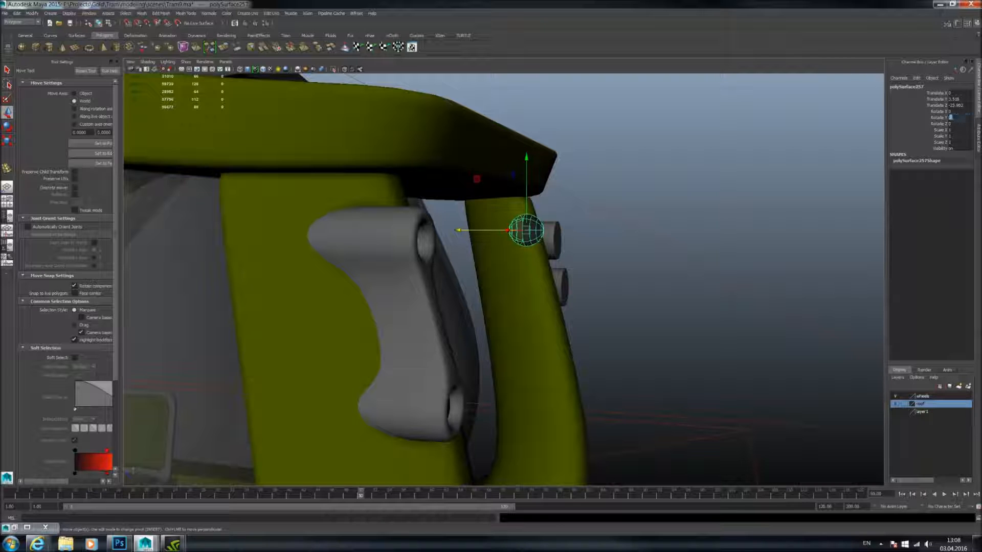
{"action": "key", "text": "Return"}
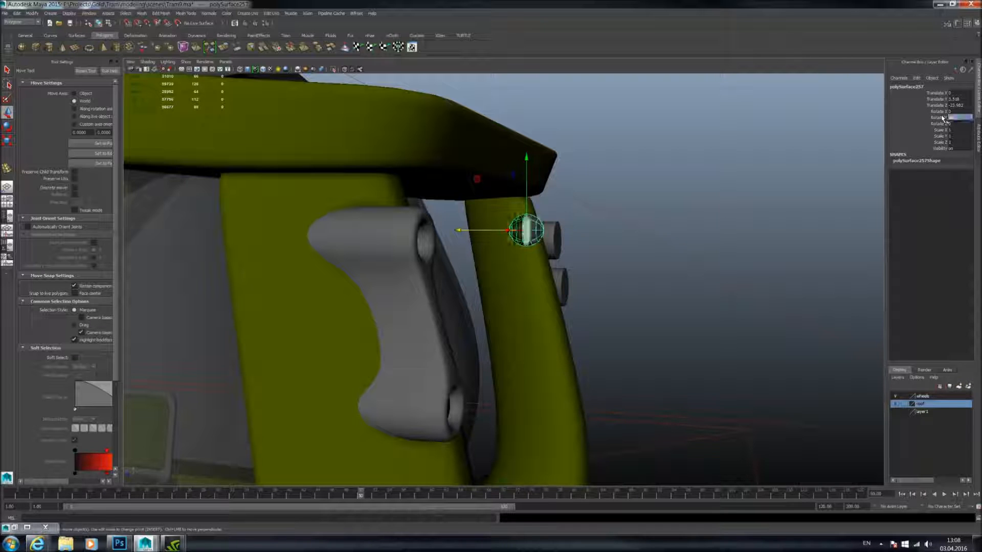
- Place the bulb over the housing's upper lamp opening by moving it along Z and X and lowering it to about Y 3.47
{"action": "left_click_drag", "start_coordinate": [461, 232], "coordinate": [348, 232]}
{"action": "left_click_drag", "start_coordinate": [468, 201], "coordinate": [454, 168], "text": "alt"}
{"action": "left_click_drag", "start_coordinate": [311, 168], "coordinate": [367, 179]}
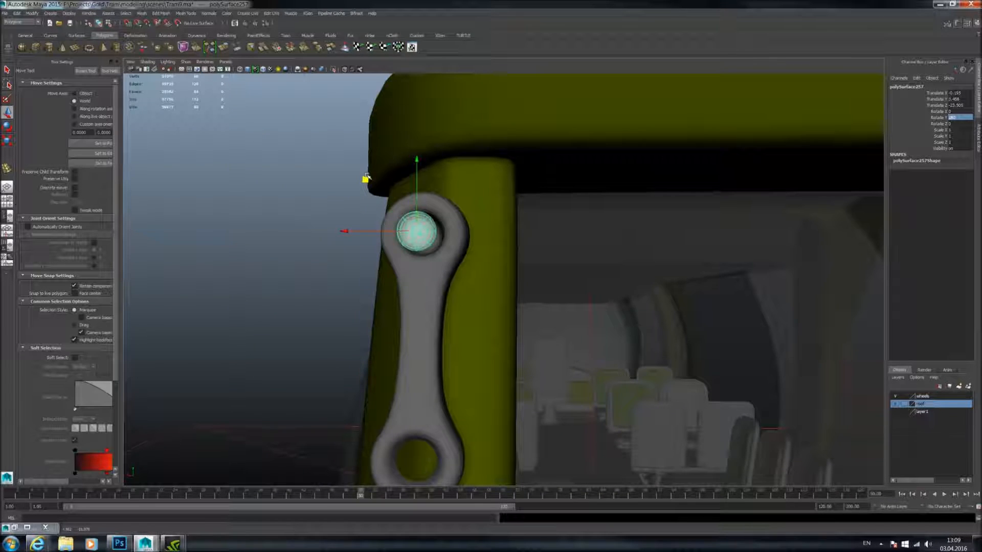
- Compare the bulb with the housing wireframe in the orthographic view and center it in the upper ring at about X -0.201
{"action": "key", "text": "space"}
{"action": "key", "text": "space"}
{"action": "key", "text": "f"}
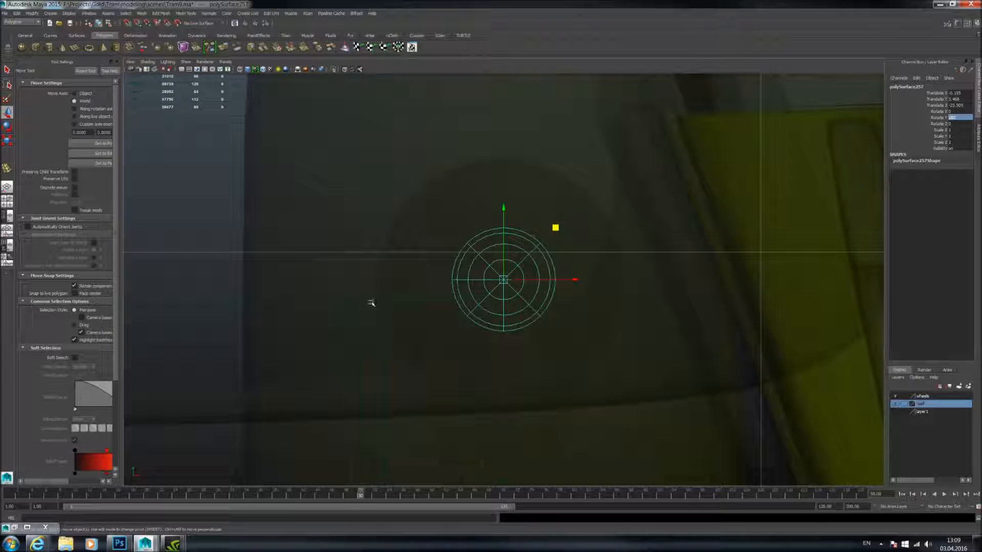
{"action": "scroll", "coordinate": [500, 265], "scroll_direction": "up", "scroll_amount": 4}
{"action": "key", "text": "ctrl+z"}
{"action": "left_click", "coordinate": [472, 172]}
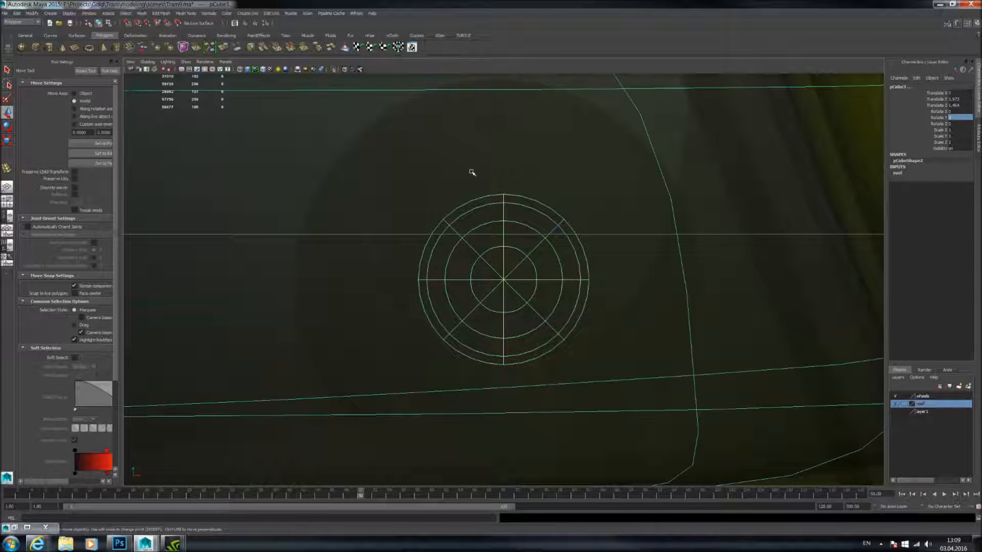
{"action": "key", "text": "ctrl+z"}
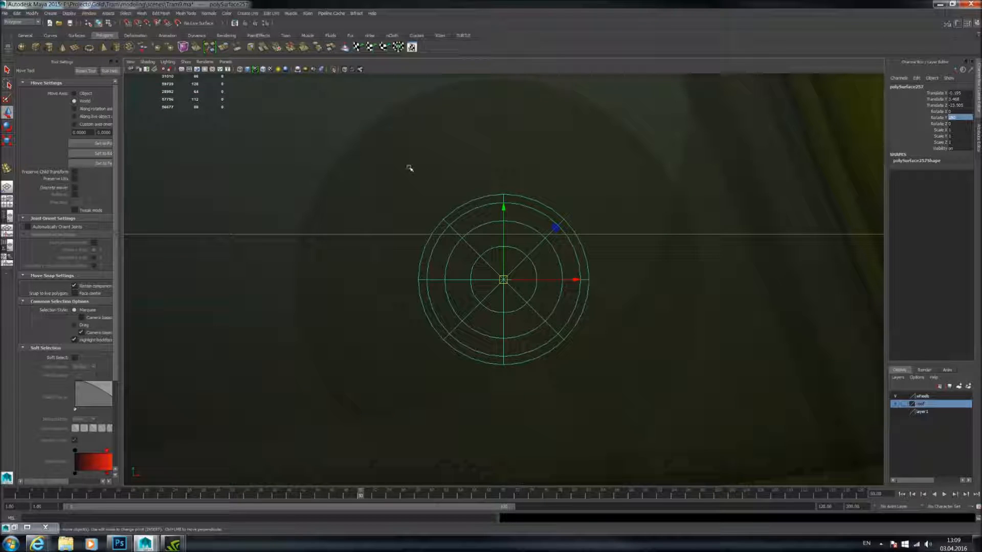
{"action": "left_click_drag", "start_coordinate": [403, 162], "coordinate": [414, 173], "text": "shift"}
{"action": "left_click", "coordinate": [229, 166], "text": "shift"}
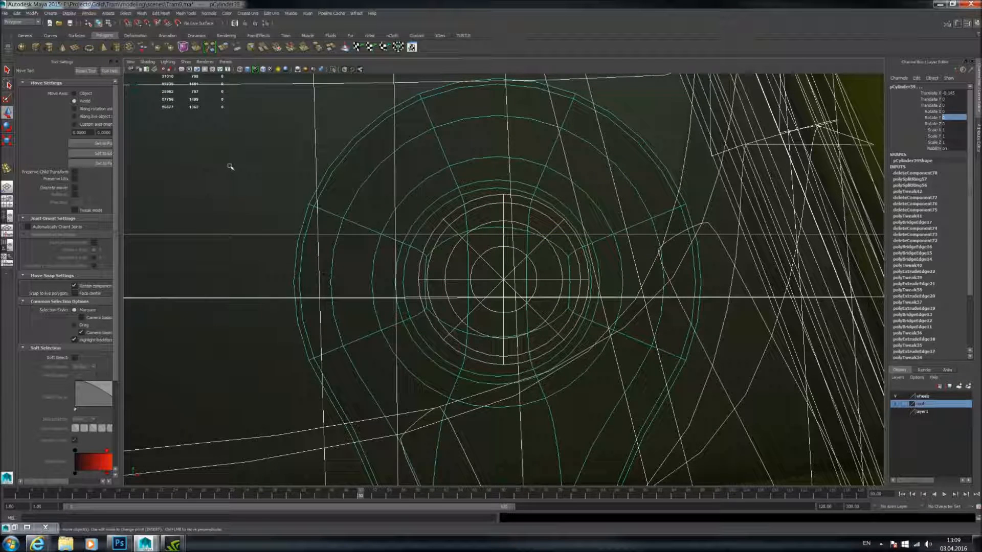
{"action": "left_click", "coordinate": [228, 218], "text": "shift"}
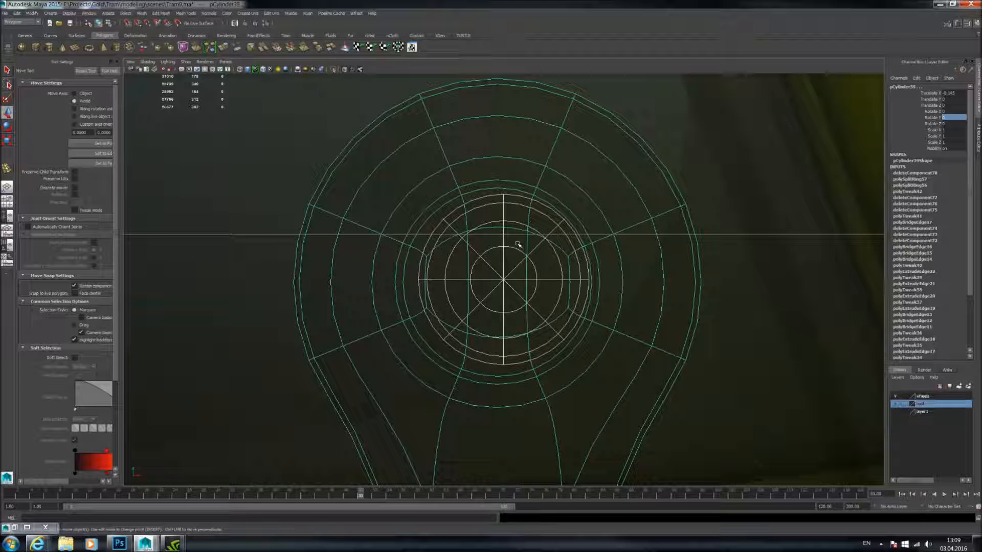
{"action": "left_click", "coordinate": [623, 218], "text": "shift"}
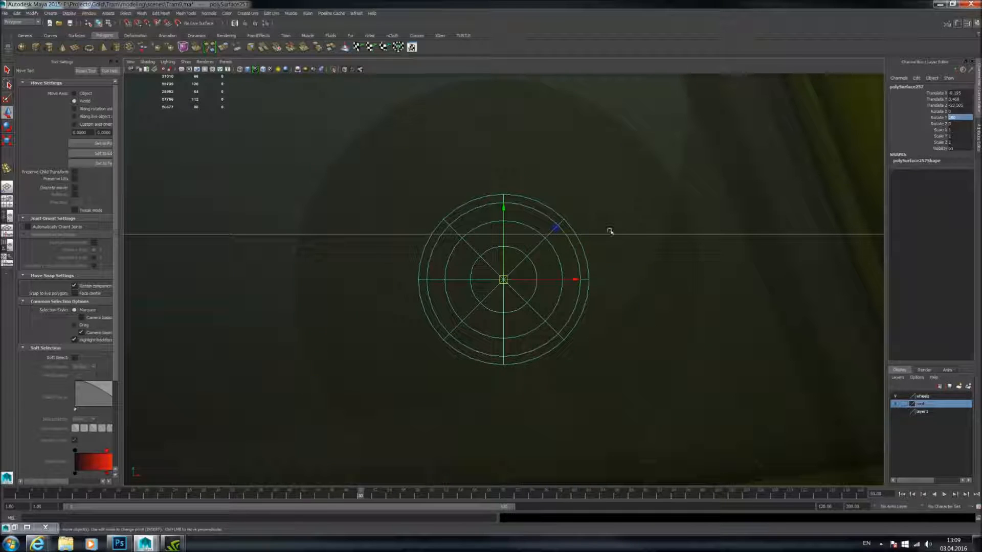
{"action": "left_click_drag", "start_coordinate": [576, 279], "coordinate": [569, 280]}
- Push the bulb along Z into the upper opening of the lamp housing, to about -23.37
{"action": "key", "text": "space"}
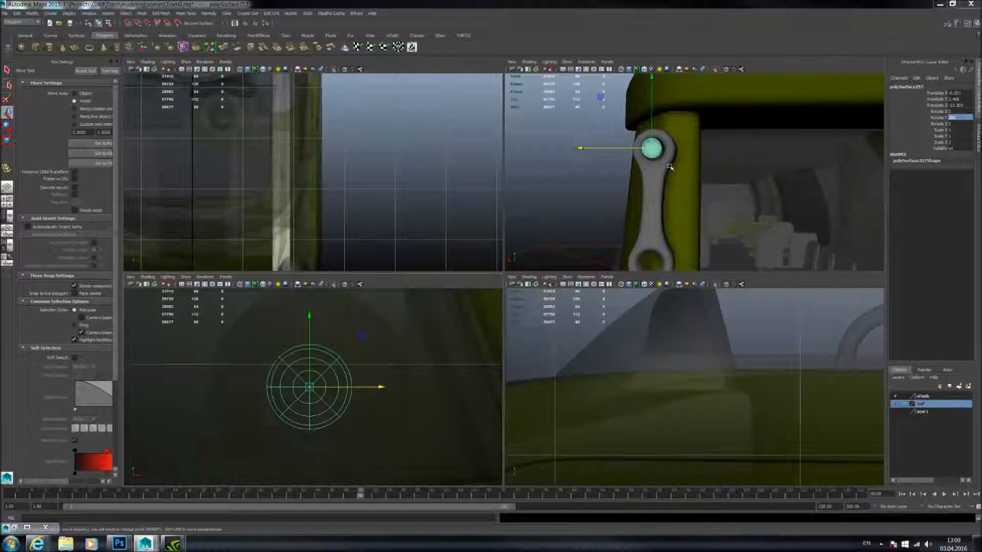
{"action": "key", "text": "space"}
{"action": "left_click_drag", "start_coordinate": [613, 184], "coordinate": [701, 188], "text": "alt"}
{"action": "left_click_drag", "start_coordinate": [360, 217], "coordinate": [189, 223]}
{"action": "right_click_drag", "start_coordinate": [395, 274], "coordinate": [476, 278], "text": "alt"}
{"action": "left_click_drag", "start_coordinate": [389, 280], "coordinate": [609, 281], "text": "alt"}
{"action": "right_click_drag", "start_coordinate": [440, 266], "coordinate": [511, 226], "text": "alt"}
- Isolate the lamp housing, delete the inner faces at its upper end, and return to object selection with the whole tram shown
{"action": "left_click", "coordinate": [495, 222]}
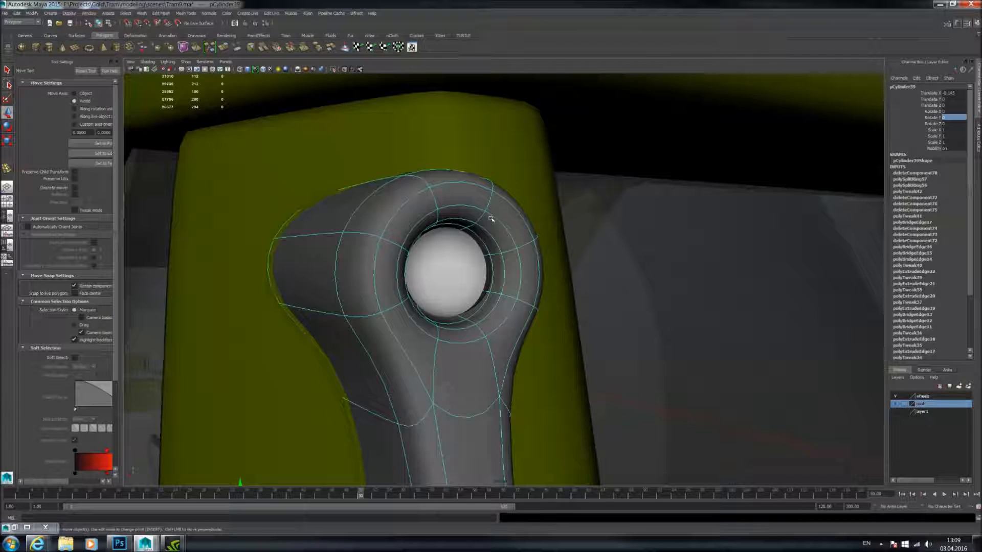
{"action": "left_click", "coordinate": [333, 70]}
{"action": "left_click_drag", "start_coordinate": [496, 239], "coordinate": [466, 241], "text": "alt"}
{"action": "right_click_drag", "start_coordinate": [467, 241], "coordinate": [464, 260]}
{"action": "mouse_move", "coordinate": [436, 277]}
{"action": "left_mouse_down"}
{"action": "mouse_move", "coordinate": [616, 281]}
{"action": "mouse_move", "coordinate": [396, 203]}
{"action": "left_mouse_up"}
{"action": "key", "text": "Delete"}
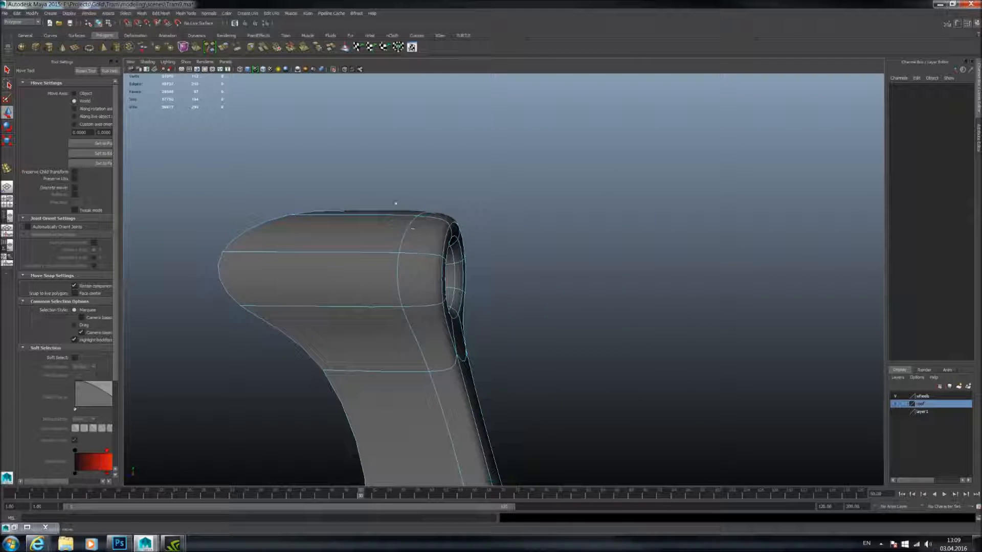
{"action": "left_click", "coordinate": [335, 69]}
{"action": "left_click_drag", "start_coordinate": [482, 154], "coordinate": [358, 176], "text": "alt"}
{"action": "right_click_drag", "start_coordinate": [460, 216], "coordinate": [512, 189]}
{"action": "left_click", "coordinate": [561, 208]}
{"action": "left_click", "coordinate": [477, 227]}
{"action": "left_click", "coordinate": [282, 237]}
- Duplicate the bulb seated in the upper opening of the rear lamp housing
{"action": "left_click_drag", "start_coordinate": [290, 237], "coordinate": [474, 246], "text": "alt"}
{"action": "scroll", "coordinate": [327, 239], "scroll_direction": "down", "scroll_amount": 6}
{"action": "middle_click_drag", "start_coordinate": [474, 248], "coordinate": [477, 202], "text": "alt"}
{"action": "scroll", "coordinate": [478, 202], "scroll_direction": "up", "scroll_amount": 3}
{"action": "scroll", "coordinate": [478, 215], "scroll_direction": "up", "scroll_amount": 4}
{"action": "left_click_drag", "start_coordinate": [480, 243], "coordinate": [459, 245], "text": "alt"}
{"action": "left_click", "coordinate": [462, 229]}
{"action": "left_click_drag", "start_coordinate": [555, 230], "coordinate": [527, 219], "text": "alt"}
{"action": "left_click_drag", "start_coordinate": [510, 149], "coordinate": [509, 151]}
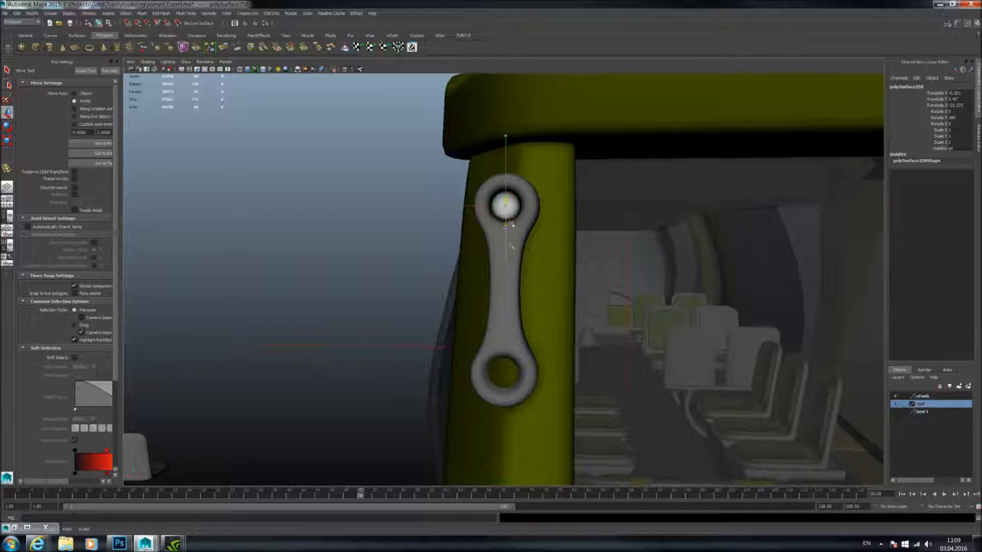
- Lower the bulb copy along Y to about 2.65 and shift it along Z into the housing's lower opening
{"action": "left_click_drag", "start_coordinate": [516, 298], "coordinate": [615, 321], "text": "alt"}
{"action": "middle_click_drag", "start_coordinate": [616, 320], "coordinate": [577, 277], "text": "alt"}
{"action": "scroll", "coordinate": [577, 276], "scroll_direction": "up", "scroll_amount": 4}
{"action": "left_click_drag", "start_coordinate": [576, 276], "coordinate": [487, 240], "text": "alt"}
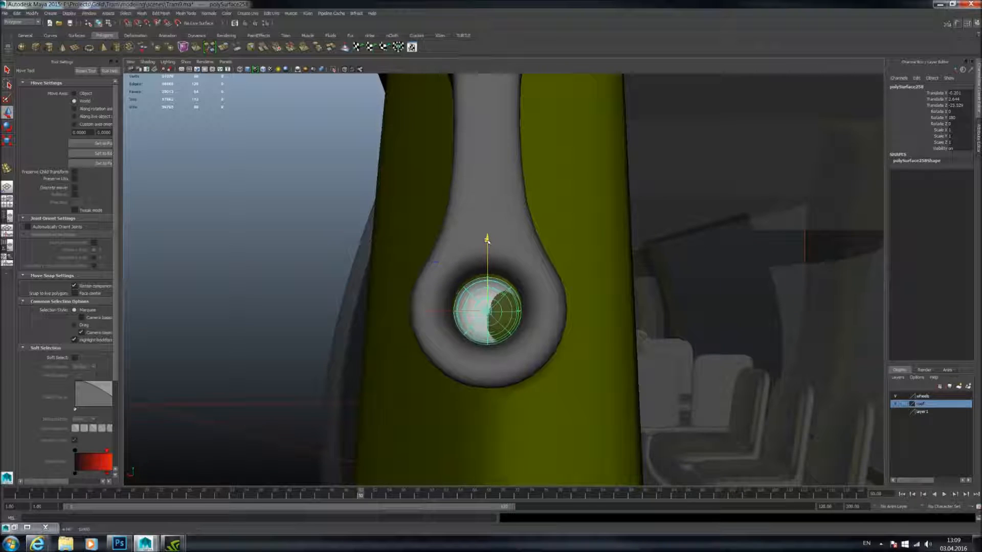
{"action": "left_click_drag", "start_coordinate": [487, 238], "coordinate": [543, 247], "text": "alt"}
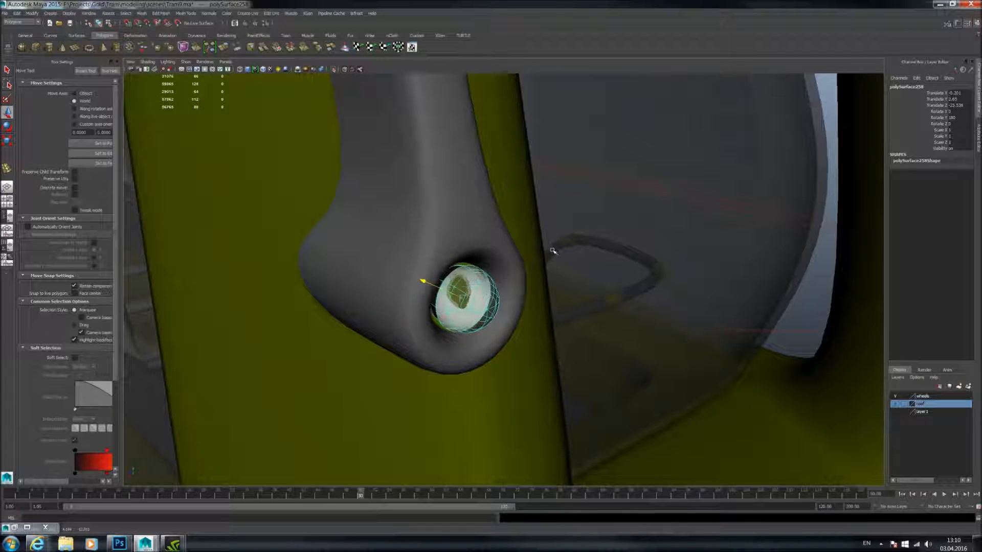
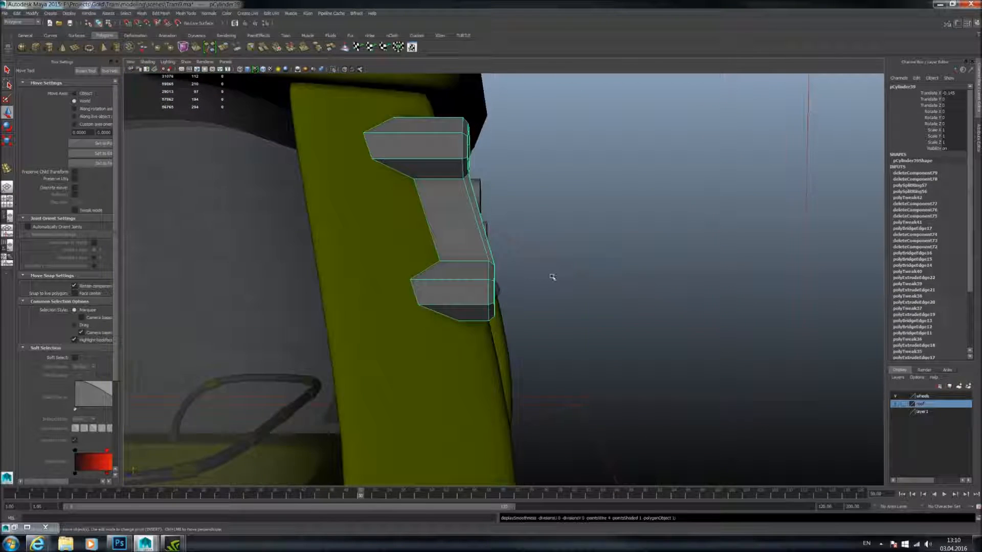
- Select the vertices of the unsmoothed housing's lower end and adjust them along Z around the lower bulb
{"action": "right_click_drag", "start_coordinate": [553, 276], "coordinate": [451, 274], "text": "alt"}
{"action": "left_click_drag", "start_coordinate": [481, 271], "coordinate": [533, 321], "text": "alt"}
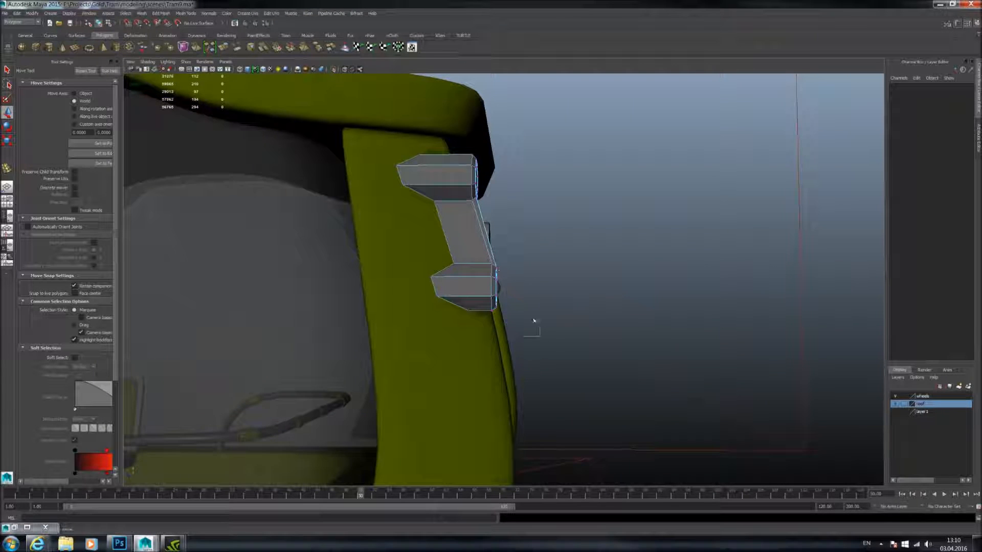
{"action": "left_click_drag", "start_coordinate": [485, 252], "coordinate": [484, 250]}
{"action": "left_click_drag", "start_coordinate": [514, 256], "coordinate": [353, 265], "text": "alt"}
{"action": "right_click_drag", "start_coordinate": [353, 265], "coordinate": [491, 292], "text": "alt"}
{"action": "left_click_drag", "start_coordinate": [491, 292], "coordinate": [545, 321], "text": "alt"}
{"action": "left_click_drag", "start_coordinate": [605, 301], "coordinate": [635, 312]}
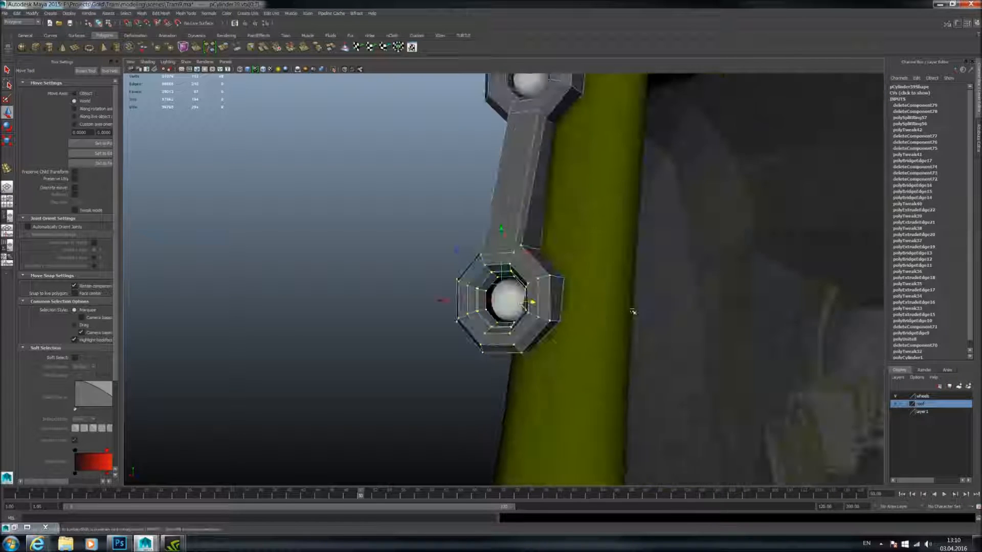
- Shift the inner edge loop of the lower opening along Z and restore the housing's smooth preview
{"action": "mouse_move", "coordinate": [506, 310]}
{"action": "left_mouse_down", "text": "alt"}
{"action": "mouse_move", "coordinate": [526, 316]}
{"action": "mouse_move", "coordinate": [500, 325]}
{"action": "left_mouse_up", "text": "alt"}
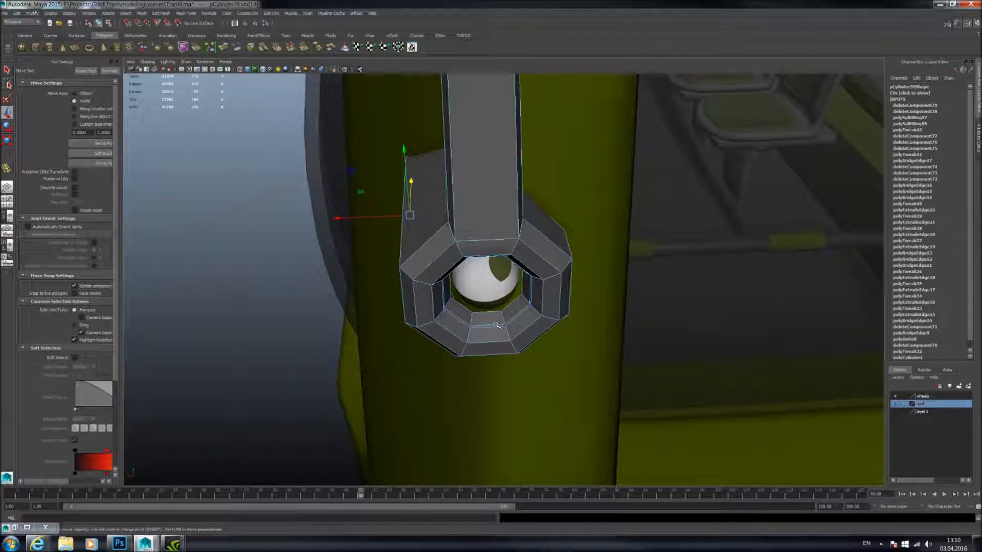
{"action": "scroll", "coordinate": [486, 330], "scroll_direction": "up", "scroll_amount": 4}
{"action": "right_click_drag", "start_coordinate": [462, 333], "coordinate": [463, 309]}
{"action": "double_click", "coordinate": [471, 331]}
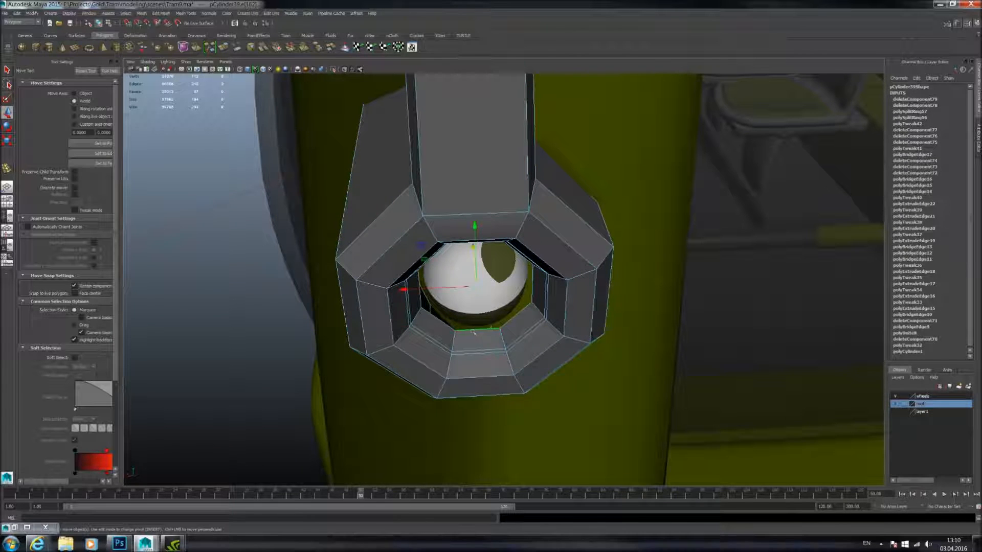
{"action": "left_click_drag", "start_coordinate": [471, 332], "coordinate": [443, 310], "text": "alt"}
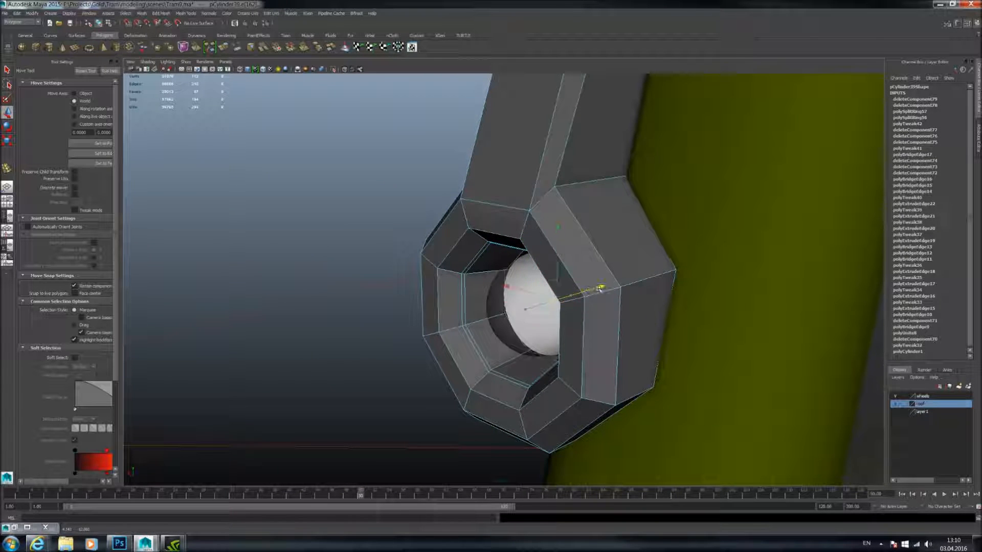
{"action": "left_click_drag", "start_coordinate": [598, 290], "coordinate": [600, 290]}
{"action": "left_click_drag", "start_coordinate": [588, 292], "coordinate": [642, 299], "text": "alt"}
{"action": "right_click_drag", "start_coordinate": [539, 320], "coordinate": [563, 299]}
{"action": "left_click", "coordinate": [506, 310]}
{"action": "left_click_drag", "start_coordinate": [507, 308], "coordinate": [537, 262], "text": "alt"}
{"action": "left_click", "coordinate": [537, 262]}
{"action": "key", "text": "3"}
- Scale the lower bulb uniformly to about 1.127 and adjust its depth in the opening along Z
{"action": "left_click", "coordinate": [496, 298]}
{"action": "left_click_drag", "start_coordinate": [497, 298], "coordinate": [370, 325], "text": "alt"}
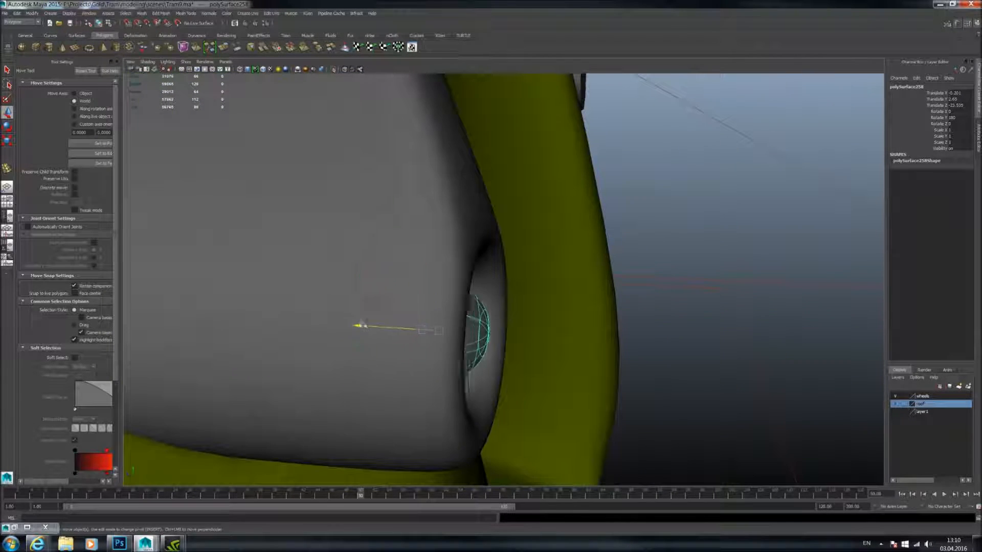
{"action": "left_click_drag", "start_coordinate": [448, 319], "coordinate": [317, 268], "text": "alt"}
{"action": "key", "text": "r"}
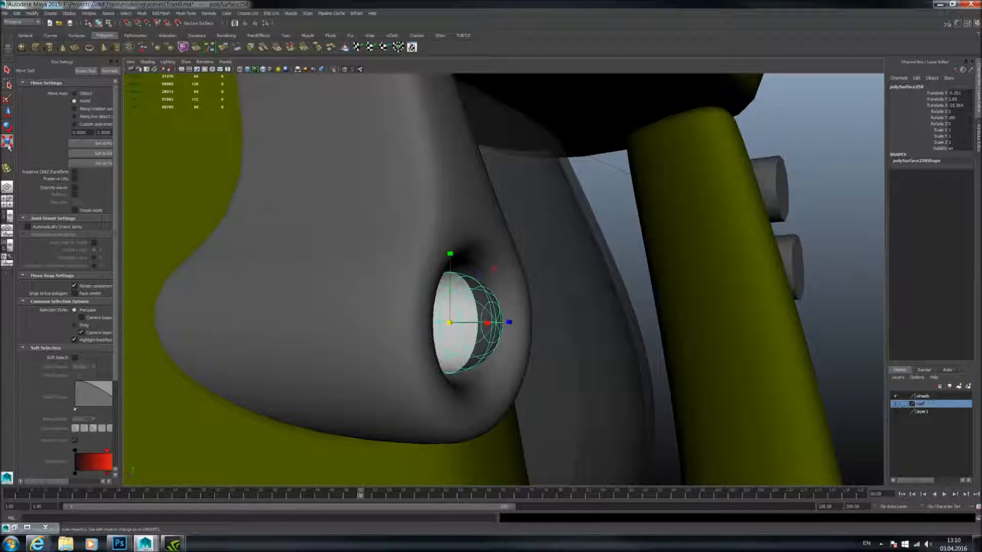
{"action": "left_click_drag", "start_coordinate": [461, 323], "coordinate": [379, 313], "text": "alt"}
{"action": "key", "text": "w"}
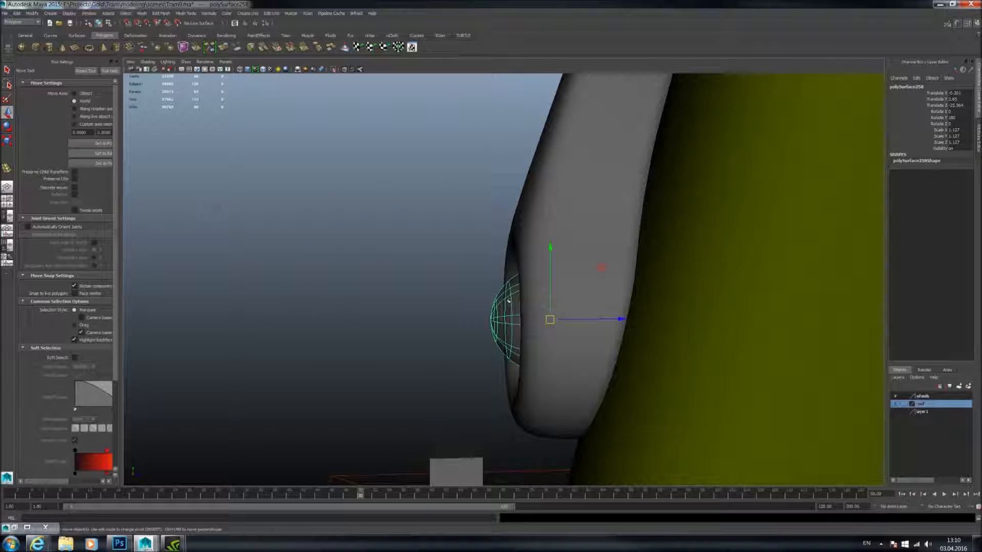
{"action": "left_click_drag", "start_coordinate": [616, 320], "coordinate": [616, 321]}
- Examine the rear lamp housing and its two bulbs from several angles and distances
{"action": "left_click_drag", "start_coordinate": [534, 292], "coordinate": [619, 280], "text": "alt"}
{"action": "scroll", "coordinate": [341, 261], "scroll_direction": "down", "scroll_amount": 8}
{"action": "left_click", "coordinate": [340, 224]}
{"action": "left_click_drag", "start_coordinate": [410, 225], "coordinate": [484, 252], "text": "alt"}
{"action": "scroll", "coordinate": [467, 256], "scroll_direction": "down", "scroll_amount": 5}
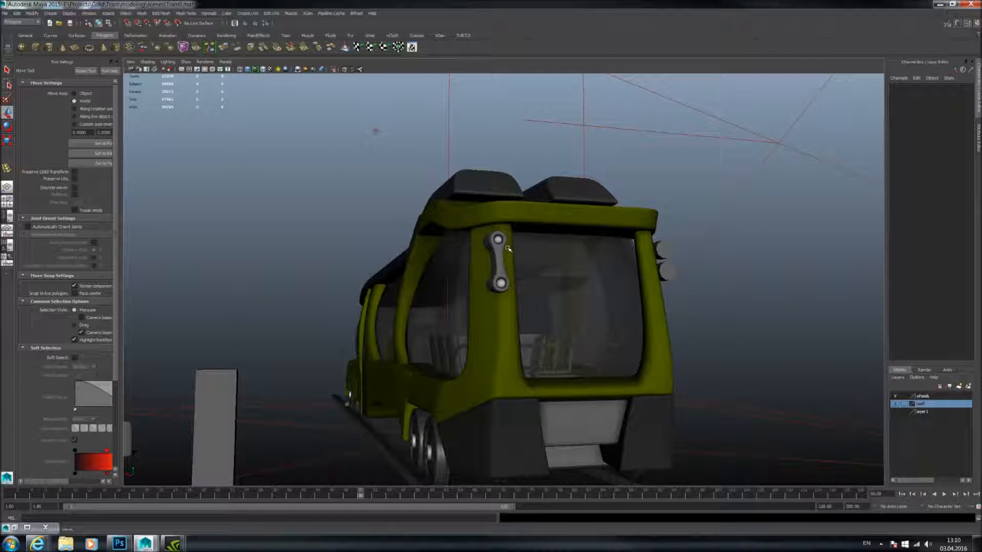
{"action": "left_click_drag", "start_coordinate": [513, 250], "coordinate": [478, 234], "text": "alt"}
{"action": "scroll", "coordinate": [561, 278], "scroll_direction": "up", "scroll_amount": 5}
{"action": "left_click", "coordinate": [478, 234]}
{"action": "scroll", "coordinate": [478, 234], "scroll_direction": "down", "scroll_amount": 5}
{"action": "left_click_drag", "start_coordinate": [520, 278], "coordinate": [504, 242], "text": "alt"}
{"action": "left_click", "coordinate": [562, 256]}
- Lengthen the lamp housing by moving its lower-end vertices far down the pillar and offsetting them along Z to follow its slope
{"action": "left_click", "coordinate": [503, 242]}
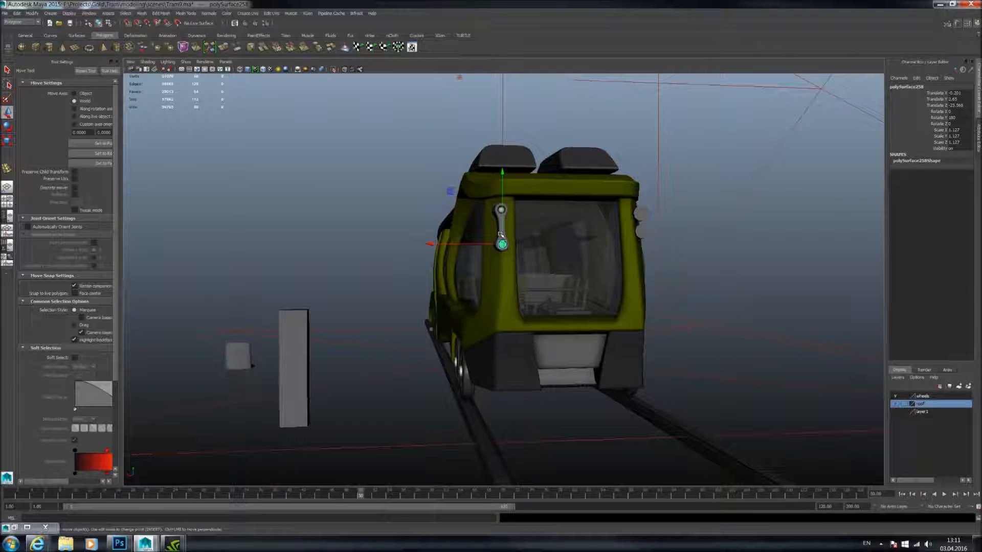
{"action": "left_click", "coordinate": [501, 230], "text": "shift"}
{"action": "right_click_drag", "start_coordinate": [502, 234], "coordinate": [455, 234]}
{"action": "left_click_drag", "start_coordinate": [449, 231], "coordinate": [541, 275]}
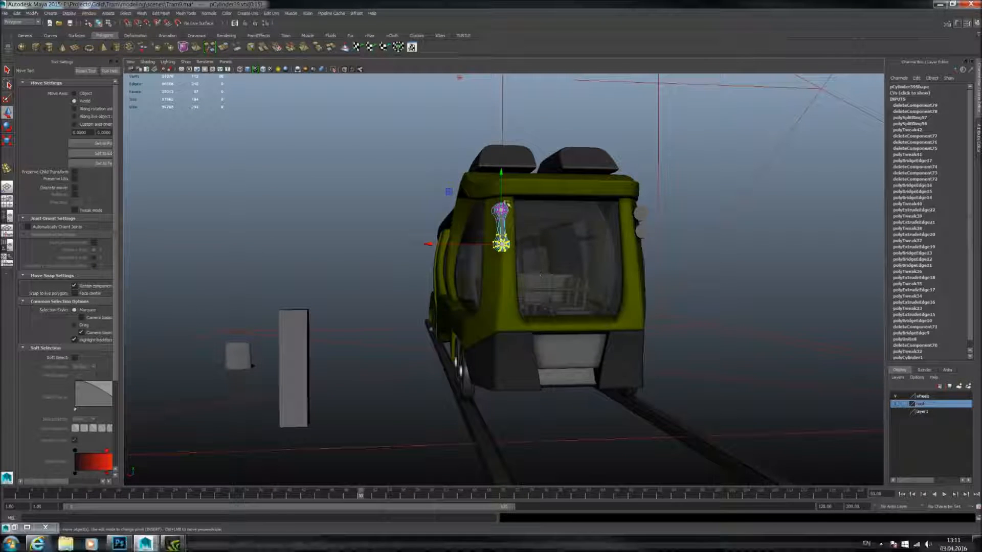
{"action": "left_click_drag", "start_coordinate": [510, 238], "coordinate": [493, 294], "text": "alt"}
{"action": "scroll", "coordinate": [493, 293], "scroll_direction": "up", "scroll_amount": 8}
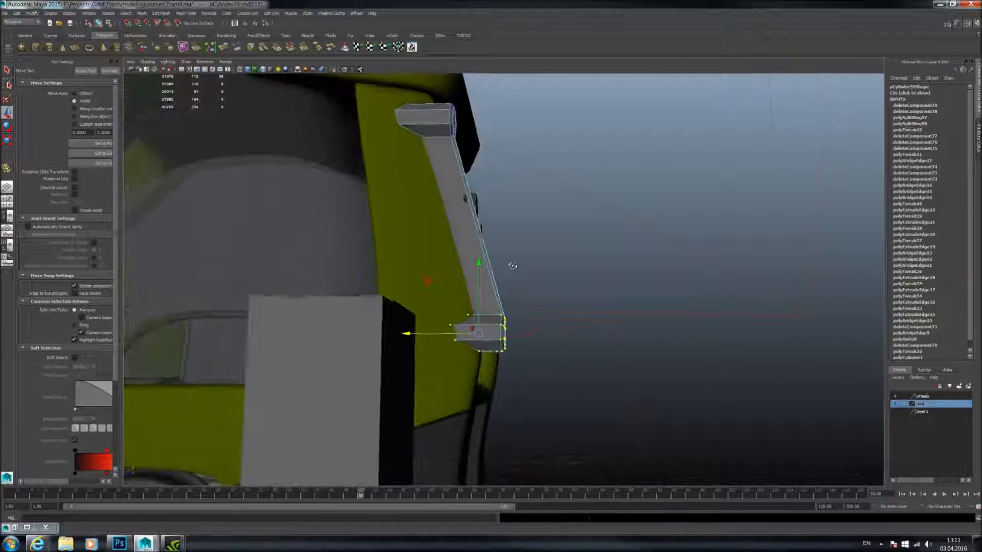
{"action": "left_click_drag", "start_coordinate": [513, 265], "coordinate": [511, 260], "text": "alt"}
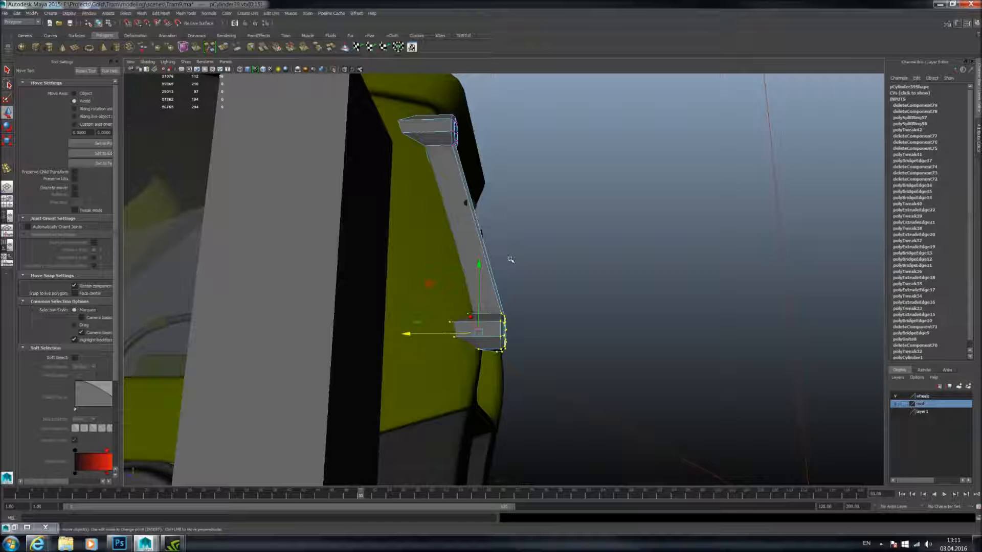
{"action": "left_click_drag", "start_coordinate": [512, 255], "coordinate": [509, 225], "text": "alt"}
{"action": "scroll", "coordinate": [467, 257], "scroll_direction": "down", "scroll_amount": 5}
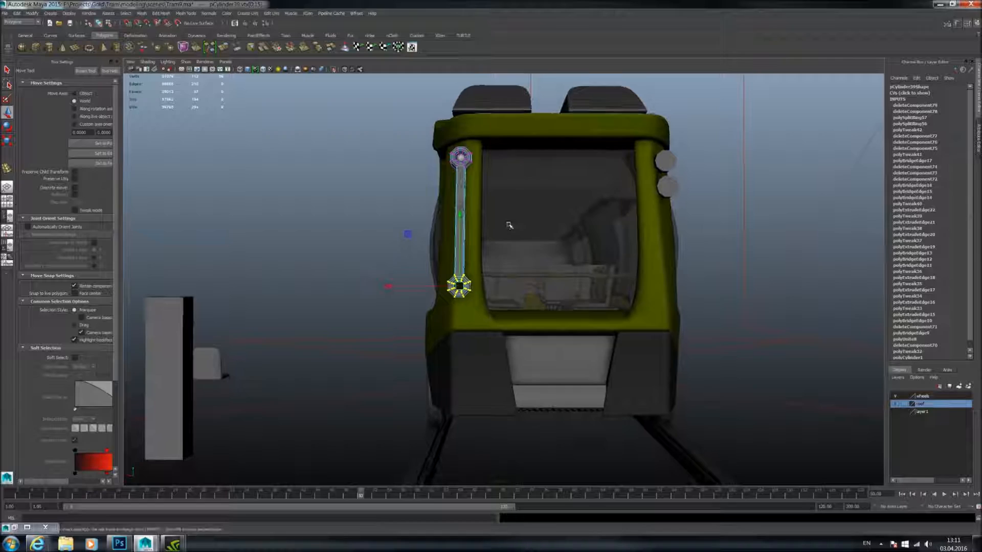
{"action": "middle_click_drag", "start_coordinate": [509, 225], "coordinate": [500, 256], "text": "alt"}
{"action": "left_click_drag", "start_coordinate": [500, 256], "coordinate": [544, 255], "text": "alt"}
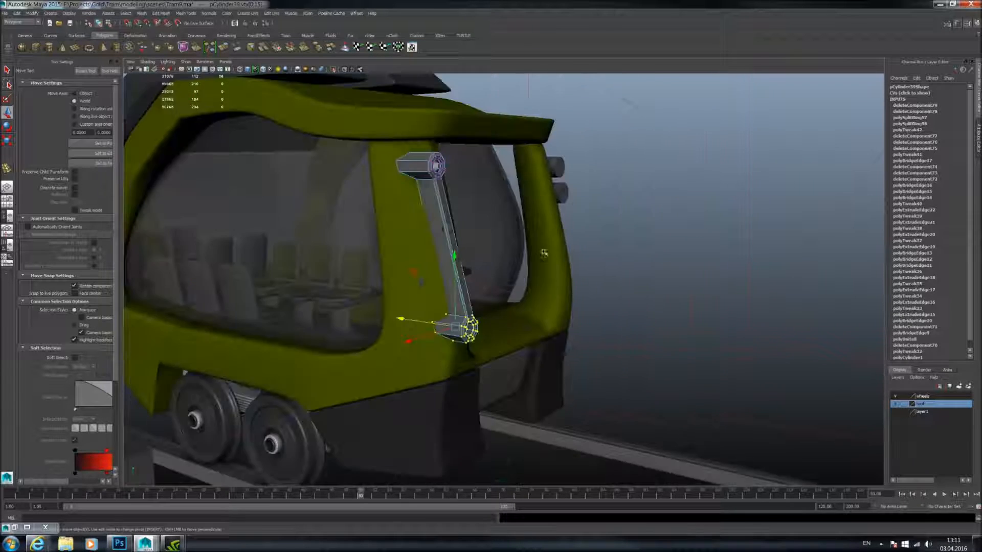
- Pull the back vertices on the side of the housing's lower end along Z onto the pillar surface
{"action": "middle_click_drag", "start_coordinate": [467, 243], "coordinate": [491, 270], "text": "alt"}
{"action": "scroll", "coordinate": [491, 270], "scroll_direction": "up", "scroll_amount": 4}
{"action": "key", "text": "1"}
{"action": "left_click_drag", "start_coordinate": [495, 281], "coordinate": [451, 260], "text": "alt"}
{"action": "left_click_drag", "start_coordinate": [562, 252], "coordinate": [596, 281], "text": "alt"}
{"action": "left_click_drag", "start_coordinate": [523, 233], "coordinate": [568, 256], "text": "alt"}
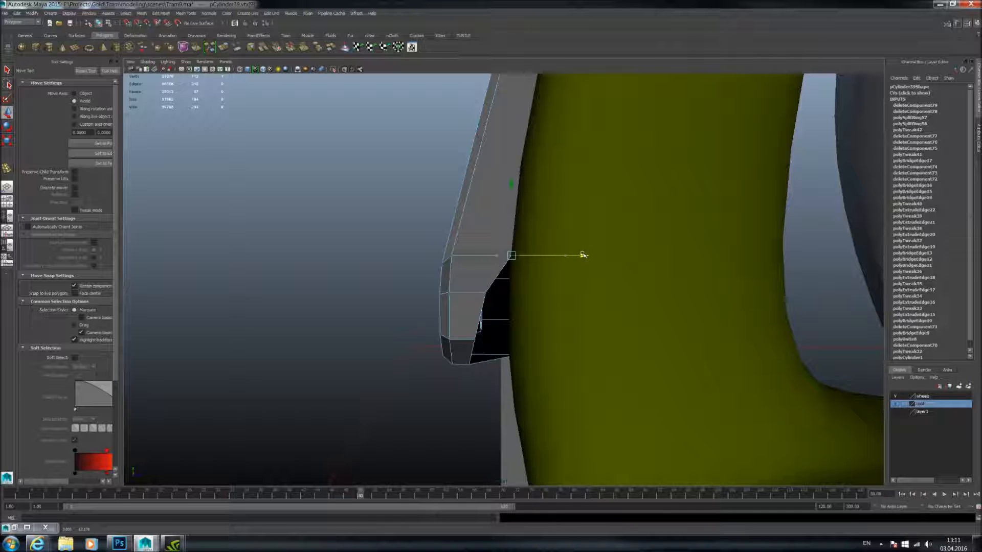
{"action": "left_click", "coordinate": [486, 291]}
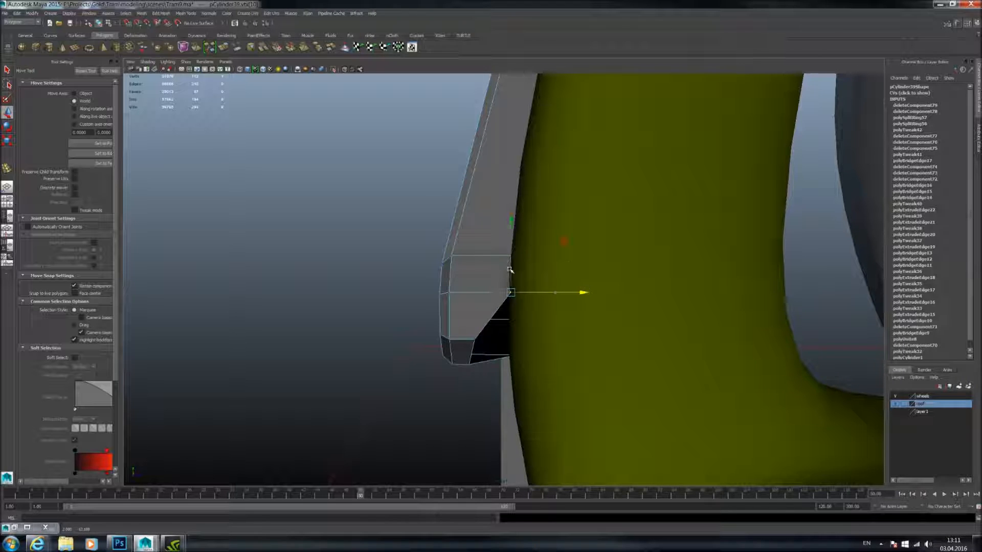
{"action": "left_click_drag", "start_coordinate": [473, 341], "coordinate": [553, 358], "text": "alt"}
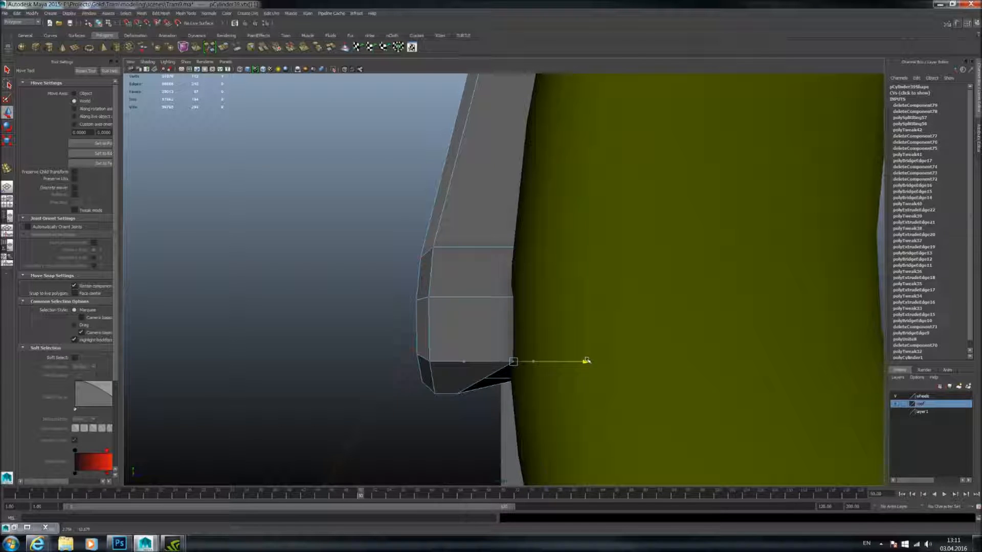
- Extend the back vertices on the underside of the housing's lower end along Z to meet the pillar
{"action": "left_click_drag", "start_coordinate": [586, 361], "coordinate": [547, 286], "text": "alt"}
{"action": "left_click", "coordinate": [460, 308]}
{"action": "left_click_drag", "start_coordinate": [460, 309], "coordinate": [484, 309], "text": "alt"}
{"action": "left_click_drag", "start_coordinate": [550, 292], "coordinate": [555, 299], "text": "alt"}
{"action": "middle_click_drag", "start_coordinate": [710, 369], "coordinate": [570, 274], "text": "alt"}
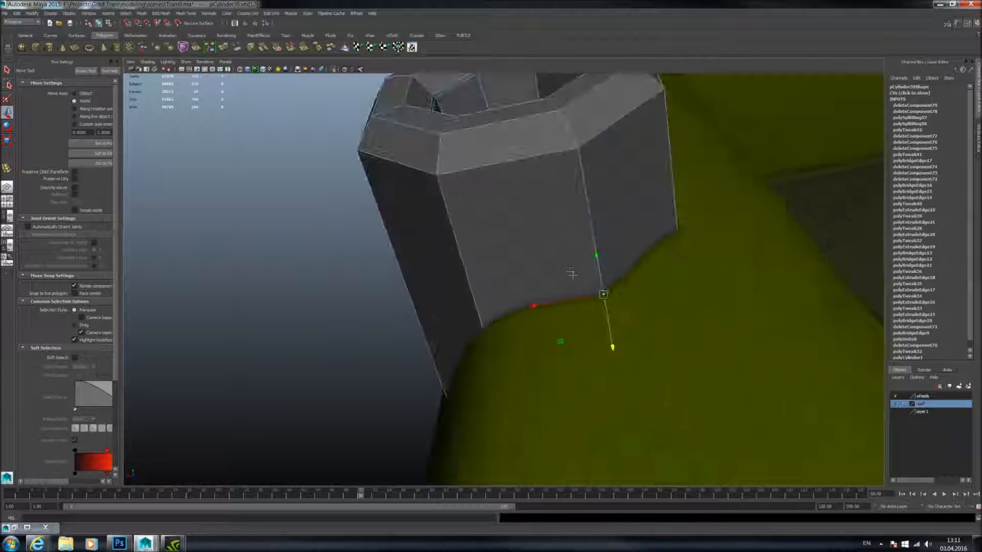
- Adjust the back corner vertices on the lower end of the lamp housing along Z so they meet the pillar surface
{"action": "right_click_drag", "start_coordinate": [569, 274], "coordinate": [603, 317], "text": "alt"}
{"action": "left_click_drag", "start_coordinate": [603, 318], "coordinate": [539, 324], "text": "alt"}
{"action": "middle_click_drag", "start_coordinate": [682, 221], "coordinate": [620, 264], "text": "alt"}
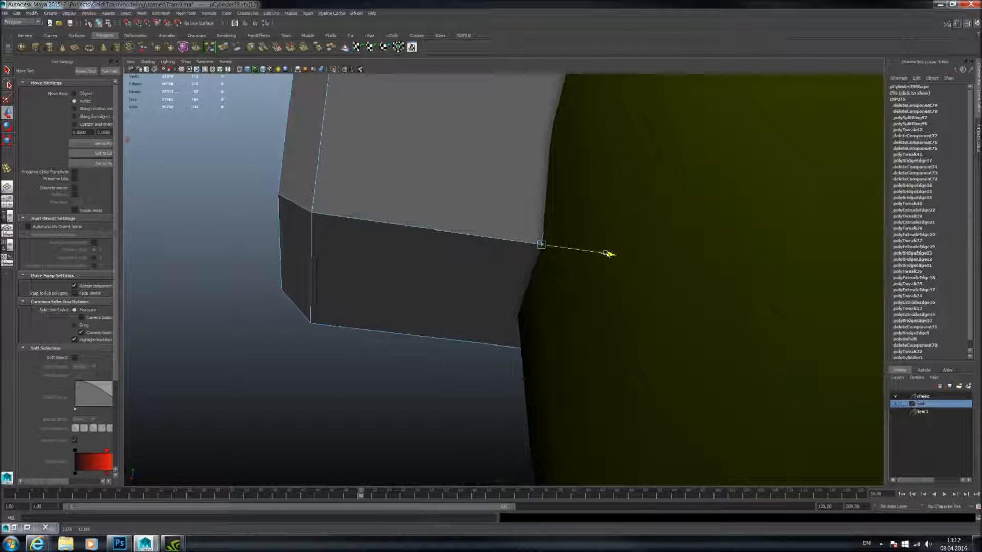
{"action": "mouse_move", "coordinate": [608, 253]}
{"action": "left_mouse_down", "text": "alt"}
{"action": "mouse_move", "coordinate": [517, 344]}
{"action": "mouse_move", "coordinate": [447, 316]}
{"action": "mouse_move", "coordinate": [585, 335]}
{"action": "mouse_move", "coordinate": [646, 318]}
{"action": "mouse_move", "coordinate": [563, 285]}
{"action": "left_mouse_up", "text": "alt"}
{"action": "right_click_drag", "start_coordinate": [563, 285], "coordinate": [481, 258], "text": "alt"}
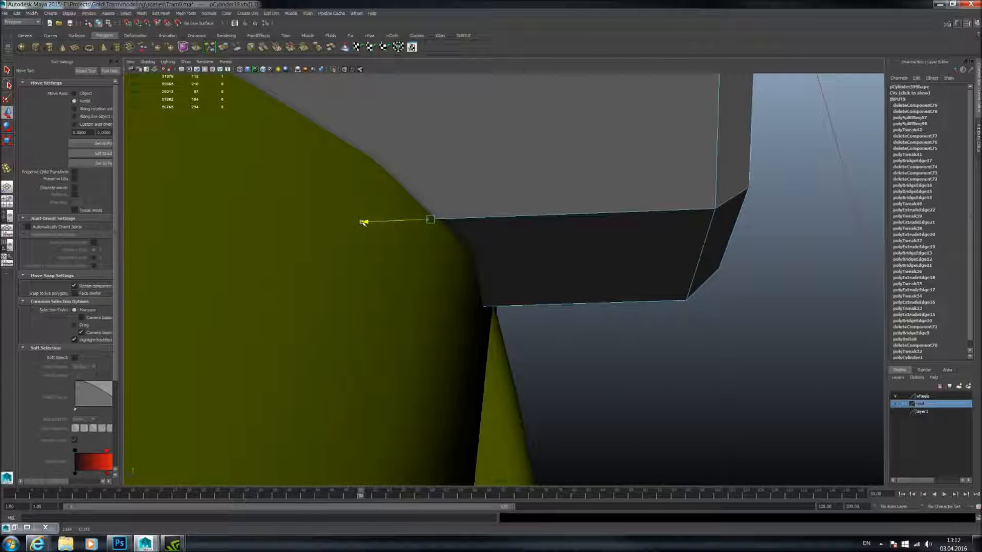
{"action": "mouse_move", "coordinate": [364, 223]}
{"action": "left_mouse_down", "text": "alt"}
{"action": "mouse_move", "coordinate": [443, 248]}
{"action": "mouse_move", "coordinate": [515, 301]}
{"action": "mouse_move", "coordinate": [651, 329]}
{"action": "mouse_move", "coordinate": [504, 297]}
{"action": "left_mouse_up", "text": "alt"}
{"action": "left_click_drag", "start_coordinate": [257, 241], "coordinate": [282, 240]}
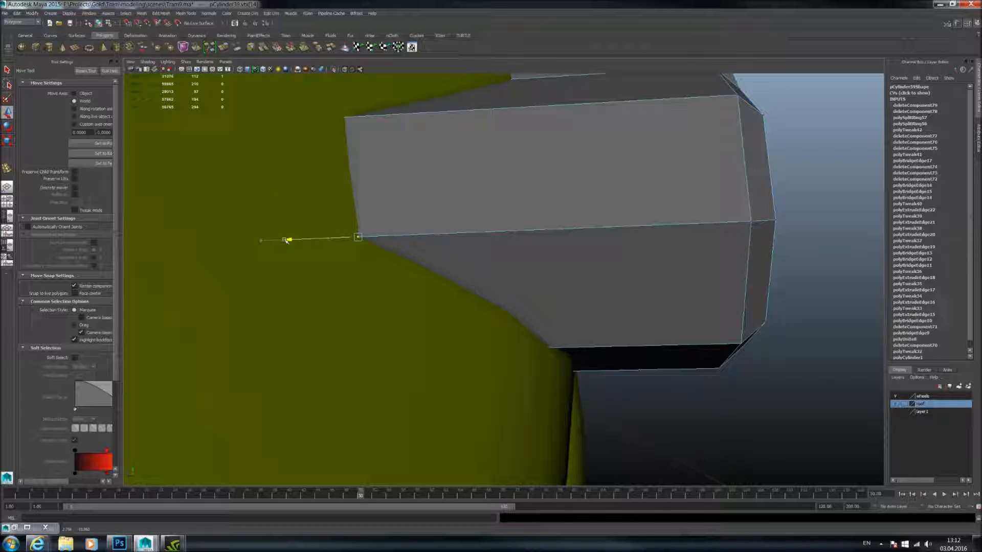
- Shift the back vertices on the outer flank of the housing's lower end along Z to follow the pillar's curvature
{"action": "left_click_drag", "start_coordinate": [340, 197], "coordinate": [460, 229], "text": "alt"}
{"action": "mouse_move", "coordinate": [667, 201]}
{"action": "left_mouse_down"}
{"action": "mouse_move", "coordinate": [686, 237]}
{"action": "mouse_move", "coordinate": [549, 201]}
{"action": "left_mouse_up"}
{"action": "middle_click_drag", "start_coordinate": [549, 201], "coordinate": [628, 357], "text": "alt"}
{"action": "left_click_drag", "start_coordinate": [276, 275], "coordinate": [315, 274]}
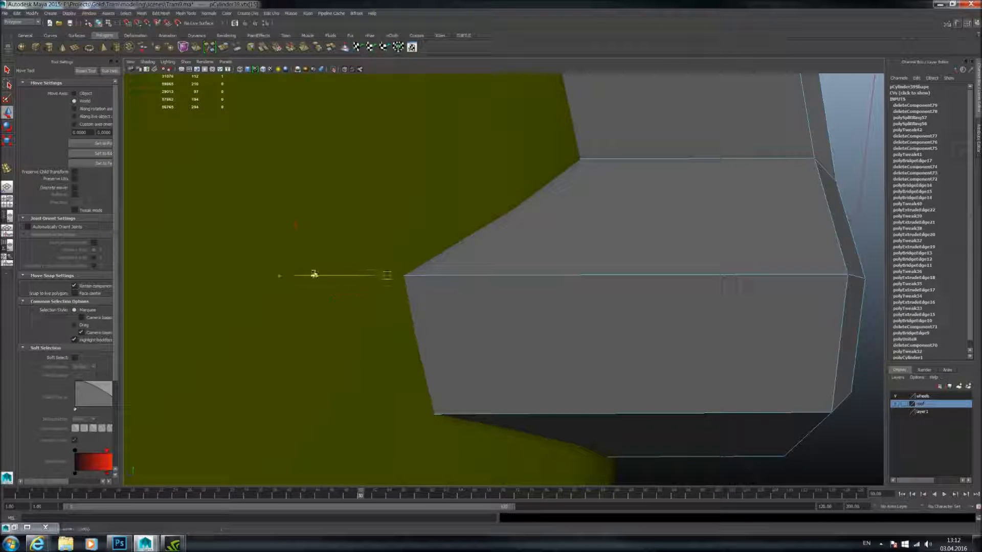
- Return to object selection and move the lower bulb down along Y to the lower end of the lamp housing
{"action": "mouse_move", "coordinate": [424, 246]}
{"action": "left_mouse_down", "text": "alt"}
{"action": "mouse_move", "coordinate": [459, 271]}
{"action": "mouse_move", "coordinate": [565, 250]}
{"action": "mouse_move", "coordinate": [577, 304]}
{"action": "mouse_move", "coordinate": [450, 209]}
{"action": "mouse_move", "coordinate": [467, 226]}
{"action": "mouse_move", "coordinate": [351, 235]}
{"action": "mouse_move", "coordinate": [435, 278]}
{"action": "mouse_move", "coordinate": [401, 256]}
{"action": "mouse_move", "coordinate": [484, 259]}
{"action": "mouse_move", "coordinate": [472, 262]}
{"action": "left_mouse_up", "text": "alt"}
{"action": "scroll", "coordinate": [473, 262], "scroll_direction": "down", "scroll_amount": 7}
{"action": "middle_click_drag", "start_coordinate": [521, 228], "coordinate": [507, 263], "text": "alt"}
{"action": "left_click_drag", "start_coordinate": [505, 268], "coordinate": [535, 216], "text": "alt"}
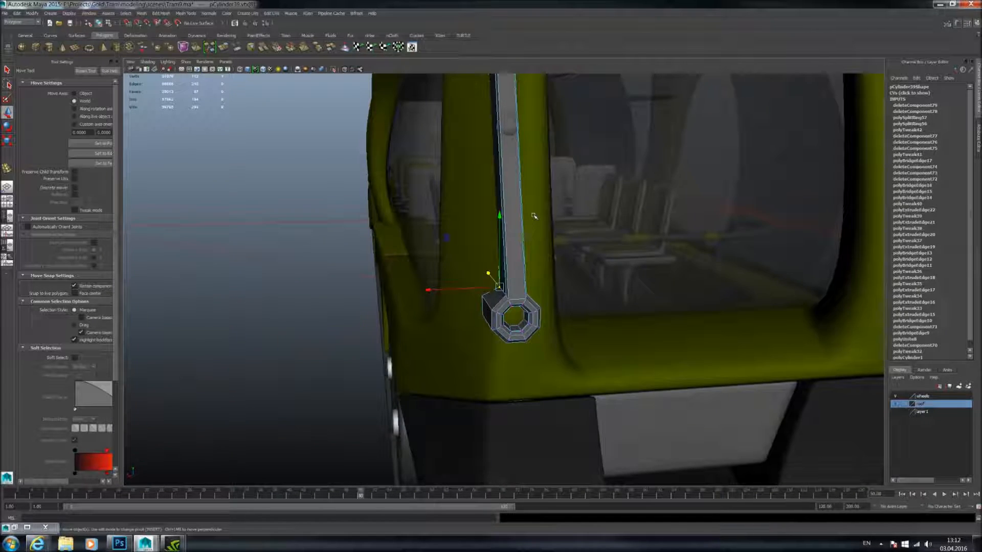
{"action": "left_click_drag", "start_coordinate": [532, 214], "coordinate": [501, 220], "text": "alt"}
{"action": "right_click_drag", "start_coordinate": [501, 200], "coordinate": [510, 194]}
{"action": "left_click", "coordinate": [506, 194]}
{"action": "left_click", "coordinate": [500, 212]}
{"action": "middle_click_drag", "start_coordinate": [542, 253], "coordinate": [543, 355], "text": "alt"}
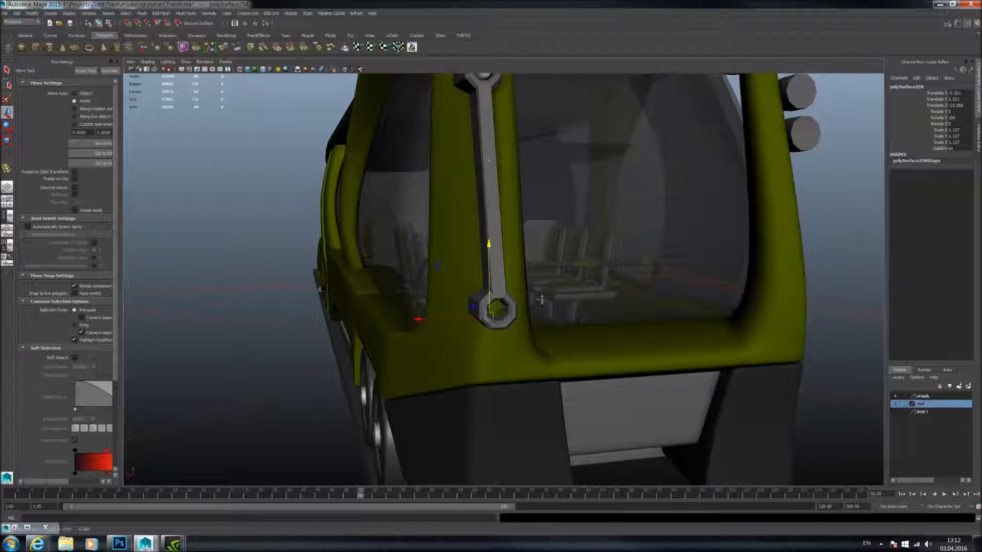
- Align the lower bulb with the housing's lower opening and move it along Z so it sits inside the ring
{"action": "scroll", "coordinate": [543, 311], "scroll_direction": "up", "scroll_amount": 10}
{"action": "middle_click_drag", "start_coordinate": [557, 297], "coordinate": [556, 254]}
{"action": "left_click_drag", "start_coordinate": [545, 261], "coordinate": [674, 275], "text": "alt"}
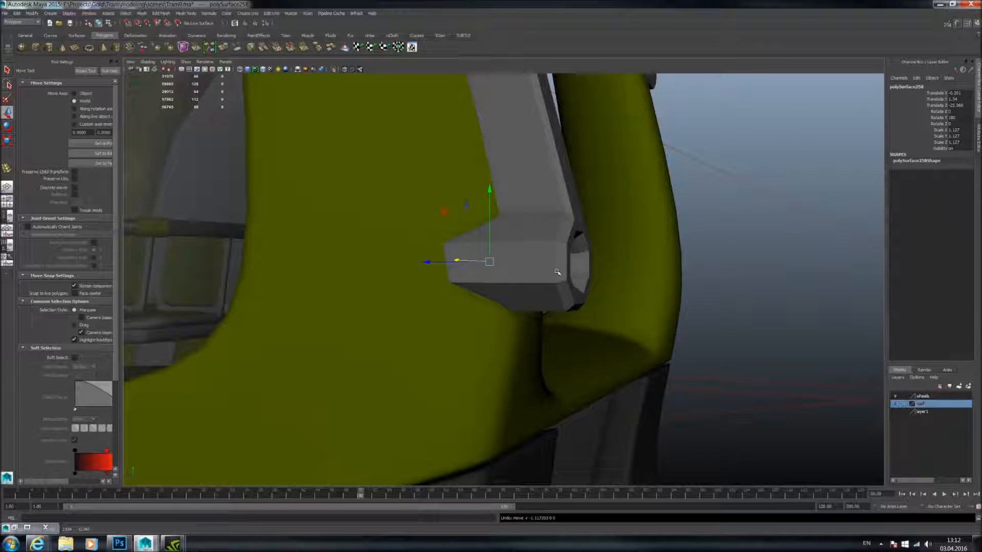
{"action": "left_click_drag", "start_coordinate": [631, 279], "coordinate": [629, 304], "text": "alt"}
{"action": "middle_click_drag", "start_coordinate": [629, 304], "coordinate": [682, 301], "text": "shift"}
{"action": "scroll", "coordinate": [680, 301], "scroll_direction": "up", "scroll_amount": 3}
{"action": "left_click_drag", "start_coordinate": [682, 302], "coordinate": [564, 266], "text": "alt"}
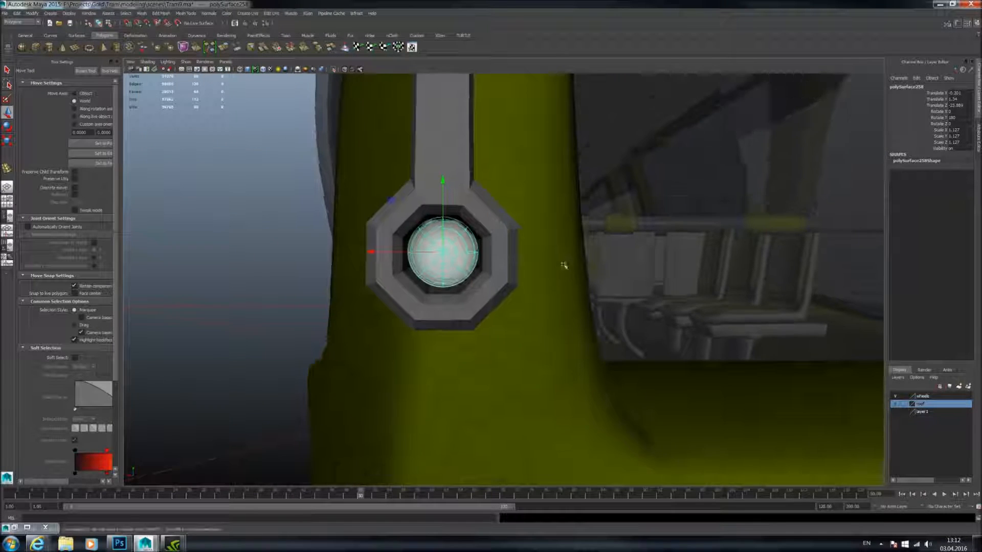
- Display the lamp housing with smooth mesh preview and fine-tune the lower bulb's height and depth in its opening
{"action": "left_click", "coordinate": [491, 235]}
{"action": "key", "text": "3"}
{"action": "left_click_drag", "start_coordinate": [492, 237], "coordinate": [661, 248], "text": "alt"}
{"action": "left_click", "coordinate": [618, 246]}
{"action": "mouse_move", "coordinate": [725, 245]}
{"action": "left_mouse_down", "text": "alt"}
{"action": "mouse_move", "coordinate": [711, 240]}
{"action": "mouse_move", "coordinate": [735, 239]}
{"action": "left_mouse_up", "text": "alt"}
{"action": "middle_click_drag", "start_coordinate": [734, 239], "coordinate": [710, 237]}
{"action": "left_click_drag", "start_coordinate": [695, 235], "coordinate": [529, 232], "text": "alt"}
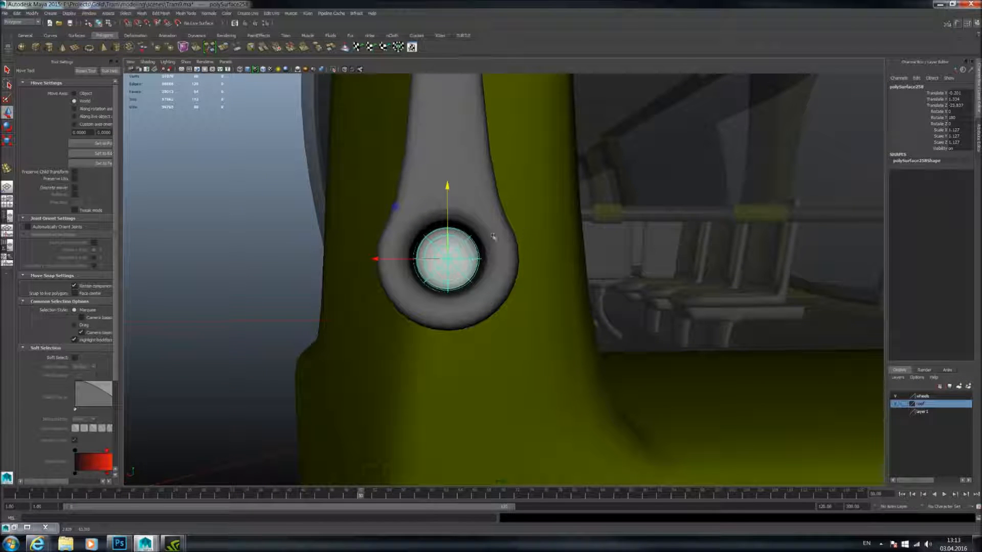
- Examine the smoothed lamp housing on the rear pillar from the side and from a distance
{"action": "left_click", "coordinate": [250, 228]}
{"action": "left_click_drag", "start_coordinate": [250, 229], "coordinate": [467, 221], "text": "alt"}
{"action": "scroll", "coordinate": [461, 241], "scroll_direction": "down", "scroll_amount": 3}
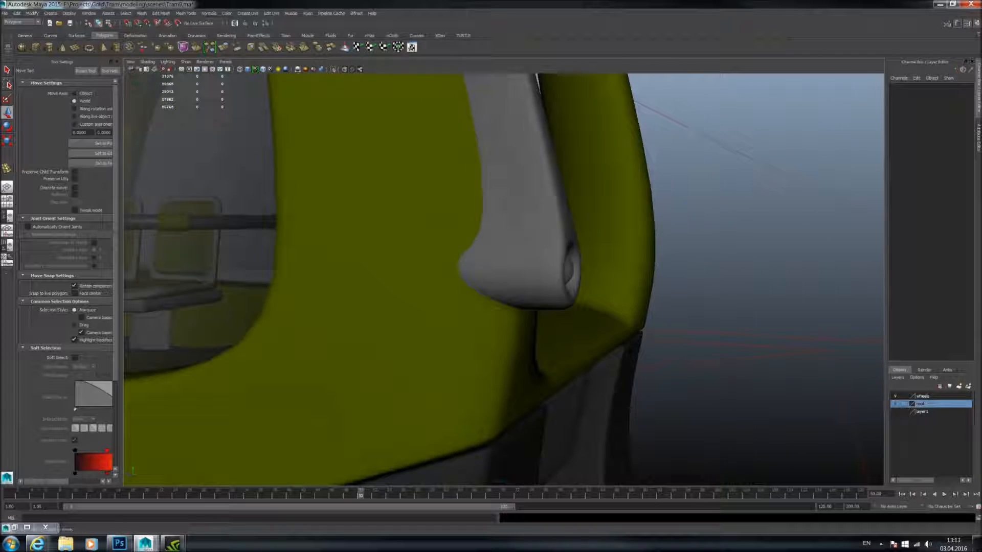
{"action": "left_click", "coordinate": [522, 220]}
{"action": "scroll", "coordinate": [522, 220], "scroll_direction": "down", "scroll_amount": 5}
{"action": "middle_click_drag", "start_coordinate": [527, 217], "coordinate": [529, 283], "text": "alt"}
{"action": "left_click", "coordinate": [671, 236]}
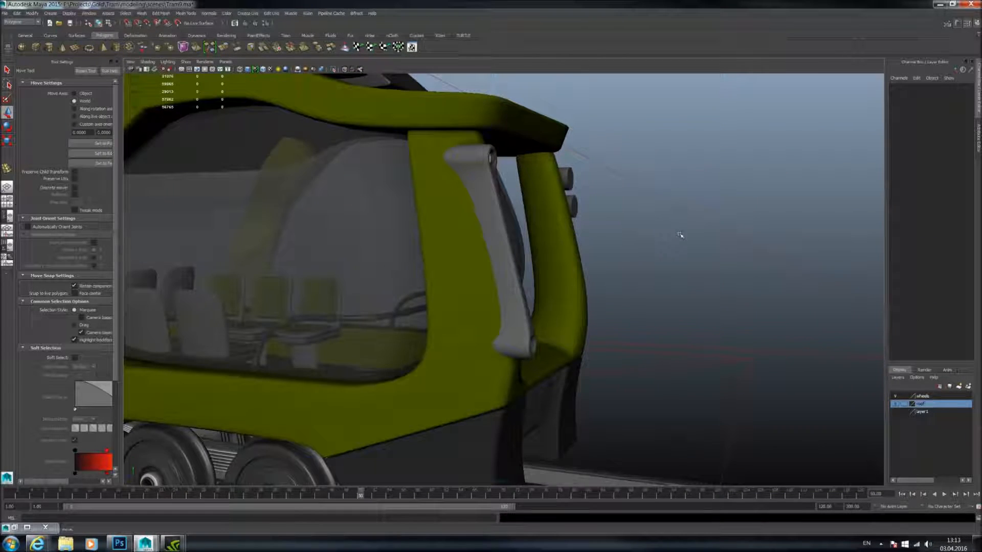
{"action": "left_click_drag", "start_coordinate": [675, 233], "coordinate": [572, 271], "text": "alt"}
{"action": "scroll", "coordinate": [534, 234], "scroll_direction": "down", "scroll_amount": 4}
{"action": "scroll", "coordinate": [572, 271], "scroll_direction": "up", "scroll_amount": 3}
- Shorten the housing's lower end by moving its front ring vertices along Z toward the pillar
{"action": "left_click", "coordinate": [521, 338]}
{"action": "middle_click_drag", "start_coordinate": [552, 309], "coordinate": [557, 277], "text": "alt"}
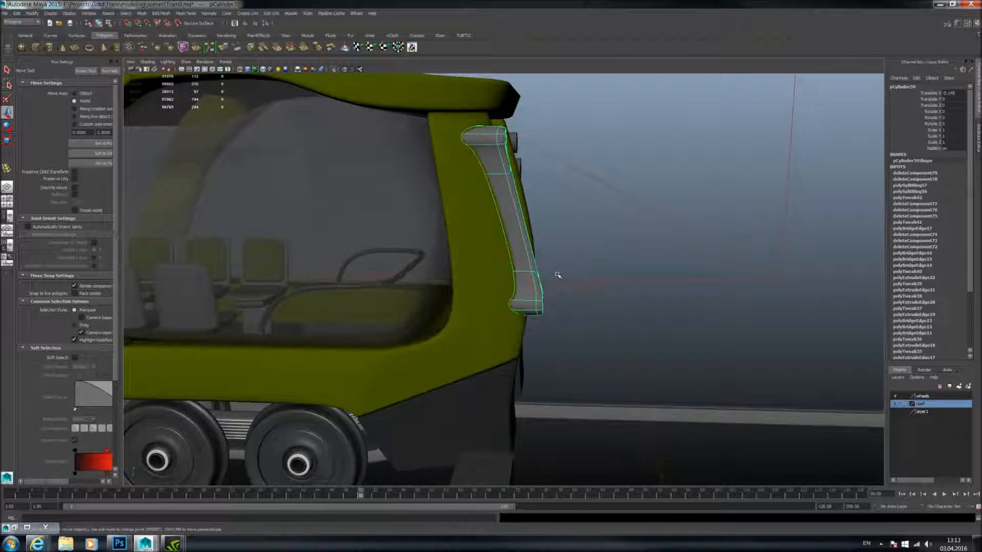
{"action": "scroll", "coordinate": [559, 294], "scroll_direction": "up", "scroll_amount": 3}
{"action": "scroll", "coordinate": [558, 298], "scroll_direction": "down", "scroll_amount": 1}
{"action": "left_click", "coordinate": [554, 318]}
{"action": "left_click_drag", "start_coordinate": [487, 283], "coordinate": [353, 284], "text": "alt"}
{"action": "scroll", "coordinate": [354, 284], "scroll_direction": "up", "scroll_amount": 4}
{"action": "scroll", "coordinate": [354, 284], "scroll_direction": "down", "scroll_amount": 2}
{"action": "scroll", "coordinate": [377, 274], "scroll_direction": "up", "scroll_amount": 1}
{"action": "left_click_drag", "start_coordinate": [347, 249], "coordinate": [419, 404]}
{"action": "left_click_drag", "start_coordinate": [474, 339], "coordinate": [488, 341]}
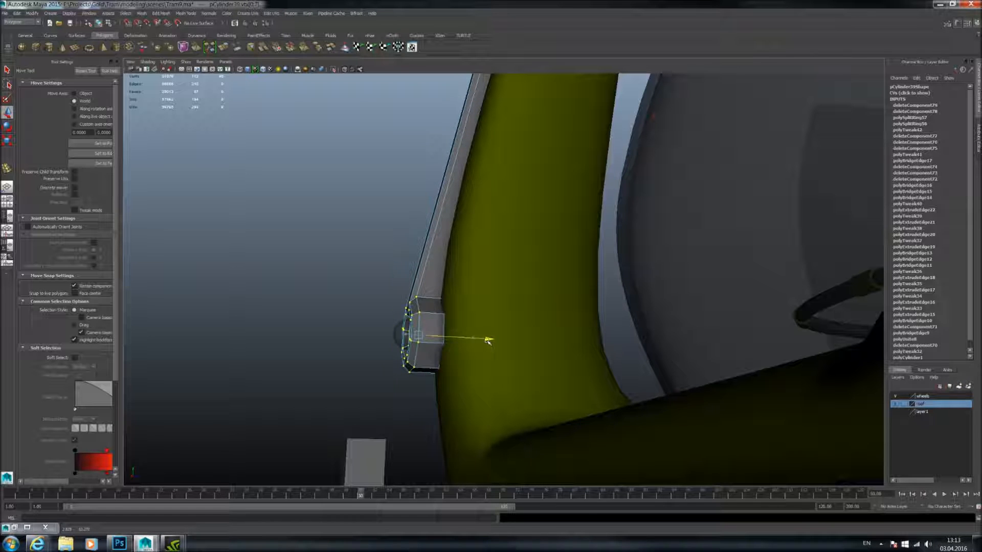
- Push the lower bulb along Z into the shortened ring and display the housing with smooth mesh preview
{"action": "left_click", "coordinate": [412, 332]}
{"action": "left_click_drag", "start_coordinate": [484, 337], "coordinate": [556, 351], "text": "alt"}
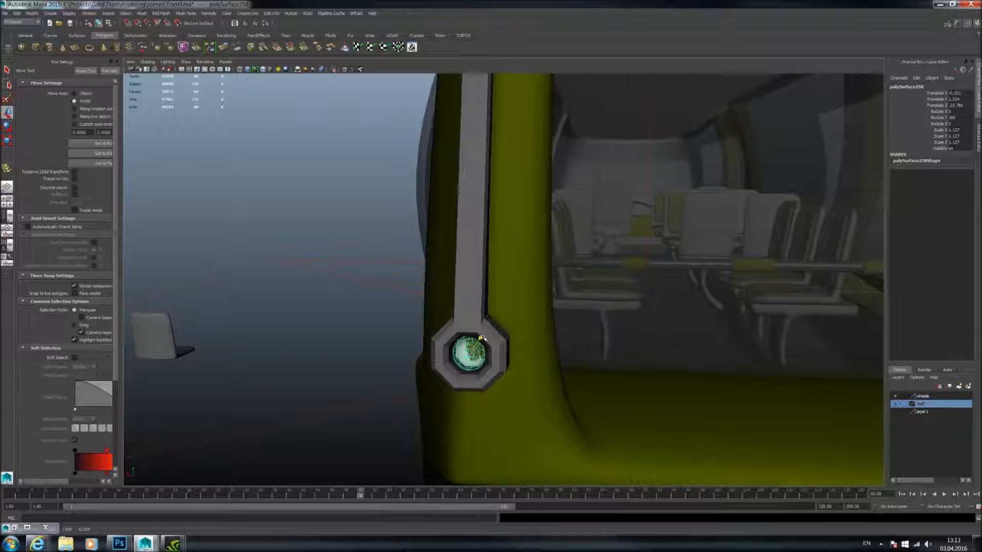
{"action": "key", "text": "3"}
{"action": "left_click", "coordinate": [488, 331]}
{"action": "key", "text": "3"}
- Insert two edge loops across the long bar between the upper and lower ends of the lamp housing
{"action": "left_click", "coordinate": [340, 276]}
{"action": "left_click_drag", "start_coordinate": [339, 278], "coordinate": [549, 270], "text": "alt"}
{"action": "scroll", "coordinate": [551, 270], "scroll_direction": "down", "scroll_amount": 5}
{"action": "left_click", "coordinate": [603, 269]}
{"action": "scroll", "coordinate": [603, 278], "scroll_direction": "down", "scroll_amount": 3}
{"action": "left_click_drag", "start_coordinate": [603, 298], "coordinate": [587, 313], "text": "alt"}
{"action": "scroll", "coordinate": [588, 314], "scroll_direction": "up", "scroll_amount": 4}
{"action": "left_click", "coordinate": [514, 331]}
{"action": "middle_click_drag", "start_coordinate": [515, 331], "coordinate": [532, 280], "text": "alt"}
{"action": "scroll", "coordinate": [532, 280], "scroll_direction": "up", "scroll_amount": 4}
{"action": "left_click_drag", "start_coordinate": [532, 280], "coordinate": [574, 320], "text": "alt"}
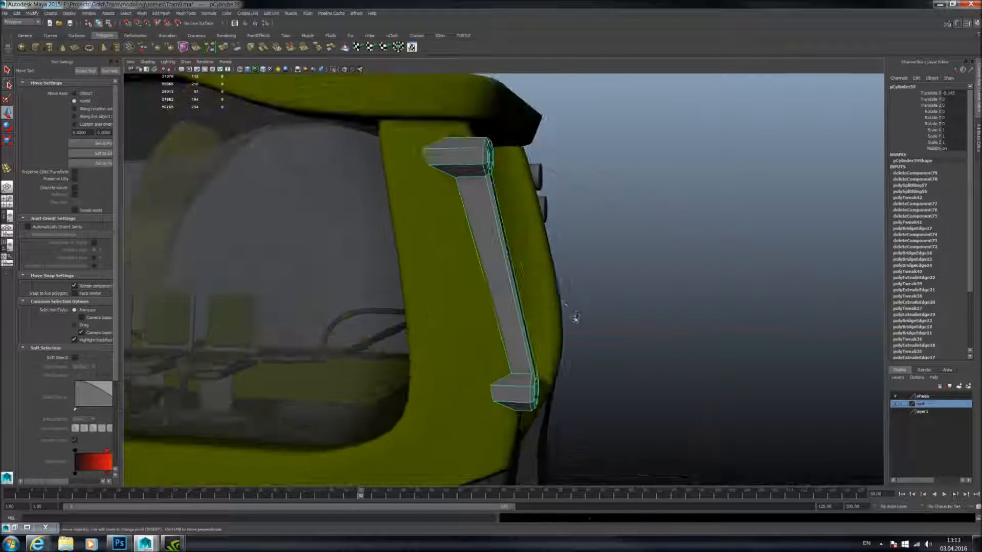
{"action": "left_click", "coordinate": [7, 168]}
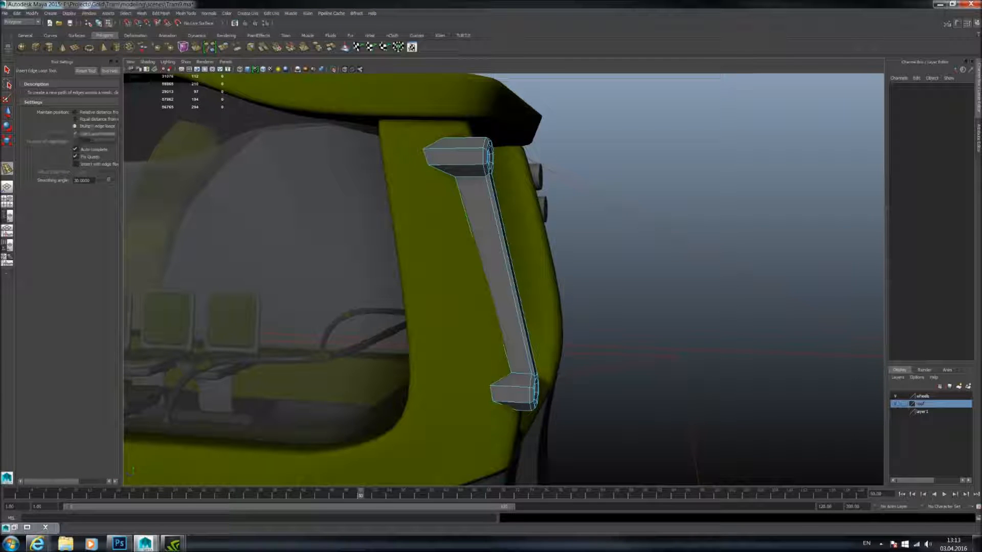
{"action": "left_click", "coordinate": [519, 245]}
{"action": "left_click_drag", "start_coordinate": [528, 248], "coordinate": [428, 225], "text": "alt"}
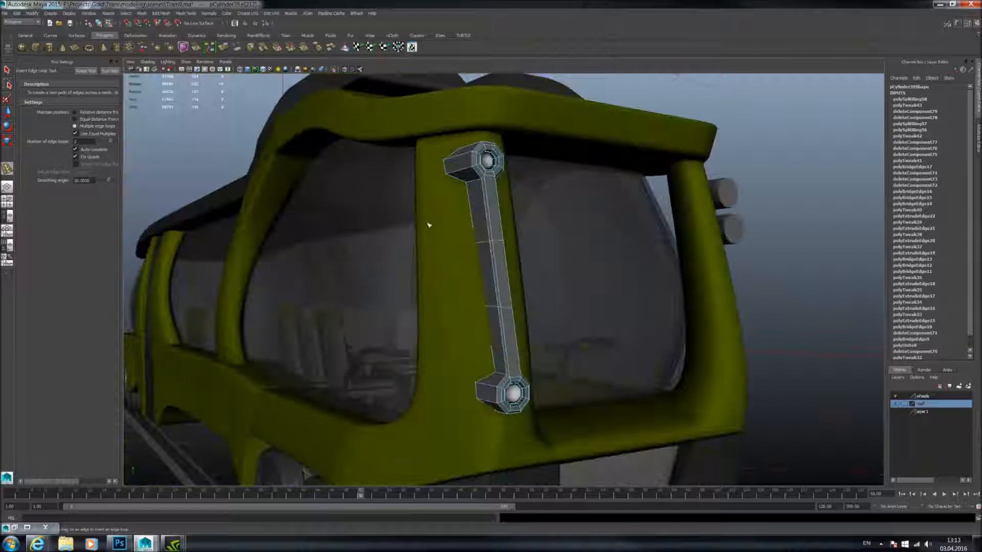
{"action": "key", "text": "w"}
- Move the vertices of the upper and lower edge loops on the housing's bar along Z to follow the pillar's profile
{"action": "right_click_drag", "start_coordinate": [469, 215], "coordinate": [544, 226], "text": "alt"}
{"action": "left_click_drag", "start_coordinate": [544, 225], "coordinate": [440, 230], "text": "alt"}
{"action": "right_click_drag", "start_coordinate": [440, 230], "coordinate": [548, 233], "text": "alt"}
{"action": "middle_click_drag", "start_coordinate": [548, 233], "coordinate": [537, 327], "text": "alt"}
{"action": "right_click_drag", "start_coordinate": [492, 273], "coordinate": [453, 270]}
{"action": "left_click_drag", "start_coordinate": [437, 260], "coordinate": [568, 310]}
{"action": "mouse_move", "coordinate": [568, 310]}
{"action": "left_mouse_down", "text": "alt"}
{"action": "mouse_move", "coordinate": [541, 298]}
{"action": "mouse_move", "coordinate": [646, 307]}
{"action": "mouse_move", "coordinate": [558, 310]}
{"action": "left_mouse_up", "text": "alt"}
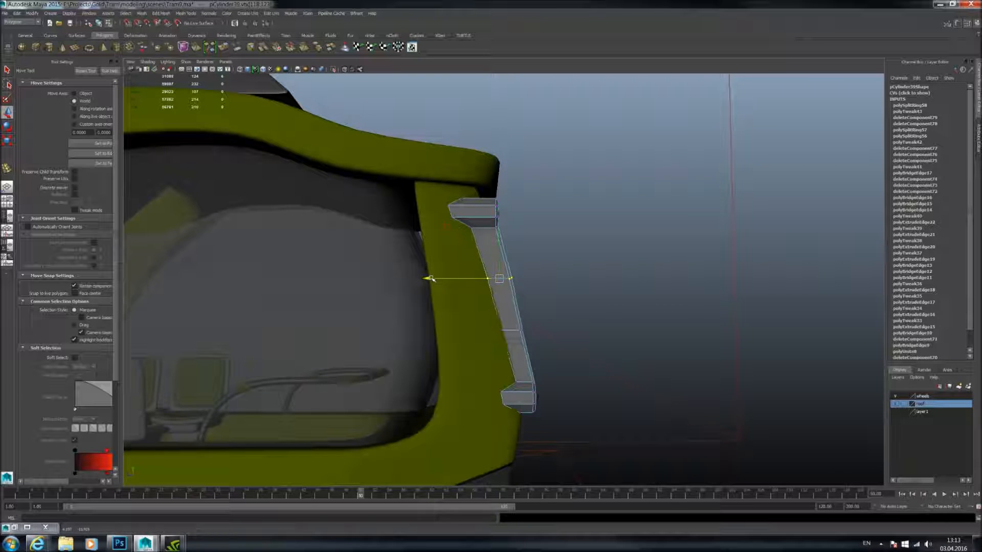
{"action": "left_click_drag", "start_coordinate": [585, 347], "coordinate": [464, 329], "text": "alt"}
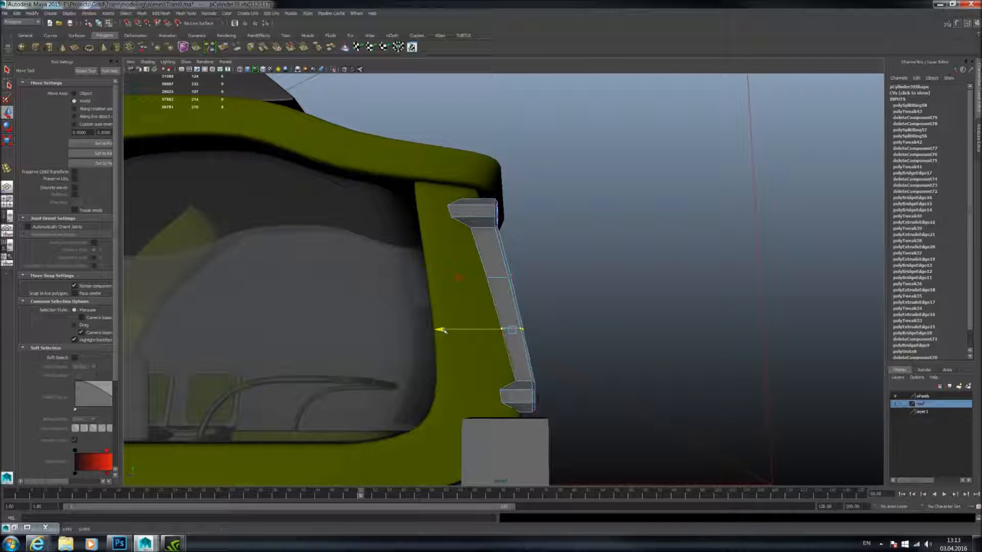
{"action": "right_click_drag", "start_coordinate": [444, 331], "coordinate": [511, 306], "text": "alt"}
- Adjust the back vertices of the bar's edge loops along Z on both sides so they lie against the pillar surface
{"action": "left_click", "coordinate": [471, 275]}
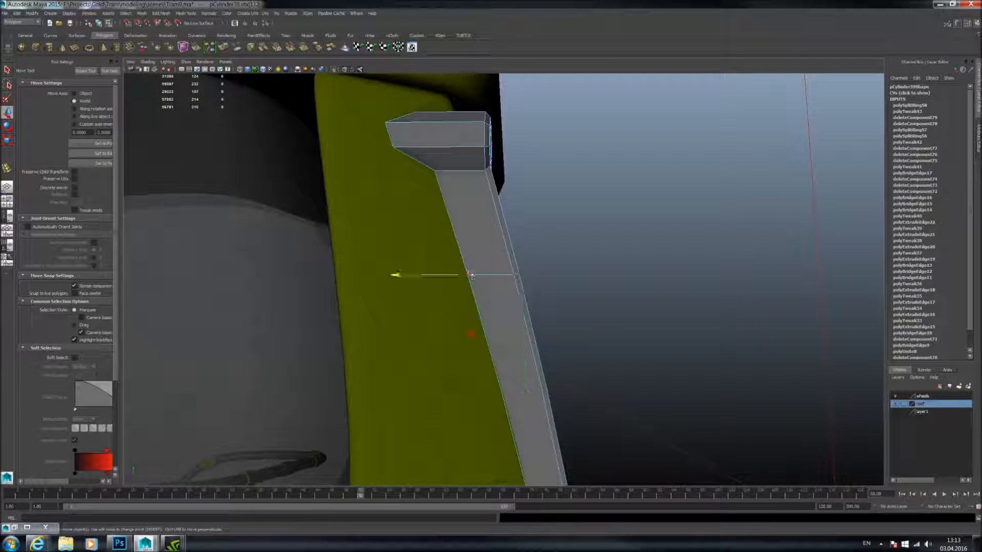
{"action": "left_click_drag", "start_coordinate": [500, 301], "coordinate": [478, 298], "text": "alt"}
{"action": "right_click_drag", "start_coordinate": [478, 298], "coordinate": [432, 317], "text": "alt"}
{"action": "left_click_drag", "start_coordinate": [339, 294], "coordinate": [335, 295]}
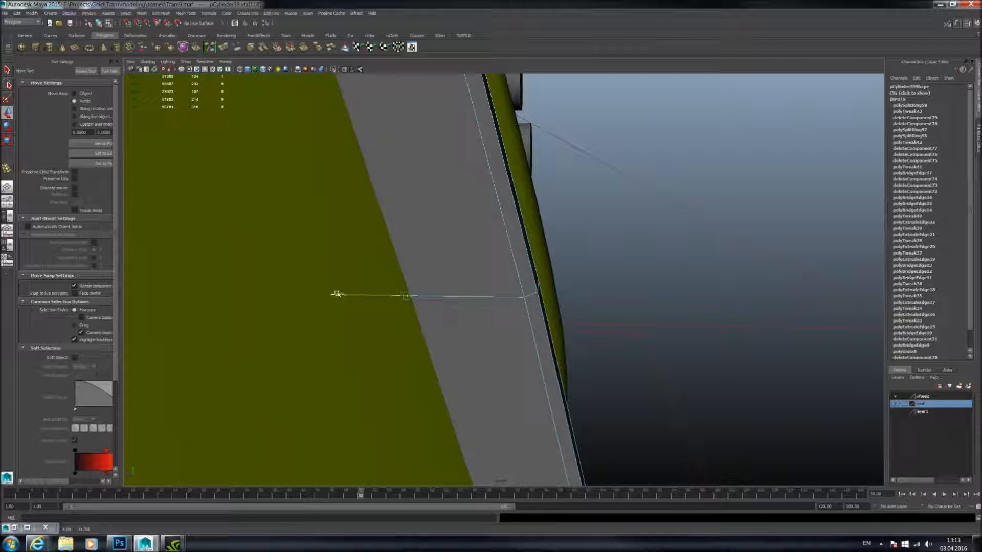
{"action": "left_click_drag", "start_coordinate": [441, 287], "coordinate": [612, 303], "text": "alt"}
{"action": "left_click_drag", "start_coordinate": [488, 294], "coordinate": [499, 293]}
{"action": "left_click_drag", "start_coordinate": [499, 292], "coordinate": [376, 287], "text": "alt"}
{"action": "left_click_drag", "start_coordinate": [589, 272], "coordinate": [550, 275]}
{"action": "left_click_drag", "start_coordinate": [476, 313], "coordinate": [476, 313]}
{"action": "left_click_drag", "start_coordinate": [476, 313], "coordinate": [537, 307], "text": "alt"}
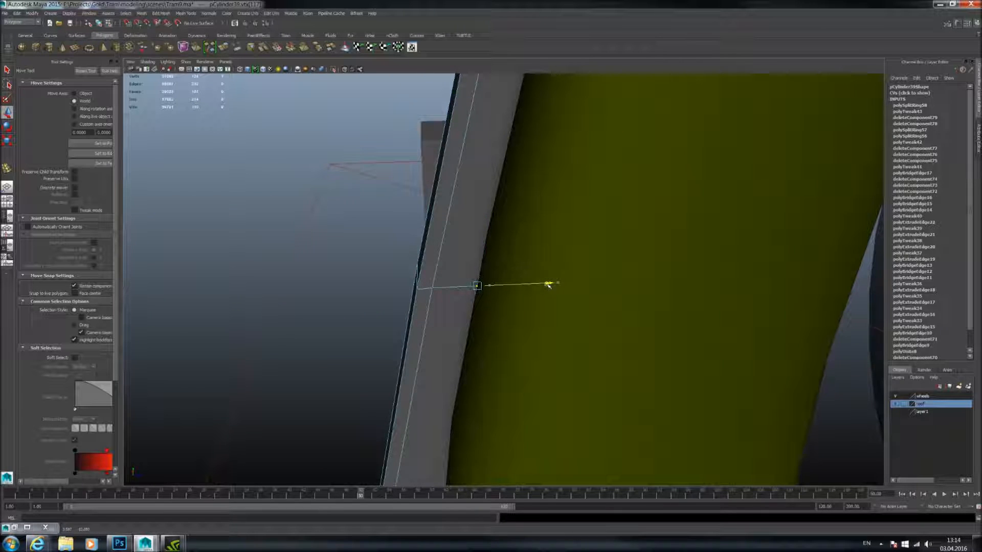
{"action": "left_click_drag", "start_coordinate": [548, 285], "coordinate": [419, 305], "text": "alt"}
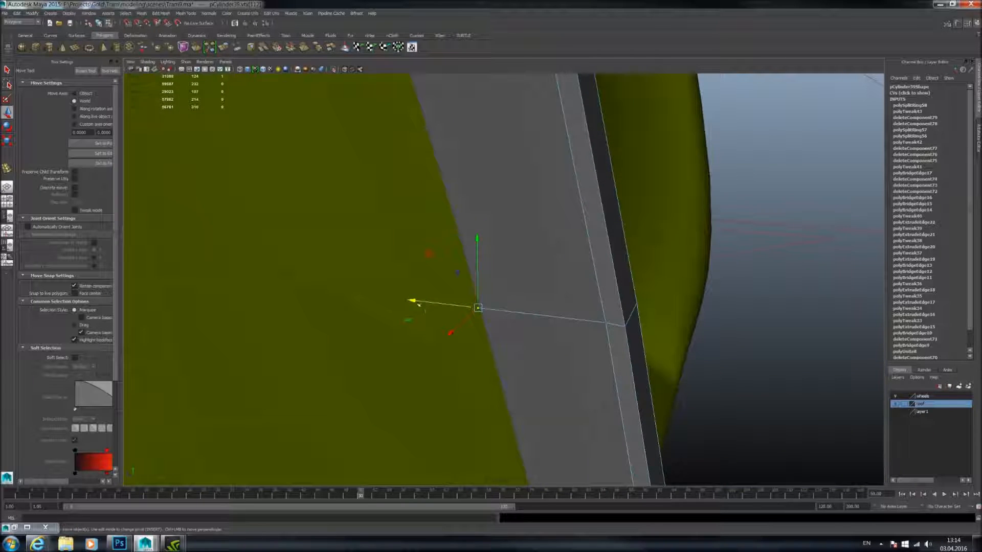
- Leave vertex editing and examine the fitted lamp housing on the rear of the whole tram
{"action": "right_click_drag", "start_coordinate": [545, 271], "coordinate": [637, 236]}
{"action": "scroll", "coordinate": [596, 266], "scroll_direction": "down", "scroll_amount": 4}
{"action": "left_click", "coordinate": [713, 240]}
{"action": "scroll", "coordinate": [713, 240], "scroll_direction": "down", "scroll_amount": 3}
{"action": "left_click_drag", "start_coordinate": [713, 239], "coordinate": [603, 239], "text": "alt"}
{"action": "scroll", "coordinate": [591, 269], "scroll_direction": "down", "scroll_amount": 4}
{"action": "left_click_drag", "start_coordinate": [615, 271], "coordinate": [630, 250], "text": "alt"}
{"action": "scroll", "coordinate": [660, 272], "scroll_direction": "down", "scroll_amount": 4}
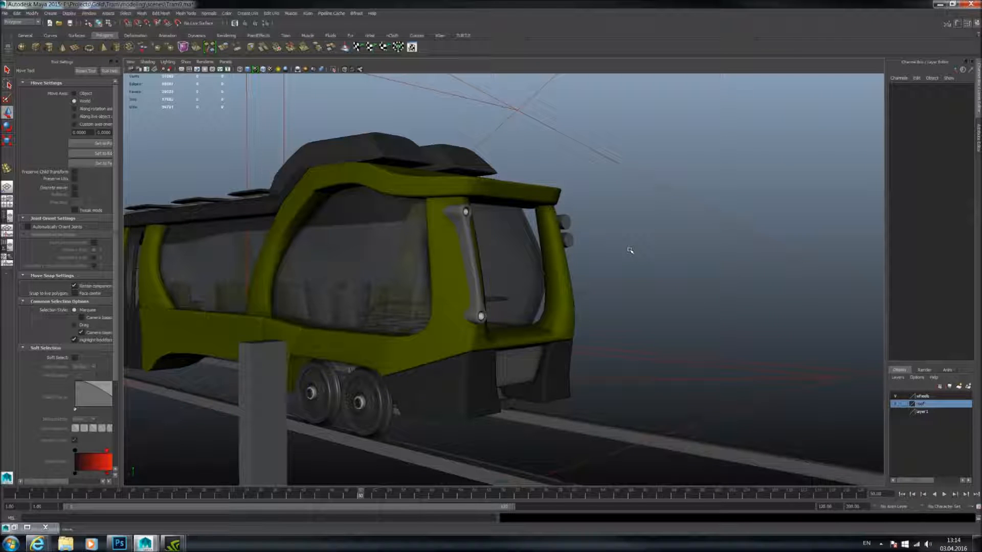
- Delete the two old cylindrical lamps beside the opposite rear pillar
{"action": "left_click_drag", "start_coordinate": [630, 251], "coordinate": [588, 241], "text": "alt"}
{"action": "left_click", "coordinate": [679, 195]}
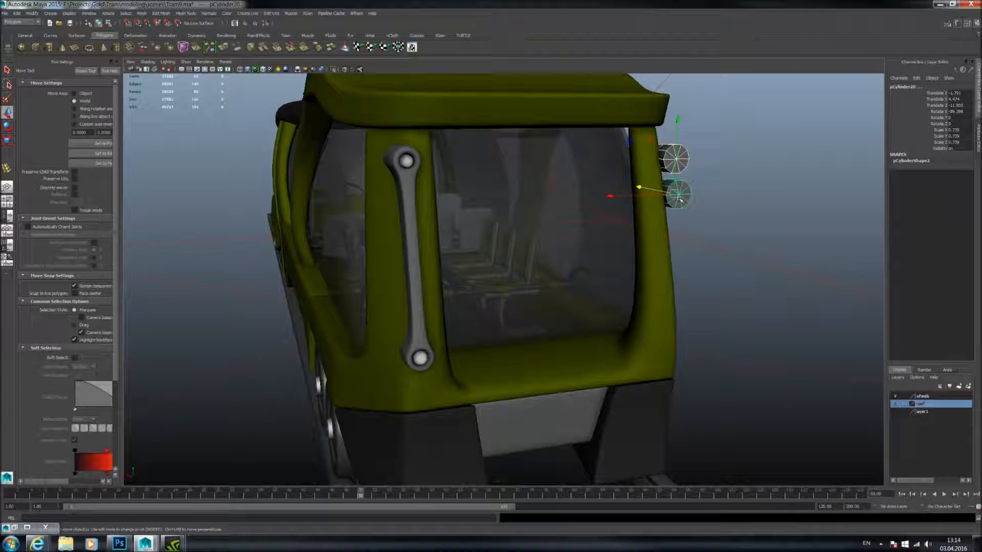
{"action": "key", "text": "Delete"}
{"action": "left_click_drag", "start_coordinate": [346, 251], "coordinate": [434, 264], "text": "alt"}
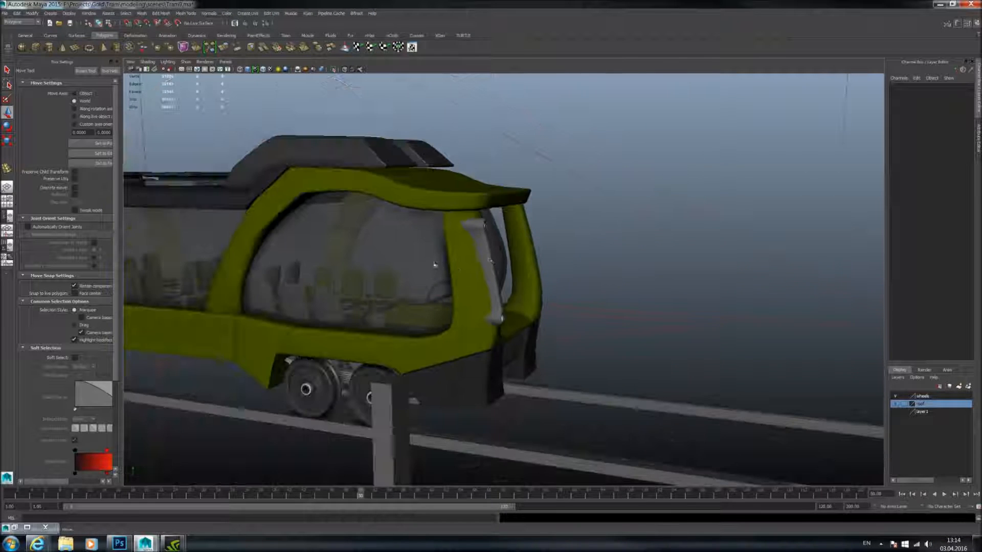
{"action": "left_click_drag", "start_coordinate": [583, 263], "coordinate": [586, 264], "text": "alt"}
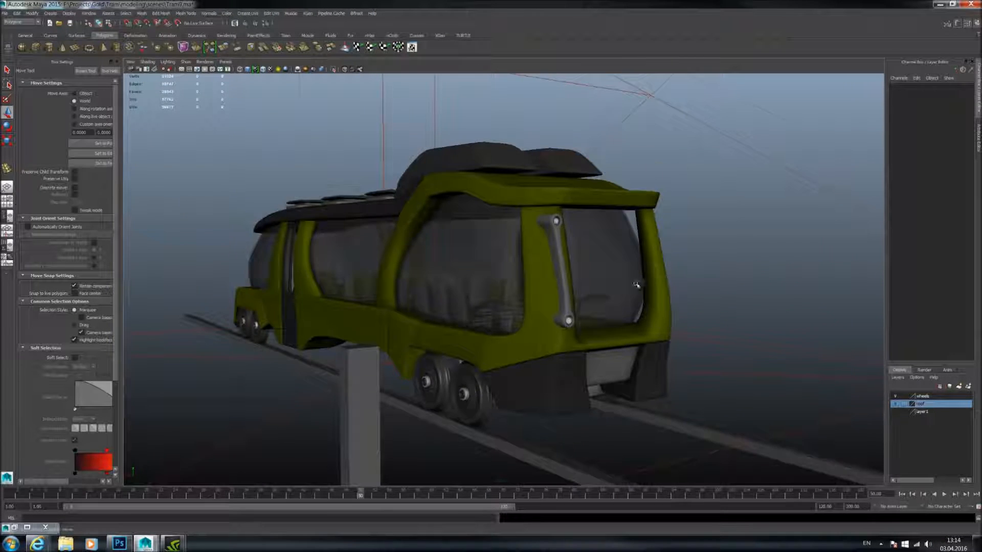
- Select the upper and lower bulbs of the rear lamp and combine them into one mesh
{"action": "scroll", "coordinate": [636, 285], "scroll_direction": "up", "scroll_amount": 3}
{"action": "left_click", "coordinate": [517, 302]}
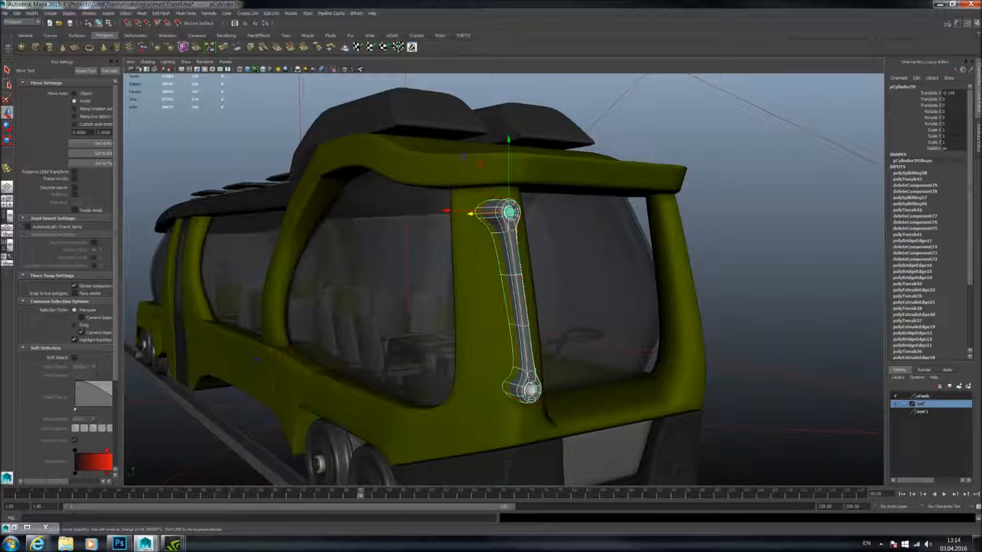
{"action": "left_click", "coordinate": [510, 213], "text": "shift"}
{"action": "left_click", "coordinate": [532, 391], "text": "shift"}
{"action": "left_click_drag", "start_coordinate": [649, 353], "coordinate": [582, 340], "text": "alt"}
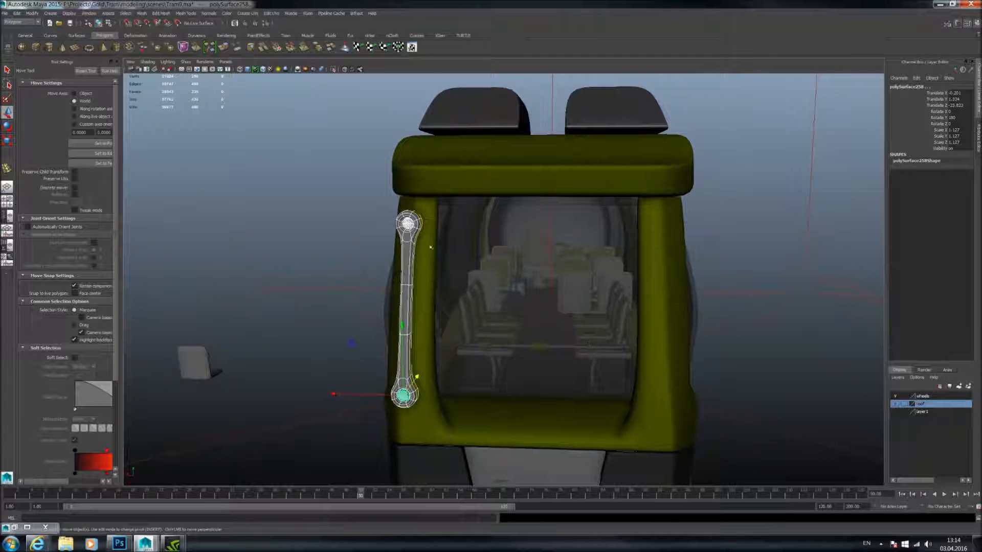
{"action": "left_click", "coordinate": [407, 224]}
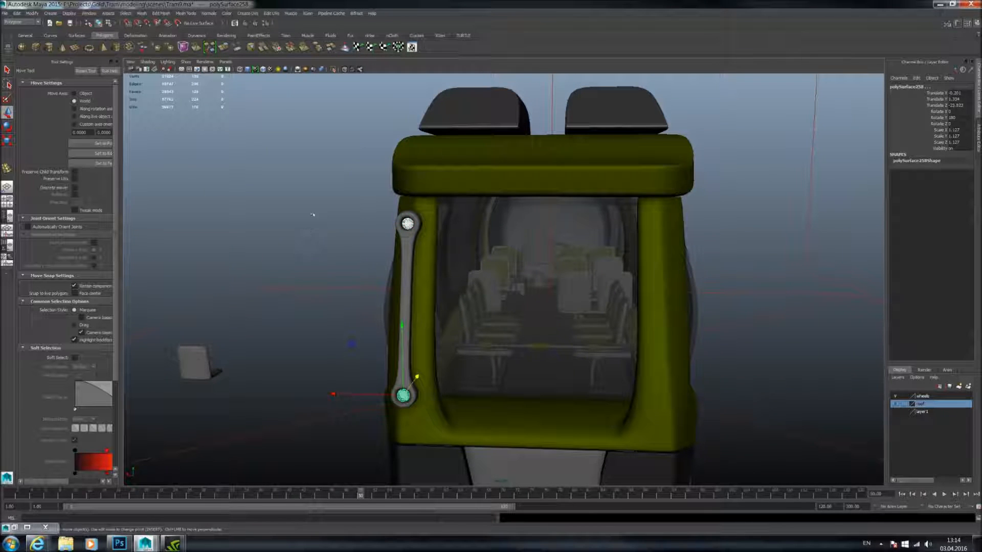
{"action": "left_click", "coordinate": [138, 14]}
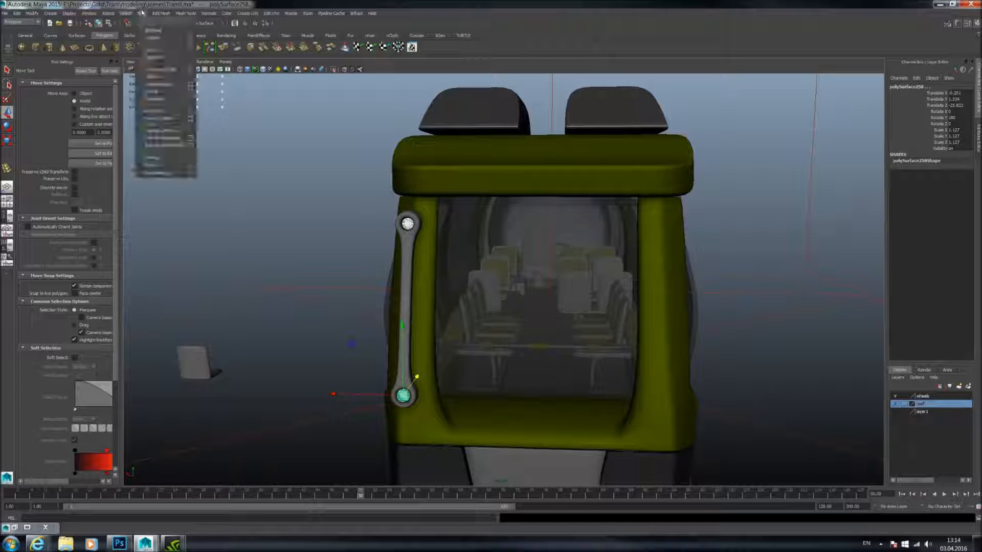
{"action": "left_click", "coordinate": [148, 38]}
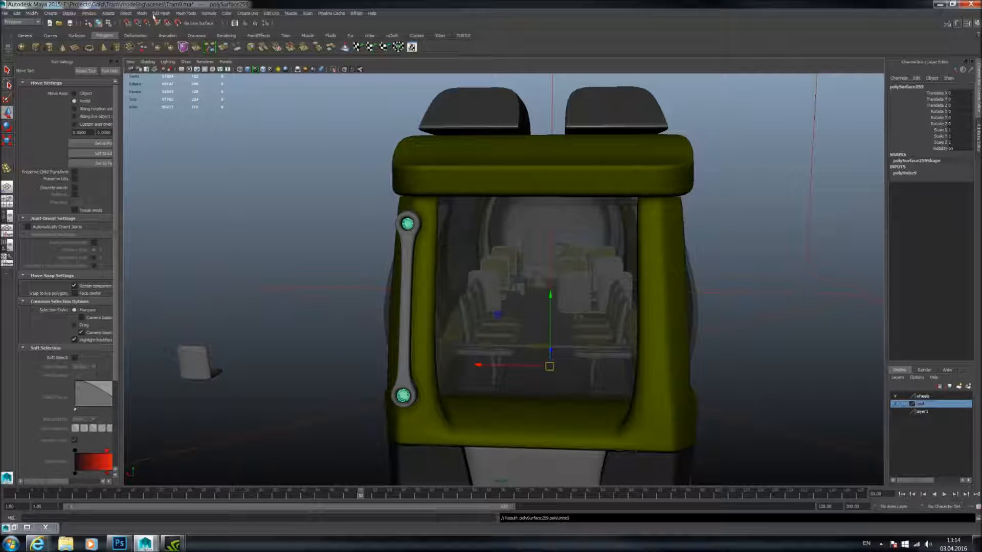
- Separate the combined end caps of the vertical bar beside the window into individual meshes
{"action": "left_click", "coordinate": [142, 14]}
{"action": "left_click", "coordinate": [148, 45]}
{"action": "left_click", "coordinate": [408, 223]}
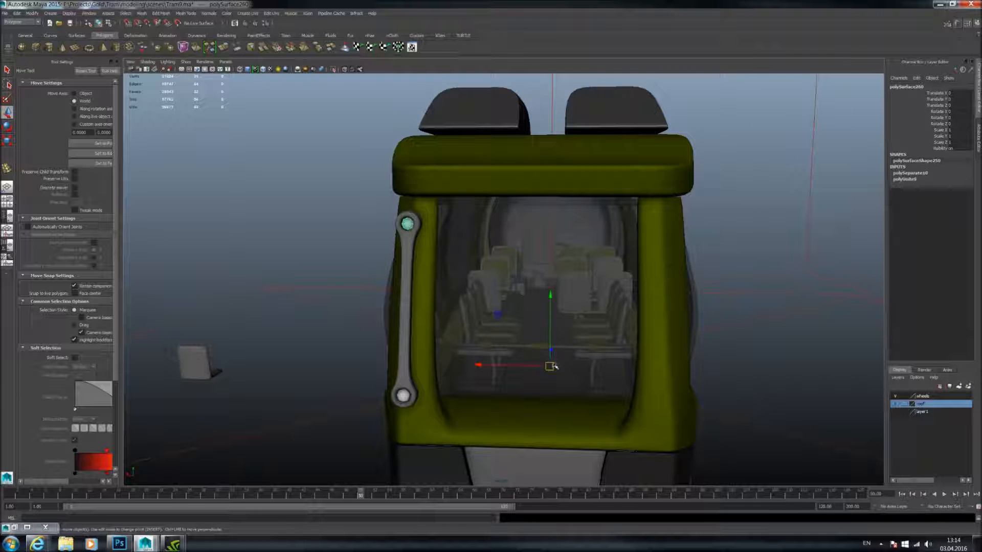
- Try to duplicate the vertical bar and its end caps mirrored to the opposite side of the window
{"action": "left_click", "coordinate": [412, 251]}
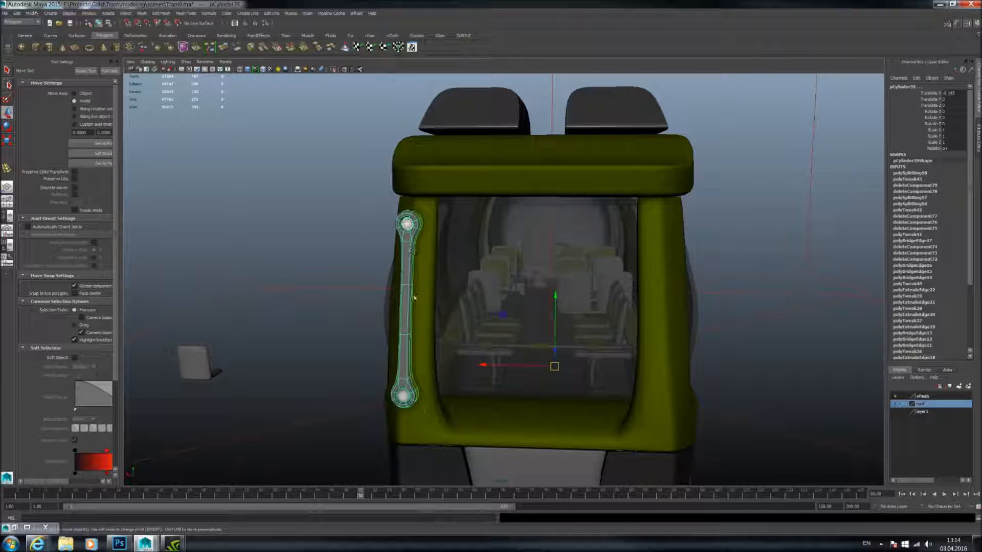
{"action": "left_click", "coordinate": [406, 408]}
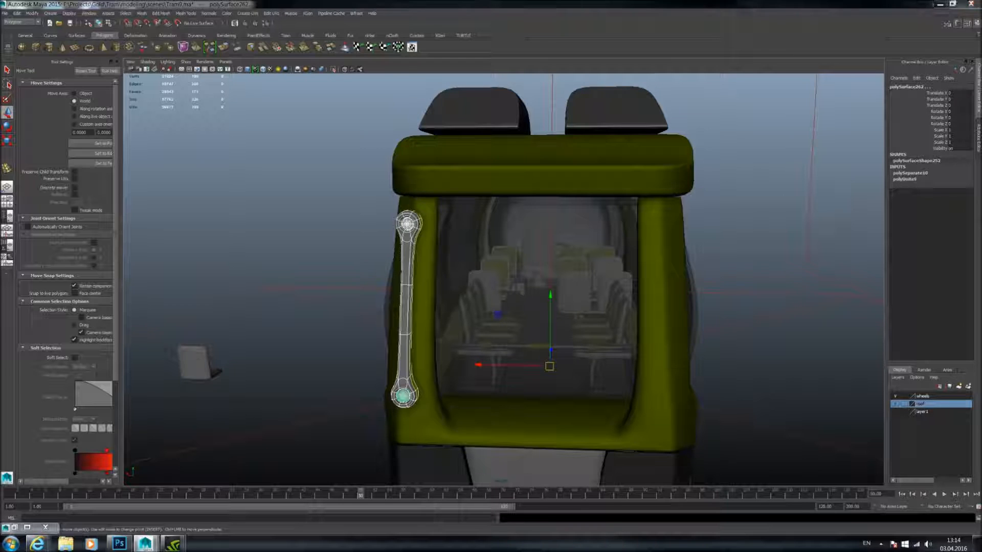
{"action": "key", "text": "ctrl+shift+d"}
{"action": "left_click", "coordinate": [781, 278]}
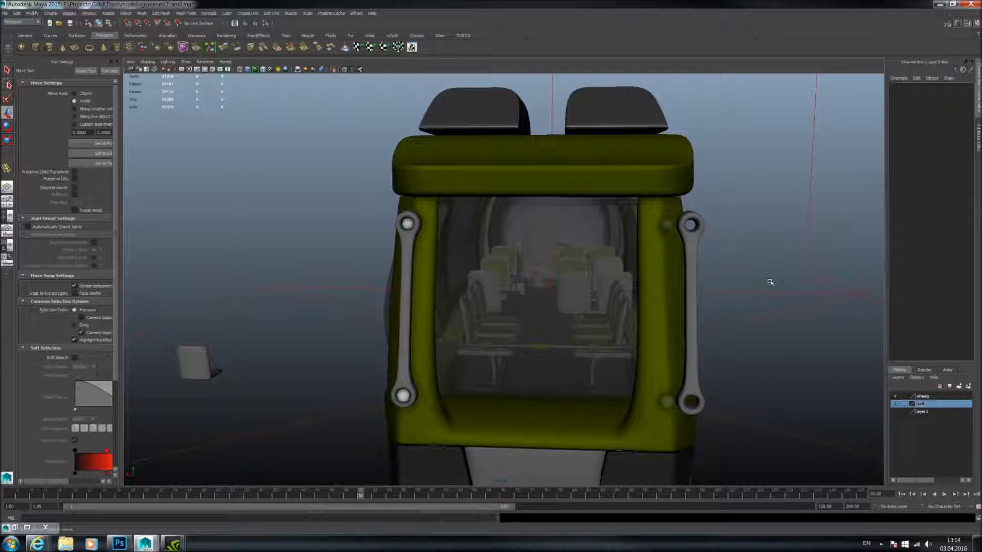
{"action": "key", "text": "ctrl+z"}
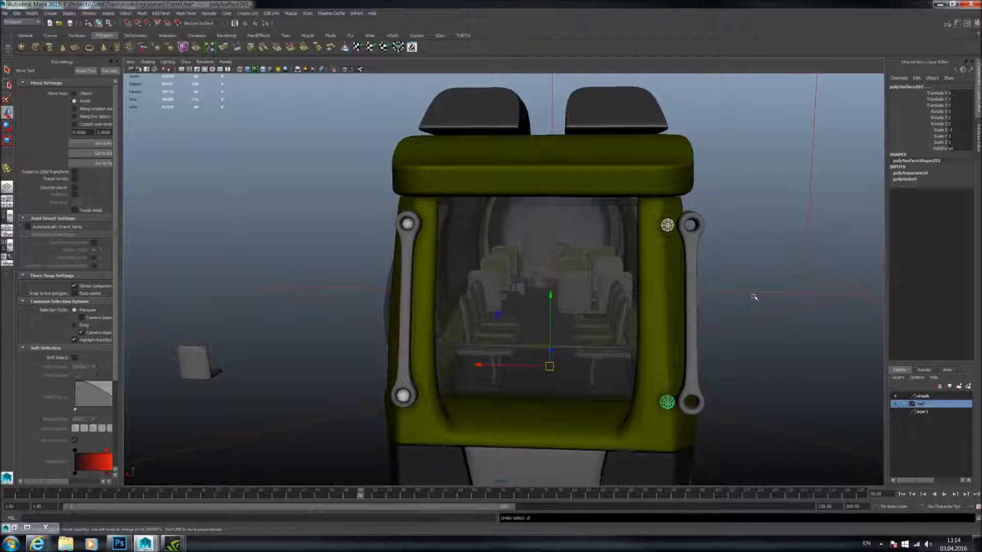
{"action": "key", "text": "ctrl+z"}
{"action": "key", "text": "ctrl+z"}
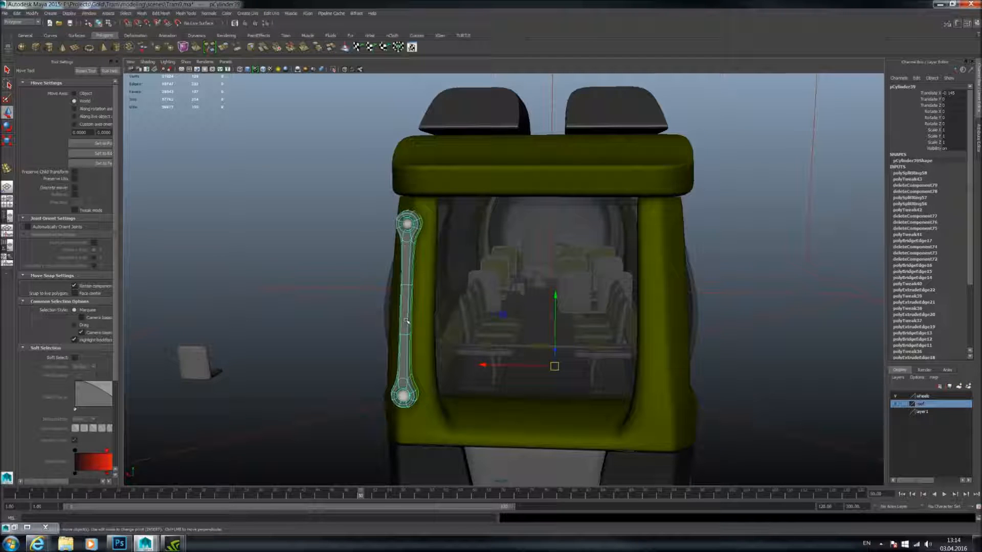
- Combine the bar and its end caps into one mesh, and separate the result back into individual pieces
{"action": "key", "text": "ctrl+z"}
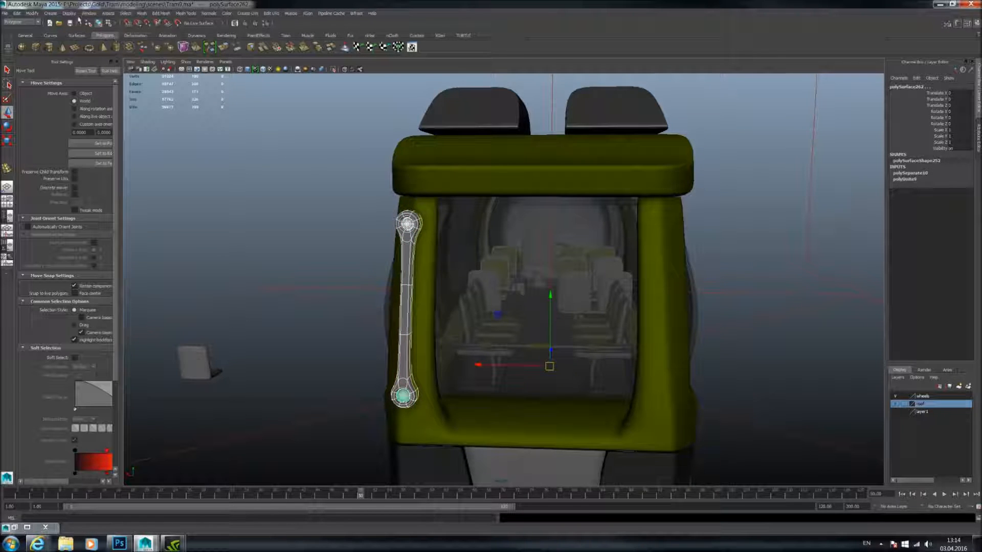
{"action": "left_click", "coordinate": [142, 13]}
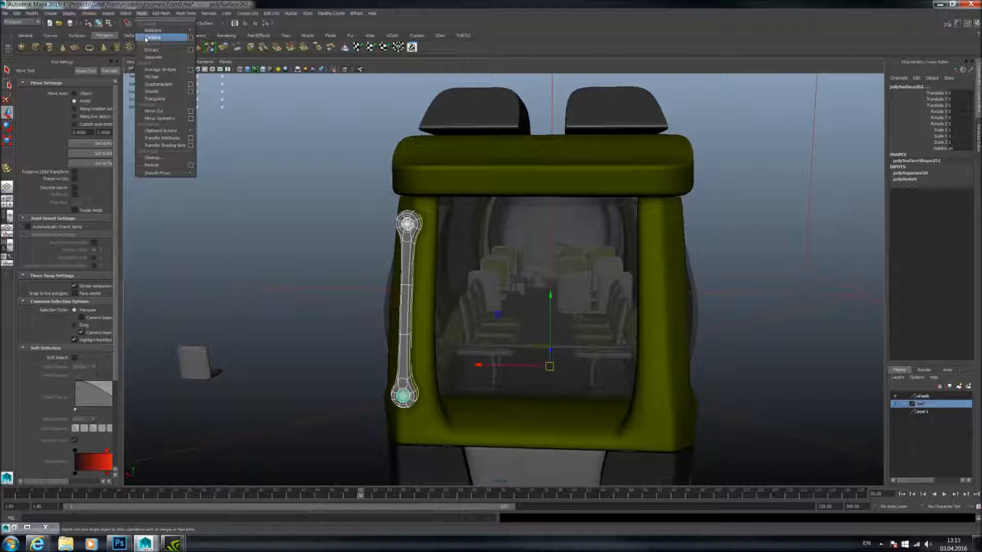
{"action": "left_click", "coordinate": [146, 38]}
{"action": "left_click", "coordinate": [141, 14]}
{"action": "left_click", "coordinate": [153, 57]}
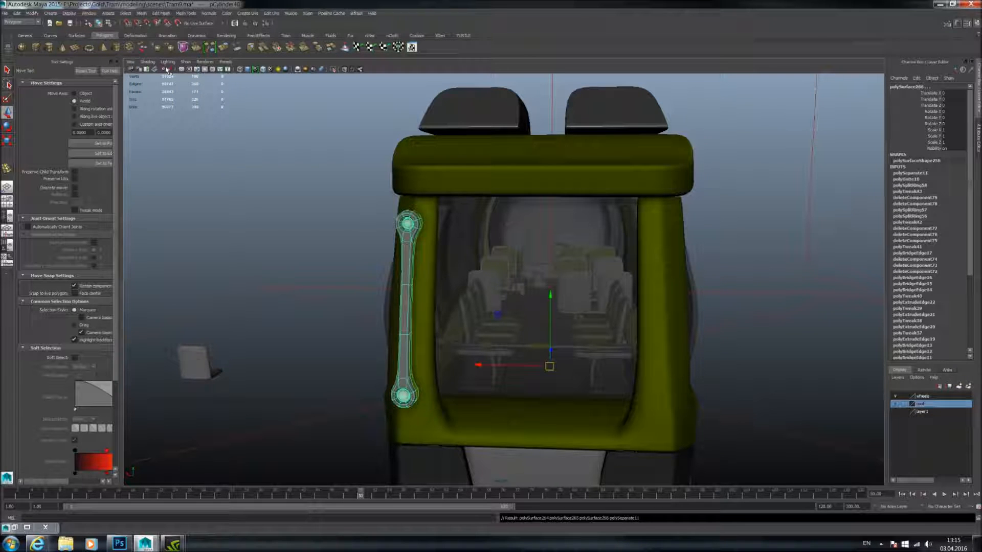
- Duplicate the bar and its caps mirrored to the opposite side of the window with smooth preview on
{"action": "key", "text": "ctrl+shift+d"}
{"action": "key", "text": "3"}
{"action": "left_click", "coordinate": [337, 266]}
{"action": "scroll", "coordinate": [493, 293], "scroll_direction": "down", "scroll_amount": 3}
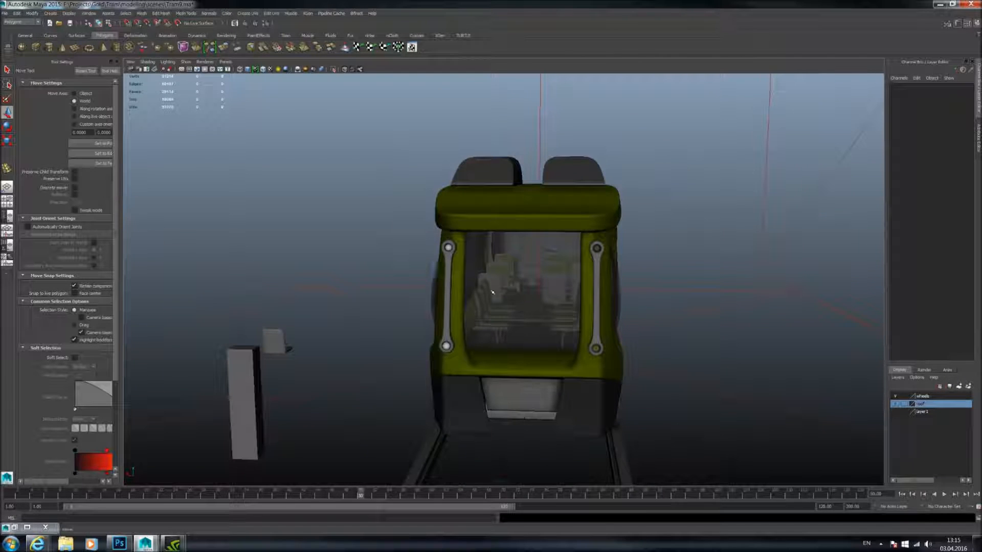
{"action": "scroll", "coordinate": [516, 317], "scroll_direction": "up", "scroll_amount": 3}
- Isolate the mirrored upper end cap to inspect its geometry, and show the whole model again
{"action": "left_click", "coordinate": [670, 225]}
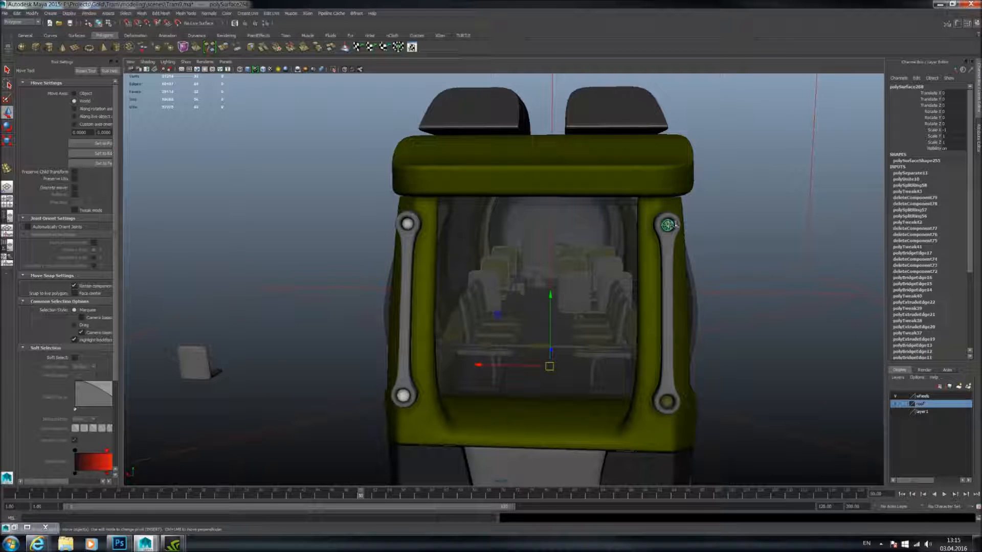
{"action": "left_click", "coordinate": [333, 69]}
{"action": "left_click_drag", "start_coordinate": [568, 167], "coordinate": [508, 183], "text": "alt"}
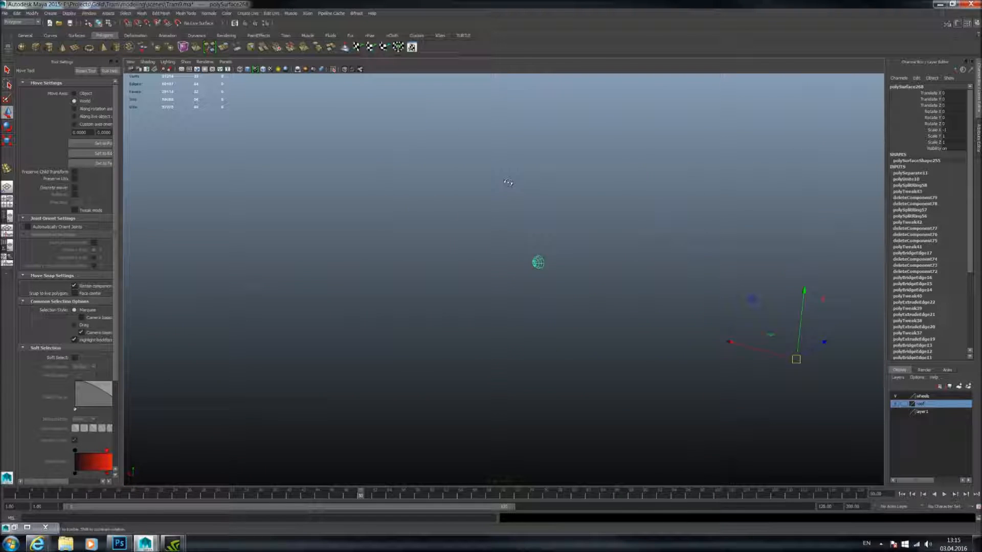
{"action": "left_click", "coordinate": [333, 69]}
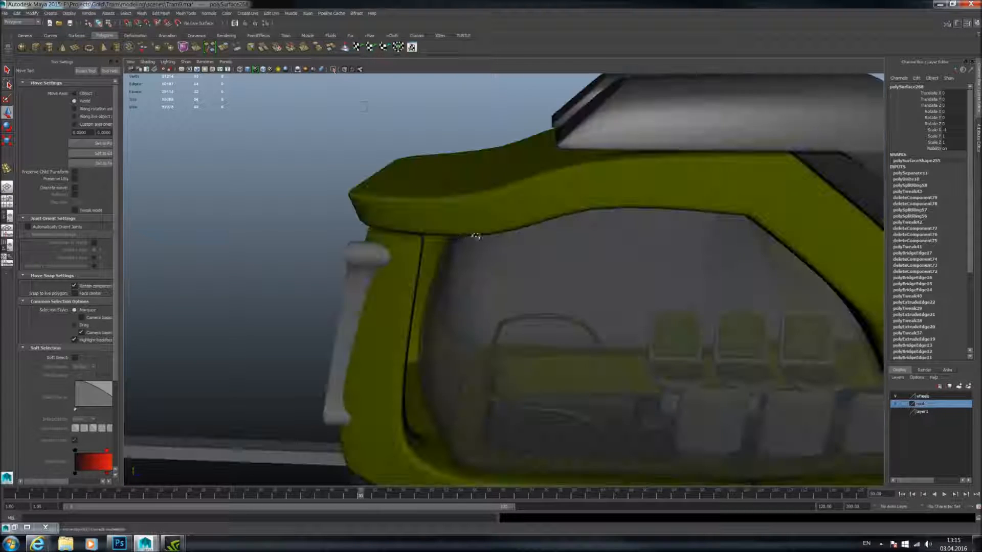
- Duplicate the remaining overlapping cap pieces at both ends of the original bar mirrored to the opposite side
{"action": "left_click_drag", "start_coordinate": [476, 237], "coordinate": [555, 241], "text": "alt"}
{"action": "right_click_drag", "start_coordinate": [554, 240], "coordinate": [588, 251], "text": "alt"}
{"action": "middle_click_drag", "start_coordinate": [440, 246], "coordinate": [558, 288], "text": "alt"}
{"action": "right_click_drag", "start_coordinate": [558, 287], "coordinate": [768, 324], "text": "alt"}
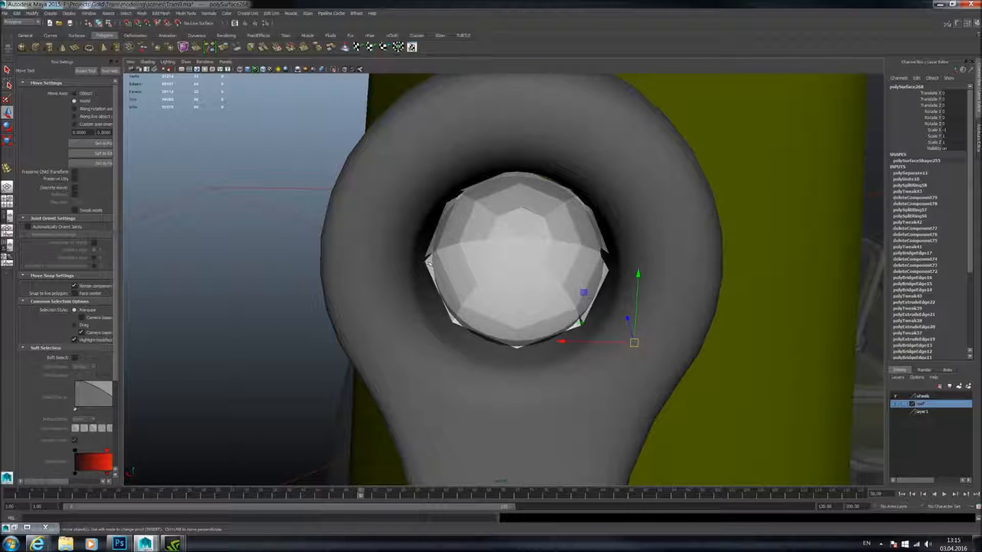
{"action": "left_click", "coordinate": [457, 262]}
{"action": "right_click_drag", "start_coordinate": [516, 256], "coordinate": [420, 240], "text": "alt"}
{"action": "middle_click_drag", "start_coordinate": [547, 343], "coordinate": [550, 107], "text": "alt"}
{"action": "middle_click_drag", "start_coordinate": [532, 435], "coordinate": [540, 107], "text": "alt"}
{"action": "right_click_drag", "start_coordinate": [552, 287], "coordinate": [681, 341], "text": "alt"}
{"action": "left_click", "coordinate": [445, 232], "text": "shift"}
{"action": "right_click_drag", "start_coordinate": [721, 282], "coordinate": [619, 250], "text": "alt"}
{"action": "middle_click_drag", "start_coordinate": [618, 250], "coordinate": [523, 277], "text": "alt"}
{"action": "key", "text": "ctrl+shift+d"}
{"action": "middle_click_drag", "start_coordinate": [431, 295], "coordinate": [448, 282], "text": "alt"}
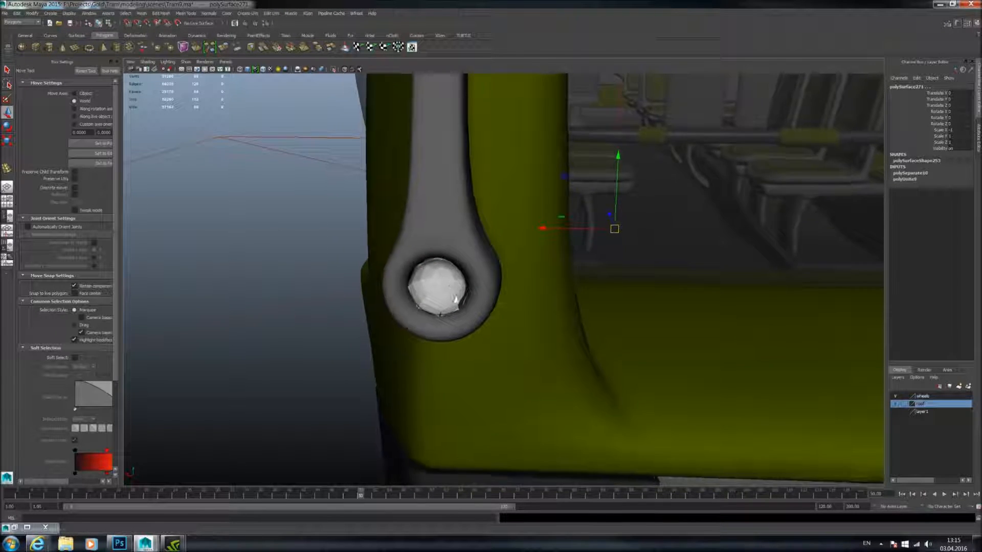
- Combine the overlapping pieces of the original bar's lower end cap into one mesh with smooth preview
{"action": "right_click_drag", "start_coordinate": [404, 289], "coordinate": [444, 310], "text": "alt"}
{"action": "left_click", "coordinate": [347, 297]}
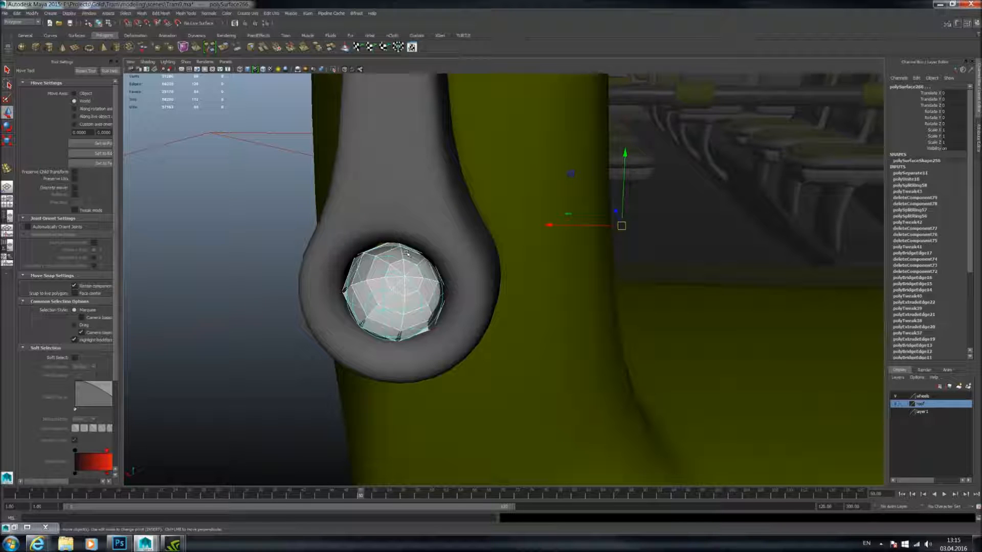
{"action": "left_click", "coordinate": [145, 14]}
{"action": "left_click", "coordinate": [154, 30]}
{"action": "key", "text": "3"}
- Combine the overlapping pieces of the original bar's upper end cap into one mesh
{"action": "right_click_drag", "start_coordinate": [471, 181], "coordinate": [435, 169], "text": "alt"}
{"action": "middle_click_drag", "start_coordinate": [435, 169], "coordinate": [447, 375], "text": "alt"}
{"action": "right_click_drag", "start_coordinate": [422, 266], "coordinate": [522, 335], "text": "alt"}
{"action": "middle_click_drag", "start_coordinate": [522, 335], "coordinate": [585, 375], "text": "alt"}
{"action": "right_click_drag", "start_coordinate": [475, 263], "coordinate": [507, 295], "text": "alt"}
{"action": "left_click", "coordinate": [542, 269]}
{"action": "left_click", "coordinate": [496, 270]}
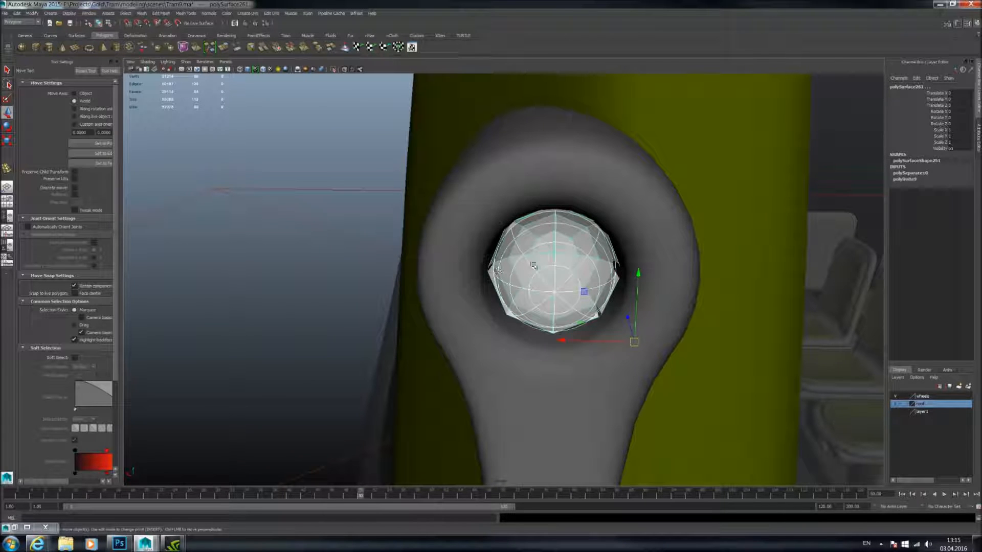
{"action": "key", "text": "g"}
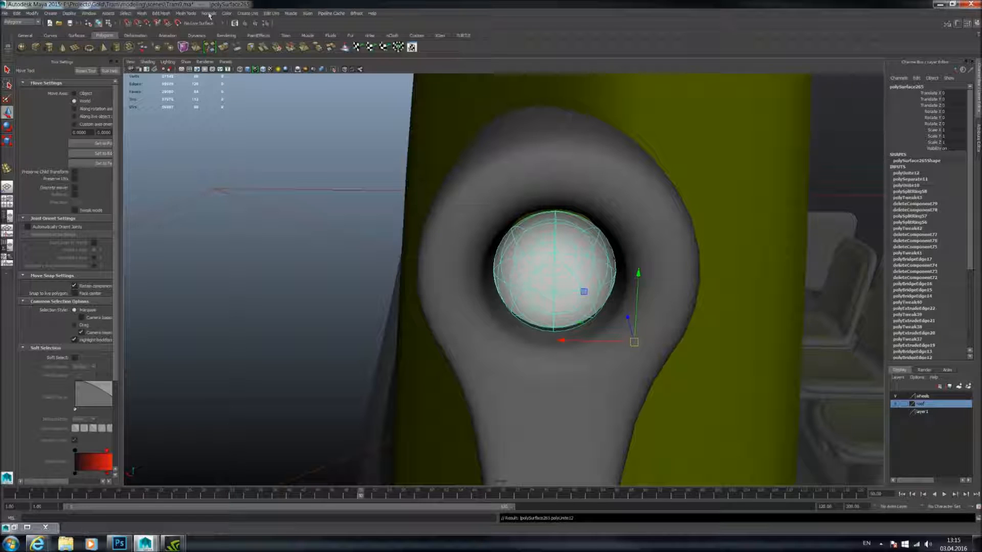
{"action": "left_click", "coordinate": [142, 13]}
{"action": "left_click", "coordinate": [153, 39]}
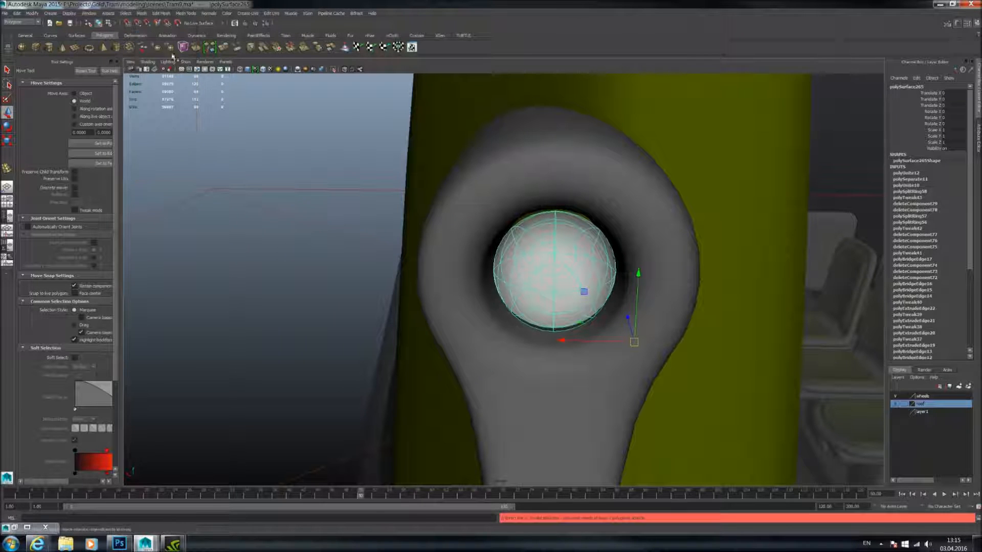
- Duplicate both combined end caps mirrored into the empty holes of the opposite bar
{"action": "scroll", "coordinate": [568, 232], "scroll_direction": "down", "scroll_amount": 5}
{"action": "middle_click_drag", "start_coordinate": [568, 233], "coordinate": [495, 224], "text": "alt"}
{"action": "scroll", "coordinate": [622, 246], "scroll_direction": "down", "scroll_amount": 4}
{"action": "middle_click_drag", "start_coordinate": [622, 246], "coordinate": [327, 255], "text": "alt"}
{"action": "scroll", "coordinate": [536, 279], "scroll_direction": "up", "scroll_amount": 3}
{"action": "left_click", "coordinate": [500, 236]}
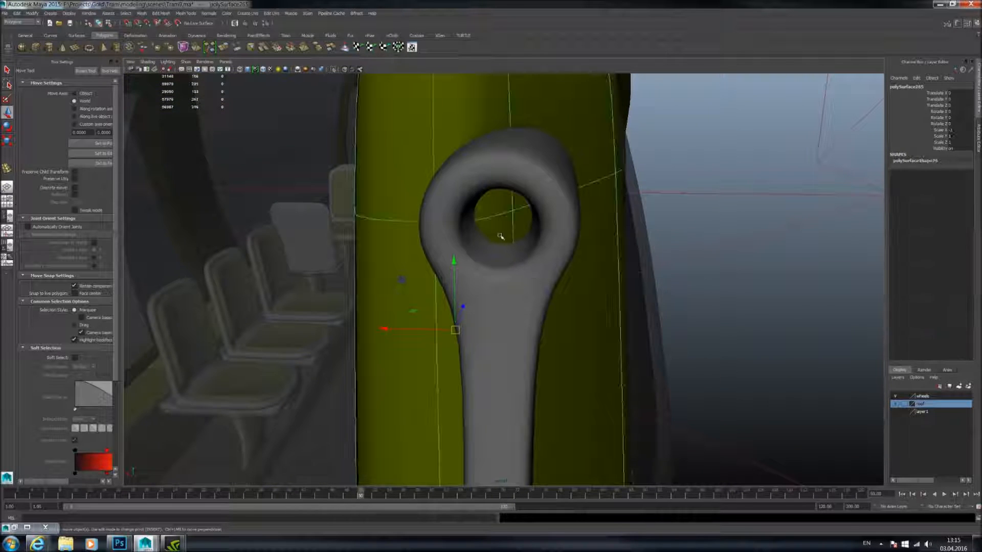
{"action": "scroll", "coordinate": [511, 244], "scroll_direction": "down", "scroll_amount": 7}
{"action": "middle_click_drag", "start_coordinate": [368, 411], "coordinate": [420, 338], "text": "alt"}
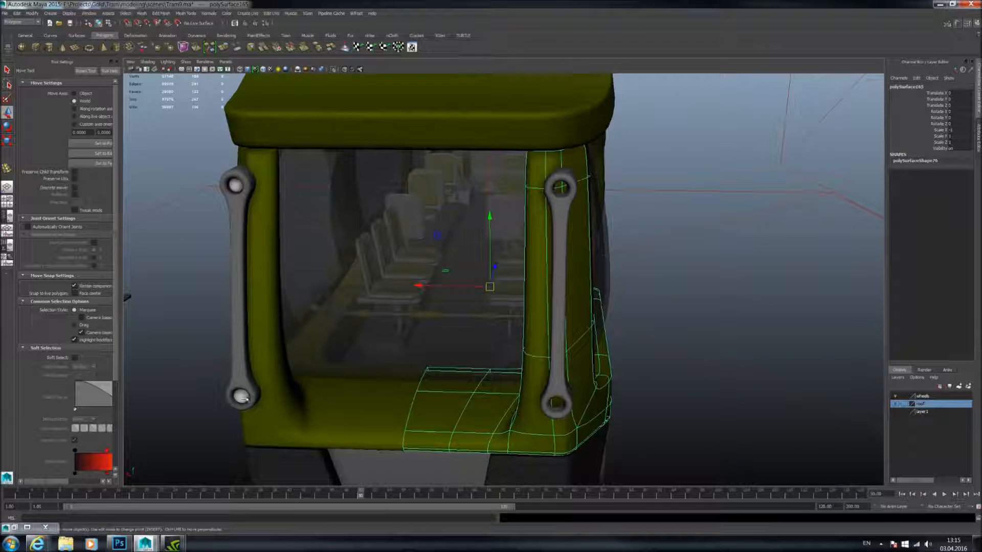
{"action": "left_click", "coordinate": [242, 397]}
{"action": "left_click", "coordinate": [235, 186], "text": "shift"}
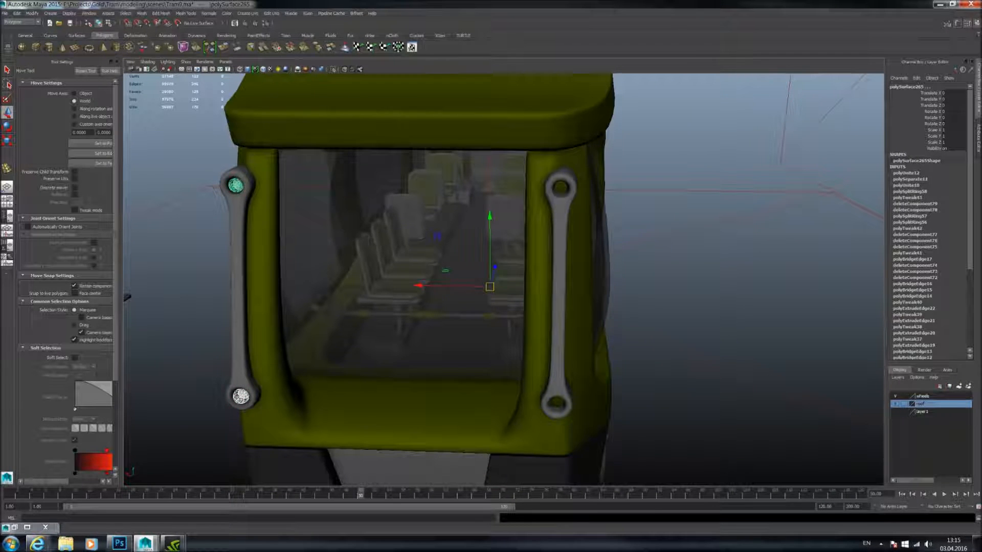
{"action": "key", "text": "ctrl+shift+d"}
{"action": "left_click", "coordinate": [653, 270]}
- Examine the two capped bars and the lower bodywork from the side and the end of the tram
{"action": "scroll", "coordinate": [577, 301], "scroll_direction": "down", "scroll_amount": 5}
{"action": "left_click_drag", "start_coordinate": [584, 305], "coordinate": [469, 297], "text": "alt"}
{"action": "scroll", "coordinate": [576, 301], "scroll_direction": "down", "scroll_amount": 8}
{"action": "scroll", "coordinate": [469, 297], "scroll_direction": "up", "scroll_amount": 8}
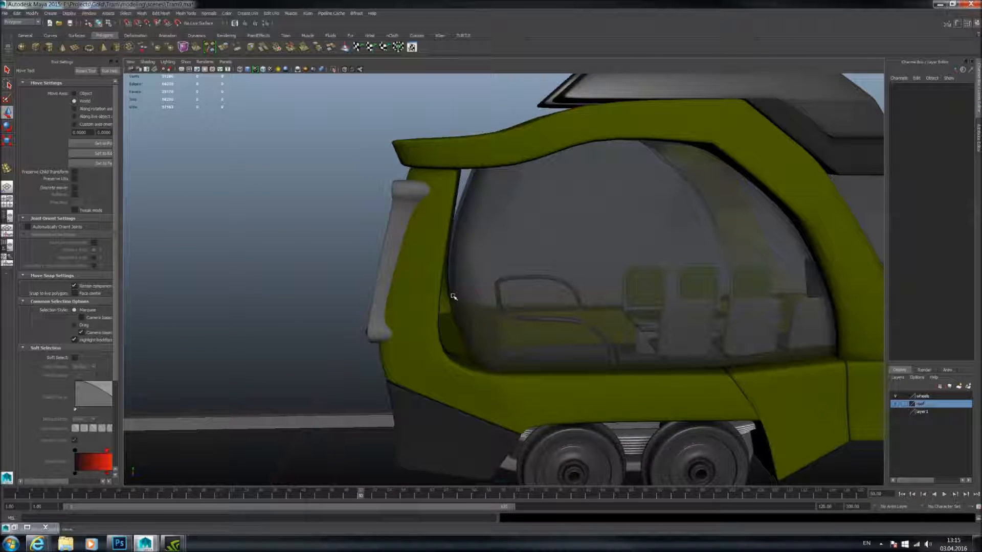
{"action": "left_click_drag", "start_coordinate": [437, 384], "coordinate": [545, 319], "text": "alt"}
{"action": "middle_click_drag", "start_coordinate": [545, 318], "coordinate": [548, 280], "text": "alt"}
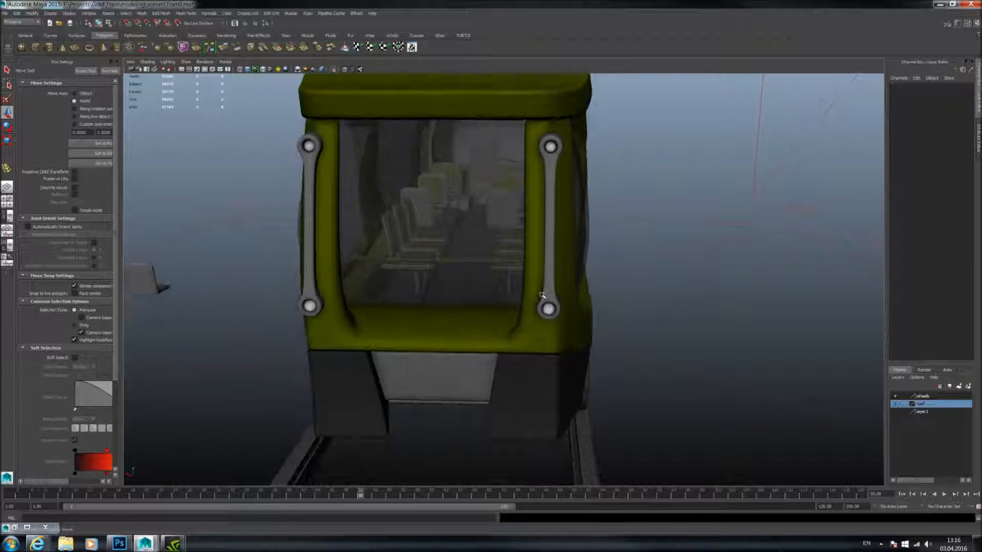
{"action": "left_click_drag", "start_coordinate": [535, 353], "coordinate": [526, 320], "text": "alt"}
{"action": "scroll", "coordinate": [527, 321], "scroll_direction": "up", "scroll_amount": 4}
{"action": "middle_click_drag", "start_coordinate": [532, 378], "coordinate": [535, 336], "text": "alt"}
- Start the Insert Edge Loop tool on the dark lower corner panel in front of the wheels
{"action": "left_click", "coordinate": [566, 332]}
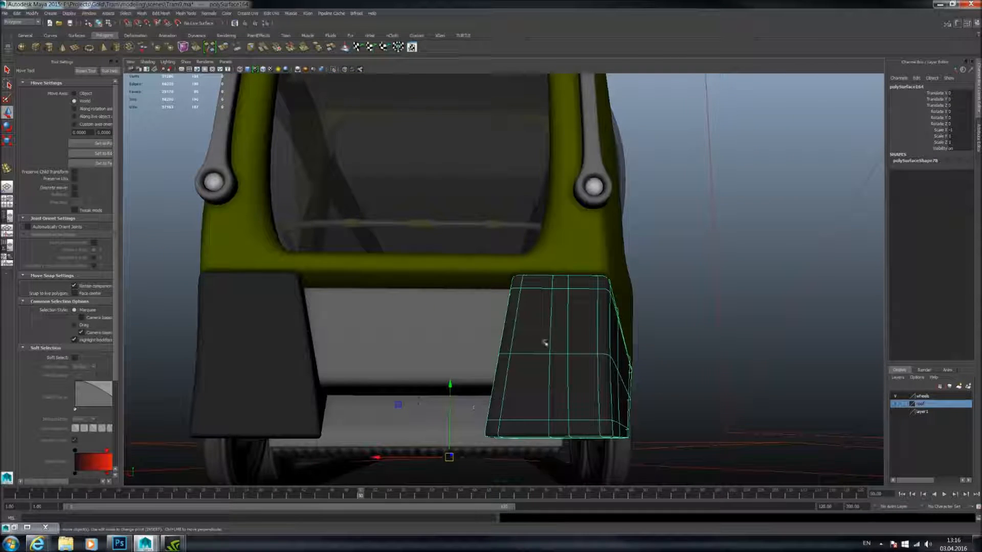
{"action": "left_click_drag", "start_coordinate": [561, 354], "coordinate": [490, 309], "text": "alt"}
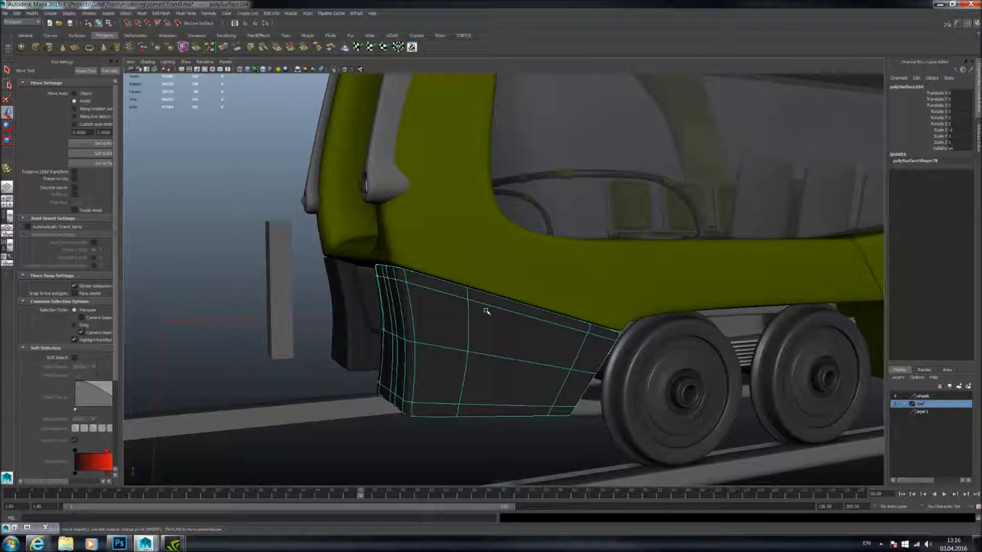
{"action": "left_click_drag", "start_coordinate": [485, 309], "coordinate": [507, 301], "text": "alt"}
{"action": "left_click_drag", "start_coordinate": [445, 297], "coordinate": [496, 305], "text": "alt"}
{"action": "left_click", "coordinate": [7, 169]}
{"action": "left_click", "coordinate": [469, 363]}
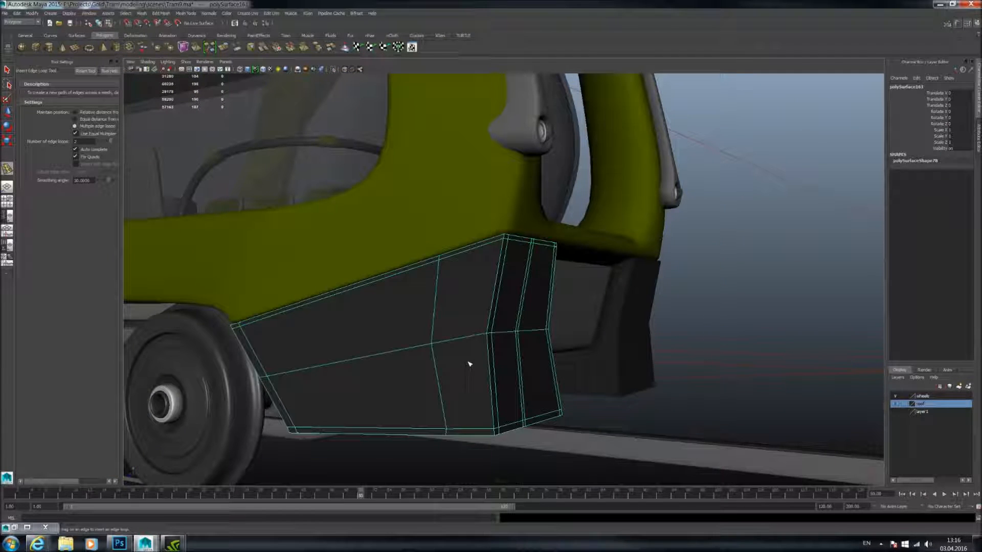
- Try to insert two edge loops around the lower half of the dark corner panel
{"action": "left_click", "coordinate": [439, 390]}
{"action": "key", "text": "ctrl+z"}
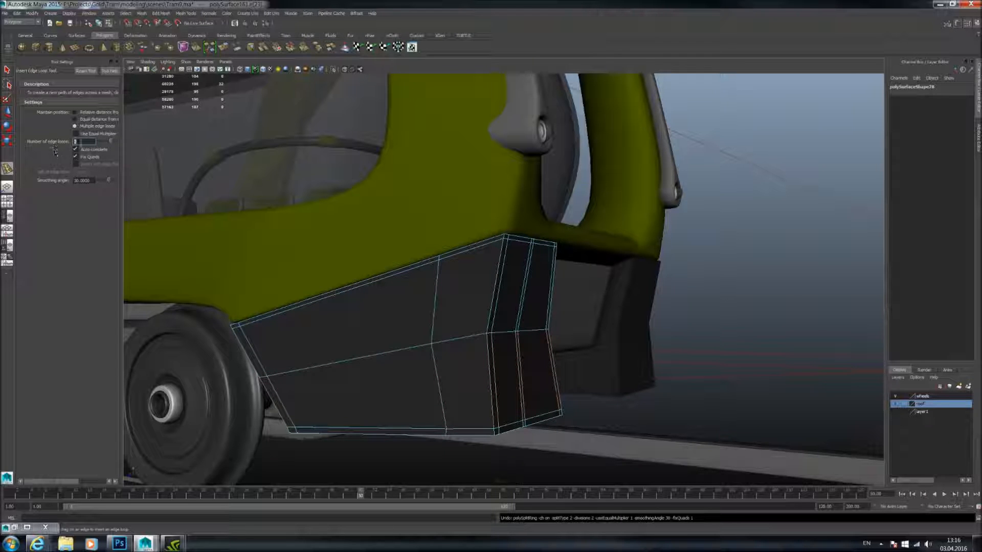
{"action": "left_click", "coordinate": [490, 380]}
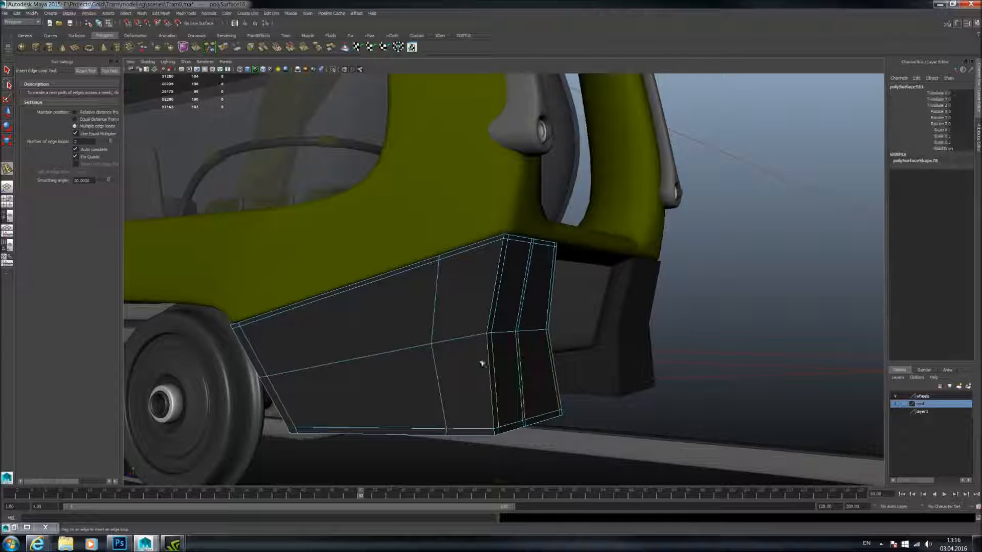
{"action": "middle_click_drag", "start_coordinate": [503, 353], "coordinate": [501, 333], "text": "alt"}
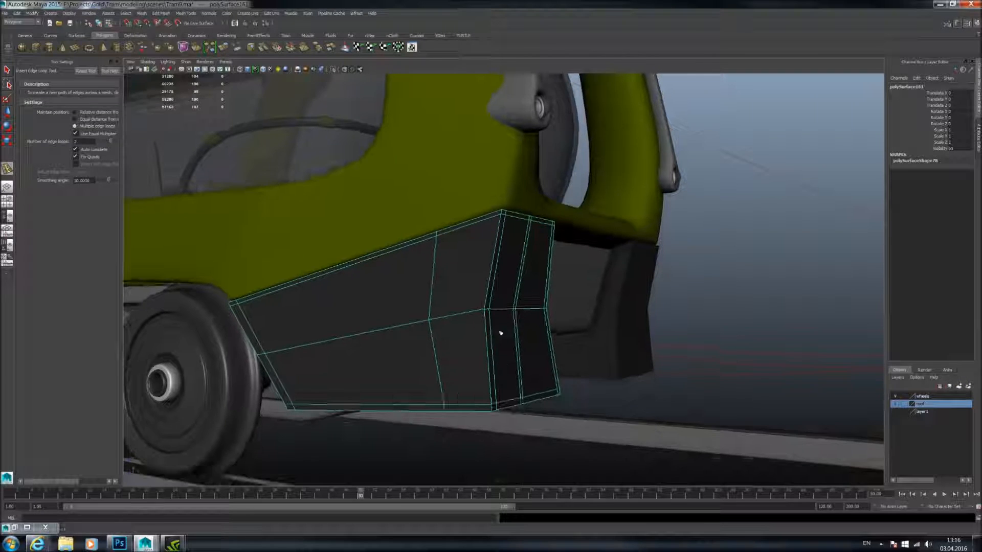
{"action": "left_click", "coordinate": [495, 365]}
{"action": "key", "text": "ctrl+z"}
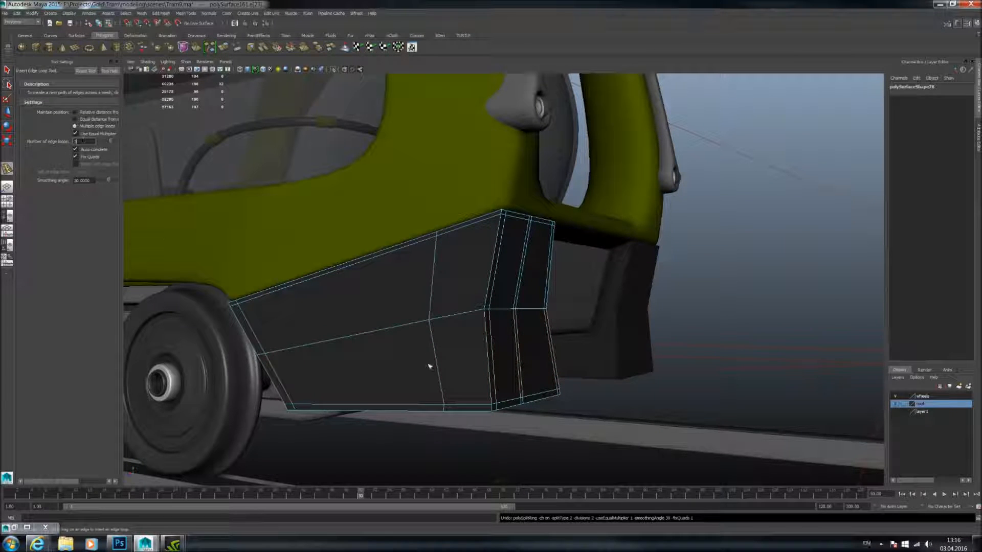
- Insert a single horizontal edge loop through the lower half of the dark corner panel
{"action": "key", "text": "Return"}
{"action": "left_click", "coordinate": [495, 370]}
{"action": "left_click_drag", "start_coordinate": [539, 352], "coordinate": [481, 274], "text": "alt"}
{"action": "key", "text": "w"}
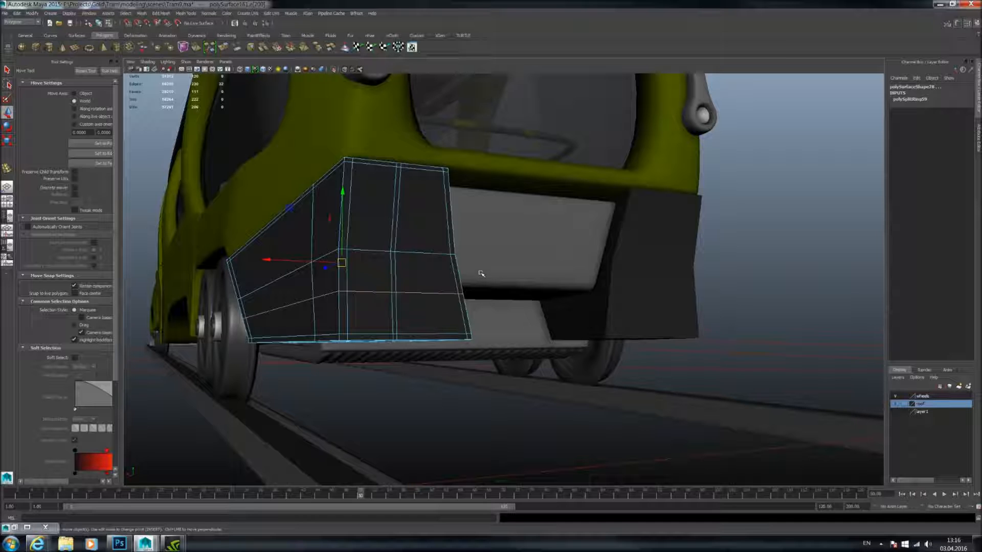
- Extrude the lowest row of end-facing faces on the dark corner panels and pull them slightly outward from the tram's end
{"action": "scroll", "coordinate": [281, 333], "scroll_direction": "up", "scroll_amount": 3}
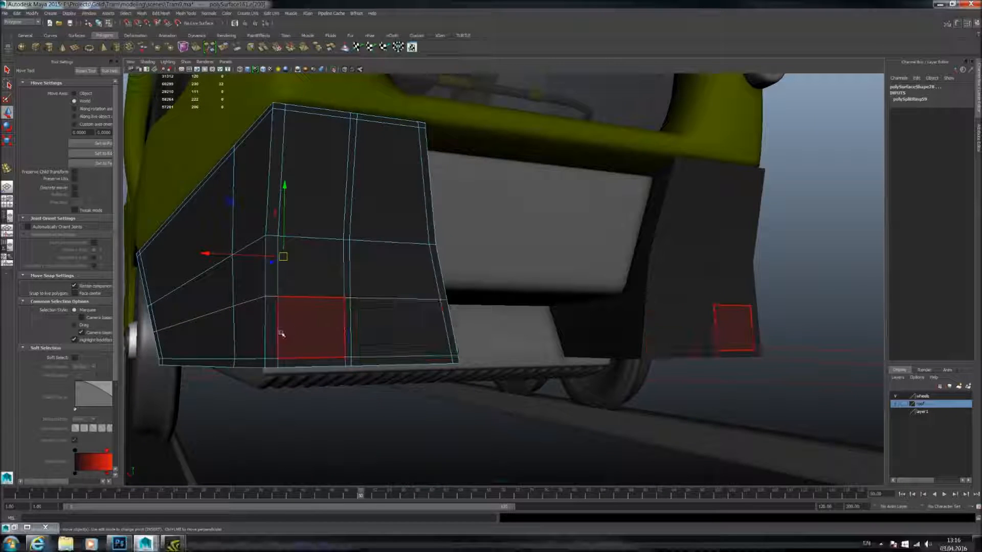
{"action": "left_click", "coordinate": [299, 330]}
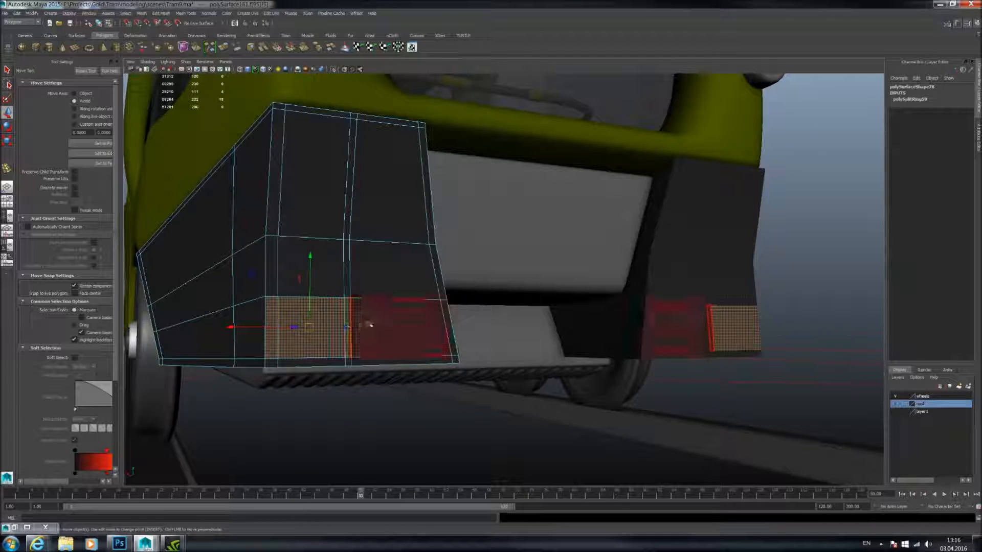
{"action": "left_click", "coordinate": [399, 330], "text": "shift"}
{"action": "left_click", "coordinate": [452, 339], "text": "shift"}
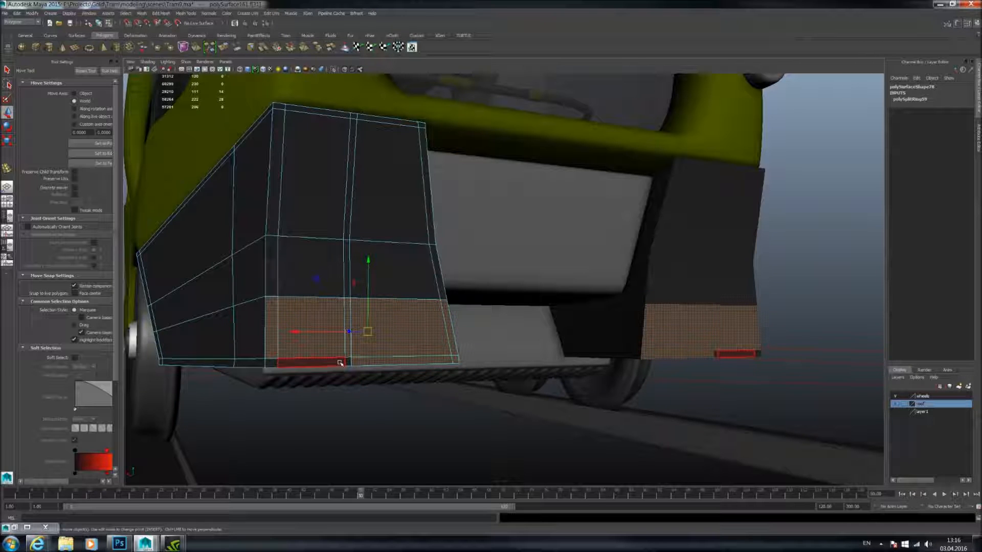
{"action": "left_click", "coordinate": [328, 363], "text": "shift"}
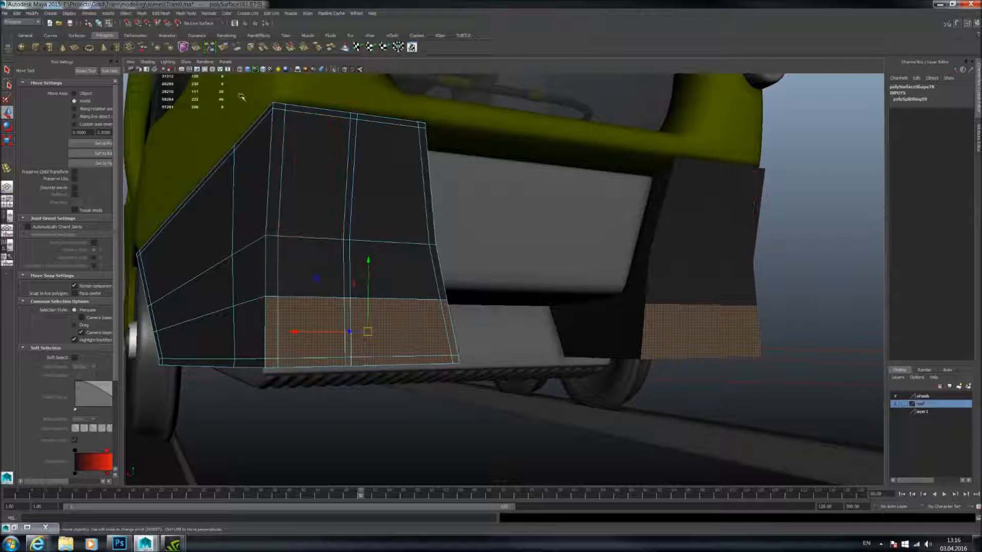
{"action": "left_click", "coordinate": [223, 49]}
{"action": "left_click_drag", "start_coordinate": [317, 205], "coordinate": [444, 223], "text": "alt"}
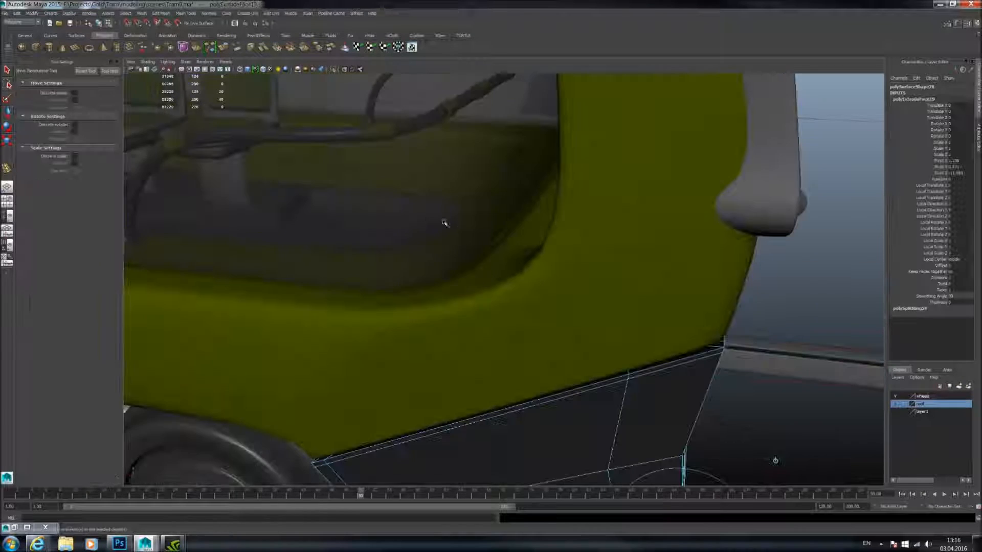
{"action": "middle_click_drag", "start_coordinate": [603, 323], "coordinate": [395, 167], "text": "alt"}
{"action": "left_click_drag", "start_coordinate": [394, 167], "coordinate": [489, 256], "text": "alt"}
{"action": "right_click_drag", "start_coordinate": [488, 256], "coordinate": [484, 363], "text": "alt"}
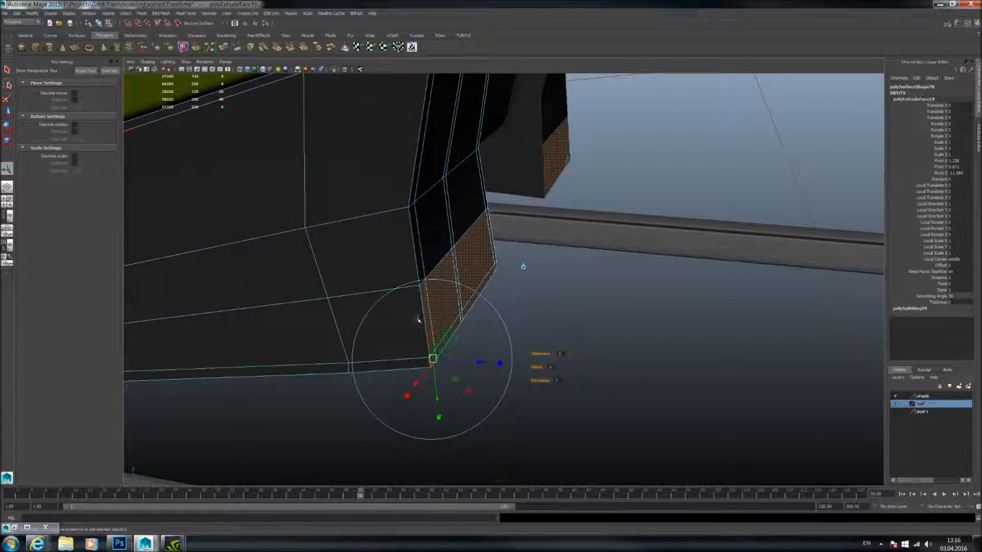
{"action": "key", "text": "w"}
{"action": "left_click_drag", "start_coordinate": [398, 269], "coordinate": [402, 271]}
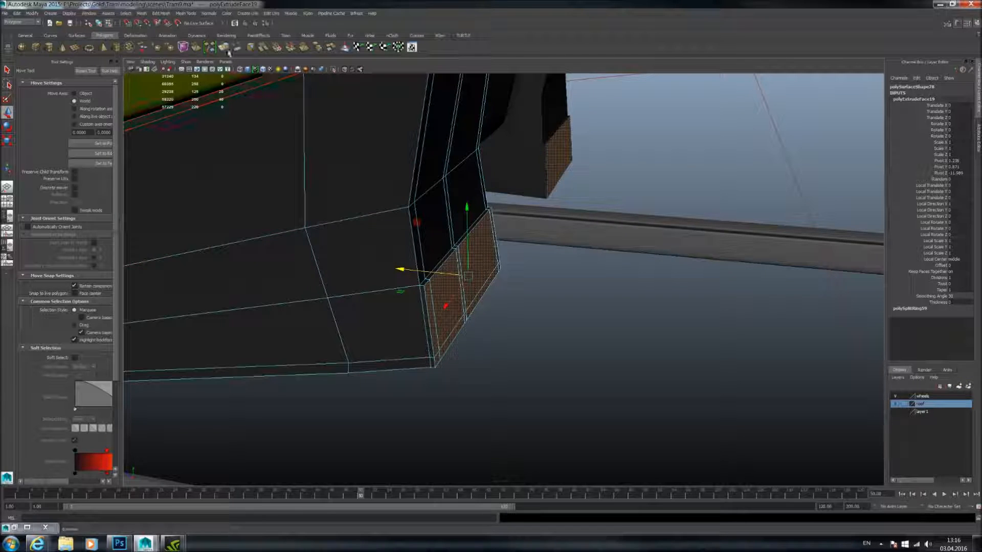
- Extrude the same lower faces again, pull them further outward to form a stepped lip, and preview the panels smoothed
{"action": "key", "text": "ctrl+e"}
{"action": "key", "text": "w"}
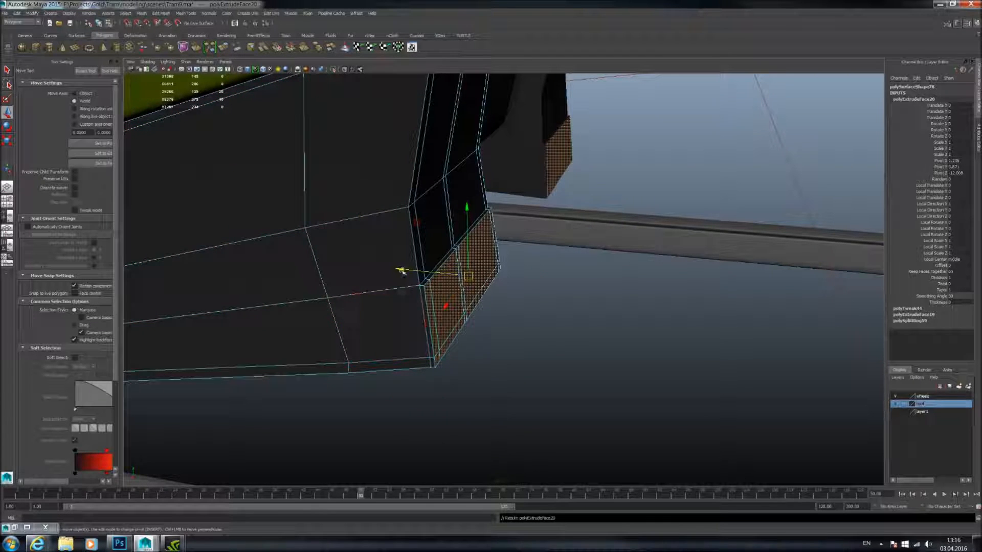
{"action": "left_click_drag", "start_coordinate": [401, 271], "coordinate": [422, 275]}
{"action": "key", "text": "3"}
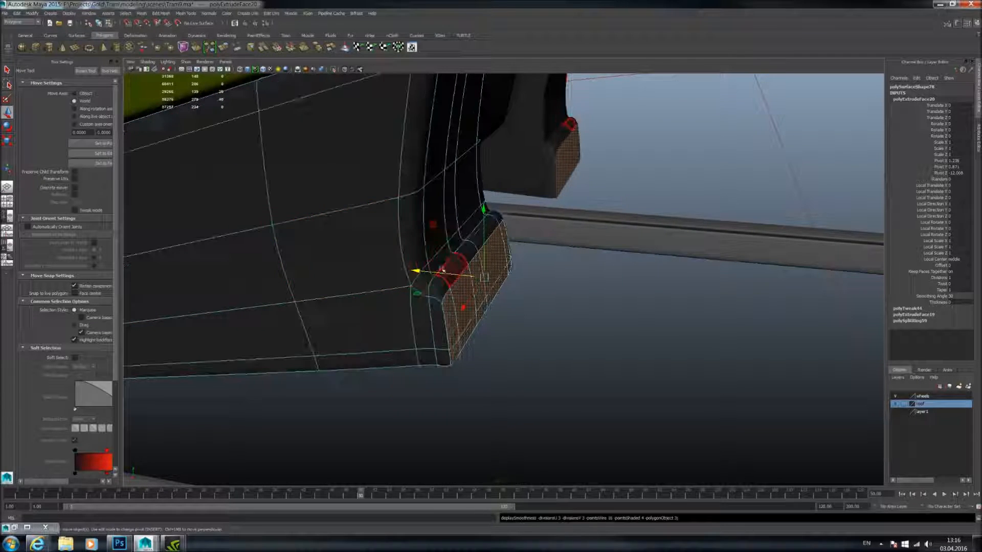
{"action": "scroll", "coordinate": [487, 231], "scroll_direction": "down", "scroll_amount": 5}
{"action": "left_click", "coordinate": [570, 329]}
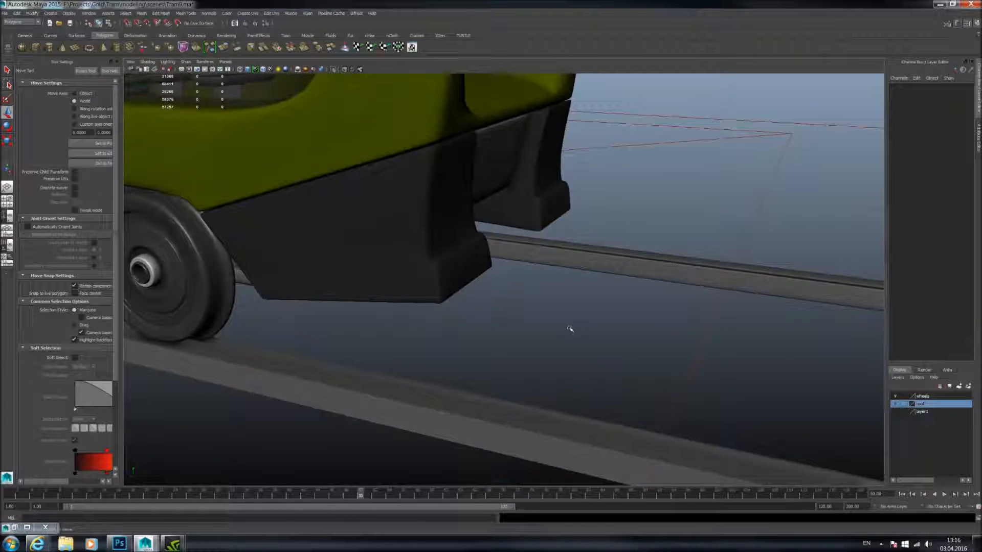
- Examine the stepped lower lips of the corner panels and the central panel between them from the sides, below and the end
{"action": "left_click_drag", "start_coordinate": [569, 329], "coordinate": [493, 311], "text": "alt"}
{"action": "middle_click_drag", "start_coordinate": [493, 311], "coordinate": [486, 351], "text": "alt"}
{"action": "left_click_drag", "start_coordinate": [486, 350], "coordinate": [397, 309], "text": "alt"}
{"action": "right_click_drag", "start_coordinate": [397, 309], "coordinate": [530, 338], "text": "alt"}
{"action": "left_click", "coordinate": [531, 338]}
{"action": "left_click_drag", "start_coordinate": [554, 345], "coordinate": [489, 397], "text": "alt"}
{"action": "left_click", "coordinate": [428, 401]}
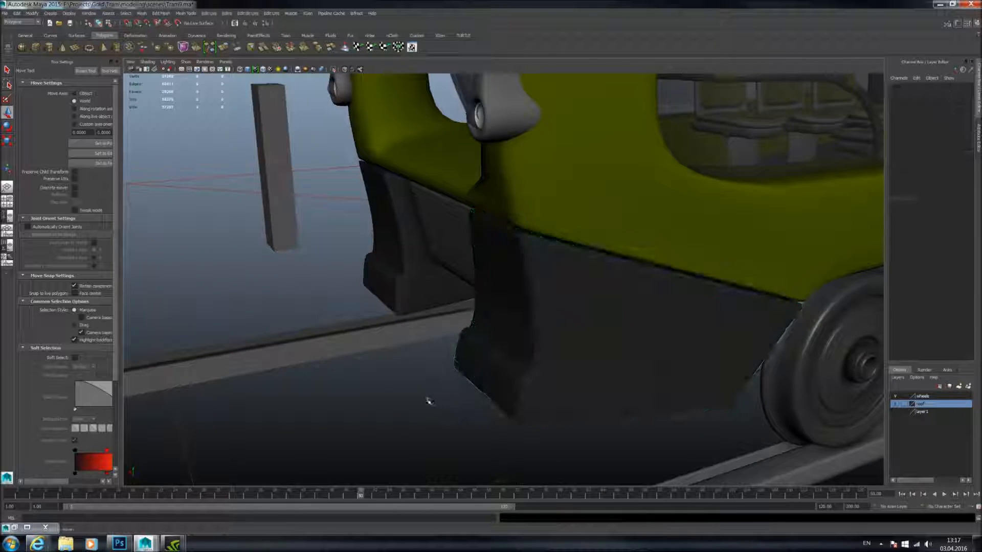
{"action": "left_click_drag", "start_coordinate": [427, 401], "coordinate": [469, 357], "text": "alt"}
{"action": "middle_click_drag", "start_coordinate": [469, 357], "coordinate": [470, 421], "text": "alt"}
{"action": "left_click_drag", "start_coordinate": [470, 421], "coordinate": [422, 311], "text": "alt"}
{"action": "left_click", "coordinate": [422, 311]}
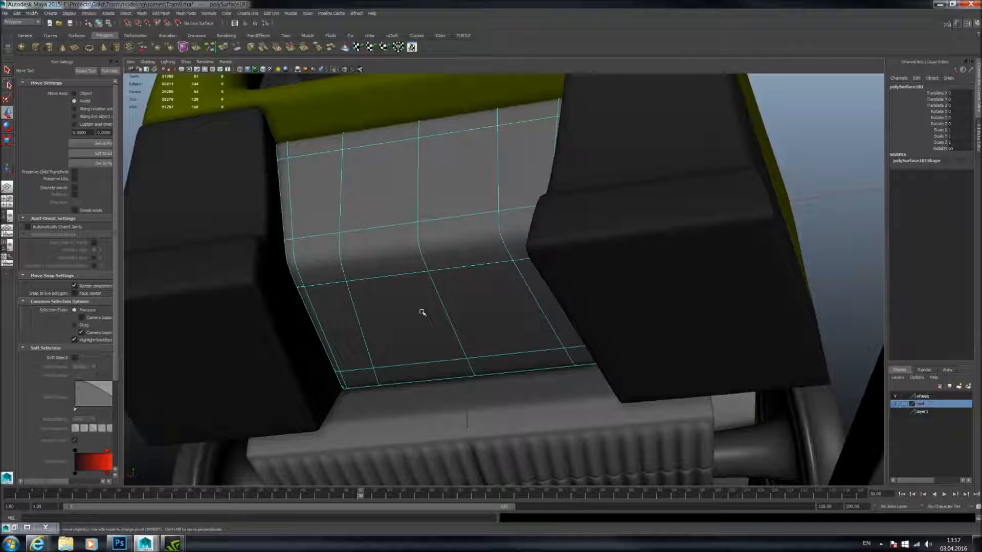
{"action": "left_click_drag", "start_coordinate": [431, 313], "coordinate": [466, 314], "text": "alt"}
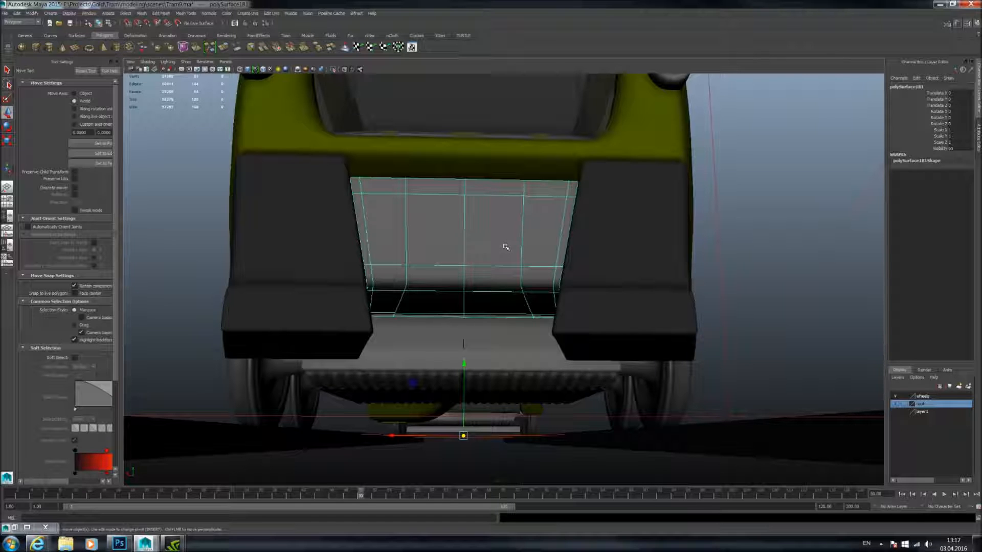
{"action": "left_click_drag", "start_coordinate": [510, 234], "coordinate": [437, 237], "text": "alt"}
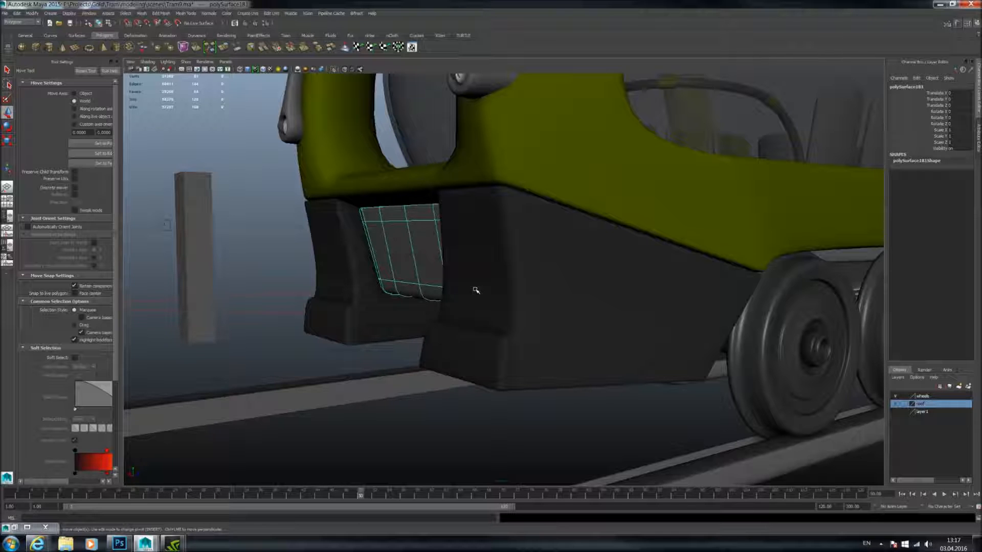
{"action": "left_click_drag", "start_coordinate": [483, 317], "coordinate": [489, 276], "text": "alt"}
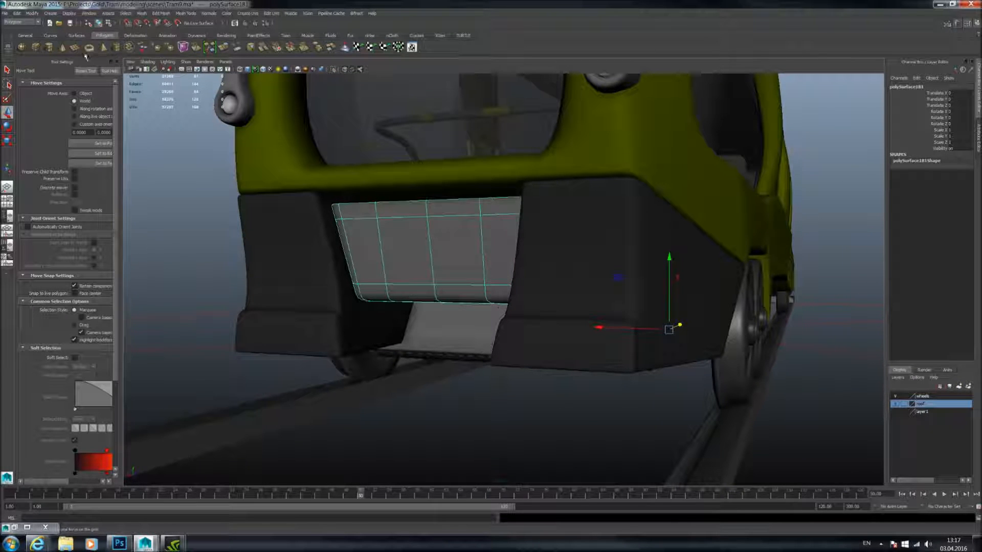
- Create a small upright polygon cylinder between the rails in front of the tram's end
{"action": "left_click", "coordinate": [49, 48]}
{"action": "scroll", "coordinate": [480, 361], "scroll_direction": "down", "scroll_amount": 5}
{"action": "left_click_drag", "start_coordinate": [481, 361], "coordinate": [612, 382], "text": "alt"}
{"action": "scroll", "coordinate": [608, 377], "scroll_direction": "up", "scroll_amount": 3}
{"action": "left_click_drag", "start_coordinate": [583, 337], "coordinate": [579, 352], "text": "alt"}
{"action": "mouse_move", "coordinate": [466, 367]}
{"action": "left_mouse_down", "text": "alt"}
{"action": "mouse_move", "coordinate": [449, 375]}
{"action": "mouse_move", "coordinate": [474, 370]}
{"action": "mouse_move", "coordinate": [476, 337]}
{"action": "left_mouse_up", "text": "alt"}
{"action": "key", "text": "w"}
{"action": "mouse_move", "coordinate": [483, 364]}
{"action": "left_mouse_down", "text": "alt"}
{"action": "mouse_move", "coordinate": [489, 344]}
{"action": "mouse_move", "coordinate": [471, 328]}
{"action": "mouse_move", "coordinate": [485, 293]}
{"action": "left_mouse_up", "text": "alt"}
{"action": "middle_click_drag", "start_coordinate": [484, 294], "coordinate": [477, 322], "text": "alt"}
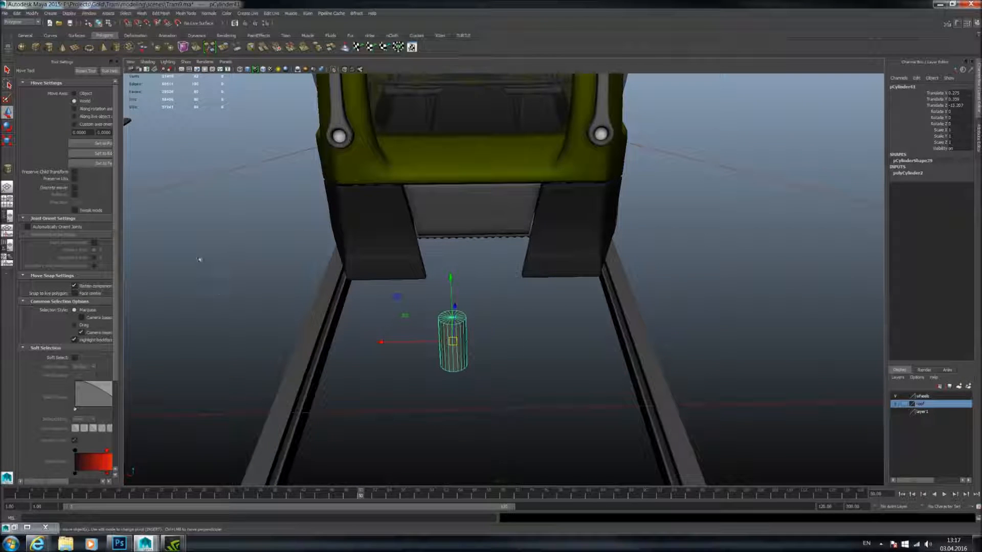
- Set the cylinder's axis subdivisions to 8
{"action": "left_click", "coordinate": [925, 174]}
{"action": "left_click", "coordinate": [952, 192]}
{"action": "key", "text": "Return"}
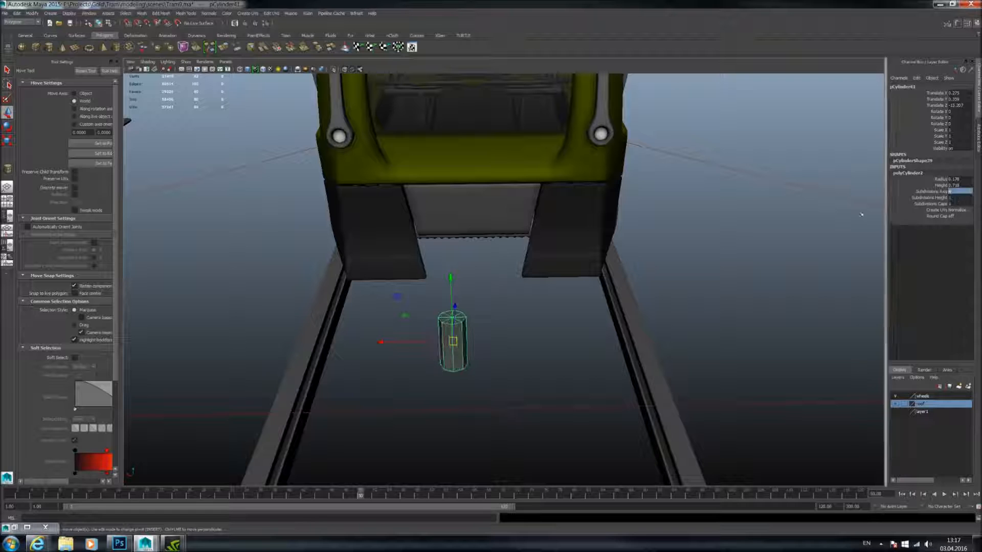
- Rotate the cylinder to 90 degrees around Z so it lies horizontally across the track
{"action": "key", "text": "e"}
{"action": "left_click_drag", "start_coordinate": [476, 285], "coordinate": [511, 382]}
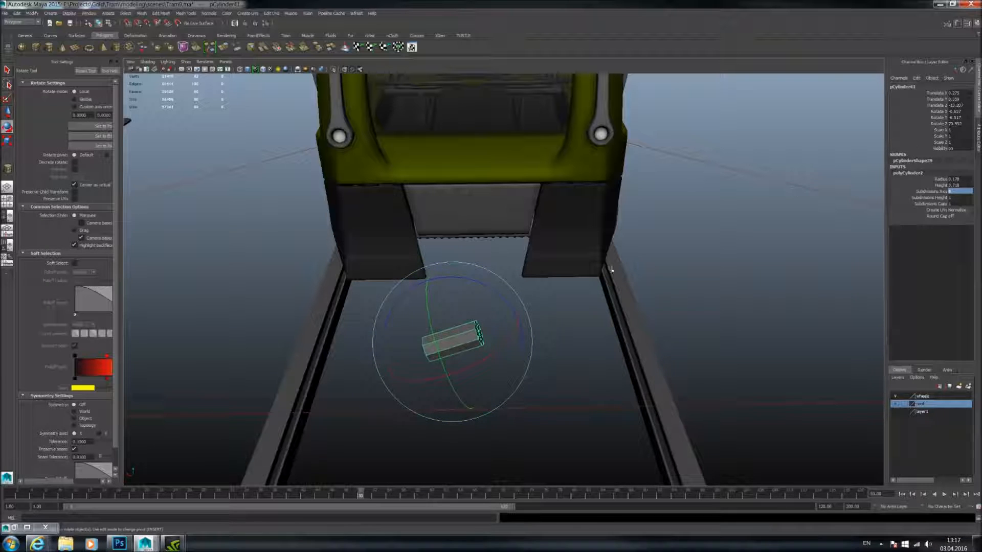
{"action": "key", "text": "ctrl+z"}
{"action": "left_click_drag", "start_coordinate": [471, 283], "coordinate": [566, 342]}
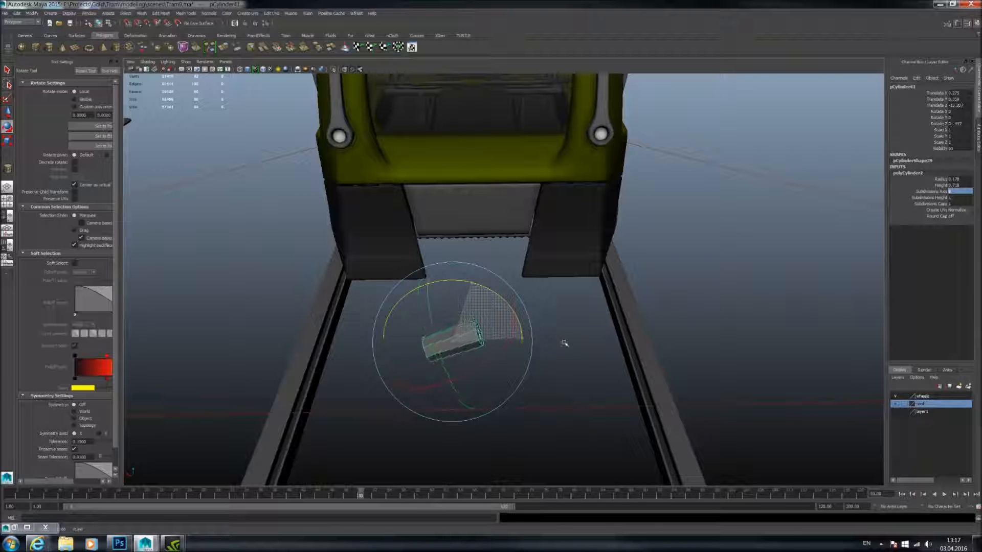
{"action": "left_click", "coordinate": [960, 124]}
{"action": "type", "text": "90"}
{"action": "key", "text": "Return"}
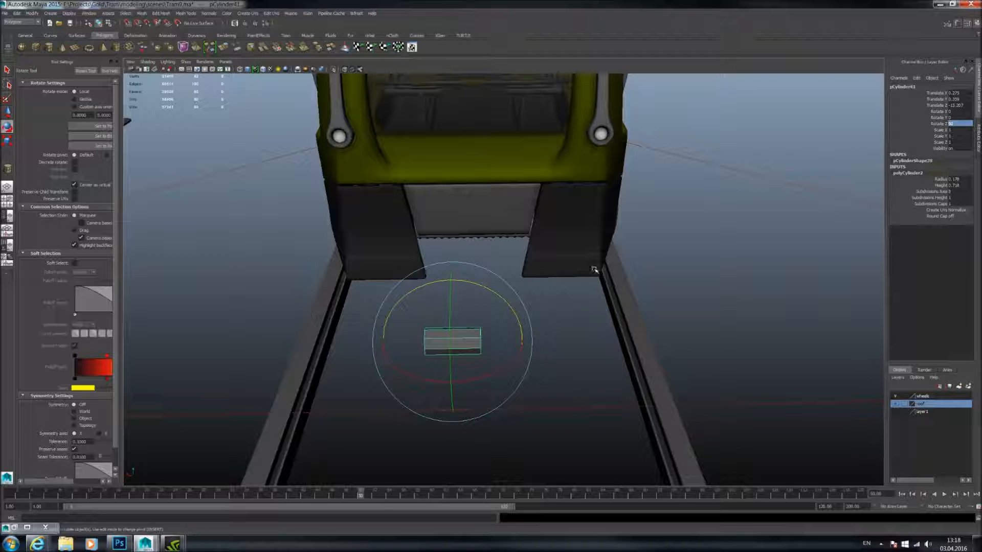
- Delete the end cap faces of the cylinder and return to object mode
{"action": "right_click_drag", "start_coordinate": [463, 336], "coordinate": [463, 352]}
{"action": "left_click_drag", "start_coordinate": [386, 302], "coordinate": [516, 363]}
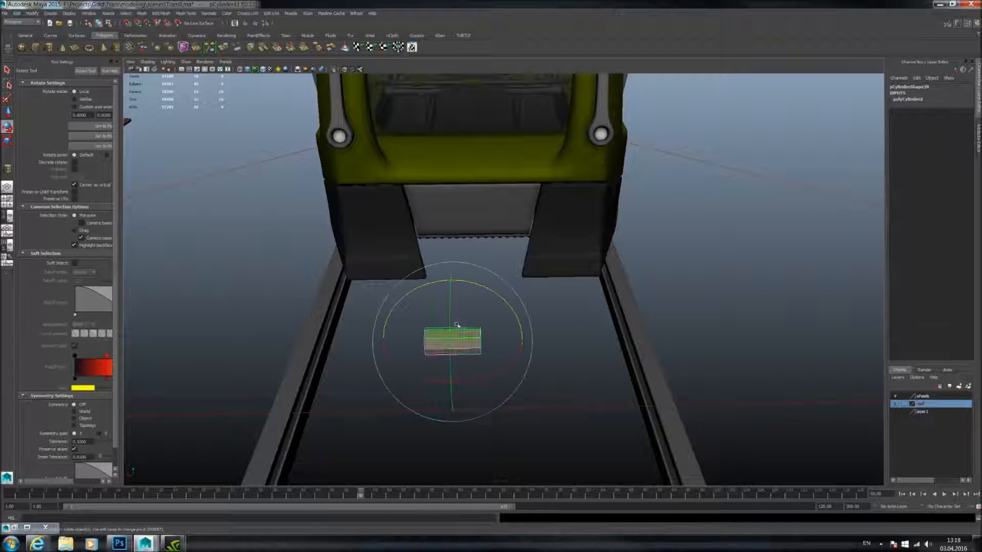
{"action": "key", "text": "Delete"}
{"action": "right_click_drag", "start_coordinate": [453, 351], "coordinate": [493, 339]}
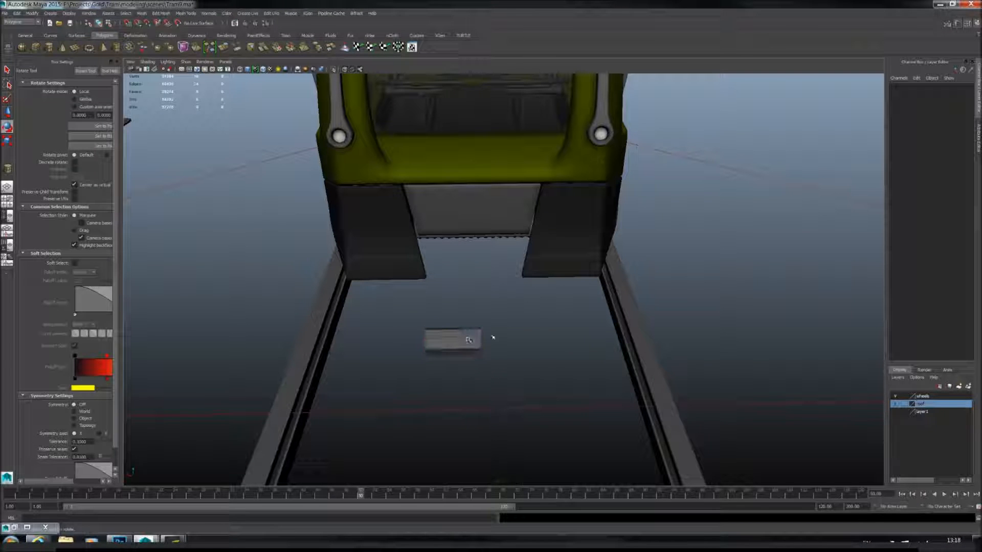
- Create a polygon sphere beside the open cylinder and set its Z rotation to 90 degrees
{"action": "left_click", "coordinate": [21, 49]}
{"action": "left_click_drag", "start_coordinate": [330, 212], "coordinate": [336, 258], "text": "alt"}
{"action": "middle_click_drag", "start_coordinate": [336, 258], "coordinate": [333, 204], "text": "alt"}
{"action": "left_click_drag", "start_coordinate": [494, 334], "coordinate": [501, 298]}
{"action": "key", "text": "e"}
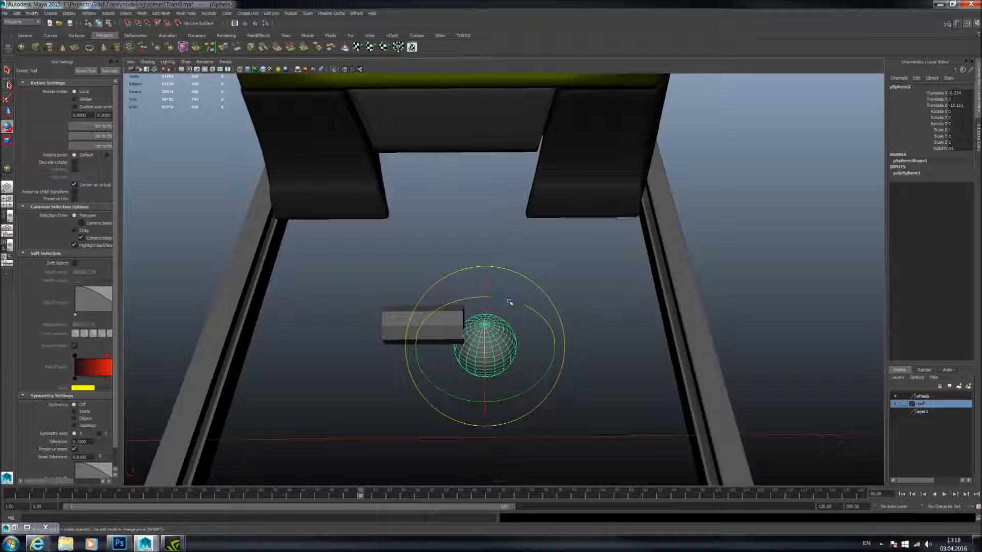
{"action": "left_click_drag", "start_coordinate": [440, 309], "coordinate": [514, 264]}
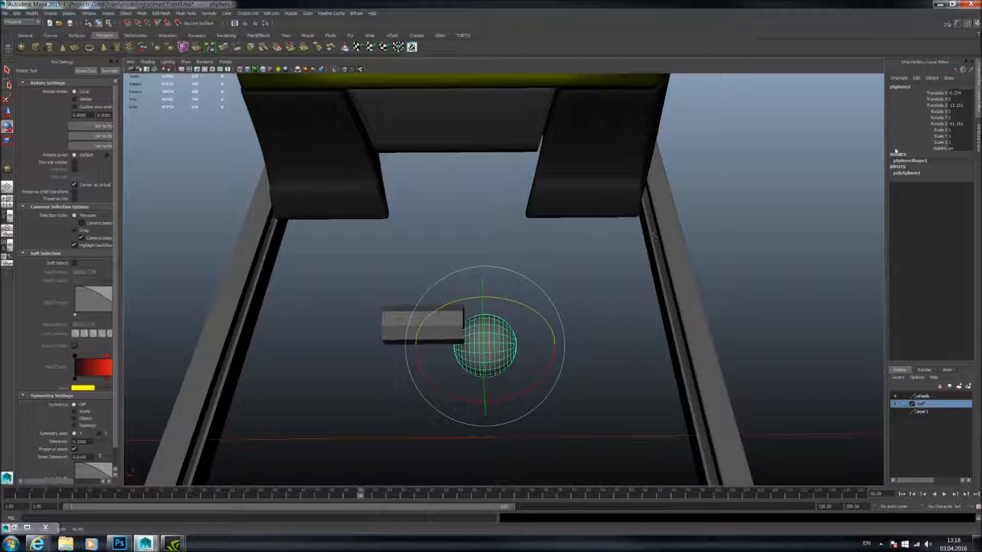
{"action": "type", "text": "90"}
{"action": "key", "text": "Return"}
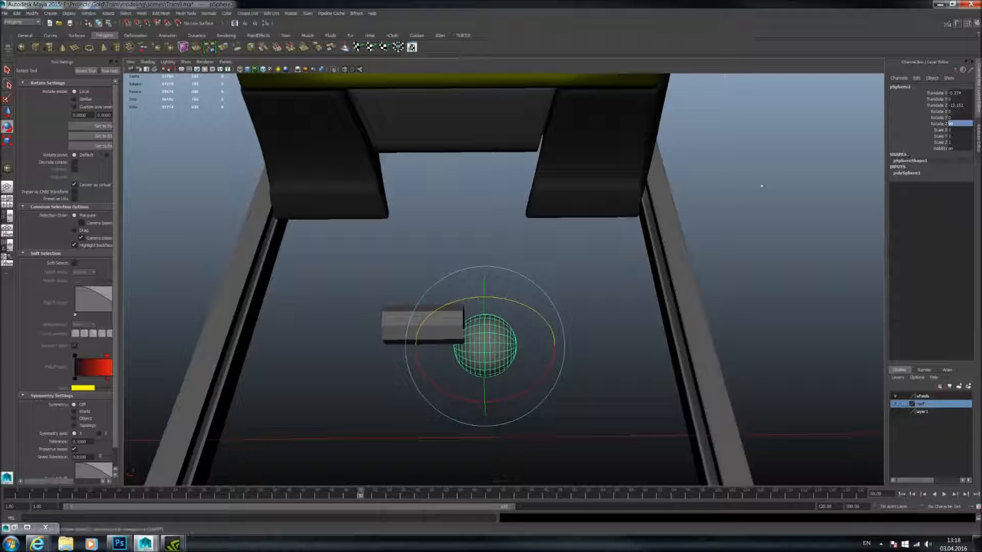
- Set the sphere's axis subdivisions and height subdivisions to 8
{"action": "left_click", "coordinate": [908, 175]}
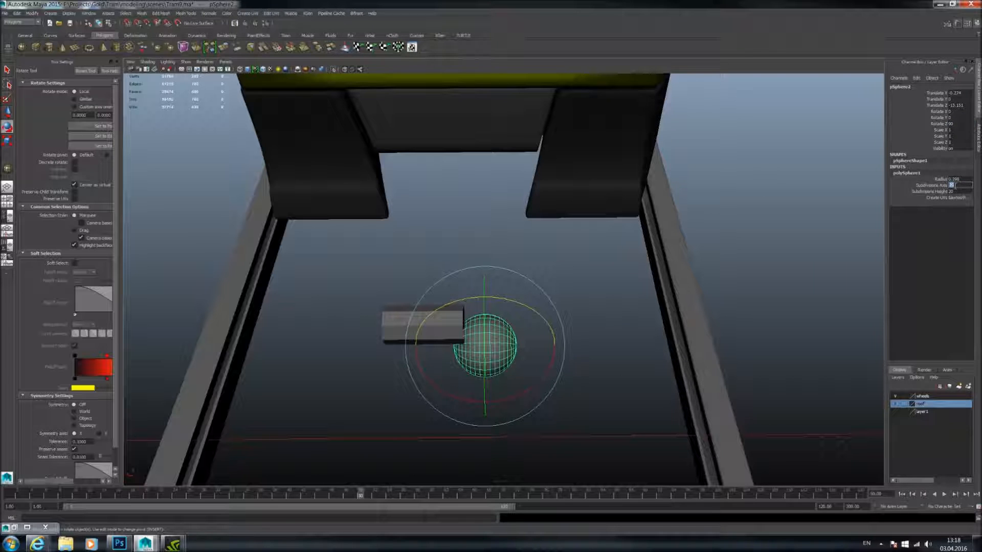
{"action": "key", "text": "Return"}
{"action": "type", "text": "8"}
{"action": "key", "text": "Return"}
{"action": "middle_click_drag", "start_coordinate": [619, 291], "coordinate": [616, 248], "text": "alt"}
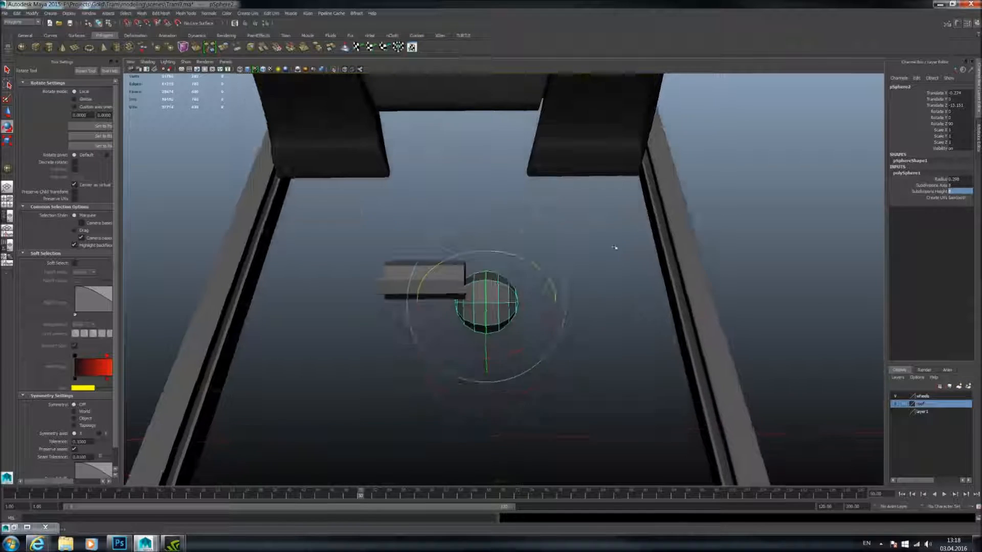
- Select the faces of one half of the sphere and extract them as a separate mesh
{"action": "scroll", "coordinate": [613, 247], "scroll_direction": "up", "scroll_amount": 3}
{"action": "right_click_drag", "start_coordinate": [506, 293], "coordinate": [506, 324]}
{"action": "left_click_drag", "start_coordinate": [558, 200], "coordinate": [494, 404]}
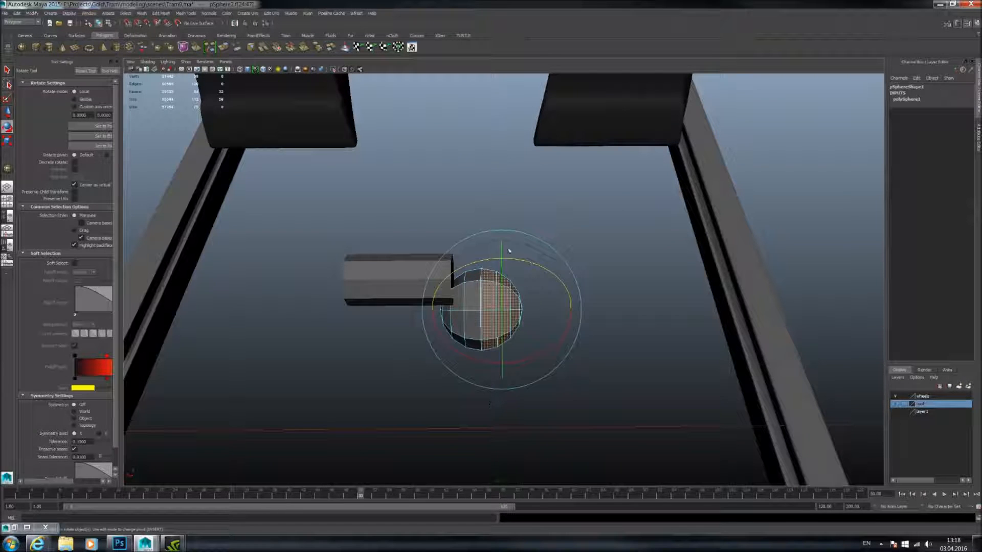
{"action": "left_click", "coordinate": [108, 14]}
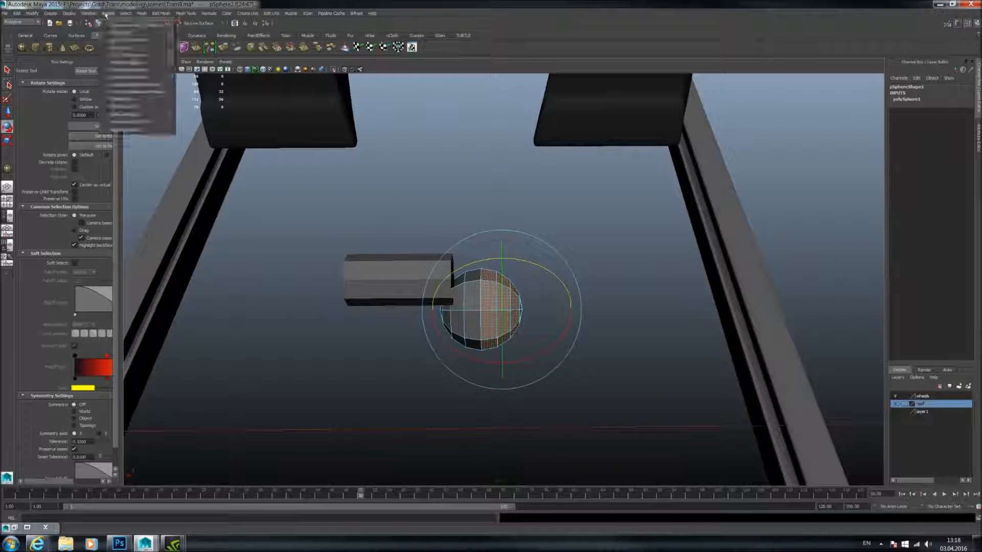
{"action": "mouse_move", "coordinate": [142, 14]}
{"action": "left_click", "coordinate": [159, 51]}
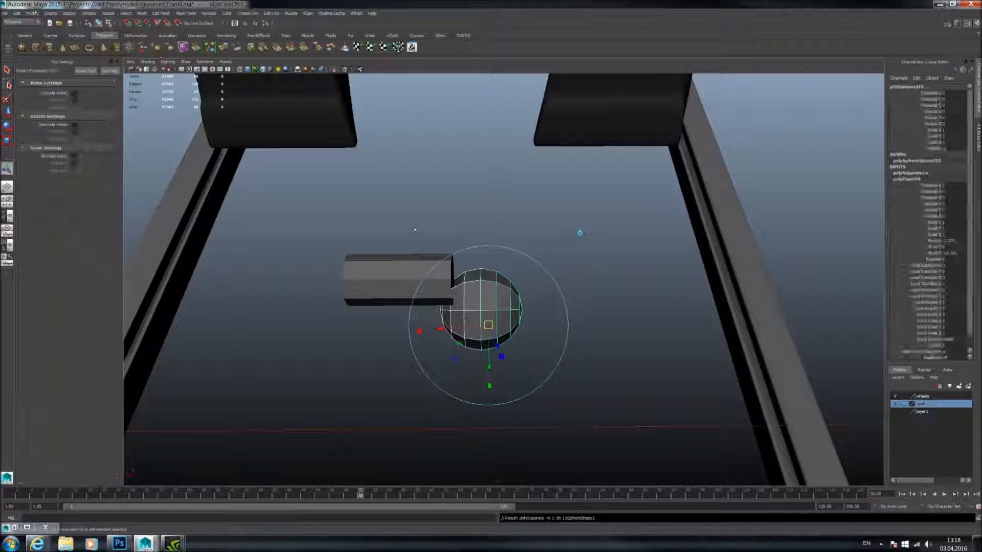
{"action": "key", "text": "w"}
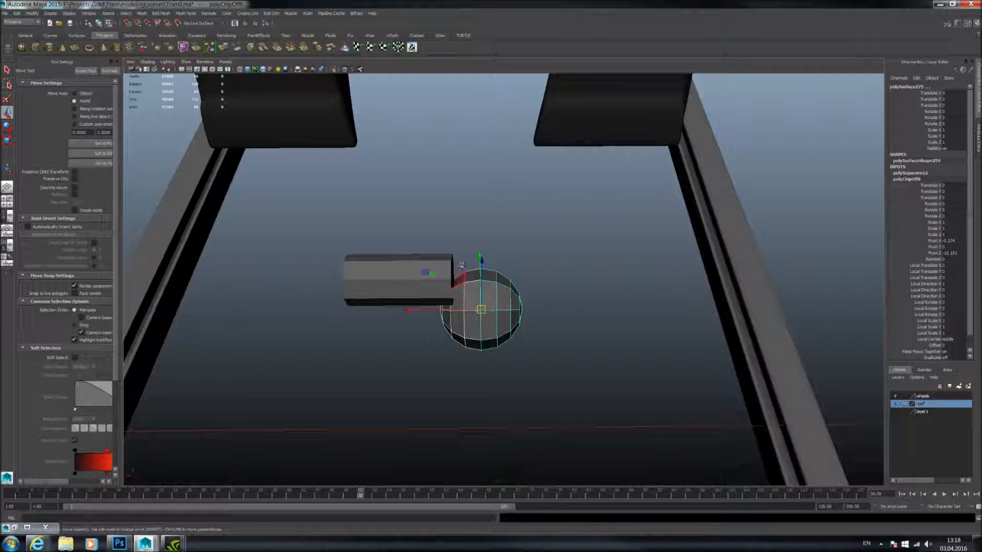
- Move the half-sphere nearer the cylinder along X to the cylinder's opposite end
{"action": "scroll", "coordinate": [511, 296], "scroll_direction": "up", "scroll_amount": 3}
{"action": "right_click_drag", "start_coordinate": [540, 287], "coordinate": [587, 254]}
{"action": "left_click", "coordinate": [530, 288]}
{"action": "left_click_drag", "start_coordinate": [504, 295], "coordinate": [380, 268]}
- Frame the moved half-sphere in the maximized side view and shift it down and away from the other half
{"action": "key", "text": "space"}
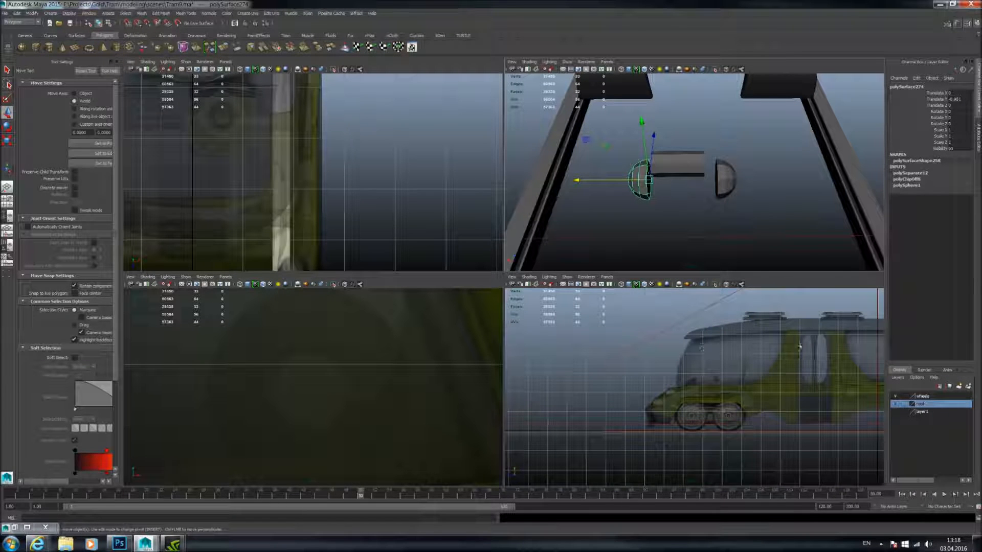
{"action": "middle_click_drag", "start_coordinate": [766, 327], "coordinate": [460, 313], "text": "alt"}
{"action": "middle_click_drag", "start_coordinate": [786, 314], "coordinate": [677, 296], "text": "alt"}
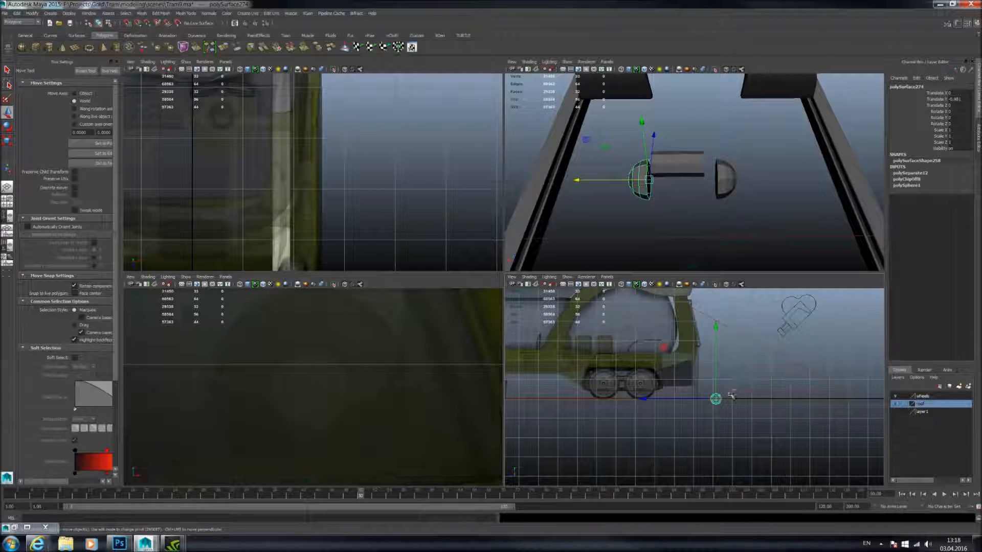
{"action": "key", "text": "f"}
{"action": "key", "text": "space"}
{"action": "right_click_drag", "start_coordinate": [636, 331], "coordinate": [504, 337], "text": "alt"}
{"action": "left_click_drag", "start_coordinate": [504, 338], "coordinate": [618, 396]}
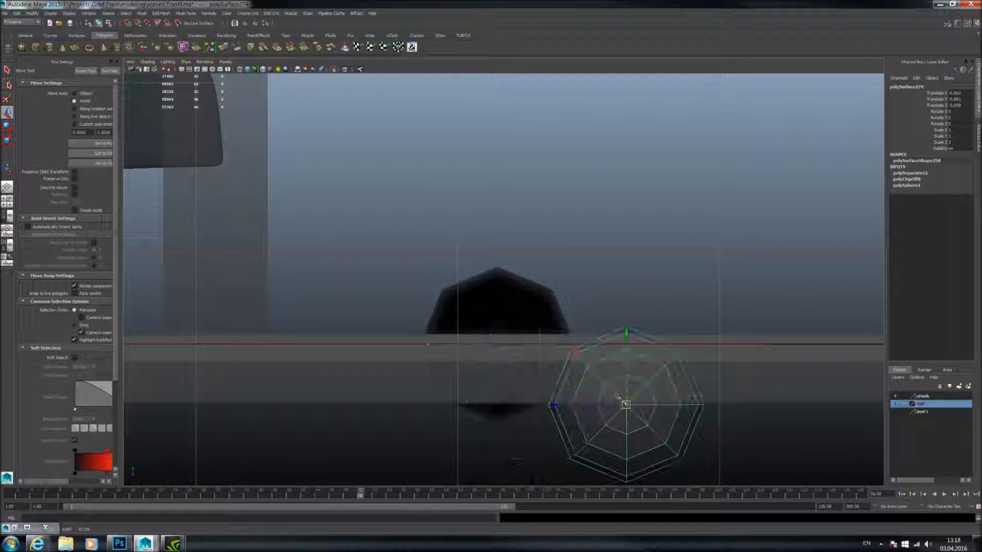
- Extrude the edge loop at the cylinder's open end and scale it inward to a small inner ring
{"action": "left_click", "coordinate": [505, 325]}
{"action": "left_click", "coordinate": [518, 321], "text": "shift"}
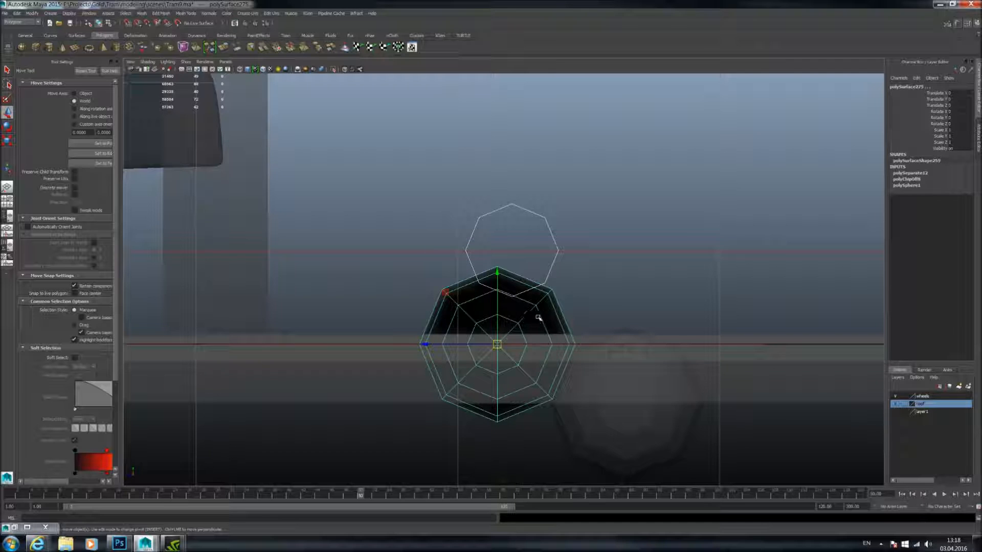
{"action": "left_click", "coordinate": [555, 258]}
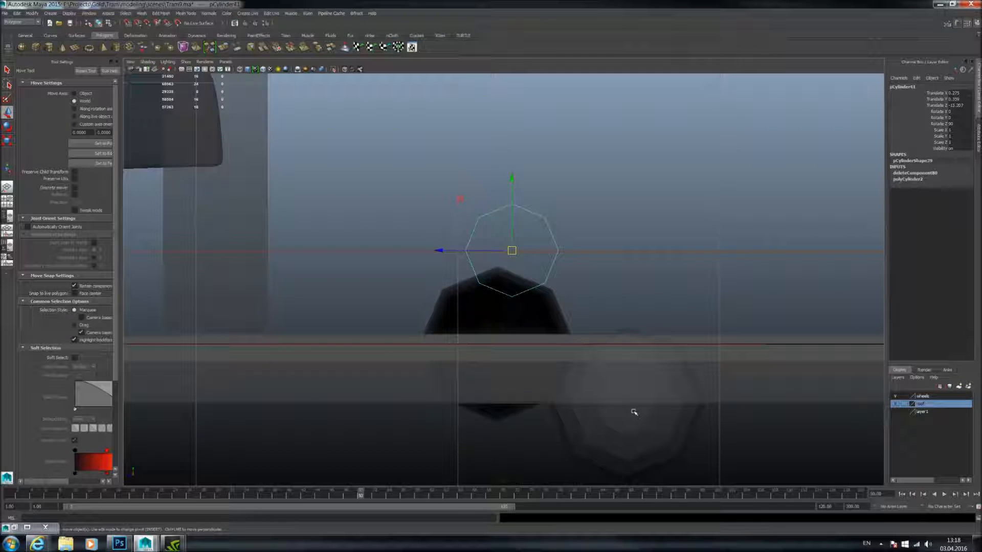
{"action": "right_click_drag", "start_coordinate": [526, 212], "coordinate": [527, 192]}
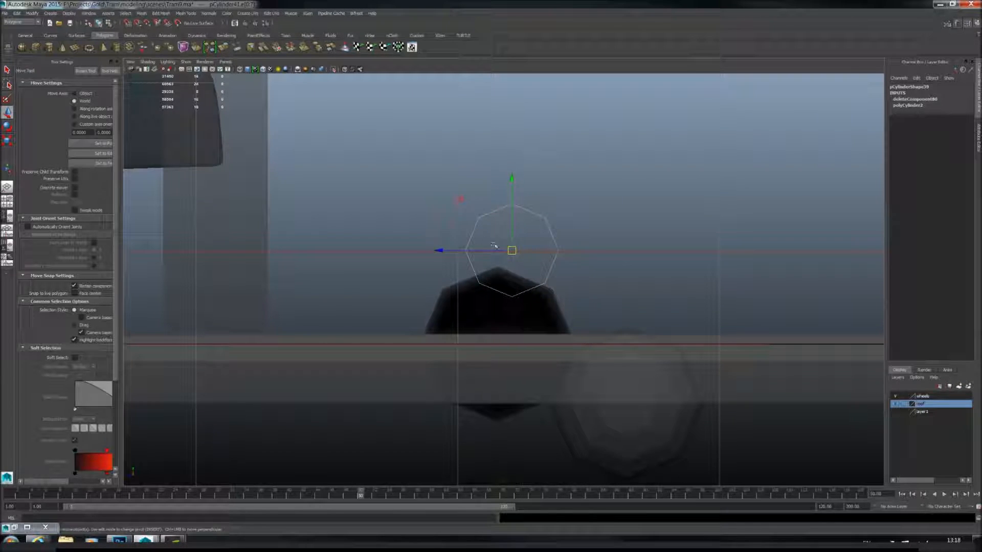
{"action": "left_click", "coordinate": [224, 47]}
{"action": "key", "text": "r"}
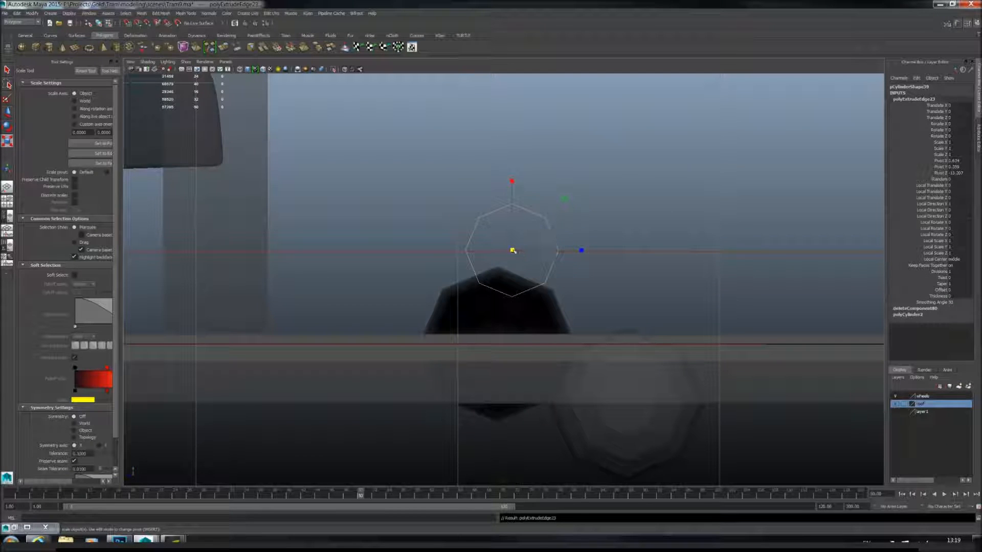
{"action": "left_click_drag", "start_coordinate": [513, 251], "coordinate": [478, 251]}
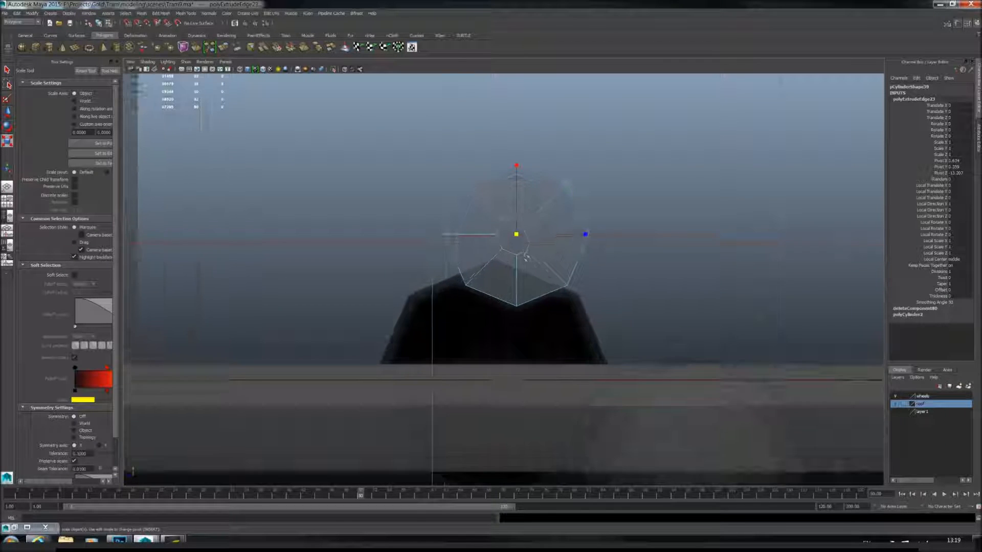
- Start closing the cylinder's end by merging opposite vertices of the inner ring
{"action": "right_click_drag", "start_coordinate": [527, 246], "coordinate": [479, 204]}
{"action": "left_click", "coordinate": [164, 14]}
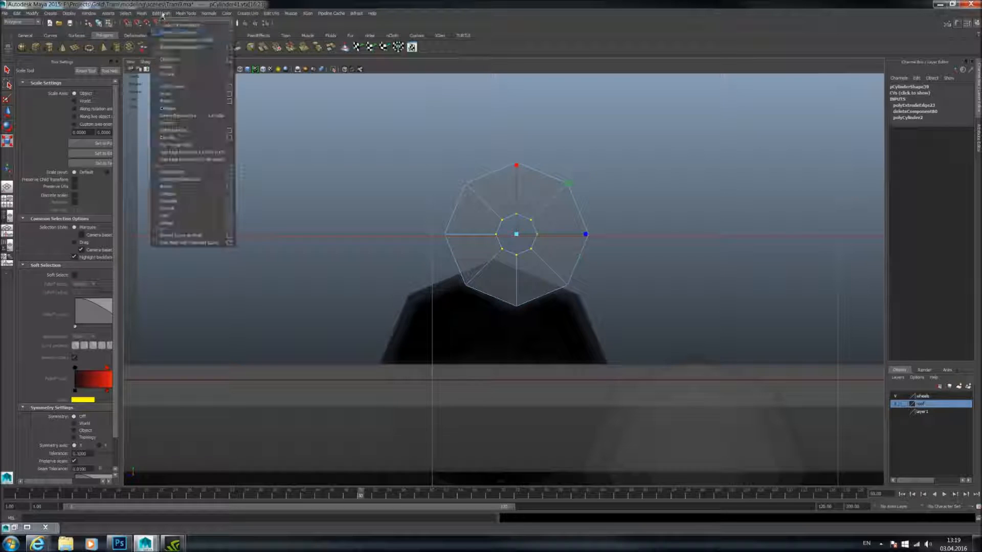
{"action": "left_click", "coordinate": [177, 32]}
{"action": "key", "text": "w"}
{"action": "scroll", "coordinate": [517, 221], "scroll_direction": "up", "scroll_amount": 2}
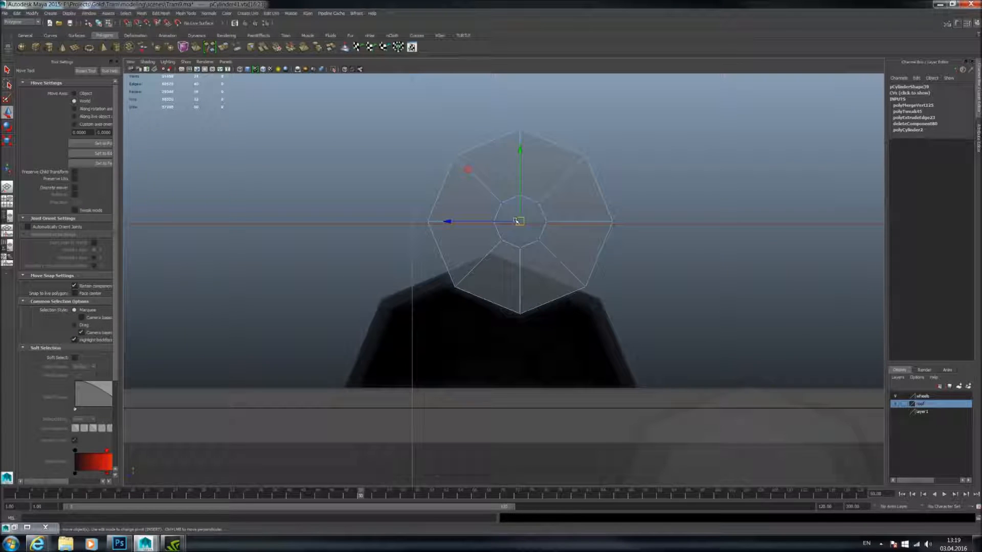
{"action": "key", "text": "g"}
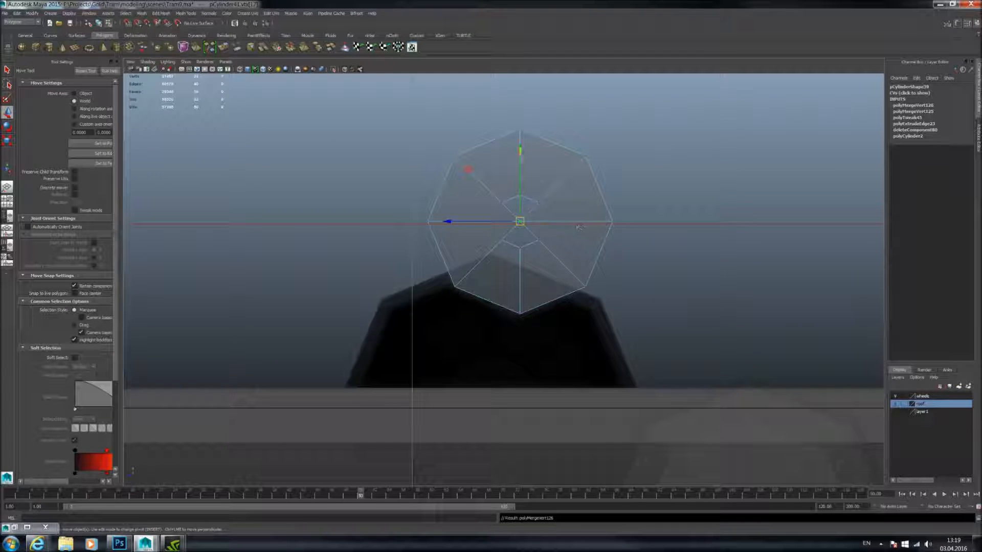
{"action": "key", "text": "g"}
{"action": "key", "text": "g"}
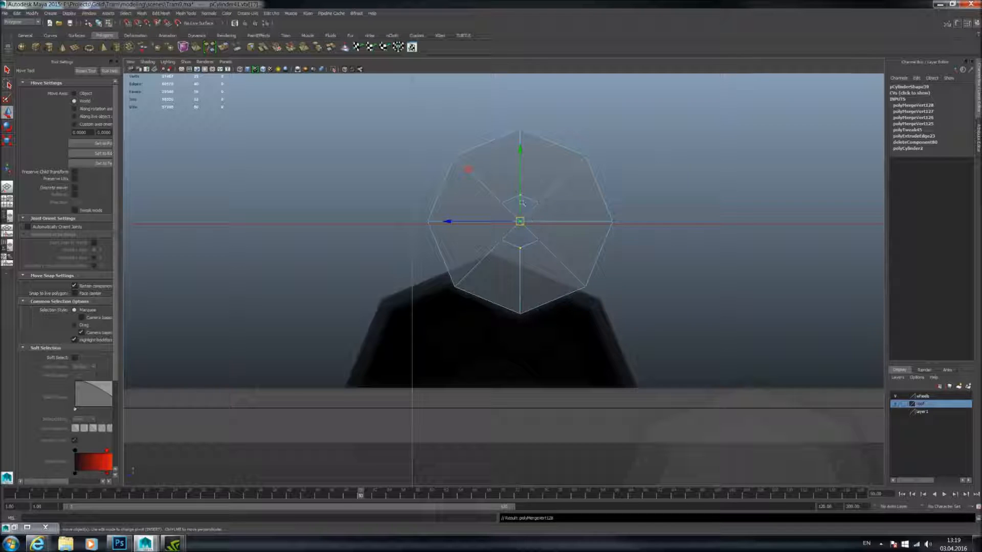
- Merge the remaining inner-ring vertices into one point in the middle of the cylinder's end face
{"action": "left_click_drag", "start_coordinate": [516, 240], "coordinate": [533, 257]}
{"action": "key", "text": "g"}
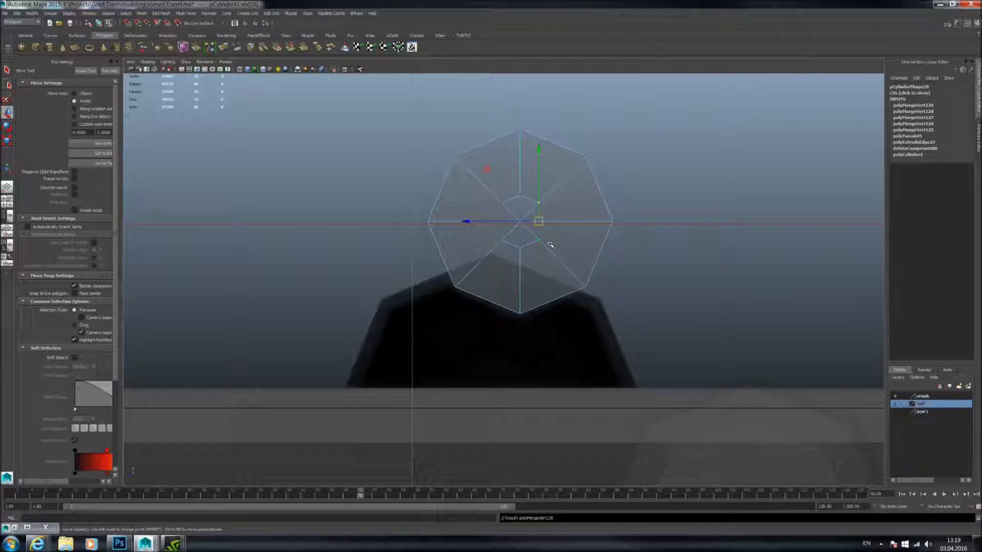
{"action": "left_click_drag", "start_coordinate": [495, 197], "coordinate": [515, 248]}
{"action": "key", "text": "g"}
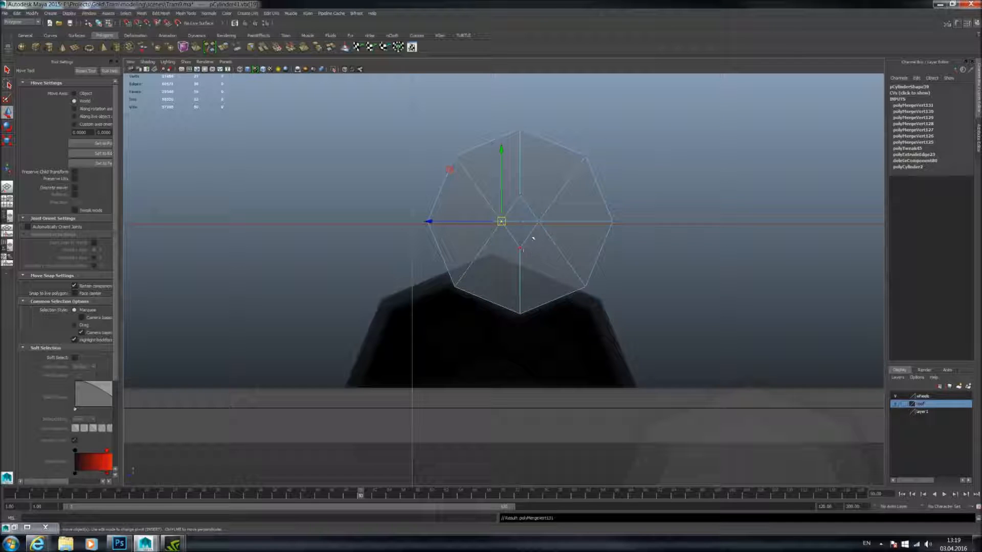
{"action": "key", "text": "g"}
{"action": "key", "text": "g"}
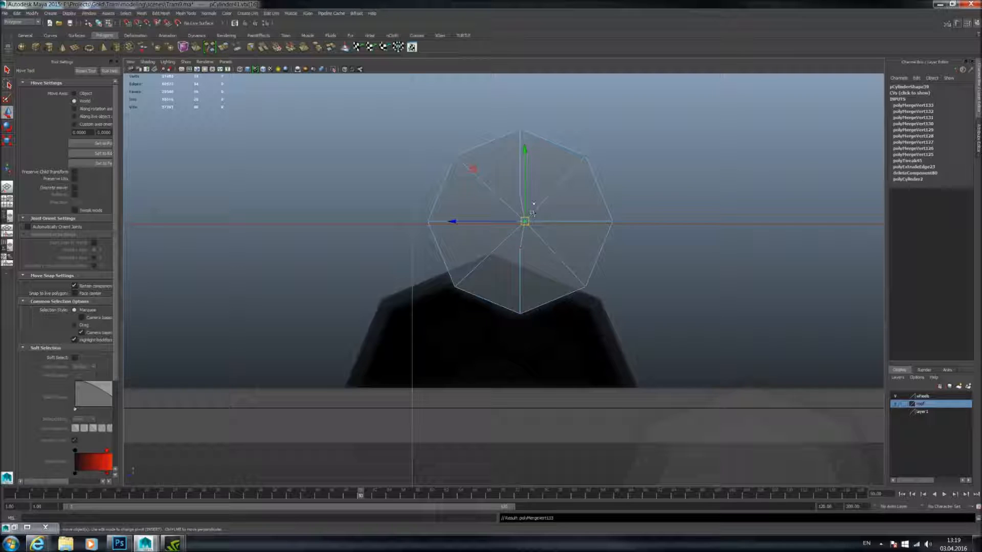
{"action": "key", "text": "g"}
{"action": "key", "text": "g"}
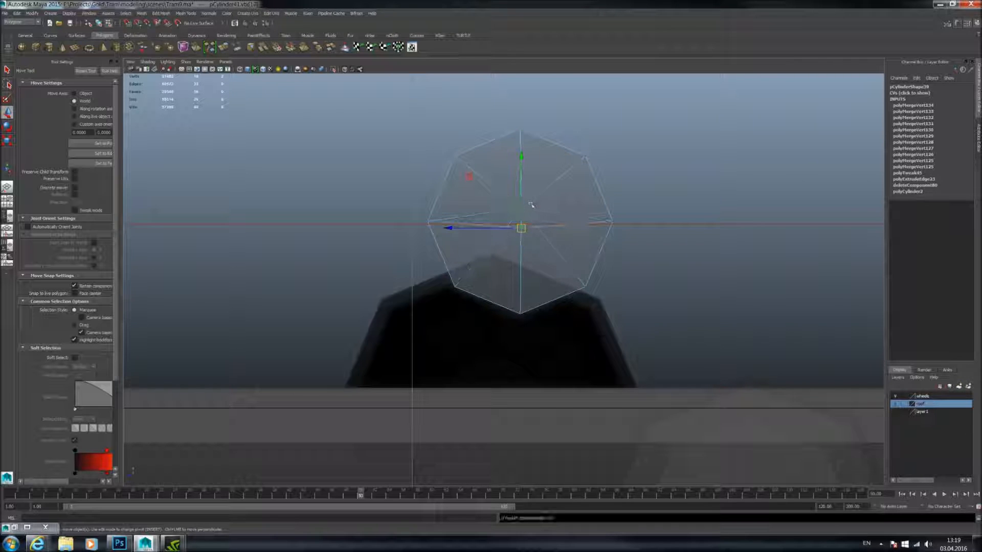
- Align the merged vertex vertically and horizontally with the center of the cylinder's end face
{"action": "scroll", "coordinate": [531, 204], "scroll_direction": "up", "scroll_amount": 5}
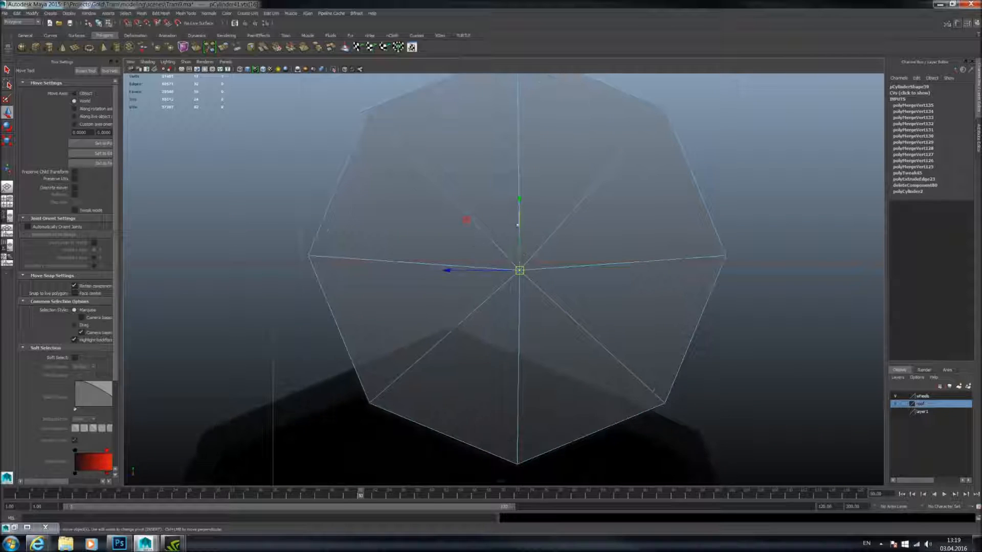
{"action": "left_click_drag", "start_coordinate": [521, 202], "coordinate": [525, 188]}
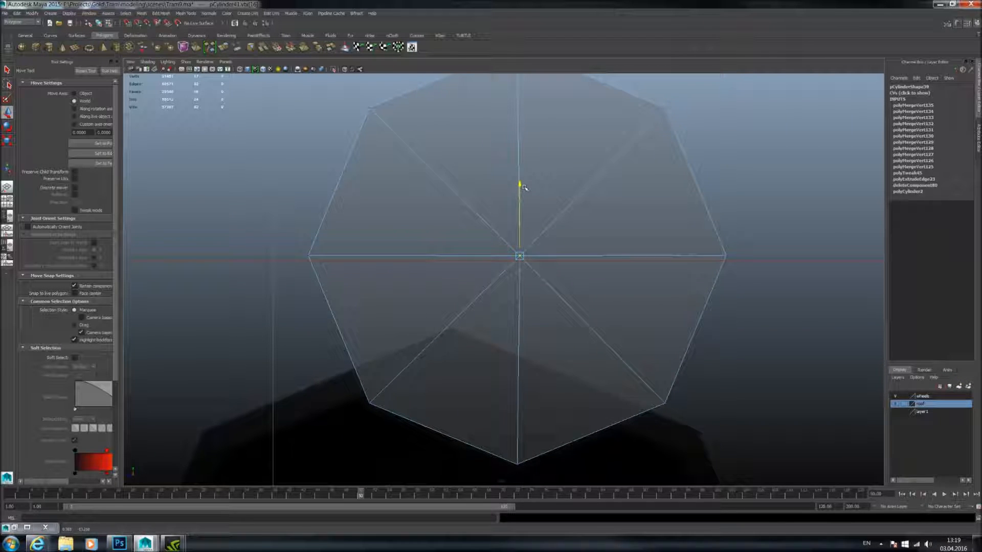
{"action": "left_click_drag", "start_coordinate": [446, 257], "coordinate": [445, 257]}
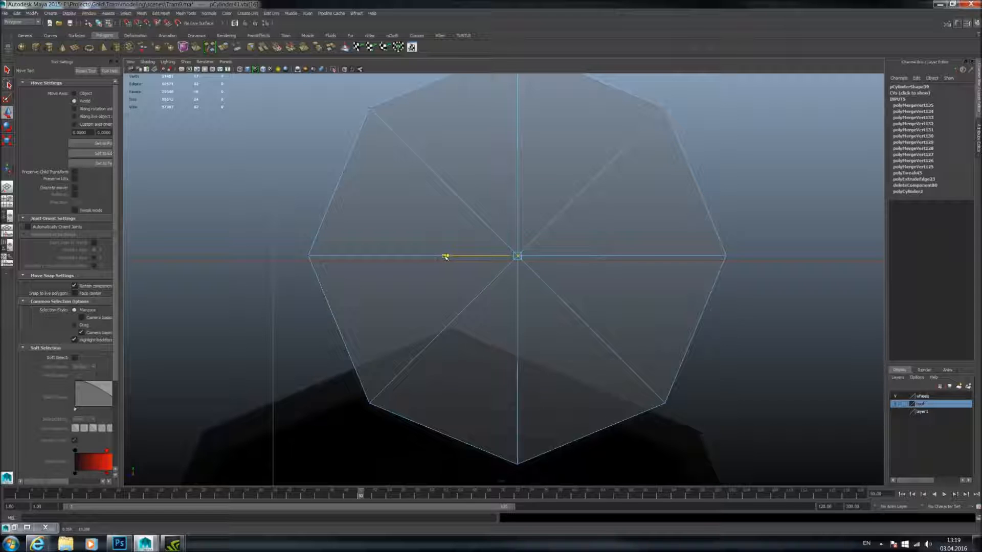
{"action": "scroll", "coordinate": [467, 241], "scroll_direction": "down", "scroll_amount": 10}
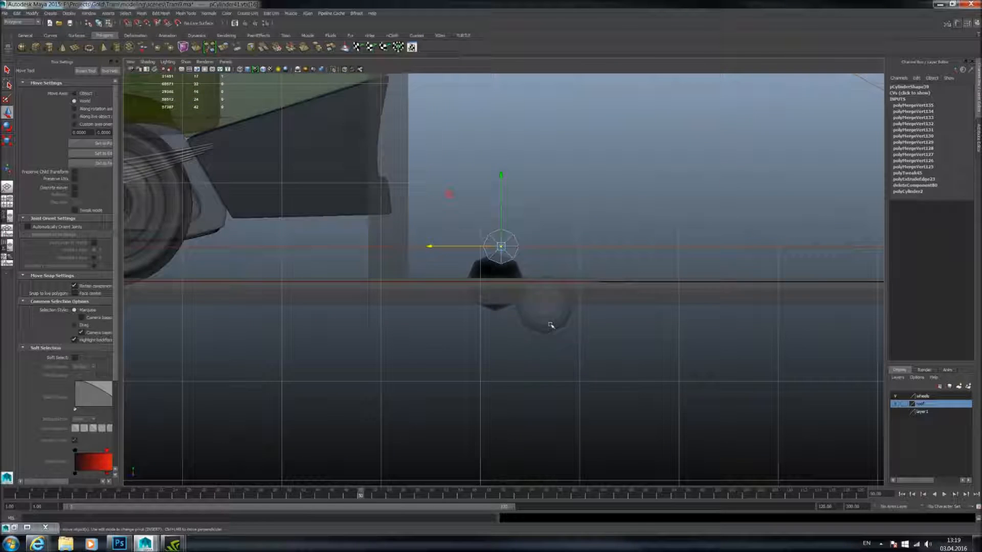
- Move both half-spheres onto the cylinder's axis in the side view
{"action": "scroll", "coordinate": [539, 273], "scroll_direction": "up", "scroll_amount": 3}
{"action": "right_click_drag", "start_coordinate": [555, 298], "coordinate": [580, 290]}
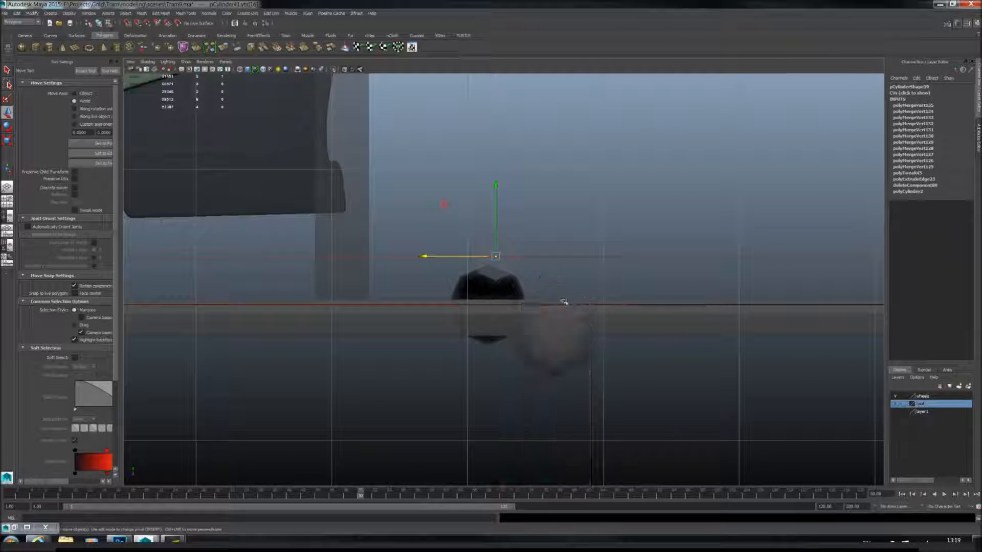
{"action": "left_click", "coordinate": [557, 296]}
{"action": "scroll", "coordinate": [582, 340], "scroll_direction": "up", "scroll_amount": 2}
{"action": "left_click_drag", "start_coordinate": [571, 354], "coordinate": [490, 242]}
{"action": "key", "text": "ctrl+z"}
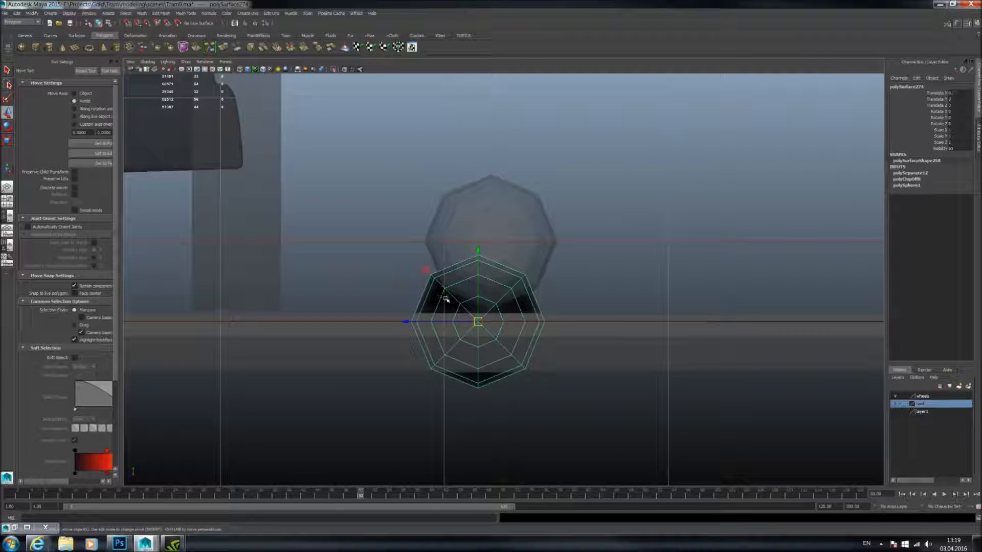
{"action": "left_click_drag", "start_coordinate": [476, 320], "coordinate": [483, 248]}
- Scale one half-sphere uniformly to about 0.6 so it matches the cylinder's diameter
{"action": "key", "text": "space"}
{"action": "key", "text": "space"}
{"action": "left_click_drag", "start_coordinate": [375, 307], "coordinate": [535, 303]}
{"action": "scroll", "coordinate": [498, 306], "scroll_direction": "up", "scroll_amount": 3}
{"action": "key", "text": "r"}
{"action": "middle_click_drag", "start_coordinate": [535, 303], "coordinate": [499, 292]}
{"action": "left_click_drag", "start_coordinate": [500, 292], "coordinate": [288, 216], "text": "alt"}
{"action": "scroll", "coordinate": [513, 276], "scroll_direction": "up", "scroll_amount": 3}
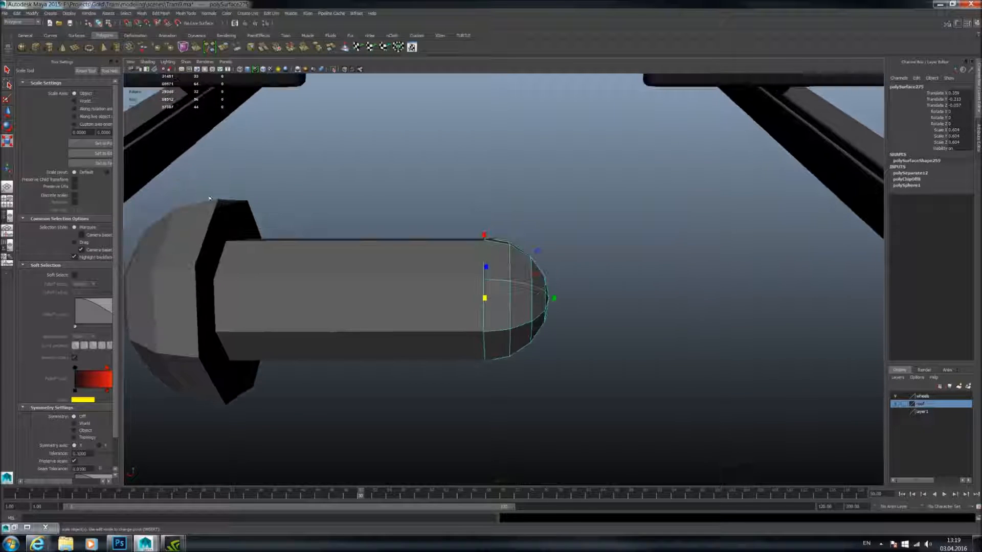
- Move the scaled half-sphere along the cylinder's length until it sits flush with the cylinder's end
{"action": "left_click", "coordinate": [12, 115]}
{"action": "middle_click_drag", "start_coordinate": [423, 212], "coordinate": [432, 212], "text": "shift"}
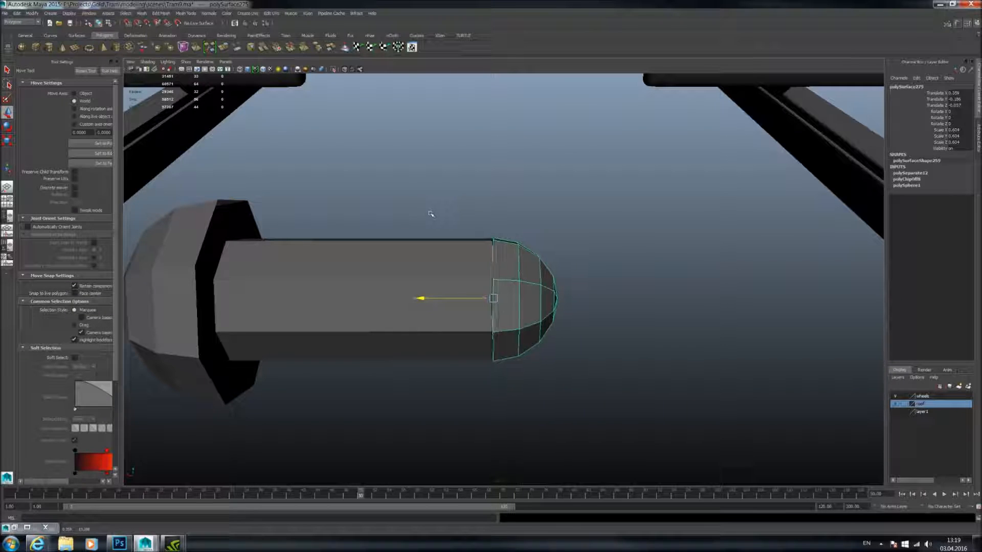
{"action": "left_click_drag", "start_coordinate": [486, 208], "coordinate": [511, 230], "text": "alt"}
- Scale the oversized half-sphere at the other end uniformly to about 0.6 to fit the cylinder
{"action": "left_click", "coordinate": [406, 256]}
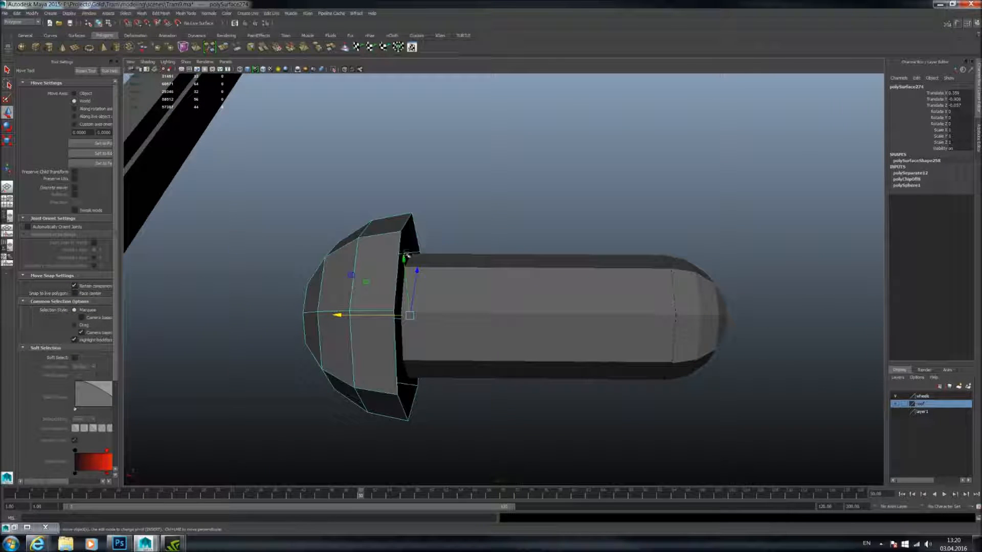
{"action": "key", "text": "r"}
{"action": "left_click_drag", "start_coordinate": [404, 311], "coordinate": [338, 314]}
{"action": "scroll", "coordinate": [444, 302], "scroll_direction": "down", "scroll_amount": 4}
{"action": "mouse_move", "coordinate": [457, 301]}
{"action": "left_mouse_down", "text": "alt"}
{"action": "mouse_move", "coordinate": [463, 274]}
{"action": "mouse_move", "coordinate": [466, 290]}
{"action": "left_mouse_up", "text": "alt"}
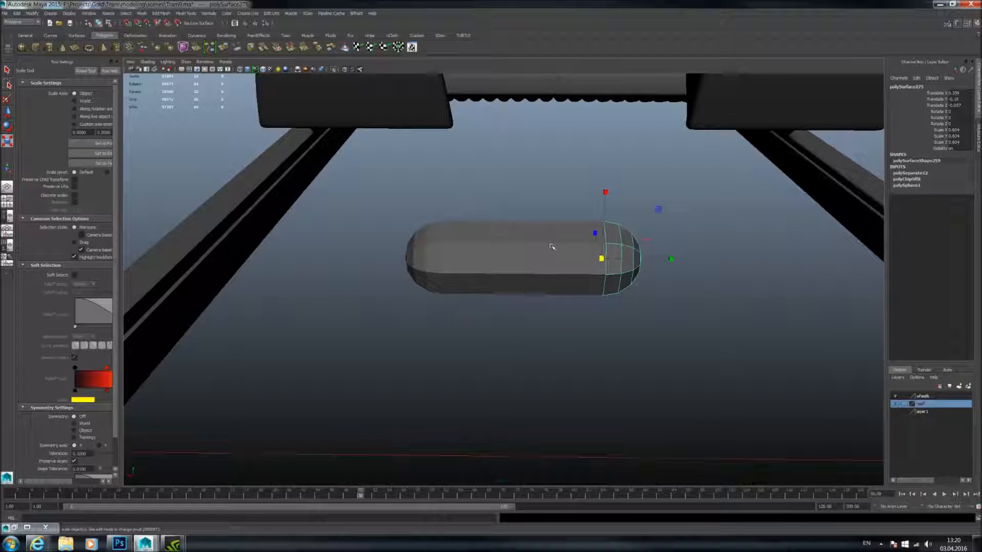
- Combine the cylinder and both half-spheres into one mesh
{"action": "left_click", "coordinate": [162, 14]}
{"action": "mouse_move", "coordinate": [143, 14]}
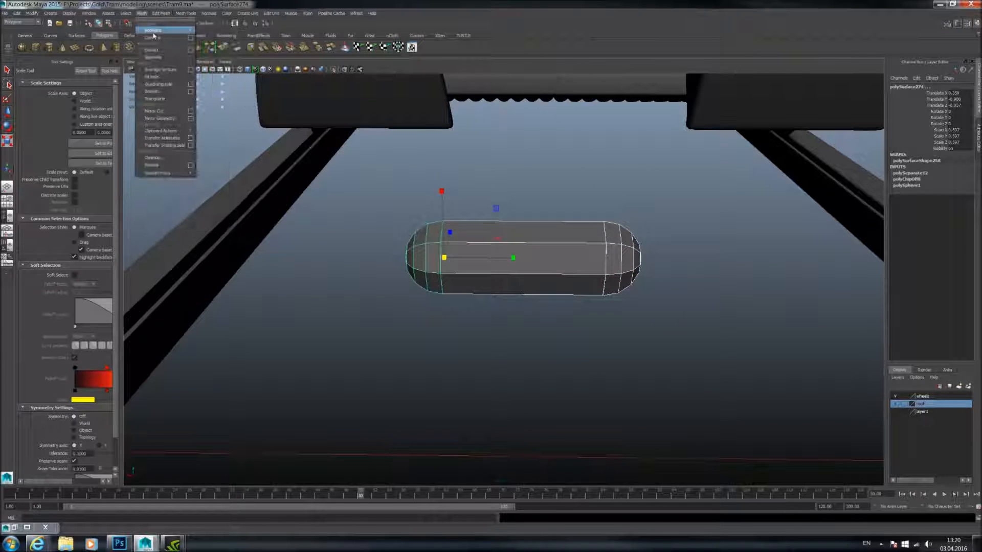
{"action": "left_click", "coordinate": [152, 37]}
- Merge the overlapping vertices along the upper part of the first seam between cylinder and half-sphere
{"action": "left_click_drag", "start_coordinate": [441, 261], "coordinate": [448, 289], "text": "alt"}
{"action": "right_click_drag", "start_coordinate": [447, 298], "coordinate": [386, 281]}
{"action": "left_click_drag", "start_coordinate": [442, 301], "coordinate": [439, 276], "text": "alt"}
{"action": "left_click", "coordinate": [436, 273]}
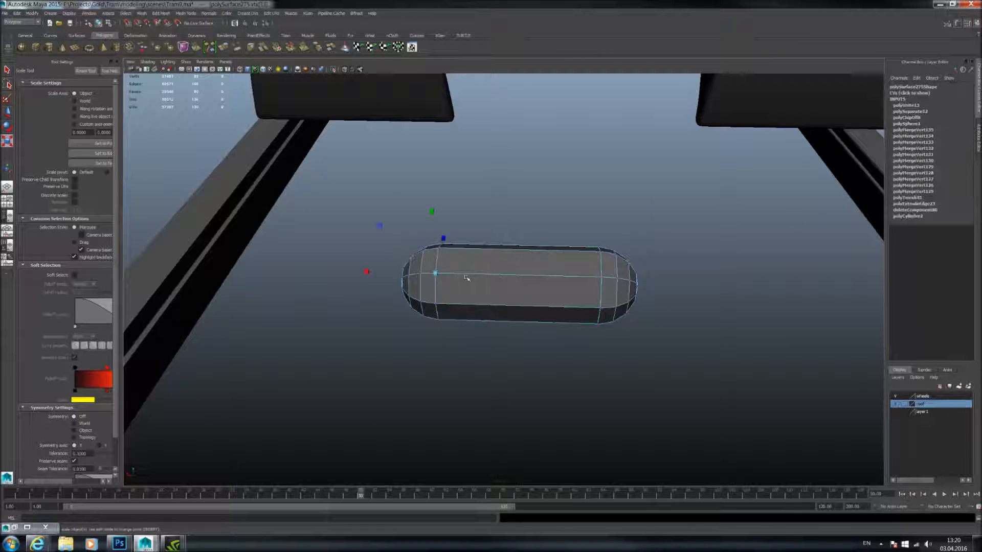
{"action": "left_click", "coordinate": [188, 14]}
{"action": "mouse_move", "coordinate": [164, 16]}
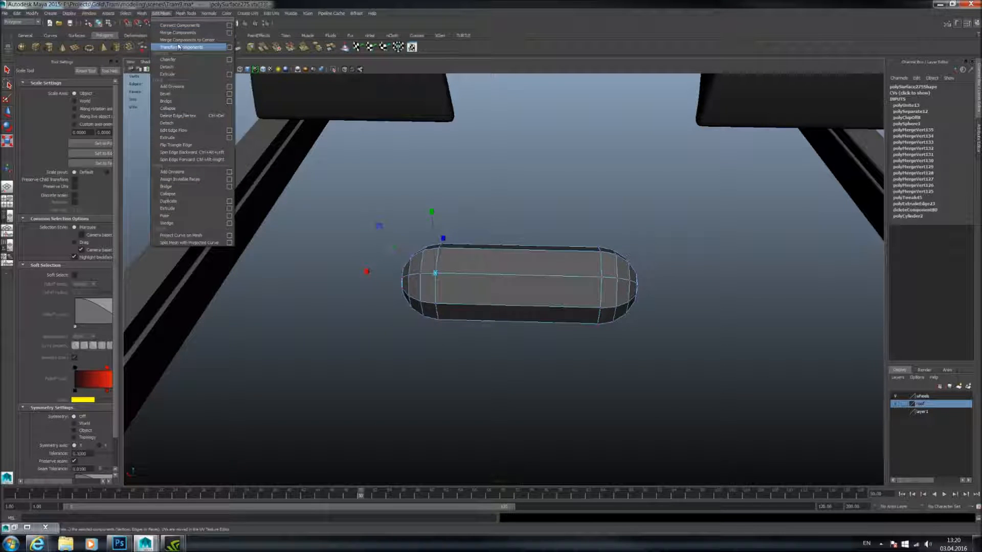
{"action": "left_click", "coordinate": [178, 38]}
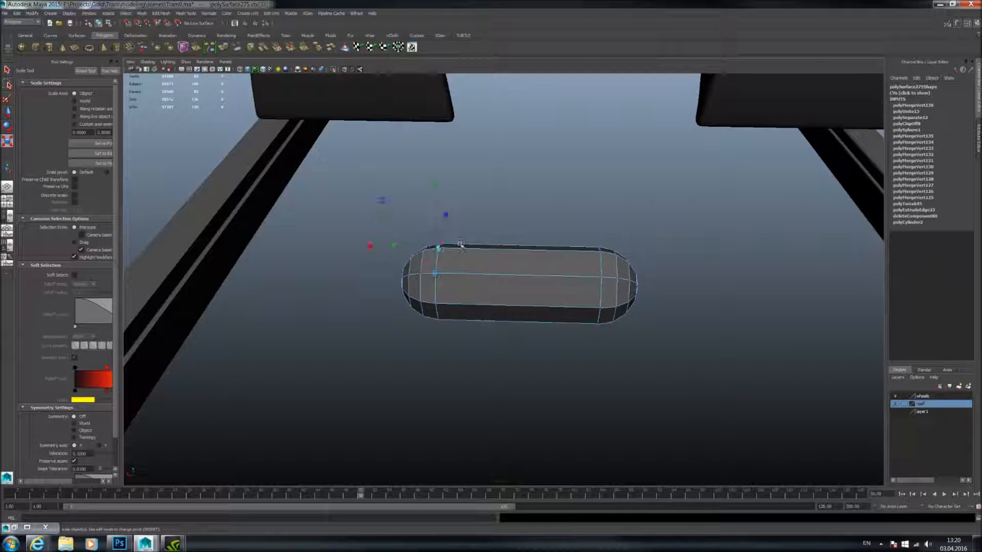
{"action": "key", "text": "g"}
{"action": "left_click_drag", "start_coordinate": [434, 238], "coordinate": [452, 246]}
{"action": "key", "text": "g"}
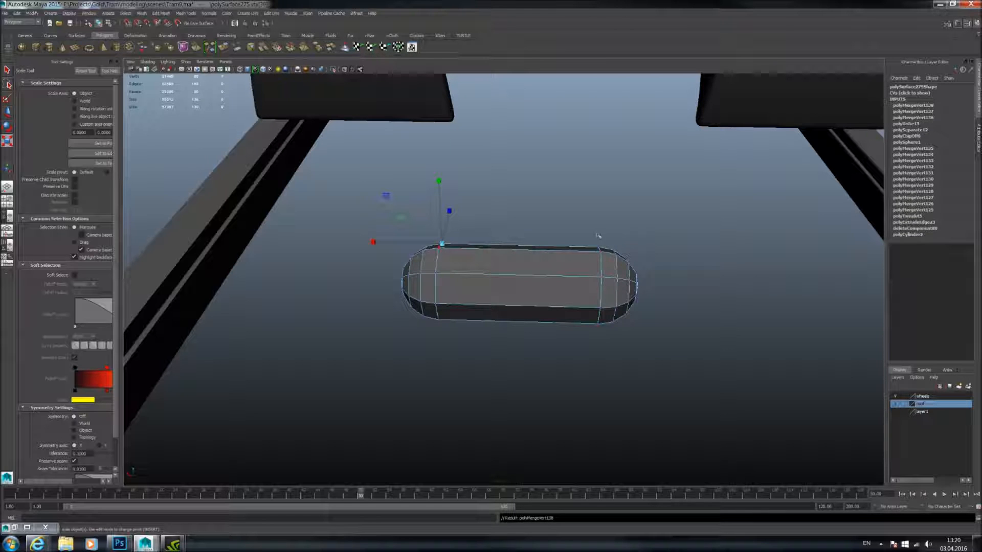
{"action": "key", "text": "g"}
- Merge the overlapping vertices around the seam at the cylinder's opposite end
{"action": "left_click_drag", "start_coordinate": [592, 249], "coordinate": [593, 281]}
{"action": "key", "text": "g"}
{"action": "key", "text": "g"}
{"action": "key", "text": "g"}
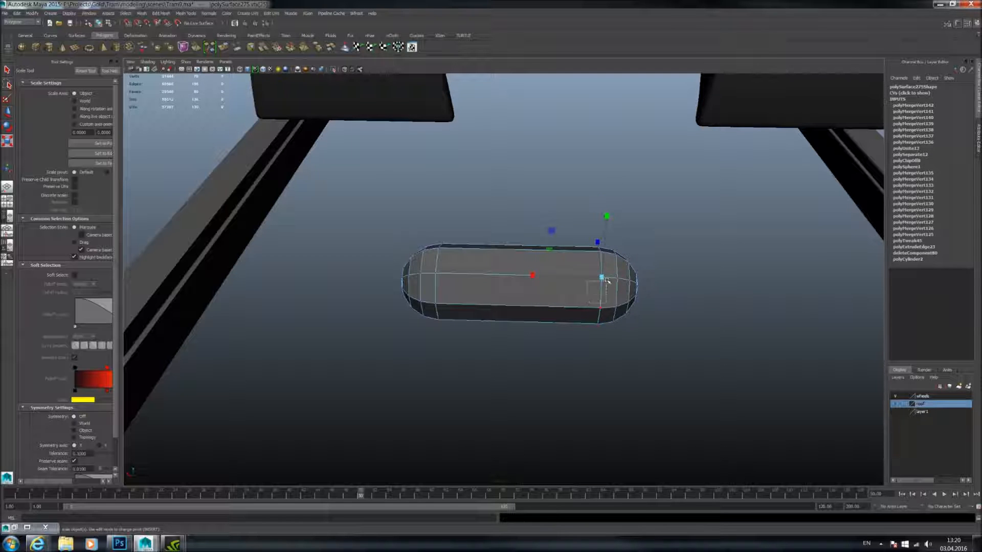
{"action": "key", "text": "g"}
{"action": "mouse_move", "coordinate": [596, 304]}
{"action": "left_mouse_down"}
{"action": "mouse_move", "coordinate": [611, 316]}
{"action": "mouse_move", "coordinate": [589, 316]}
{"action": "mouse_move", "coordinate": [608, 321]}
{"action": "mouse_move", "coordinate": [597, 288]}
{"action": "left_mouse_up"}
{"action": "key", "text": "g"}
{"action": "key", "text": "g"}
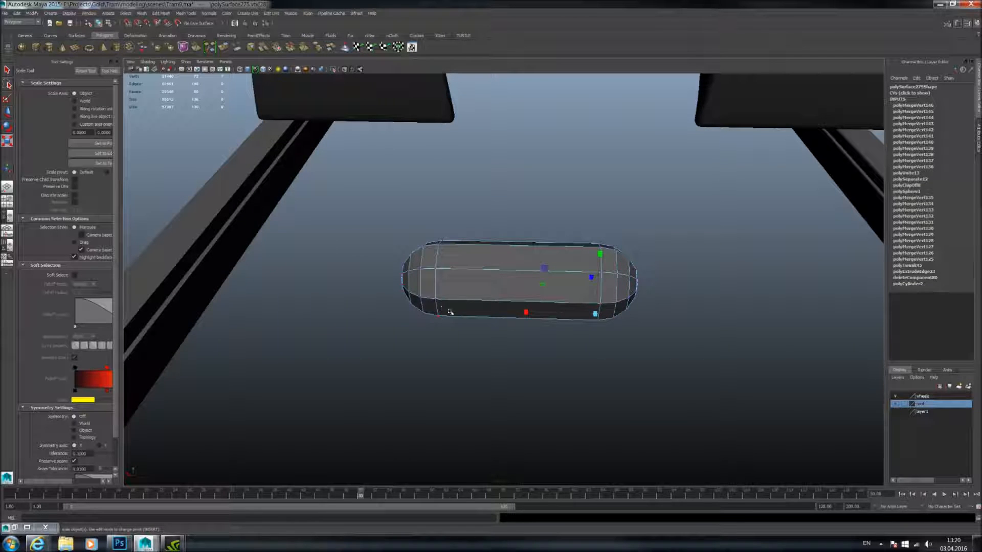
- Merge the remaining overlapping vertices on the first seam of the combined mesh
{"action": "left_click_drag", "start_coordinate": [424, 304], "coordinate": [428, 282]}
{"action": "key", "text": "g"}
{"action": "key", "text": "g"}
{"action": "key", "text": "g"}
{"action": "key", "text": "g"}
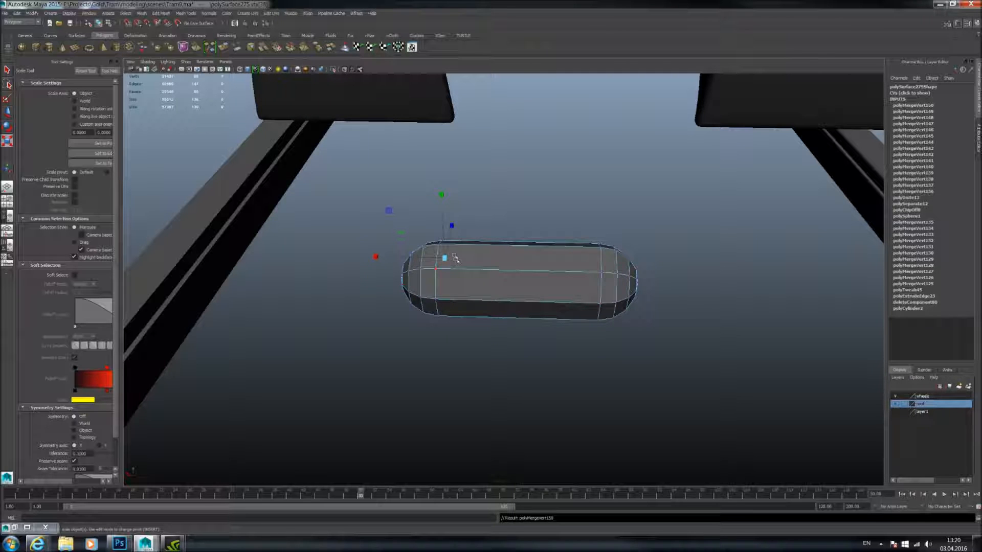
- Compare the combined mesh's smoothed and unsmoothed display and inspect the pole of one rounded end
{"action": "right_click_drag", "start_coordinate": [473, 254], "coordinate": [516, 271]}
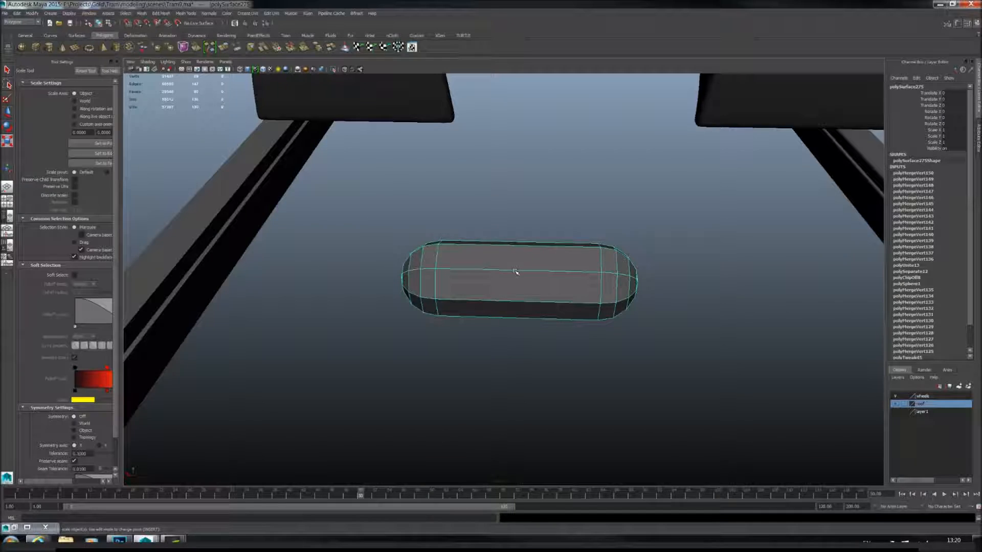
{"action": "key", "text": "f"}
{"action": "mouse_move", "coordinate": [537, 268]}
{"action": "left_mouse_down", "text": "alt"}
{"action": "mouse_move", "coordinate": [535, 132]}
{"action": "mouse_move", "coordinate": [526, 186]}
{"action": "mouse_move", "coordinate": [546, 200]}
{"action": "mouse_move", "coordinate": [539, 112]}
{"action": "mouse_move", "coordinate": [583, 179]}
{"action": "mouse_move", "coordinate": [653, 225]}
{"action": "mouse_move", "coordinate": [639, 259]}
{"action": "mouse_move", "coordinate": [502, 254]}
{"action": "mouse_move", "coordinate": [522, 271]}
{"action": "left_mouse_up", "text": "alt"}
{"action": "key", "text": "3"}
{"action": "key", "text": "1"}
{"action": "right_click_drag", "start_coordinate": [522, 271], "coordinate": [585, 292], "text": "alt"}
{"action": "left_click_drag", "start_coordinate": [585, 291], "coordinate": [574, 291], "text": "alt"}
{"action": "key", "text": "3"}
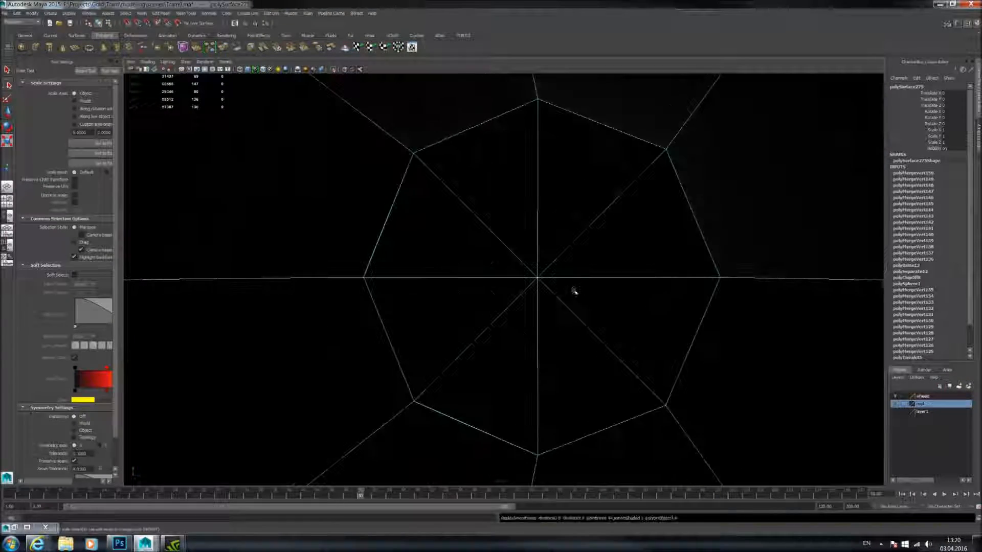
{"action": "key", "text": "1"}
- Delete the eight triangular faces around the pole of the capsule's rounded end
{"action": "right_click_drag", "start_coordinate": [496, 245], "coordinate": [451, 247]}
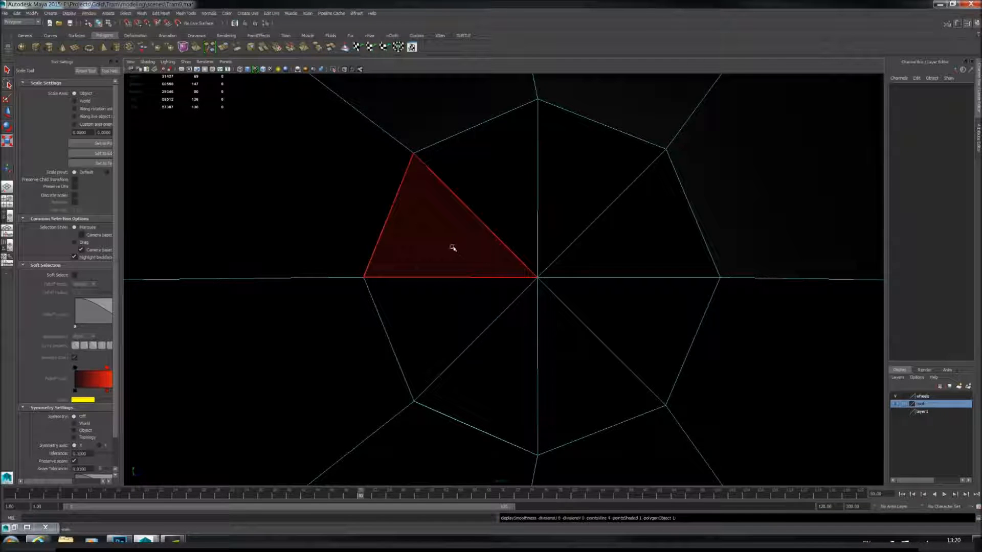
{"action": "left_click", "coordinate": [555, 215]}
{"action": "left_click", "coordinate": [504, 210], "text": "shift"}
{"action": "left_click", "coordinate": [450, 239], "text": "shift"}
{"action": "left_click", "coordinate": [470, 299], "text": "shift"}
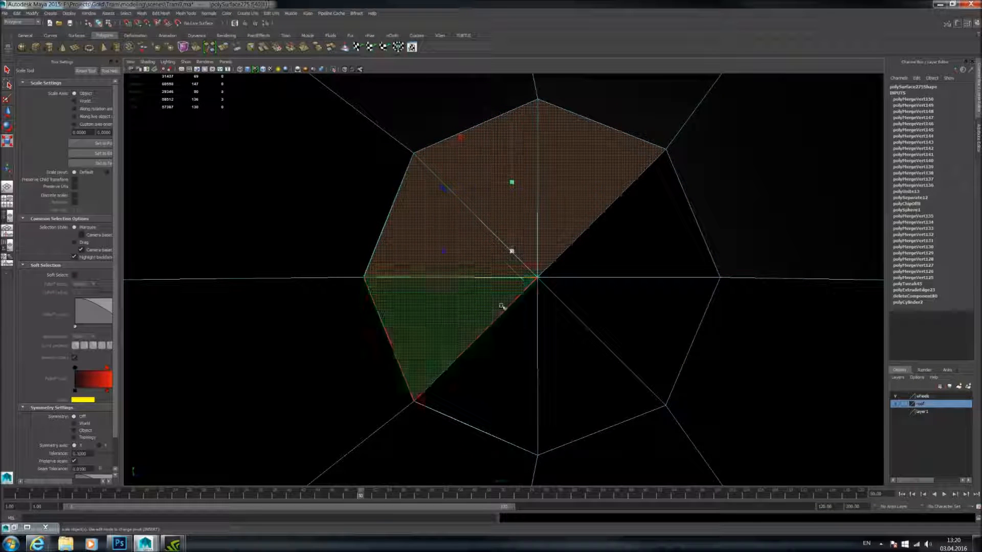
{"action": "left_click", "coordinate": [514, 328], "text": "shift"}
{"action": "left_click", "coordinate": [560, 335], "text": "shift"}
{"action": "left_click", "coordinate": [600, 307], "text": "shift"}
{"action": "left_click", "coordinate": [619, 246], "text": "shift"}
{"action": "key", "text": "Delete"}
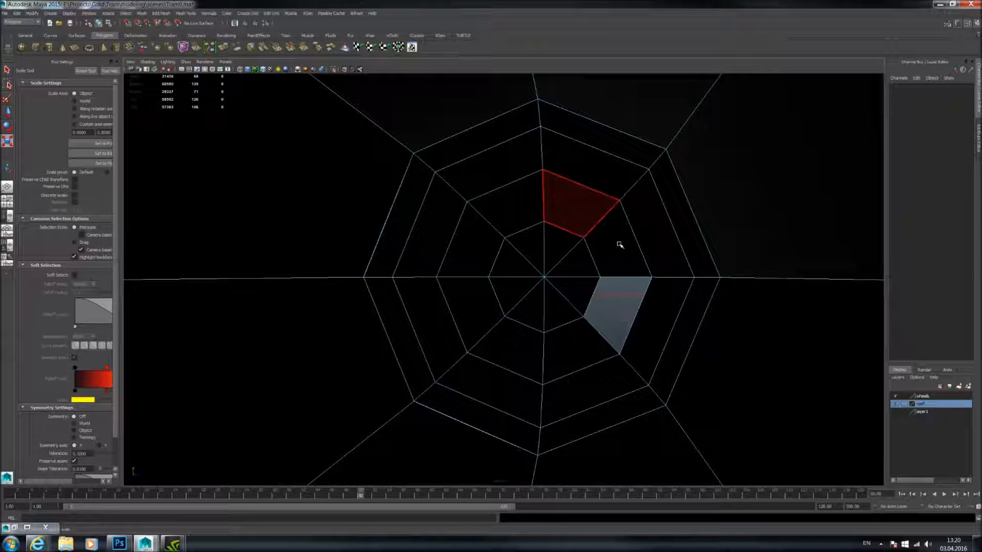
- Bridge the open edges of the gap in the rounded end's face ring and display the mesh smoothed
{"action": "left_click", "coordinate": [612, 275]}
{"action": "right_click_drag", "start_coordinate": [613, 276], "coordinate": [613, 262]}
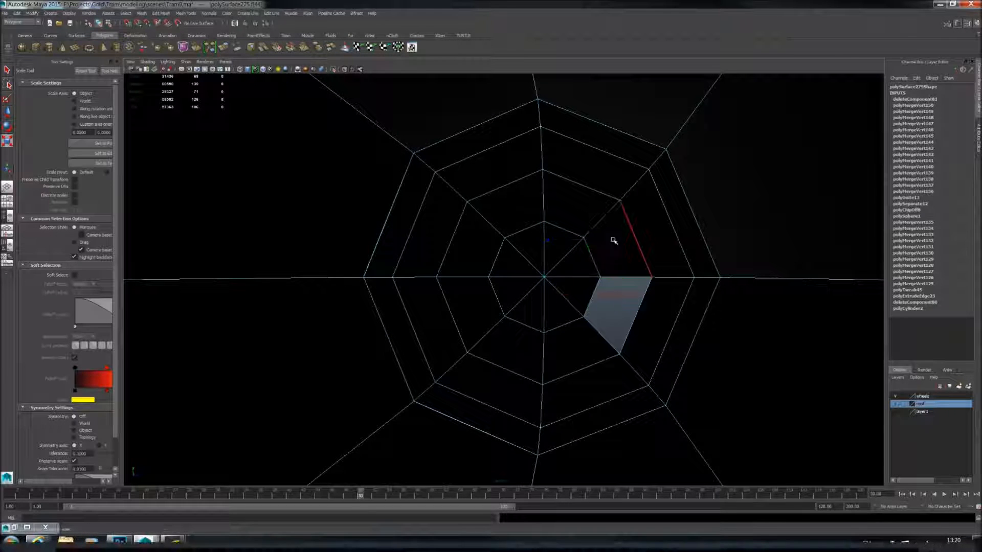
{"action": "left_click", "coordinate": [612, 276]}
{"action": "right_click_drag", "start_coordinate": [592, 324], "coordinate": [562, 403], "text": "shift"}
{"action": "key", "text": "3"}
- Merge the overlapping vertices around the outer ring of the capsule's rounded end
{"action": "right_click_drag", "start_coordinate": [416, 247], "coordinate": [389, 249]}
{"action": "left_click", "coordinate": [379, 278]}
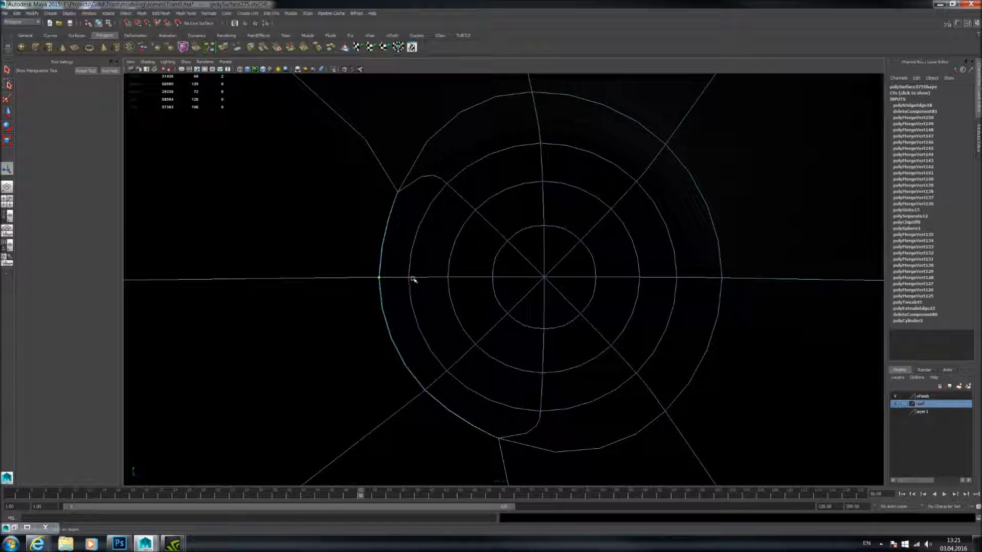
{"action": "left_click", "coordinate": [161, 15]}
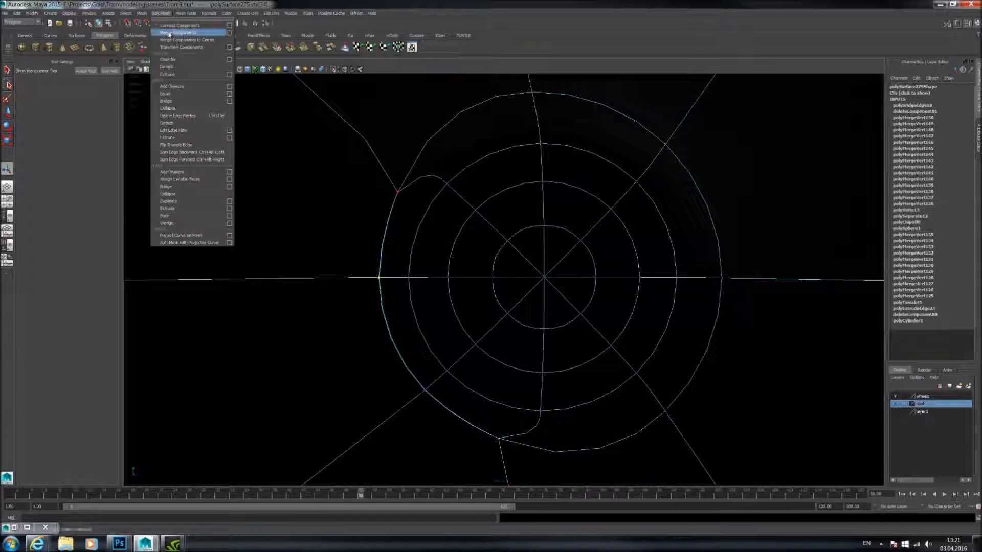
{"action": "left_click", "coordinate": [170, 34]}
{"action": "key", "text": "g"}
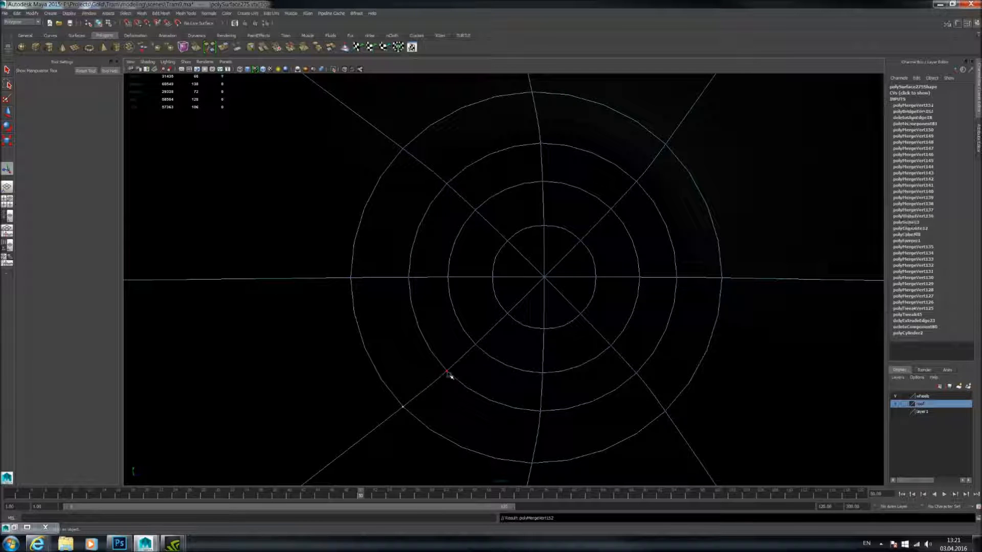
- Move the whole capsule up from the rails to the recessed light panel at the tram's end
{"action": "right_click_drag", "start_coordinate": [453, 371], "coordinate": [482, 329]}
{"action": "scroll", "coordinate": [481, 331], "scroll_direction": "down", "scroll_amount": 2}
{"action": "left_click_drag", "start_coordinate": [480, 331], "coordinate": [327, 195], "text": "alt"}
{"action": "middle_click_drag", "start_coordinate": [326, 189], "coordinate": [277, 261], "text": "alt"}
{"action": "left_click", "coordinate": [8, 111]}
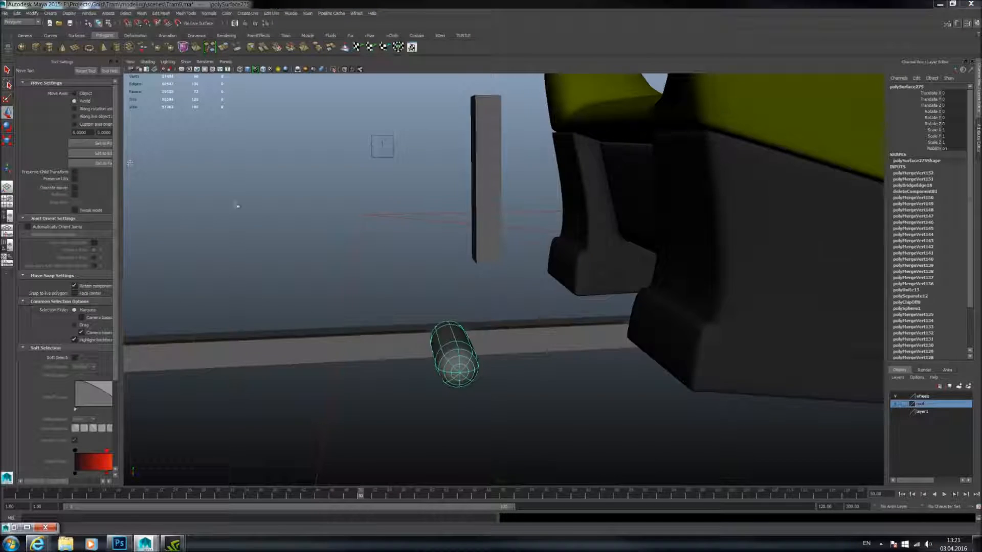
{"action": "left_click_drag", "start_coordinate": [234, 204], "coordinate": [410, 253], "text": "alt"}
{"action": "left_click_drag", "start_coordinate": [337, 266], "coordinate": [348, 282], "text": "alt"}
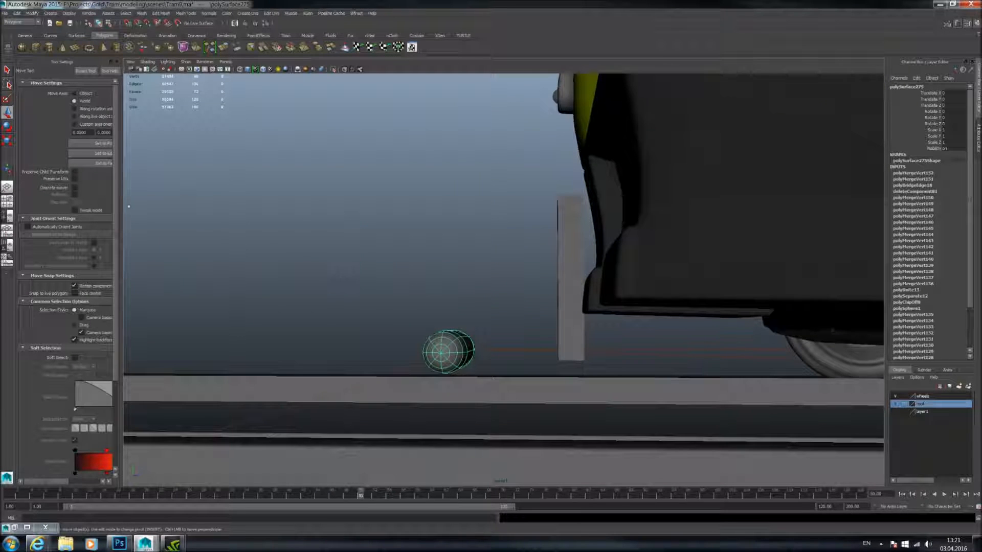
{"action": "middle_click_drag", "start_coordinate": [434, 256], "coordinate": [486, 191], "text": "shift"}
{"action": "left_click_drag", "start_coordinate": [441, 235], "coordinate": [510, 270], "text": "alt"}
- Center the capsule's pivot and move the capsule against the upper part of the recessed panel
{"action": "left_click", "coordinate": [74, 15]}
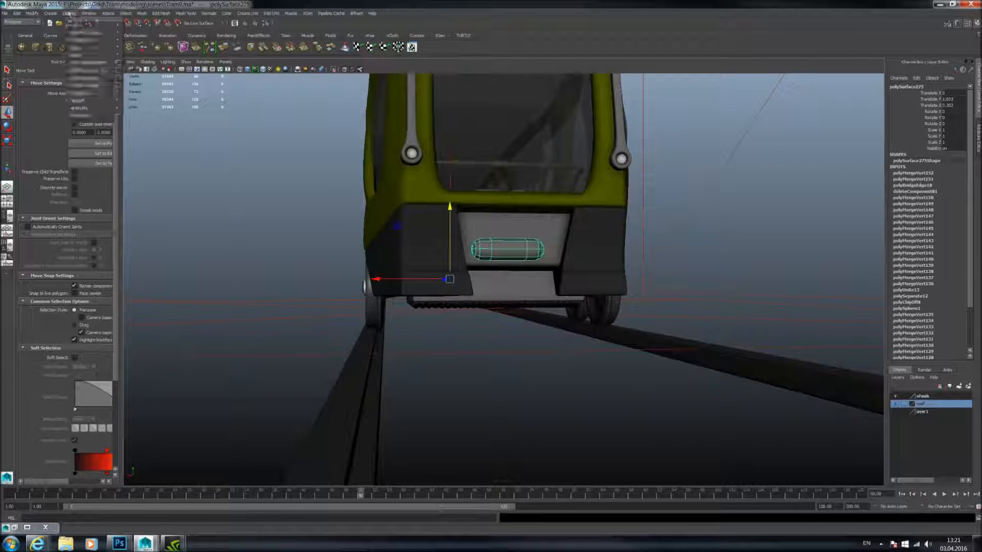
{"action": "mouse_move", "coordinate": [43, 16]}
{"action": "left_click", "coordinate": [55, 86]}
{"action": "left_click_drag", "start_coordinate": [574, 173], "coordinate": [444, 188], "text": "alt"}
{"action": "left_click_drag", "start_coordinate": [541, 172], "coordinate": [678, 114]}
- Lengthen the capsule by moving the vertices of one rounded end until it nearly spans the recessed panel's width
{"action": "left_click_drag", "start_coordinate": [568, 138], "coordinate": [695, 164], "text": "alt"}
{"action": "right_click_drag", "start_coordinate": [695, 165], "coordinate": [625, 217], "text": "alt"}
{"action": "middle_click_drag", "start_coordinate": [624, 217], "coordinate": [619, 279], "text": "alt"}
{"action": "right_click_drag", "start_coordinate": [619, 278], "coordinate": [664, 276], "text": "alt"}
{"action": "left_click_drag", "start_coordinate": [665, 277], "coordinate": [543, 255], "text": "alt"}
{"action": "right_click_drag", "start_coordinate": [543, 254], "coordinate": [577, 257], "text": "alt"}
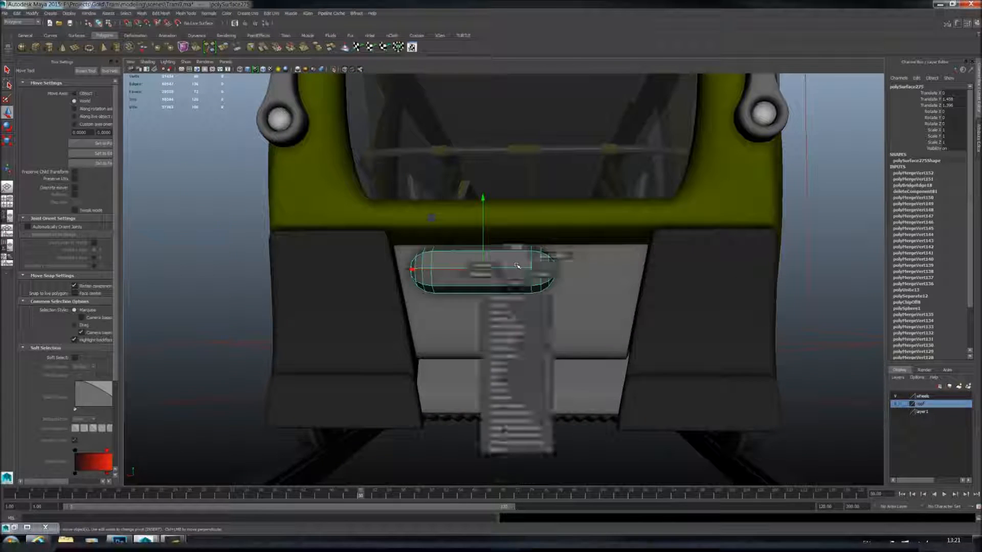
{"action": "right_click_drag", "start_coordinate": [493, 269], "coordinate": [489, 223]}
{"action": "left_click_drag", "start_coordinate": [524, 239], "coordinate": [587, 293]}
{"action": "left_click_drag", "start_coordinate": [479, 271], "coordinate": [528, 271]}
{"action": "right_click_drag", "start_coordinate": [528, 271], "coordinate": [530, 241]}
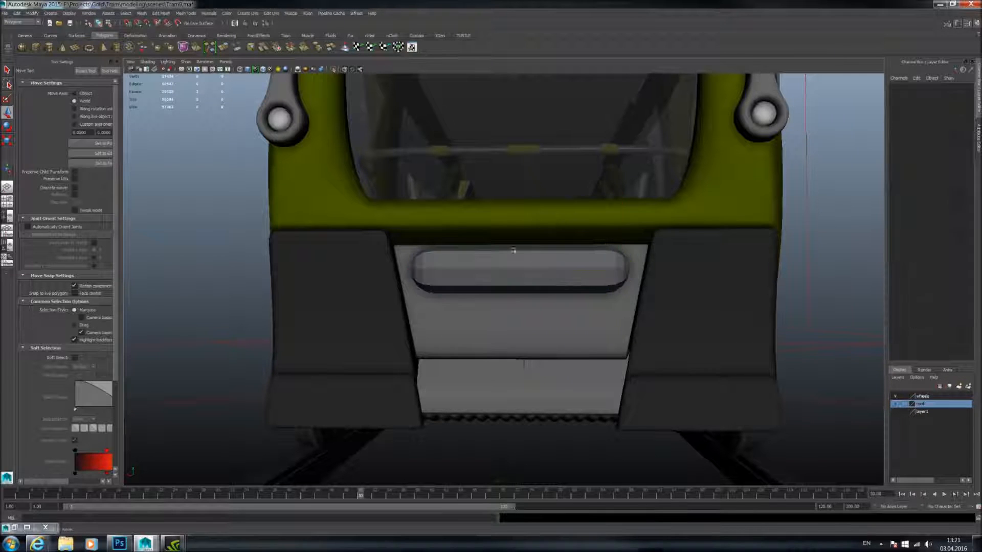
- Duplicate the capsule and place the copy directly below it, shifted slightly deeper into the recessed panel
{"action": "left_click", "coordinate": [533, 265]}
{"action": "key", "text": "ctrl+d"}
{"action": "left_click_drag", "start_coordinate": [483, 204], "coordinate": [639, 251]}
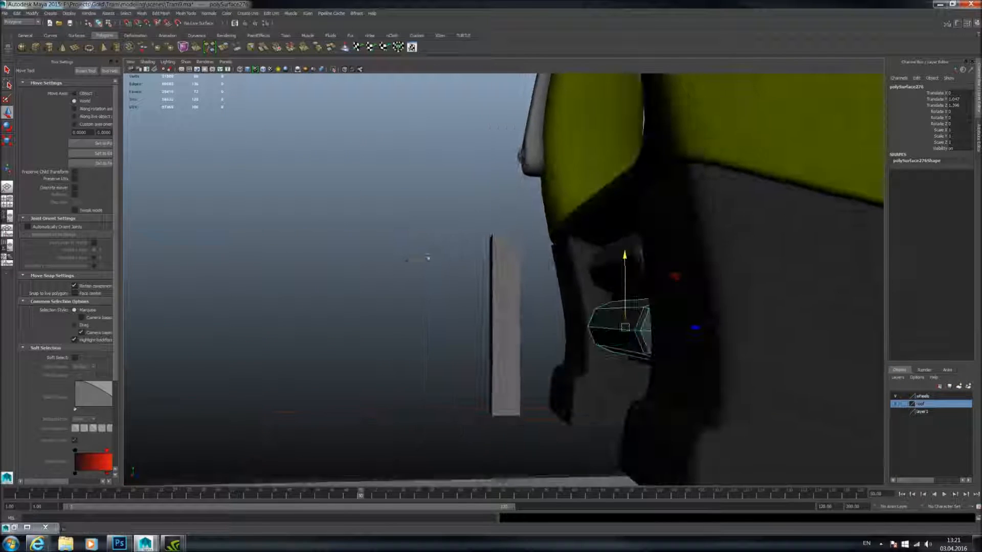
{"action": "key", "text": "ctrl+z"}
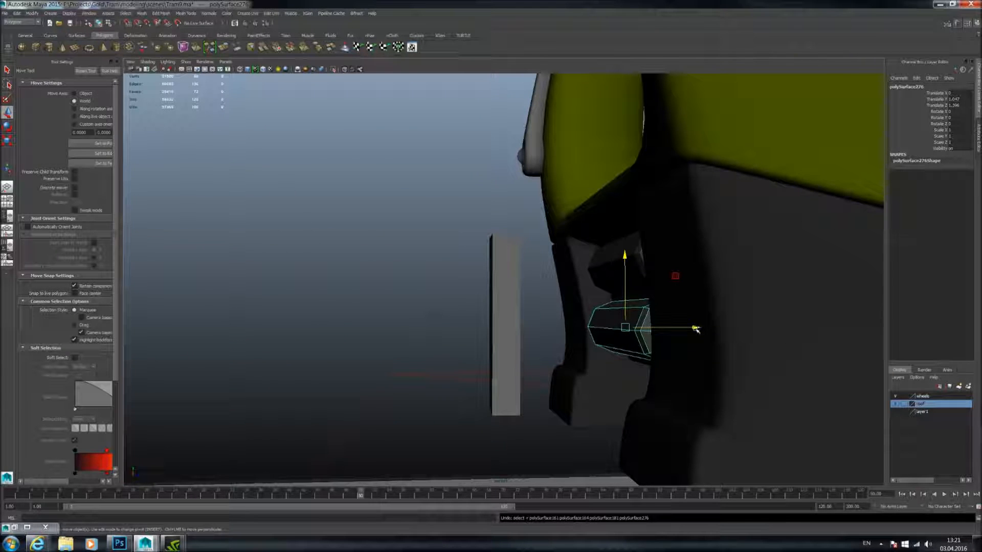
{"action": "left_click_drag", "start_coordinate": [696, 328], "coordinate": [707, 328]}
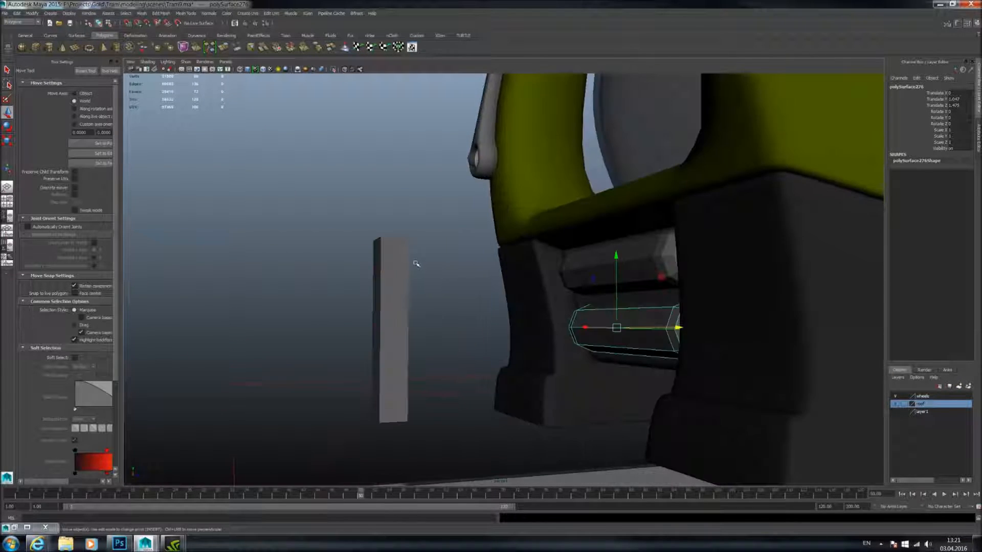
- Display both capsules smoothed and check them on the tram's end panel
{"action": "left_click", "coordinate": [504, 266]}
{"action": "left_click", "coordinate": [596, 287]}
{"action": "key", "text": "3"}
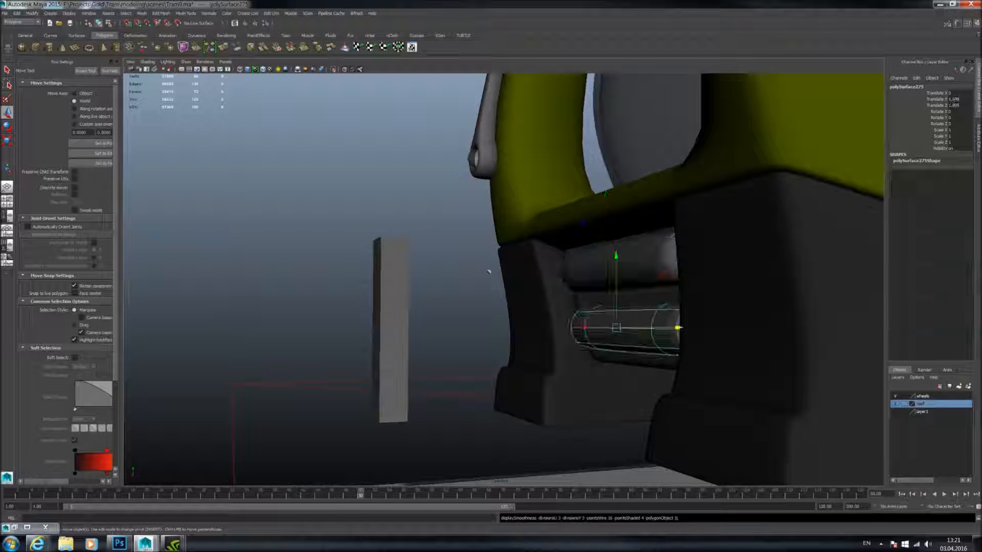
{"action": "left_click", "coordinate": [458, 241]}
{"action": "scroll", "coordinate": [458, 240], "scroll_direction": "down", "scroll_amount": 3}
{"action": "left_click_drag", "start_coordinate": [460, 242], "coordinate": [487, 266], "text": "alt"}
{"action": "scroll", "coordinate": [527, 269], "scroll_direction": "up", "scroll_amount": 3}
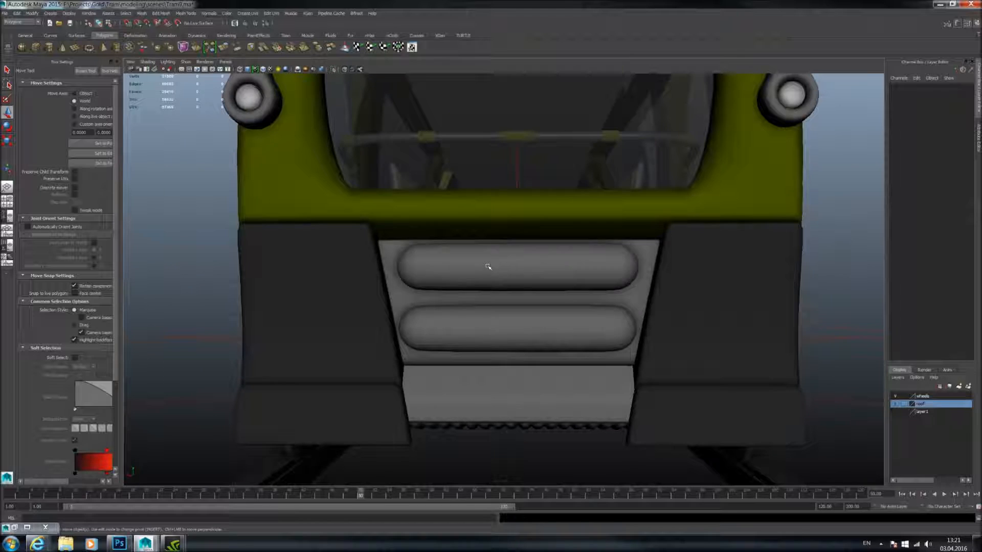
- Examine the two capsules on the end panel and the whole tram from its ends and sides
{"action": "left_click", "coordinate": [487, 266]}
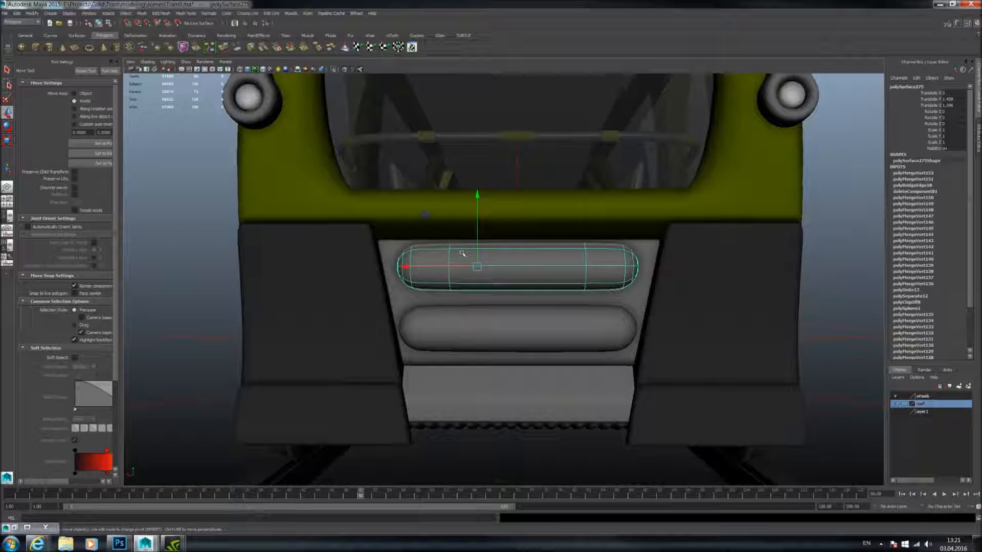
{"action": "scroll", "coordinate": [500, 267], "scroll_direction": "down", "scroll_amount": 3}
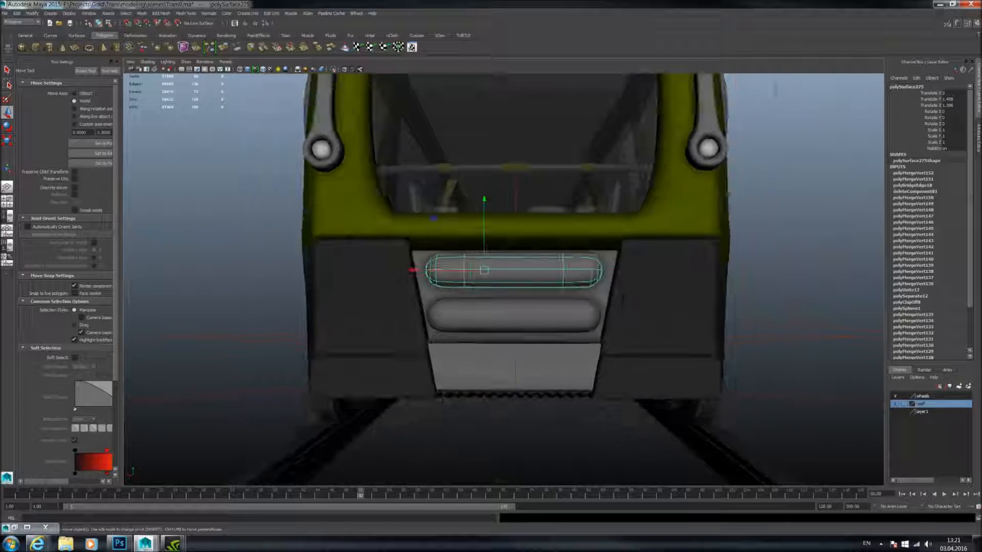
{"action": "scroll", "coordinate": [592, 255], "scroll_direction": "down", "scroll_amount": 6}
{"action": "left_click", "coordinate": [632, 241]}
{"action": "left_click_drag", "start_coordinate": [631, 241], "coordinate": [660, 241], "text": "alt"}
{"action": "scroll", "coordinate": [572, 239], "scroll_direction": "down", "scroll_amount": 3}
{"action": "scroll", "coordinate": [598, 255], "scroll_direction": "up", "scroll_amount": 3}
{"action": "left_click_drag", "start_coordinate": [596, 257], "coordinate": [536, 241], "text": "alt"}
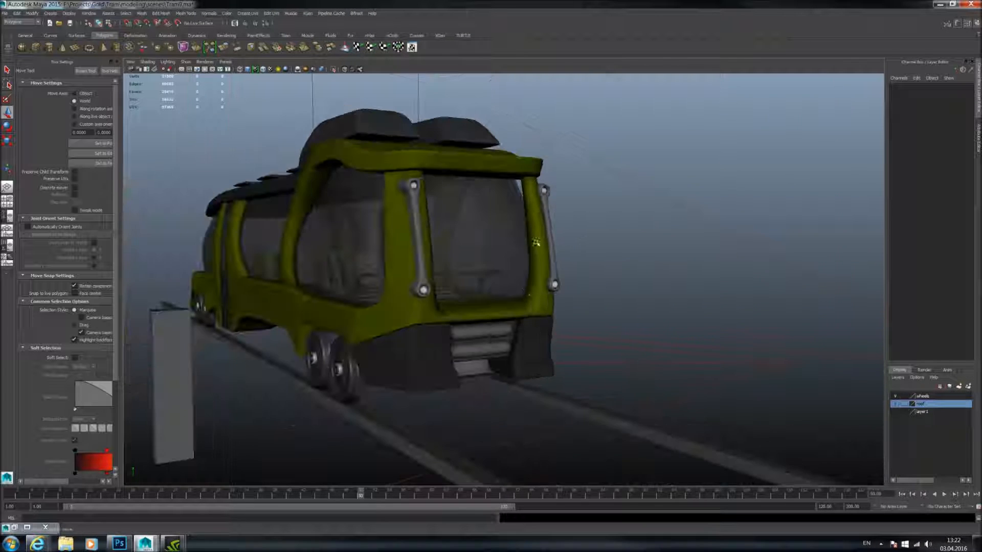
{"action": "left_click_drag", "start_coordinate": [302, 267], "coordinate": [431, 272], "text": "alt"}
{"action": "middle_click_drag", "start_coordinate": [215, 278], "coordinate": [643, 258], "text": "alt"}
{"action": "scroll", "coordinate": [675, 262], "scroll_direction": "down", "scroll_amount": 5}
{"action": "left_click_drag", "start_coordinate": [685, 265], "coordinate": [422, 268], "text": "alt"}
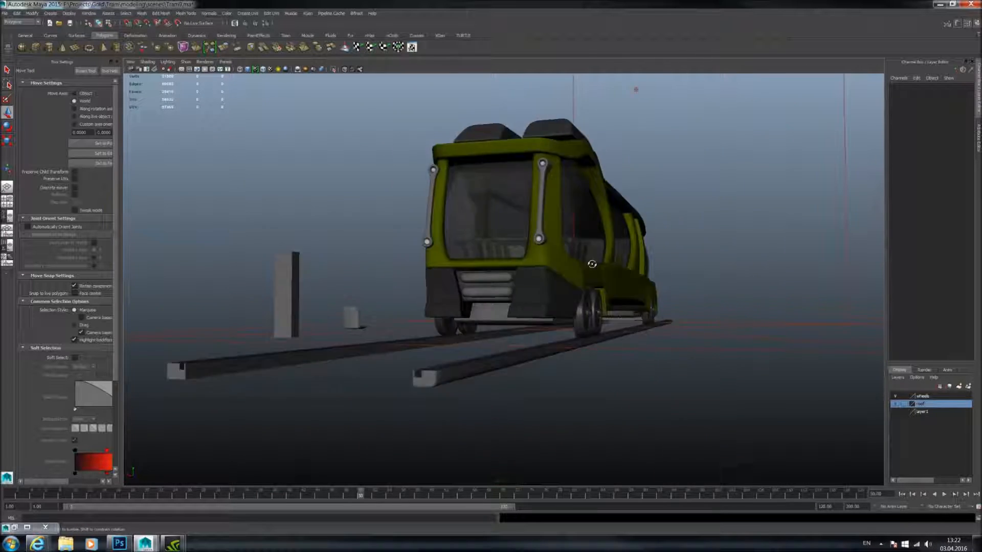
{"action": "middle_click_drag", "start_coordinate": [422, 268], "coordinate": [588, 241], "text": "alt"}
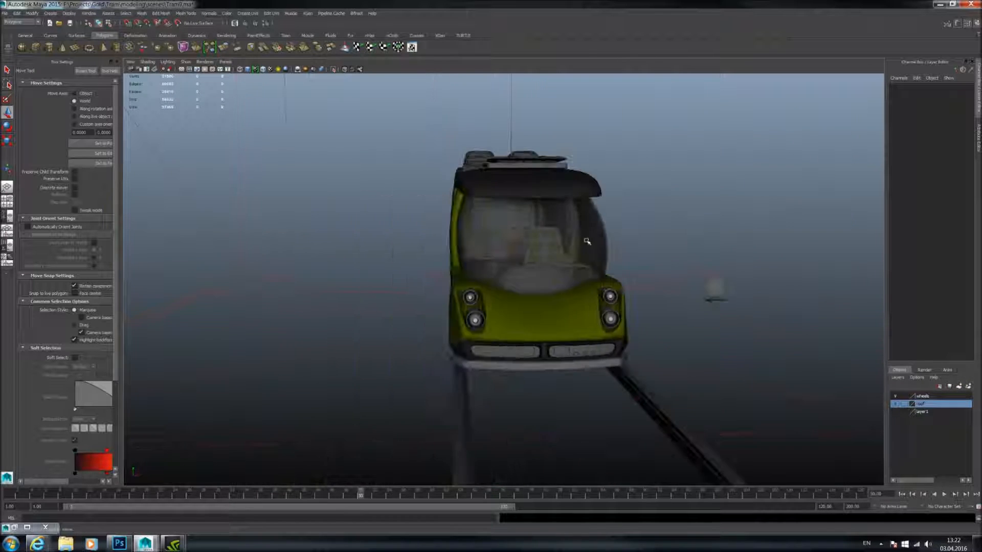
{"action": "left_click_drag", "start_coordinate": [587, 241], "coordinate": [514, 262], "text": "alt"}
{"action": "middle_click_drag", "start_coordinate": [515, 263], "coordinate": [616, 239], "text": "alt"}
{"action": "left_click_drag", "start_coordinate": [632, 303], "coordinate": [484, 244], "text": "alt"}
- Duplicate the glass pane of the double door's window and mirror the copy with a Scale Z of -1
{"action": "scroll", "coordinate": [529, 244], "scroll_direction": "up", "scroll_amount": 4}
{"action": "left_click", "coordinate": [483, 235]}
{"action": "scroll", "coordinate": [491, 271], "scroll_direction": "up", "scroll_amount": 2}
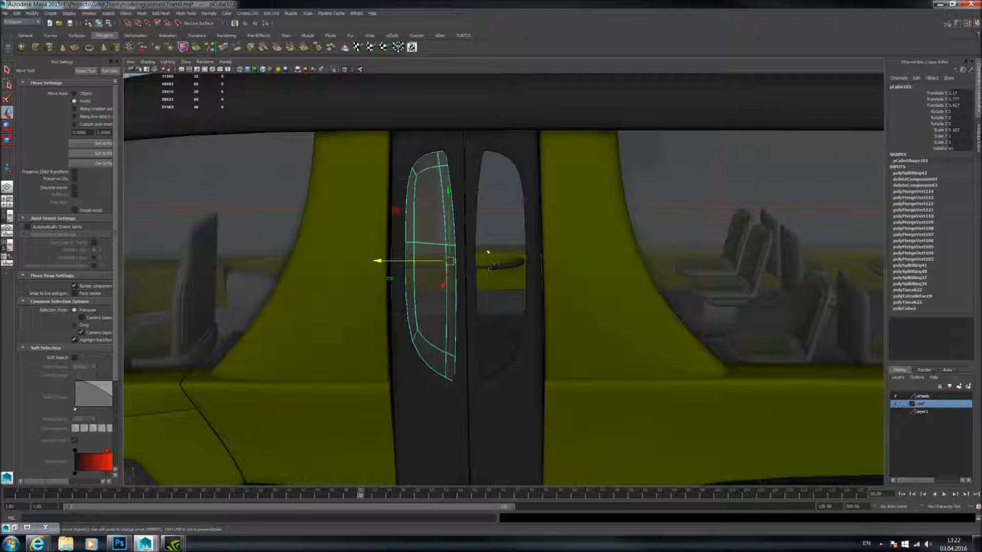
{"action": "key", "text": "ctrl+d"}
{"action": "left_click", "coordinate": [7, 141]}
{"action": "left_click_drag", "start_coordinate": [381, 261], "coordinate": [701, 223]}
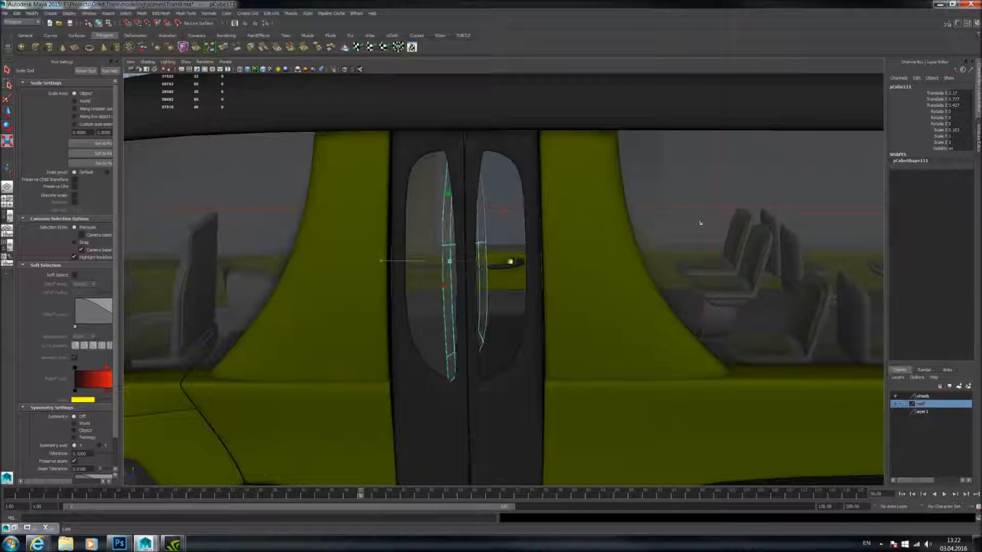
{"action": "left_click", "coordinate": [959, 143]}
{"action": "type", "text": "-1"}
{"action": "key", "text": "Return"}
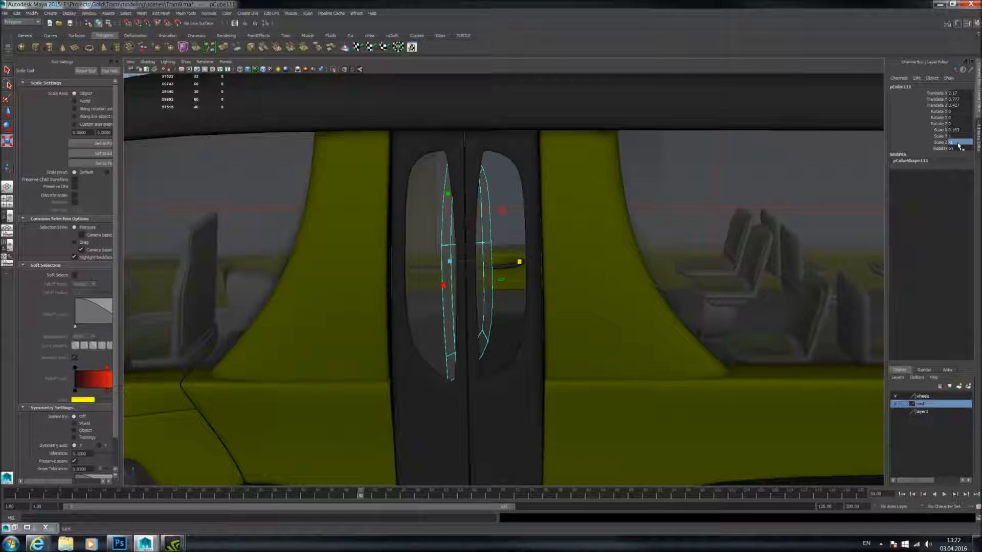
- Move the mirrored glass pane into the door's second window opening and display the pane and door frame unsmoothed
{"action": "left_click", "coordinate": [7, 112]}
{"action": "scroll", "coordinate": [385, 257], "scroll_direction": "up", "scroll_amount": 5}
{"action": "scroll", "coordinate": [386, 258], "scroll_direction": "down", "scroll_amount": 5}
{"action": "middle_click_drag", "start_coordinate": [413, 255], "coordinate": [438, 293], "text": "alt"}
{"action": "key", "text": "1"}
{"action": "left_click", "coordinate": [438, 258]}
{"action": "key", "text": "1"}
{"action": "key", "text": "3"}
{"action": "left_click", "coordinate": [427, 257]}
{"action": "left_click_drag", "start_coordinate": [356, 280], "coordinate": [626, 314]}
- Examine how the mirrored glass pane meets the door frame's edges around the second window opening
{"action": "left_click", "coordinate": [302, 308]}
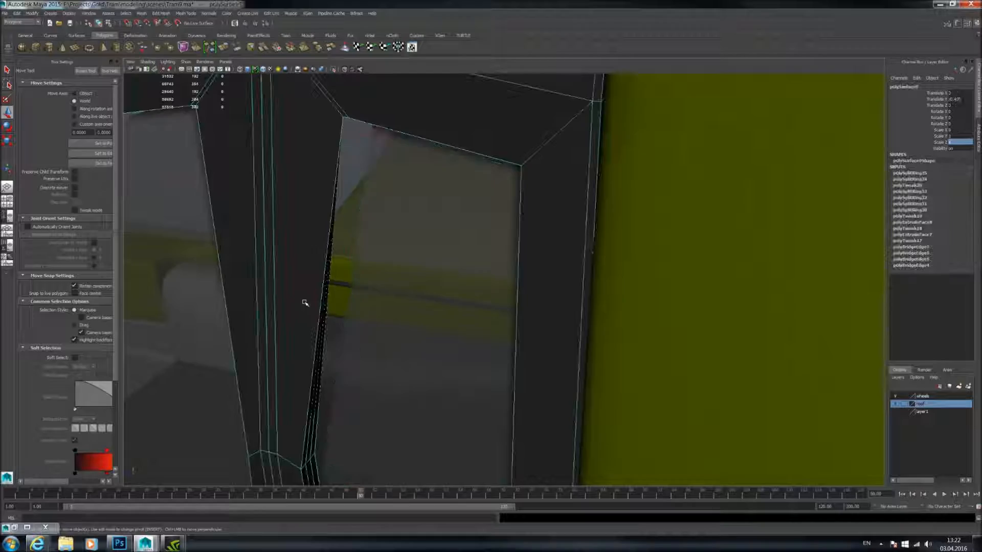
{"action": "key", "text": "f"}
{"action": "right_click_drag", "start_coordinate": [441, 298], "coordinate": [597, 397], "text": "alt"}
{"action": "middle_click_drag", "start_coordinate": [573, 225], "coordinate": [562, 336], "text": "alt"}
{"action": "right_click_drag", "start_coordinate": [562, 336], "coordinate": [627, 331], "text": "alt"}
{"action": "left_click_drag", "start_coordinate": [627, 331], "coordinate": [568, 314], "text": "alt"}
{"action": "right_click_drag", "start_coordinate": [528, 317], "coordinate": [614, 361], "text": "alt"}
{"action": "left_click_drag", "start_coordinate": [614, 362], "coordinate": [396, 291], "text": "alt"}
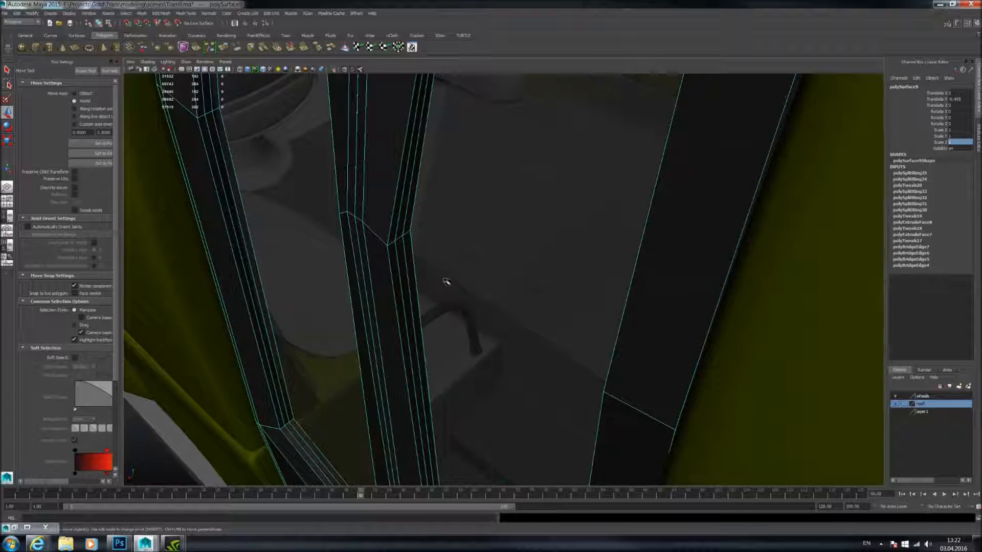
{"action": "left_click_drag", "start_coordinate": [445, 282], "coordinate": [463, 266], "text": "alt"}
{"action": "left_click", "coordinate": [460, 249]}
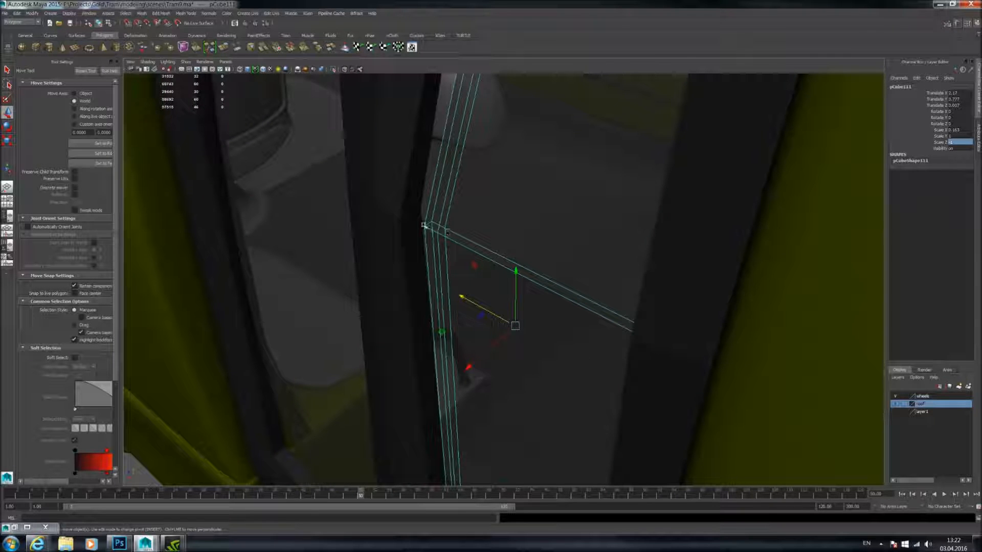
{"action": "left_click", "coordinate": [410, 217]}
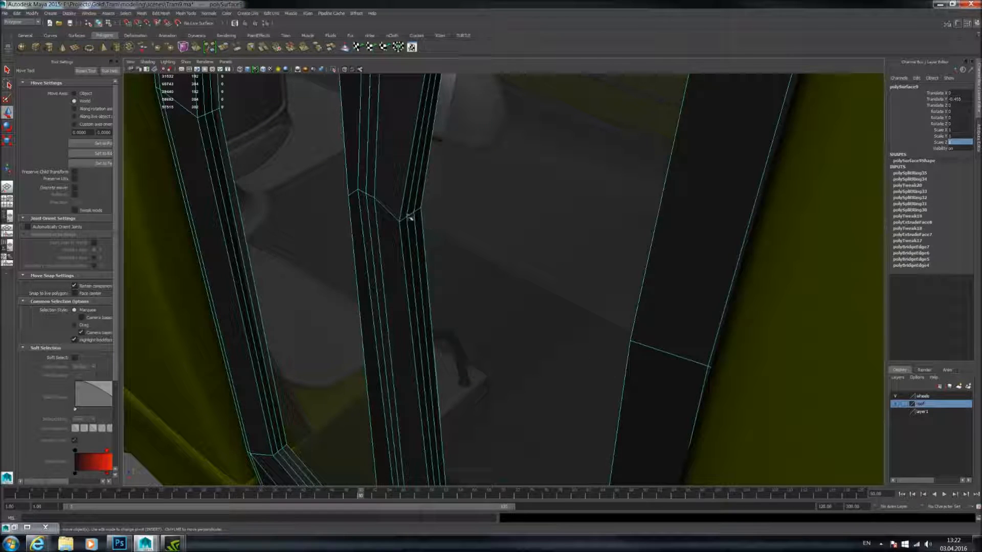
{"action": "left_click_drag", "start_coordinate": [438, 210], "coordinate": [502, 217], "text": "alt"}
- Compare the two glass panes and examine the door frame's upper window corners in smoothed and unsmoothed display
{"action": "left_click", "coordinate": [451, 206]}
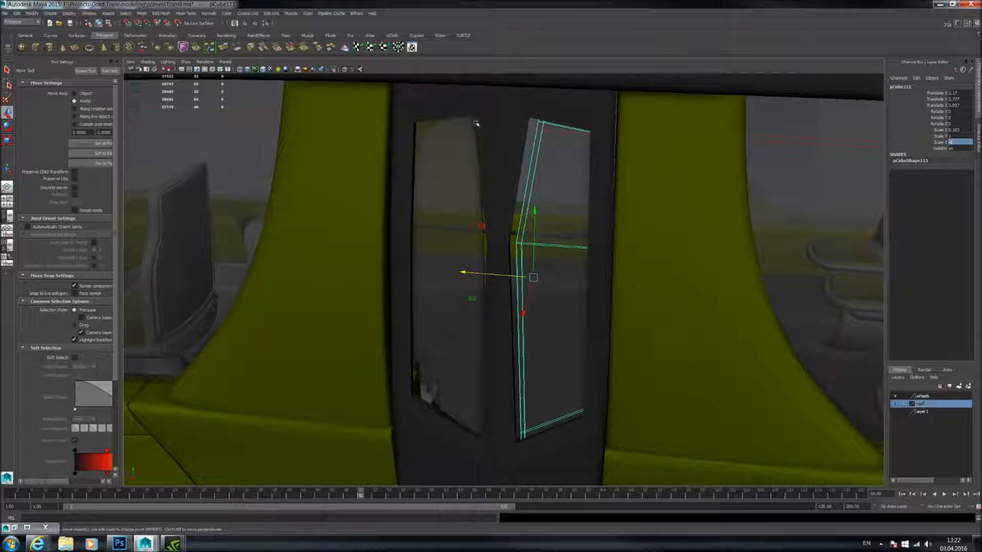
{"action": "left_click", "coordinate": [450, 174]}
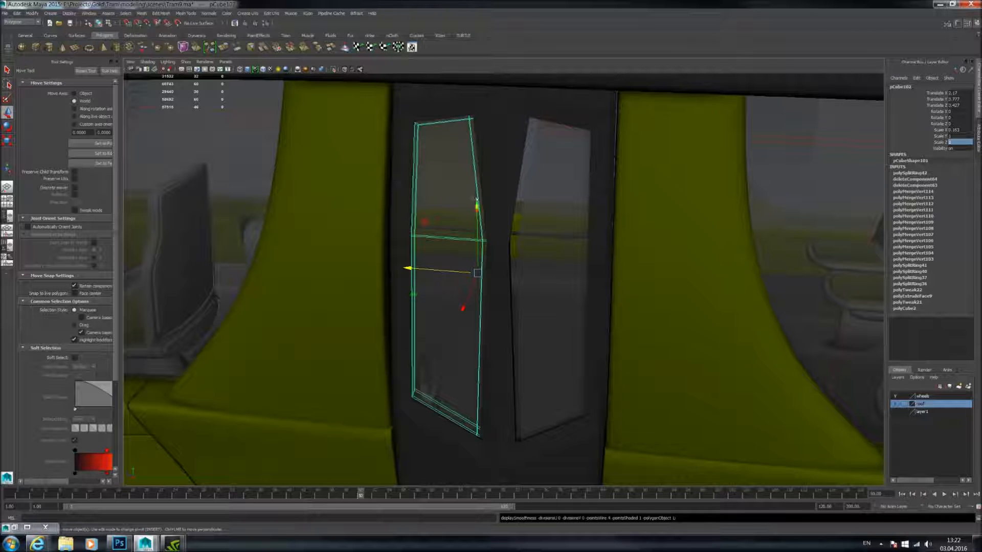
{"action": "left_click_drag", "start_coordinate": [424, 357], "coordinate": [476, 320], "text": "alt"}
{"action": "scroll", "coordinate": [487, 291], "scroll_direction": "down", "scroll_amount": 2}
{"action": "left_click", "coordinate": [502, 292]}
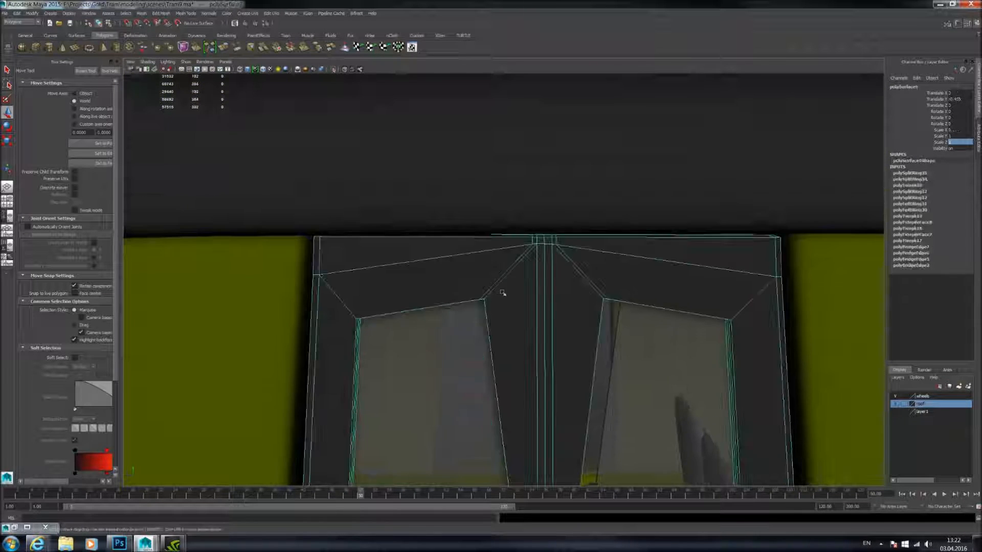
{"action": "scroll", "coordinate": [482, 316], "scroll_direction": "up", "scroll_amount": 3}
{"action": "left_click_drag", "start_coordinate": [485, 317], "coordinate": [473, 277], "text": "alt"}
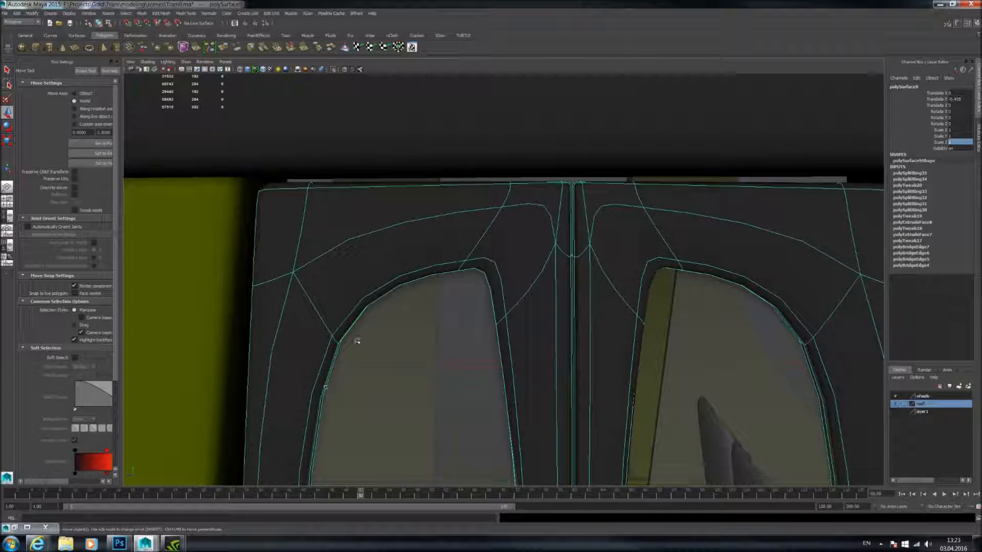
{"action": "key", "text": "1"}
{"action": "scroll", "coordinate": [416, 285], "scroll_direction": "up", "scroll_amount": 4}
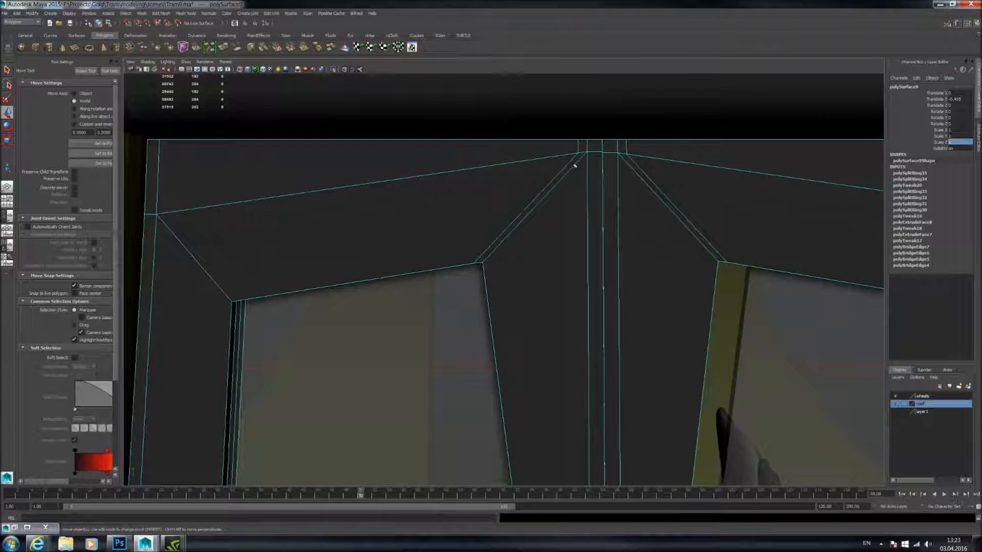
{"action": "left_click_drag", "start_coordinate": [459, 301], "coordinate": [462, 257], "text": "alt"}
{"action": "left_click", "coordinate": [462, 257]}
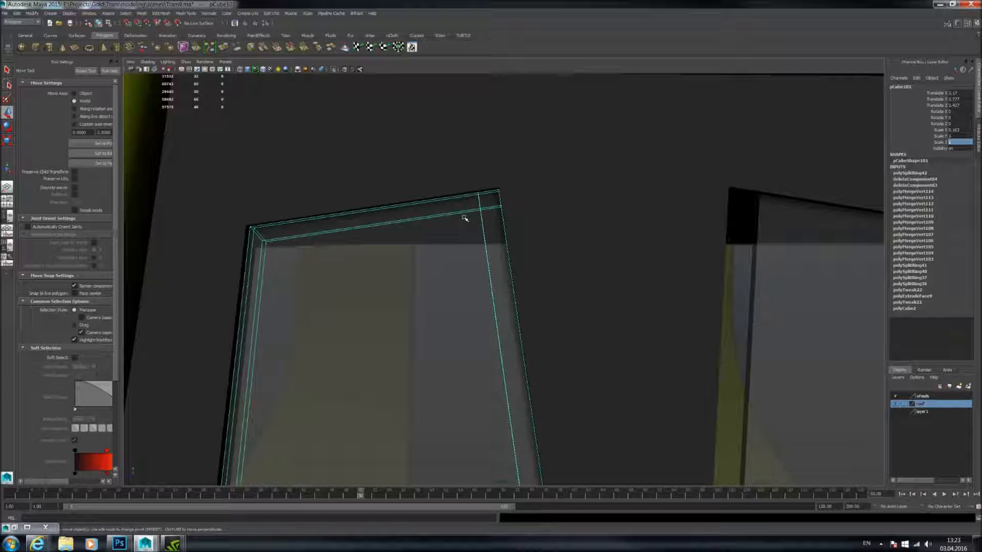
- Isolate the original glass pane and examine its edge loops at the upper and lower corners
{"action": "left_click_drag", "start_coordinate": [466, 202], "coordinate": [489, 217], "text": "alt"}
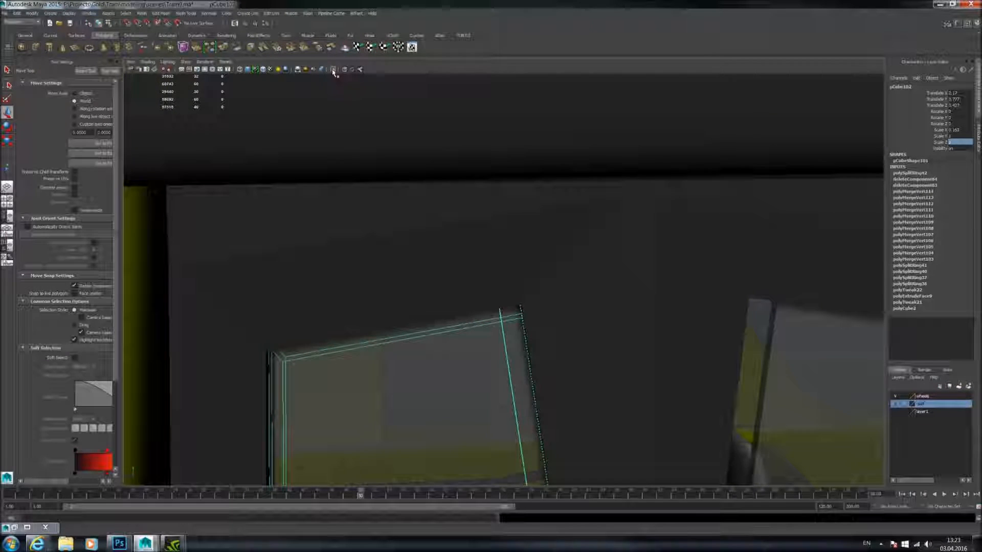
{"action": "left_click", "coordinate": [333, 69]}
{"action": "middle_click_drag", "start_coordinate": [493, 289], "coordinate": [494, 230], "text": "alt"}
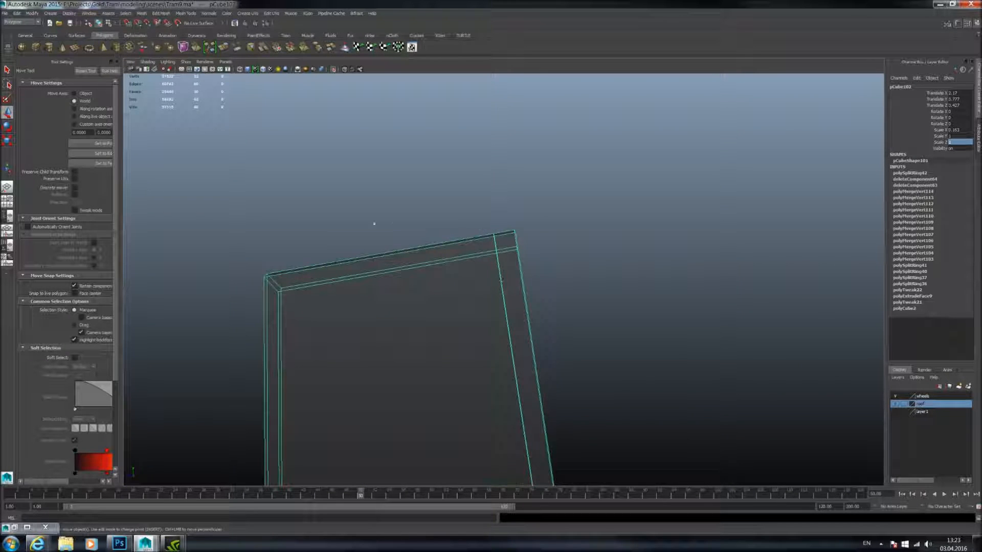
{"action": "middle_click_drag", "start_coordinate": [490, 258], "coordinate": [580, 228], "text": "alt"}
{"action": "right_click_drag", "start_coordinate": [580, 227], "coordinate": [621, 306], "text": "alt"}
{"action": "middle_click_drag", "start_coordinate": [369, 263], "coordinate": [532, 263], "text": "alt"}
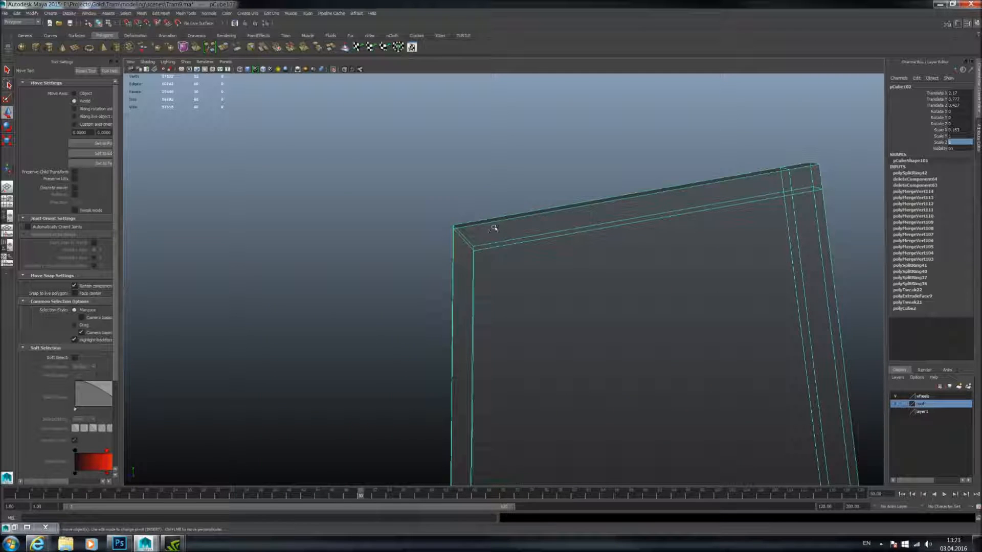
{"action": "middle_click_drag", "start_coordinate": [595, 220], "coordinate": [521, 232], "text": "alt"}
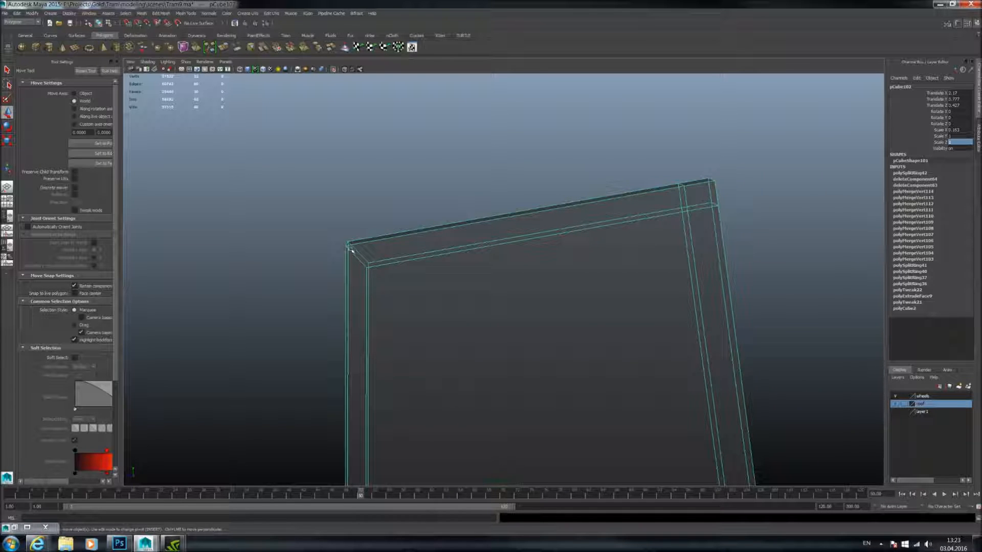
{"action": "scroll", "coordinate": [436, 272], "scroll_direction": "down", "scroll_amount": 5}
{"action": "middle_click_drag", "start_coordinate": [493, 313], "coordinate": [496, 115], "text": "alt"}
{"action": "scroll", "coordinate": [531, 293], "scroll_direction": "down", "scroll_amount": 4}
{"action": "middle_click_drag", "start_coordinate": [530, 294], "coordinate": [493, 122], "text": "alt"}
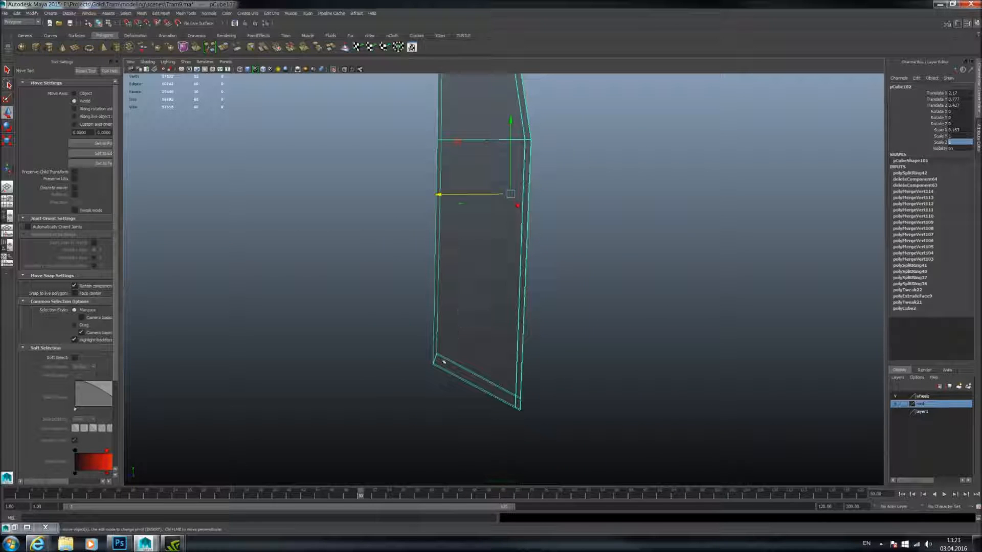
{"action": "middle_click_drag", "start_coordinate": [520, 219], "coordinate": [520, 402], "text": "alt"}
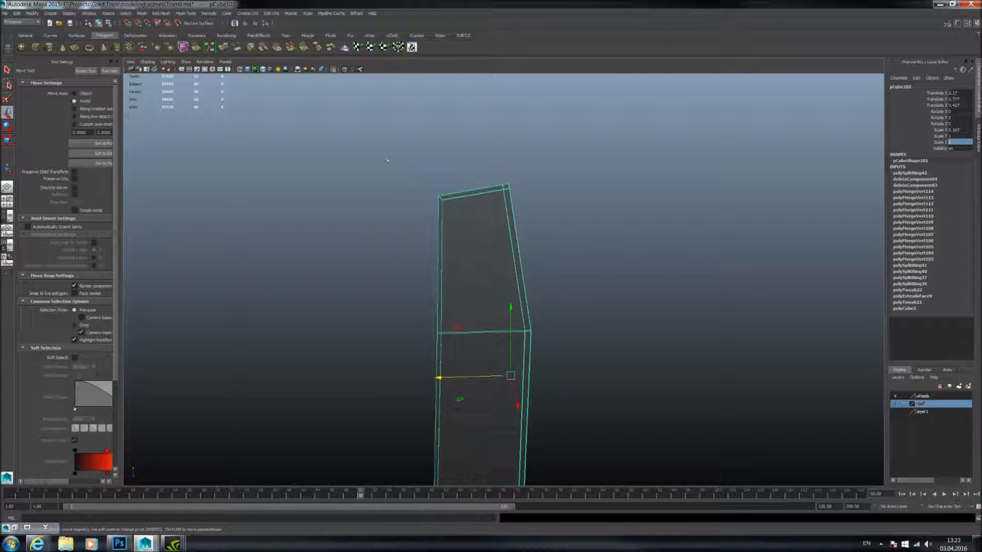
{"action": "left_click", "coordinate": [333, 70]}
- Compare the original glass pane and the door frame in smoothed and unsmoothed display around the window openings
{"action": "scroll", "coordinate": [455, 205], "scroll_direction": "up", "scroll_amount": 3}
{"action": "key", "text": "3"}
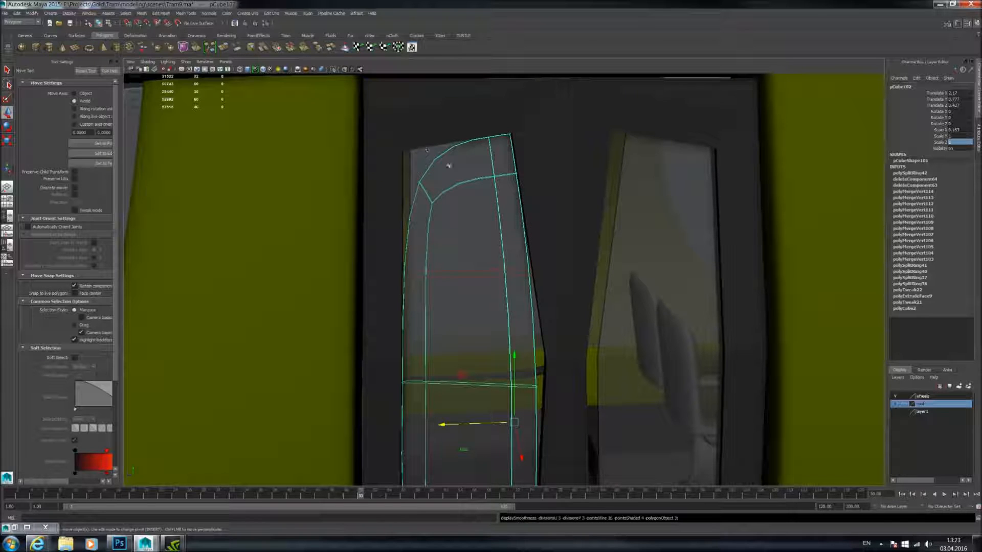
{"action": "left_click_drag", "start_coordinate": [596, 264], "coordinate": [515, 212], "text": "alt"}
{"action": "left_click", "coordinate": [557, 215]}
{"action": "key", "text": "3"}
{"action": "middle_click_drag", "start_coordinate": [623, 187], "coordinate": [552, 219], "text": "alt"}
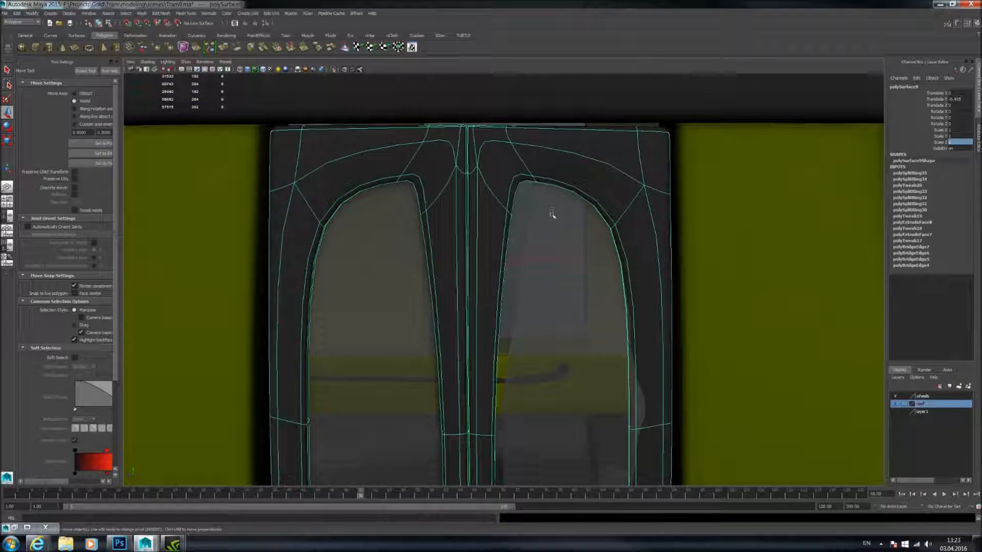
{"action": "left_click", "coordinate": [550, 216]}
{"action": "middle_click_drag", "start_coordinate": [488, 327], "coordinate": [474, 257], "text": "alt"}
{"action": "left_click", "coordinate": [474, 257]}
{"action": "key", "text": "1"}
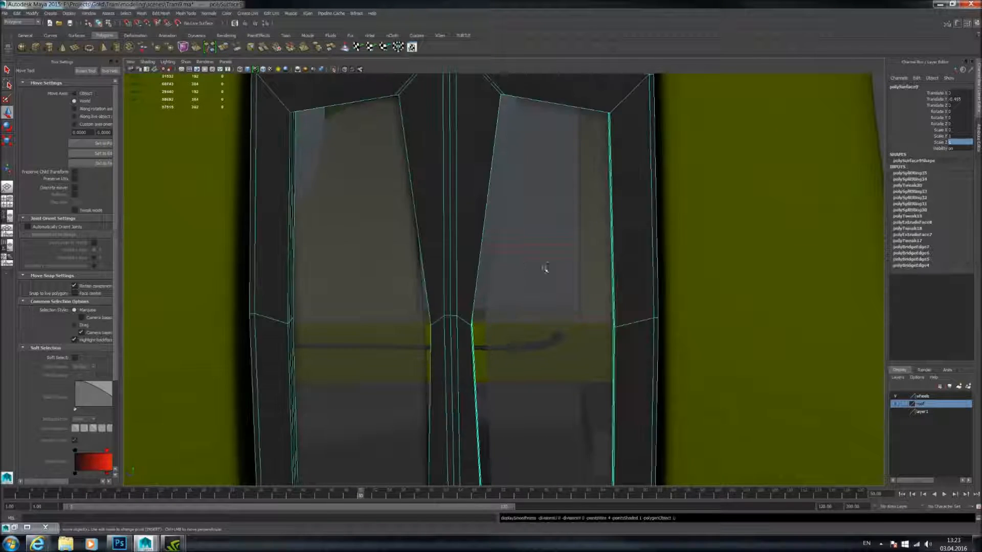
{"action": "middle_click_drag", "start_coordinate": [532, 283], "coordinate": [515, 260], "text": "alt"}
{"action": "scroll", "coordinate": [515, 261], "scroll_direction": "up", "scroll_amount": 3}
{"action": "key", "text": "3"}
- Move the mirrored glass pane's pivot onto its inner corner vertex at the bend in the window opening
{"action": "left_click", "coordinate": [515, 294]}
{"action": "middle_click_drag", "start_coordinate": [515, 298], "coordinate": [514, 210], "text": "alt"}
{"action": "left_click_drag", "start_coordinate": [514, 209], "coordinate": [597, 336], "text": "alt"}
{"action": "scroll", "coordinate": [598, 339], "scroll_direction": "up", "scroll_amount": 2}
{"action": "middle_click_drag", "start_coordinate": [614, 358], "coordinate": [637, 338], "text": "alt"}
{"action": "key", "text": "Insert"}
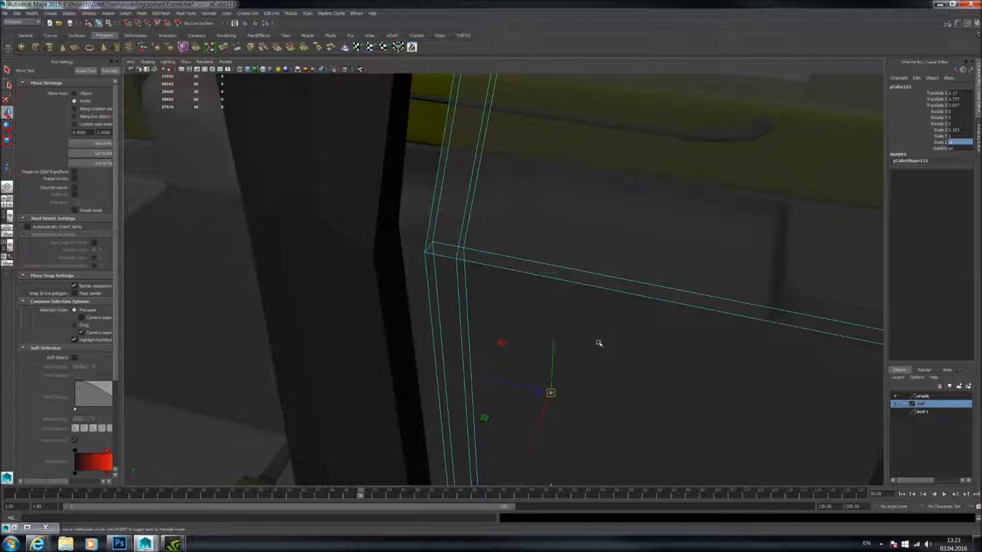
{"action": "left_click_drag", "start_coordinate": [552, 393], "coordinate": [449, 279]}
{"action": "key", "text": "Insert"}
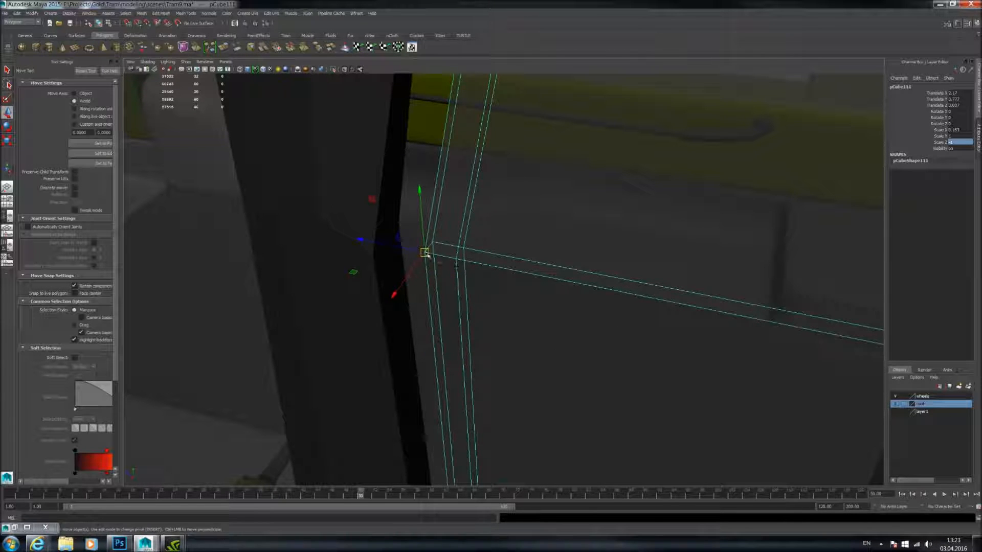
- Display the mirrored glass pane and the door frame smoothed
{"action": "left_click_drag", "start_coordinate": [431, 252], "coordinate": [535, 250], "text": "alt"}
{"action": "key", "text": "3"}
{"action": "left_click", "coordinate": [494, 235]}
{"action": "key", "text": "3"}
{"action": "right_click_drag", "start_coordinate": [466, 274], "coordinate": [474, 185], "text": "alt"}
{"action": "left_click", "coordinate": [529, 134]}
- Examine how both smoothed glass panes sit in the double door's window openings along their full height
{"action": "left_click_drag", "start_coordinate": [559, 197], "coordinate": [527, 204], "text": "alt"}
{"action": "right_click_drag", "start_coordinate": [526, 204], "coordinate": [517, 224], "text": "alt"}
{"action": "left_click_drag", "start_coordinate": [517, 223], "coordinate": [588, 263], "text": "alt"}
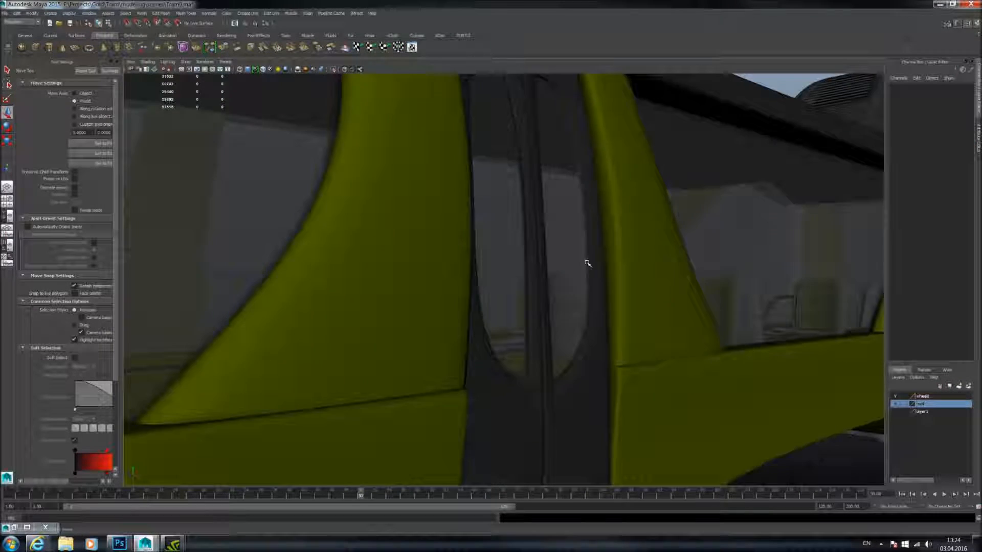
{"action": "right_click_drag", "start_coordinate": [588, 263], "coordinate": [552, 274], "text": "alt"}
{"action": "left_click_drag", "start_coordinate": [552, 274], "coordinate": [572, 305], "text": "alt"}
{"action": "right_click_drag", "start_coordinate": [572, 305], "coordinate": [603, 317], "text": "alt"}
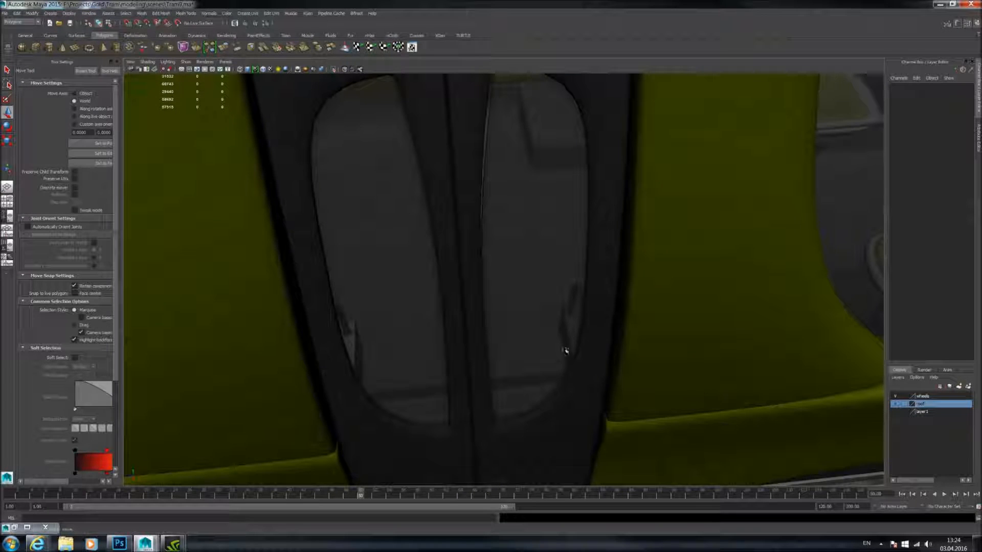
{"action": "left_click_drag", "start_coordinate": [573, 142], "coordinate": [547, 235], "text": "alt"}
{"action": "middle_click_drag", "start_coordinate": [548, 234], "coordinate": [543, 263], "text": "alt"}
{"action": "left_click_drag", "start_coordinate": [544, 263], "coordinate": [544, 249], "text": "alt"}
{"action": "middle_click_drag", "start_coordinate": [545, 249], "coordinate": [543, 316], "text": "alt"}
{"action": "right_click_drag", "start_coordinate": [543, 316], "coordinate": [558, 327], "text": "alt"}
{"action": "left_click_drag", "start_coordinate": [559, 327], "coordinate": [550, 308], "text": "alt"}
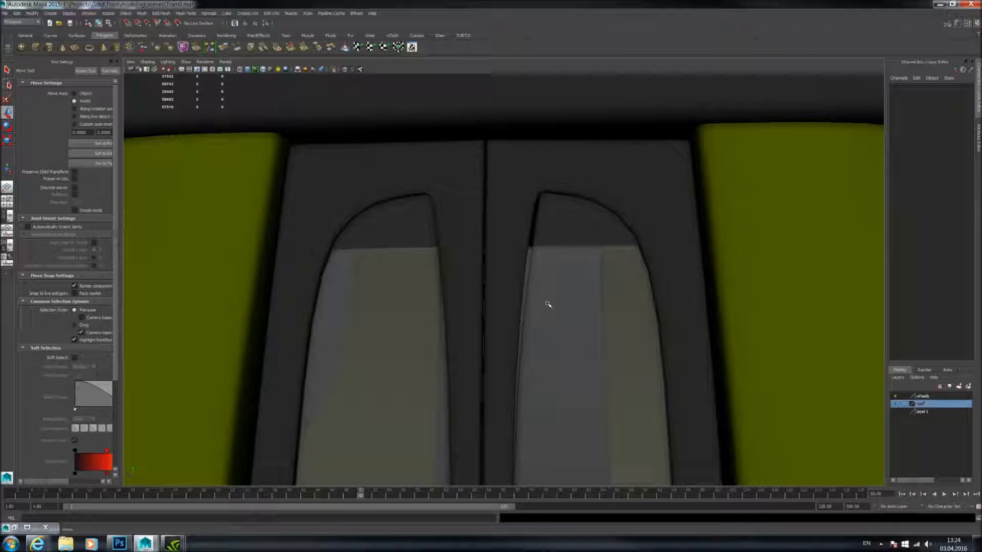
- Display both glass panes and the door frame unsmoothed, and select the door frame
{"action": "left_click", "coordinate": [550, 306]}
{"action": "key", "text": "1"}
{"action": "left_click", "coordinate": [441, 292]}
{"action": "left_click", "coordinate": [517, 258]}
{"action": "left_click", "coordinate": [549, 273]}
{"action": "left_click", "coordinate": [411, 291], "text": "shift"}
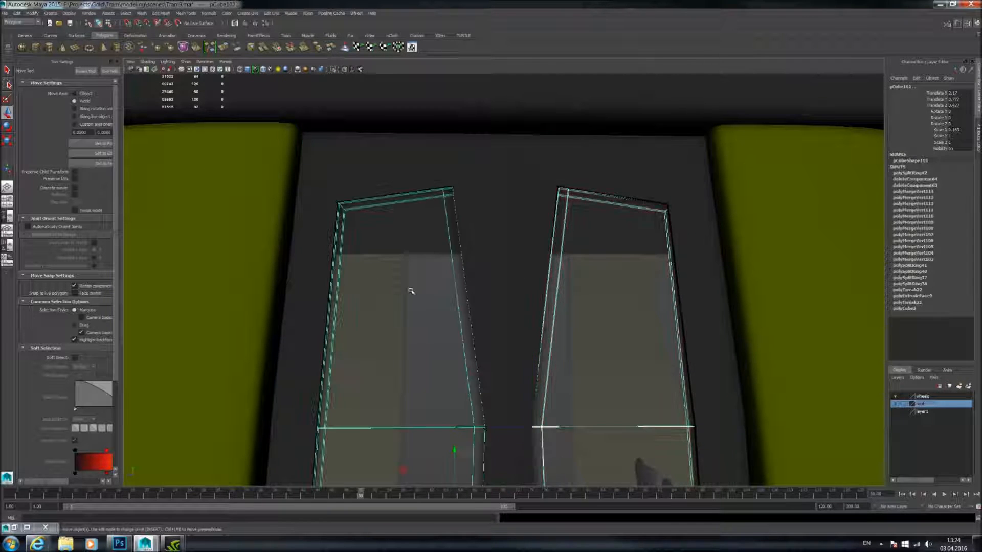
{"action": "left_click_drag", "start_coordinate": [495, 258], "coordinate": [512, 233], "text": "alt"}
{"action": "key", "text": "Delete"}
{"action": "left_click", "coordinate": [517, 181]}
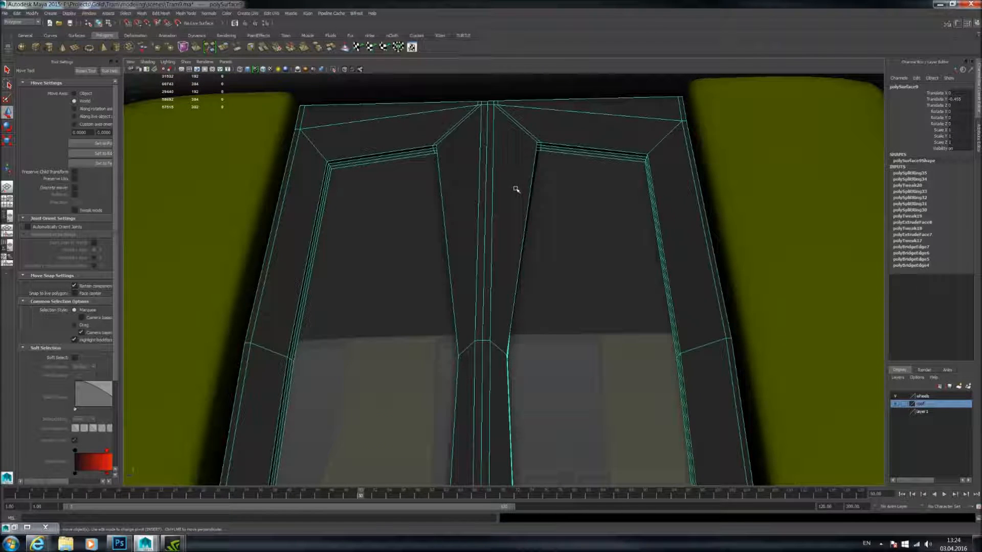
- Examine the door frame's edge loops around the upper window corners and the central seam
{"action": "left_click_drag", "start_coordinate": [556, 165], "coordinate": [541, 195], "text": "alt"}
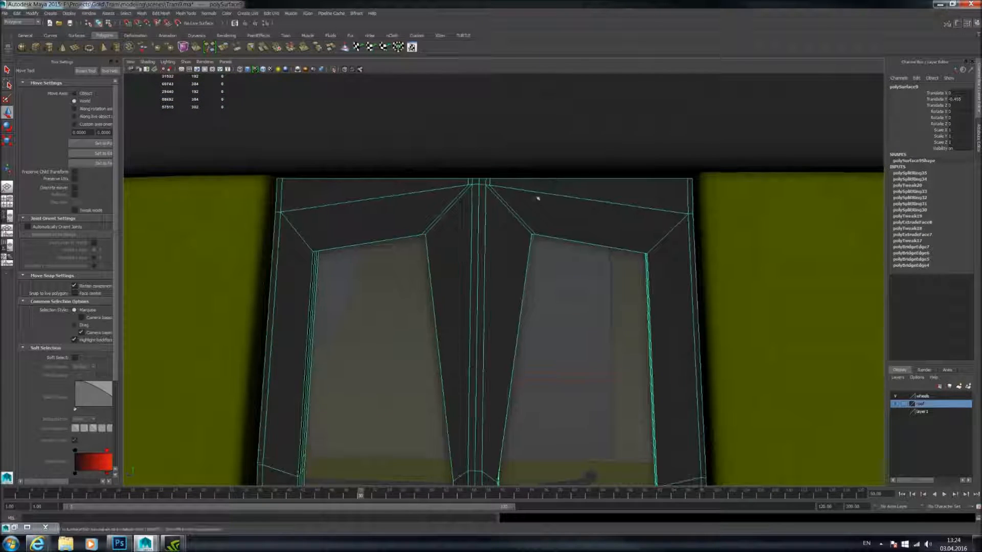
{"action": "right_click_drag", "start_coordinate": [541, 194], "coordinate": [647, 274], "text": "alt"}
{"action": "middle_click_drag", "start_coordinate": [646, 274], "coordinate": [604, 273], "text": "alt"}
{"action": "mouse_move", "coordinate": [509, 207]}
{"action": "right_mouse_down"}
{"action": "mouse_move", "coordinate": [500, 207]}
{"action": "mouse_move", "coordinate": [520, 196]}
{"action": "right_mouse_up"}
{"action": "left_click_drag", "start_coordinate": [520, 196], "coordinate": [516, 183], "text": "alt"}
{"action": "middle_click_drag", "start_coordinate": [516, 184], "coordinate": [509, 294], "text": "alt"}
{"action": "right_click_drag", "start_coordinate": [509, 294], "coordinate": [556, 299], "text": "alt"}
{"action": "mouse_move", "coordinate": [443, 197]}
{"action": "left_mouse_down", "text": "alt"}
{"action": "mouse_move", "coordinate": [449, 189]}
{"action": "mouse_move", "coordinate": [439, 188]}
{"action": "left_mouse_up", "text": "alt"}
{"action": "left_click_drag", "start_coordinate": [408, 216], "coordinate": [323, 232], "text": "alt"}
{"action": "right_click_drag", "start_coordinate": [322, 232], "coordinate": [393, 268], "text": "alt"}
{"action": "left_click_drag", "start_coordinate": [392, 268], "coordinate": [382, 281], "text": "alt"}
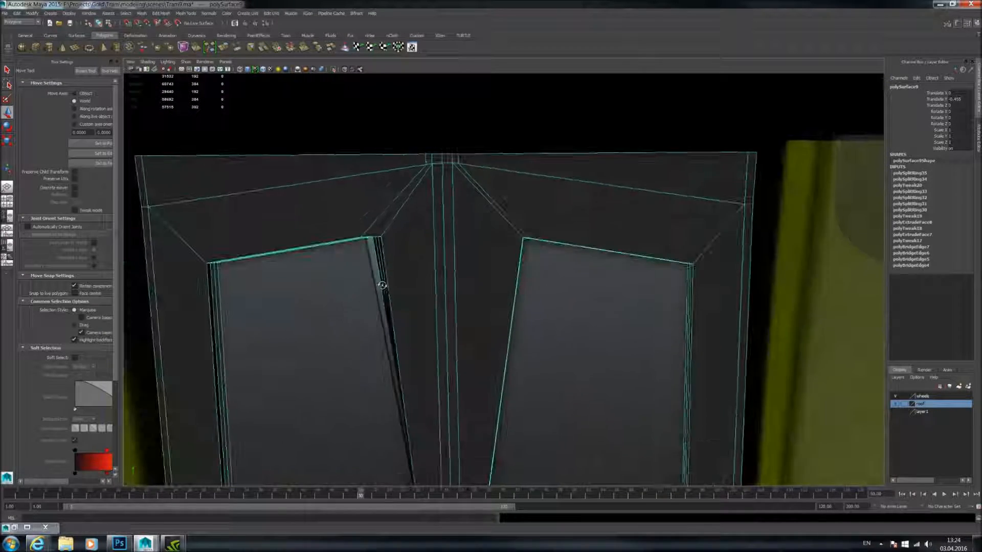
{"action": "middle_click_drag", "start_coordinate": [426, 282], "coordinate": [497, 274], "text": "alt"}
{"action": "scroll", "coordinate": [497, 273], "scroll_direction": "up", "scroll_amount": 3}
{"action": "mouse_move", "coordinate": [483, 211]}
{"action": "middle_mouse_down", "text": "alt"}
{"action": "mouse_move", "coordinate": [495, 281]}
{"action": "mouse_move", "coordinate": [491, 208]}
{"action": "mouse_move", "coordinate": [484, 260]}
{"action": "mouse_move", "coordinate": [496, 221]}
{"action": "middle_mouse_up", "text": "alt"}
{"action": "right_click_drag", "start_coordinate": [463, 224], "coordinate": [429, 221]}
{"action": "left_click", "coordinate": [458, 213]}
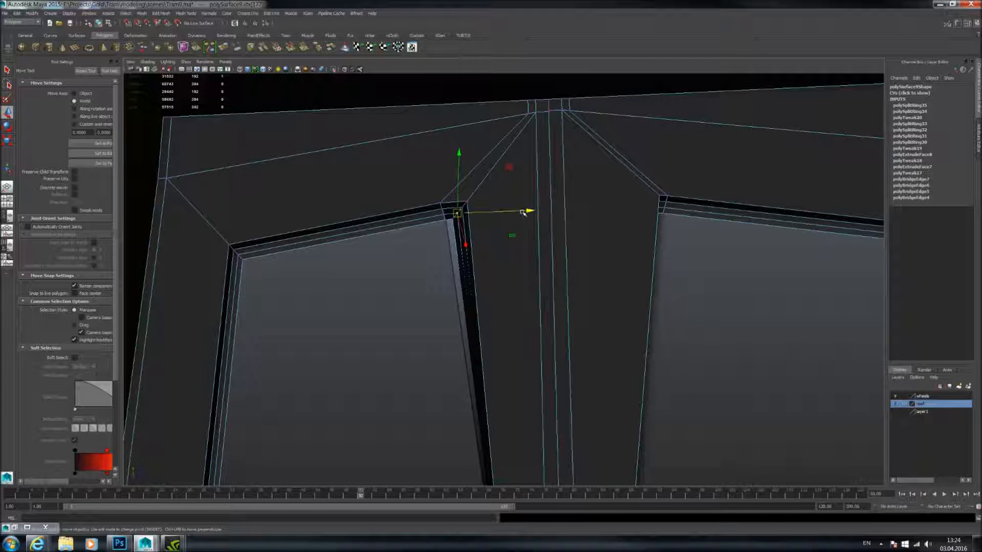
{"action": "key", "text": "ctrl+z"}
{"action": "left_click_drag", "start_coordinate": [519, 214], "coordinate": [478, 217], "text": "alt"}
{"action": "middle_click_drag", "start_coordinate": [478, 217], "coordinate": [532, 241], "text": "alt"}
{"action": "left_click_drag", "start_coordinate": [533, 241], "coordinate": [530, 233], "text": "alt"}
{"action": "middle_click_drag", "start_coordinate": [545, 199], "coordinate": [551, 286], "text": "alt"}
{"action": "left_click_drag", "start_coordinate": [549, 272], "coordinate": [550, 225], "text": "alt"}
{"action": "middle_click_drag", "start_coordinate": [550, 225], "coordinate": [517, 223], "text": "alt"}
{"action": "right_click_drag", "start_coordinate": [526, 186], "coordinate": [538, 174]}
{"action": "left_click", "coordinate": [522, 210]}
{"action": "scroll", "coordinate": [533, 231], "scroll_direction": "down", "scroll_amount": 1}
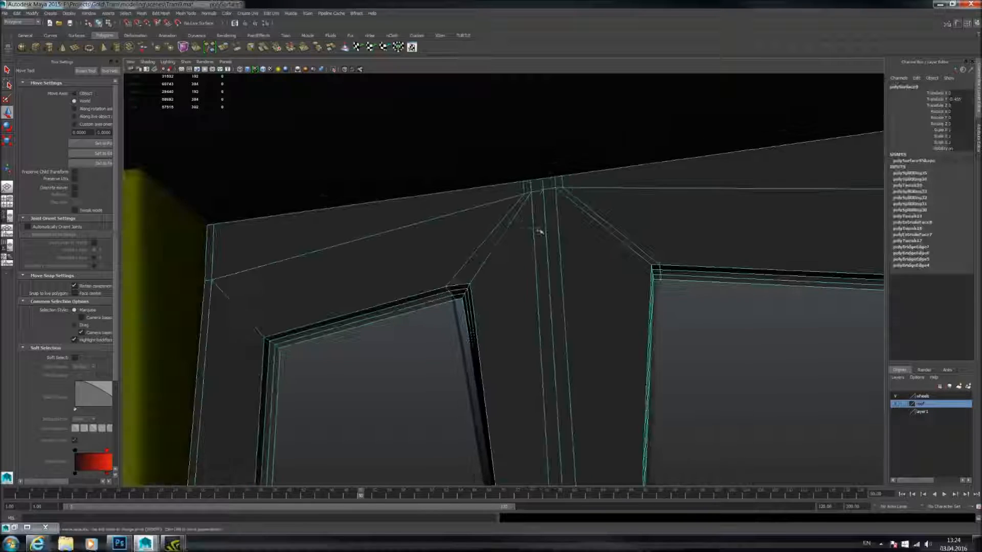
- Separate the double door frame into its two halves and delete the half around the mirrored pane
{"action": "left_click_drag", "start_coordinate": [532, 231], "coordinate": [355, 270], "text": "alt"}
{"action": "scroll", "coordinate": [421, 287], "scroll_direction": "down", "scroll_amount": 8}
{"action": "left_click", "coordinate": [161, 14]}
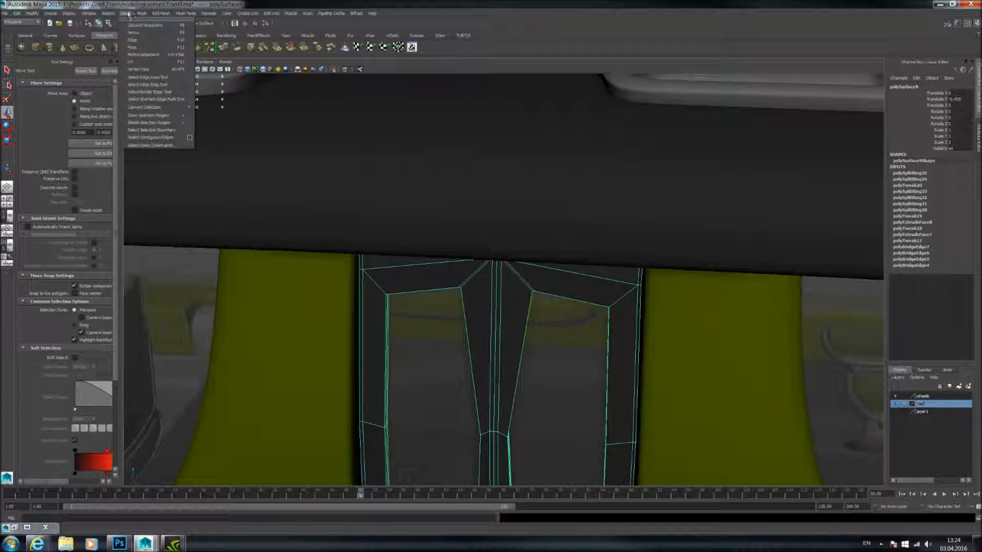
{"action": "left_click", "coordinate": [151, 57]}
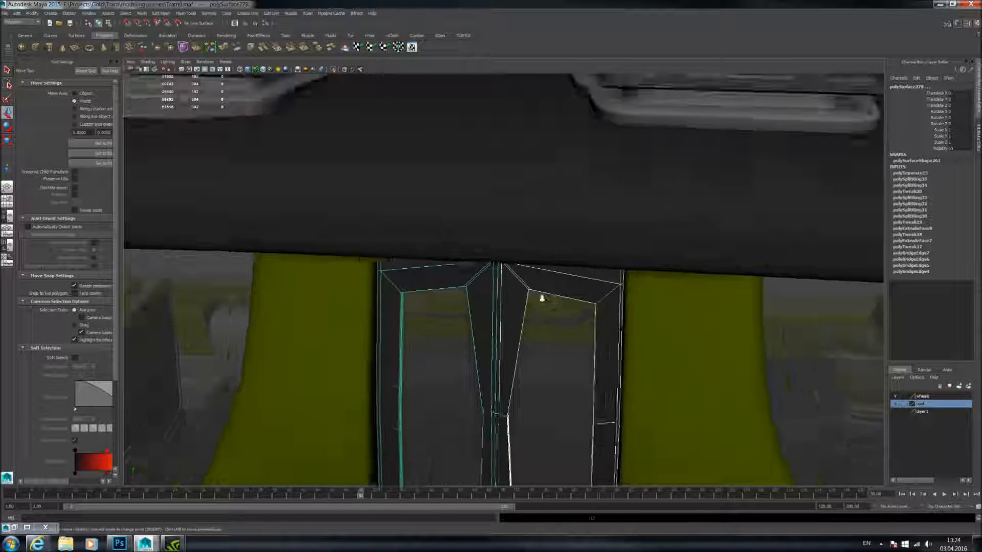
{"action": "middle_click_drag", "start_coordinate": [544, 299], "coordinate": [536, 248], "text": "alt"}
{"action": "scroll", "coordinate": [516, 246], "scroll_direction": "down", "scroll_amount": 1}
{"action": "left_click", "coordinate": [514, 246]}
{"action": "key", "text": "Delete"}
- Undo the accidental shift of the remaining door half and place its pivot on the inner seam edge
{"action": "left_click", "coordinate": [467, 237]}
{"action": "left_click_drag", "start_coordinate": [469, 237], "coordinate": [533, 291], "text": "alt"}
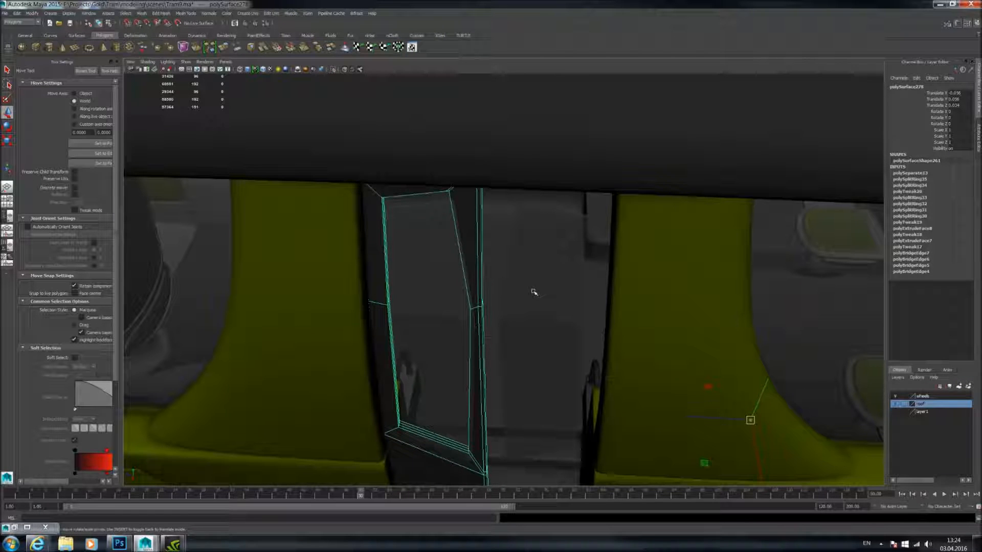
{"action": "key", "text": "ctrl+z"}
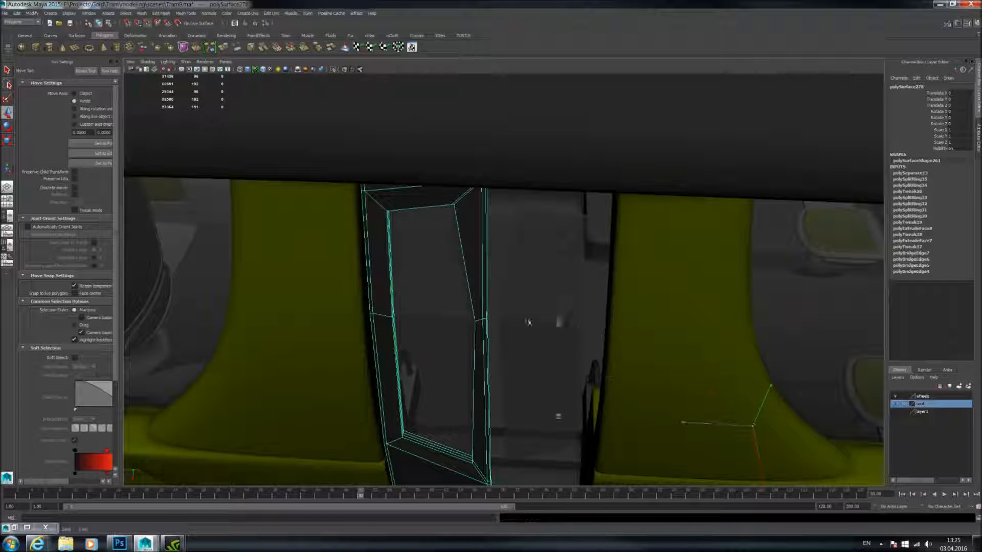
{"action": "scroll", "coordinate": [485, 320], "scroll_direction": "up", "scroll_amount": 5}
{"action": "left_click_drag", "start_coordinate": [515, 332], "coordinate": [513, 258], "text": "alt"}
{"action": "key", "text": "Insert"}
{"action": "scroll", "coordinate": [526, 278], "scroll_direction": "down", "scroll_amount": 3}
{"action": "scroll", "coordinate": [514, 259], "scroll_direction": "down", "scroll_amount": 3}
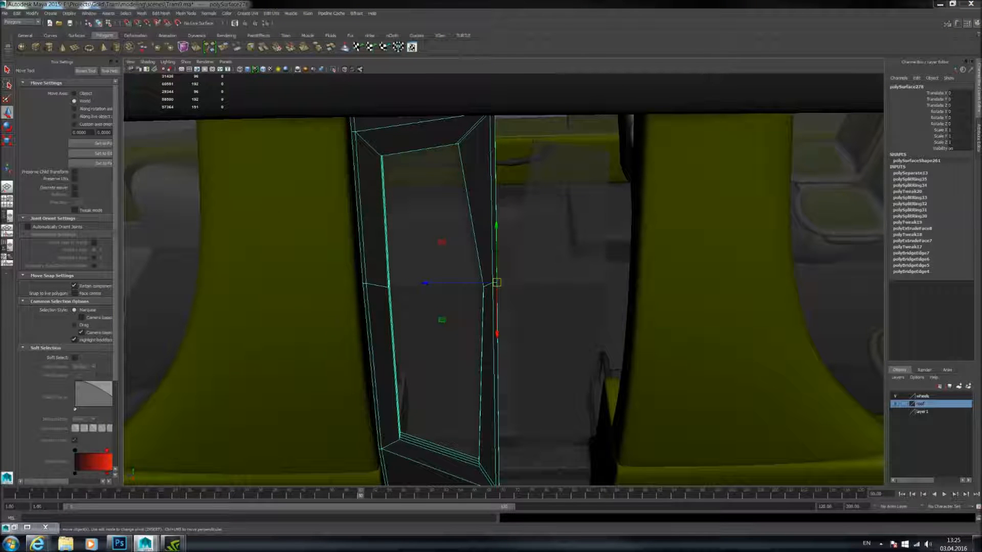
- Duplicate the remaining door half and mirror the copy with a Scale Z of -1
{"action": "key", "text": "ctrl+shift+d"}
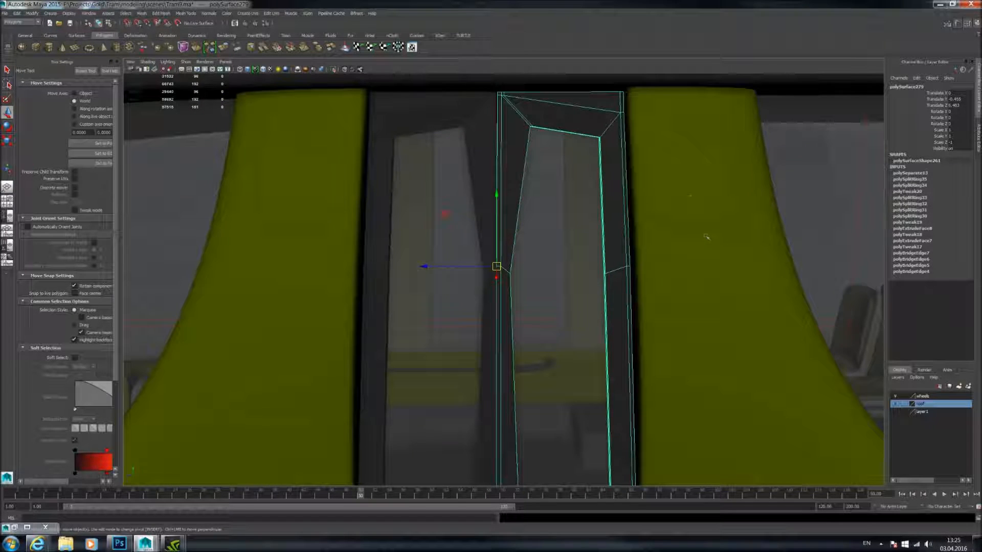
{"action": "middle_click_drag", "start_coordinate": [604, 128], "coordinate": [572, 208], "text": "alt"}
{"action": "right_click_drag", "start_coordinate": [573, 208], "coordinate": [603, 210], "text": "alt"}
{"action": "middle_click_drag", "start_coordinate": [603, 210], "coordinate": [667, 302], "text": "alt"}
{"action": "right_click_drag", "start_coordinate": [667, 303], "coordinate": [720, 304], "text": "alt"}
{"action": "middle_click_drag", "start_coordinate": [616, 276], "coordinate": [624, 294], "text": "alt"}
{"action": "right_click_drag", "start_coordinate": [625, 294], "coordinate": [692, 294], "text": "alt"}
{"action": "middle_click_drag", "start_coordinate": [692, 293], "coordinate": [647, 294], "text": "alt"}
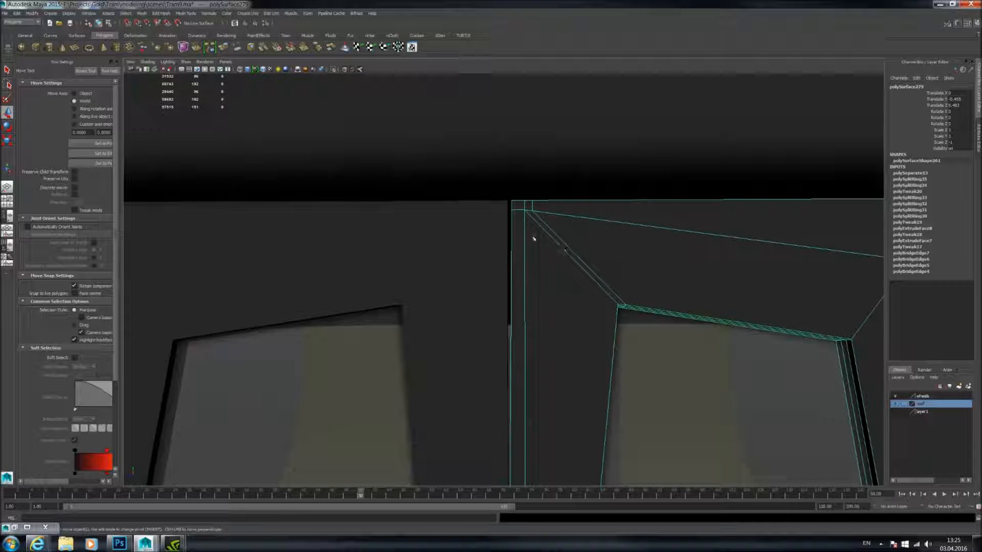
- Nudge the upper vertices on the original door half's inner edge toward the central seam
{"action": "right_click_drag", "start_coordinate": [622, 262], "coordinate": [578, 262], "text": "alt"}
{"action": "middle_click_drag", "start_coordinate": [591, 399], "coordinate": [598, 248], "text": "alt"}
{"action": "middle_click_drag", "start_coordinate": [599, 368], "coordinate": [566, 531], "text": "alt"}
{"action": "right_click_drag", "start_coordinate": [561, 281], "coordinate": [621, 280], "text": "alt"}
{"action": "left_click", "coordinate": [481, 251]}
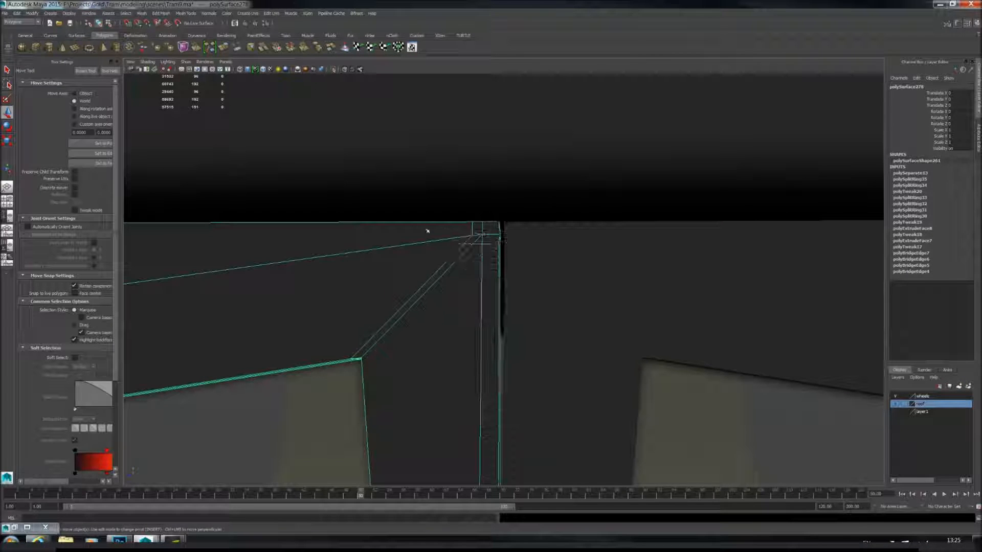
{"action": "right_click_drag", "start_coordinate": [446, 233], "coordinate": [436, 231]}
{"action": "left_click_drag", "start_coordinate": [450, 206], "coordinate": [536, 267]}
{"action": "left_click_drag", "start_coordinate": [419, 233], "coordinate": [421, 234]}
{"action": "right_click_drag", "start_coordinate": [453, 266], "coordinate": [462, 256]}
{"action": "left_click", "coordinate": [532, 286]}
- Display the mirrored glass pane and both door halves smoothed
{"action": "right_click_drag", "start_coordinate": [555, 289], "coordinate": [509, 292], "text": "alt"}
{"action": "left_click_drag", "start_coordinate": [552, 308], "coordinate": [542, 233], "text": "alt"}
{"action": "right_click_drag", "start_coordinate": [599, 256], "coordinate": [542, 277], "text": "alt"}
{"action": "left_click", "coordinate": [620, 312]}
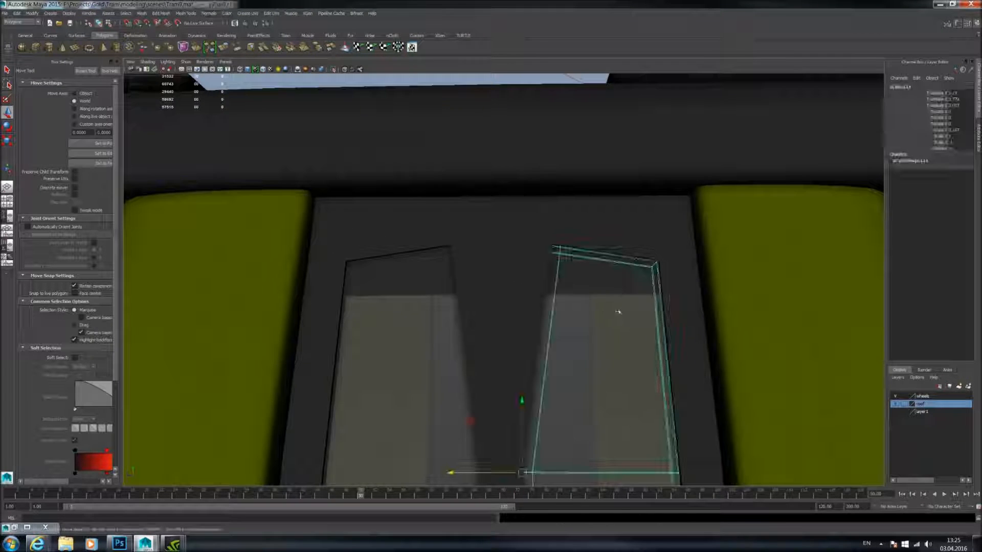
{"action": "key", "text": "3"}
{"action": "left_click", "coordinate": [521, 256]}
{"action": "key", "text": "3"}
{"action": "left_click", "coordinate": [481, 273]}
{"action": "key", "text": "3"}
{"action": "left_click", "coordinate": [417, 303]}
- Display the mirrored door half unsmoothed and move its lower outer corner vertices slightly down
{"action": "right_click_drag", "start_coordinate": [609, 325], "coordinate": [563, 333], "text": "alt"}
{"action": "middle_click_drag", "start_coordinate": [582, 319], "coordinate": [596, 167], "text": "alt"}
{"action": "left_click_drag", "start_coordinate": [597, 166], "coordinate": [601, 281], "text": "alt"}
{"action": "middle_click_drag", "start_coordinate": [600, 281], "coordinate": [603, 118], "text": "alt"}
{"action": "left_click_drag", "start_coordinate": [603, 119], "coordinate": [590, 244], "text": "alt"}
{"action": "middle_click_drag", "start_coordinate": [590, 243], "coordinate": [599, 186], "text": "alt"}
{"action": "left_click_drag", "start_coordinate": [598, 186], "coordinate": [594, 226], "text": "alt"}
{"action": "right_click_drag", "start_coordinate": [594, 225], "coordinate": [616, 274], "text": "alt"}
{"action": "left_click", "coordinate": [618, 230]}
{"action": "right_click_drag", "start_coordinate": [619, 224], "coordinate": [736, 296], "text": "alt"}
{"action": "key", "text": "1"}
{"action": "middle_click_drag", "start_coordinate": [737, 296], "coordinate": [574, 253], "text": "alt"}
{"action": "left_click_drag", "start_coordinate": [562, 283], "coordinate": [554, 263], "text": "alt"}
{"action": "middle_click_drag", "start_coordinate": [554, 263], "coordinate": [557, 321], "text": "alt"}
{"action": "right_click_drag", "start_coordinate": [556, 321], "coordinate": [502, 309]}
{"action": "left_click", "coordinate": [565, 259]}
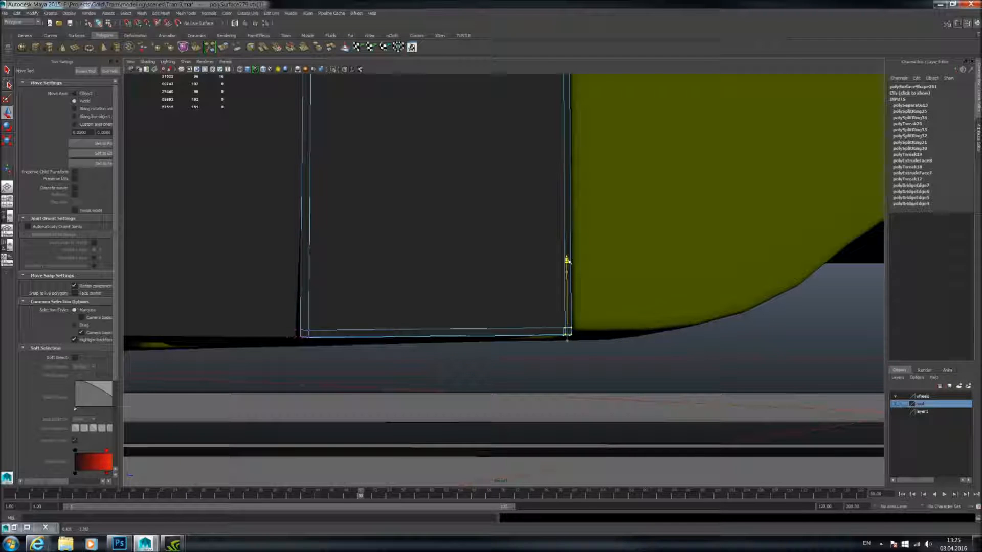
{"action": "middle_click_drag", "start_coordinate": [536, 272], "coordinate": [534, 280]}
- Move the mirrored door half's lower inner corner vertices toward the central seam to narrow the gap
{"action": "right_click_drag", "start_coordinate": [493, 265], "coordinate": [485, 227], "text": "alt"}
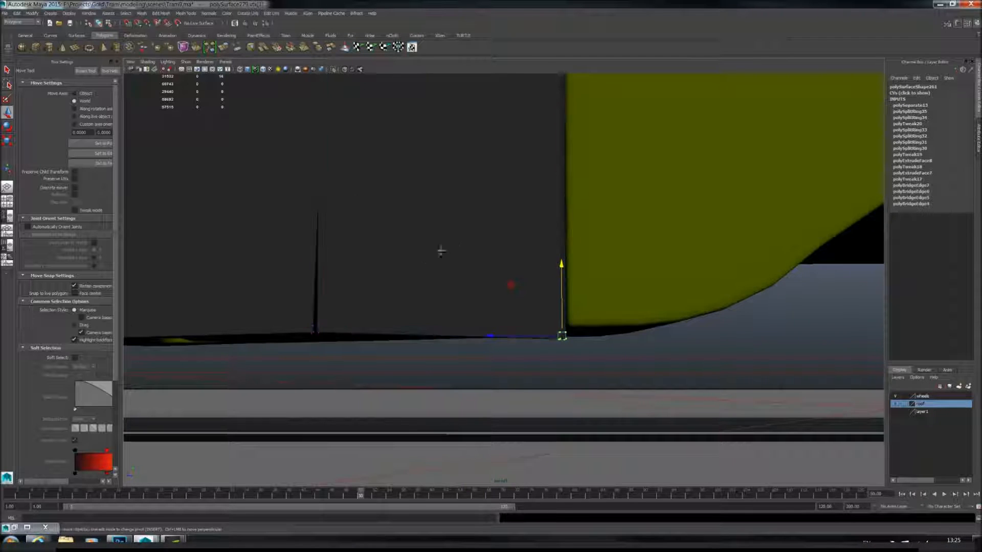
{"action": "middle_click_drag", "start_coordinate": [442, 250], "coordinate": [505, 236], "text": "alt"}
{"action": "right_click_drag", "start_coordinate": [471, 249], "coordinate": [385, 239]}
{"action": "left_click_drag", "start_coordinate": [383, 270], "coordinate": [444, 309]}
{"action": "right_click_drag", "start_coordinate": [448, 284], "coordinate": [473, 271], "text": "alt"}
{"action": "middle_click_drag", "start_coordinate": [473, 271], "coordinate": [555, 277], "text": "alt"}
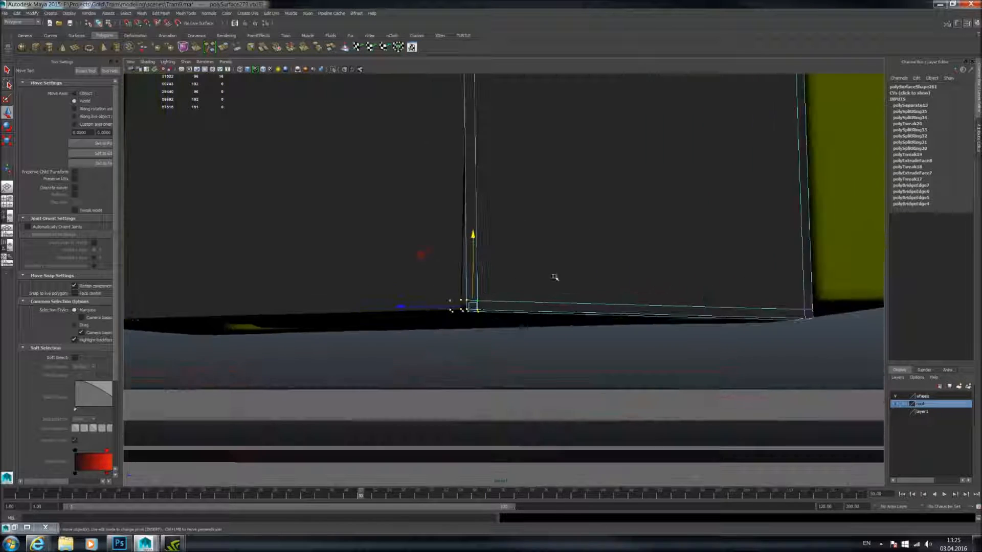
{"action": "left_click_drag", "start_coordinate": [408, 308], "coordinate": [402, 306]}
- Display the mirrored door half smoothed and check its shape up to the lower end of the window
{"action": "key", "text": "3"}
{"action": "right_click_drag", "start_coordinate": [586, 225], "coordinate": [504, 227], "text": "alt"}
{"action": "middle_click_drag", "start_coordinate": [574, 212], "coordinate": [569, 281], "text": "alt"}
{"action": "middle_click_drag", "start_coordinate": [590, 179], "coordinate": [590, 366], "text": "alt"}
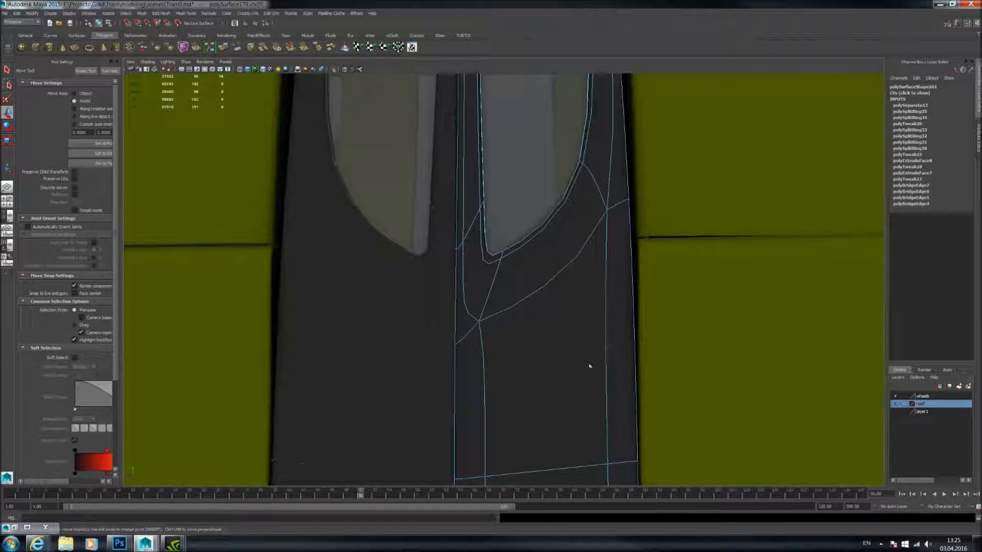
{"action": "left_click_drag", "start_coordinate": [699, 220], "coordinate": [620, 249], "text": "alt"}
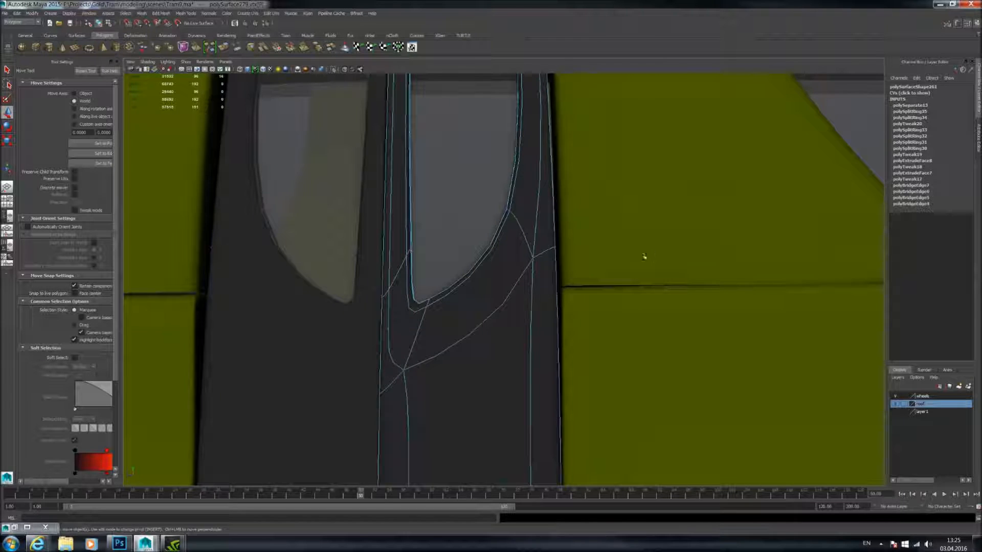
- Examine the gap where the green side panels meet beside the lower end of the mirrored door half's window
{"action": "left_click_drag", "start_coordinate": [653, 288], "coordinate": [647, 292], "text": "alt"}
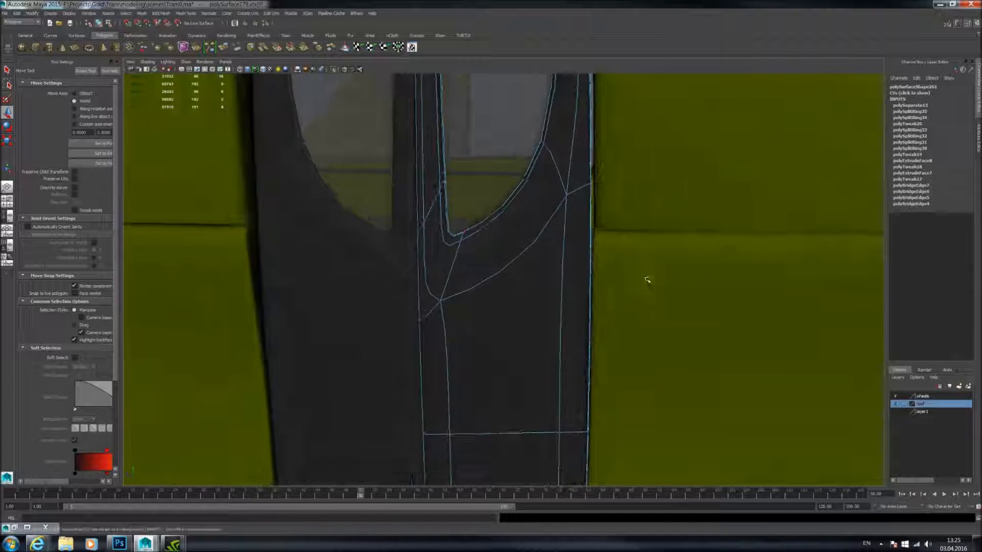
{"action": "right_click_drag", "start_coordinate": [647, 291], "coordinate": [647, 270], "text": "alt"}
{"action": "right_click_drag", "start_coordinate": [550, 248], "coordinate": [586, 211]}
{"action": "left_click", "coordinate": [612, 218]}
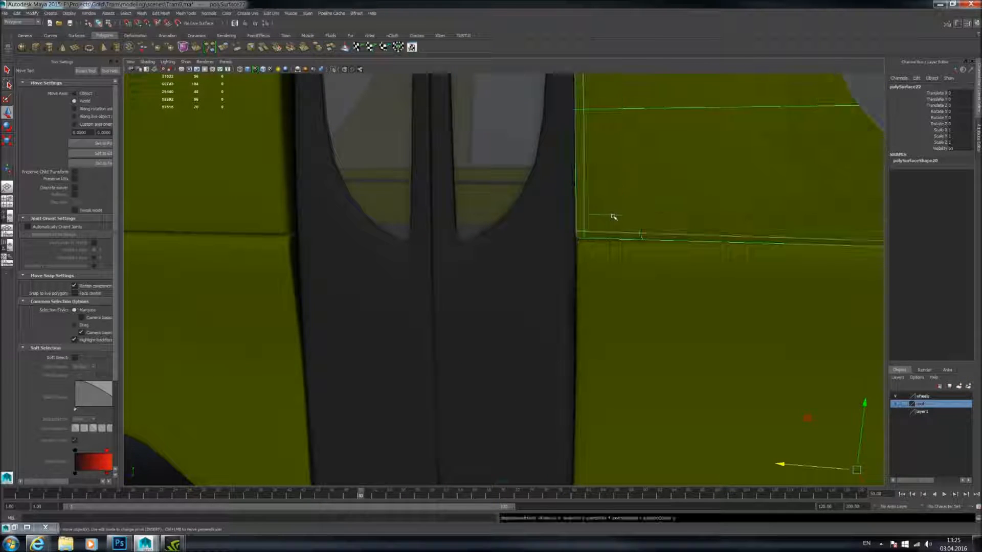
{"action": "left_click", "coordinate": [578, 245]}
{"action": "left_click", "coordinate": [587, 225]}
{"action": "left_click", "coordinate": [563, 237]}
{"action": "left_click", "coordinate": [587, 247]}
{"action": "left_click", "coordinate": [589, 231]}
{"action": "left_click", "coordinate": [563, 240]}
{"action": "left_click", "coordinate": [594, 253], "text": "shift"}
{"action": "left_click", "coordinate": [633, 215], "text": "shift"}
- Isolate the two green upper panels on either side of the double door and display them unsmoothed
{"action": "scroll", "coordinate": [666, 213], "scroll_direction": "up", "scroll_amount": 3}
{"action": "middle_click_drag", "start_coordinate": [666, 214], "coordinate": [552, 307], "text": "alt"}
{"action": "left_click_drag", "start_coordinate": [553, 306], "coordinate": [592, 267], "text": "alt"}
{"action": "scroll", "coordinate": [563, 253], "scroll_direction": "down", "scroll_amount": 3}
{"action": "left_click", "coordinate": [682, 243]}
{"action": "scroll", "coordinate": [545, 272], "scroll_direction": "down", "scroll_amount": 3}
{"action": "left_click", "coordinate": [592, 267]}
{"action": "left_click", "coordinate": [368, 252], "text": "shift"}
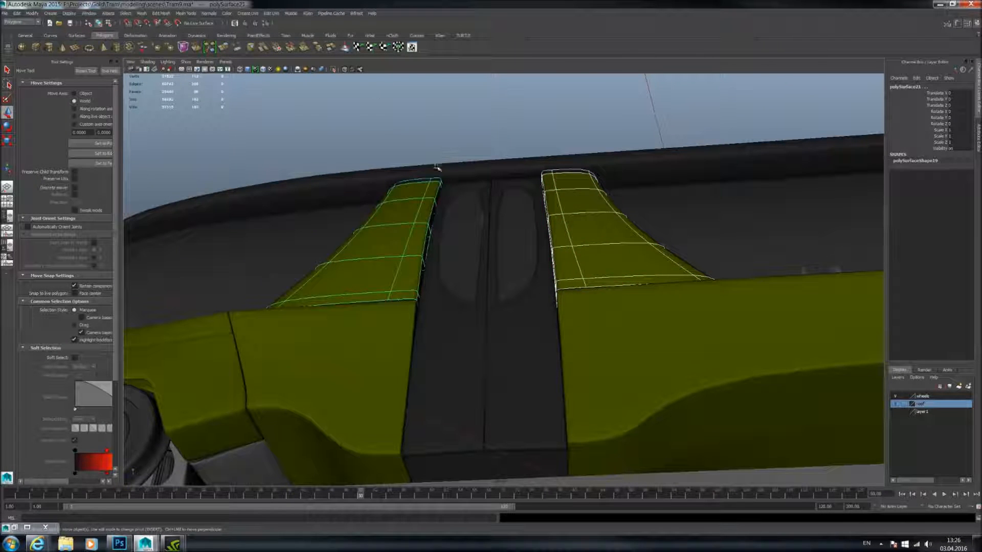
{"action": "left_click", "coordinate": [334, 70]}
{"action": "left_click_drag", "start_coordinate": [460, 226], "coordinate": [453, 250], "text": "alt"}
{"action": "key", "text": "1"}
- Bridge the opposite border edges across the open underside of the upper panel nearest the front wheel
{"action": "scroll", "coordinate": [450, 283], "scroll_direction": "up", "scroll_amount": 5}
{"action": "middle_click_drag", "start_coordinate": [453, 287], "coordinate": [552, 242], "text": "alt"}
{"action": "left_click_drag", "start_coordinate": [552, 241], "coordinate": [555, 221], "text": "alt"}
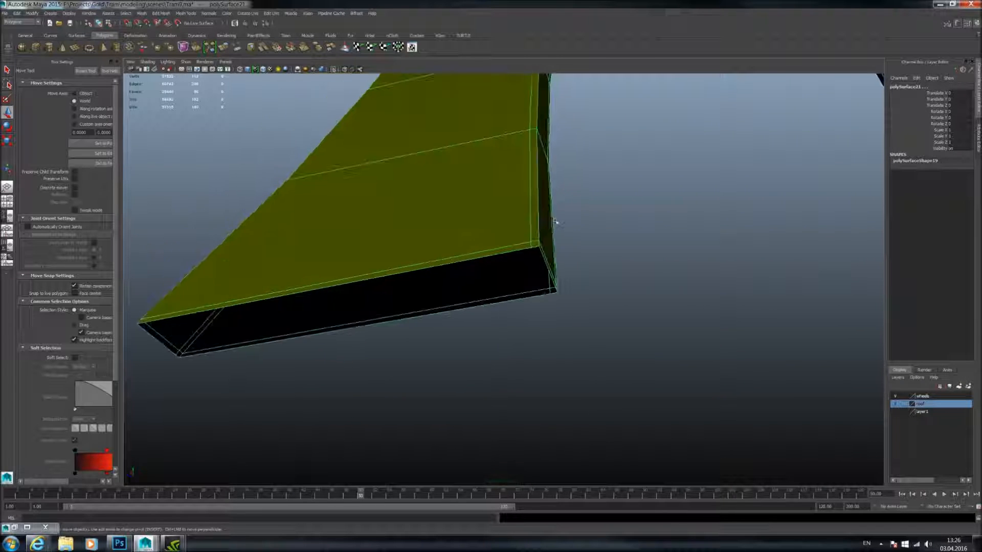
{"action": "scroll", "coordinate": [557, 281], "scroll_direction": "up", "scroll_amount": 3}
{"action": "middle_click_drag", "start_coordinate": [558, 289], "coordinate": [566, 254], "text": "alt"}
{"action": "right_click_drag", "start_coordinate": [566, 255], "coordinate": [578, 248], "text": "shift"}
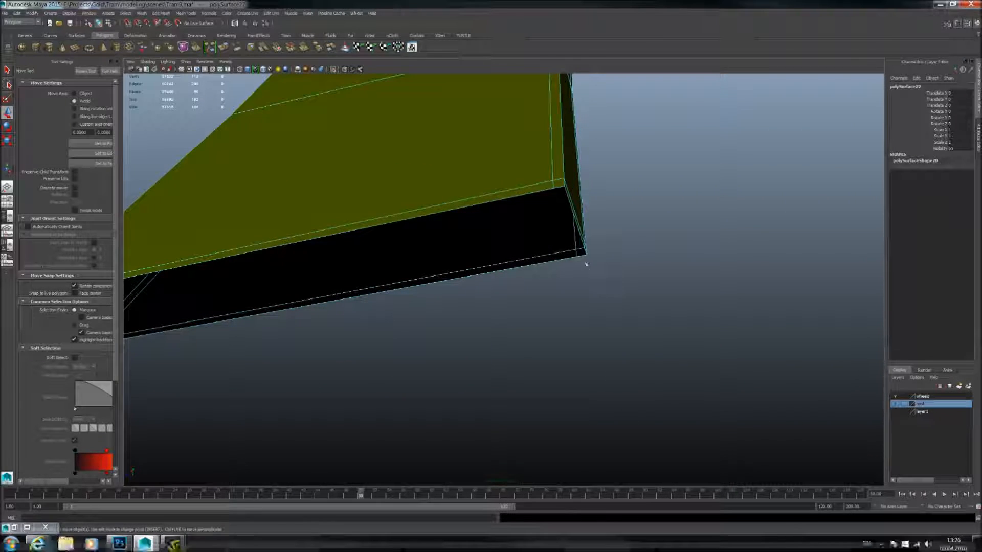
{"action": "left_click", "coordinate": [580, 254]}
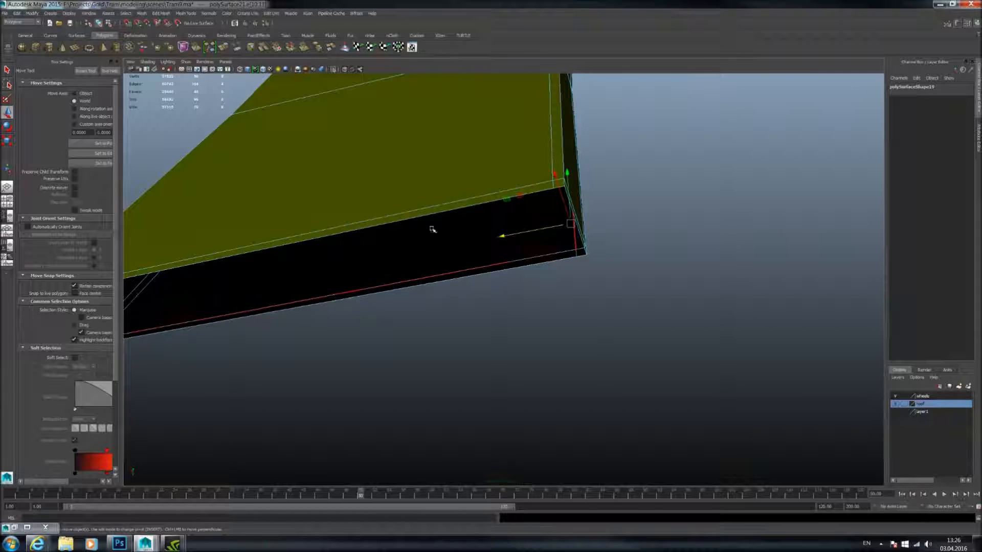
{"action": "middle_click_drag", "start_coordinate": [432, 233], "coordinate": [509, 261], "text": "alt"}
{"action": "left_click_drag", "start_coordinate": [508, 261], "coordinate": [515, 251], "text": "alt"}
{"action": "left_click_drag", "start_coordinate": [387, 255], "coordinate": [395, 248], "text": "alt"}
{"action": "left_click", "coordinate": [429, 260]}
{"action": "right_click_drag", "start_coordinate": [481, 262], "coordinate": [481, 338], "text": "shift"}
{"action": "left_click_drag", "start_coordinate": [549, 284], "coordinate": [563, 356], "text": "alt"}
{"action": "left_click_drag", "start_coordinate": [488, 298], "coordinate": [565, 337], "text": "alt"}
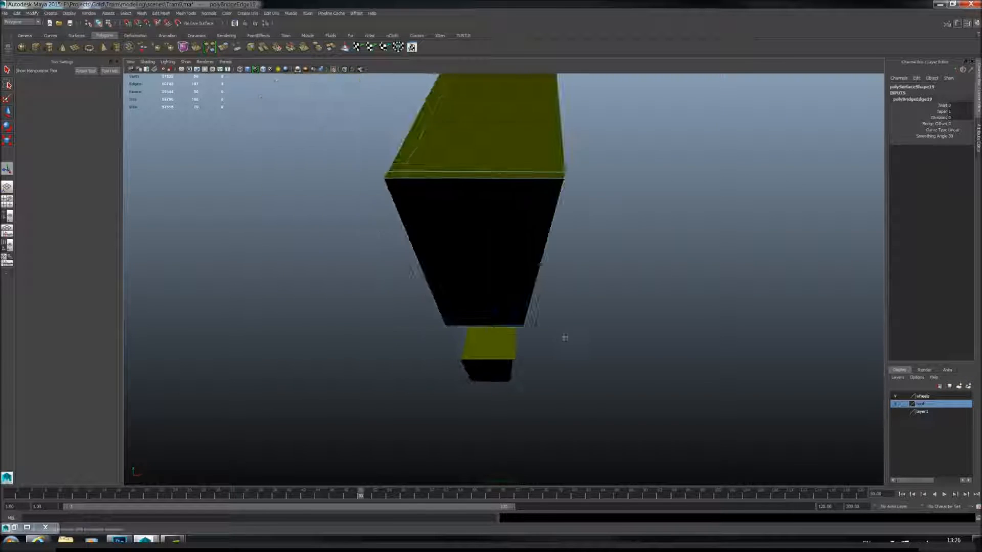
- Insert an edge loop across the bridged underside, in line with the panel's existing lengthwise support loop
{"action": "left_click", "coordinate": [180, 13]}
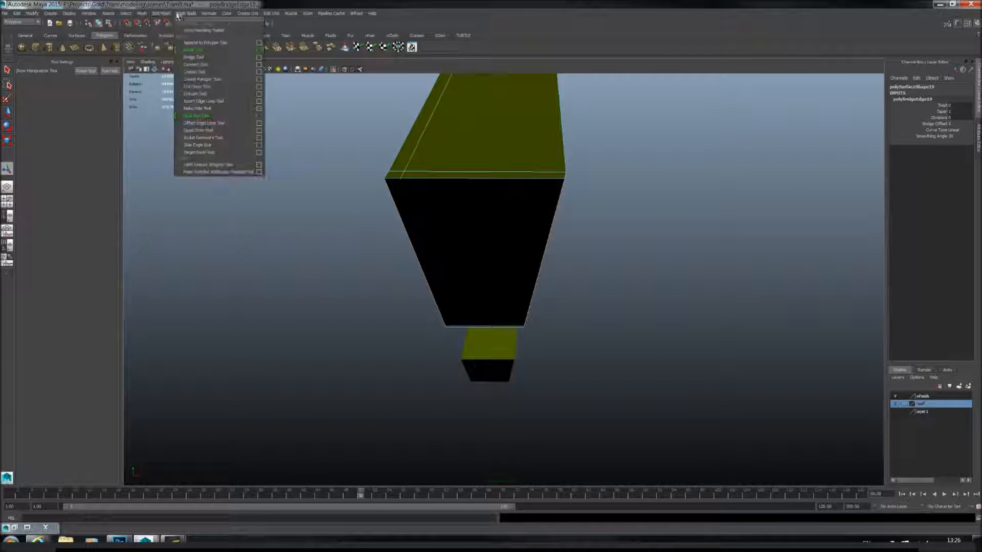
{"action": "left_click", "coordinate": [203, 102]}
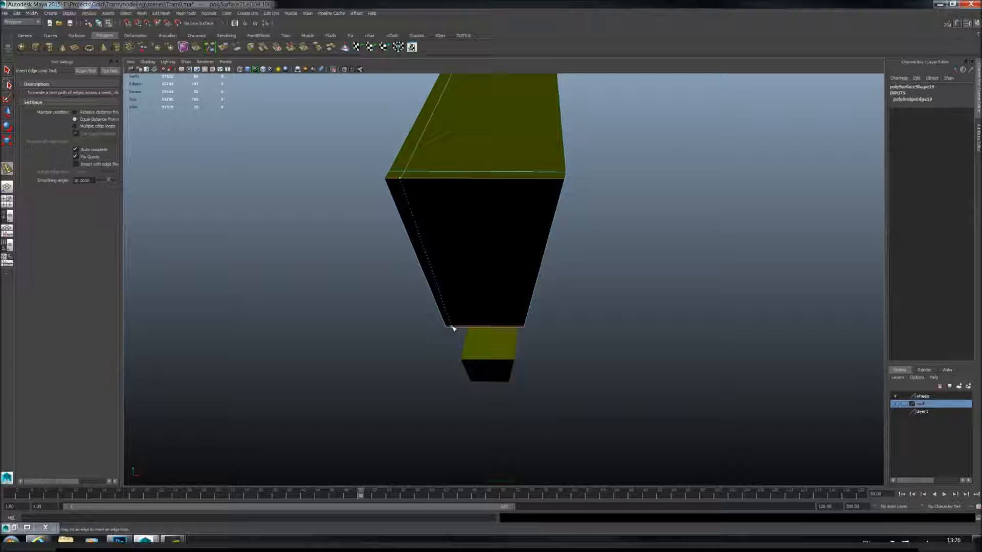
{"action": "left_click_drag", "start_coordinate": [526, 278], "coordinate": [576, 257], "text": "alt"}
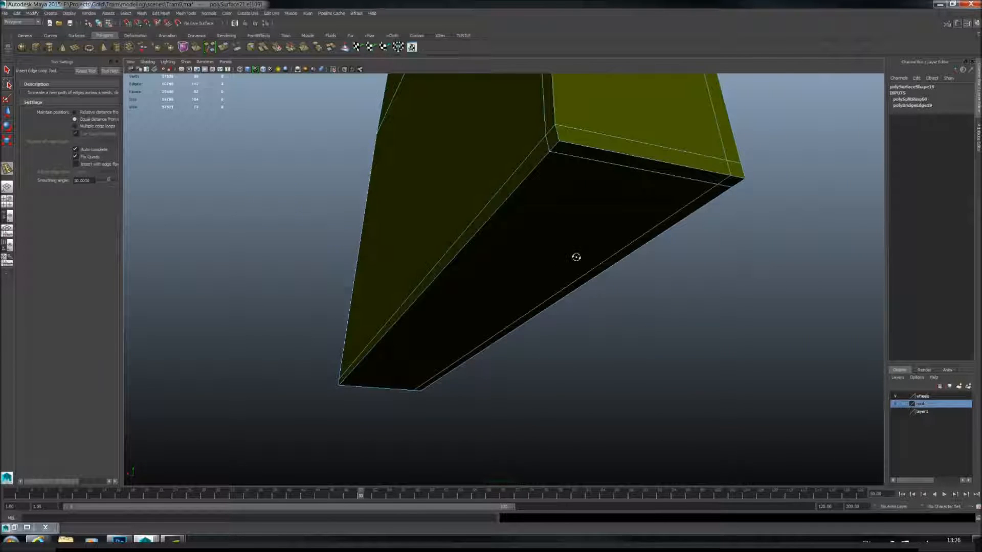
- Merge the overlapping vertices at both ends of the new edge loop on the front-wheel-side panel's underside
{"action": "left_click", "coordinate": [8, 112]}
{"action": "right_click_drag", "start_coordinate": [674, 158], "coordinate": [627, 151]}
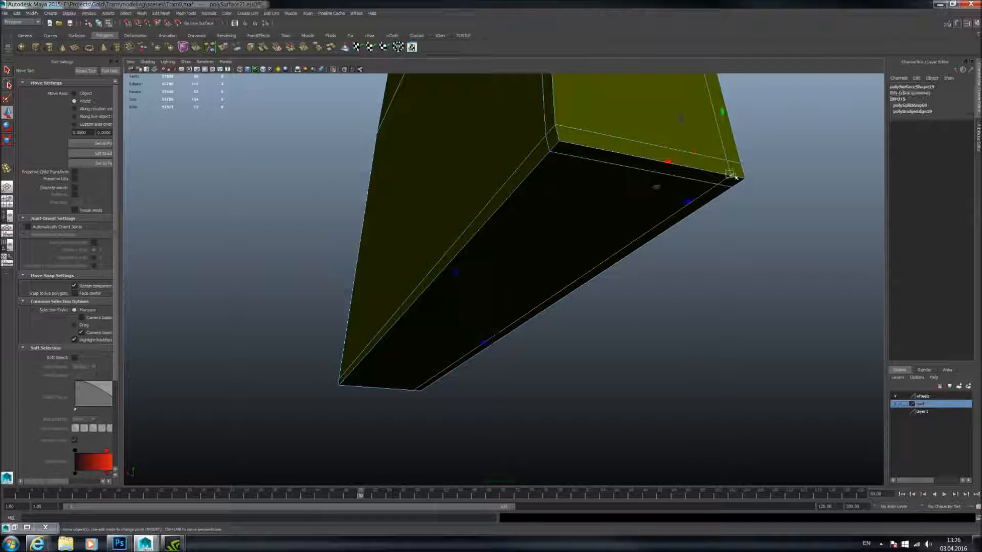
{"action": "left_click_drag", "start_coordinate": [681, 136], "coordinate": [628, 141], "text": "alt"}
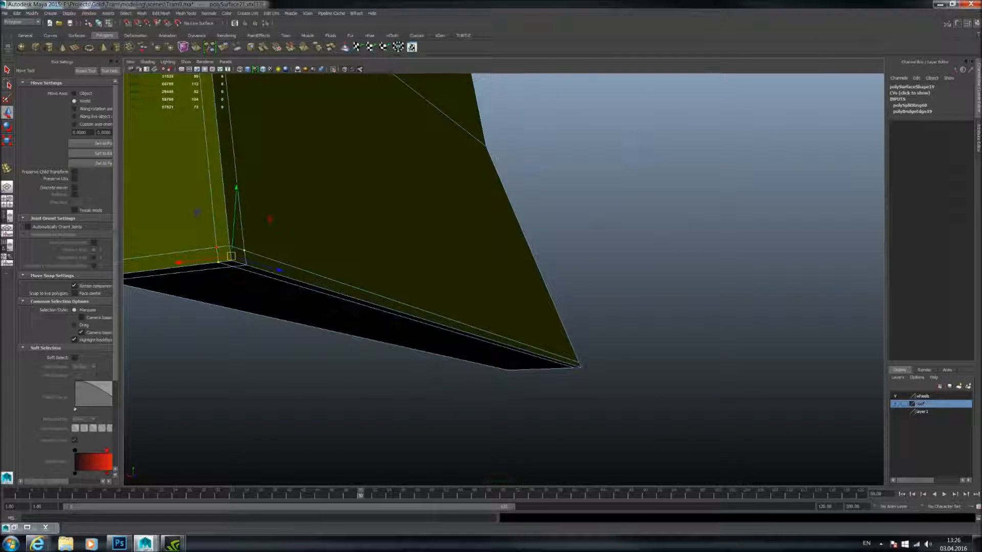
{"action": "left_click", "coordinate": [155, 14]}
{"action": "left_click", "coordinate": [171, 33]}
{"action": "left_click_drag", "start_coordinate": [220, 158], "coordinate": [396, 225], "text": "alt"}
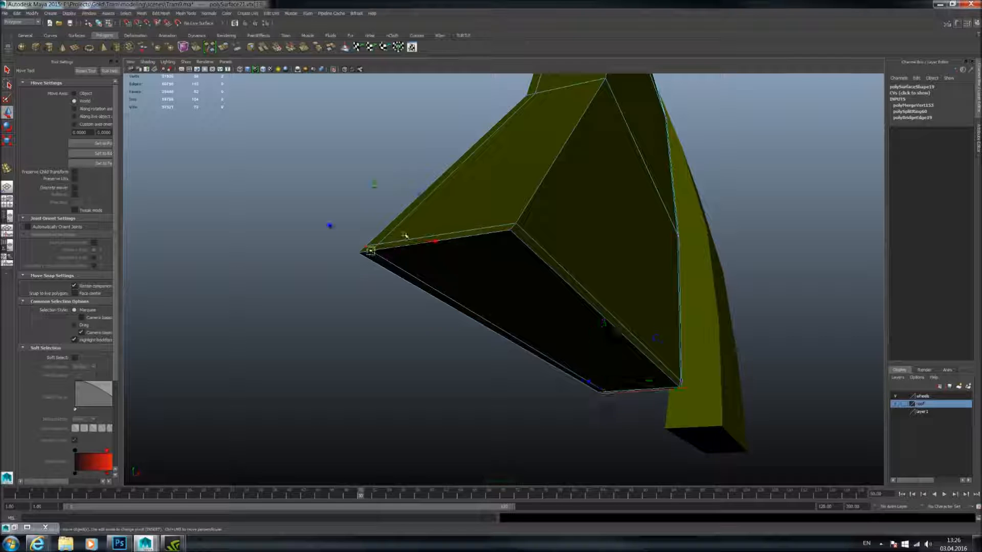
{"action": "key", "text": "g"}
- Return the front-wheel-side panel to object selection and display it smoothed to check its closed underside
{"action": "key", "text": "F8"}
{"action": "key", "text": "3"}
{"action": "mouse_move", "coordinate": [444, 217]}
{"action": "left_mouse_down", "text": "alt"}
{"action": "mouse_move", "coordinate": [260, 259]}
{"action": "mouse_move", "coordinate": [469, 237]}
{"action": "mouse_move", "coordinate": [455, 176]}
{"action": "mouse_move", "coordinate": [327, 220]}
{"action": "mouse_move", "coordinate": [361, 232]}
{"action": "mouse_move", "coordinate": [543, 224]}
{"action": "mouse_move", "coordinate": [419, 229]}
{"action": "mouse_move", "coordinate": [473, 220]}
{"action": "mouse_move", "coordinate": [434, 220]}
{"action": "left_mouse_up", "text": "alt"}
{"action": "key", "text": "1"}
{"action": "key", "text": "3"}
{"action": "left_click", "coordinate": [559, 204]}
{"action": "scroll", "coordinate": [536, 223], "scroll_direction": "down", "scroll_amount": 3}
{"action": "scroll", "coordinate": [502, 179], "scroll_direction": "up", "scroll_amount": 3}
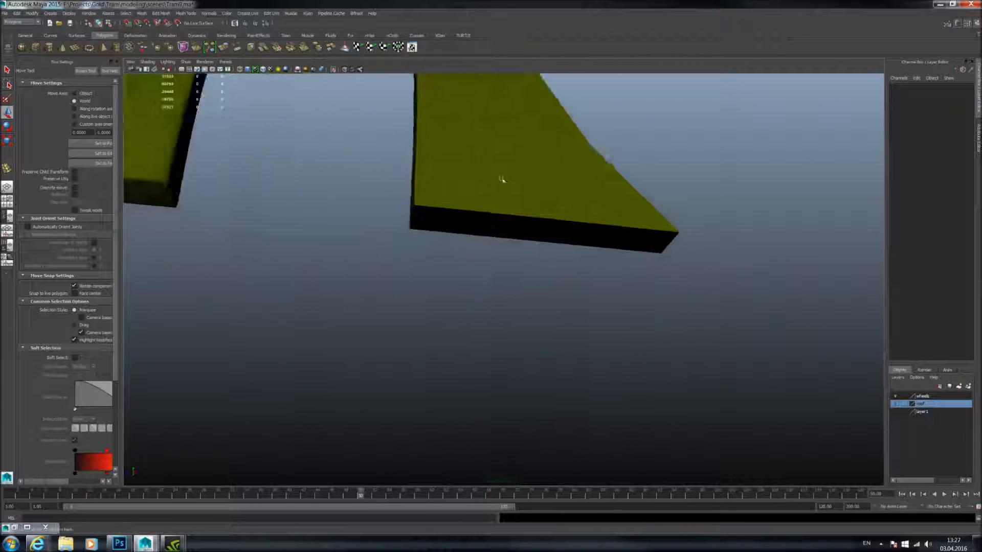
- Bridge the open underside of the other upper door-side panel and merge the selected border edges
{"action": "left_click", "coordinate": [493, 198]}
{"action": "left_click_drag", "start_coordinate": [493, 197], "coordinate": [493, 222], "text": "alt"}
{"action": "right_click_drag", "start_coordinate": [463, 279], "coordinate": [463, 264]}
{"action": "left_click", "coordinate": [413, 313]}
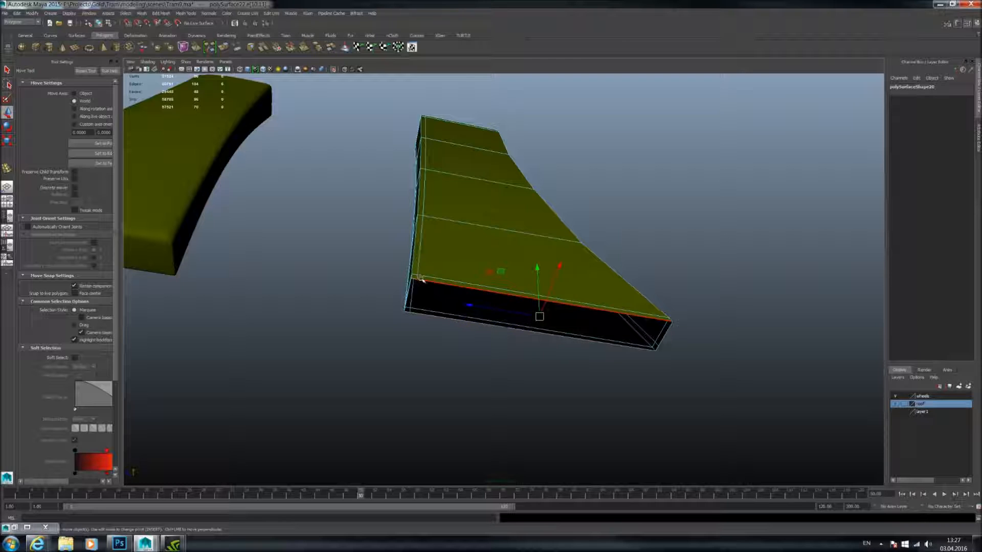
{"action": "right_click_drag", "start_coordinate": [447, 233], "coordinate": [452, 296], "text": "shift"}
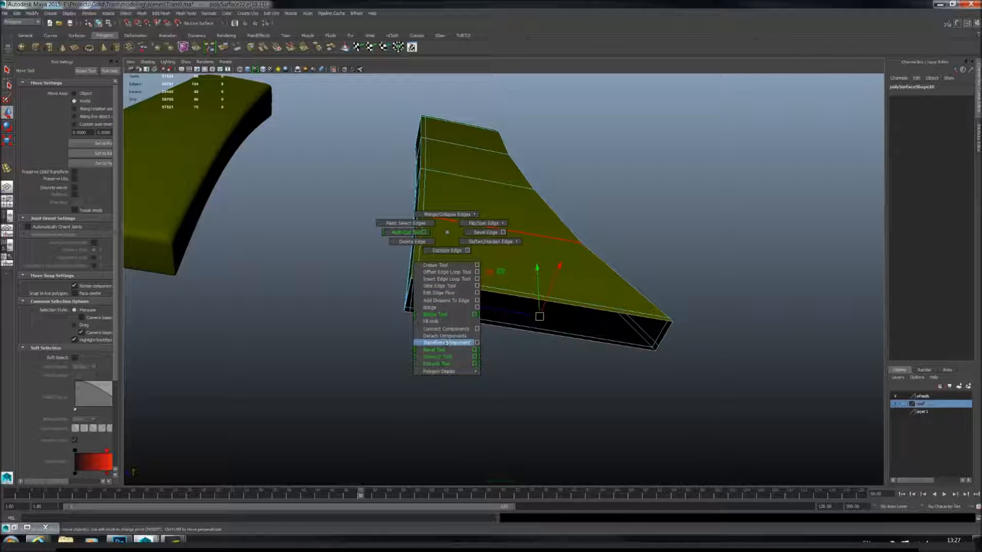
{"action": "right_click_drag", "start_coordinate": [444, 308], "coordinate": [444, 308], "text": "shift"}
{"action": "left_click_drag", "start_coordinate": [458, 278], "coordinate": [483, 312], "text": "alt"}
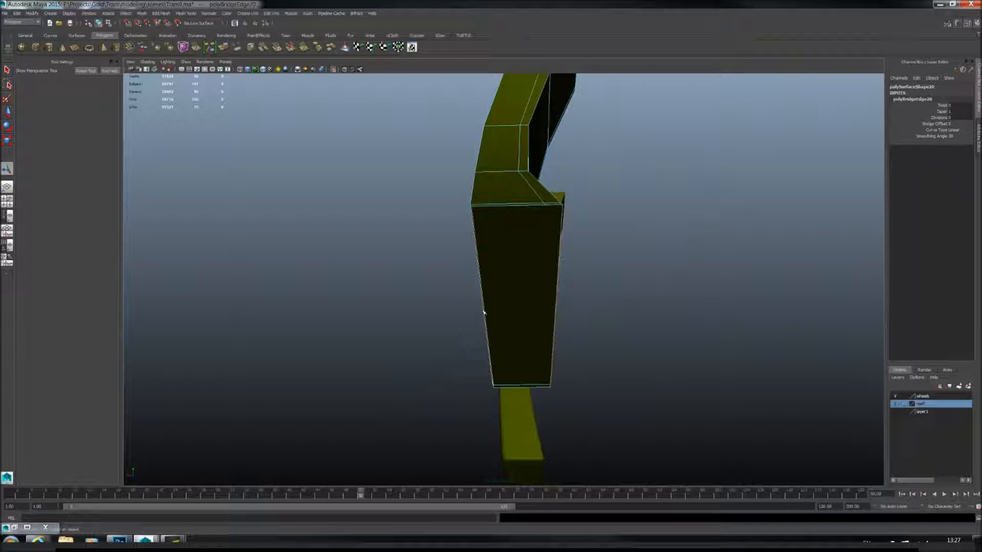
{"action": "left_click", "coordinate": [161, 13]}
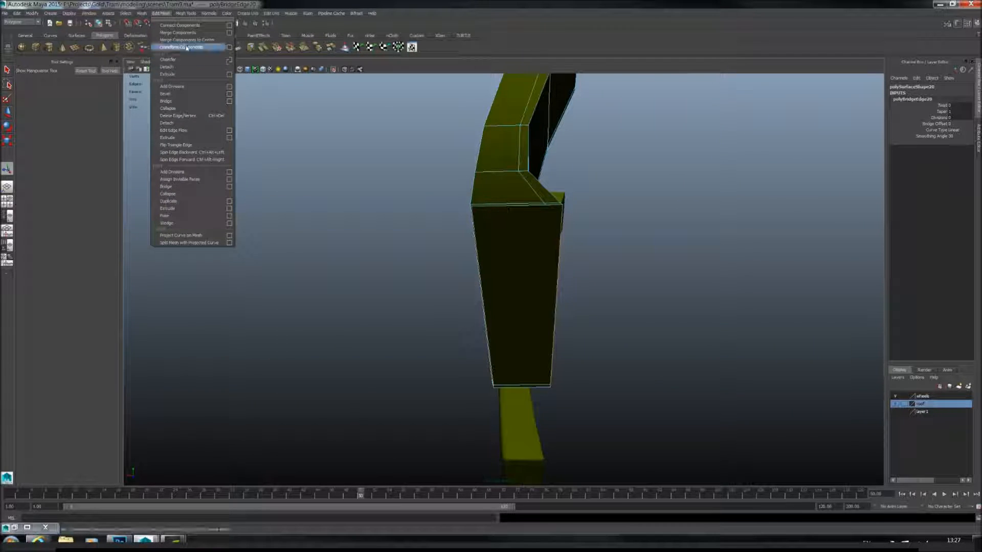
{"action": "left_click", "coordinate": [186, 33]}
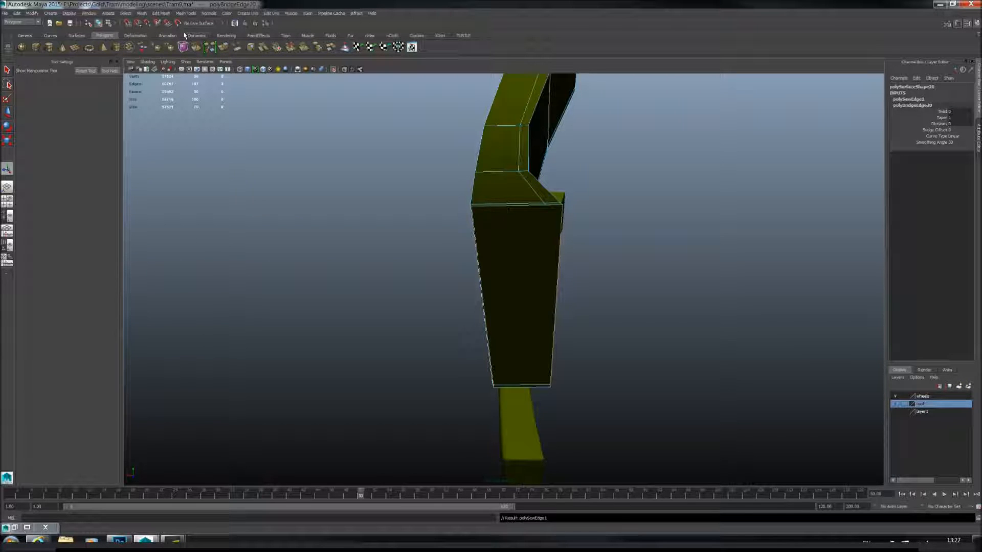
{"action": "left_click_drag", "start_coordinate": [338, 220], "coordinate": [384, 205], "text": "alt"}
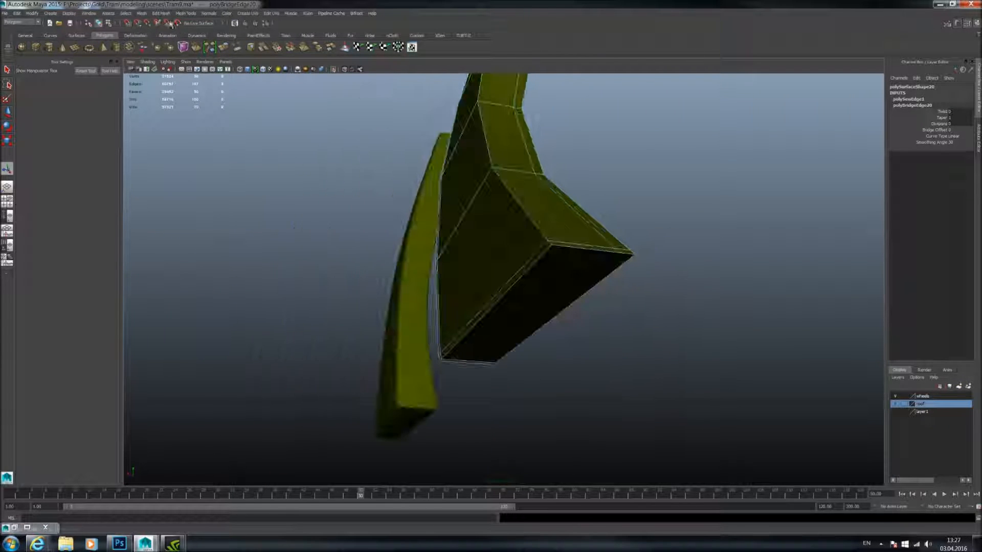
- Insert an edge loop along the second panel's bridged underside, aligned with its existing support loop
{"action": "left_click", "coordinate": [182, 15]}
{"action": "left_click", "coordinate": [210, 101]}
{"action": "left_click_drag", "start_coordinate": [481, 215], "coordinate": [574, 346], "text": "alt"}
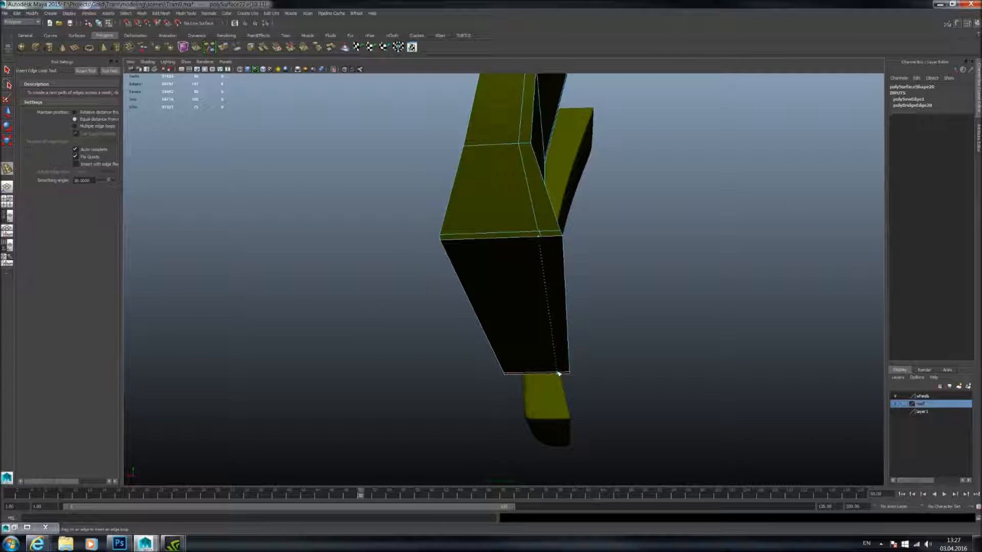
{"action": "left_click_drag", "start_coordinate": [572, 296], "coordinate": [376, 281], "text": "alt"}
- Merge the coincident vertices where the second panel's new underside loop meets the adjoining faces
{"action": "key", "text": "w"}
{"action": "left_click_drag", "start_coordinate": [450, 246], "coordinate": [424, 330], "text": "alt"}
{"action": "right_click_drag", "start_coordinate": [413, 325], "coordinate": [415, 362]}
{"action": "left_click_drag", "start_coordinate": [415, 362], "coordinate": [361, 308]}
{"action": "left_click_drag", "start_coordinate": [609, 307], "coordinate": [516, 313], "text": "alt"}
{"action": "left_click", "coordinate": [160, 14]}
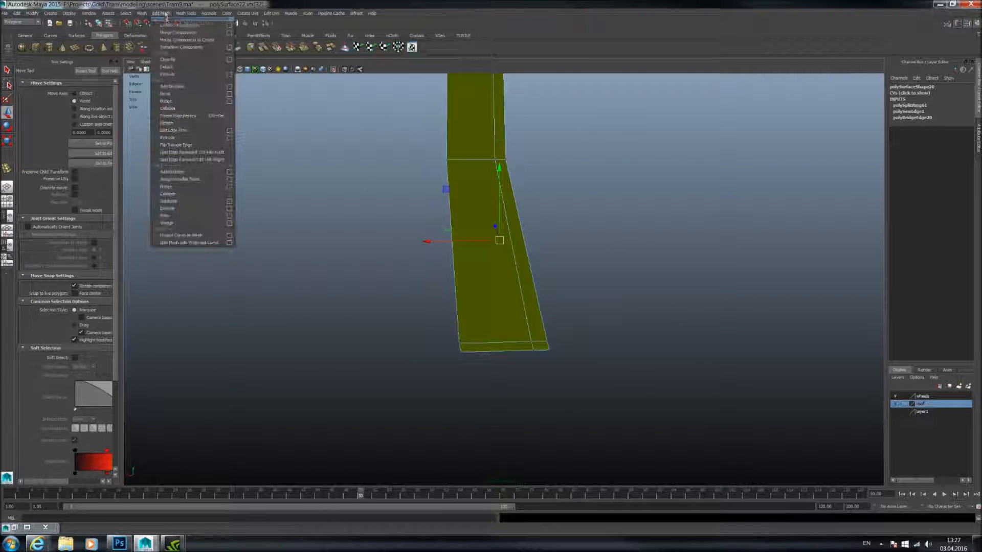
{"action": "left_click", "coordinate": [169, 33]}
{"action": "left_click_drag", "start_coordinate": [555, 316], "coordinate": [571, 382], "text": "alt"}
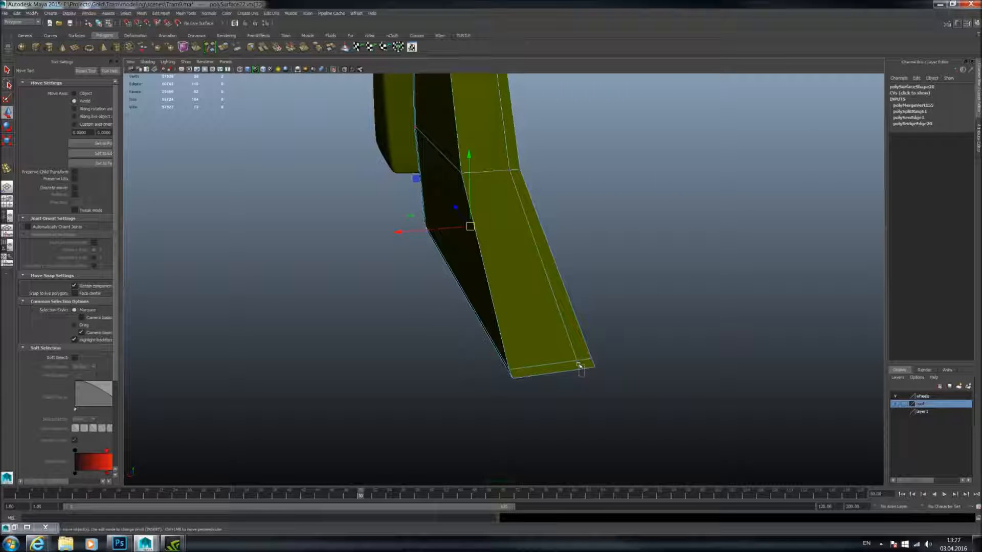
- Display the second panel smoothed and end the isolation to bring back the whole tram
{"action": "right_click_drag", "start_coordinate": [509, 268], "coordinate": [535, 260]}
{"action": "key", "text": "3"}
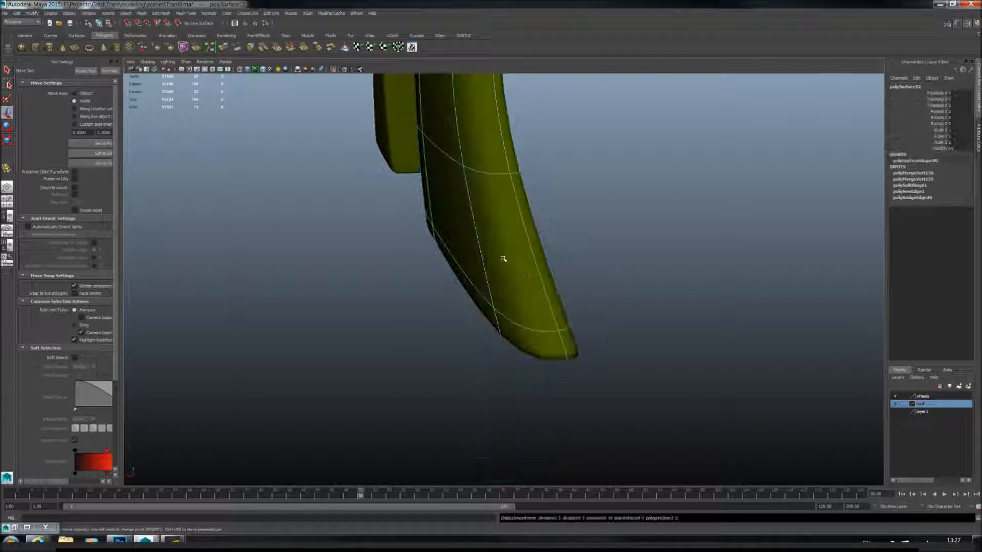
{"action": "left_click", "coordinate": [610, 246]}
{"action": "mouse_move", "coordinate": [610, 246]}
{"action": "left_mouse_down", "text": "alt"}
{"action": "mouse_move", "coordinate": [530, 245]}
{"action": "mouse_move", "coordinate": [559, 266]}
{"action": "mouse_move", "coordinate": [720, 274]}
{"action": "mouse_move", "coordinate": [550, 267]}
{"action": "mouse_move", "coordinate": [618, 242]}
{"action": "left_mouse_up", "text": "alt"}
{"action": "left_click_drag", "start_coordinate": [623, 207], "coordinate": [583, 235], "text": "alt"}
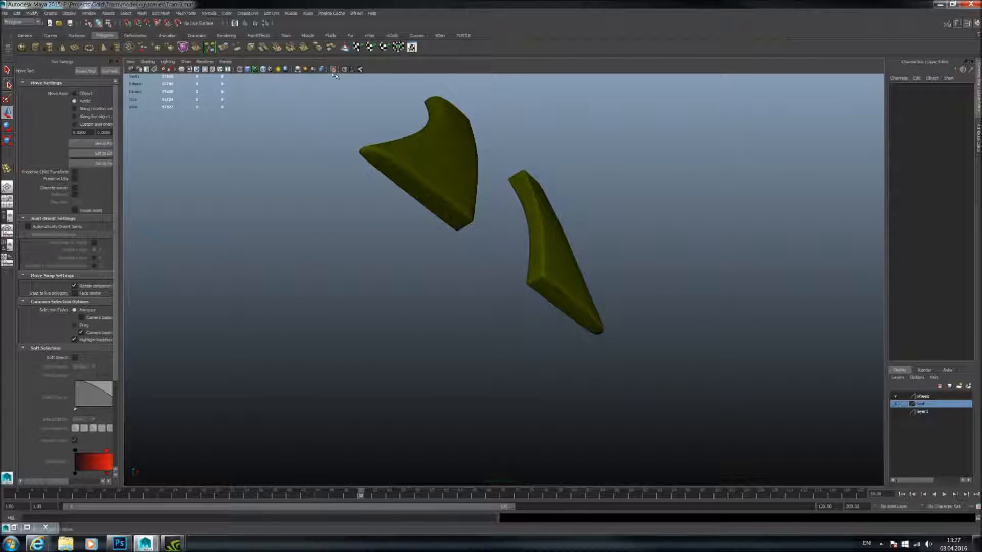
{"action": "left_click", "coordinate": [333, 70]}
{"action": "left_click_drag", "start_coordinate": [475, 189], "coordinate": [751, 220], "text": "alt"}
{"action": "left_click_drag", "start_coordinate": [548, 276], "coordinate": [432, 296], "text": "alt"}
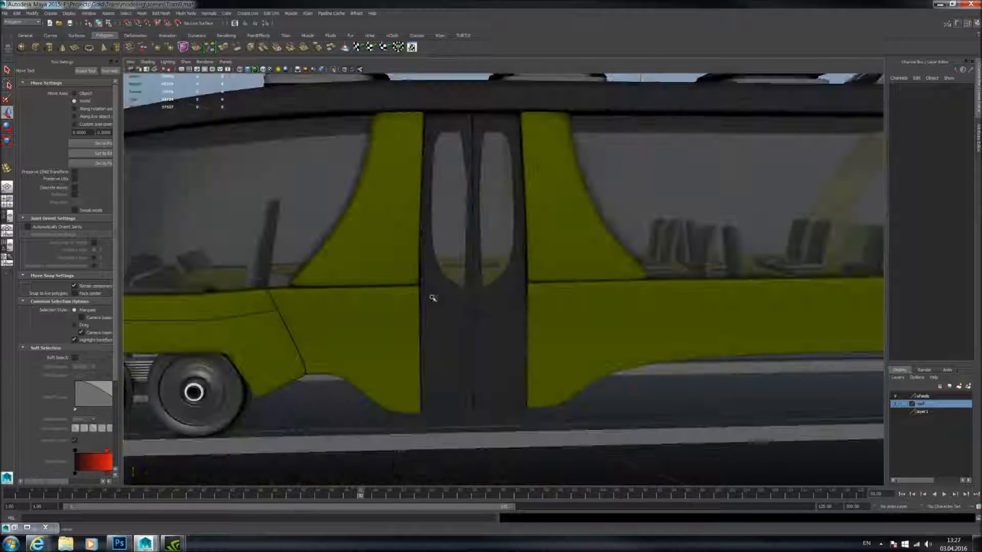
- Compare the mirrored door half smoothed and unsmoothed, checking its outer edge against the adjacent green panels
{"action": "scroll", "coordinate": [432, 296], "scroll_direction": "down", "scroll_amount": 4}
{"action": "scroll", "coordinate": [535, 322], "scroll_direction": "up", "scroll_amount": 4}
{"action": "mouse_move", "coordinate": [535, 322]}
{"action": "left_mouse_down", "text": "alt"}
{"action": "mouse_move", "coordinate": [513, 322]}
{"action": "mouse_move", "coordinate": [563, 318]}
{"action": "mouse_move", "coordinate": [531, 315]}
{"action": "left_mouse_up", "text": "alt"}
{"action": "scroll", "coordinate": [564, 316], "scroll_direction": "up", "scroll_amount": 4}
{"action": "left_click", "coordinate": [527, 285]}
{"action": "left_click", "coordinate": [566, 285]}
{"action": "scroll", "coordinate": [567, 293], "scroll_direction": "up", "scroll_amount": 3}
{"action": "middle_click_drag", "start_coordinate": [598, 290], "coordinate": [570, 280], "text": "alt"}
{"action": "scroll", "coordinate": [570, 280], "scroll_direction": "up", "scroll_amount": 3}
{"action": "scroll", "coordinate": [575, 282], "scroll_direction": "up", "scroll_amount": 2}
{"action": "middle_click_drag", "start_coordinate": [660, 351], "coordinate": [604, 351], "text": "alt"}
{"action": "key", "text": "3"}
{"action": "left_click", "coordinate": [502, 289]}
{"action": "key", "text": "3"}
{"action": "key", "text": "1"}
{"action": "key", "text": "3"}
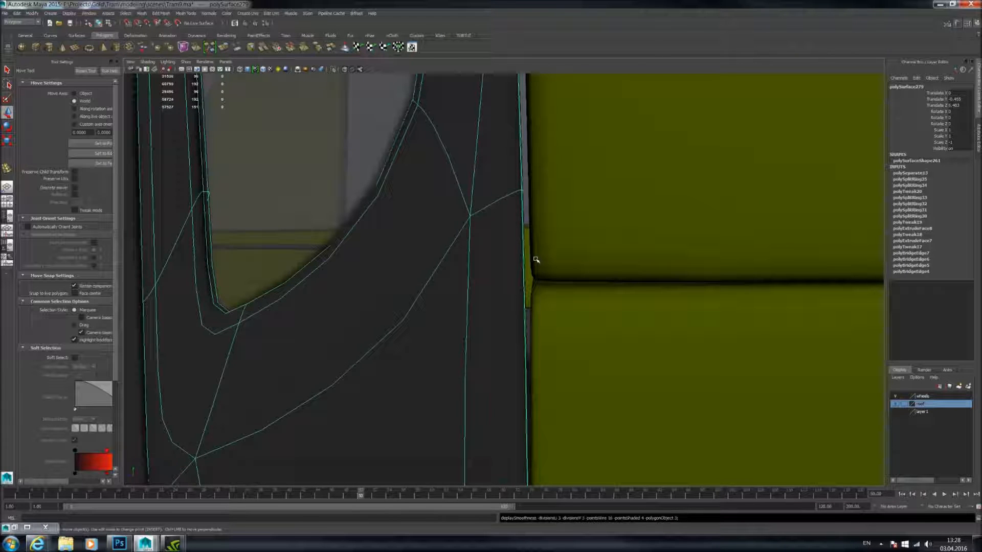
{"action": "scroll", "coordinate": [541, 262], "scroll_direction": "down", "scroll_amount": 10}
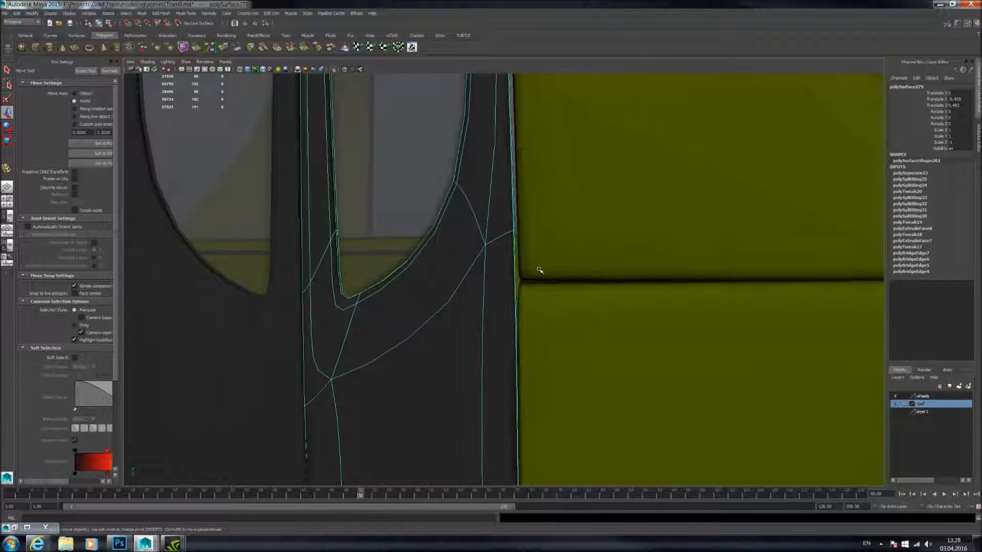
{"action": "left_click", "coordinate": [632, 415]}
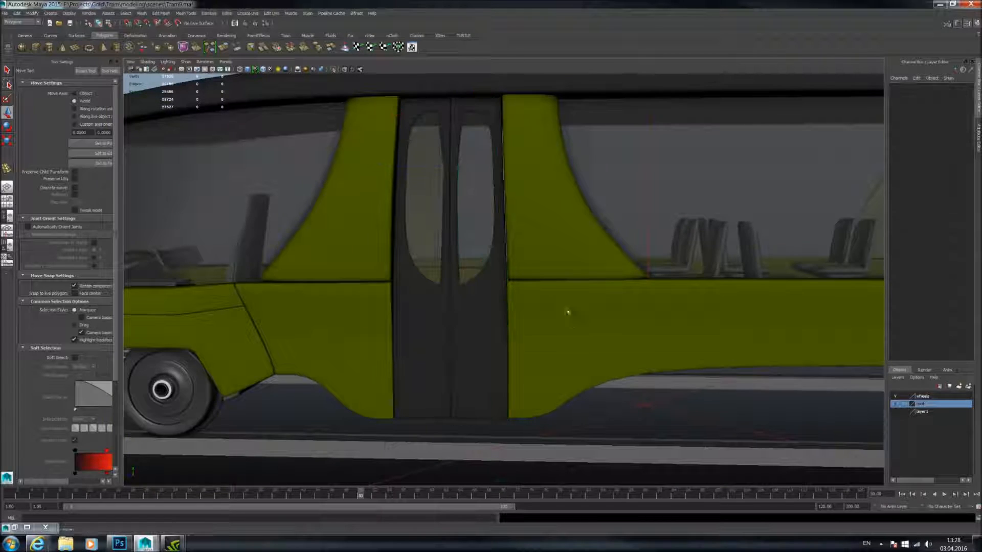
- Duplicate the unsmoothed original door half on the front-wheel side
{"action": "left_click_drag", "start_coordinate": [568, 311], "coordinate": [568, 328], "text": "alt"}
{"action": "scroll", "coordinate": [487, 270], "scroll_direction": "up", "scroll_amount": 5}
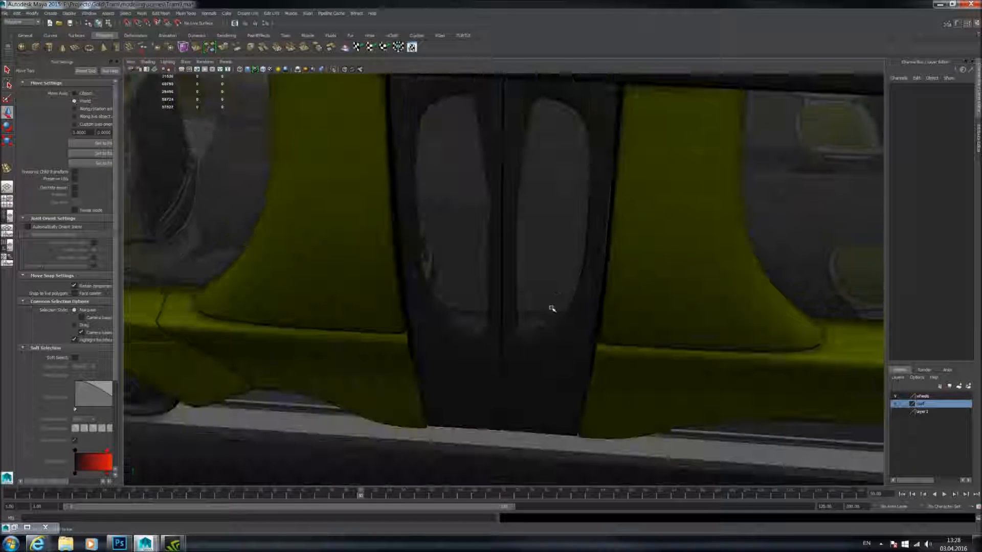
{"action": "left_click", "coordinate": [498, 295]}
{"action": "scroll", "coordinate": [487, 342], "scroll_direction": "up", "scroll_amount": 4}
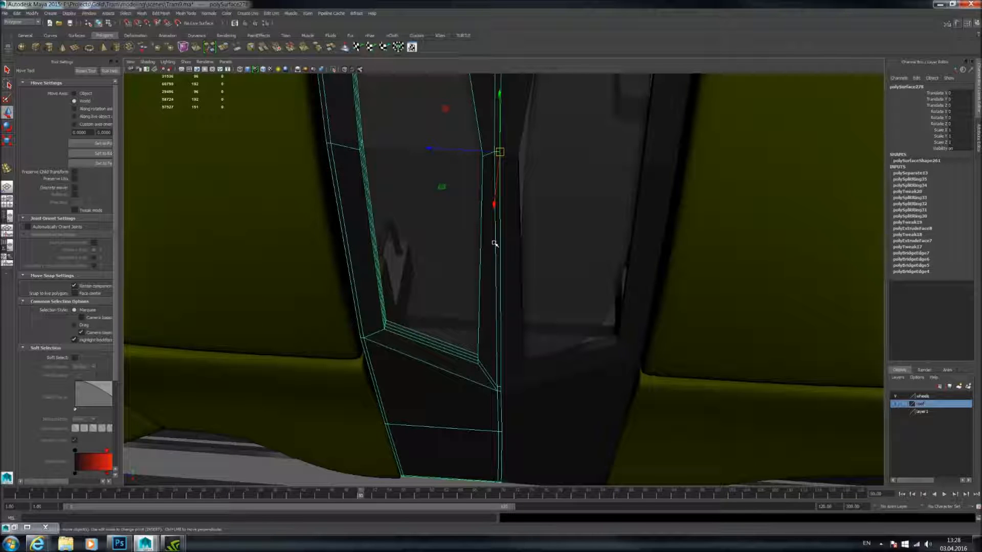
{"action": "left_click_drag", "start_coordinate": [493, 253], "coordinate": [531, 242], "text": "alt"}
{"action": "left_click_drag", "start_coordinate": [475, 258], "coordinate": [462, 298], "text": "alt"}
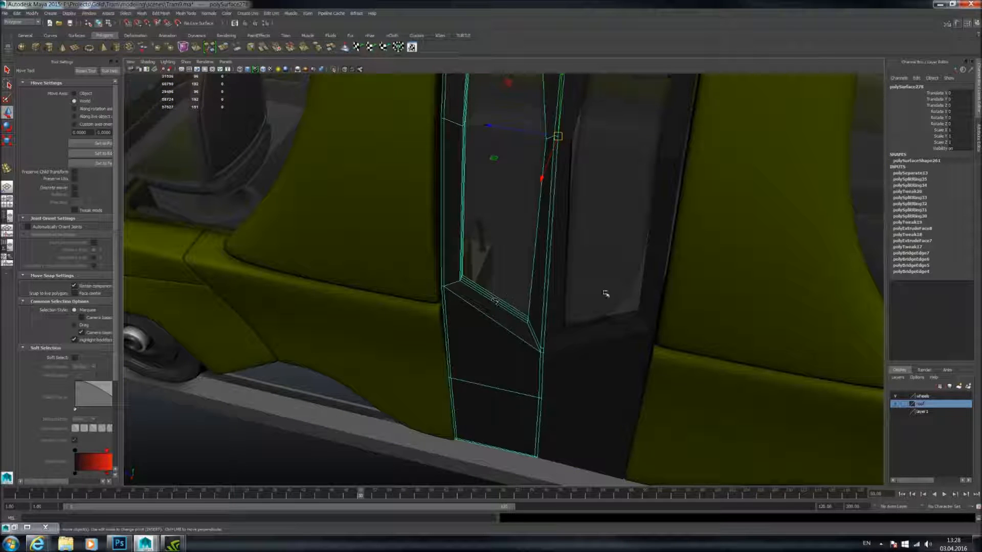
{"action": "key", "text": "ctrl+d"}
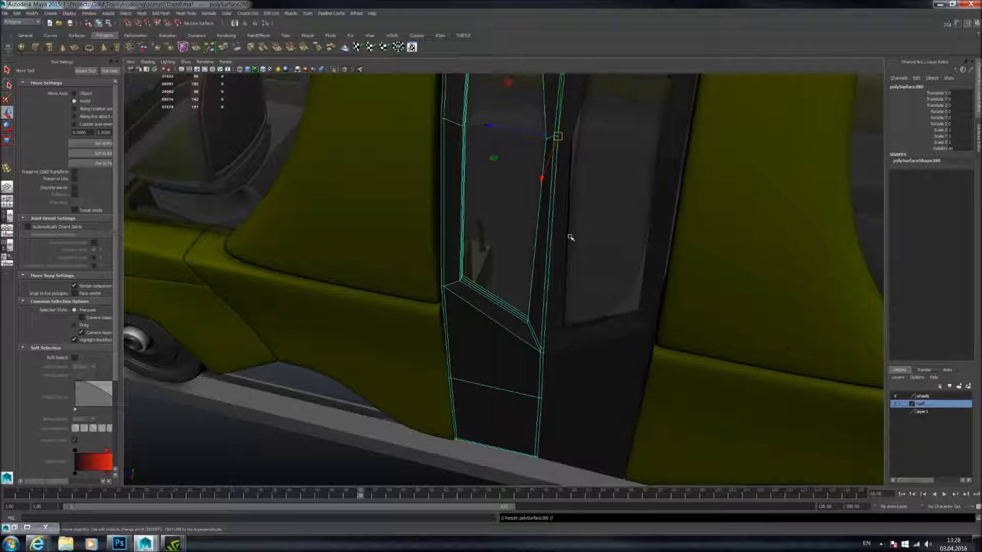
- Isolate the duplicated door half and switch to face selection around its lower window corner
{"action": "left_click", "coordinate": [333, 70]}
{"action": "mouse_move", "coordinate": [581, 204]}
{"action": "left_mouse_down", "text": "alt"}
{"action": "mouse_move", "coordinate": [544, 204]}
{"action": "mouse_move", "coordinate": [566, 205]}
{"action": "left_mouse_up", "text": "alt"}
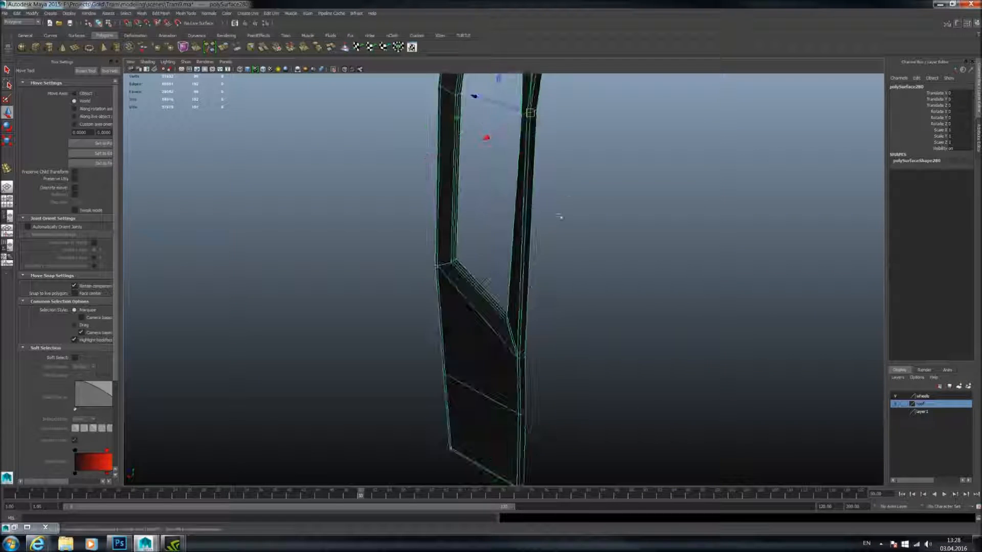
{"action": "scroll", "coordinate": [458, 271], "scroll_direction": "up", "scroll_amount": 5}
{"action": "middle_click_drag", "start_coordinate": [449, 267], "coordinate": [499, 292], "text": "alt"}
{"action": "key", "text": "F11"}
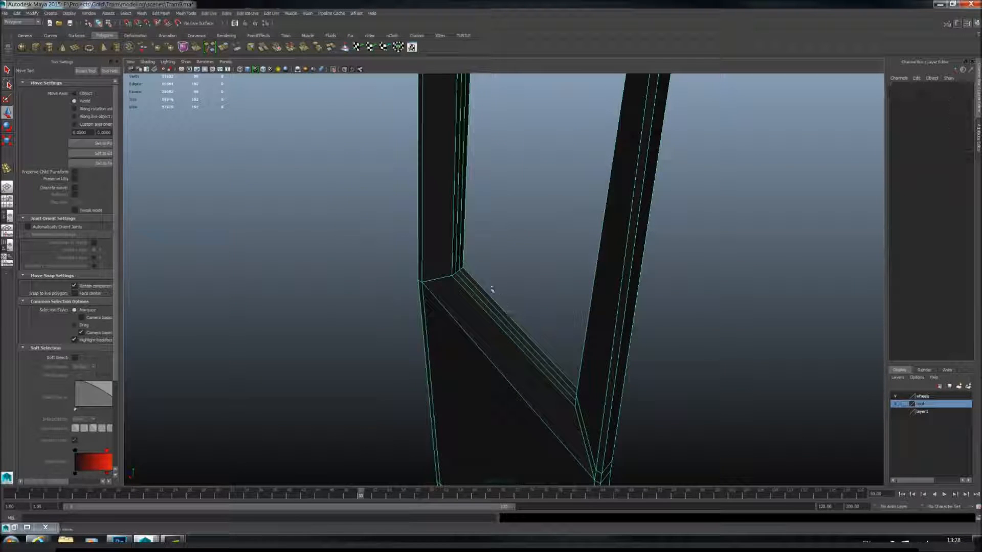
- Delete every face of the duplicate except the narrow face loops lining the window opening
{"action": "scroll", "coordinate": [489, 289], "scroll_direction": "up", "scroll_amount": 4}
{"action": "left_click", "coordinate": [417, 264]}
{"action": "double_click", "coordinate": [423, 275], "text": "shift"}
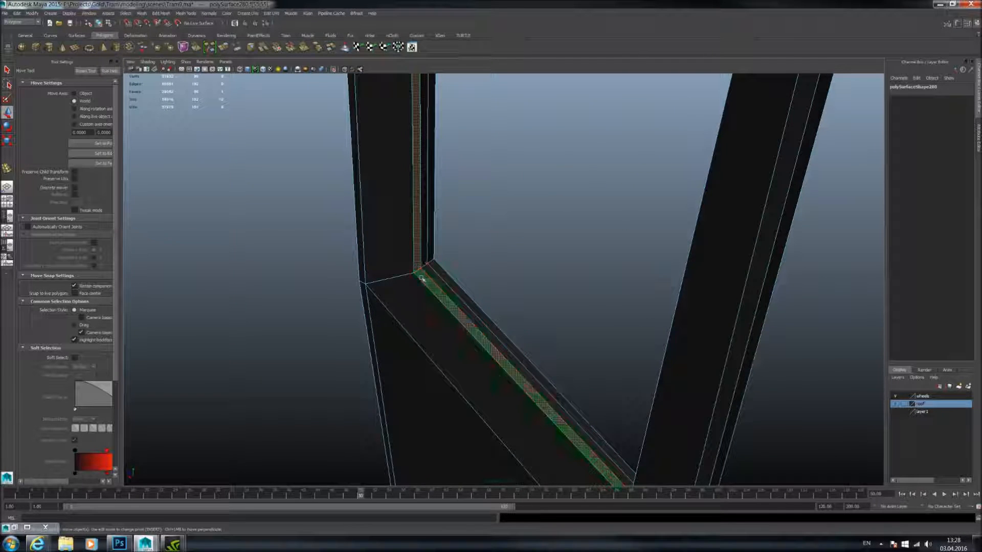
{"action": "left_click", "coordinate": [423, 259], "text": "shift"}
{"action": "double_click", "coordinate": [429, 271], "text": "shift"}
{"action": "left_click", "coordinate": [431, 257], "text": "shift"}
{"action": "double_click", "coordinate": [435, 267], "text": "shift"}
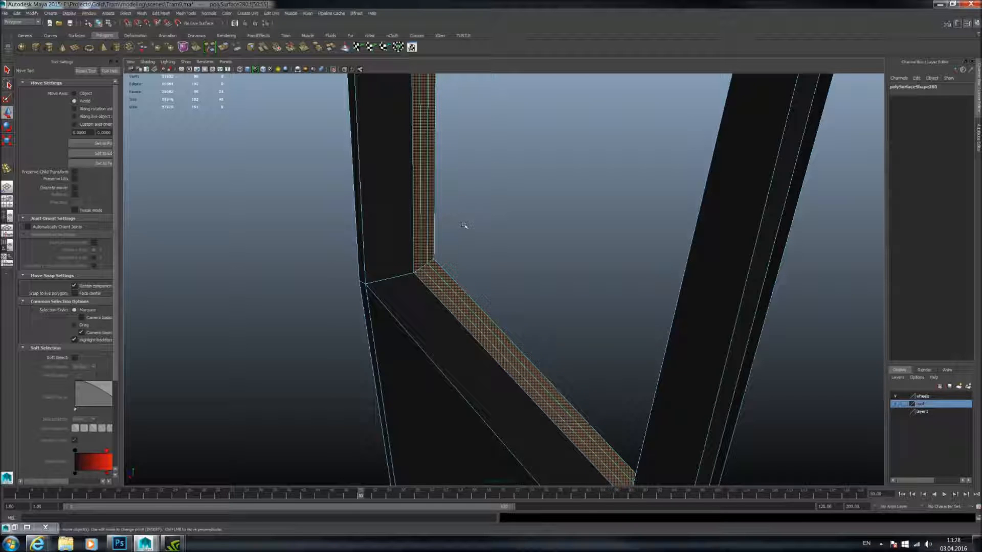
{"action": "key", "text": "f"}
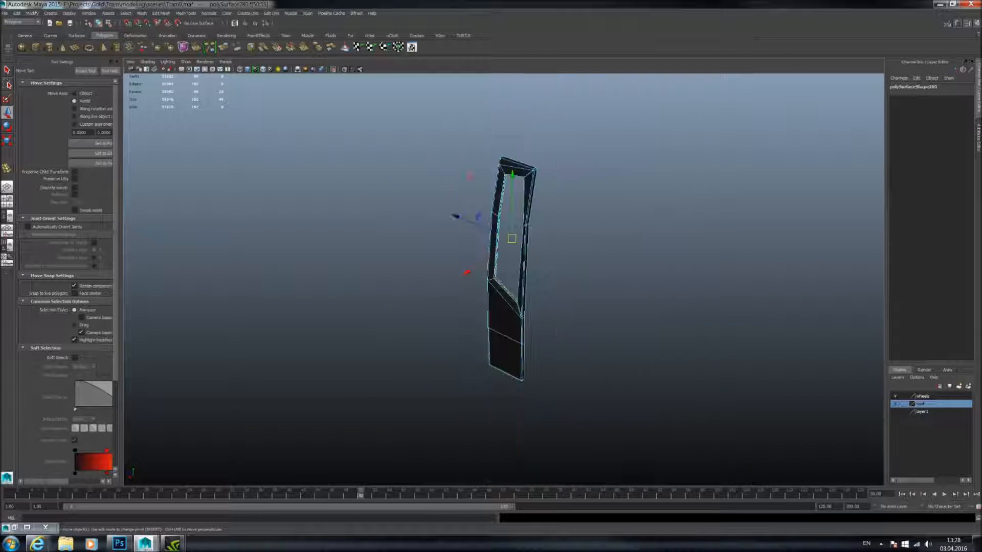
{"action": "left_click_drag", "start_coordinate": [670, 443], "coordinate": [676, 446], "text": "shift"}
{"action": "key", "text": "Delete"}
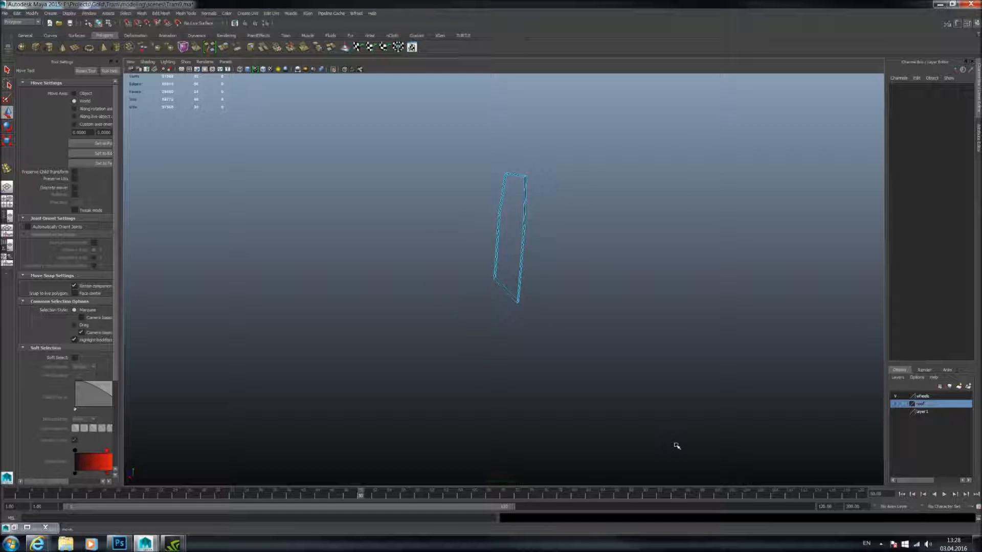
- Reverse the normals of the remaining window strip as a whole object
{"action": "scroll", "coordinate": [550, 345], "scroll_direction": "up", "scroll_amount": 5}
{"action": "left_click_drag", "start_coordinate": [519, 382], "coordinate": [567, 320], "text": "alt"}
{"action": "right_click_drag", "start_coordinate": [490, 262], "coordinate": [520, 253]}
{"action": "left_click", "coordinate": [490, 261]}
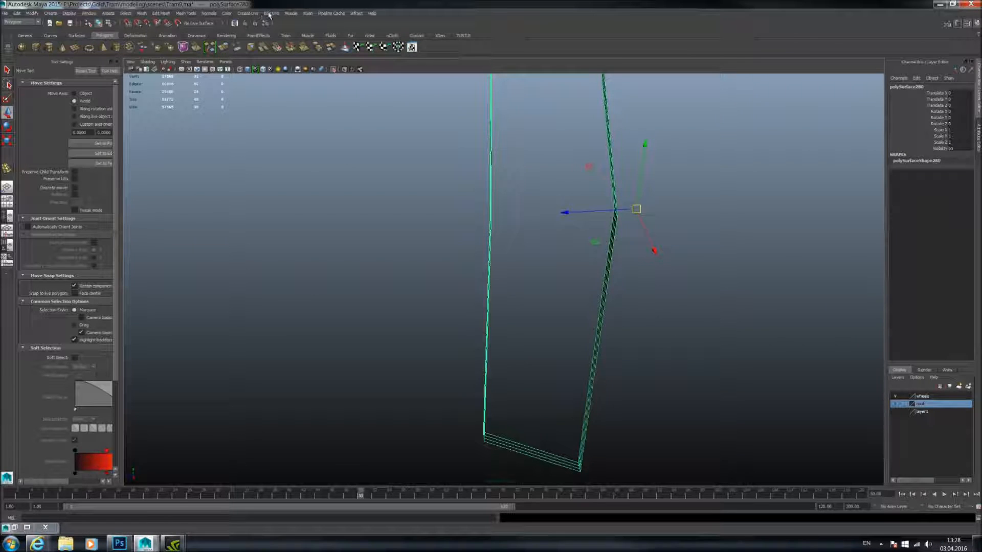
{"action": "left_click", "coordinate": [215, 15]}
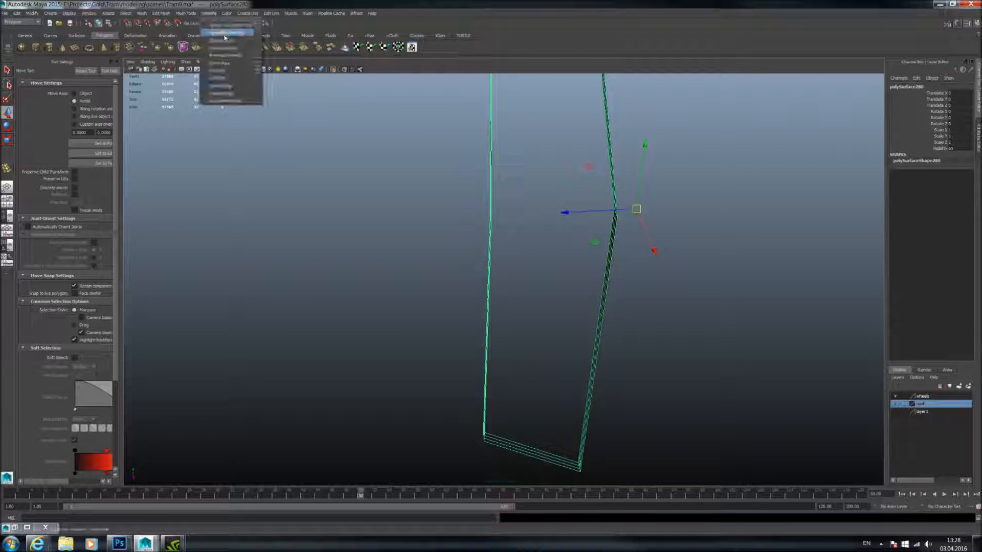
{"action": "left_click", "coordinate": [227, 72]}
{"action": "left_click_drag", "start_coordinate": [314, 129], "coordinate": [455, 197], "text": "alt"}
{"action": "scroll", "coordinate": [331, 190], "scroll_direction": "up", "scroll_amount": 3}
{"action": "key", "text": "F8"}
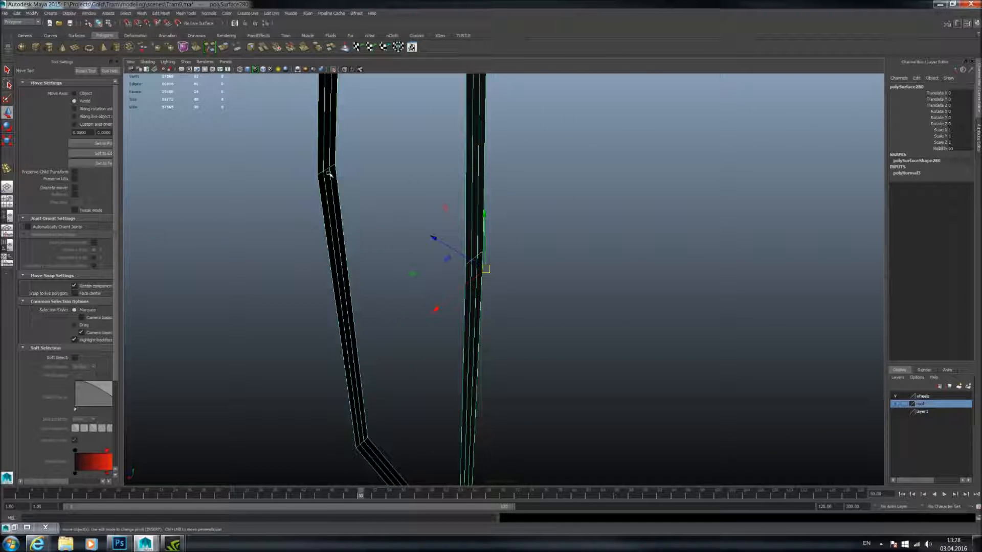
{"action": "left_click_drag", "start_coordinate": [326, 171], "coordinate": [410, 201], "text": "alt"}
{"action": "key", "text": "F8"}
{"action": "left_click", "coordinate": [318, 179]}
{"action": "scroll", "coordinate": [408, 200], "scroll_direction": "up", "scroll_amount": 2}
{"action": "left_click", "coordinate": [377, 197]}
{"action": "key", "text": "ctrl+z"}
{"action": "key", "text": "shift+z"}
{"action": "key", "text": "ctrl+z"}
{"action": "left_click_drag", "start_coordinate": [421, 193], "coordinate": [344, 169], "text": "alt"}
- Select the middle face loop all around the window strip and scale it slightly narrower across the opening's width
{"action": "left_click", "coordinate": [351, 167]}
{"action": "right_click", "coordinate": [351, 168]}
{"action": "left_click", "coordinate": [350, 182]}
{"action": "left_click", "coordinate": [346, 162]}
{"action": "left_click_drag", "start_coordinate": [390, 350], "coordinate": [413, 321], "text": "alt"}
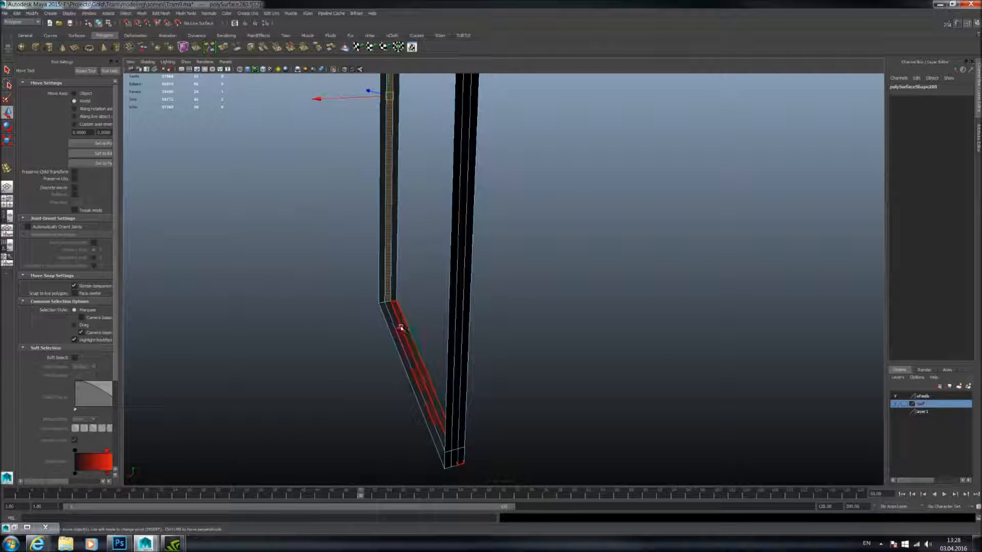
{"action": "double_click", "coordinate": [401, 328], "text": "shift"}
{"action": "middle_click_drag", "start_coordinate": [390, 306], "coordinate": [408, 328], "text": "alt"}
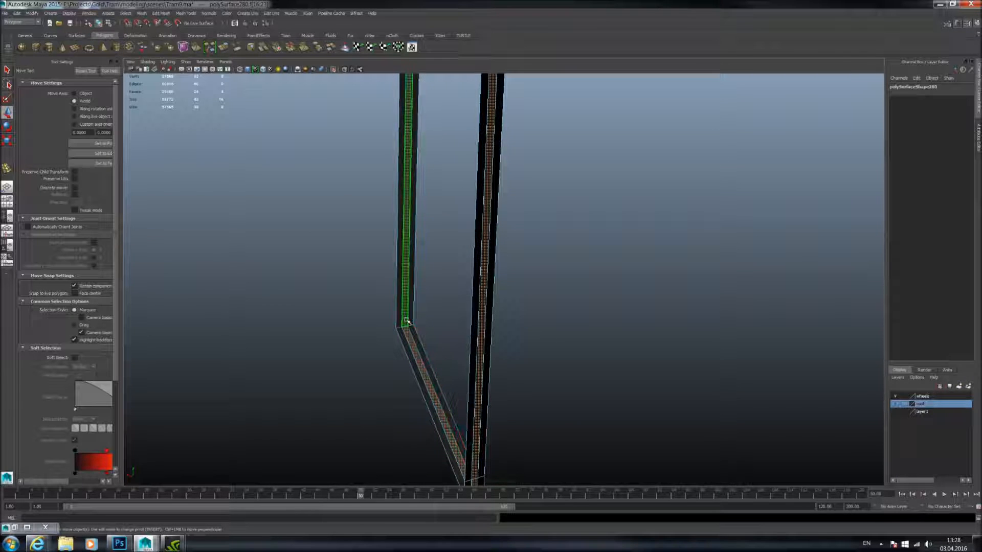
{"action": "middle_click_drag", "start_coordinate": [399, 246], "coordinate": [415, 250], "text": "alt"}
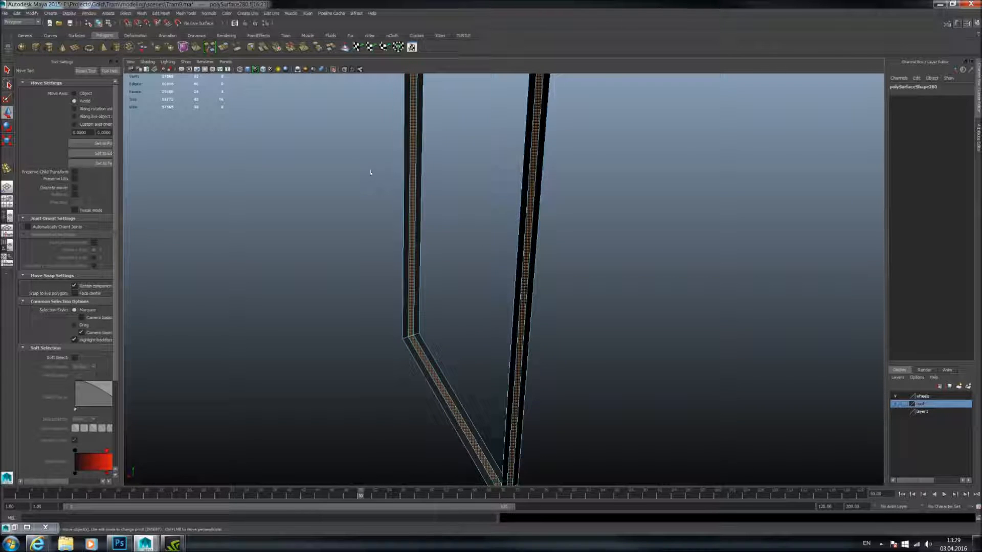
{"action": "middle_click_drag", "start_coordinate": [372, 171], "coordinate": [399, 178], "text": "alt"}
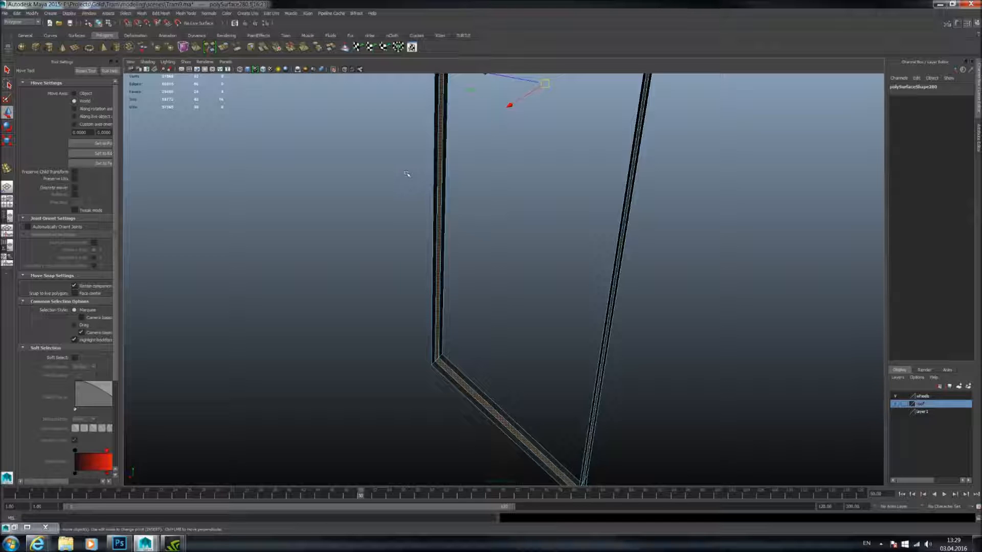
{"action": "middle_click_drag", "start_coordinate": [394, 161], "coordinate": [375, 183], "text": "alt"}
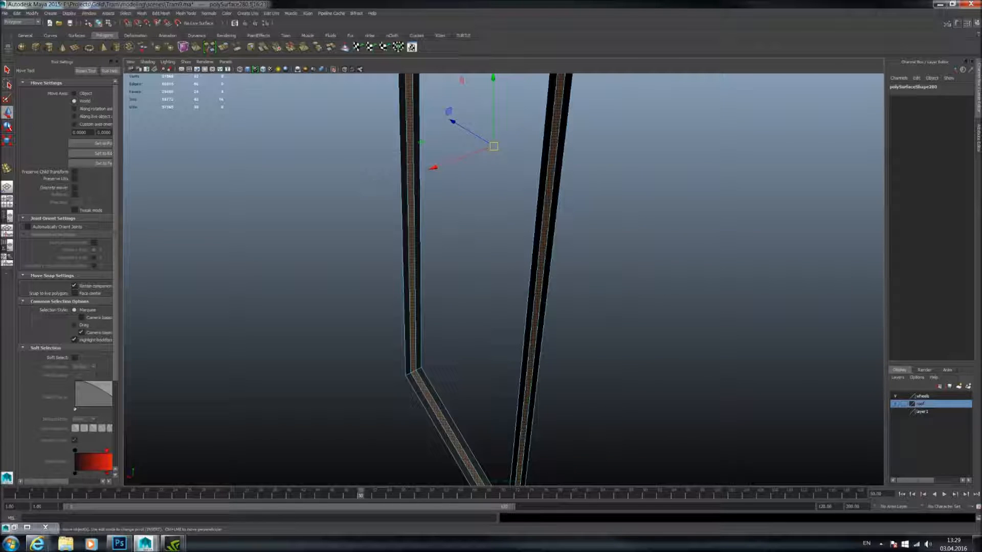
{"action": "key", "text": "r"}
{"action": "middle_click_drag", "start_coordinate": [445, 205], "coordinate": [501, 138], "text": "alt"}
{"action": "middle_click_drag", "start_coordinate": [581, 175], "coordinate": [522, 263], "text": "alt"}
{"action": "left_click_drag", "start_coordinate": [512, 228], "coordinate": [511, 228]}
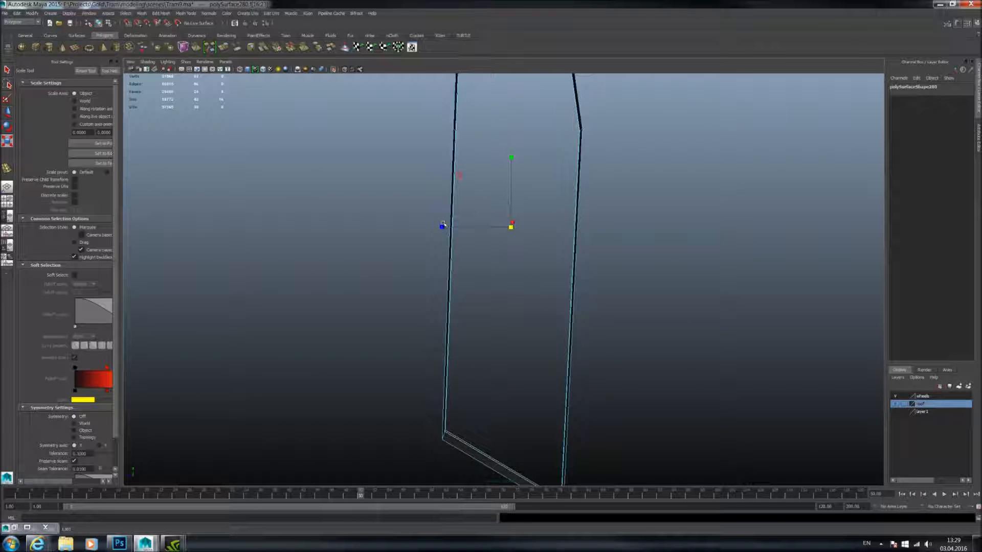
{"action": "left_click_drag", "start_coordinate": [441, 226], "coordinate": [445, 226]}
- Scale the strip's middle face loop slightly in height to match at the upper and lower edges
{"action": "middle_click_drag", "start_coordinate": [503, 151], "coordinate": [495, 342], "text": "alt"}
{"action": "left_click_drag", "start_coordinate": [435, 415], "coordinate": [459, 409]}
{"action": "left_click_drag", "start_coordinate": [504, 349], "coordinate": [504, 349]}
{"action": "middle_click_drag", "start_coordinate": [522, 361], "coordinate": [520, 250], "text": "alt"}
{"action": "middle_click_drag", "start_coordinate": [534, 330], "coordinate": [534, 202], "text": "alt"}
{"action": "middle_click_drag", "start_coordinate": [538, 252], "coordinate": [509, 198], "text": "alt"}
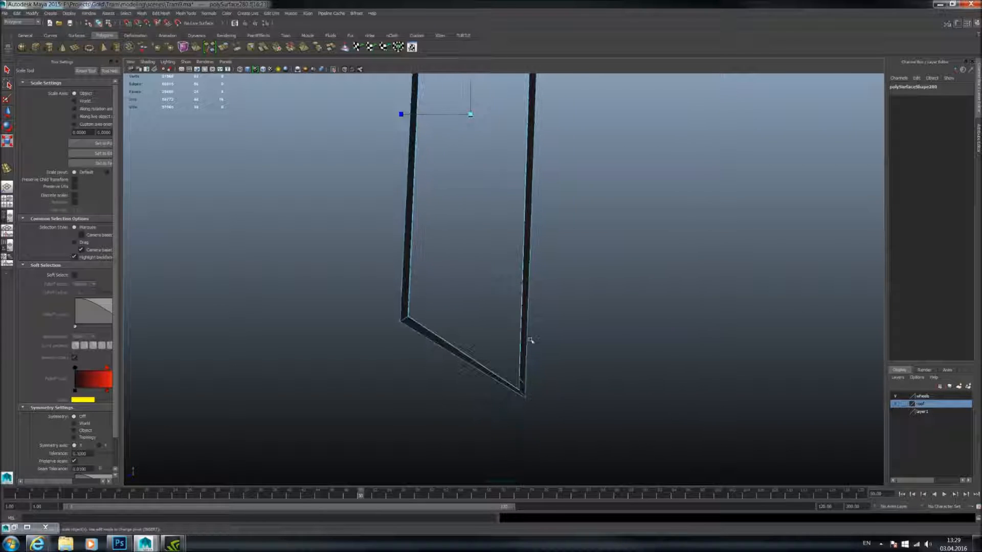
{"action": "left_click_drag", "start_coordinate": [516, 241], "coordinate": [497, 352], "text": "alt"}
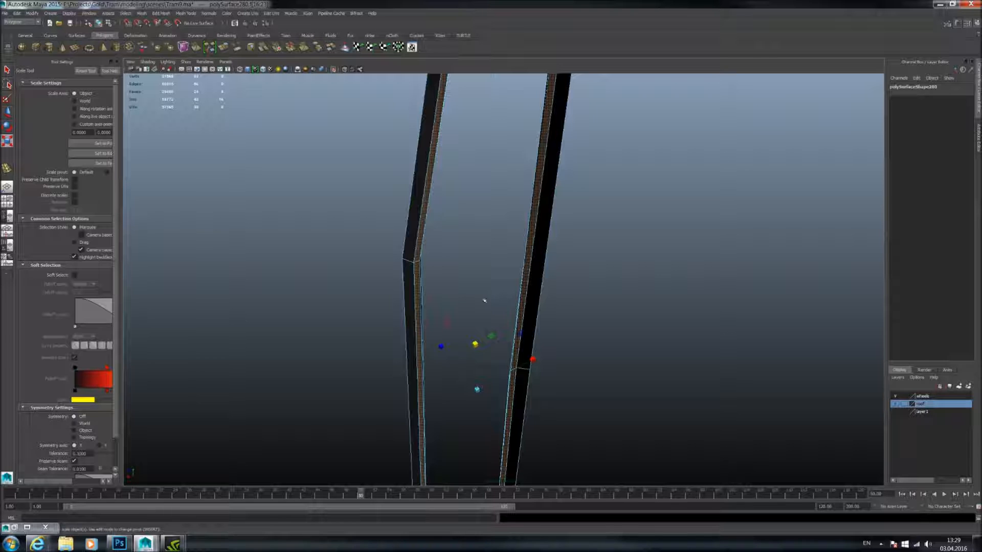
- Return to object selection and end the isolation to bring back the whole tram
{"action": "right_click_drag", "start_coordinate": [423, 204], "coordinate": [428, 186]}
{"action": "left_click", "coordinate": [428, 186]}
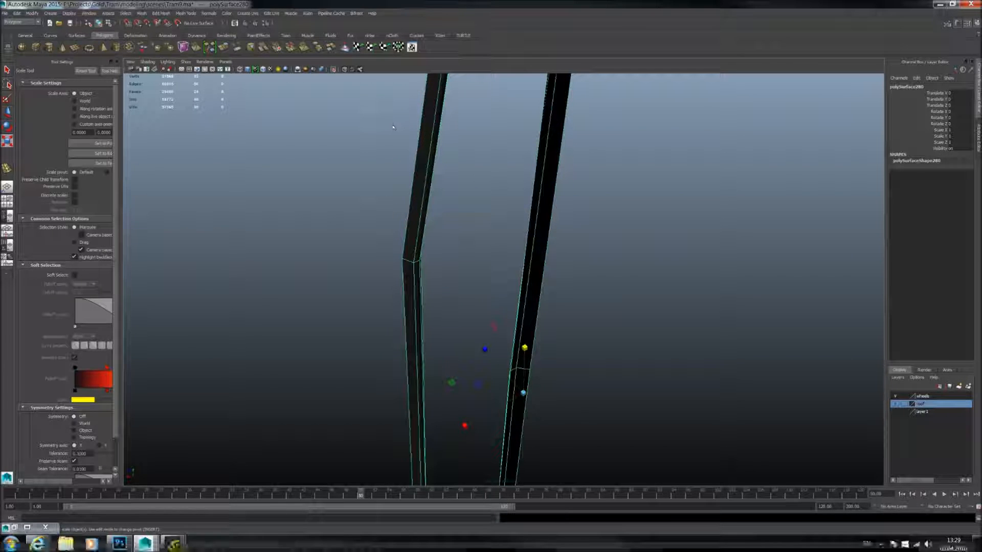
{"action": "left_click", "coordinate": [335, 70]}
{"action": "left_click_drag", "start_coordinate": [396, 186], "coordinate": [415, 259], "text": "alt"}
- Assign a new Lambert material named rubber to the window strip
{"action": "right_click_drag", "start_coordinate": [401, 247], "coordinate": [407, 418]}
{"action": "right_click_drag", "start_coordinate": [470, 449], "coordinate": [415, 405]}
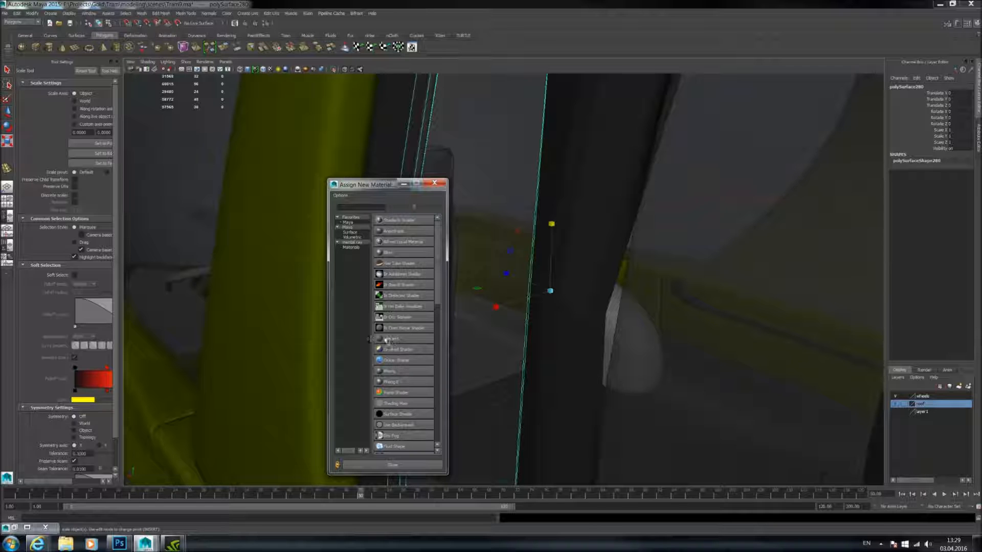
{"action": "left_click", "coordinate": [412, 338]}
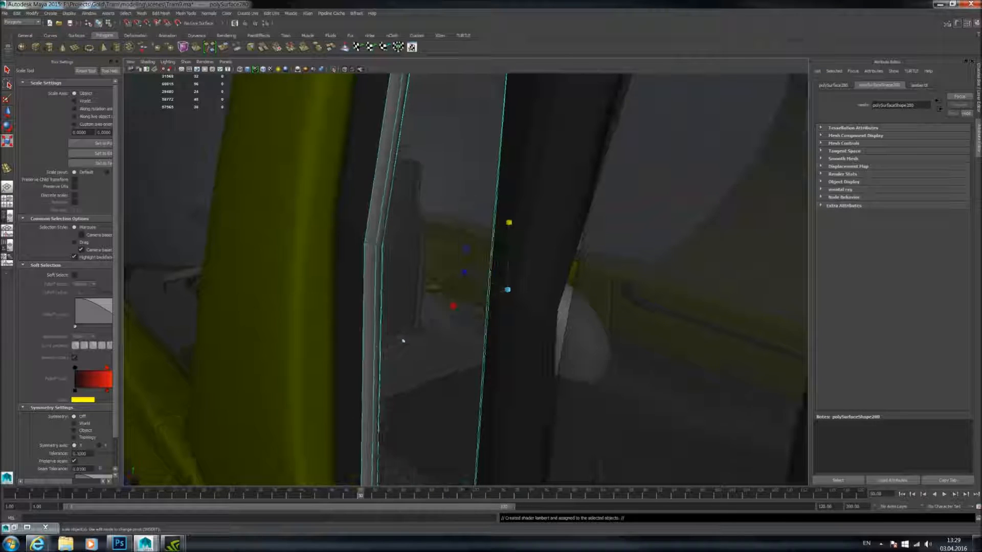
{"action": "left_click", "coordinate": [919, 85]}
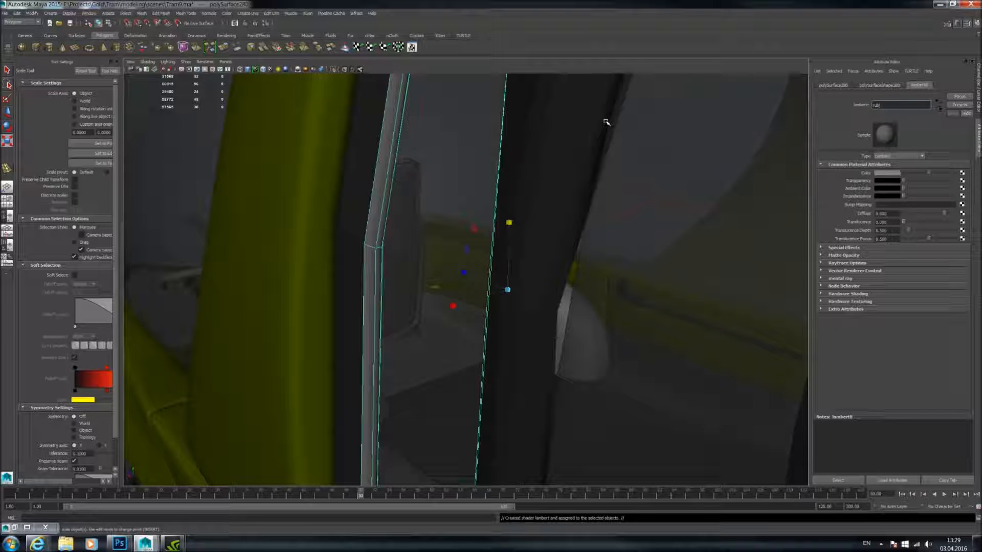
{"action": "key", "text": "Return"}
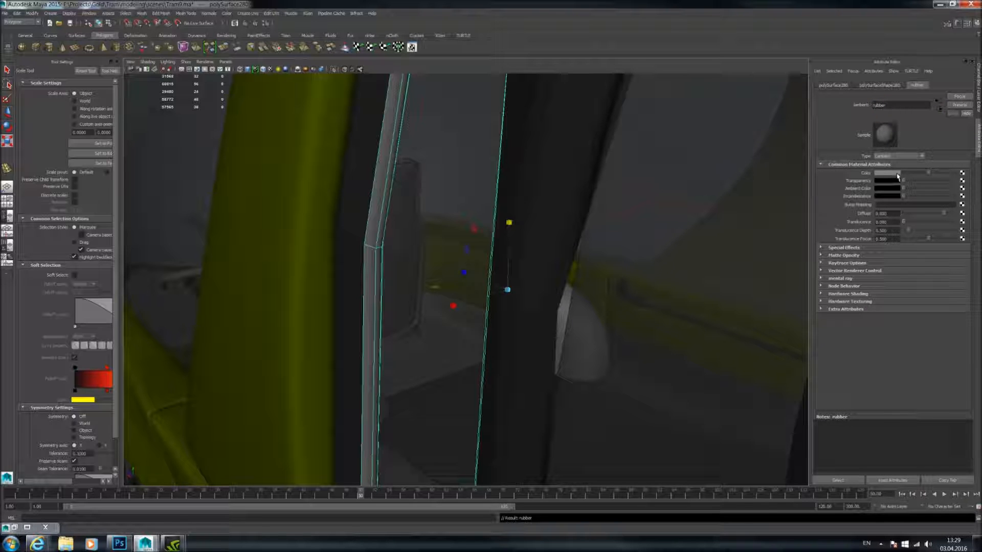
- Check how the rubber strip sits in the door window from a wider view of the tram side
{"action": "scroll", "coordinate": [618, 238], "scroll_direction": "down", "scroll_amount": 3}
{"action": "left_click_drag", "start_coordinate": [616, 239], "coordinate": [693, 186], "text": "alt"}
{"action": "scroll", "coordinate": [624, 238], "scroll_direction": "down", "scroll_amount": 5}
{"action": "left_click", "coordinate": [694, 129]}
{"action": "left_click_drag", "start_coordinate": [693, 129], "coordinate": [452, 237], "text": "alt"}
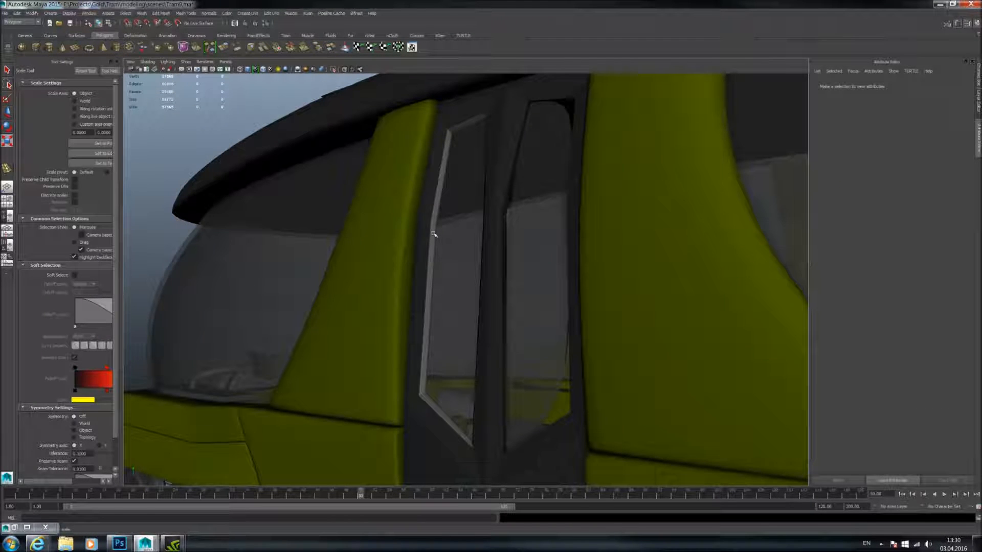
{"action": "left_click", "coordinate": [434, 234]}
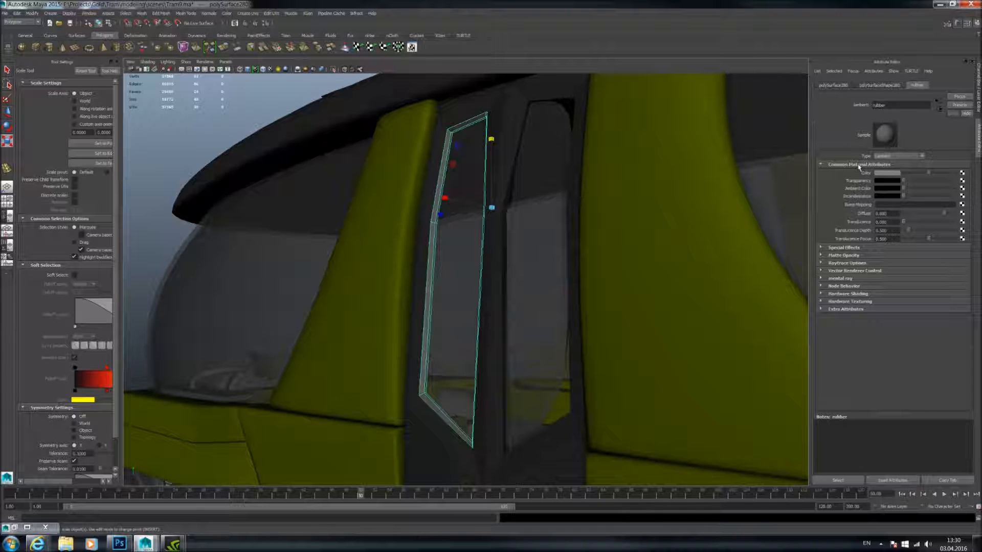
{"action": "left_click", "coordinate": [323, 143]}
- Display the rubber strip smoothed and check it against the door frame and the glass
{"action": "left_click_drag", "start_coordinate": [493, 199], "coordinate": [563, 234], "text": "alt"}
{"action": "middle_click_drag", "start_coordinate": [563, 235], "coordinate": [563, 204], "text": "alt"}
{"action": "scroll", "coordinate": [563, 204], "scroll_direction": "up", "scroll_amount": 3}
{"action": "left_click_drag", "start_coordinate": [563, 204], "coordinate": [489, 237], "text": "alt"}
{"action": "left_click", "coordinate": [476, 208]}
{"action": "scroll", "coordinate": [473, 207], "scroll_direction": "up", "scroll_amount": 2}
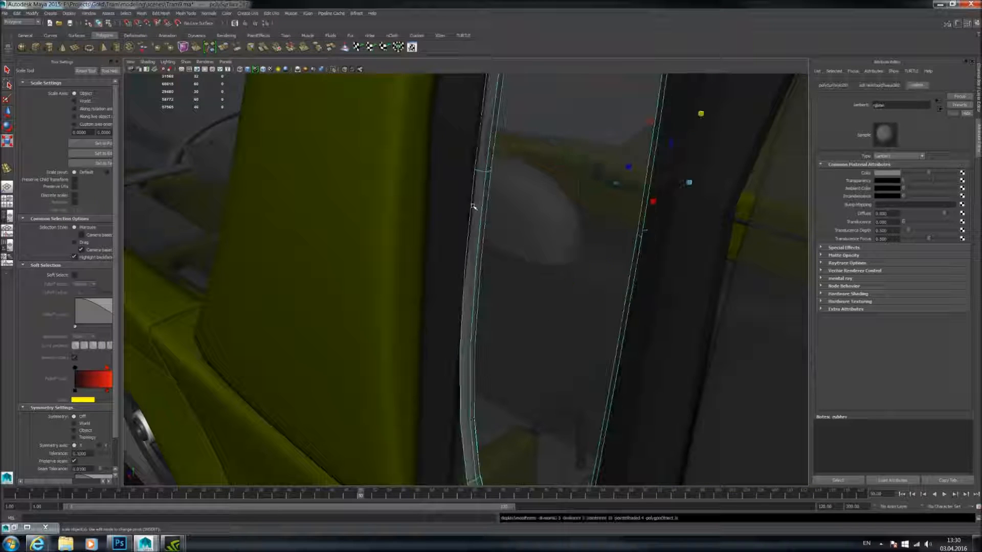
{"action": "left_click", "coordinate": [481, 197]}
{"action": "left_click", "coordinate": [499, 251]}
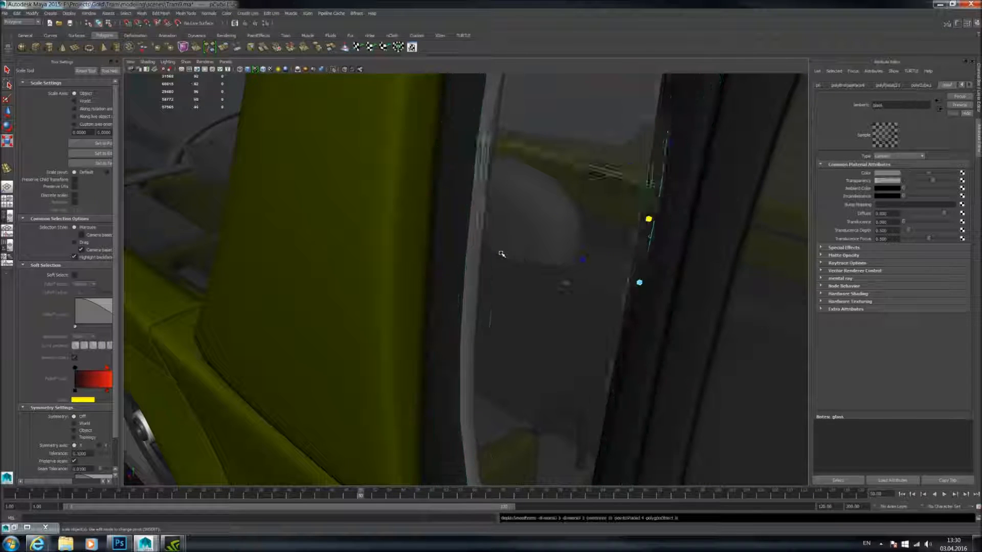
{"action": "left_click_drag", "start_coordinate": [366, 280], "coordinate": [249, 351], "text": "alt"}
{"action": "left_click", "coordinate": [154, 440]}
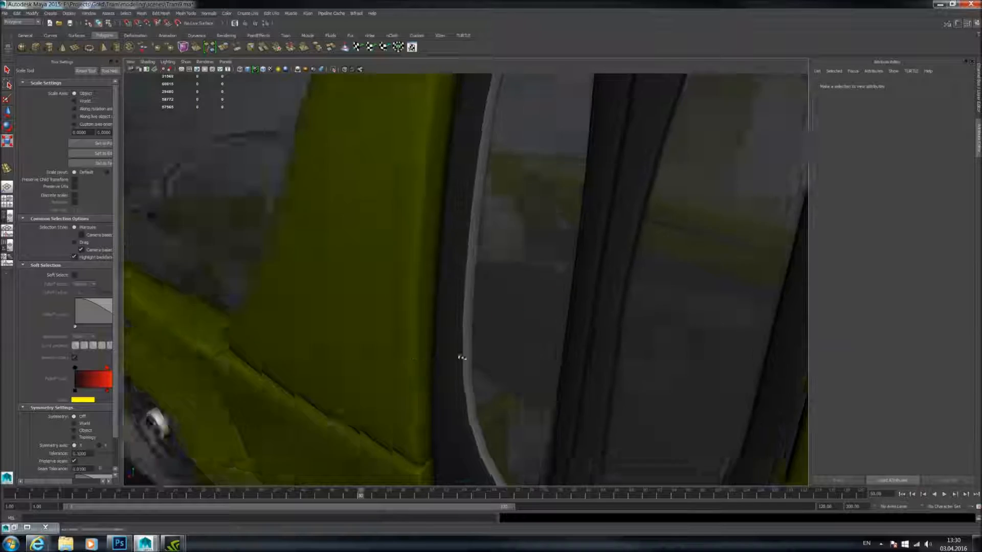
- Examine the smoothed rubber strip up close along its edge and around the corner of the window
{"action": "left_click_drag", "start_coordinate": [449, 355], "coordinate": [491, 381], "text": "alt"}
{"action": "middle_click_drag", "start_coordinate": [537, 368], "coordinate": [501, 355], "text": "alt"}
{"action": "scroll", "coordinate": [502, 355], "scroll_direction": "up", "scroll_amount": 3}
{"action": "left_click_drag", "start_coordinate": [502, 355], "coordinate": [515, 280], "text": "alt"}
{"action": "scroll", "coordinate": [574, 320], "scroll_direction": "up", "scroll_amount": 3}
{"action": "middle_click_drag", "start_coordinate": [515, 280], "coordinate": [450, 283], "text": "alt"}
{"action": "scroll", "coordinate": [467, 284], "scroll_direction": "up", "scroll_amount": 3}
{"action": "left_click", "coordinate": [467, 285]}
{"action": "mouse_move", "coordinate": [467, 285]}
{"action": "left_mouse_down", "text": "alt"}
{"action": "mouse_move", "coordinate": [458, 243]}
{"action": "mouse_move", "coordinate": [466, 276]}
{"action": "mouse_move", "coordinate": [472, 268]}
{"action": "left_mouse_up", "text": "alt"}
{"action": "left_click_drag", "start_coordinate": [494, 342], "coordinate": [511, 327], "text": "alt"}
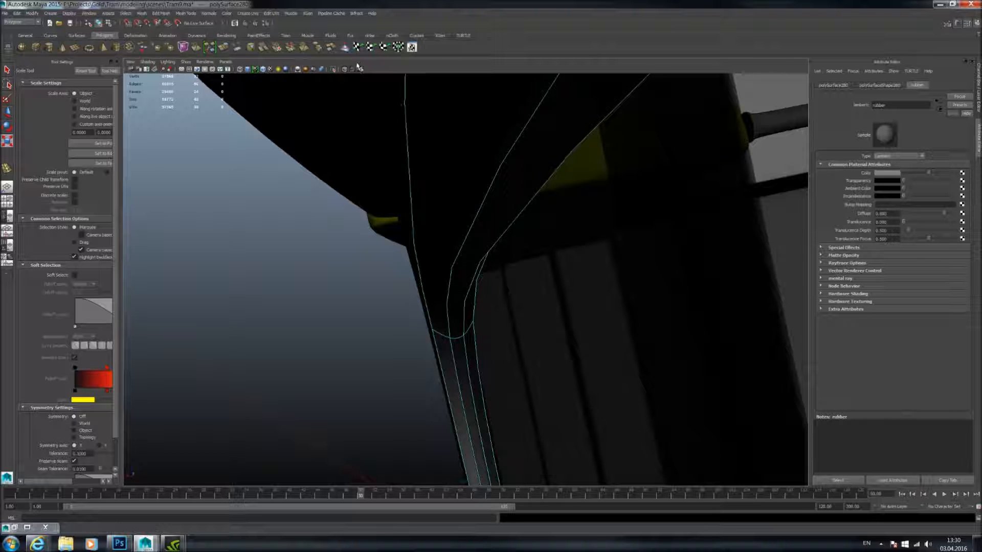
- Isolate the unsmoothed rubber strip and try extruding its middle face loop
{"action": "left_click_drag", "start_coordinate": [450, 307], "coordinate": [468, 246], "text": "alt"}
{"action": "right_click_drag", "start_coordinate": [468, 246], "coordinate": [467, 267]}
{"action": "left_click", "coordinate": [464, 280]}
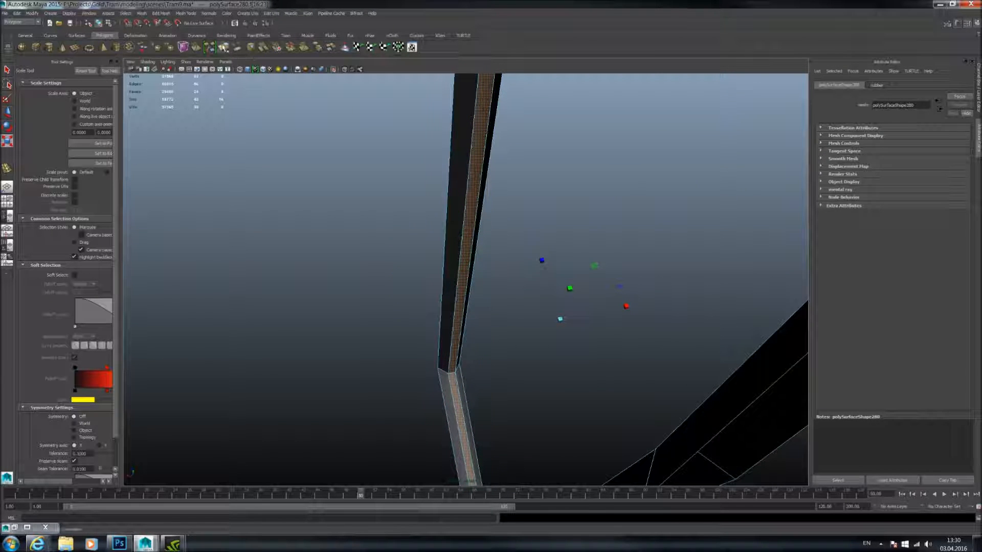
{"action": "key", "text": "ctrl+e"}
{"action": "left_click_drag", "start_coordinate": [478, 179], "coordinate": [433, 219], "text": "alt"}
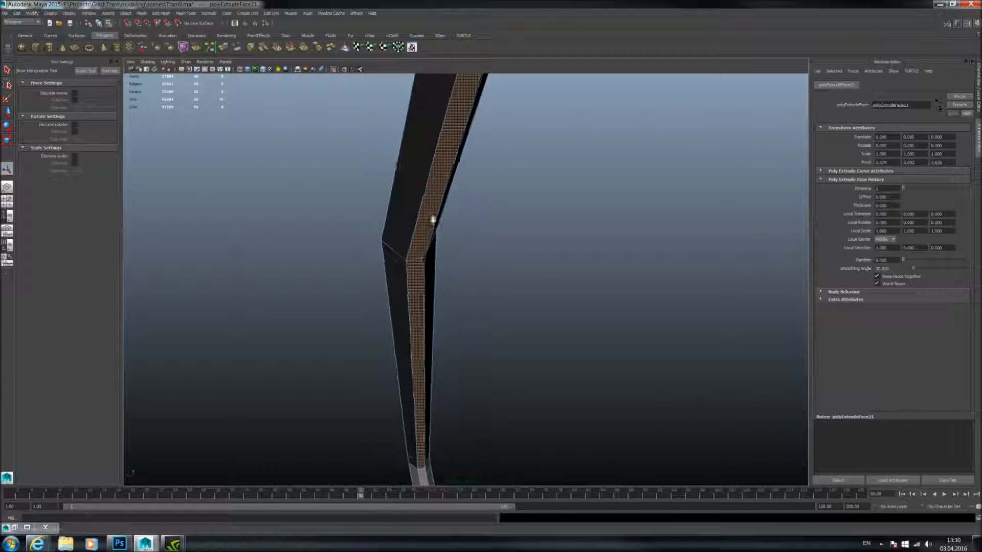
{"action": "right_click_drag", "start_coordinate": [433, 220], "coordinate": [283, 220], "text": "alt"}
{"action": "left_click_drag", "start_coordinate": [283, 220], "coordinate": [450, 169], "text": "alt"}
{"action": "middle_click_drag", "start_coordinate": [450, 169], "coordinate": [499, 283], "text": "alt"}
{"action": "left_click_drag", "start_coordinate": [499, 283], "coordinate": [409, 235], "text": "alt"}
{"action": "middle_click_drag", "start_coordinate": [409, 235], "coordinate": [459, 311], "text": "alt"}
{"action": "left_click_drag", "start_coordinate": [459, 311], "coordinate": [645, 399], "text": "alt"}
{"action": "left_click_drag", "start_coordinate": [613, 309], "coordinate": [451, 222], "text": "alt"}
{"action": "key", "text": "ctrl+z"}
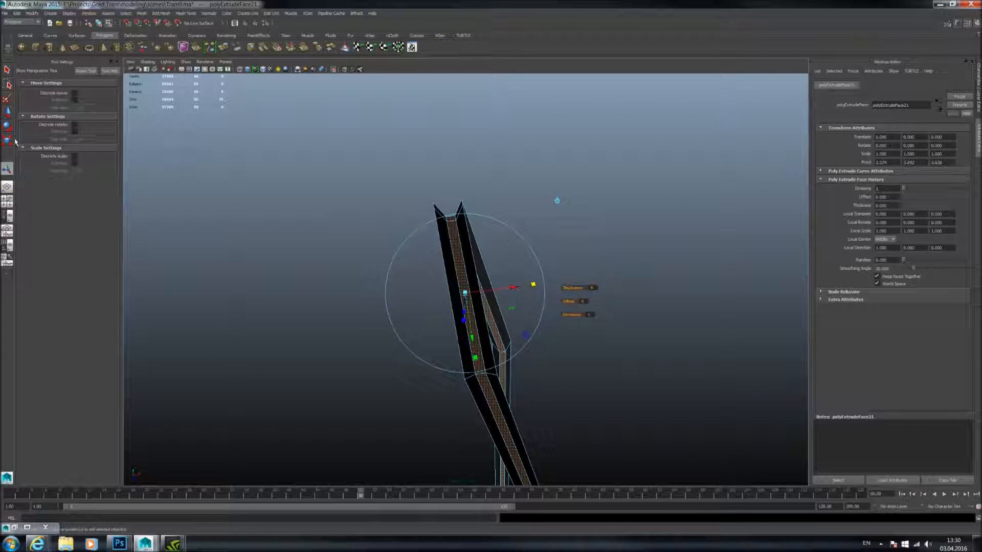
- Try scaling the extruded face loop along one axis, and undo the scaling and the extrusion
{"action": "key", "text": "r"}
{"action": "left_click_drag", "start_coordinate": [513, 367], "coordinate": [473, 380], "text": "alt"}
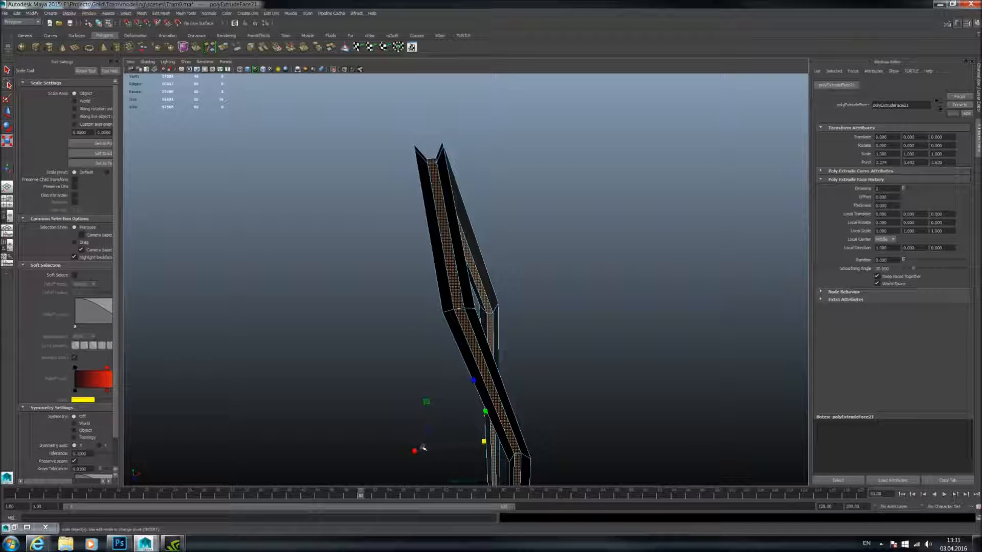
{"action": "mouse_move", "coordinate": [416, 451]}
{"action": "left_mouse_down"}
{"action": "mouse_move", "coordinate": [483, 443]}
{"action": "mouse_move", "coordinate": [416, 449]}
{"action": "left_mouse_up"}
{"action": "key", "text": "ctrl+z"}
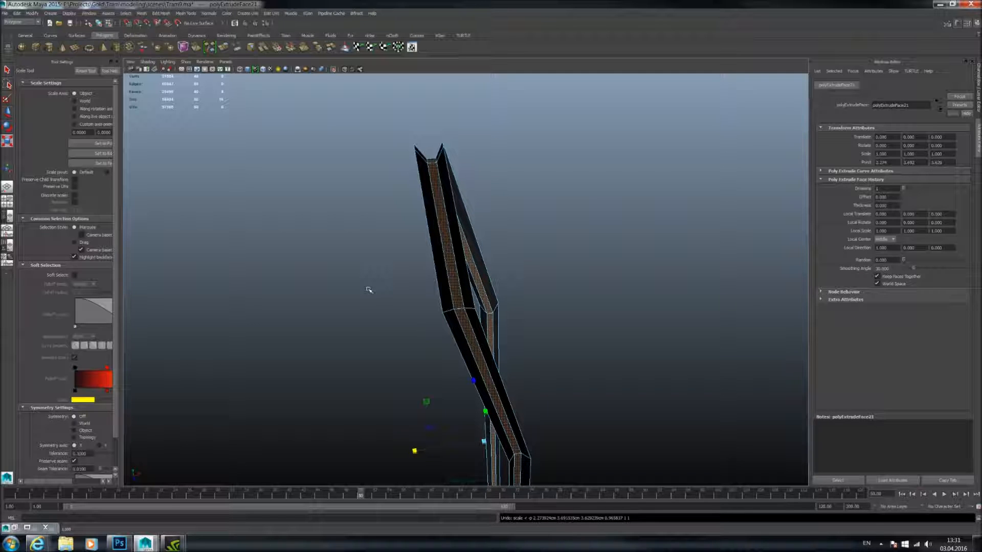
{"action": "key", "text": "ctrl+z"}
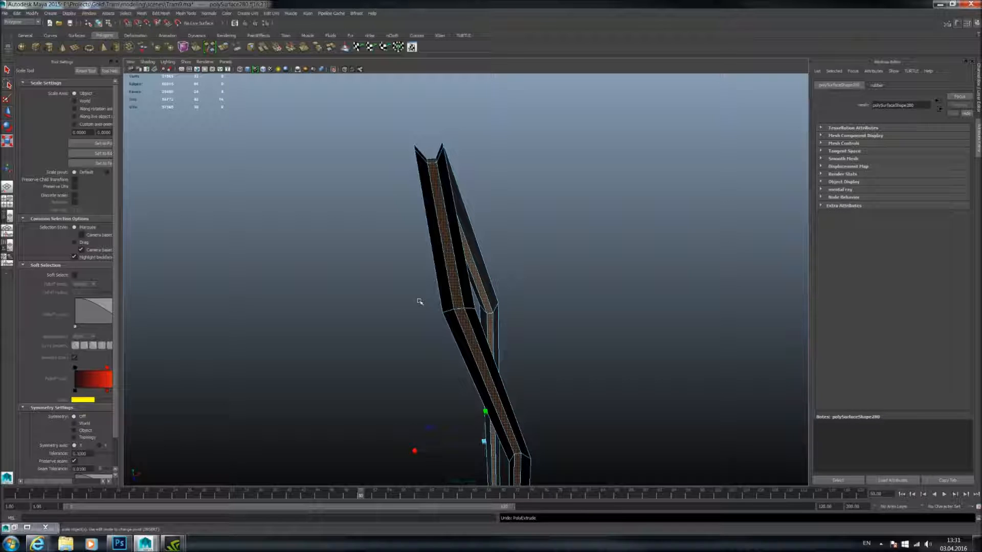
{"action": "key", "text": "ctrl+z"}
- Extrude the middle face loop of the rubber strip in place and undo the trial move of the extruded faces
{"action": "left_click", "coordinate": [456, 294]}
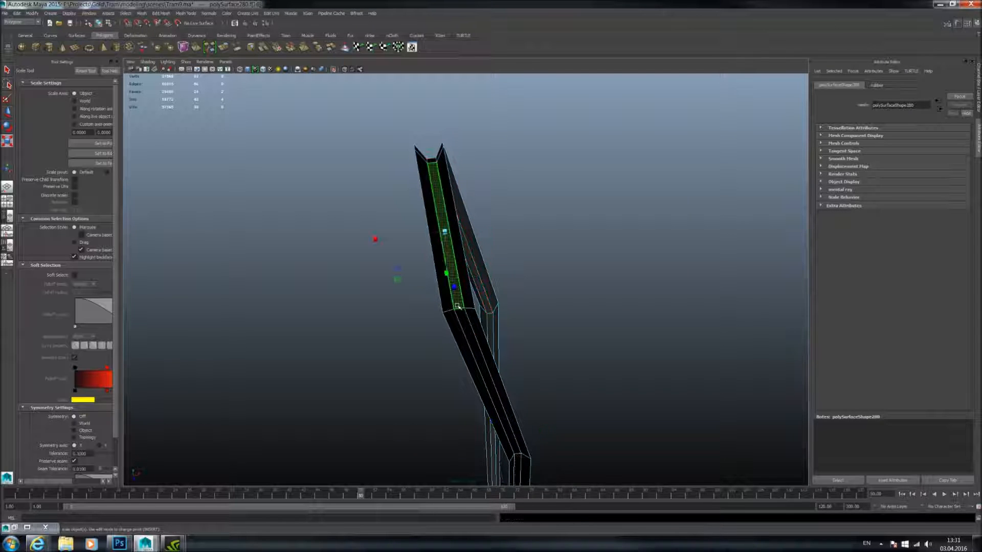
{"action": "double_click", "coordinate": [463, 314], "text": "shift"}
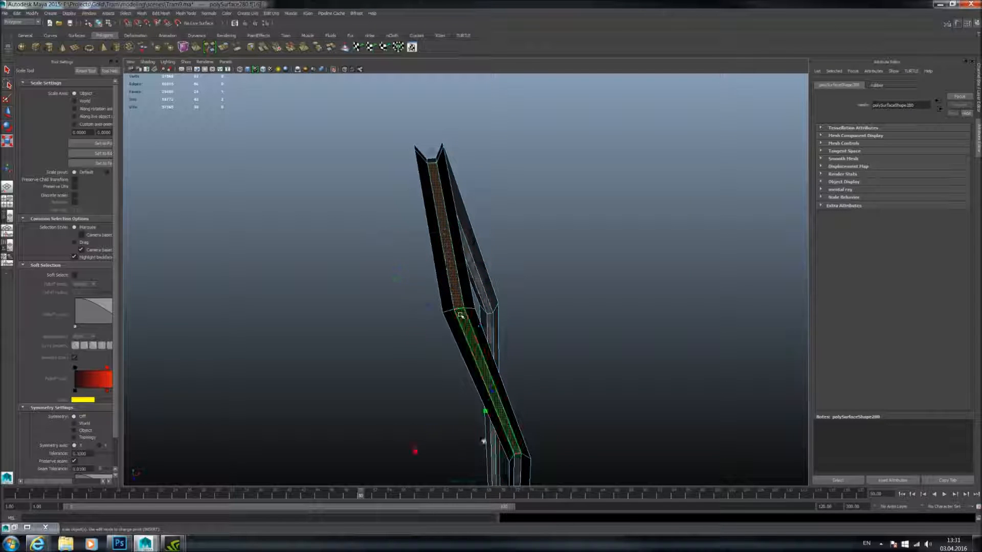
{"action": "left_click", "coordinate": [225, 47]}
{"action": "scroll", "coordinate": [531, 123], "scroll_direction": "up", "scroll_amount": 2}
{"action": "left_click_drag", "start_coordinate": [487, 210], "coordinate": [453, 214]}
{"action": "key", "text": "ctrl+z"}
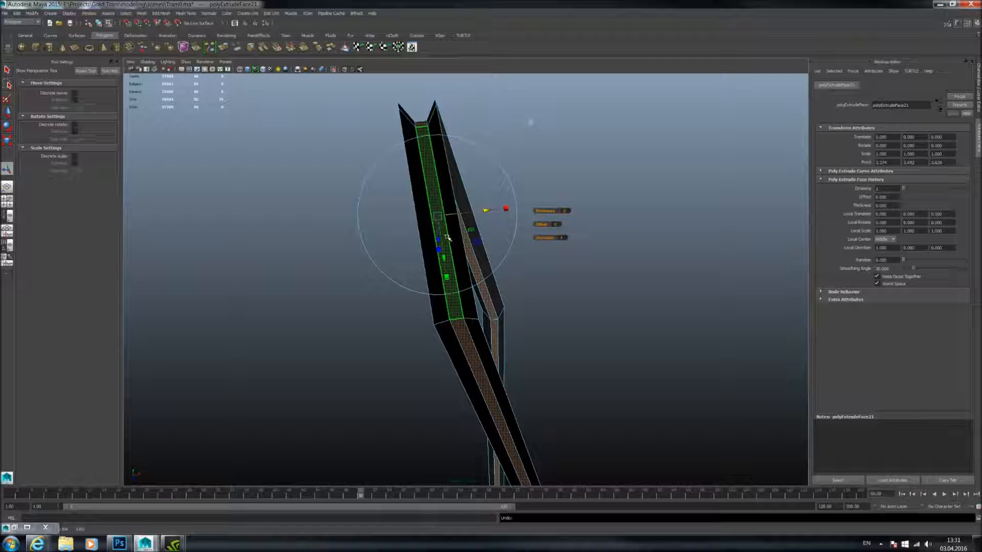
- Move one edge loop bordering the extruded middle faces slightly inward across the width of the rubber strip
{"action": "middle_click_drag", "start_coordinate": [451, 236], "coordinate": [464, 275], "text": "alt"}
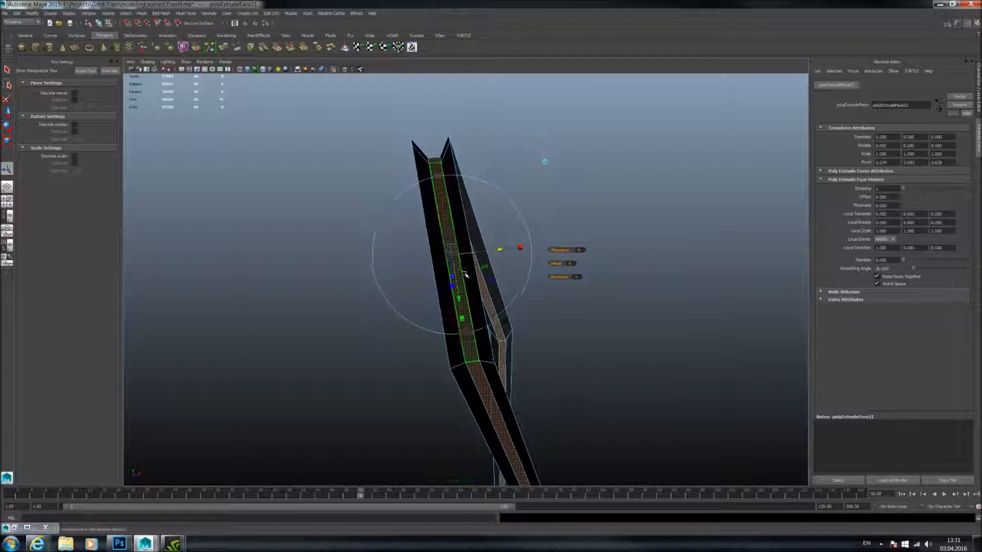
{"action": "scroll", "coordinate": [464, 275], "scroll_direction": "up", "scroll_amount": 4}
{"action": "left_click", "coordinate": [456, 264]}
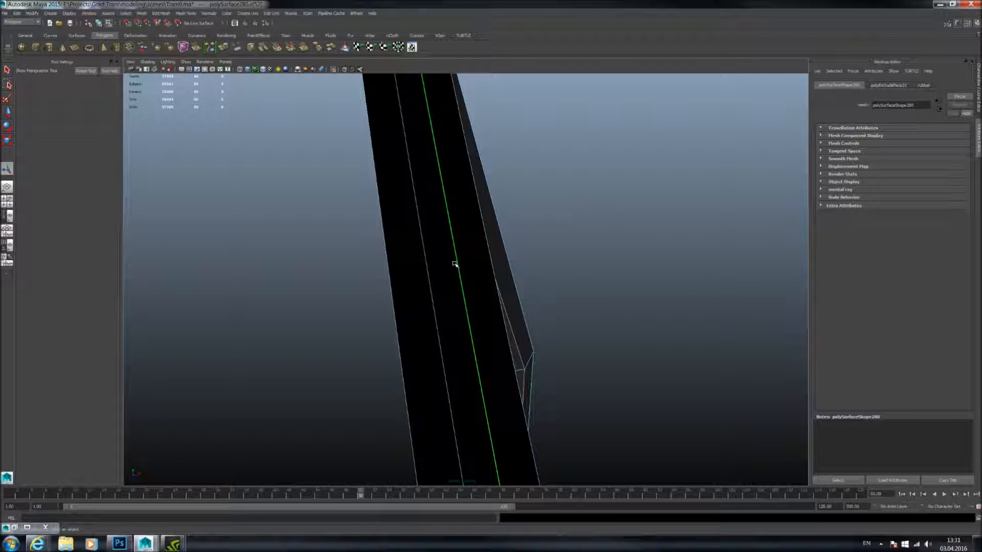
{"action": "left_click", "coordinate": [8, 112]}
{"action": "left_click_drag", "start_coordinate": [441, 250], "coordinate": [455, 259], "text": "alt"}
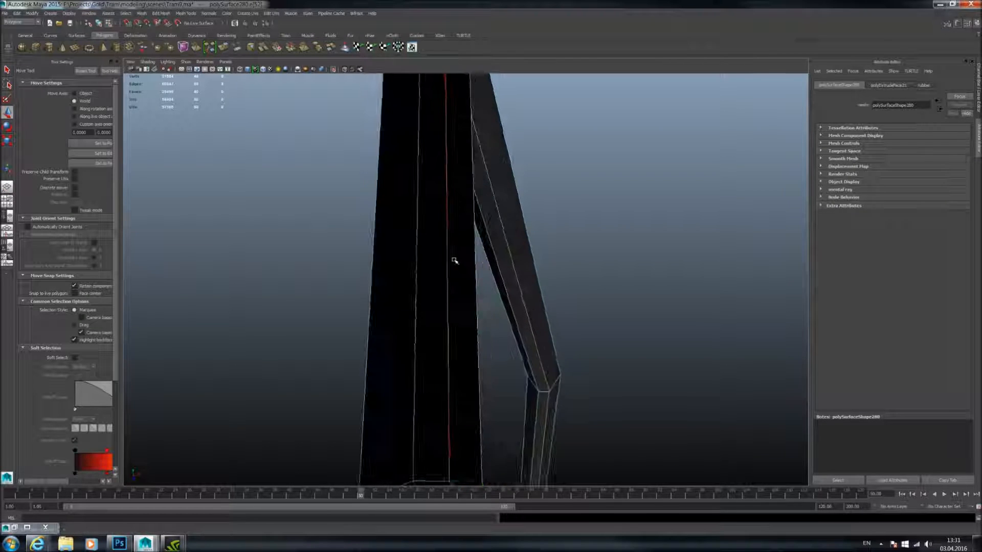
{"action": "middle_click_drag", "start_coordinate": [588, 269], "coordinate": [586, 270]}
{"action": "left_click_drag", "start_coordinate": [586, 270], "coordinate": [550, 269], "text": "alt"}
{"action": "middle_click_drag", "start_coordinate": [563, 358], "coordinate": [568, 358]}
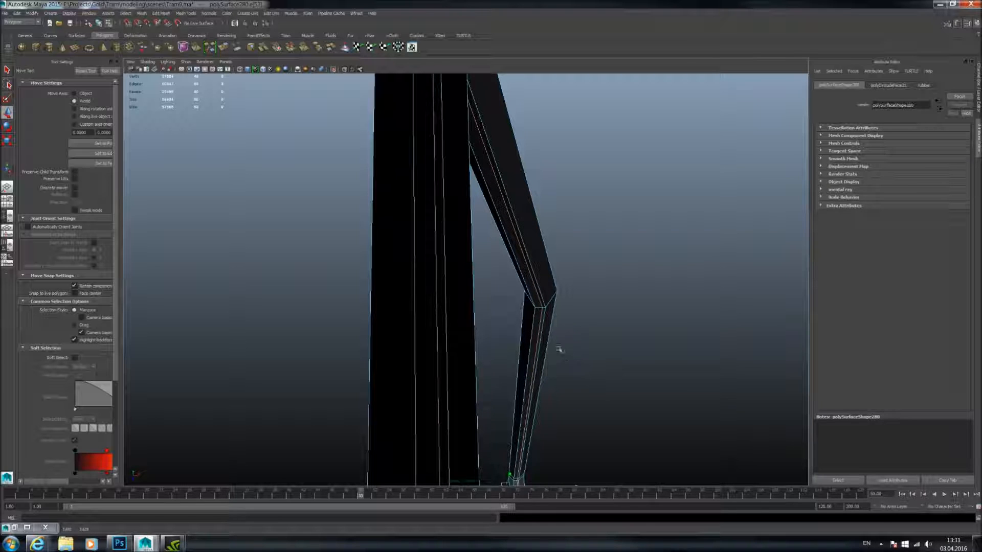
- Shift the edge loop on the other side of the middle faces inward to leave a narrow central face loop
{"action": "double_click", "coordinate": [527, 280]}
{"action": "middle_click_drag", "start_coordinate": [530, 303], "coordinate": [532, 305]}
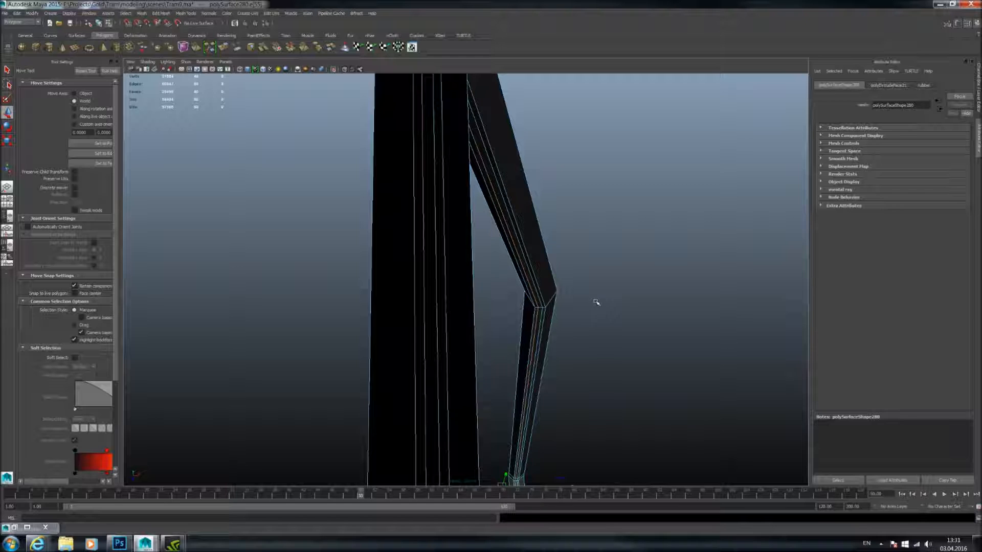
{"action": "mouse_move", "coordinate": [566, 305]}
{"action": "left_mouse_down", "text": "alt"}
{"action": "mouse_move", "coordinate": [603, 296]}
{"action": "mouse_move", "coordinate": [574, 295]}
{"action": "left_mouse_up", "text": "alt"}
{"action": "middle_click_drag", "start_coordinate": [574, 296], "coordinate": [577, 301]}
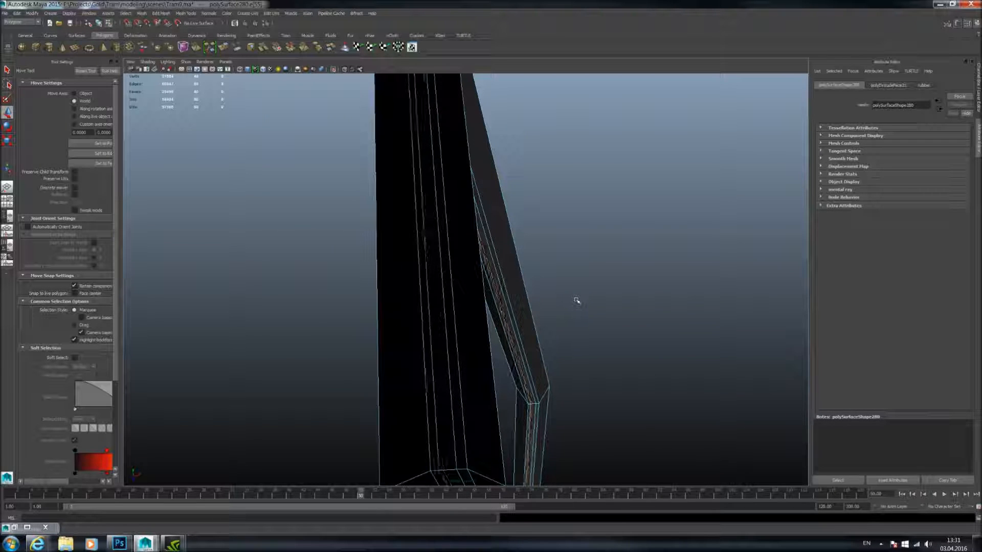
{"action": "double_click", "coordinate": [526, 376]}
{"action": "middle_click_drag", "start_coordinate": [558, 347], "coordinate": [558, 346]}
- Select the narrowed central face loop and inspect the vertices where it turns the strip's corner
{"action": "right_click_drag", "start_coordinate": [524, 362], "coordinate": [524, 390]}
{"action": "left_click", "coordinate": [526, 377]}
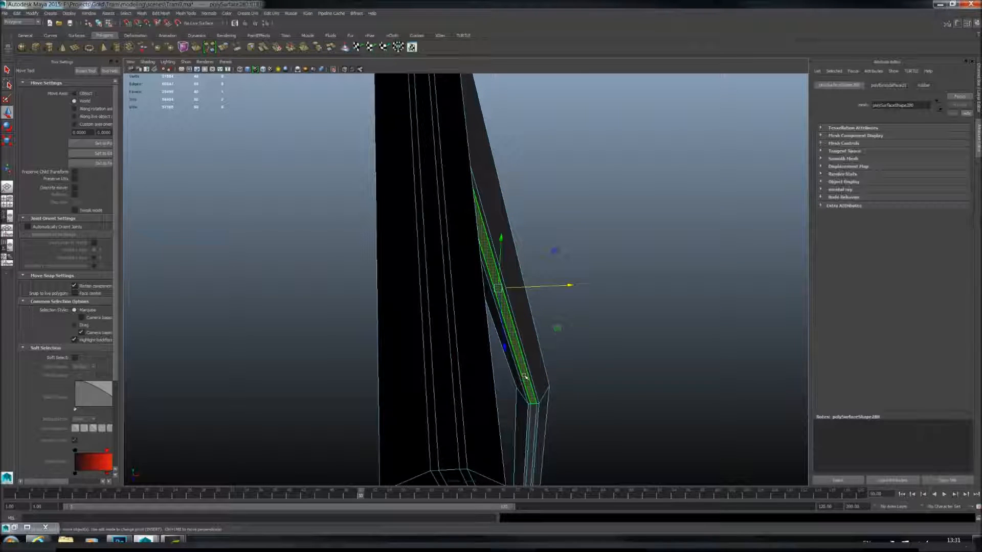
{"action": "double_click", "coordinate": [533, 408]}
{"action": "left_click_drag", "start_coordinate": [525, 305], "coordinate": [351, 263], "text": "alt"}
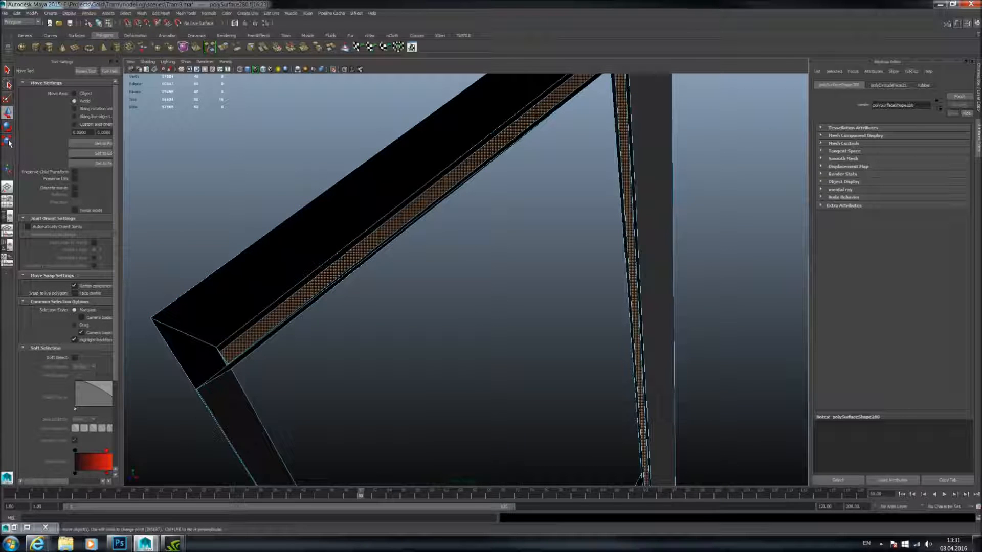
{"action": "left_click_drag", "start_coordinate": [359, 322], "coordinate": [411, 266], "text": "alt"}
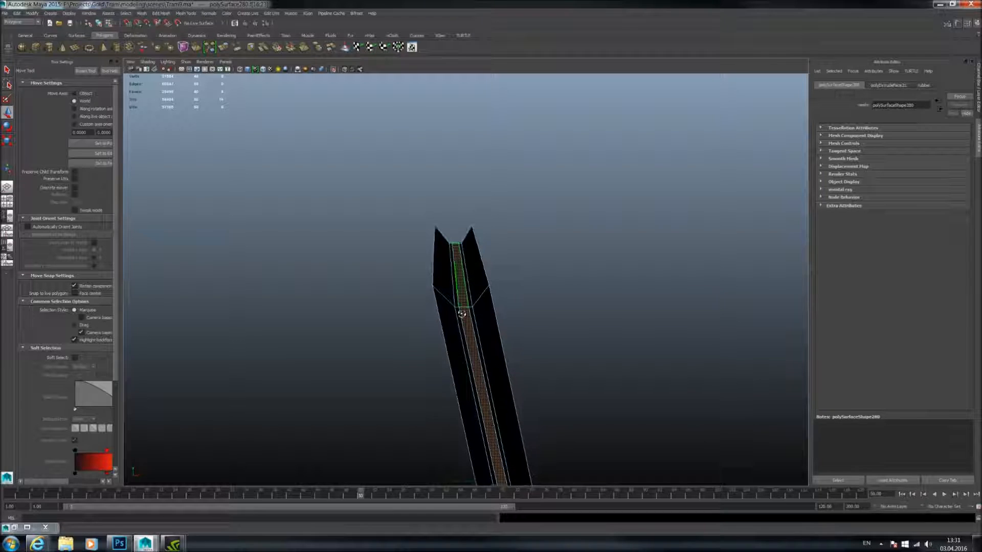
{"action": "right_click", "coordinate": [461, 300]}
{"action": "left_click", "coordinate": [434, 297]}
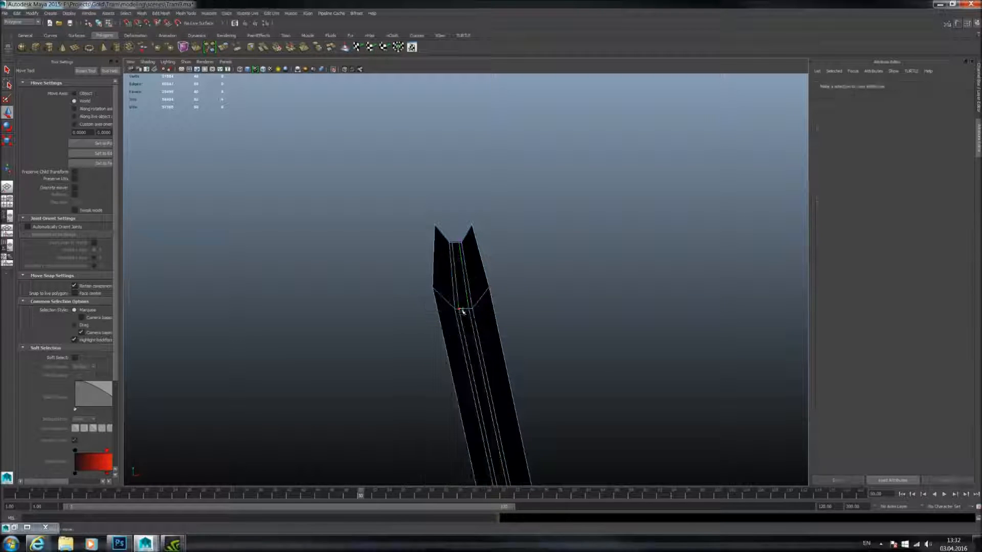
{"action": "left_click", "coordinate": [460, 308]}
{"action": "left_click_drag", "start_coordinate": [497, 305], "coordinate": [495, 324], "text": "alt"}
{"action": "left_click_drag", "start_coordinate": [492, 180], "coordinate": [434, 322], "text": "alt"}
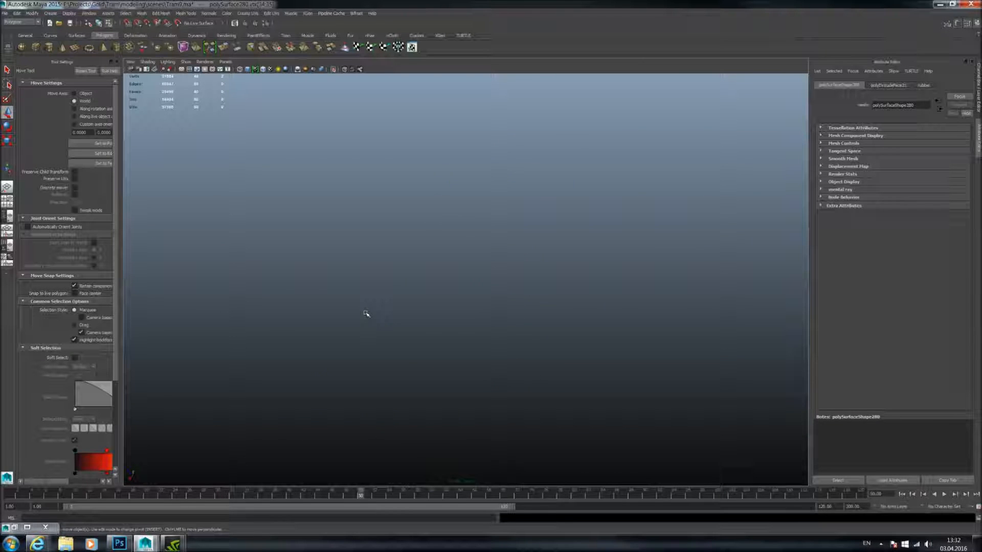
{"action": "left_click_drag", "start_coordinate": [388, 317], "coordinate": [482, 315], "text": "alt"}
- Select the central face loop again and scale it outward to form a raised ridge around the rubber strip
{"action": "right_click_drag", "start_coordinate": [477, 303], "coordinate": [479, 318]}
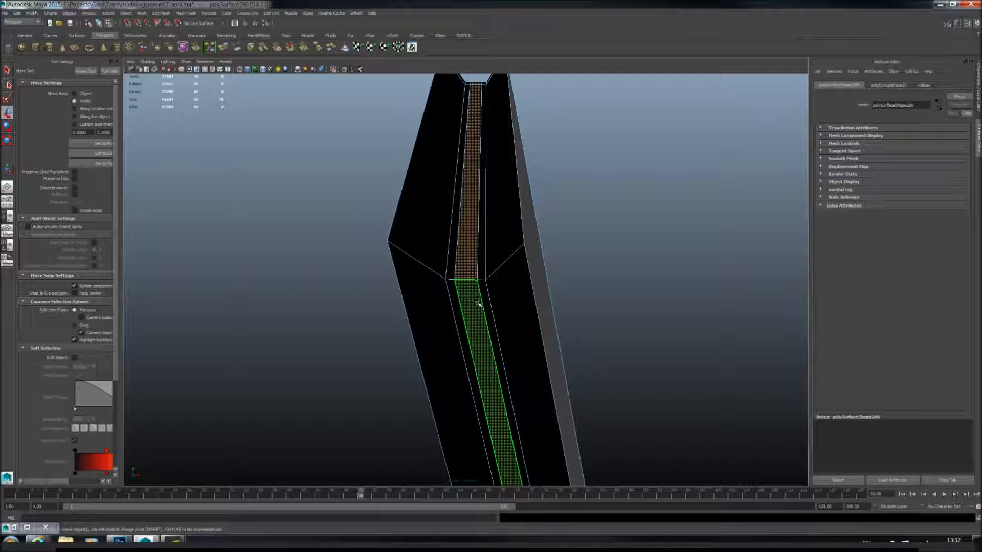
{"action": "left_click", "coordinate": [480, 306]}
{"action": "left_click", "coordinate": [469, 263], "text": "shift"}
{"action": "left_click_drag", "start_coordinate": [469, 264], "coordinate": [501, 281], "text": "alt"}
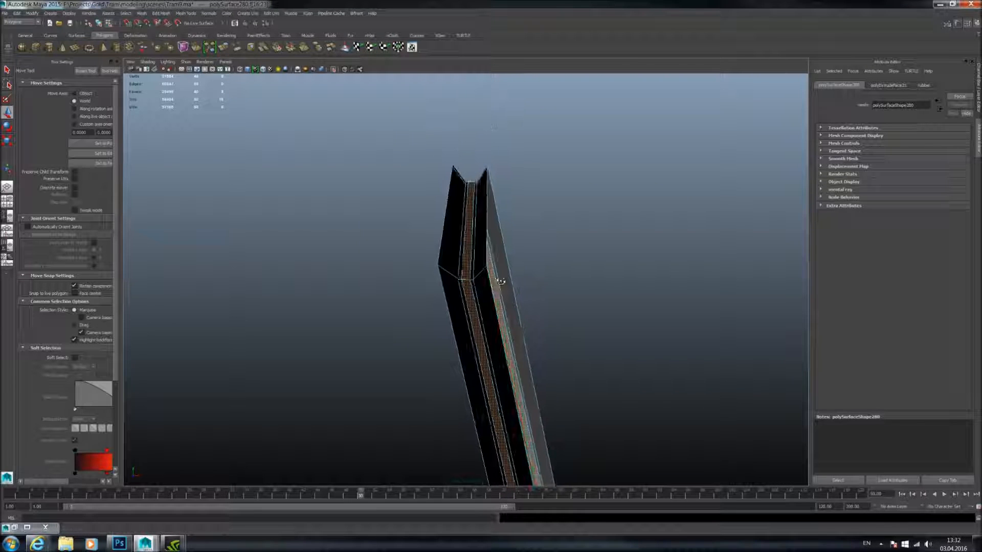
{"action": "left_click", "coordinate": [10, 143]}
{"action": "left_click_drag", "start_coordinate": [506, 335], "coordinate": [544, 403], "text": "alt"}
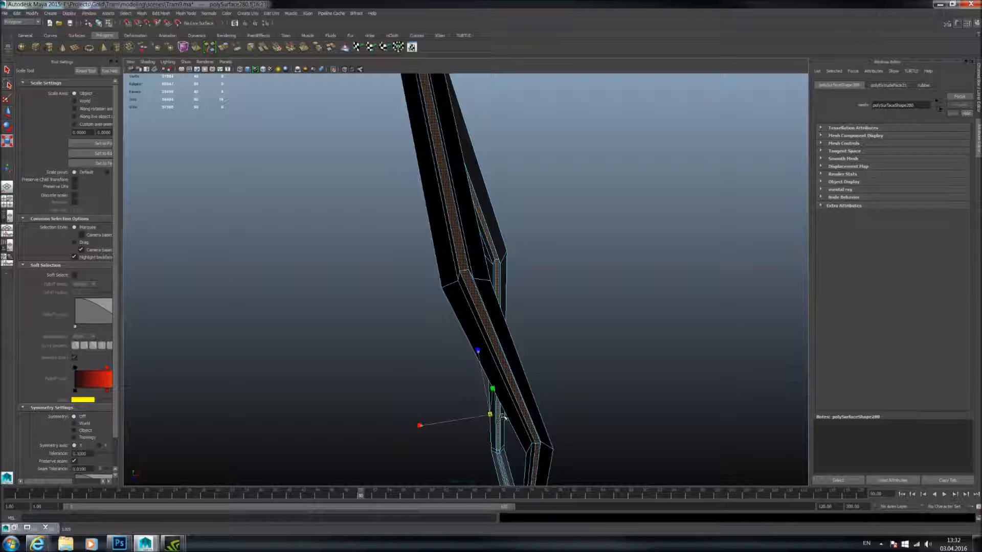
{"action": "left_click_drag", "start_coordinate": [549, 421], "coordinate": [561, 324], "text": "alt"}
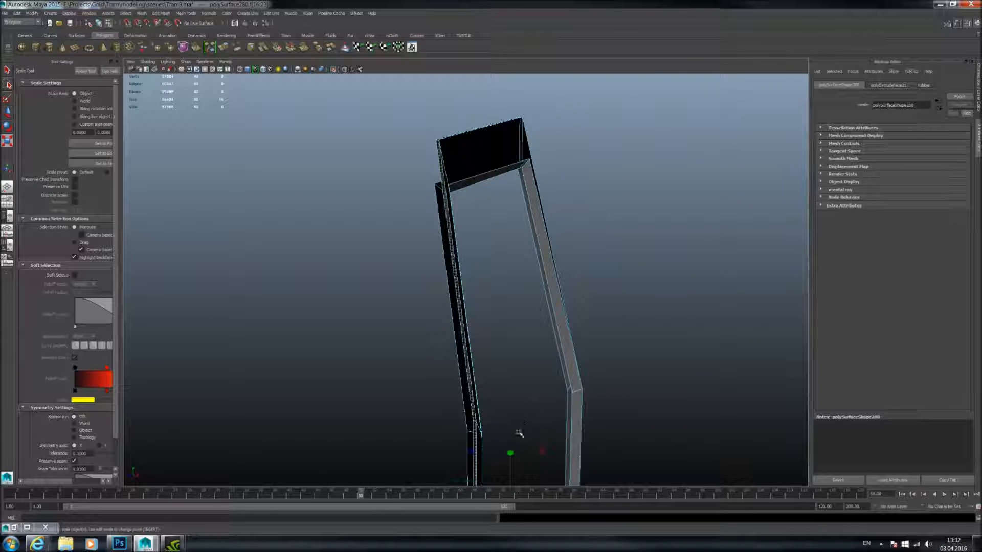
{"action": "left_click_drag", "start_coordinate": [513, 459], "coordinate": [537, 413], "text": "alt"}
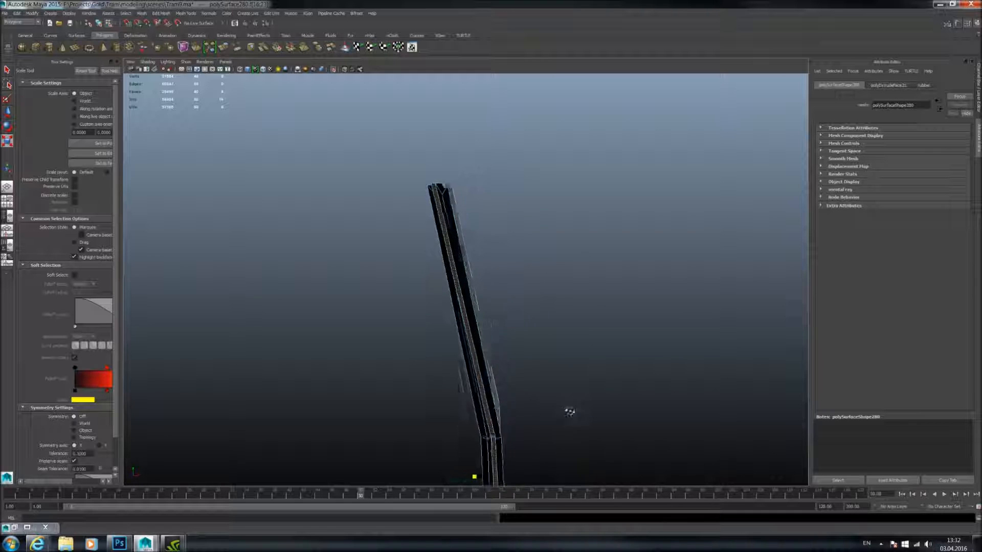
{"action": "left_click_drag", "start_coordinate": [568, 381], "coordinate": [421, 372], "text": "alt"}
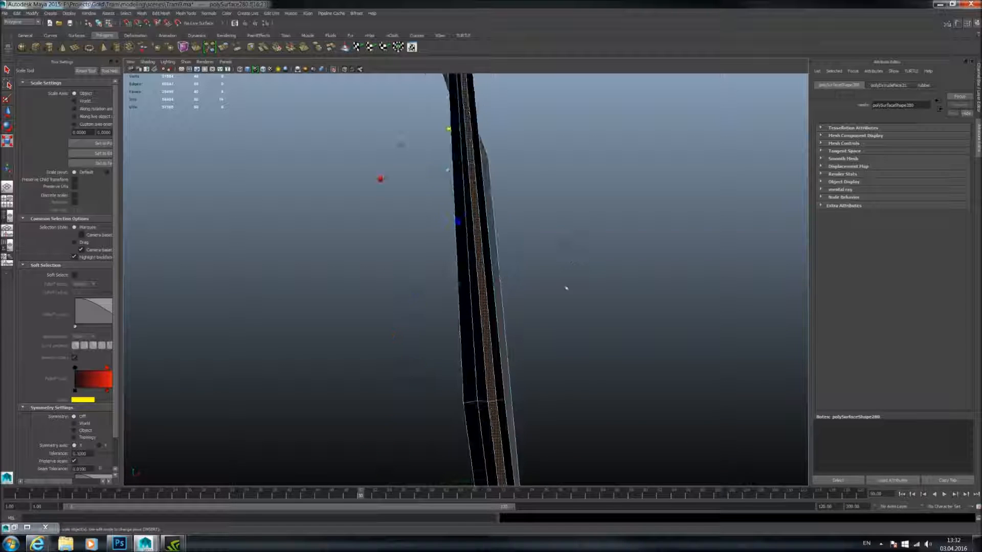
{"action": "left_click_drag", "start_coordinate": [560, 281], "coordinate": [546, 328], "text": "alt"}
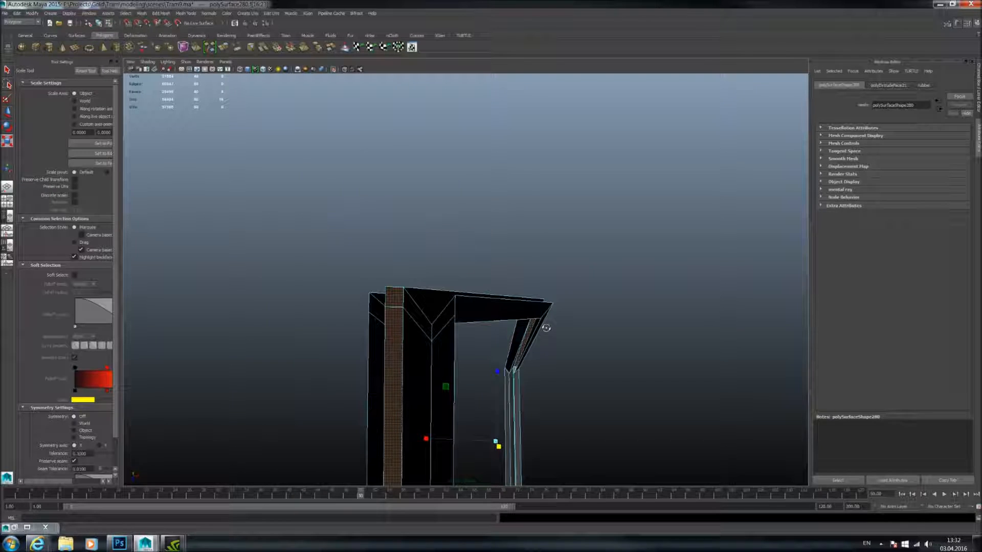
{"action": "left_click_drag", "start_coordinate": [430, 439], "coordinate": [504, 237]}
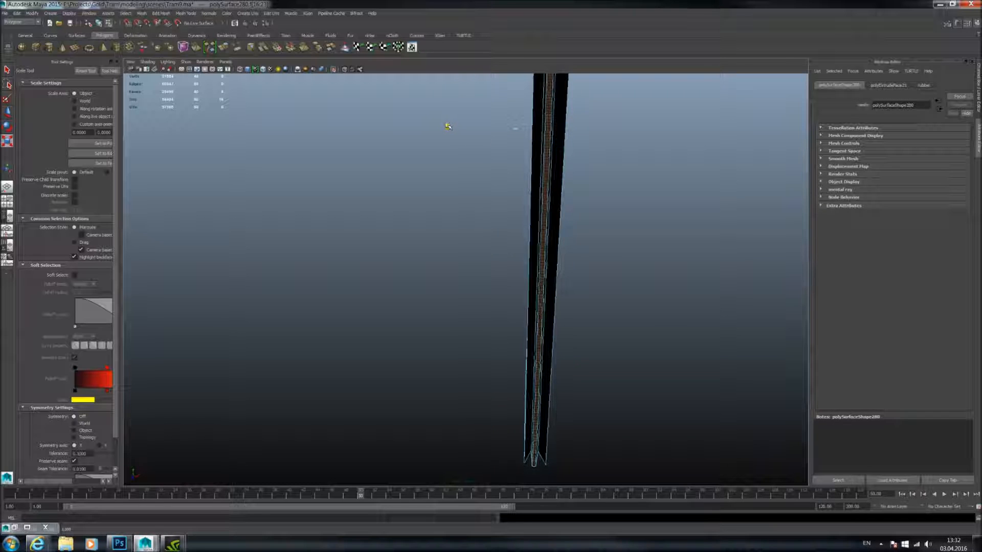
{"action": "left_click_drag", "start_coordinate": [501, 151], "coordinate": [435, 204], "text": "alt"}
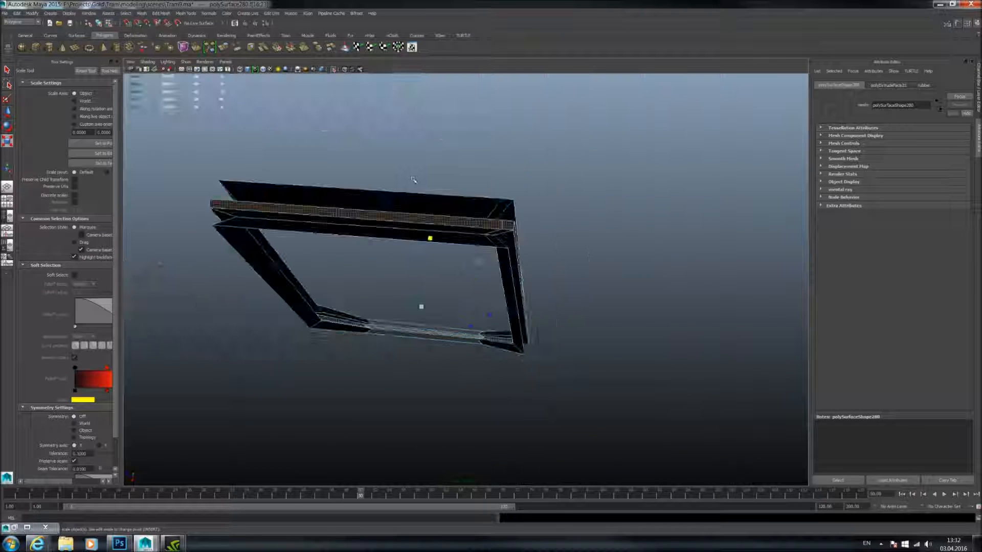
- Preview the rubber strip smoothed to check the ridge and corners, and return it to the unsmoothed display
{"action": "right_click_drag", "start_coordinate": [462, 208], "coordinate": [471, 199]}
{"action": "left_click", "coordinate": [452, 210]}
{"action": "key", "text": "3"}
{"action": "left_click", "coordinate": [575, 226]}
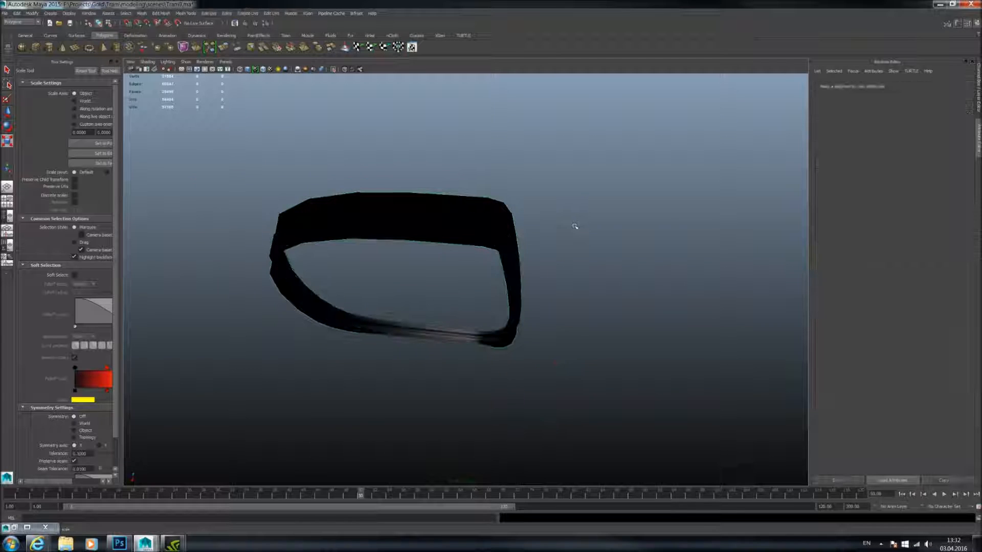
{"action": "left_click_drag", "start_coordinate": [480, 246], "coordinate": [511, 331], "text": "alt"}
{"action": "left_click", "coordinate": [527, 241]}
{"action": "key", "text": "1"}
- Extrude one side's border edge loop twice, moving it inward first by a small amount and again toward the central ridge
{"action": "scroll", "coordinate": [490, 303], "scroll_direction": "up", "scroll_amount": 3}
{"action": "right_click_drag", "start_coordinate": [477, 284], "coordinate": [480, 266]}
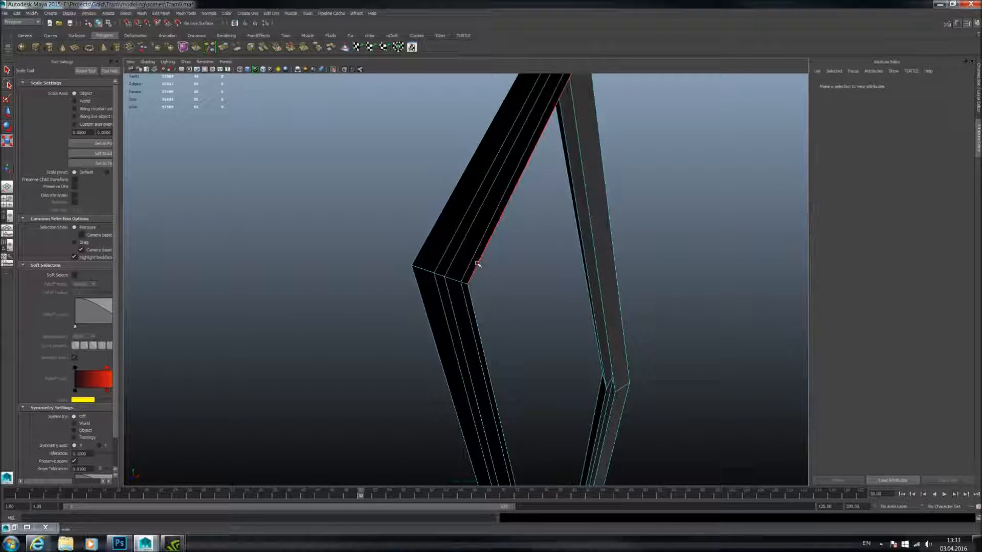
{"action": "left_click", "coordinate": [479, 267]}
{"action": "left_click_drag", "start_coordinate": [479, 267], "coordinate": [444, 231], "text": "alt"}
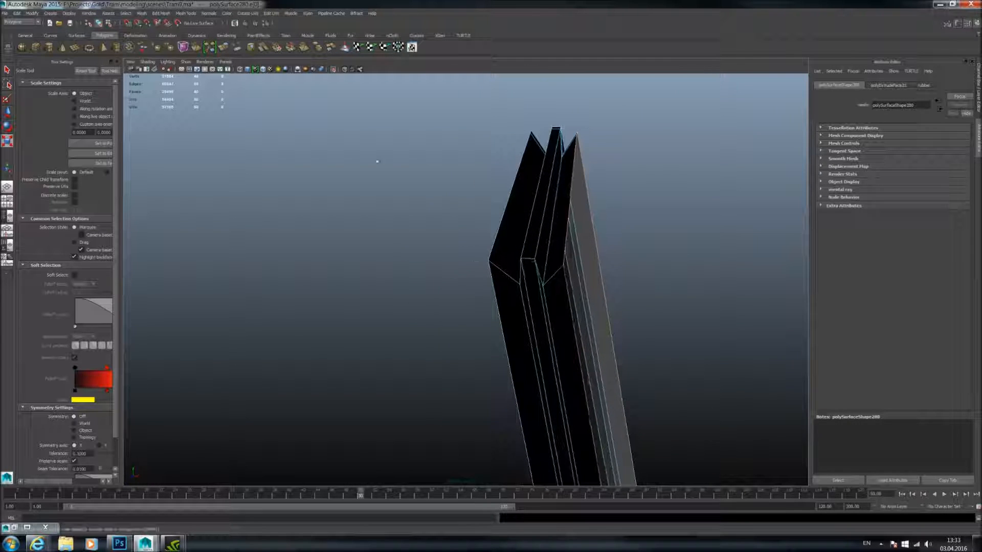
{"action": "key", "text": "t"}
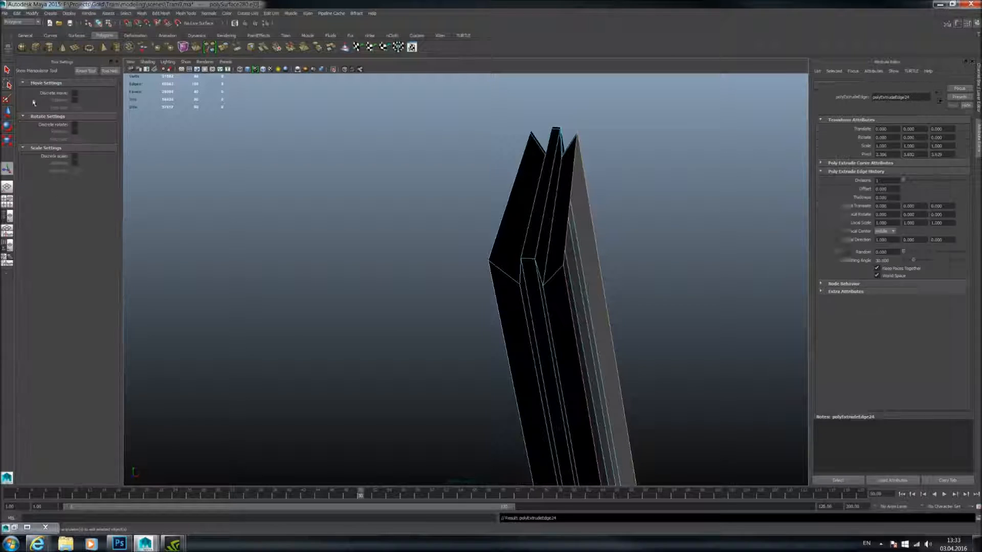
{"action": "left_click", "coordinate": [7, 113]}
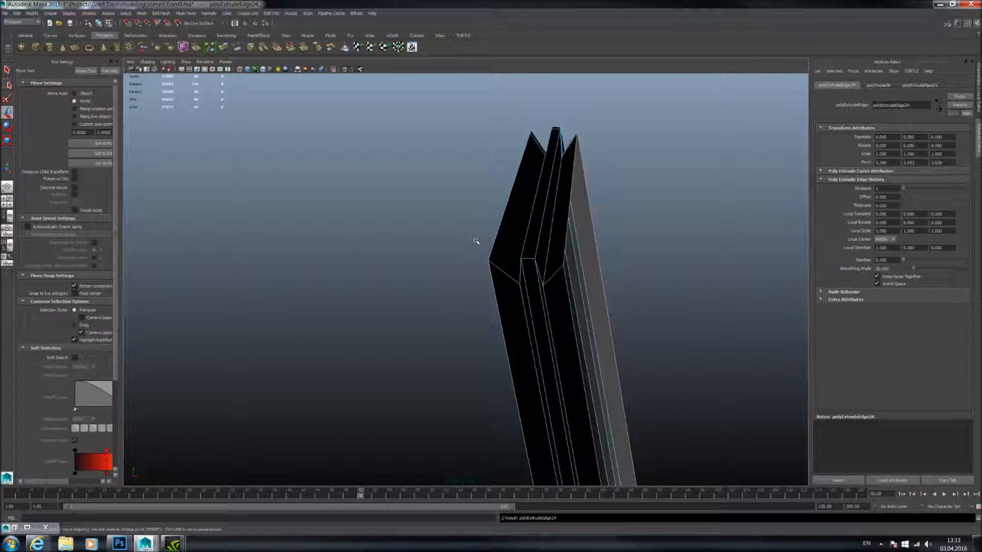
{"action": "middle_click_drag", "start_coordinate": [479, 242], "coordinate": [464, 240]}
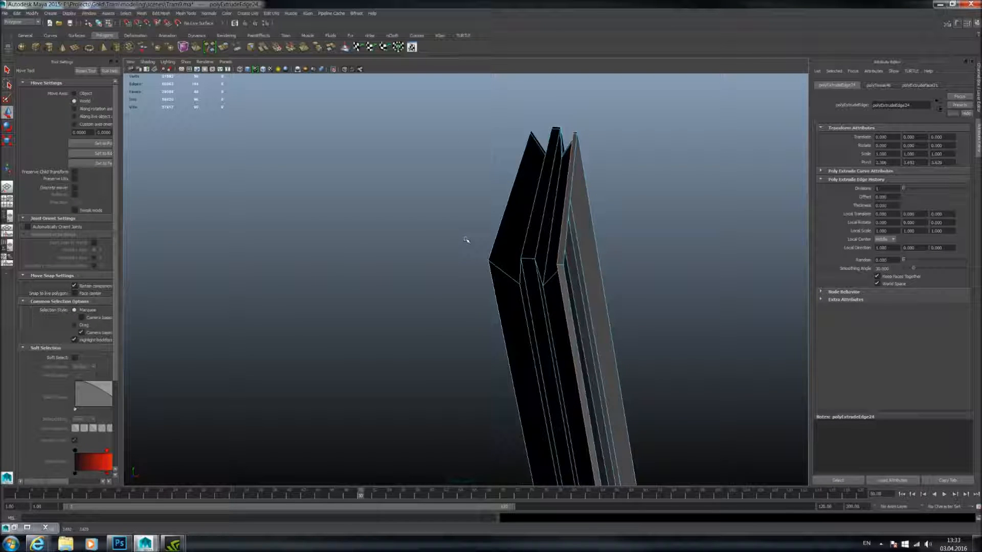
{"action": "left_click", "coordinate": [224, 48]}
{"action": "left_click", "coordinate": [8, 112]}
{"action": "middle_click_drag", "start_coordinate": [415, 234], "coordinate": [401, 233]}
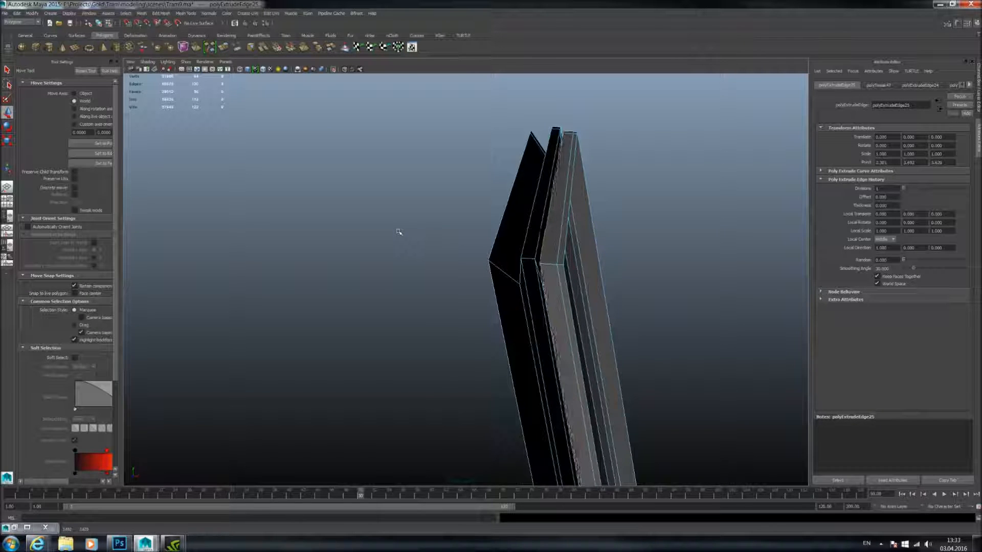
- Extrude the opposite border edge loop twice and move it inward toward the ridge in the same way
{"action": "left_click_drag", "start_coordinate": [474, 255], "coordinate": [549, 263], "text": "alt"}
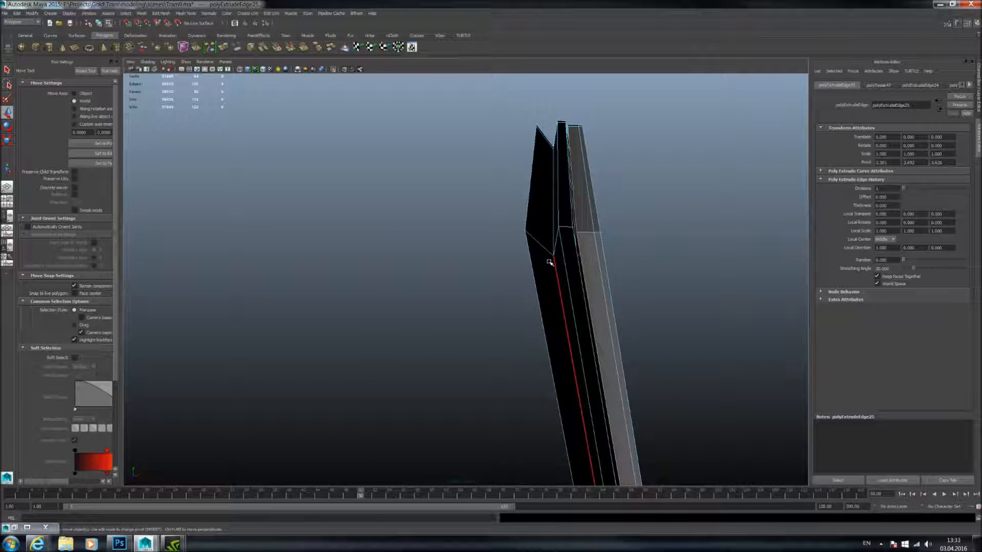
{"action": "left_click", "coordinate": [530, 220]}
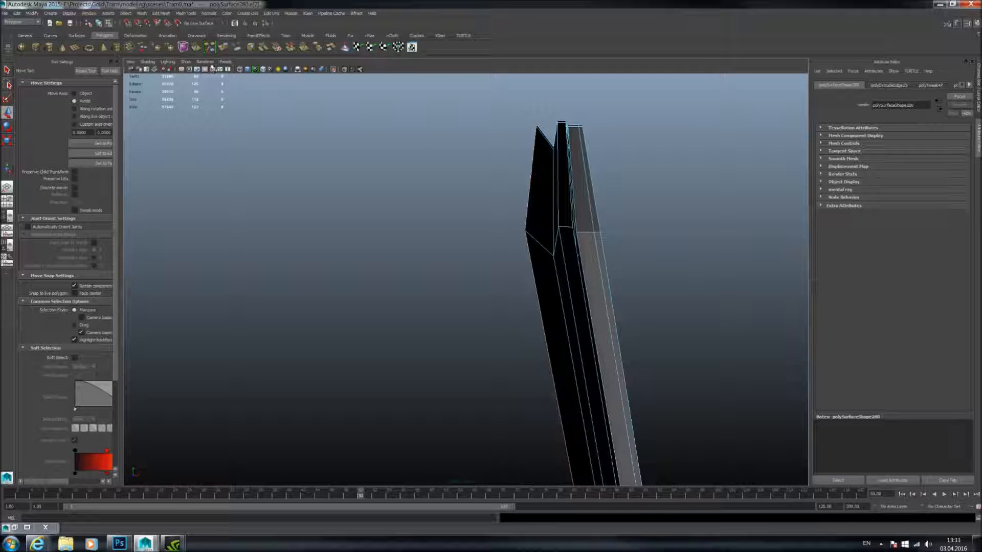
{"action": "left_click", "coordinate": [8, 112]}
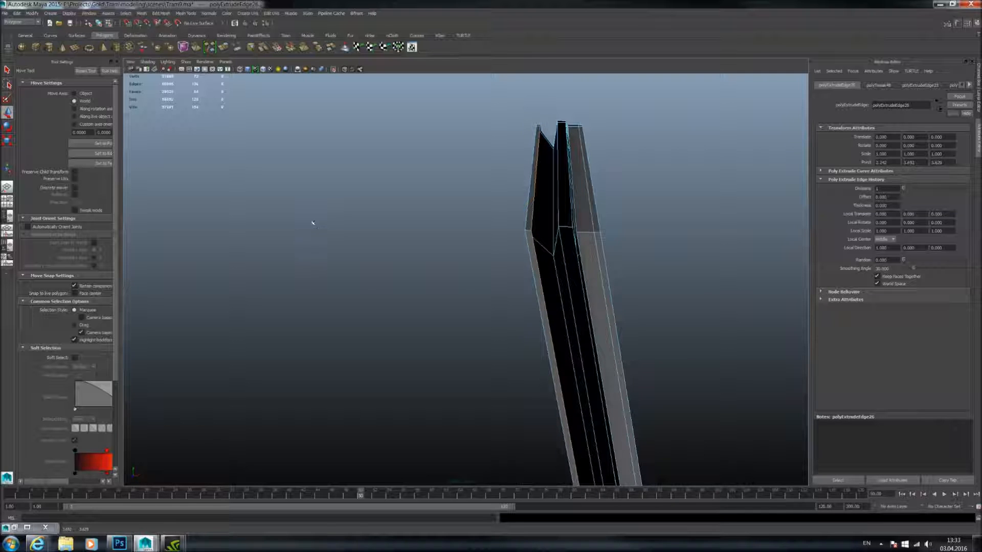
{"action": "left_click", "coordinate": [8, 112]}
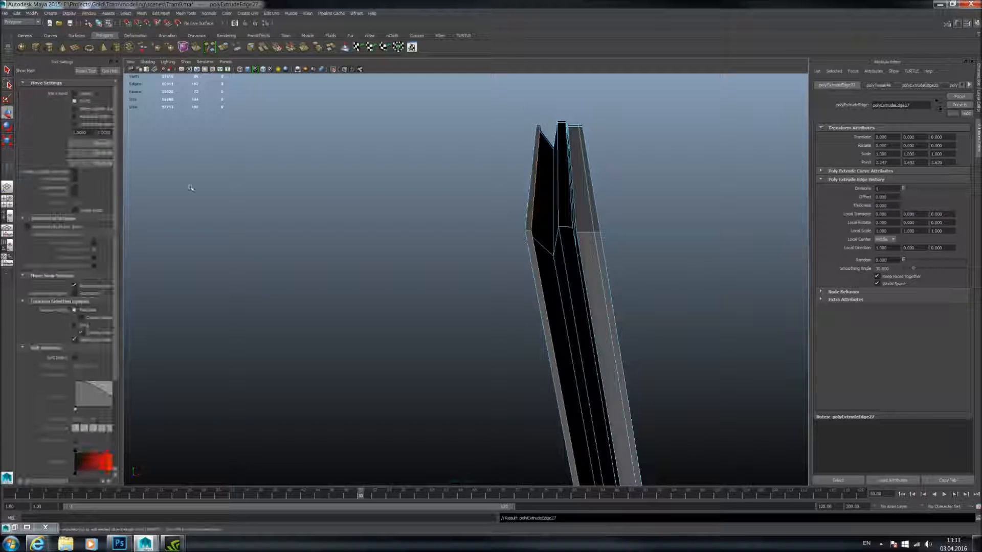
{"action": "middle_click_drag", "start_coordinate": [248, 189], "coordinate": [285, 194]}
{"action": "left_click_drag", "start_coordinate": [283, 193], "coordinate": [219, 159], "text": "alt"}
{"action": "middle_click_drag", "start_coordinate": [219, 160], "coordinate": [382, 169], "text": "alt"}
{"action": "right_click_drag", "start_coordinate": [381, 169], "coordinate": [395, 156]}
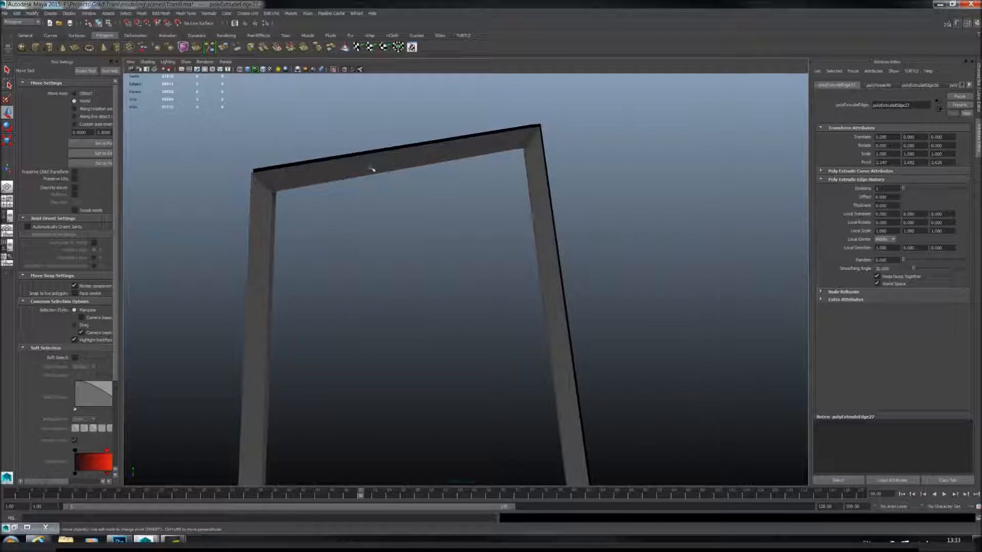
- Insert a supporting edge loop along the rubber strip and bring the rest of the tram back into view
{"action": "left_click", "coordinate": [373, 170]}
{"action": "key", "text": "3"}
{"action": "left_click_drag", "start_coordinate": [390, 191], "coordinate": [436, 282], "text": "alt"}
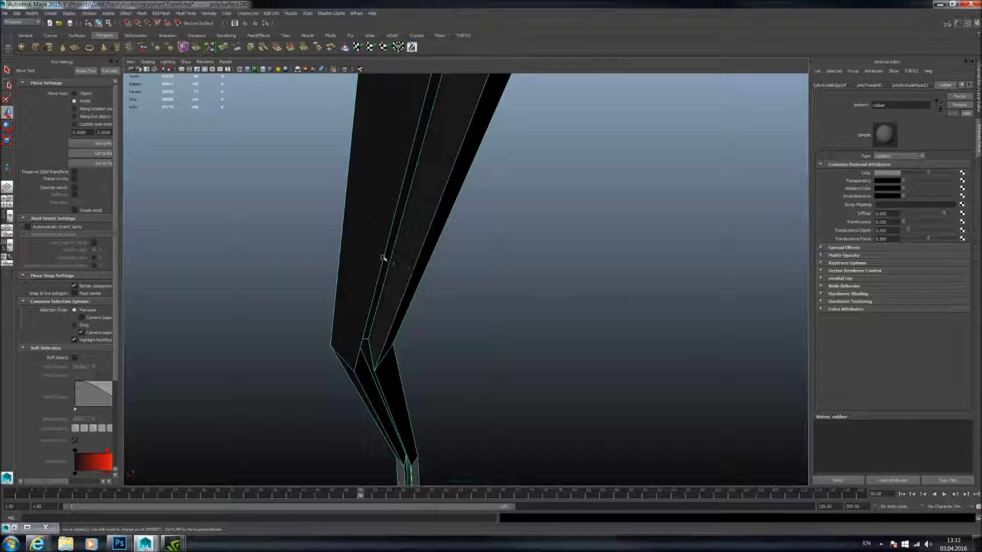
{"action": "left_click", "coordinate": [186, 14]}
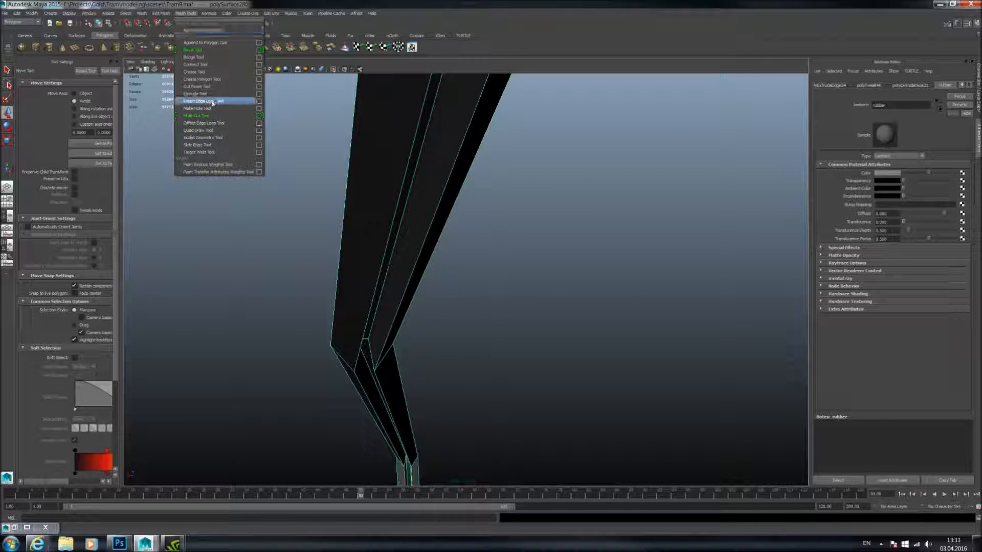
{"action": "left_click", "coordinate": [204, 101]}
{"action": "left_click", "coordinate": [353, 370]}
{"action": "left_click_drag", "start_coordinate": [391, 373], "coordinate": [544, 350], "text": "alt"}
{"action": "left_click", "coordinate": [335, 70]}
- Examine how the rubber strip sits around the door window in smoothed display
{"action": "left_click_drag", "start_coordinate": [450, 256], "coordinate": [489, 338], "text": "alt"}
{"action": "middle_click_drag", "start_coordinate": [489, 337], "coordinate": [491, 251], "text": "alt"}
{"action": "left_click_drag", "start_coordinate": [469, 308], "coordinate": [454, 287], "text": "alt"}
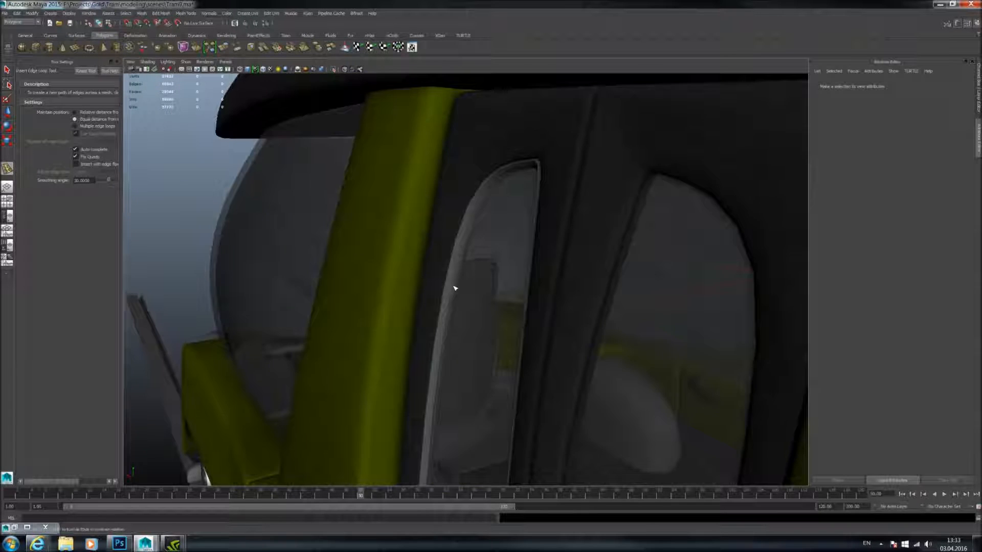
{"action": "scroll", "coordinate": [458, 287], "scroll_direction": "up", "scroll_amount": 3}
{"action": "left_click", "coordinate": [8, 112]}
{"action": "scroll", "coordinate": [517, 285], "scroll_direction": "up", "scroll_amount": 10}
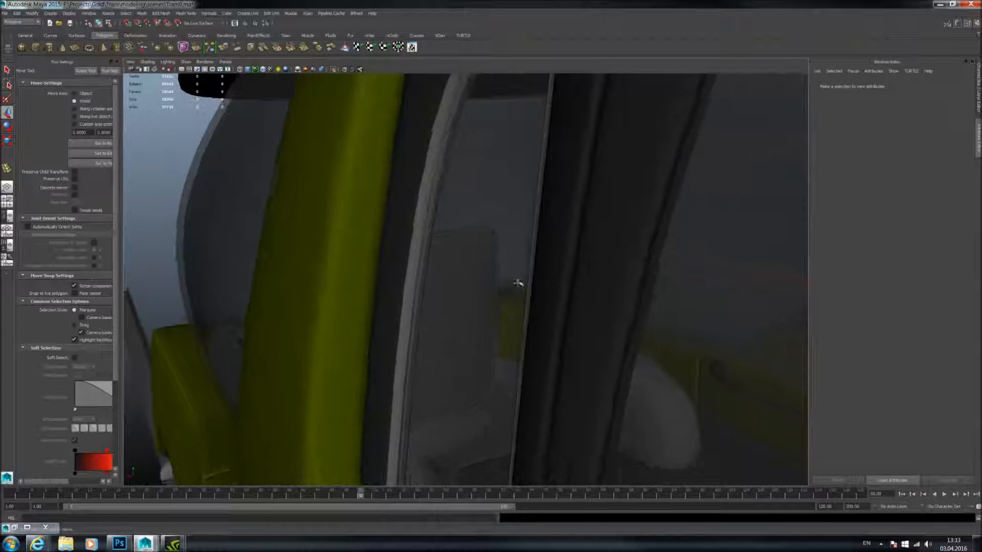
{"action": "scroll", "coordinate": [499, 297], "scroll_direction": "up", "scroll_amount": 5}
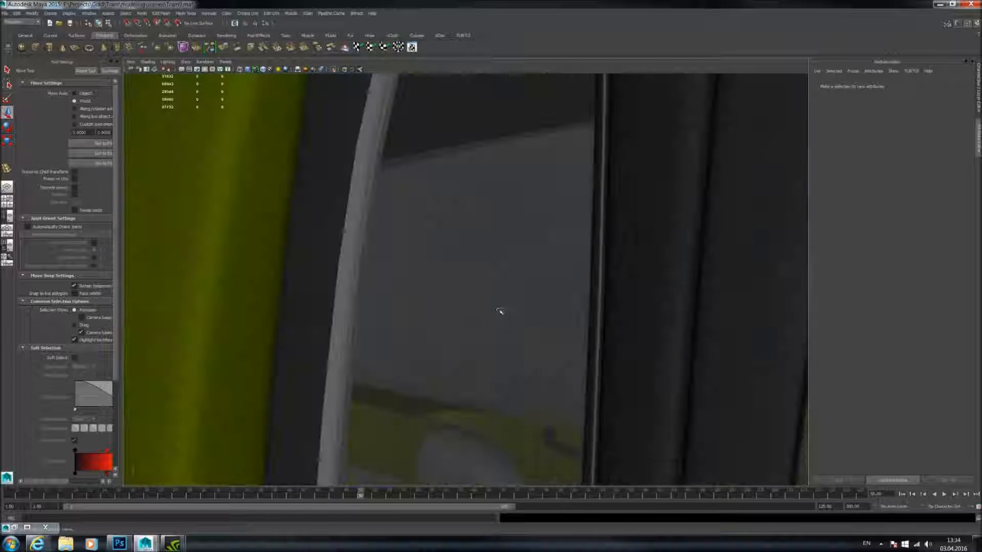
{"action": "left_click", "coordinate": [337, 297]}
{"action": "left_click_drag", "start_coordinate": [338, 297], "coordinate": [693, 396], "text": "alt"}
{"action": "left_click", "coordinate": [751, 373]}
{"action": "left_click_drag", "start_coordinate": [752, 373], "coordinate": [532, 307], "text": "alt"}
{"action": "left_click", "coordinate": [522, 340]}
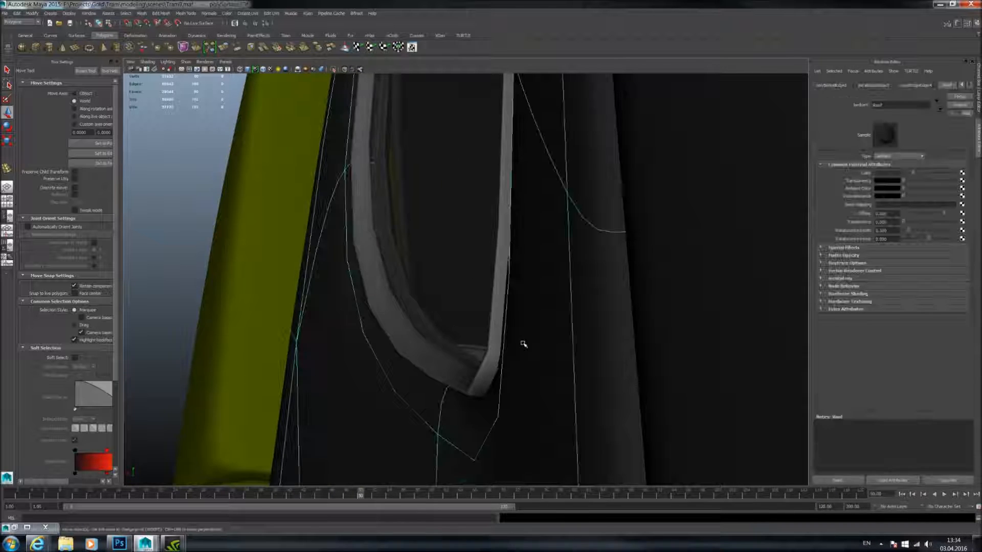
{"action": "key", "text": "3"}
- Compare the rubber strip and door panel in unsmoothed and smoothed display at the window's lower corner
{"action": "left_click", "coordinate": [486, 365]}
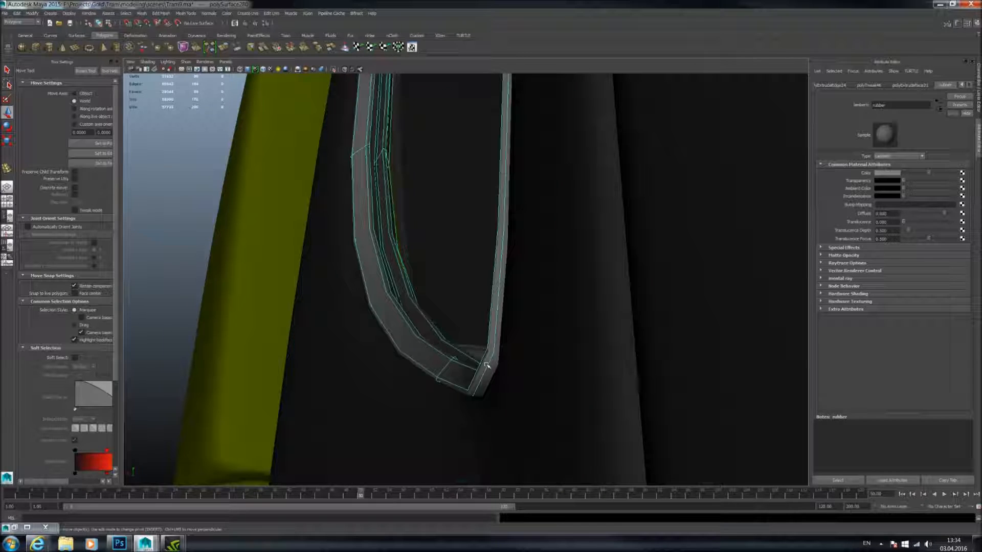
{"action": "key", "text": "1"}
{"action": "left_click", "coordinate": [507, 454]}
{"action": "key", "text": "1"}
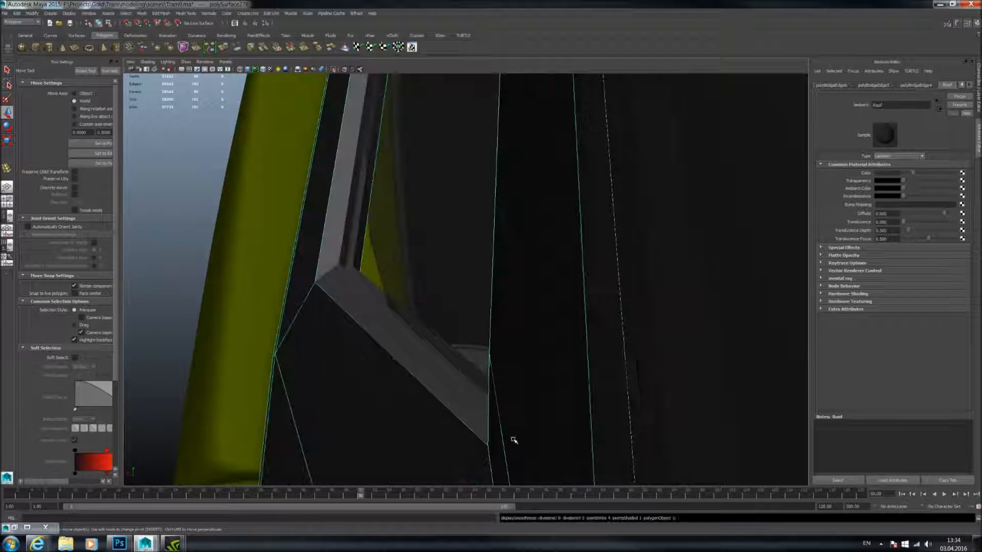
{"action": "key", "text": "3"}
{"action": "left_click", "coordinate": [448, 379]}
{"action": "key", "text": "3"}
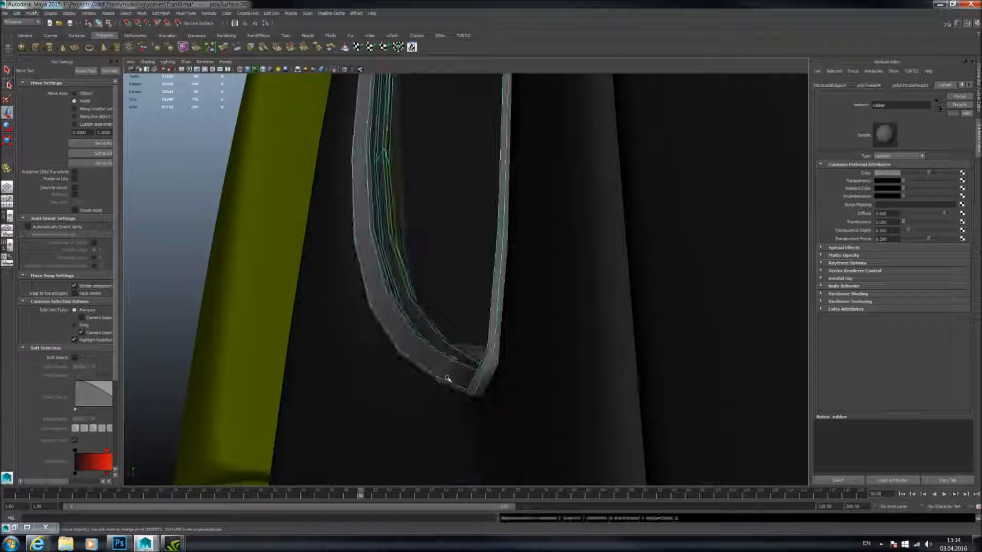
- Insert an edge loop on the door panel beside the window opening to tighten its fit against the rubber strip
{"action": "left_click_drag", "start_coordinate": [486, 380], "coordinate": [519, 339], "text": "alt"}
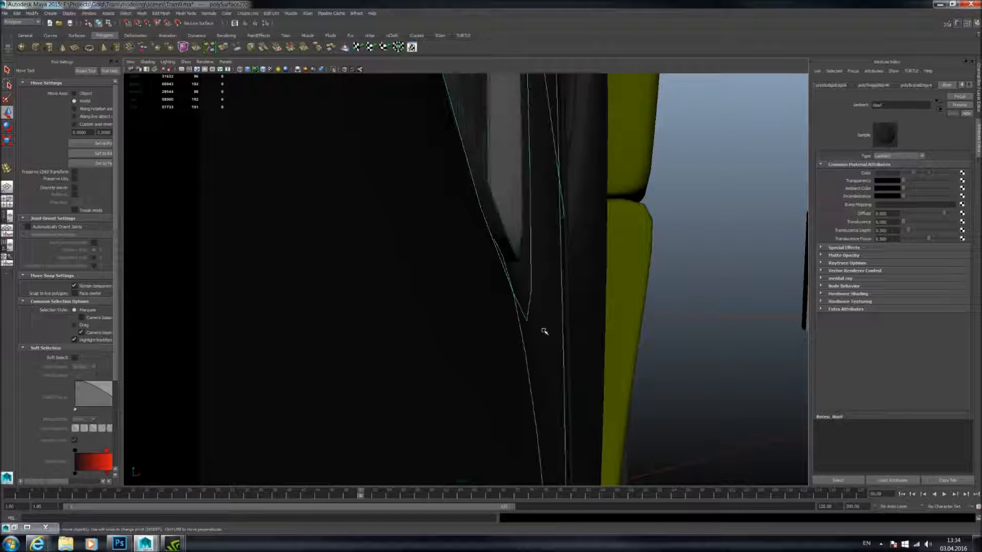
{"action": "left_click_drag", "start_coordinate": [559, 305], "coordinate": [459, 327], "text": "alt"}
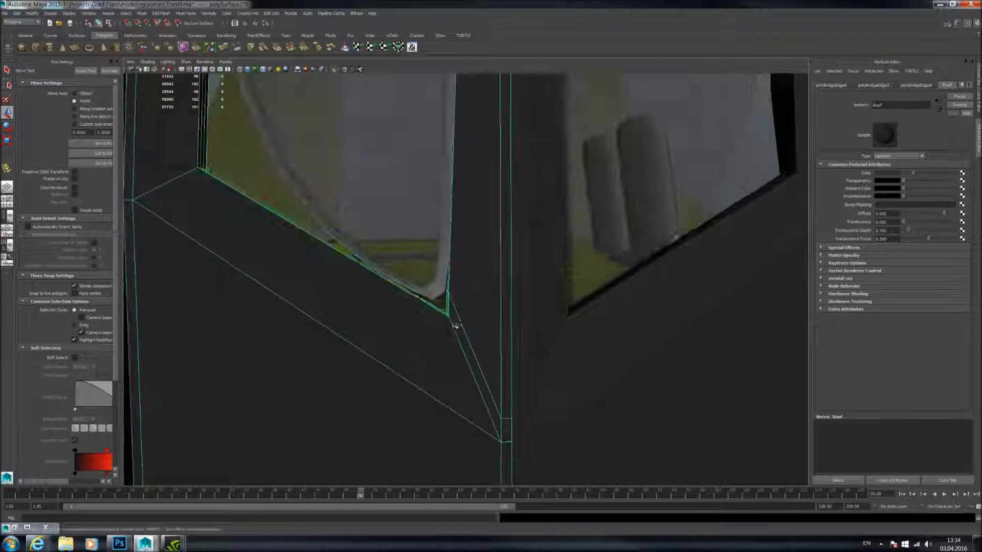
{"action": "left_click", "coordinate": [7, 169]}
{"action": "left_click_drag", "start_coordinate": [287, 266], "coordinate": [533, 293], "text": "alt"}
{"action": "middle_click_drag", "start_coordinate": [486, 296], "coordinate": [489, 438], "text": "alt"}
{"action": "scroll", "coordinate": [489, 368], "scroll_direction": "down", "scroll_amount": 5}
{"action": "mouse_move", "coordinate": [456, 307]}
{"action": "left_mouse_down", "text": "alt"}
{"action": "mouse_move", "coordinate": [401, 304]}
{"action": "mouse_move", "coordinate": [451, 302]}
{"action": "mouse_move", "coordinate": [487, 267]}
{"action": "mouse_move", "coordinate": [460, 246]}
{"action": "mouse_move", "coordinate": [465, 228]}
{"action": "mouse_move", "coordinate": [465, 296]}
{"action": "left_mouse_up", "text": "alt"}
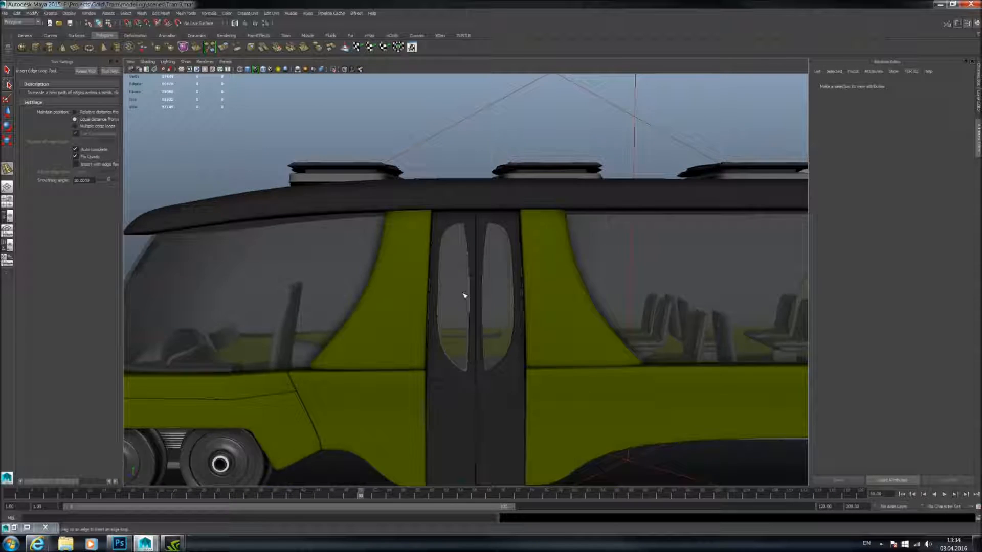
{"action": "scroll", "coordinate": [465, 296], "scroll_direction": "up", "scroll_amount": 2}
{"action": "scroll", "coordinate": [285, 300], "scroll_direction": "up", "scroll_amount": 2}
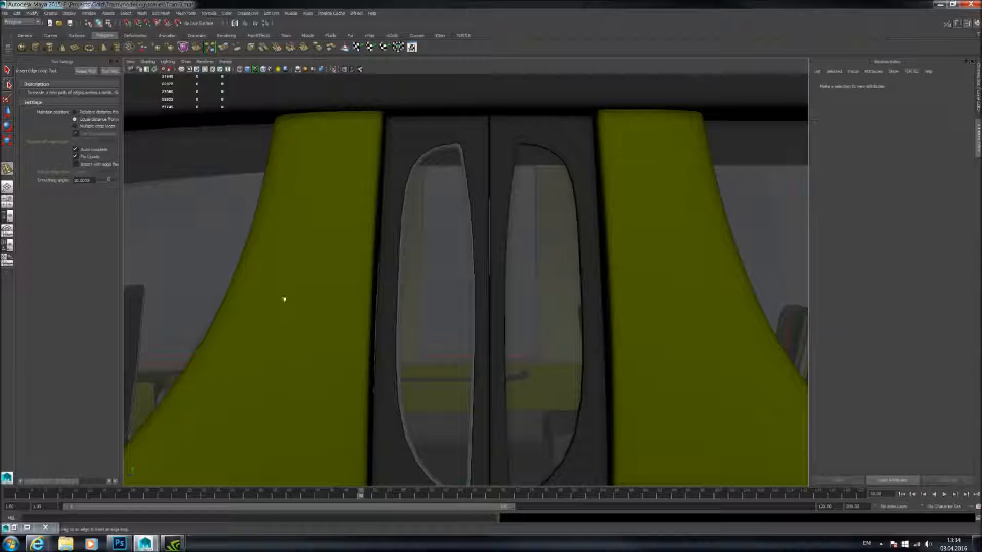
- Check the door panel's lower window corner in unsmoothed display and again in smoothed display
{"action": "left_click", "coordinate": [383, 307]}
{"action": "key", "text": "1"}
{"action": "middle_click_drag", "start_coordinate": [442, 335], "coordinate": [433, 256], "text": "alt"}
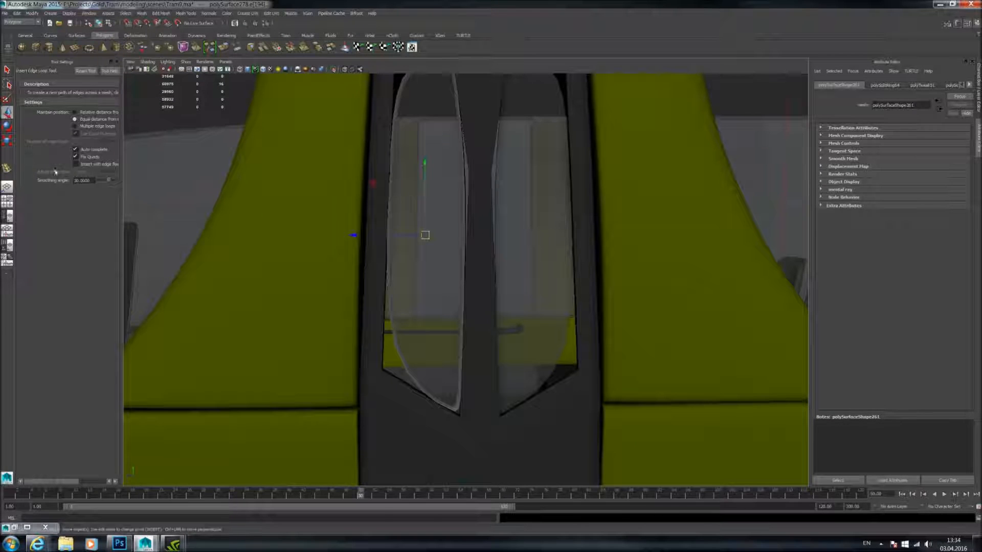
{"action": "key", "text": "w"}
{"action": "left_click", "coordinate": [409, 417]}
{"action": "mouse_move", "coordinate": [475, 324]}
{"action": "middle_mouse_down", "text": "alt"}
{"action": "mouse_move", "coordinate": [482, 394]}
{"action": "mouse_move", "coordinate": [475, 342]}
{"action": "middle_mouse_up", "text": "alt"}
{"action": "middle_click_drag", "start_coordinate": [499, 401], "coordinate": [483, 344], "text": "alt"}
{"action": "scroll", "coordinate": [484, 344], "scroll_direction": "up", "scroll_amount": 4}
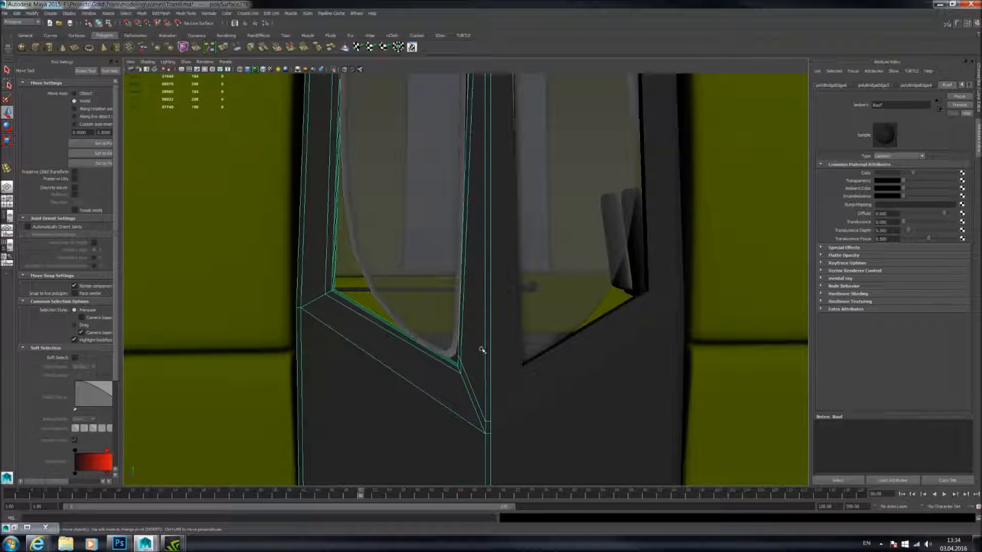
{"action": "middle_click_drag", "start_coordinate": [469, 361], "coordinate": [471, 325], "text": "alt"}
{"action": "key", "text": "3"}
{"action": "scroll", "coordinate": [469, 356], "scroll_direction": "down", "scroll_amount": 4}
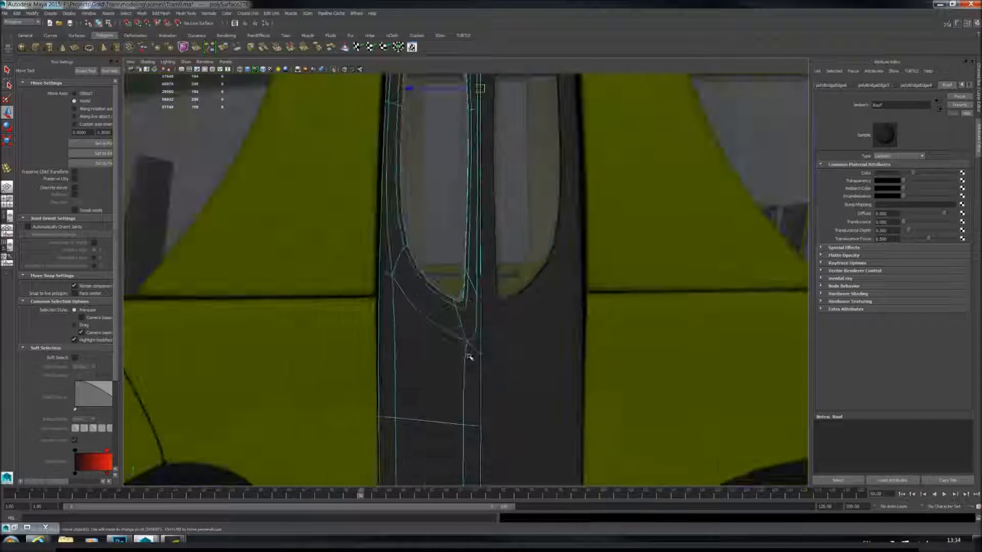
- Select the rubber strip and create a mirrored duplicate around the window of the other door leaf
{"action": "scroll", "coordinate": [587, 406], "scroll_direction": "down", "scroll_amount": 4}
{"action": "left_click", "coordinate": [565, 408]}
{"action": "scroll", "coordinate": [536, 408], "scroll_direction": "up", "scroll_amount": 6}
{"action": "scroll", "coordinate": [512, 370], "scroll_direction": "up", "scroll_amount": 3}
{"action": "left_click", "coordinate": [447, 350]}
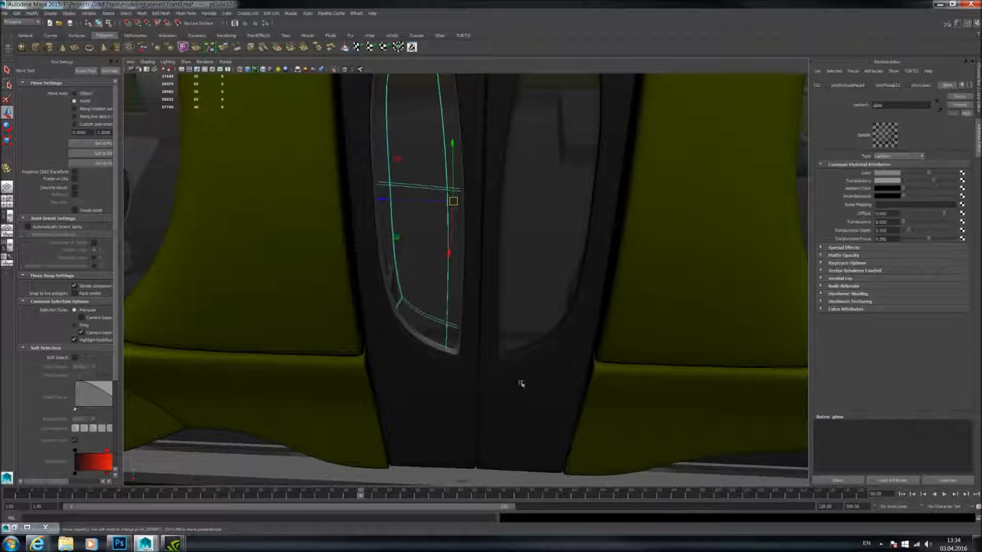
{"action": "left_click", "coordinate": [439, 349]}
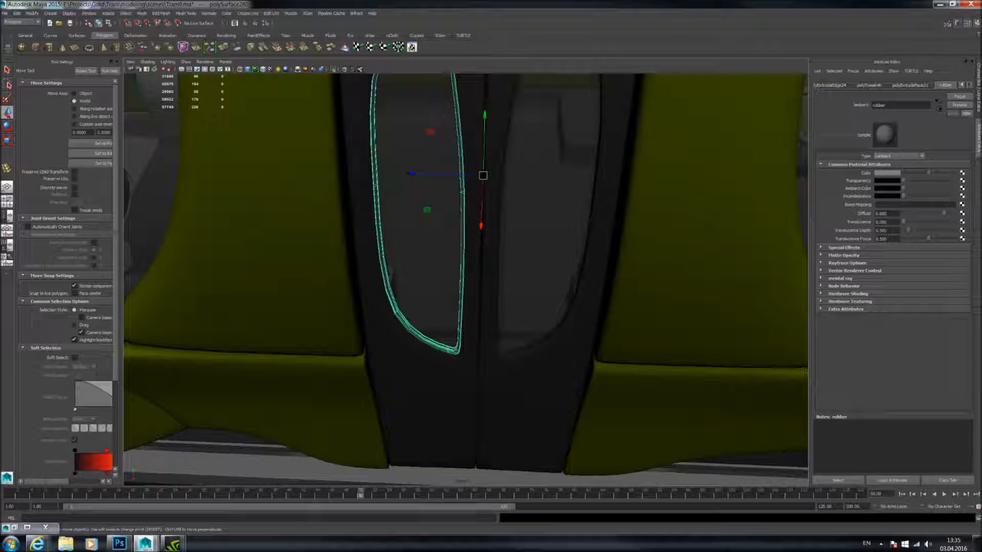
{"action": "key", "text": "ctrl+shift+d"}
{"action": "right_click_drag", "start_coordinate": [747, 365], "coordinate": [604, 461], "text": "alt"}
{"action": "left_click", "coordinate": [608, 465]}
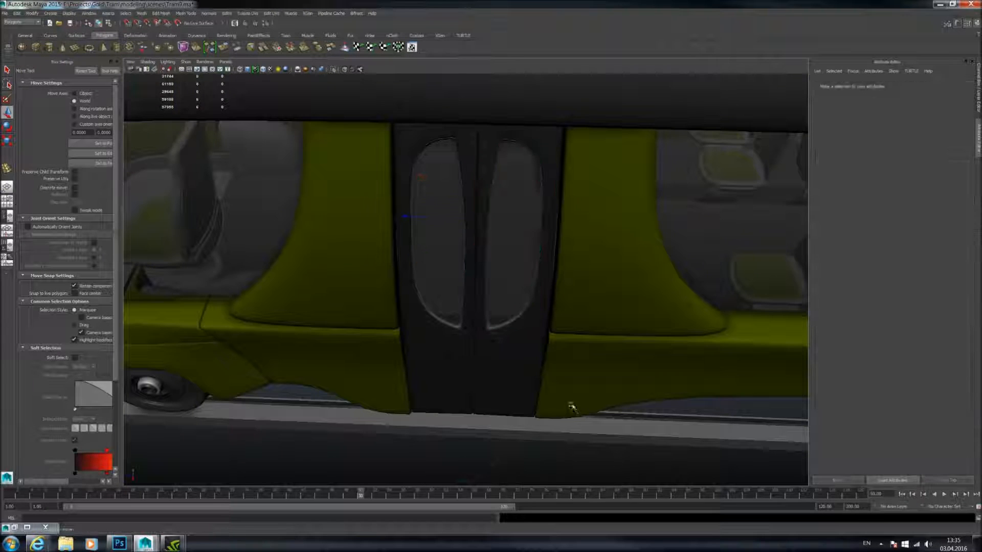
- Examine both door windows and their rubber strips in the context of the whole tram
{"action": "left_click_drag", "start_coordinate": [570, 405], "coordinate": [535, 367], "text": "alt"}
{"action": "right_click_drag", "start_coordinate": [536, 367], "coordinate": [383, 394], "text": "alt"}
{"action": "left_click_drag", "start_coordinate": [460, 388], "coordinate": [591, 380], "text": "alt"}
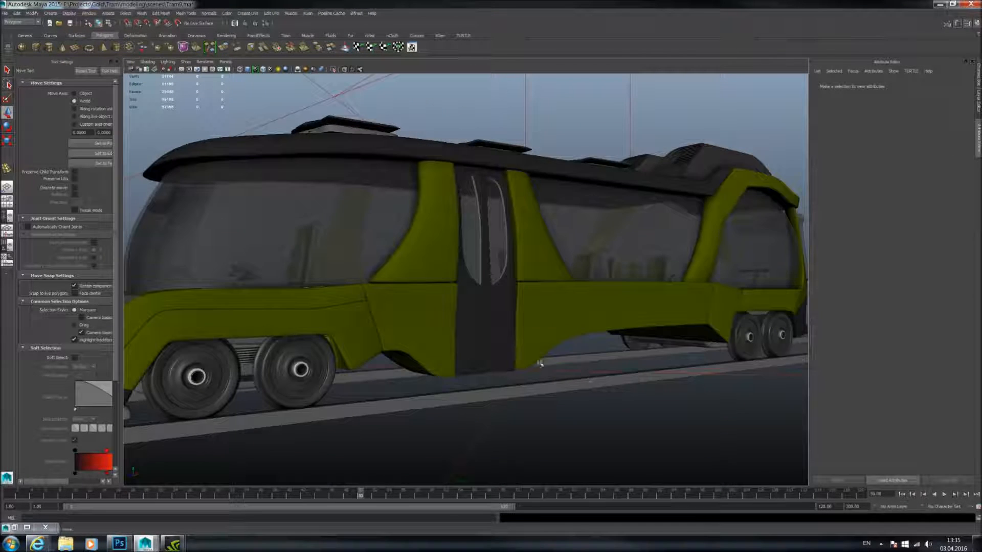
{"action": "left_click_drag", "start_coordinate": [545, 343], "coordinate": [510, 342], "text": "alt"}
{"action": "middle_click_drag", "start_coordinate": [511, 342], "coordinate": [505, 315], "text": "alt"}
{"action": "right_click_drag", "start_coordinate": [460, 327], "coordinate": [507, 310], "text": "alt"}
{"action": "left_click_drag", "start_coordinate": [497, 310], "coordinate": [451, 320], "text": "alt"}
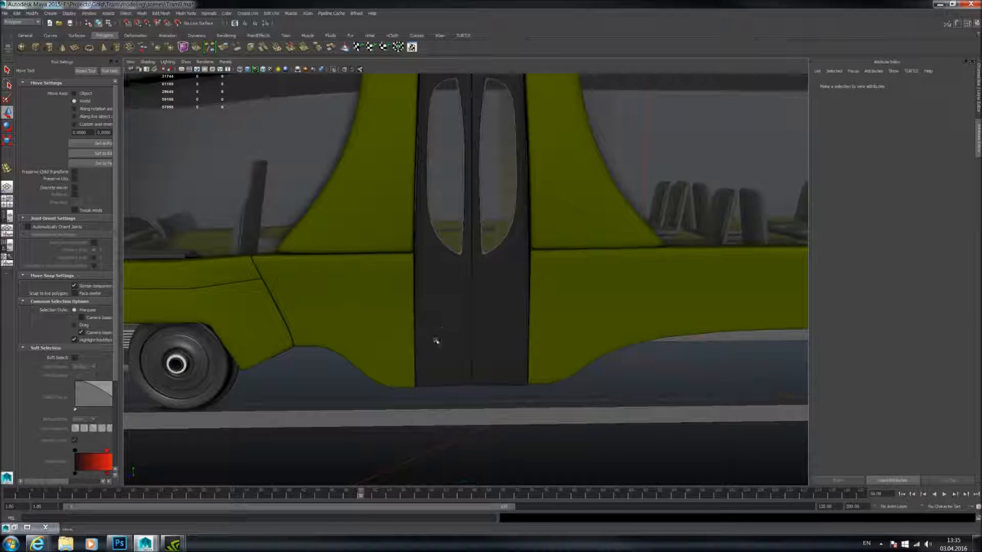
- Extrude the two faces of the door panel's lower section and scale them inward to leave an even border
{"action": "left_click", "coordinate": [436, 324]}
{"action": "scroll", "coordinate": [437, 321], "scroll_direction": "up", "scroll_amount": 2}
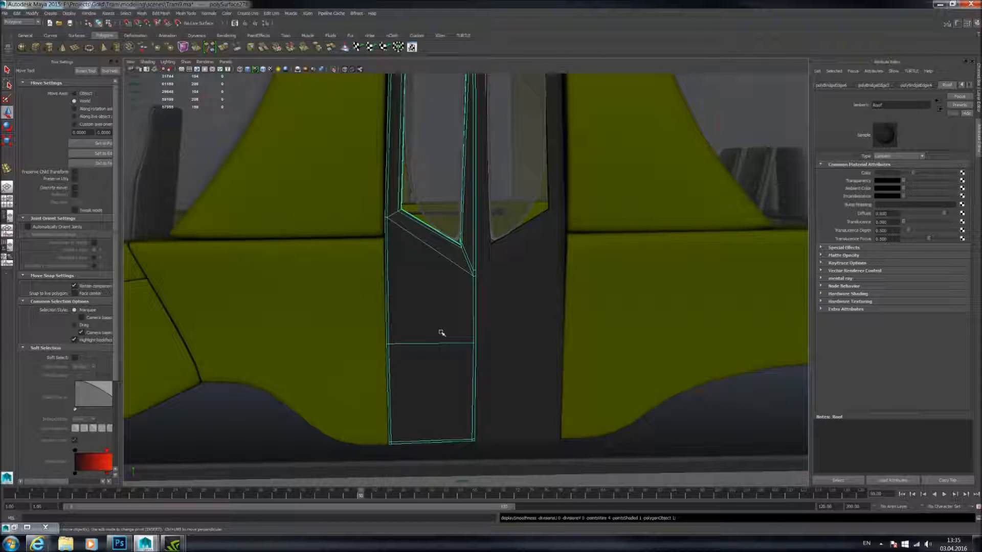
{"action": "left_click_drag", "start_coordinate": [441, 333], "coordinate": [427, 319], "text": "alt"}
{"action": "right_click_drag", "start_coordinate": [442, 316], "coordinate": [440, 345]}
{"action": "left_click", "coordinate": [435, 314]}
{"action": "left_click", "coordinate": [471, 348], "text": "shift"}
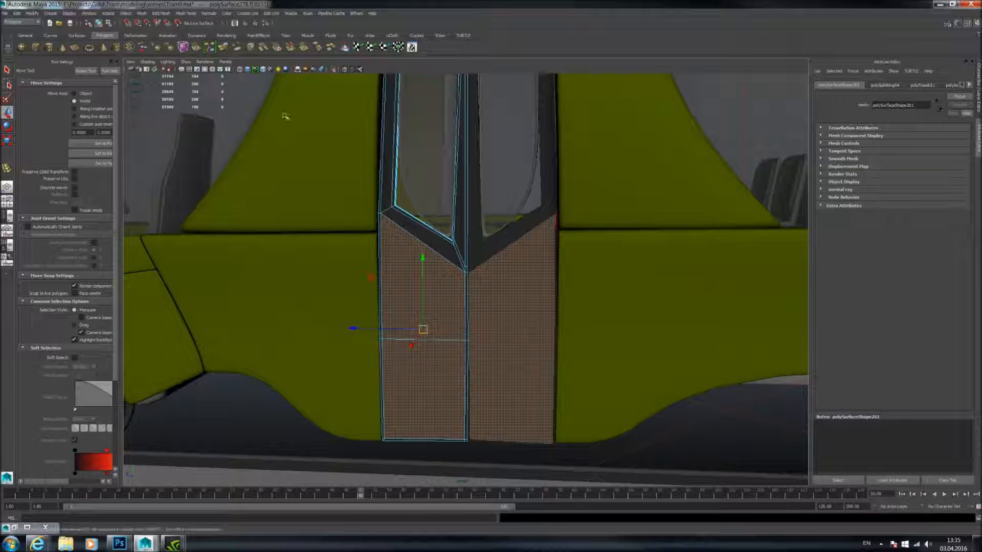
{"action": "key", "text": "ctrl+e"}
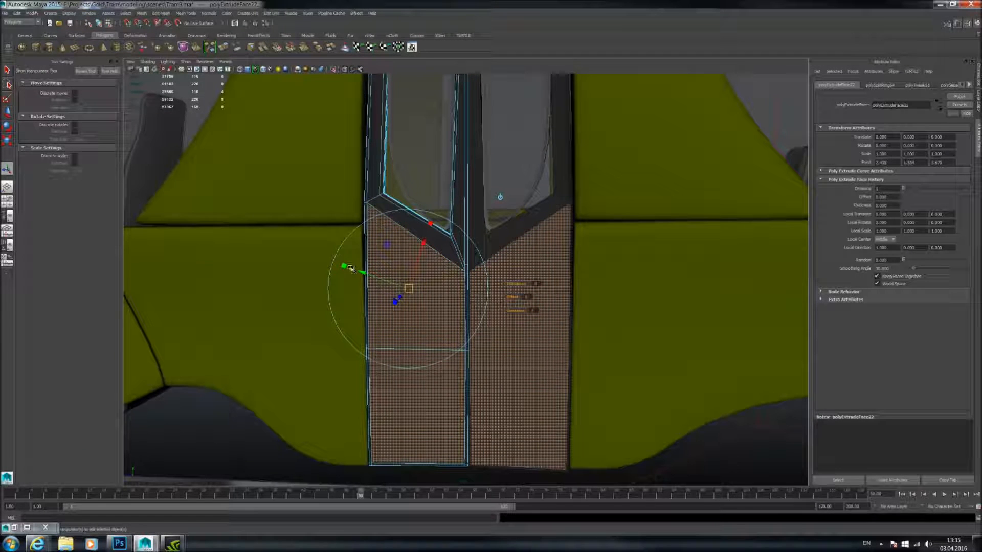
{"action": "left_click", "coordinate": [8, 142]}
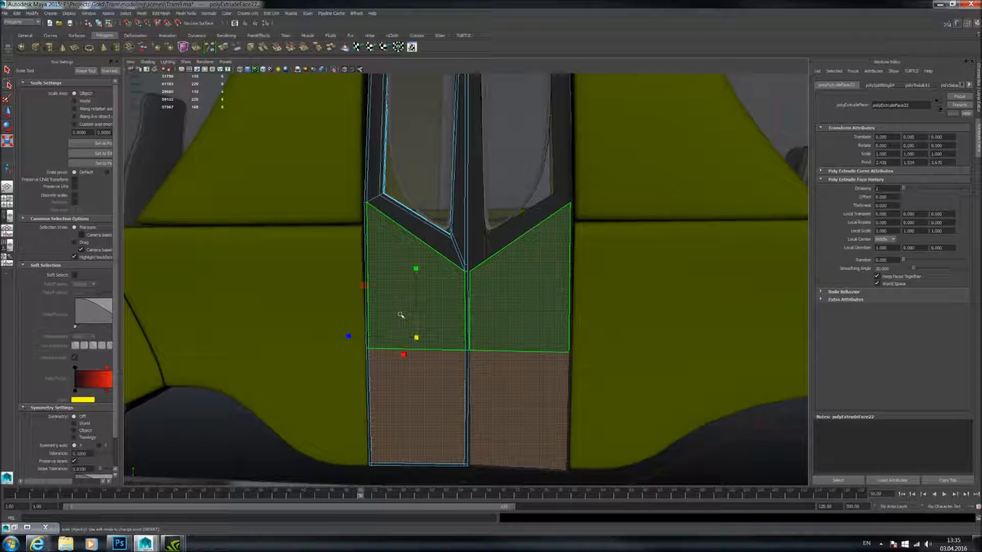
{"action": "left_click_drag", "start_coordinate": [409, 338], "coordinate": [335, 324]}
{"action": "left_click_drag", "start_coordinate": [395, 254], "coordinate": [395, 255]}
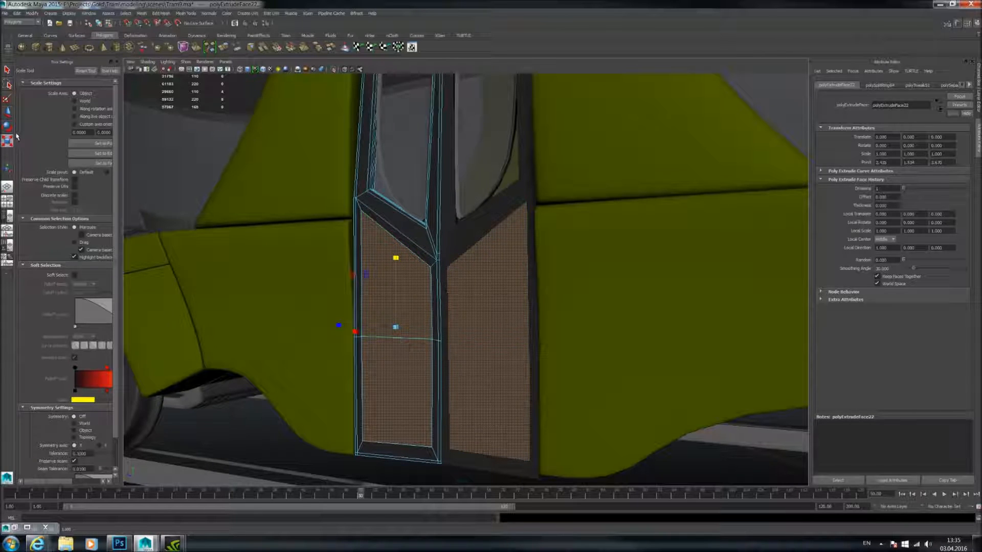
- Adjust the inset faces' height, push them into the door to recess the lower panel, and check the smoothed shape
{"action": "key", "text": "w"}
{"action": "left_click_drag", "start_coordinate": [396, 255], "coordinate": [395, 256]}
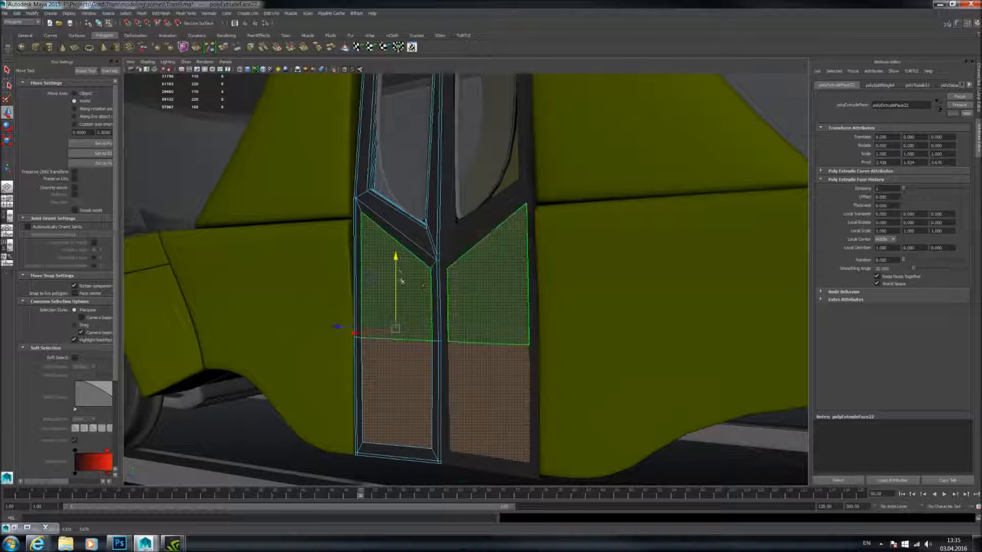
{"action": "left_click_drag", "start_coordinate": [410, 300], "coordinate": [453, 303], "text": "alt"}
{"action": "middle_click_drag", "start_coordinate": [453, 380], "coordinate": [430, 338], "text": "alt"}
{"action": "left_click_drag", "start_coordinate": [441, 317], "coordinate": [378, 236], "text": "alt"}
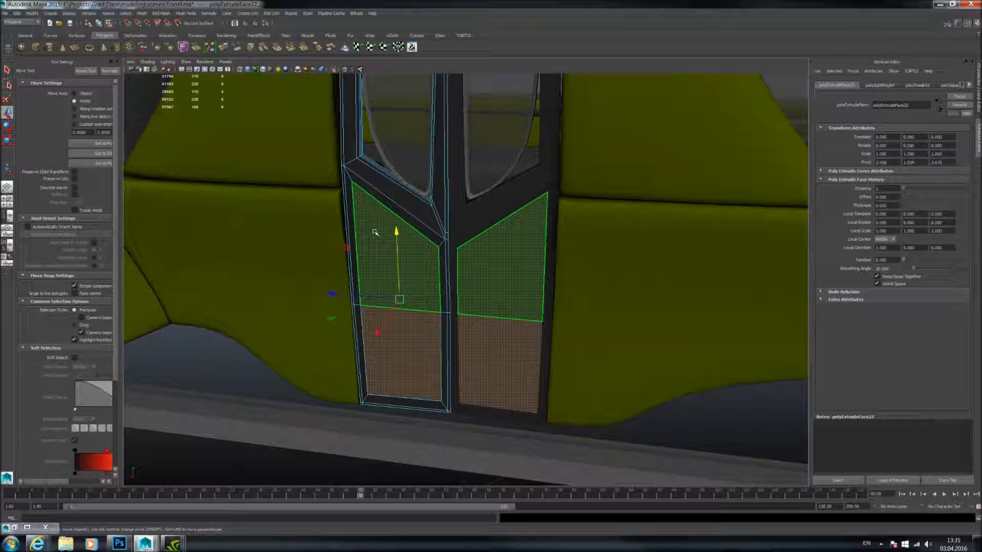
{"action": "left_click_drag", "start_coordinate": [454, 276], "coordinate": [395, 317], "text": "alt"}
{"action": "scroll", "coordinate": [415, 323], "scroll_direction": "up", "scroll_amount": 2}
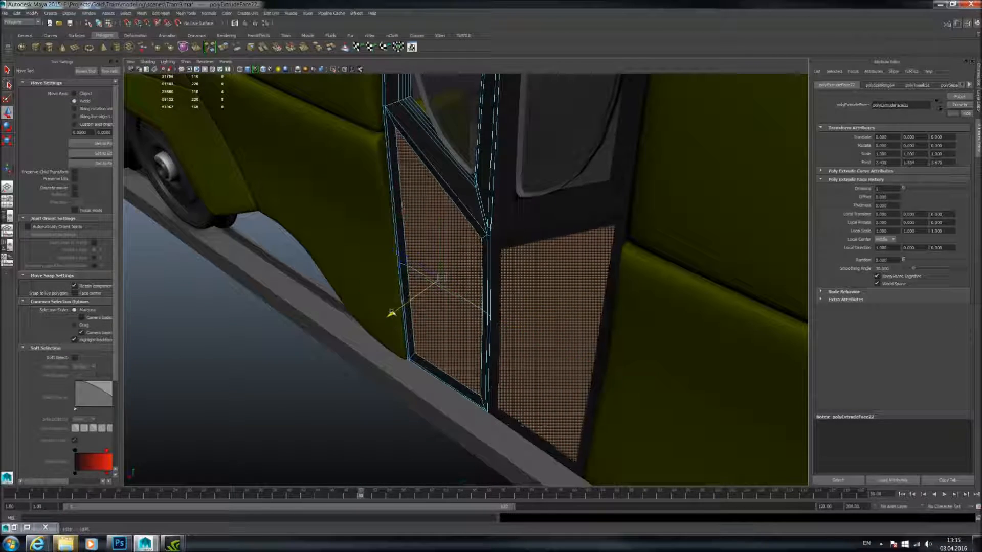
{"action": "key", "text": "3"}
{"action": "scroll", "coordinate": [490, 180], "scroll_direction": "down", "scroll_amount": 2}
{"action": "left_click_drag", "start_coordinate": [489, 180], "coordinate": [478, 247], "text": "alt"}
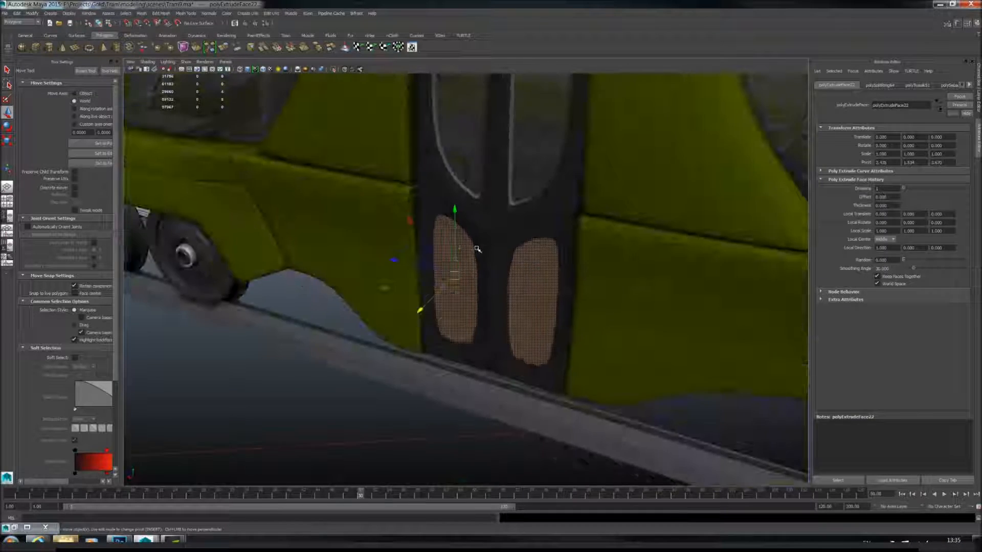
{"action": "key", "text": "F8"}
{"action": "left_click", "coordinate": [330, 397]}
- Insert supporting edge loops around the recessed lower panel's border and preview the door smoothed
{"action": "left_click_drag", "start_coordinate": [329, 397], "coordinate": [401, 244], "text": "alt"}
{"action": "left_click", "coordinate": [412, 247]}
{"action": "key", "text": "1"}
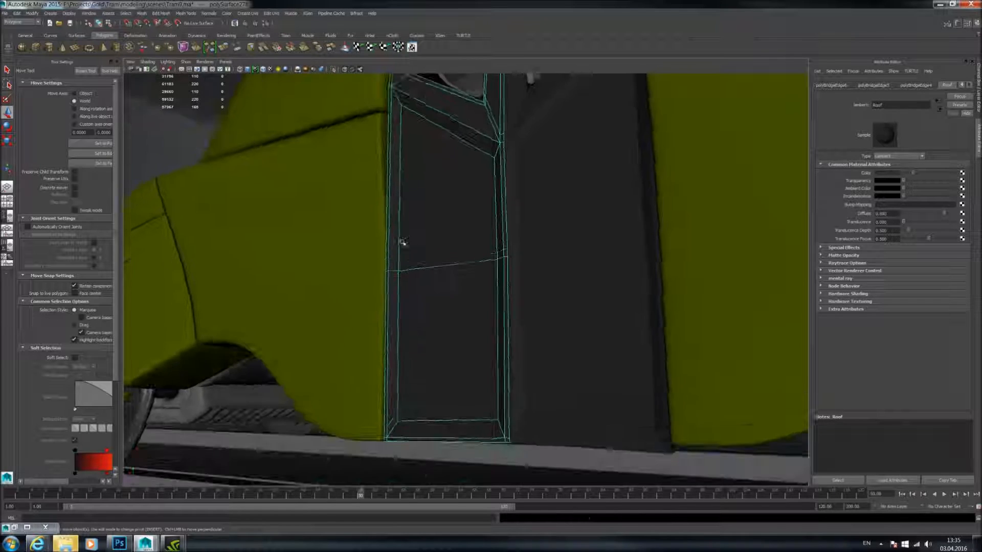
{"action": "left_click", "coordinate": [244, 14]}
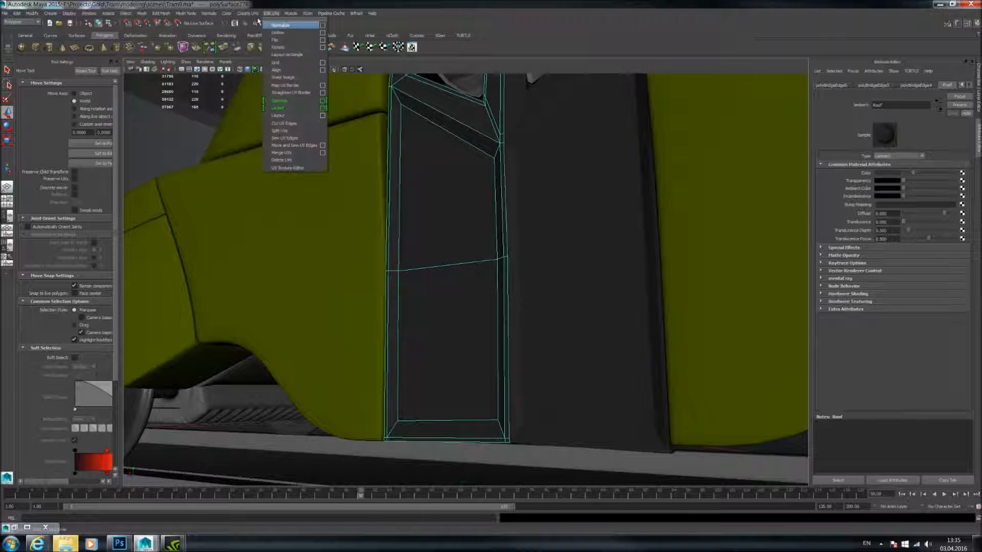
{"action": "left_click", "coordinate": [206, 102]}
{"action": "middle_click_drag", "start_coordinate": [390, 111], "coordinate": [438, 198], "text": "alt"}
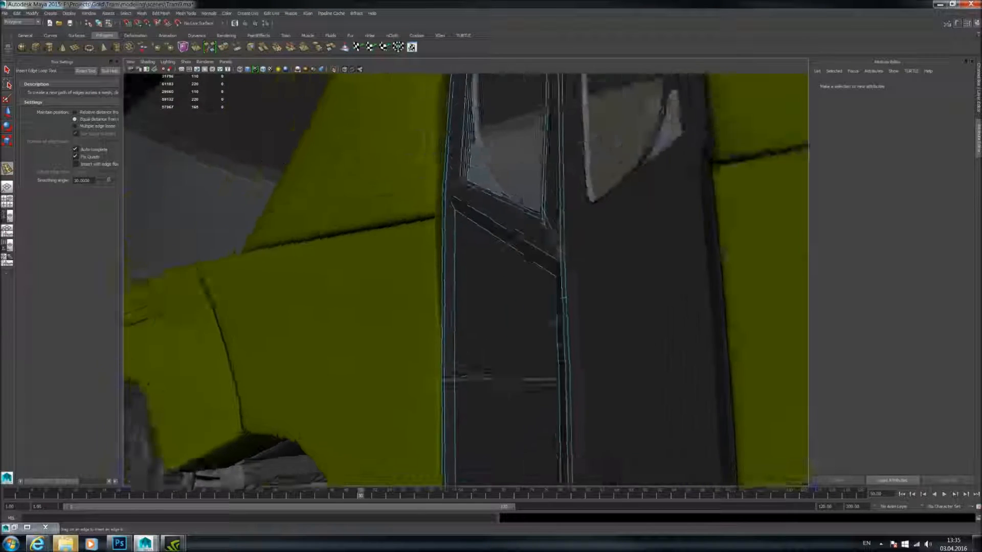
{"action": "scroll", "coordinate": [438, 197], "scroll_direction": "up", "scroll_amount": 5}
{"action": "left_click_drag", "start_coordinate": [438, 197], "coordinate": [443, 231], "text": "alt"}
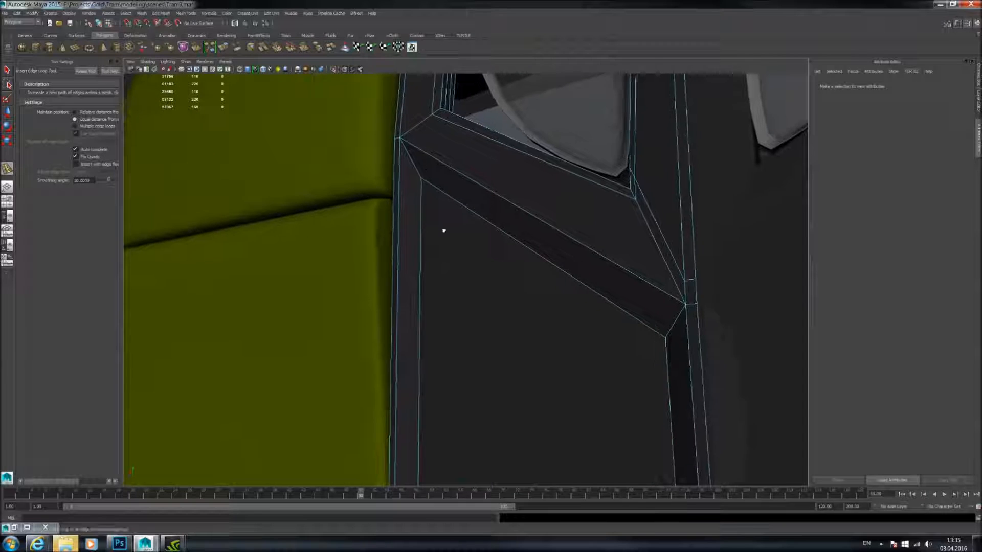
{"action": "left_click", "coordinate": [418, 170]}
{"action": "left_click", "coordinate": [408, 142]}
{"action": "key", "text": "3"}
{"action": "left_click", "coordinate": [422, 161]}
{"action": "left_click_drag", "start_coordinate": [424, 159], "coordinate": [496, 219], "text": "alt"}
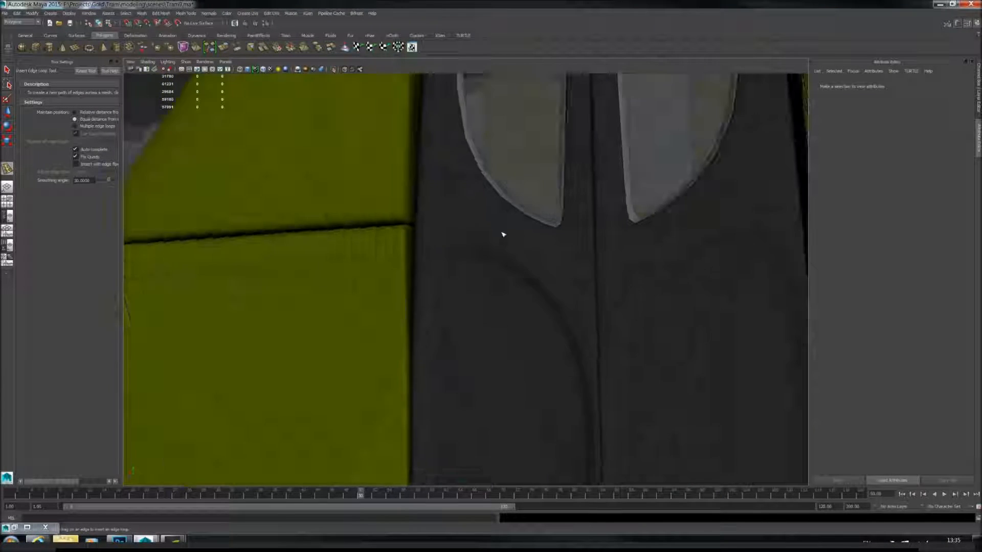
- Insert an edge loop close to the bottom edge of the left leaf of the tram door
{"action": "middle_click_drag", "start_coordinate": [497, 219], "coordinate": [480, 160], "text": "alt"}
{"action": "scroll", "coordinate": [513, 217], "scroll_direction": "down", "scroll_amount": 8}
{"action": "left_click_drag", "start_coordinate": [511, 226], "coordinate": [467, 283], "text": "alt"}
{"action": "scroll", "coordinate": [511, 238], "scroll_direction": "up", "scroll_amount": 3}
{"action": "scroll", "coordinate": [456, 274], "scroll_direction": "up", "scroll_amount": 4}
{"action": "left_click", "coordinate": [472, 257]}
{"action": "middle_click_drag", "start_coordinate": [467, 283], "coordinate": [410, 247], "text": "alt"}
{"action": "scroll", "coordinate": [410, 247], "scroll_direction": "up", "scroll_amount": 4}
{"action": "left_click", "coordinate": [396, 247]}
{"action": "scroll", "coordinate": [379, 246], "scroll_direction": "up", "scroll_amount": 3}
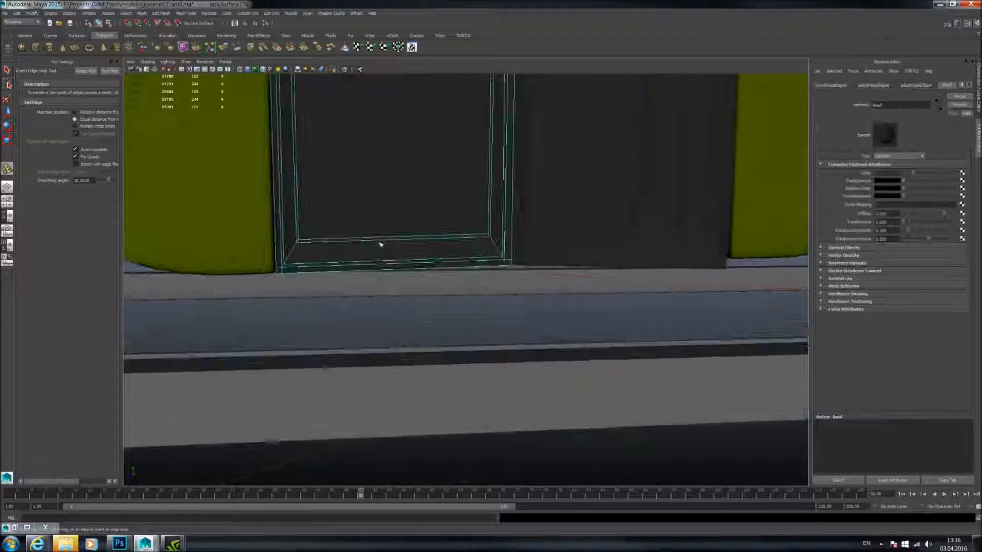
{"action": "left_click", "coordinate": [298, 237]}
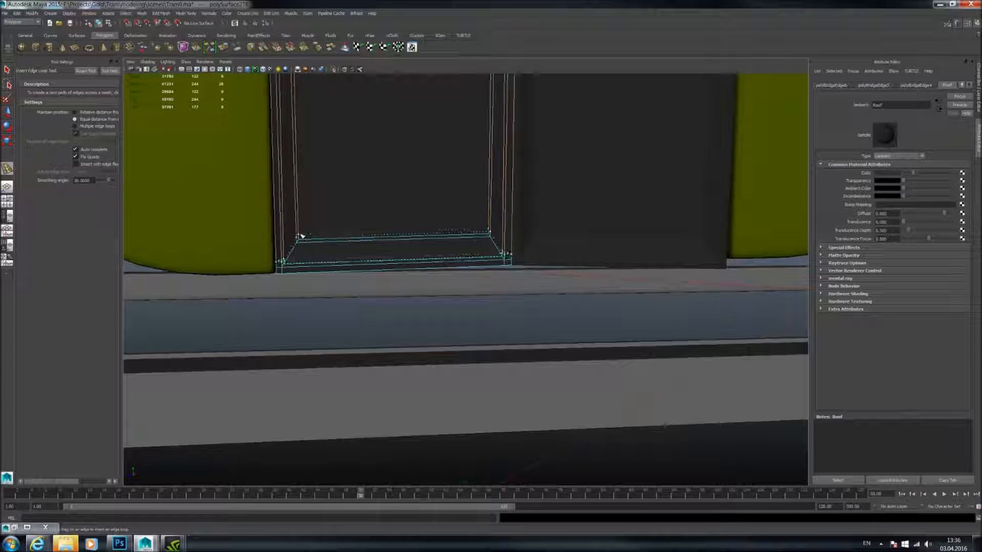
{"action": "left_click", "coordinate": [360, 220]}
{"action": "scroll", "coordinate": [412, 206], "scroll_direction": "down", "scroll_amount": 3}
{"action": "left_click", "coordinate": [412, 206]}
{"action": "left_click", "coordinate": [412, 206]}
{"action": "scroll", "coordinate": [412, 206], "scroll_direction": "down", "scroll_amount": 3}
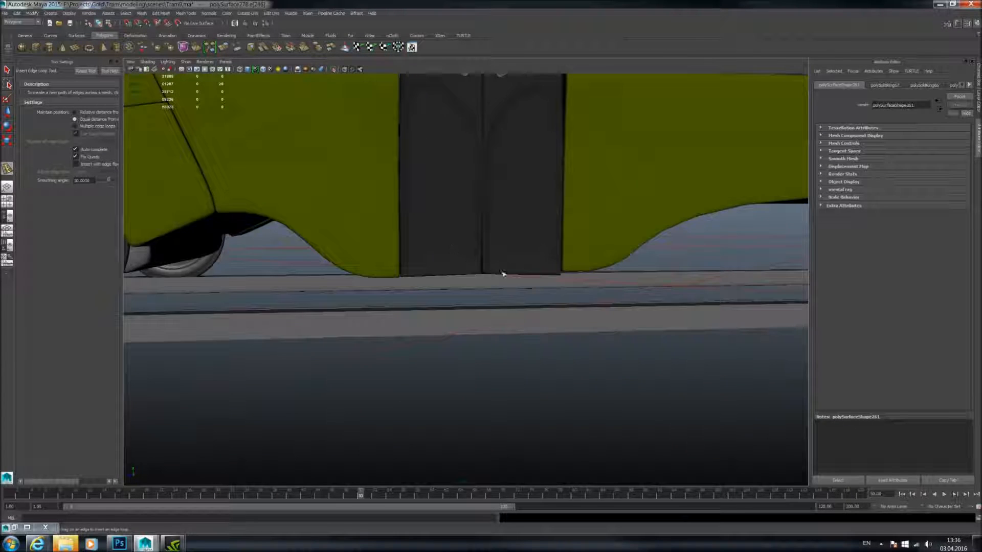
- Insert an edge loop at the corner below the left door leaf's window and show the leaf smoothed again
{"action": "scroll", "coordinate": [486, 284], "scroll_direction": "down", "scroll_amount": 4}
{"action": "middle_click_drag", "start_coordinate": [478, 224], "coordinate": [477, 322], "text": "alt"}
{"action": "left_click_drag", "start_coordinate": [476, 322], "coordinate": [394, 237], "text": "alt"}
{"action": "key", "text": "q"}
{"action": "left_click_drag", "start_coordinate": [379, 157], "coordinate": [359, 175], "text": "alt"}
{"action": "scroll", "coordinate": [484, 251], "scroll_direction": "up", "scroll_amount": 5}
{"action": "left_click", "coordinate": [454, 271]}
{"action": "scroll", "coordinate": [454, 271], "scroll_direction": "up", "scroll_amount": 8}
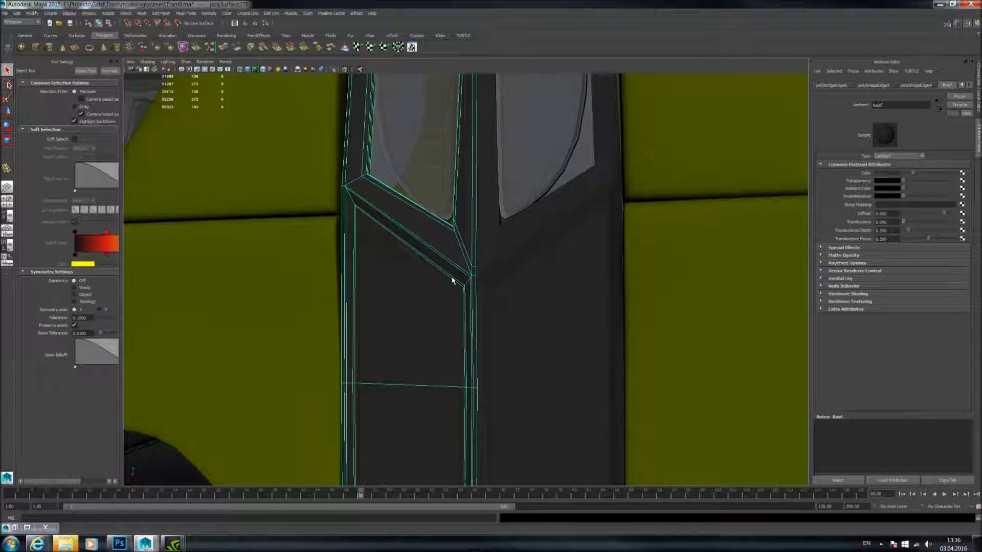
{"action": "scroll", "coordinate": [451, 280], "scroll_direction": "down", "scroll_amount": 8}
{"action": "left_click", "coordinate": [683, 434]}
{"action": "left_click", "coordinate": [449, 279]}
{"action": "key", "text": "1"}
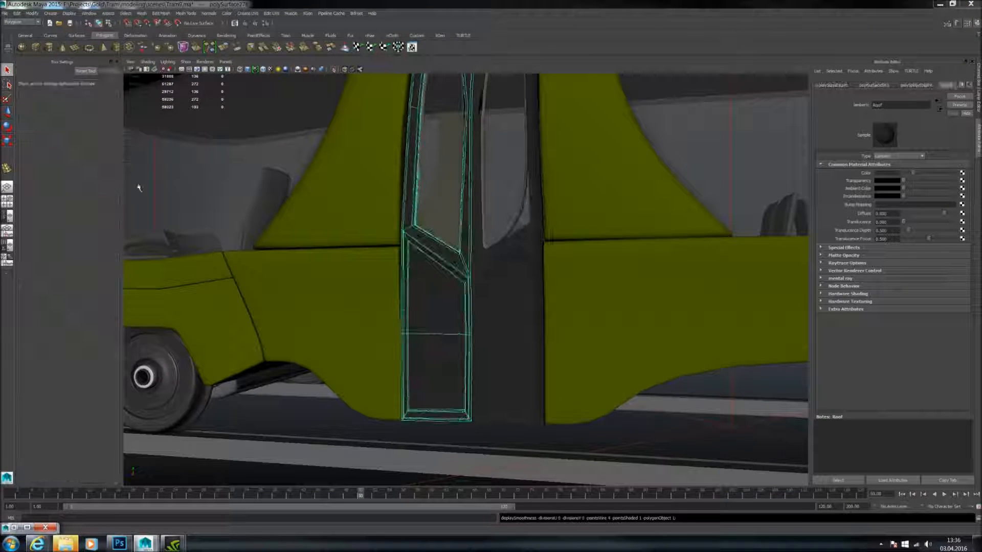
{"action": "left_click", "coordinate": [5, 168]}
{"action": "left_click_drag", "start_coordinate": [469, 294], "coordinate": [471, 301]}
{"action": "key", "text": "3"}
{"action": "left_click", "coordinate": [458, 223]}
- Examine the tram's door, side panels and roof from several angles
{"action": "scroll", "coordinate": [458, 223], "scroll_direction": "down", "scroll_amount": 4}
{"action": "left_click_drag", "start_coordinate": [459, 223], "coordinate": [479, 230], "text": "alt"}
{"action": "scroll", "coordinate": [468, 233], "scroll_direction": "down", "scroll_amount": 3}
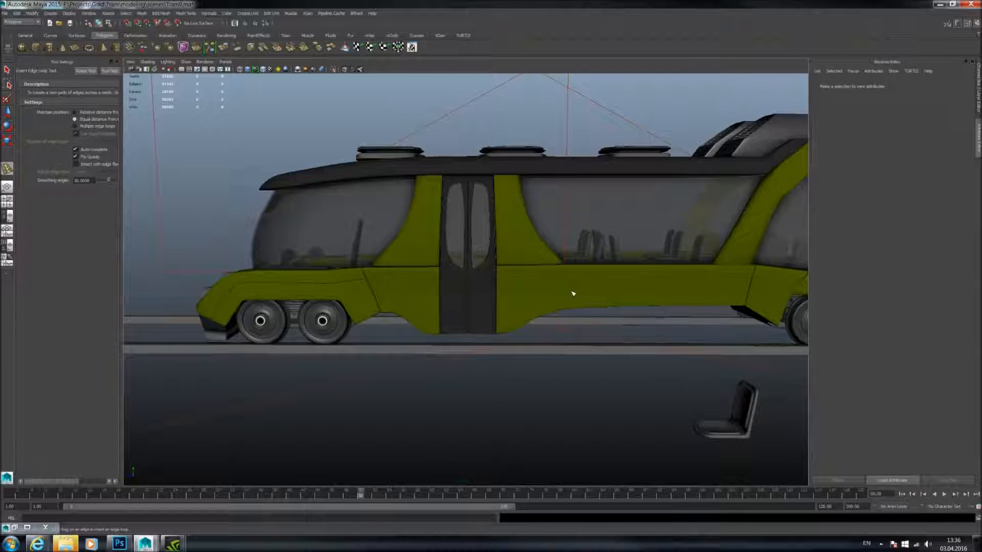
{"action": "left_click_drag", "start_coordinate": [573, 293], "coordinate": [588, 303], "text": "alt"}
{"action": "scroll", "coordinate": [588, 302], "scroll_direction": "up", "scroll_amount": 4}
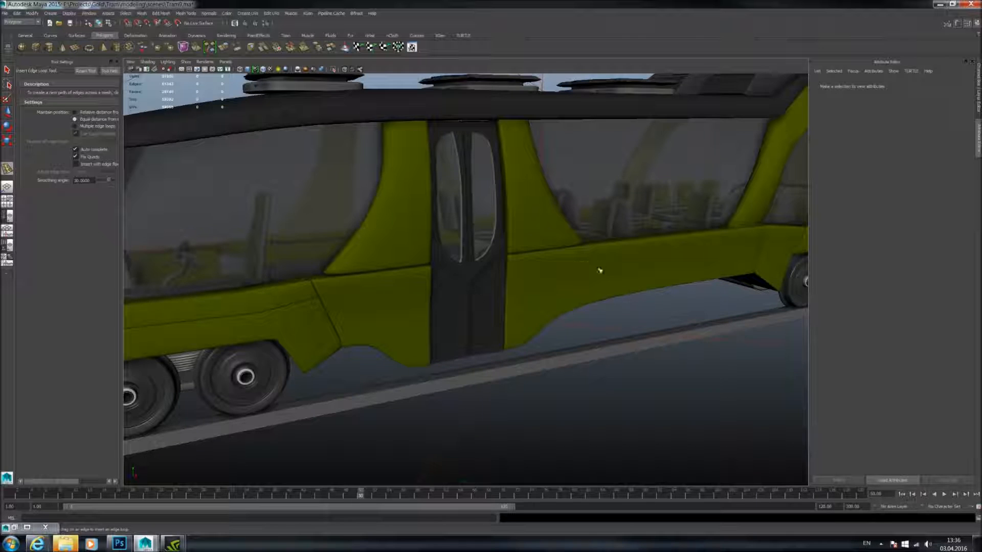
{"action": "scroll", "coordinate": [566, 320], "scroll_direction": "down", "scroll_amount": 4}
{"action": "left_click_drag", "start_coordinate": [566, 320], "coordinate": [566, 285], "text": "alt"}
{"action": "scroll", "coordinate": [565, 284], "scroll_direction": "up", "scroll_amount": 3}
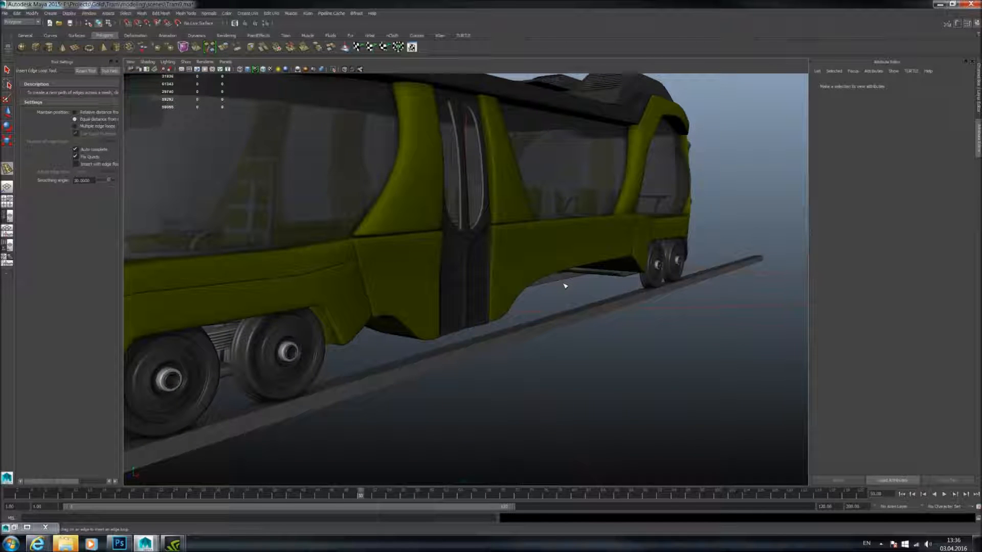
{"action": "scroll", "coordinate": [560, 275], "scroll_direction": "down", "scroll_amount": 4}
{"action": "middle_click_drag", "start_coordinate": [543, 279], "coordinate": [568, 296], "text": "alt"}
{"action": "left_click_drag", "start_coordinate": [568, 297], "coordinate": [524, 305], "text": "alt"}
{"action": "middle_click_drag", "start_coordinate": [523, 305], "coordinate": [482, 342], "text": "alt"}
{"action": "left_click_drag", "start_coordinate": [482, 342], "coordinate": [613, 295], "text": "alt"}
{"action": "scroll", "coordinate": [558, 314], "scroll_direction": "down", "scroll_amount": 3}
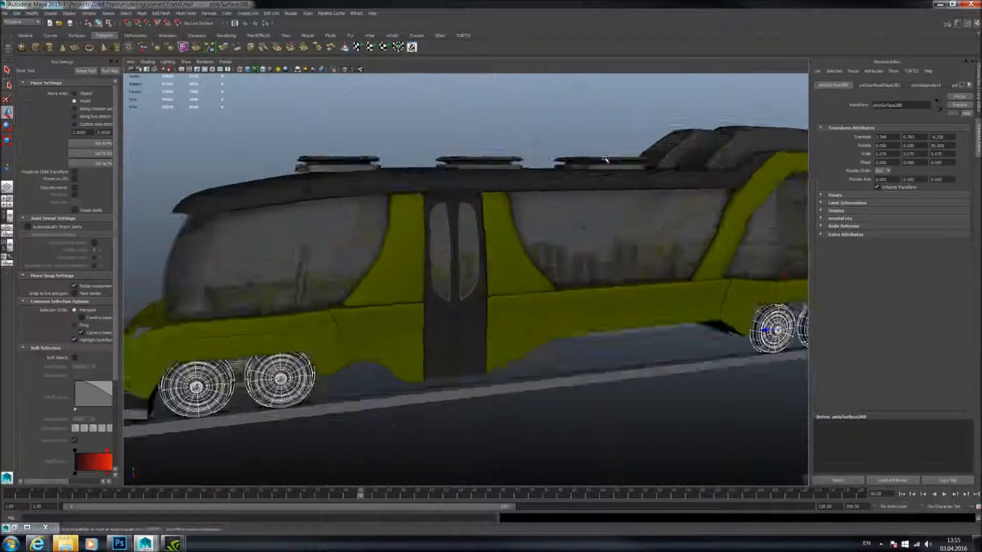
{"action": "left_click_drag", "start_coordinate": [542, 214], "coordinate": [582, 169], "text": "alt"}
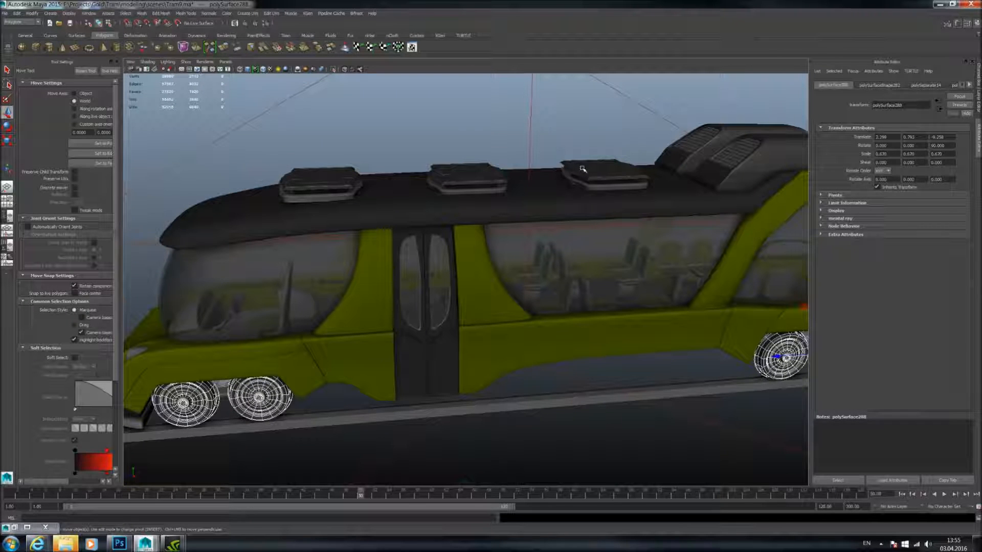
{"action": "left_click_drag", "start_coordinate": [519, 181], "coordinate": [557, 184], "text": "alt"}
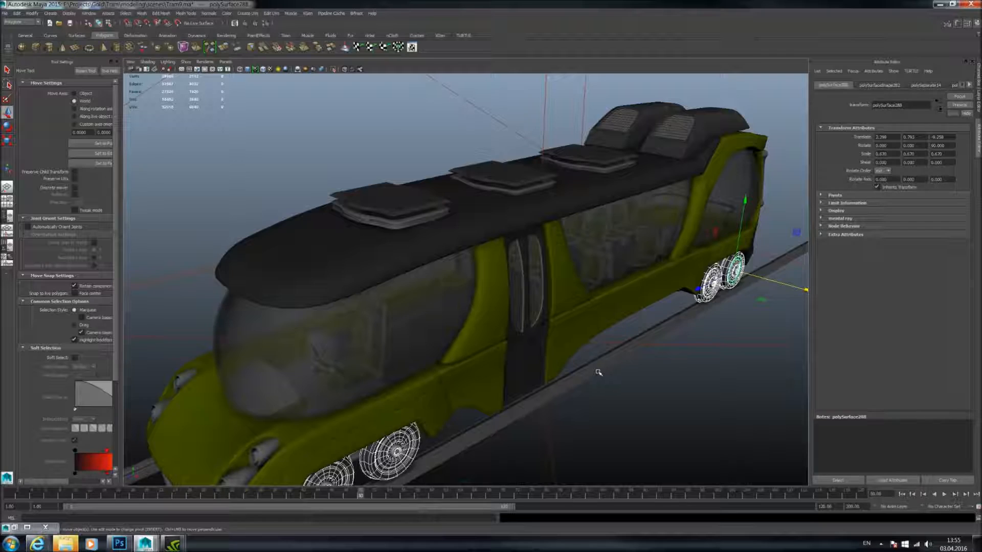
- Assign a light material to the flat ring bands of the two front and two rear wheels on the door side
{"action": "left_click_drag", "start_coordinate": [582, 336], "coordinate": [519, 333], "text": "alt"}
{"action": "middle_click_drag", "start_coordinate": [519, 333], "coordinate": [547, 317], "text": "alt"}
{"action": "right_click_drag", "start_coordinate": [547, 317], "coordinate": [631, 304], "text": "alt"}
{"action": "middle_click_drag", "start_coordinate": [493, 311], "coordinate": [460, 299], "text": "alt"}
{"action": "left_click", "coordinate": [456, 289]}
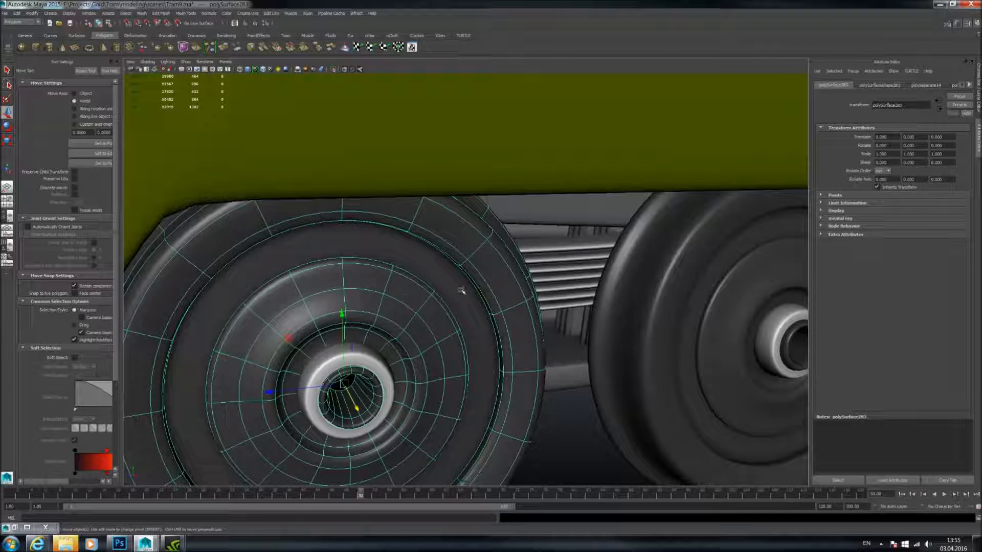
{"action": "left_click_drag", "start_coordinate": [545, 314], "coordinate": [519, 305], "text": "alt"}
{"action": "right_click_drag", "start_coordinate": [566, 310], "coordinate": [534, 315], "text": "alt"}
{"action": "left_click_drag", "start_coordinate": [534, 315], "coordinate": [547, 318], "text": "alt"}
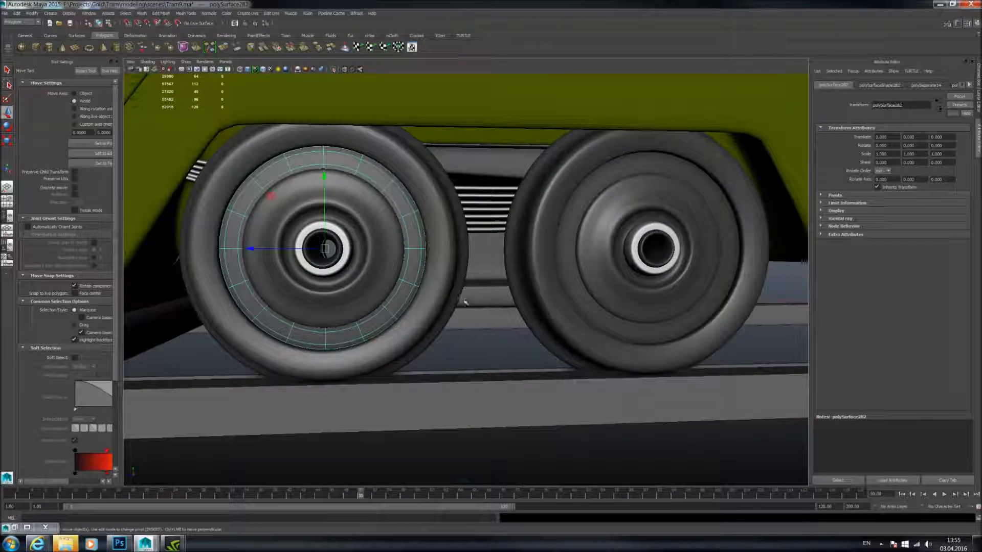
{"action": "left_click", "coordinate": [575, 269], "text": "shift"}
{"action": "right_click_drag", "start_coordinate": [574, 269], "coordinate": [491, 279], "text": "alt"}
{"action": "middle_click_drag", "start_coordinate": [757, 296], "coordinate": [568, 301], "text": "alt"}
{"action": "middle_click_drag", "start_coordinate": [726, 300], "coordinate": [401, 312], "text": "alt"}
{"action": "right_click_drag", "start_coordinate": [662, 333], "coordinate": [736, 381], "text": "alt"}
{"action": "middle_click_drag", "start_coordinate": [736, 381], "coordinate": [689, 373], "text": "alt"}
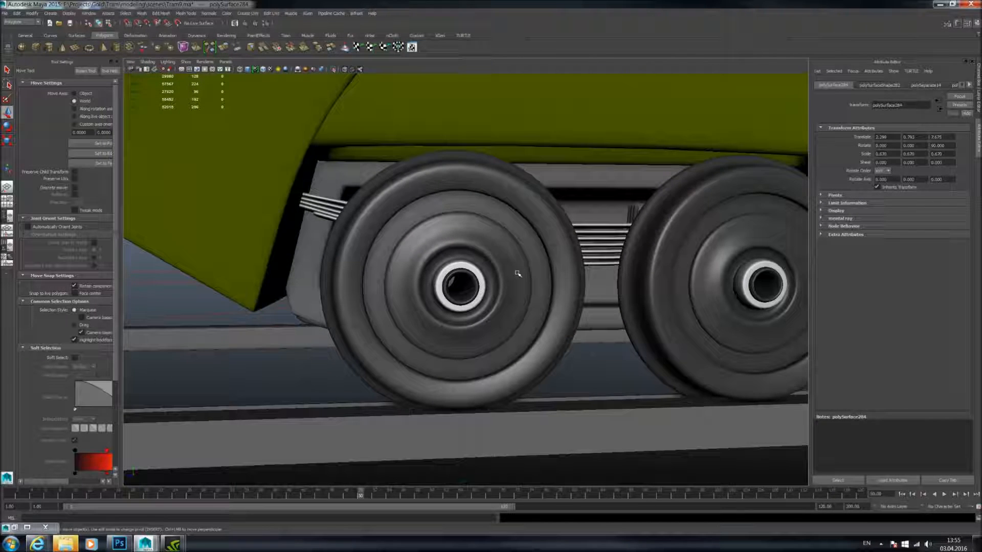
{"action": "left_click", "coordinate": [399, 226]}
{"action": "left_click", "coordinate": [700, 239], "text": "shift"}
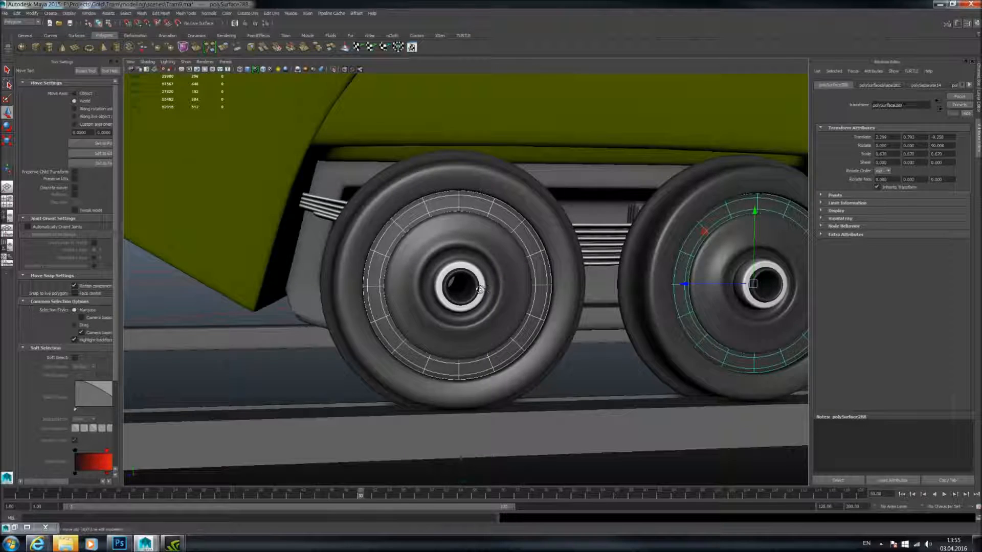
{"action": "left_click_drag", "start_coordinate": [498, 287], "coordinate": [464, 299], "text": "alt"}
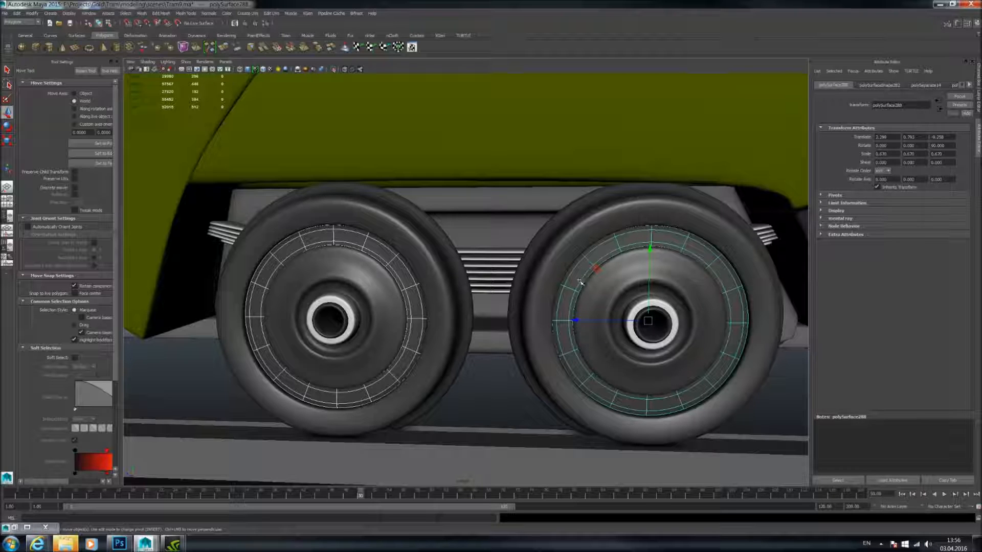
{"action": "right_click_drag", "start_coordinate": [580, 282], "coordinate": [642, 463]}
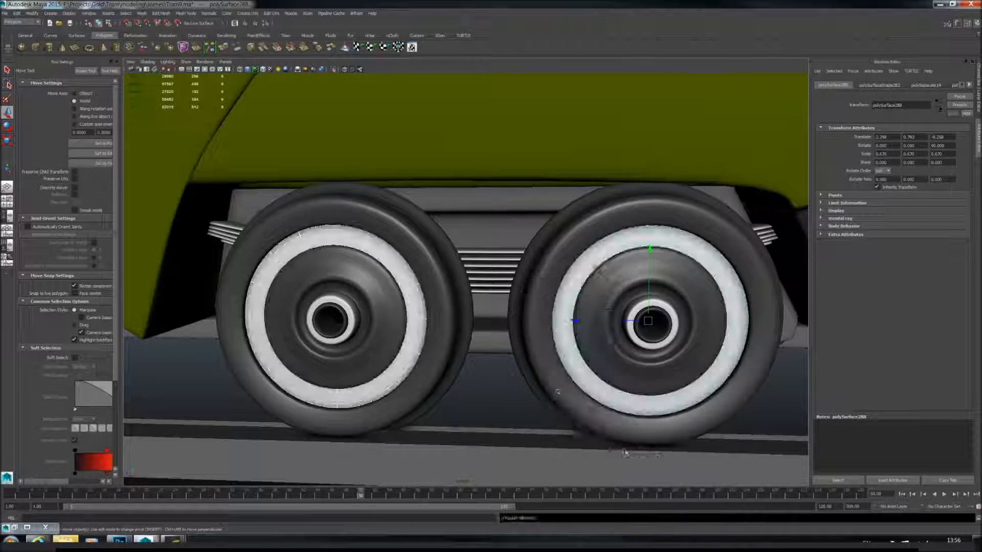
{"action": "left_click", "coordinate": [500, 369]}
- Select the front and rear wheels on the door side together with their light ring bands
{"action": "scroll", "coordinate": [503, 365], "scroll_direction": "down", "scroll_amount": 5}
{"action": "scroll", "coordinate": [505, 352], "scroll_direction": "down", "scroll_amount": 10}
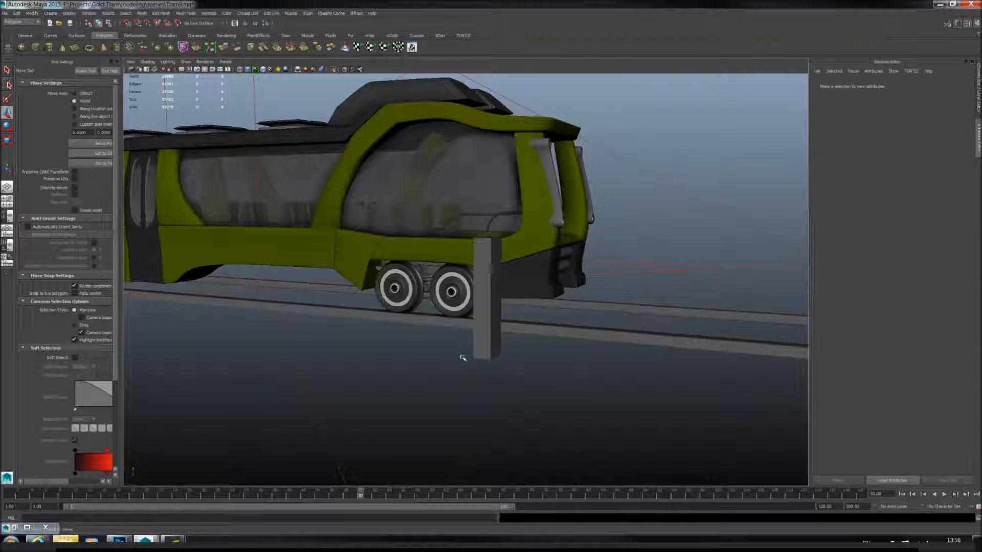
{"action": "left_click_drag", "start_coordinate": [522, 359], "coordinate": [599, 360], "text": "alt"}
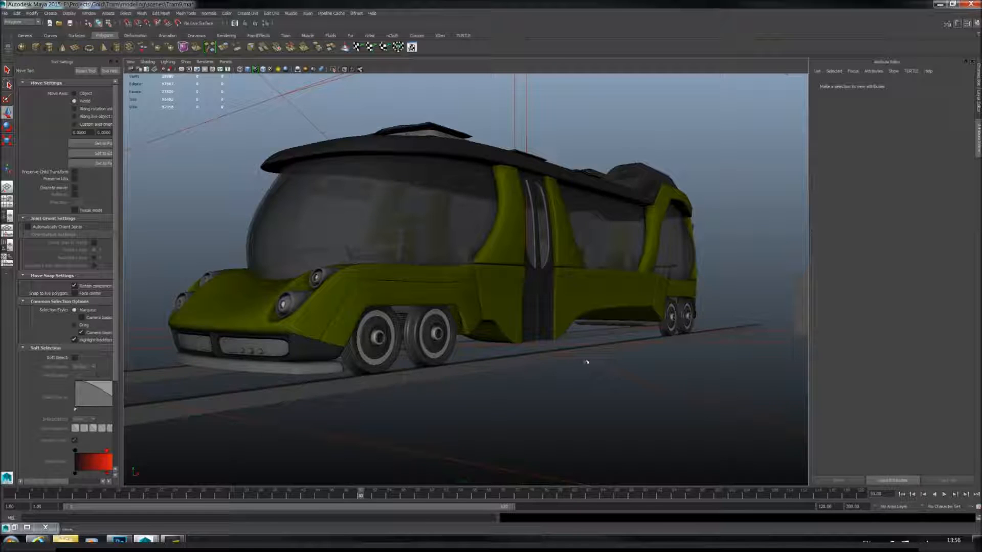
{"action": "left_click_drag", "start_coordinate": [590, 361], "coordinate": [569, 319], "text": "alt"}
{"action": "left_click_drag", "start_coordinate": [585, 324], "coordinate": [521, 320], "text": "alt"}
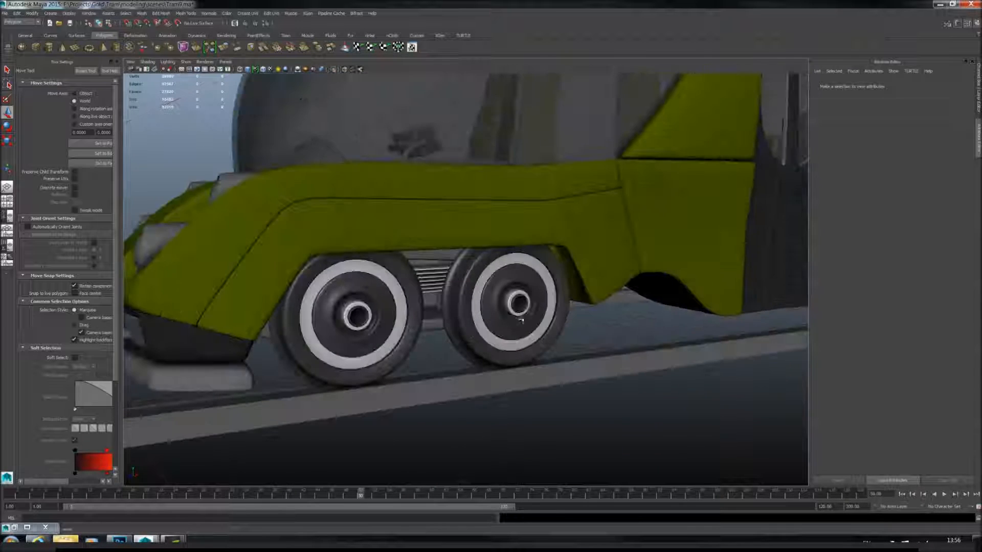
{"action": "left_click", "coordinate": [371, 310]}
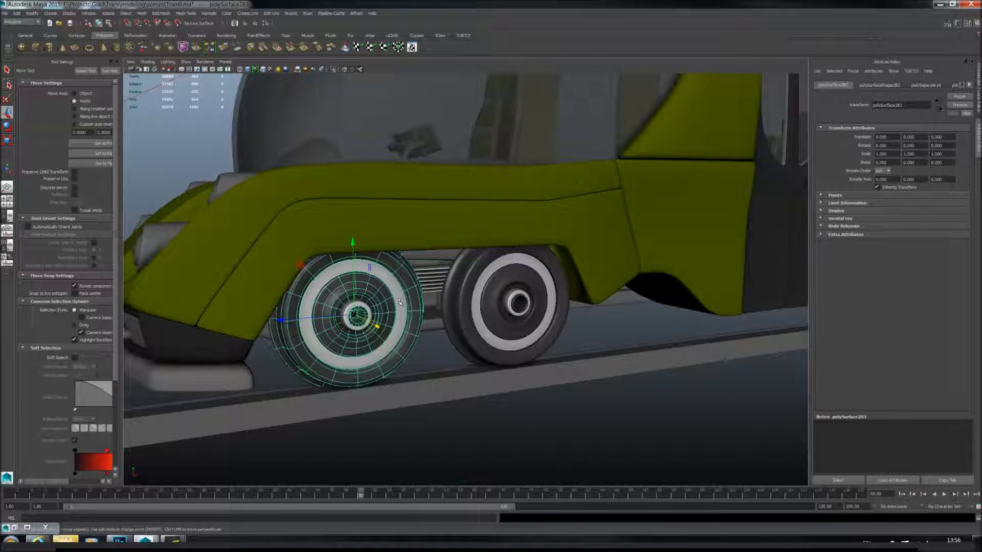
{"action": "left_click", "coordinate": [476, 297]}
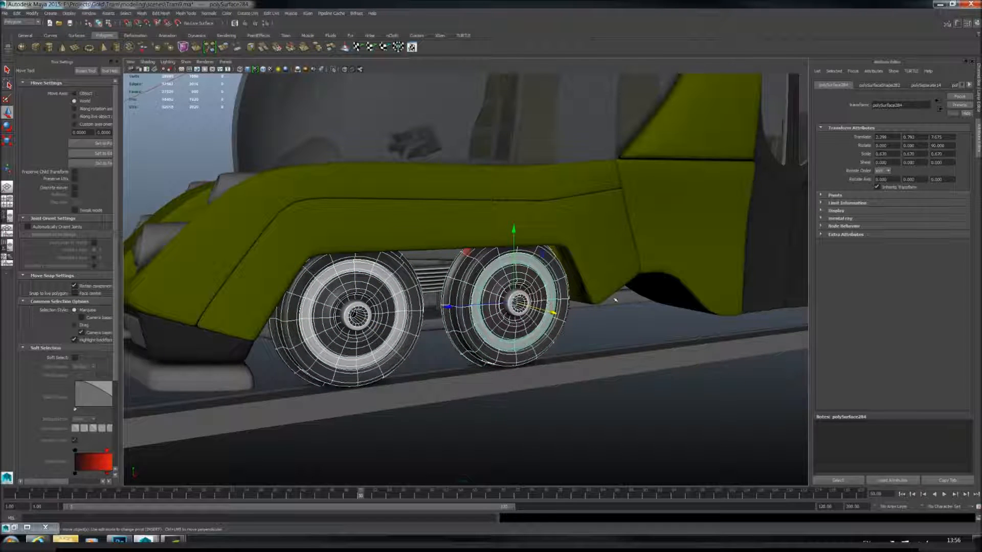
{"action": "left_click_drag", "start_coordinate": [576, 300], "coordinate": [607, 300], "text": "alt"}
{"action": "middle_click_drag", "start_coordinate": [607, 300], "coordinate": [539, 301], "text": "alt"}
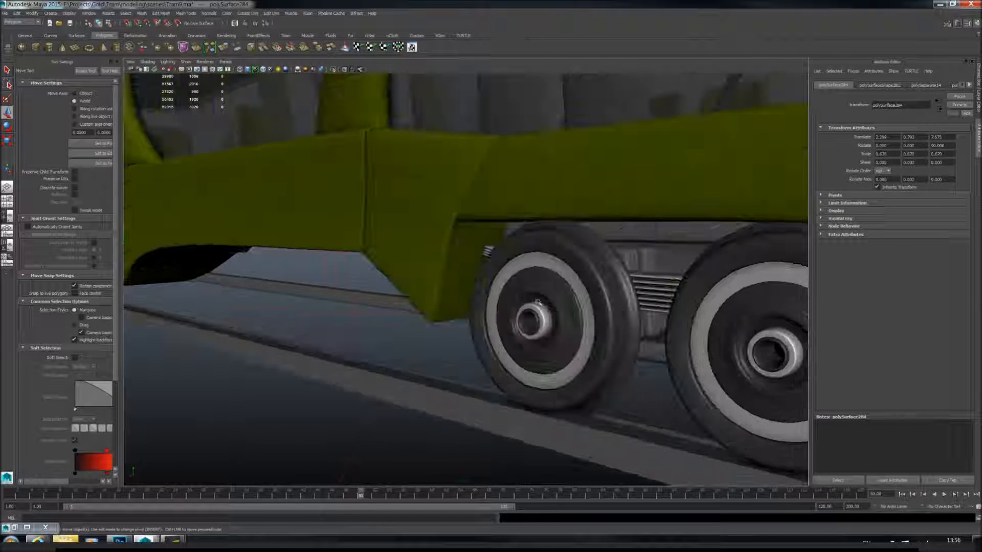
{"action": "left_click", "coordinate": [509, 256], "text": "shift"}
{"action": "left_click", "coordinate": [532, 326], "text": "shift"}
{"action": "left_click", "coordinate": [711, 284], "text": "shift"}
{"action": "left_click", "coordinate": [768, 351], "text": "shift"}
{"action": "right_click_drag", "start_coordinate": [769, 350], "coordinate": [723, 293], "text": "alt"}
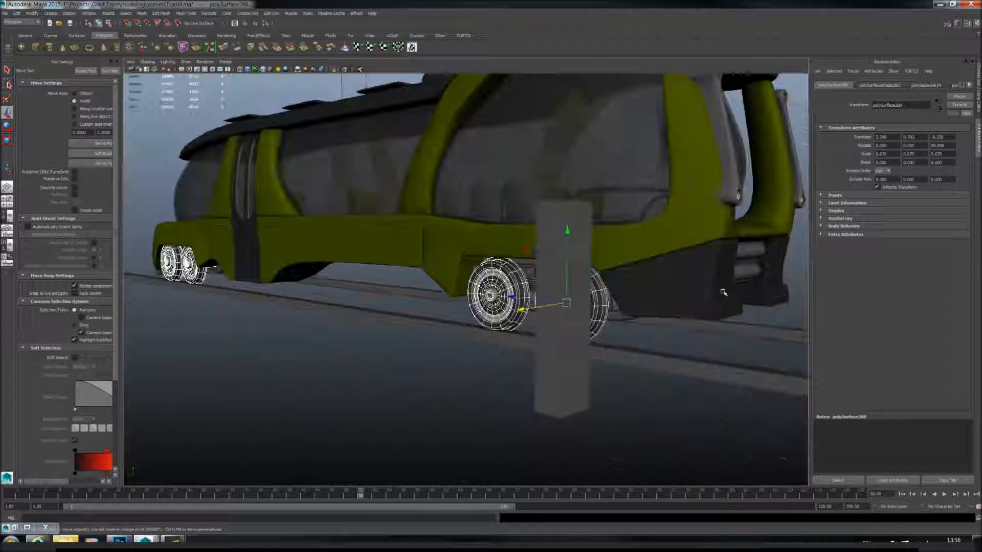
{"action": "left_click_drag", "start_coordinate": [720, 293], "coordinate": [695, 298], "text": "alt"}
{"action": "right_click_drag", "start_coordinate": [695, 298], "coordinate": [673, 318], "text": "alt"}
{"action": "left_click_drag", "start_coordinate": [673, 318], "coordinate": [716, 327], "text": "alt"}
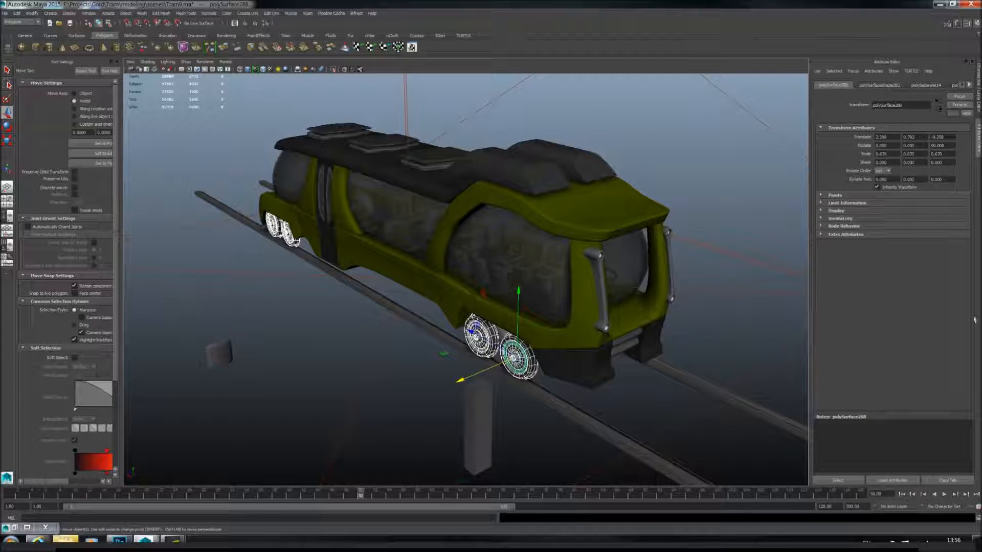
- Try to duplicate the selected wheels as mirrored copies with Duplicate Special, and undo the duplication
{"action": "key", "text": "ctrl+shift+d"}
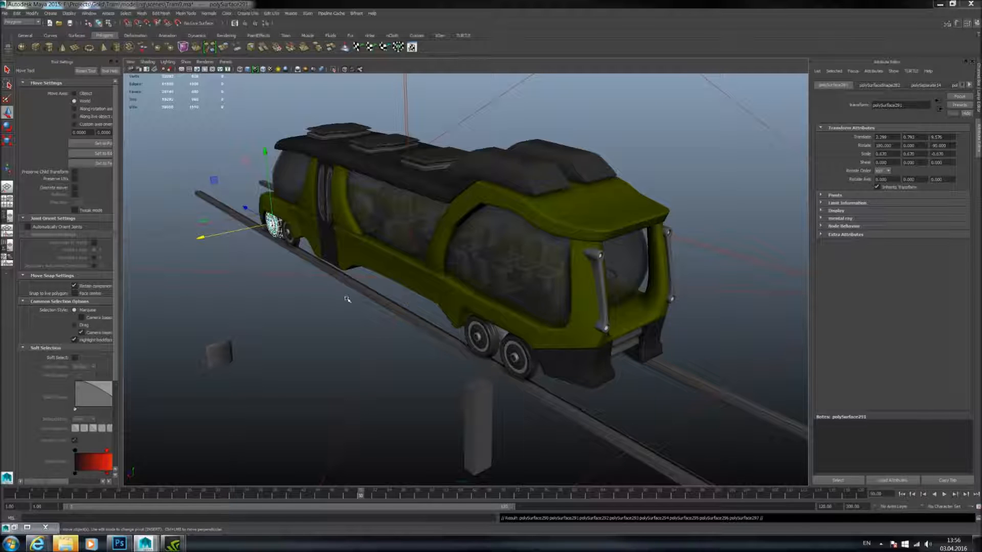
{"action": "left_click_drag", "start_coordinate": [346, 299], "coordinate": [374, 294], "text": "alt"}
{"action": "key", "text": "ctrl+z"}
{"action": "key", "text": "ctrl+z"}
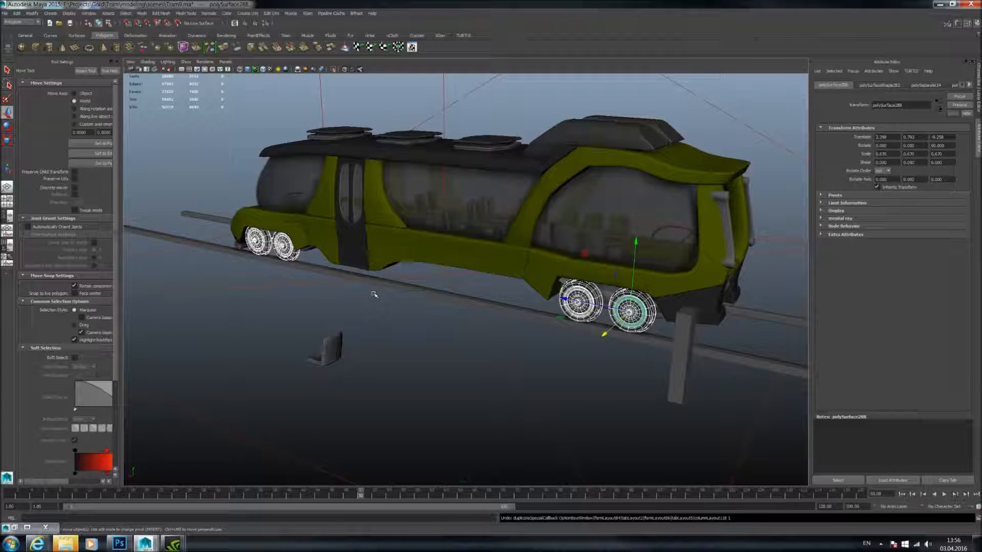
- Try to move the selected wheels sideways away from the tram, and undo the move
{"action": "left_click_drag", "start_coordinate": [611, 274], "coordinate": [532, 287], "text": "alt"}
{"action": "right_click_drag", "start_coordinate": [532, 287], "coordinate": [629, 302], "text": "alt"}
{"action": "left_click_drag", "start_coordinate": [629, 302], "coordinate": [597, 304], "text": "alt"}
{"action": "left_click_drag", "start_coordinate": [577, 355], "coordinate": [442, 370]}
{"action": "key", "text": "ctrl+z"}
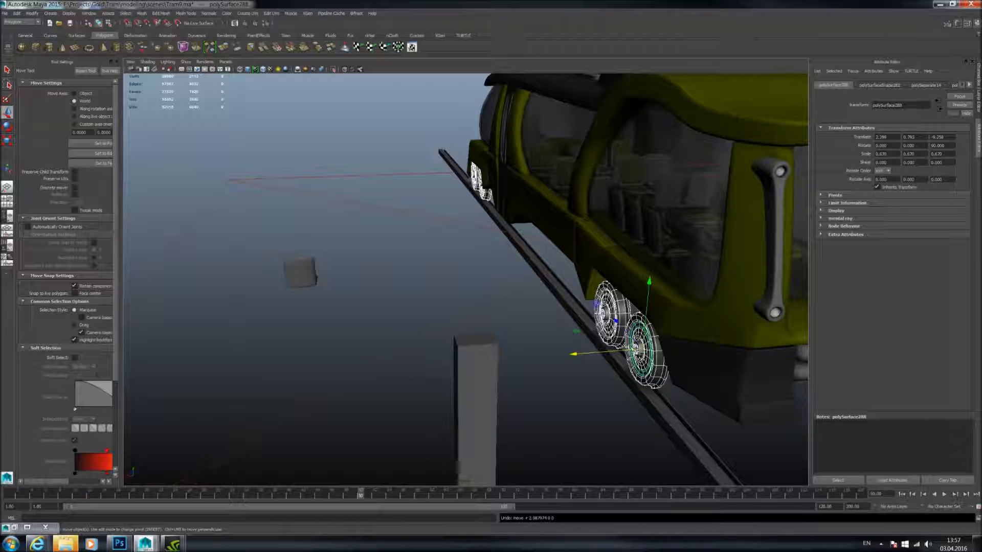
- Try a mirrored duplicate of the frontmost wheel pulled out sideways from the tram, and undo both the move and the duplication
{"action": "left_click_drag", "start_coordinate": [599, 348], "coordinate": [737, 365], "text": "alt"}
{"action": "scroll", "coordinate": [721, 344], "scroll_direction": "down", "scroll_amount": 4}
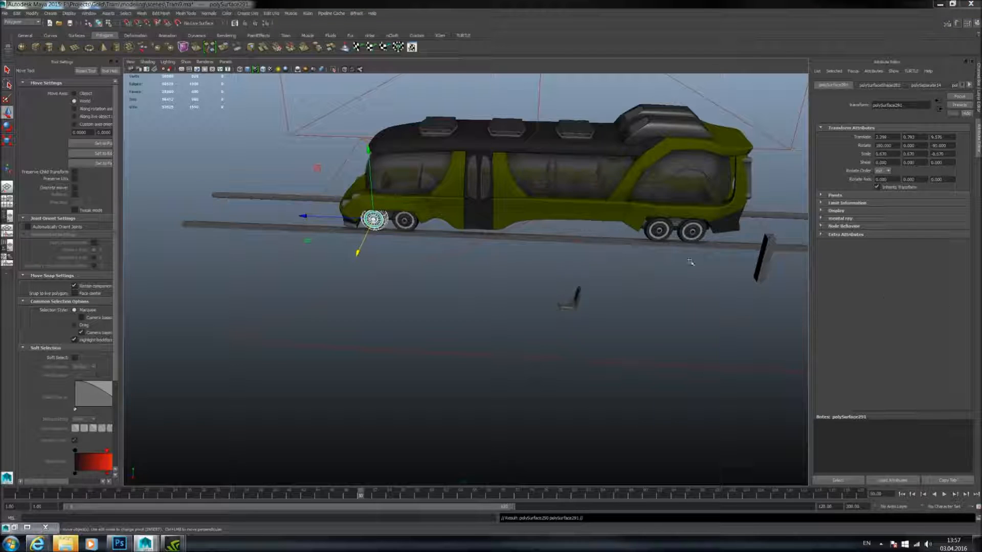
{"action": "middle_click_drag", "start_coordinate": [691, 262], "coordinate": [704, 385], "text": "alt"}
{"action": "left_click_drag", "start_coordinate": [704, 385], "coordinate": [364, 345], "text": "alt"}
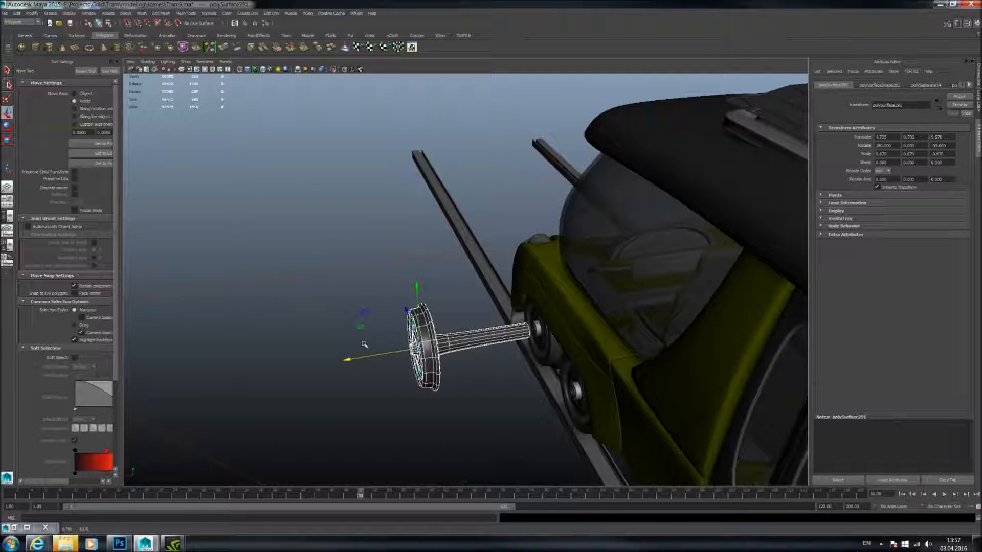
{"action": "key", "text": "ctrl+z"}
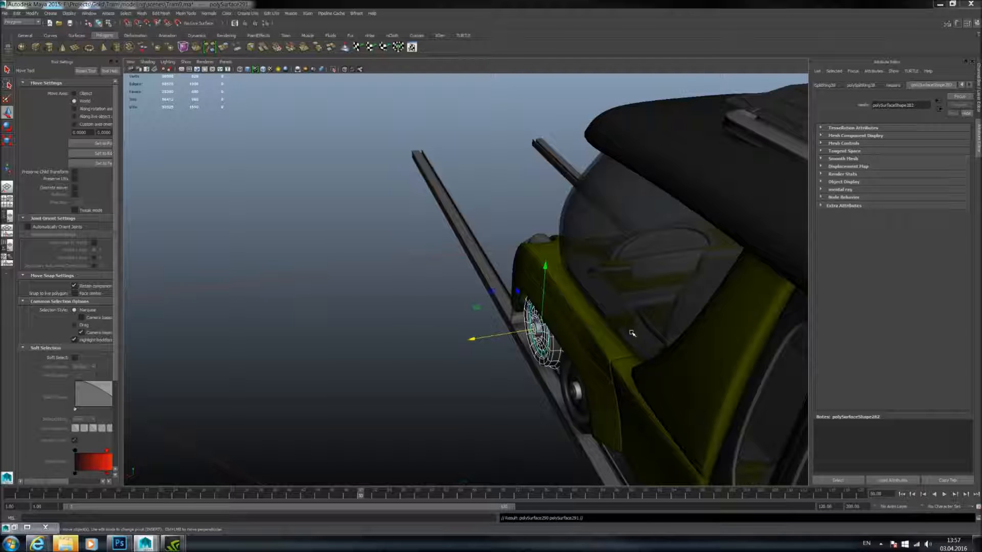
{"action": "left_click_drag", "start_coordinate": [479, 342], "coordinate": [399, 352]}
{"action": "key", "text": "ctrl+z"}
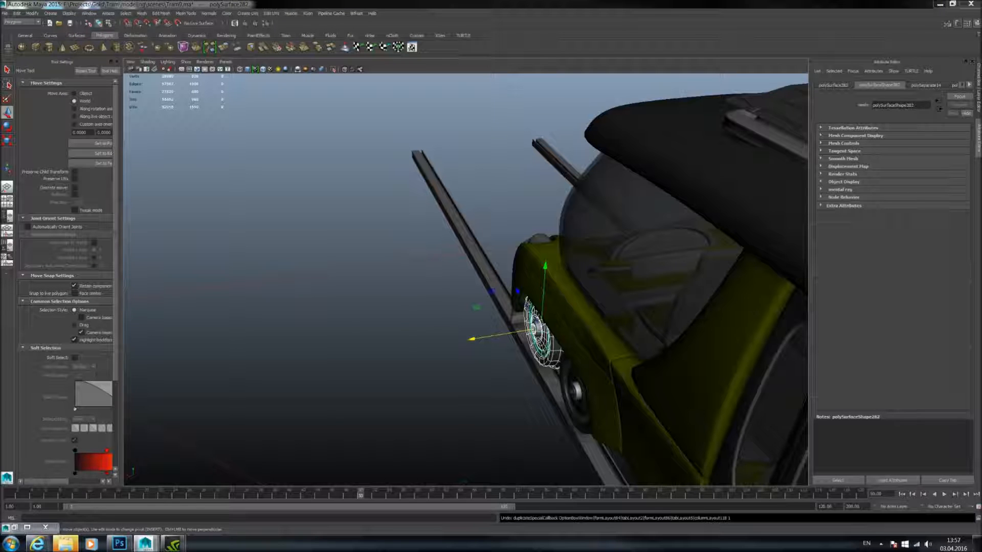
- Duplicate the four door-side wheels as mirrored copies and undo the last move of the copies
{"action": "left_click_drag", "start_coordinate": [540, 339], "coordinate": [629, 283], "text": "alt"}
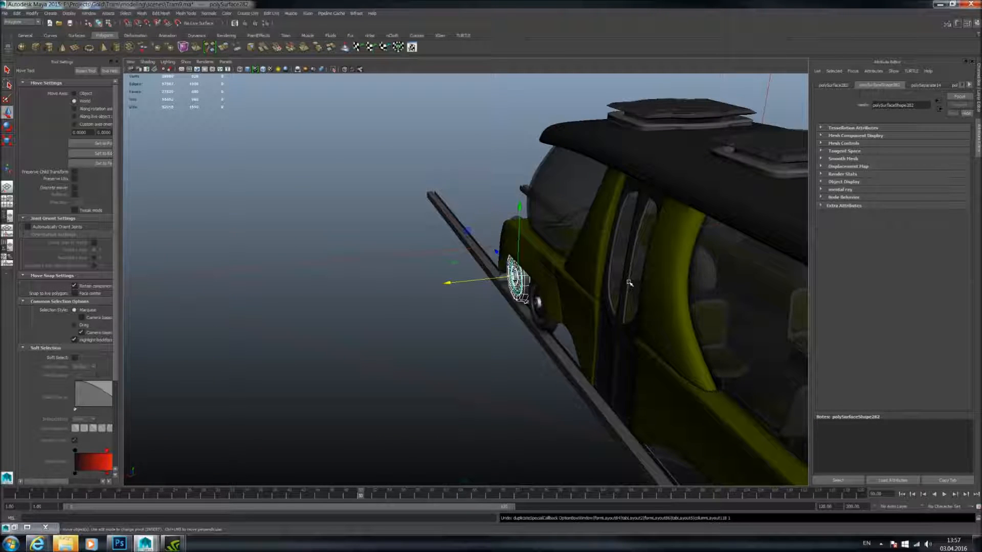
{"action": "left_click_drag", "start_coordinate": [553, 302], "coordinate": [609, 309], "text": "alt"}
{"action": "right_click_drag", "start_coordinate": [609, 309], "coordinate": [548, 293], "text": "alt"}
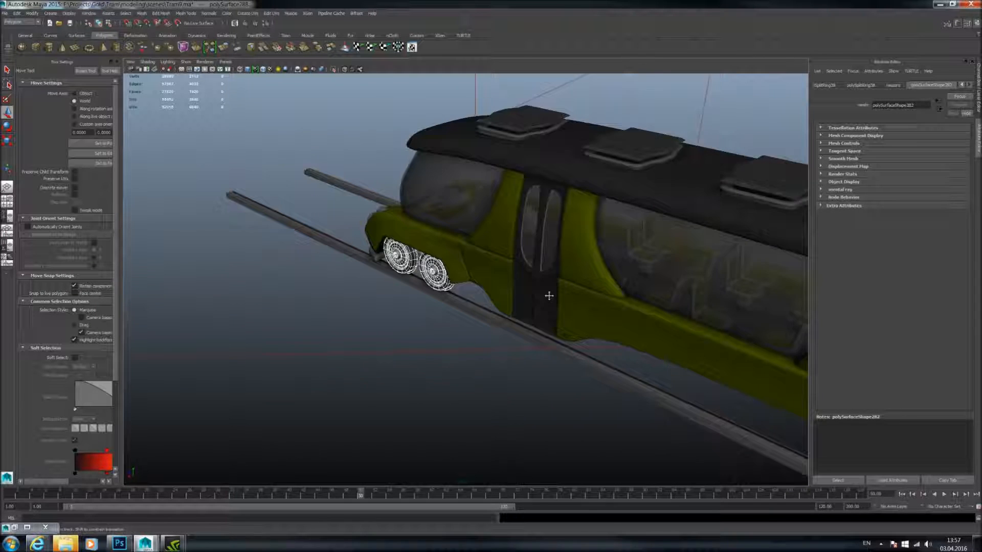
{"action": "left_click_drag", "start_coordinate": [547, 293], "coordinate": [565, 339], "text": "alt"}
{"action": "key", "text": "ctrl+z"}
{"action": "right_click_drag", "start_coordinate": [566, 340], "coordinate": [620, 340], "text": "alt"}
{"action": "left_click_drag", "start_coordinate": [621, 340], "coordinate": [567, 331], "text": "alt"}
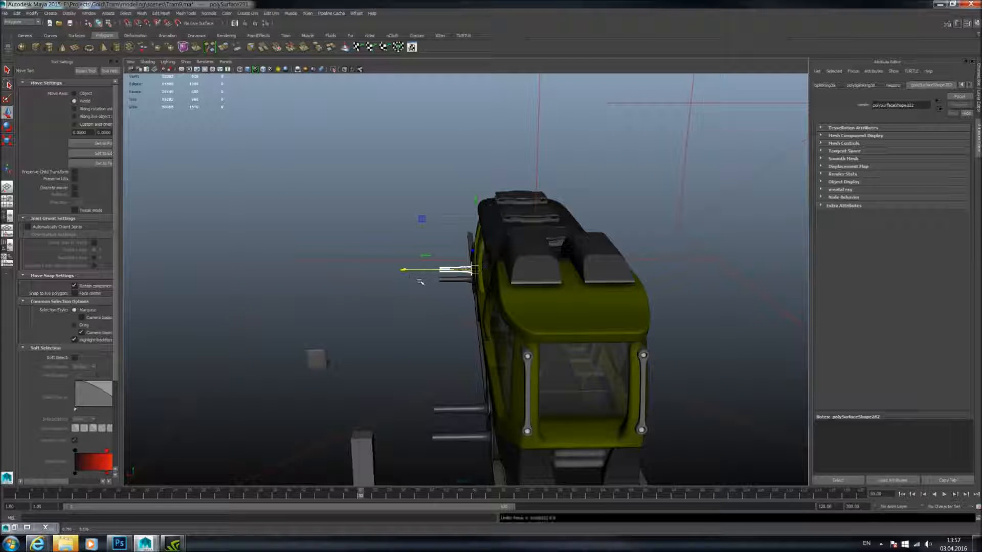
- Add the mirrored rear wheel with its outward-pointing axle to the selected mirrored front wheel
{"action": "middle_click_drag", "start_coordinate": [471, 356], "coordinate": [504, 283], "text": "alt"}
{"action": "right_click_drag", "start_coordinate": [504, 283], "coordinate": [526, 333], "text": "alt"}
{"action": "left_click_drag", "start_coordinate": [531, 353], "coordinate": [526, 331], "text": "alt"}
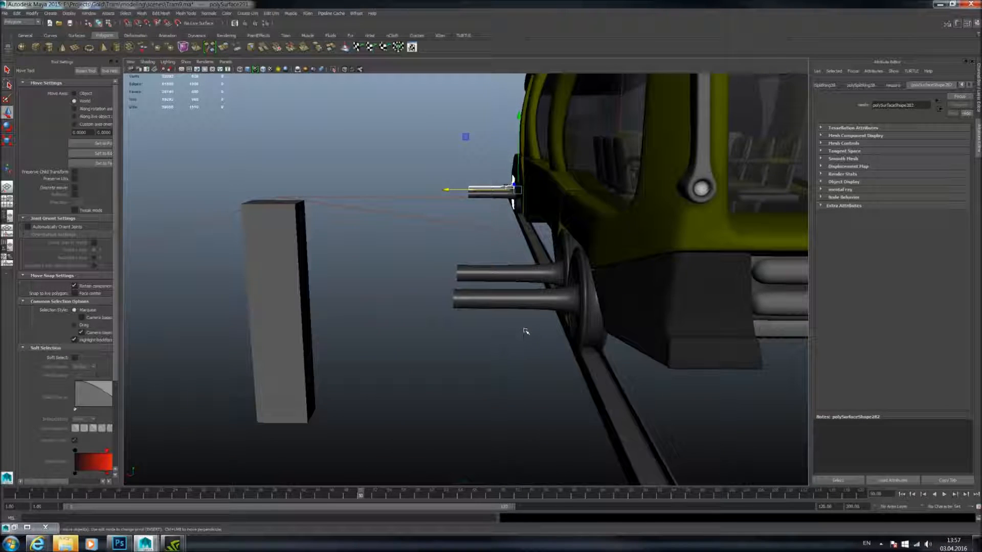
{"action": "left_click_drag", "start_coordinate": [489, 274], "coordinate": [508, 272], "text": "alt"}
{"action": "right_click_drag", "start_coordinate": [508, 271], "coordinate": [604, 333], "text": "alt"}
{"action": "middle_click_drag", "start_coordinate": [603, 333], "coordinate": [564, 330], "text": "alt"}
{"action": "right_click_drag", "start_coordinate": [564, 330], "coordinate": [590, 344], "text": "alt"}
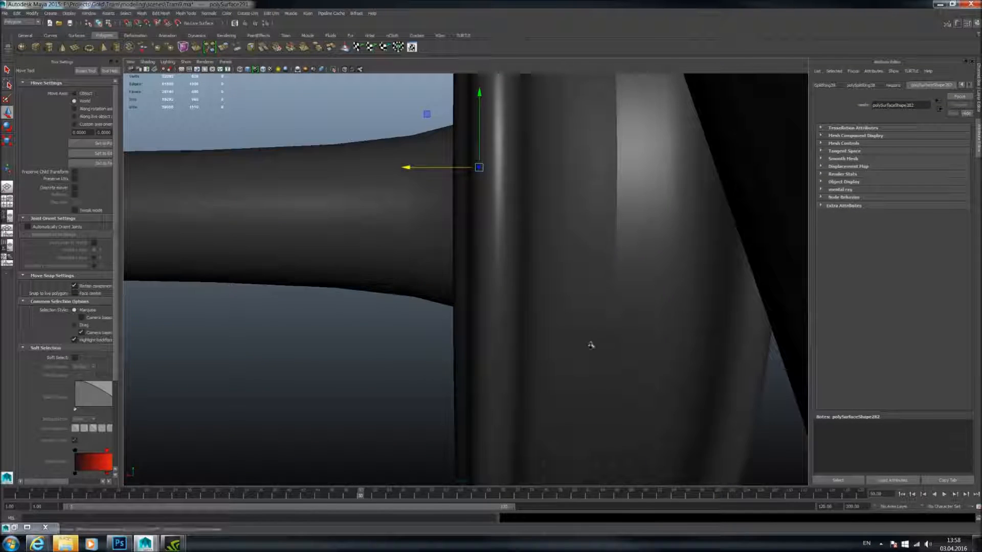
{"action": "middle_click_drag", "start_coordinate": [589, 345], "coordinate": [588, 281], "text": "alt"}
{"action": "right_click_drag", "start_coordinate": [588, 281], "coordinate": [612, 303], "text": "alt"}
{"action": "left_click_drag", "start_coordinate": [611, 302], "coordinate": [645, 319], "text": "alt"}
{"action": "right_click_drag", "start_coordinate": [645, 318], "coordinate": [715, 344], "text": "alt"}
{"action": "left_click_drag", "start_coordinate": [715, 344], "coordinate": [661, 330], "text": "alt"}
{"action": "right_click_drag", "start_coordinate": [661, 330], "coordinate": [728, 349], "text": "alt"}
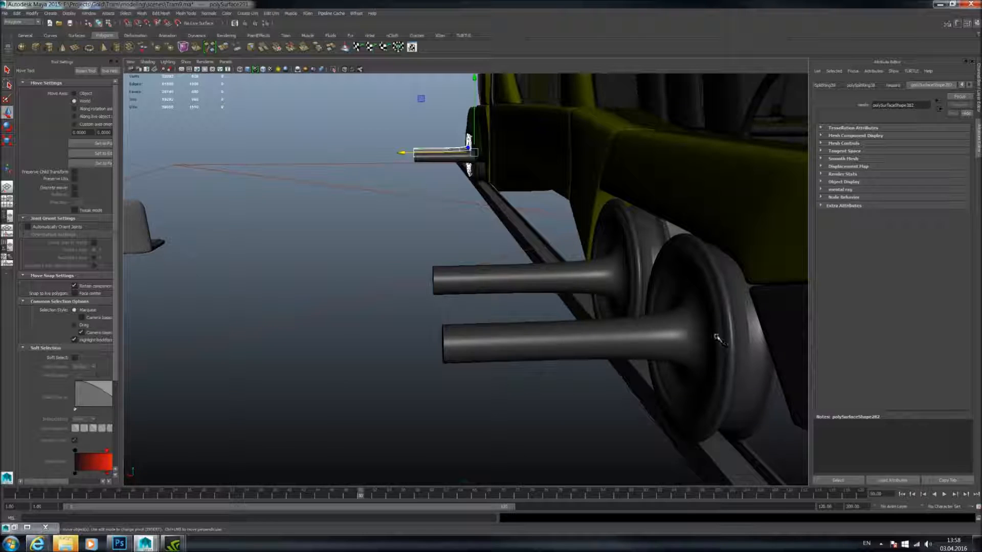
{"action": "left_click_drag", "start_coordinate": [718, 330], "coordinate": [665, 344], "text": "alt"}
{"action": "right_click_drag", "start_coordinate": [665, 344], "coordinate": [712, 346], "text": "alt"}
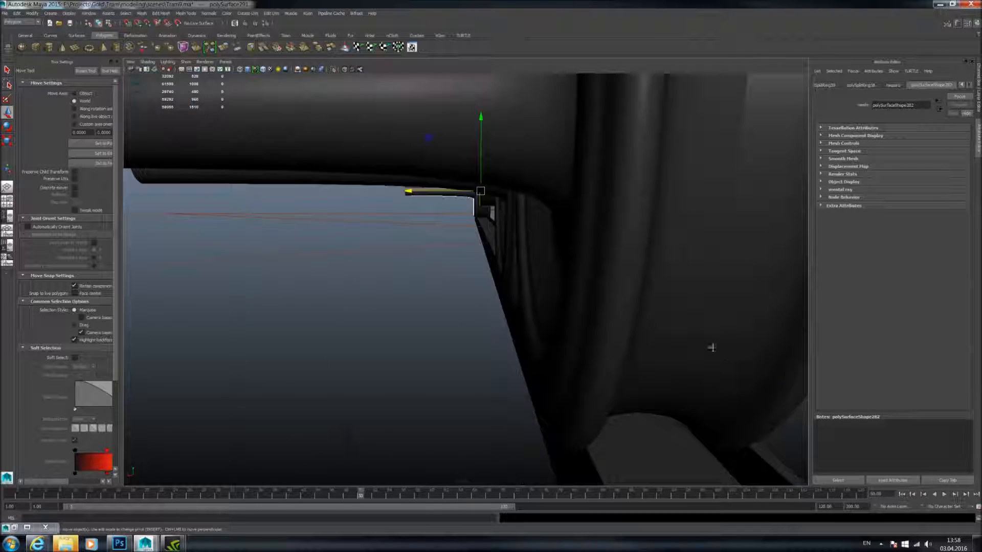
{"action": "left_click_drag", "start_coordinate": [712, 346], "coordinate": [701, 365], "text": "alt"}
{"action": "right_click_drag", "start_coordinate": [701, 364], "coordinate": [709, 383], "text": "alt"}
{"action": "left_click", "coordinate": [379, 268]}
{"action": "mouse_move", "coordinate": [517, 293]}
{"action": "right_mouse_down", "text": "alt"}
{"action": "mouse_move", "coordinate": [550, 301]}
{"action": "mouse_move", "coordinate": [554, 276]}
{"action": "mouse_move", "coordinate": [549, 283]}
{"action": "right_mouse_up", "text": "alt"}
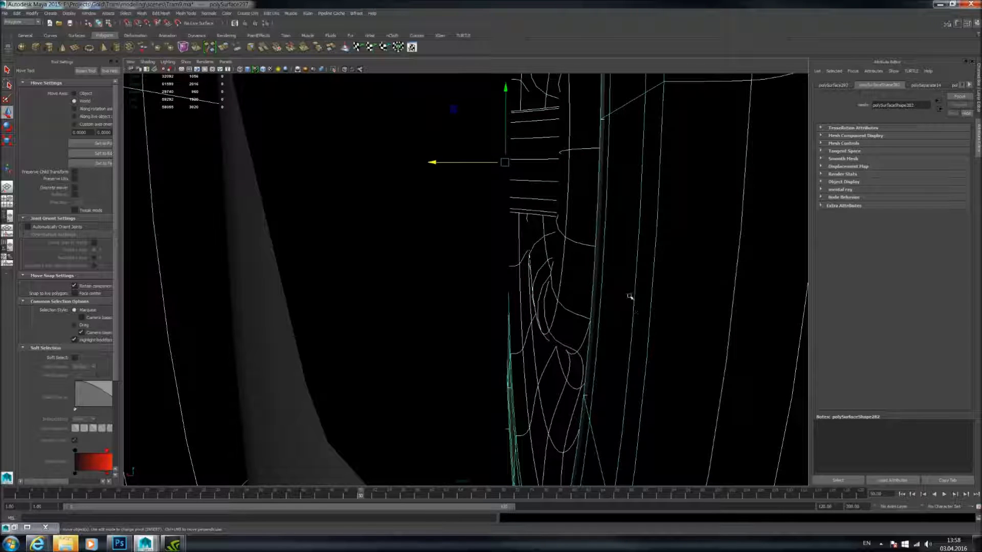
{"action": "mouse_move", "coordinate": [633, 297]}
{"action": "right_mouse_down", "text": "alt"}
{"action": "mouse_move", "coordinate": [660, 343]}
{"action": "mouse_move", "coordinate": [576, 294]}
{"action": "right_mouse_up", "text": "alt"}
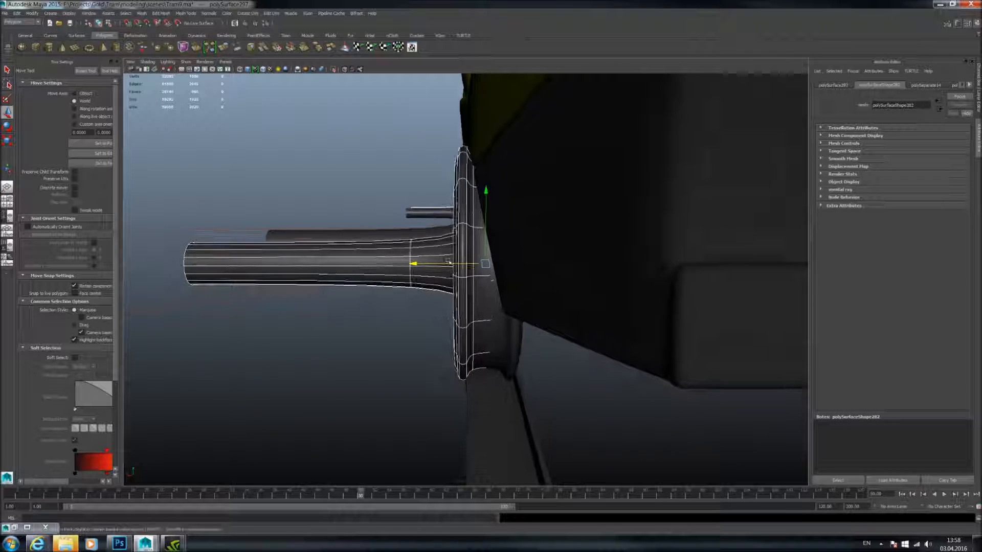
{"action": "right_click_drag", "start_coordinate": [444, 259], "coordinate": [419, 280], "text": "alt"}
- Add the two remaining mirrored wheels with their axles to the selection
{"action": "left_click", "coordinate": [329, 255]}
{"action": "right_click_drag", "start_coordinate": [500, 259], "coordinate": [532, 298], "text": "alt"}
{"action": "mouse_move", "coordinate": [532, 299]}
{"action": "left_mouse_down", "text": "alt"}
{"action": "mouse_move", "coordinate": [541, 335]}
{"action": "mouse_move", "coordinate": [537, 285]}
{"action": "mouse_move", "coordinate": [514, 313]}
{"action": "mouse_move", "coordinate": [526, 309]}
{"action": "left_mouse_up", "text": "alt"}
{"action": "right_click_drag", "start_coordinate": [526, 309], "coordinate": [578, 300], "text": "alt"}
{"action": "middle_click_drag", "start_coordinate": [578, 300], "coordinate": [479, 305], "text": "alt"}
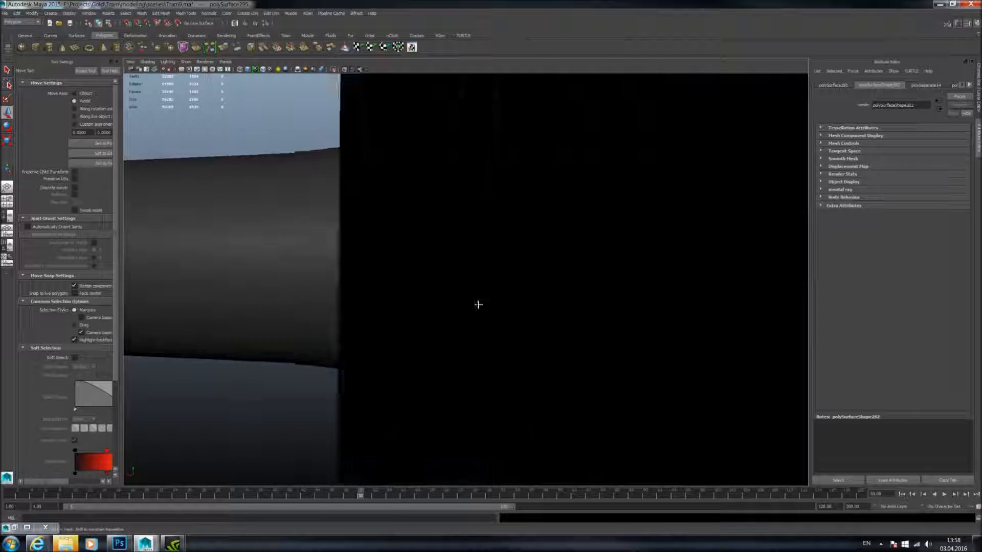
{"action": "left_click_drag", "start_coordinate": [478, 305], "coordinate": [508, 326], "text": "alt"}
{"action": "mouse_move", "coordinate": [508, 327]}
{"action": "right_mouse_down", "text": "alt"}
{"action": "mouse_move", "coordinate": [529, 329]}
{"action": "mouse_move", "coordinate": [518, 326]}
{"action": "right_mouse_up", "text": "alt"}
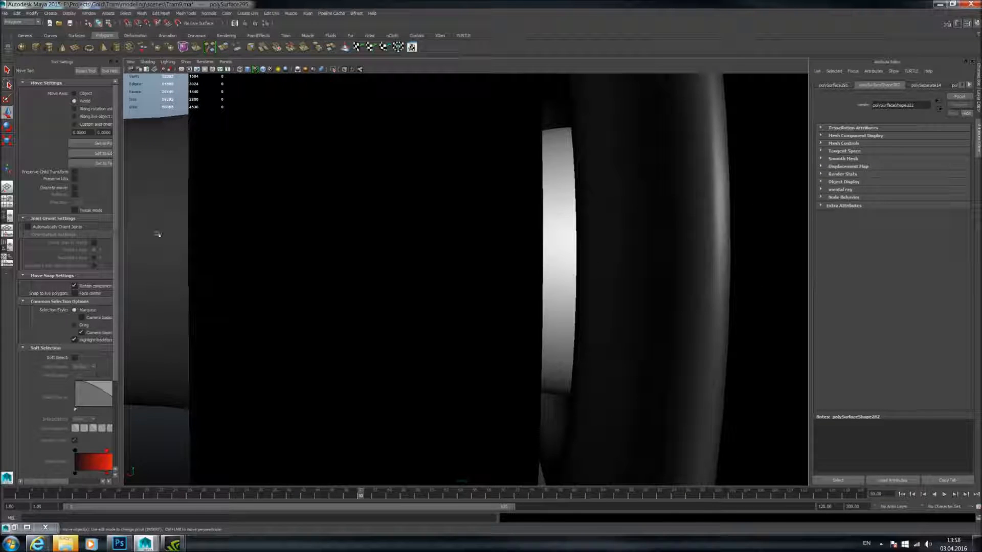
{"action": "middle_click_drag", "start_coordinate": [564, 253], "coordinate": [459, 246], "text": "alt"}
{"action": "left_click_drag", "start_coordinate": [514, 239], "coordinate": [563, 303], "text": "alt"}
{"action": "left_click", "coordinate": [496, 315], "text": "shift"}
{"action": "scroll", "coordinate": [563, 307], "scroll_direction": "down", "scroll_amount": 4}
{"action": "scroll", "coordinate": [553, 318], "scroll_direction": "down", "scroll_amount": 5}
{"action": "middle_click_drag", "start_coordinate": [547, 322], "coordinate": [652, 326], "text": "alt"}
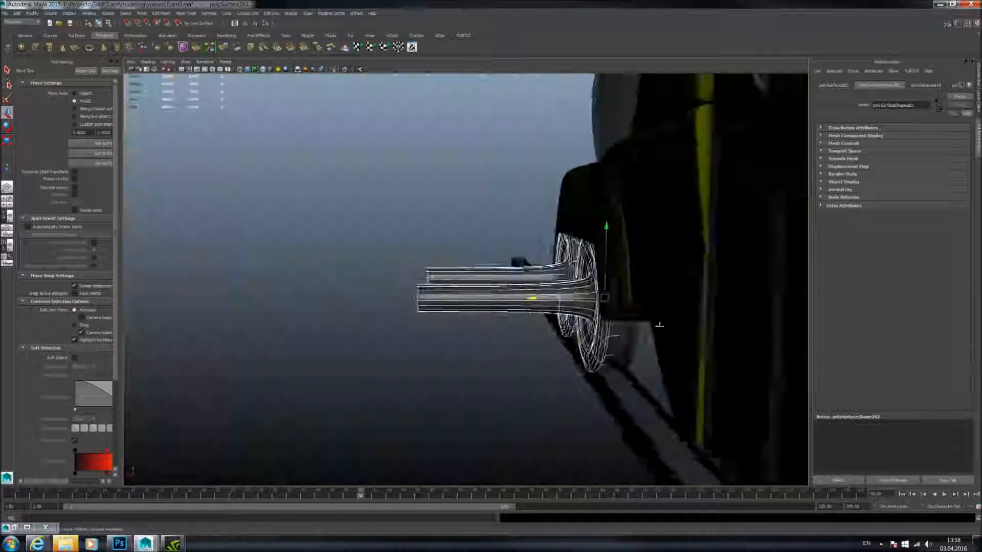
{"action": "scroll", "coordinate": [649, 327], "scroll_direction": "down", "scroll_amount": 2}
- Move the four mirrored wheels across to the opposite side of the tram and check them in the front view
{"action": "left_click_drag", "start_coordinate": [503, 289], "coordinate": [403, 318], "text": "alt"}
{"action": "middle_click_drag", "start_coordinate": [404, 318], "coordinate": [562, 348], "text": "alt"}
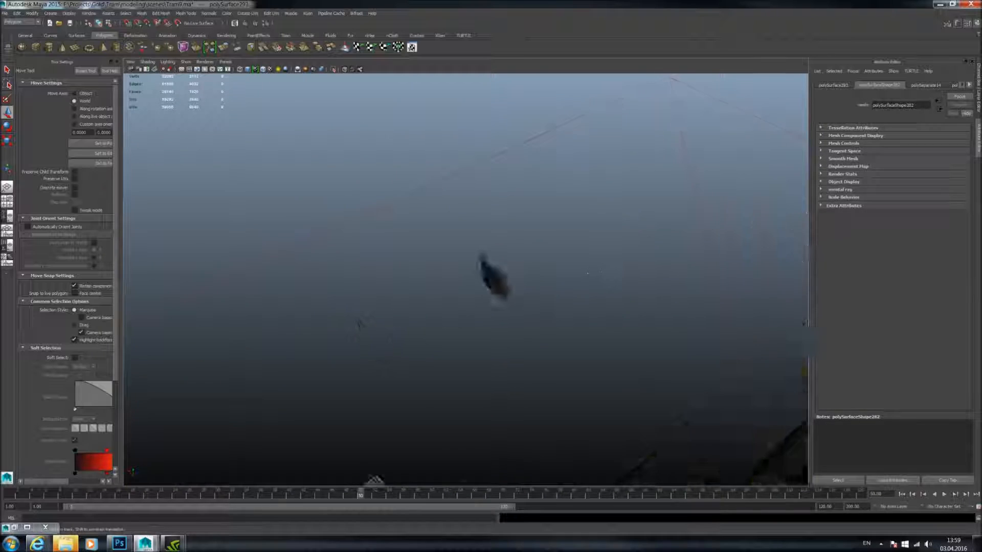
{"action": "left_click_drag", "start_coordinate": [587, 275], "coordinate": [663, 182], "text": "alt"}
{"action": "left_click_drag", "start_coordinate": [603, 272], "coordinate": [516, 283], "text": "alt"}
{"action": "middle_click_drag", "start_coordinate": [516, 283], "coordinate": [602, 275]}
{"action": "left_click_drag", "start_coordinate": [579, 273], "coordinate": [648, 279], "text": "alt"}
{"action": "key", "text": "space"}
{"action": "key", "text": "space"}
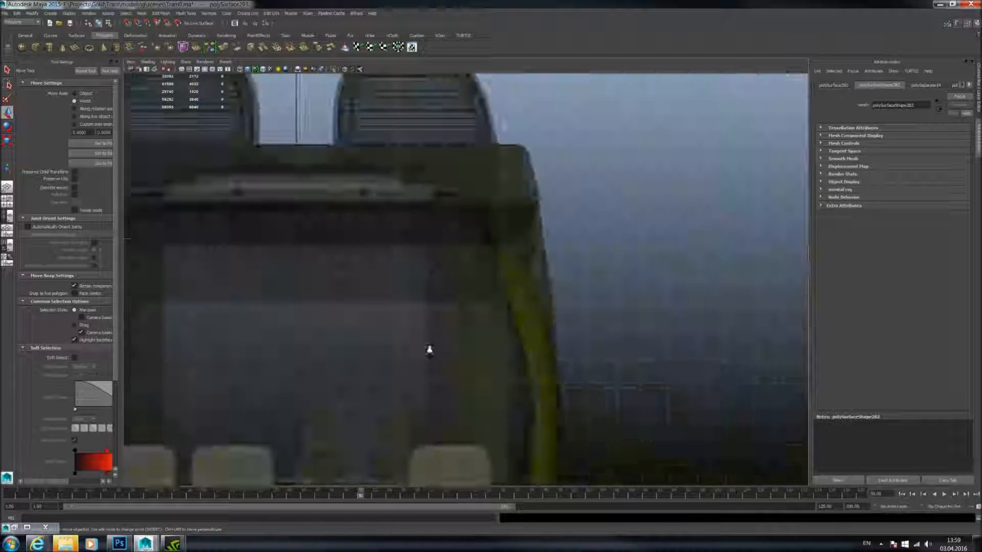
{"action": "scroll", "coordinate": [435, 351], "scroll_direction": "down", "scroll_amount": 8}
{"action": "middle_click_drag", "start_coordinate": [456, 348], "coordinate": [467, 300], "text": "alt"}
{"action": "scroll", "coordinate": [467, 300], "scroll_direction": "up", "scroll_amount": 7}
{"action": "middle_click_drag", "start_coordinate": [465, 427], "coordinate": [506, 330], "text": "alt"}
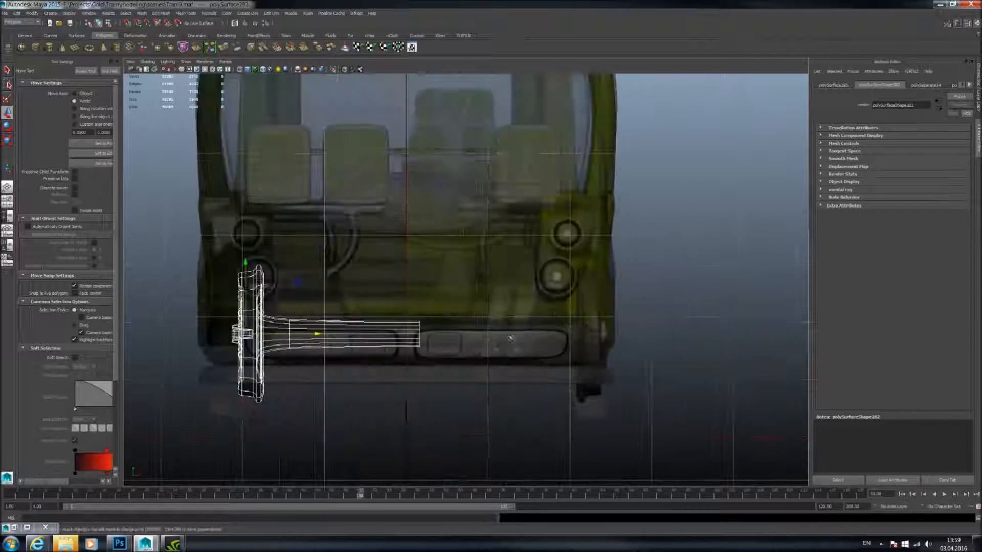
- Align the mirrored wheels sideways in the front view so their flanges sit in the rail groove
{"action": "scroll", "coordinate": [507, 325], "scroll_direction": "up", "scroll_amount": 6}
{"action": "middle_click_drag", "start_coordinate": [525, 393], "coordinate": [421, 269], "text": "alt"}
{"action": "middle_click_drag", "start_coordinate": [365, 297], "coordinate": [655, 296], "text": "alt"}
{"action": "scroll", "coordinate": [655, 296], "scroll_direction": "up", "scroll_amount": 6}
{"action": "middle_click_drag", "start_coordinate": [588, 299], "coordinate": [561, 263]}
{"action": "scroll", "coordinate": [527, 336], "scroll_direction": "up", "scroll_amount": 1}
{"action": "scroll", "coordinate": [538, 329], "scroll_direction": "up", "scroll_amount": 1}
{"action": "scroll", "coordinate": [571, 282], "scroll_direction": "up", "scroll_amount": 1}
{"action": "scroll", "coordinate": [581, 298], "scroll_direction": "up", "scroll_amount": 2}
{"action": "middle_click_drag", "start_coordinate": [581, 298], "coordinate": [581, 258], "text": "alt"}
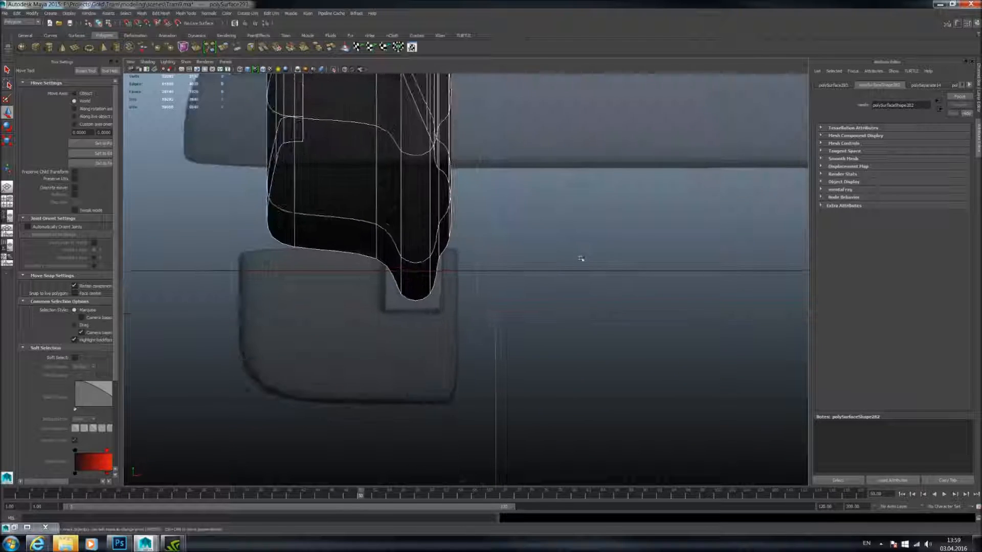
- Compare the seating with the original wheels and try moving the mirrored wheels outward, away from the tram
{"action": "middle_click_drag", "start_coordinate": [706, 309], "coordinate": [225, 301], "text": "alt"}
{"action": "middle_click_drag", "start_coordinate": [665, 298], "coordinate": [276, 308], "text": "alt"}
{"action": "scroll", "coordinate": [317, 302], "scroll_direction": "up", "scroll_amount": 2}
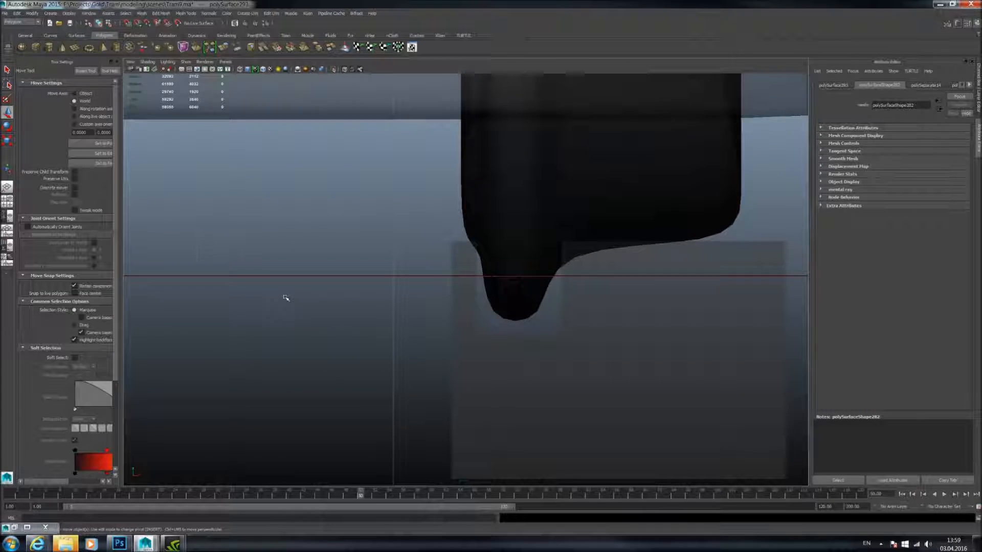
{"action": "scroll", "coordinate": [286, 298], "scroll_direction": "down", "scroll_amount": 5}
{"action": "scroll", "coordinate": [432, 309], "scroll_direction": "up", "scroll_amount": 3}
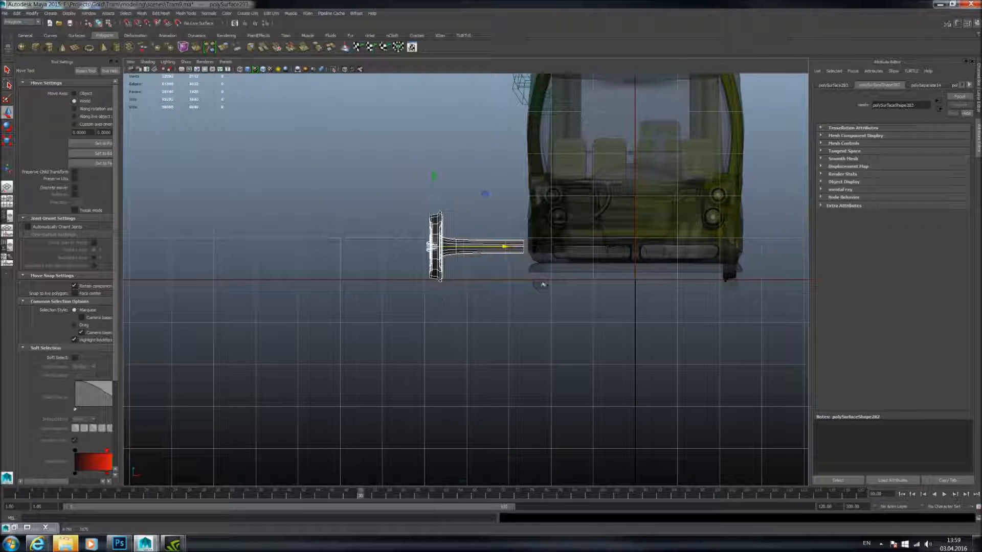
{"action": "middle_click_drag", "start_coordinate": [565, 279], "coordinate": [519, 282], "text": "alt"}
{"action": "left_click_drag", "start_coordinate": [333, 201], "coordinate": [454, 313]}
{"action": "scroll", "coordinate": [454, 302], "scroll_direction": "up", "scroll_amount": 3}
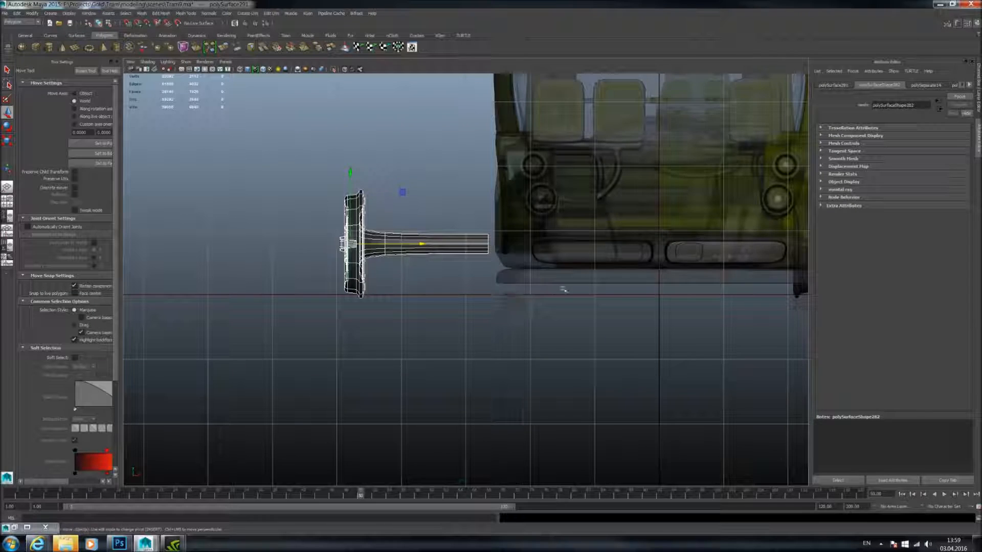
- Examine the original wheel's seating in its rail and return the mirrored wheels to their own rail groove
{"action": "middle_click_drag", "start_coordinate": [562, 289], "coordinate": [409, 271], "text": "alt"}
{"action": "scroll", "coordinate": [414, 276], "scroll_direction": "up", "scroll_amount": 2}
{"action": "middle_click_drag", "start_coordinate": [483, 292], "coordinate": [467, 292], "text": "alt"}
{"action": "scroll", "coordinate": [486, 290], "scroll_direction": "up", "scroll_amount": 3}
{"action": "scroll", "coordinate": [368, 288], "scroll_direction": "up", "scroll_amount": 2}
{"action": "middle_click_drag", "start_coordinate": [563, 289], "coordinate": [322, 293], "text": "alt"}
{"action": "scroll", "coordinate": [322, 294], "scroll_direction": "up", "scroll_amount": 4}
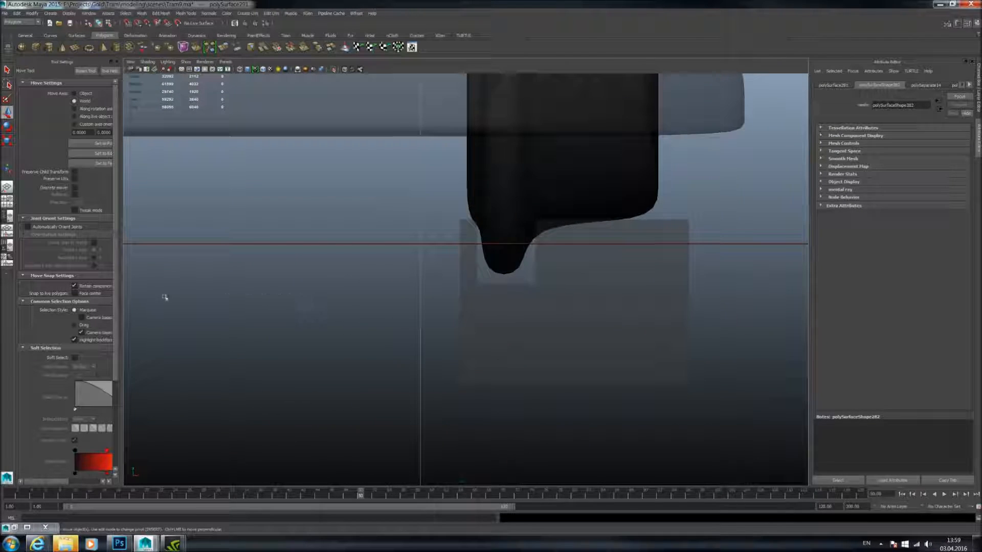
{"action": "middle_click_drag", "start_coordinate": [164, 298], "coordinate": [498, 312], "text": "alt"}
{"action": "middle_click_drag", "start_coordinate": [276, 321], "coordinate": [791, 322], "text": "alt"}
{"action": "middle_click_drag", "start_coordinate": [215, 338], "coordinate": [803, 337], "text": "alt"}
{"action": "middle_click_drag", "start_coordinate": [332, 294], "coordinate": [606, 293], "text": "alt"}
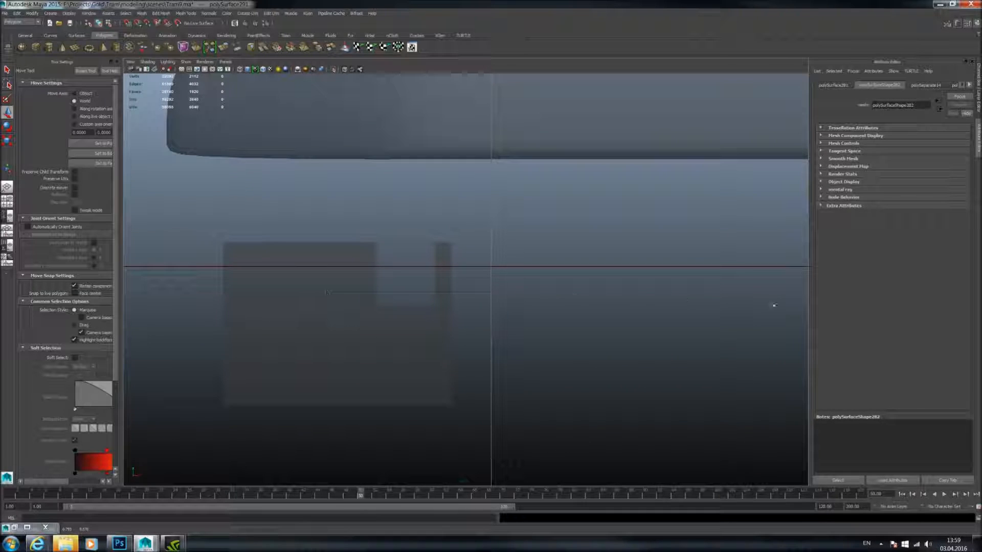
{"action": "middle_click_drag", "start_coordinate": [721, 304], "coordinate": [560, 314], "text": "alt"}
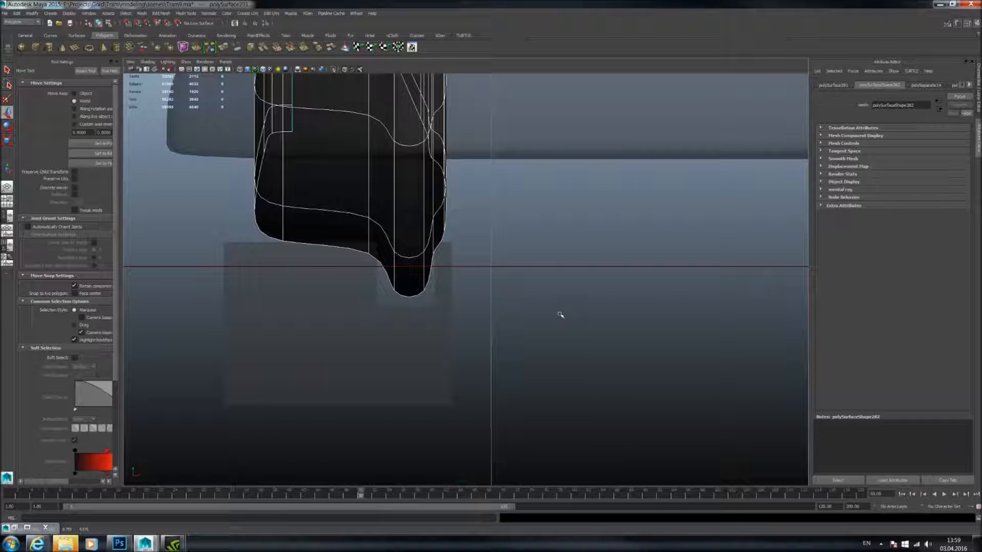
- Return to the perspective view, deselect the wheels and select the raised boxes on the tram's rear roof
{"action": "scroll", "coordinate": [548, 306], "scroll_direction": "down", "scroll_amount": 12}
{"action": "key", "text": "space"}
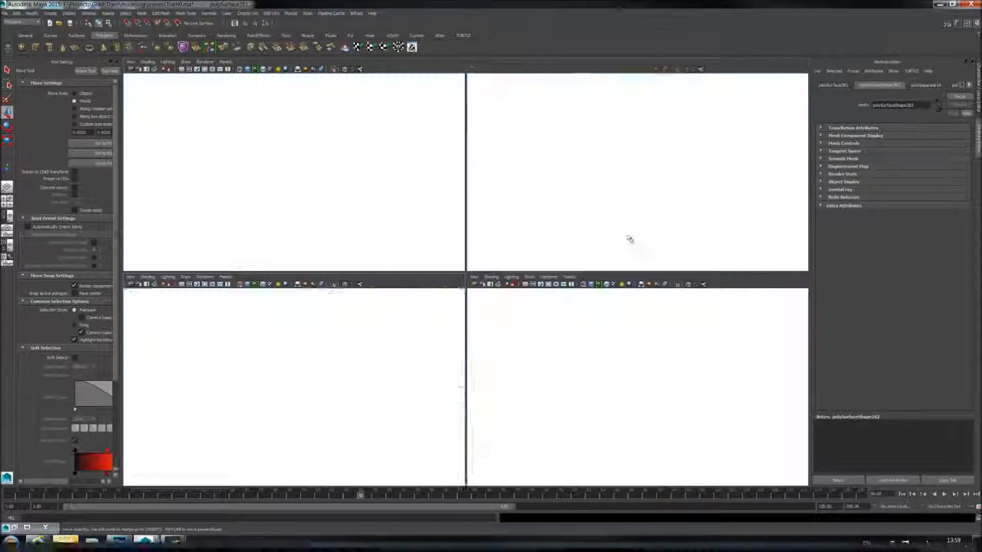
{"action": "key", "text": "space"}
{"action": "left_click", "coordinate": [655, 298]}
{"action": "left_click_drag", "start_coordinate": [655, 299], "coordinate": [524, 287], "text": "alt"}
{"action": "left_click", "coordinate": [508, 287]}
{"action": "scroll", "coordinate": [548, 315], "scroll_direction": "down", "scroll_amount": 4}
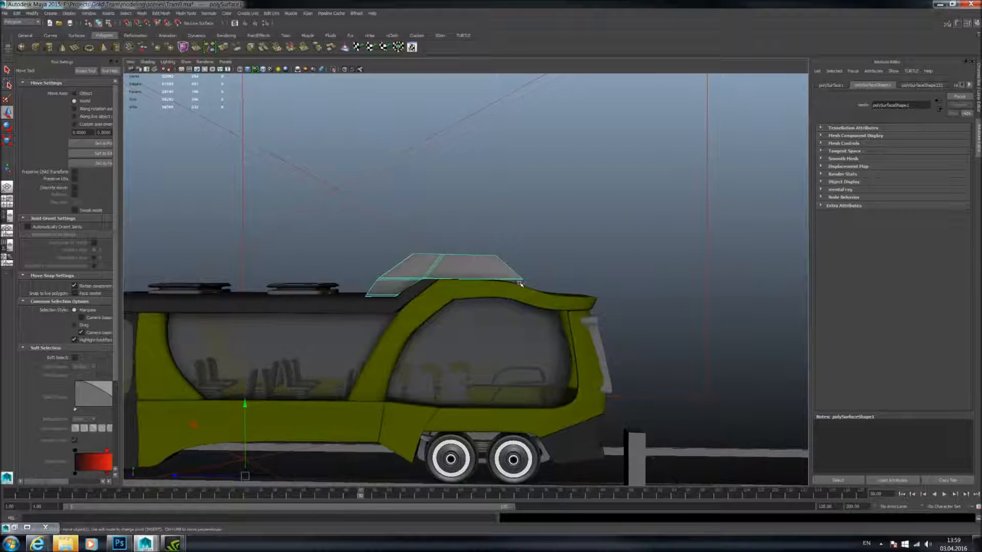
- Try shifting the end vertices of the rear roof boxes toward the middle of the tram, and undo the move
{"action": "key", "text": "F9"}
{"action": "left_click_drag", "start_coordinate": [484, 231], "coordinate": [516, 267]}
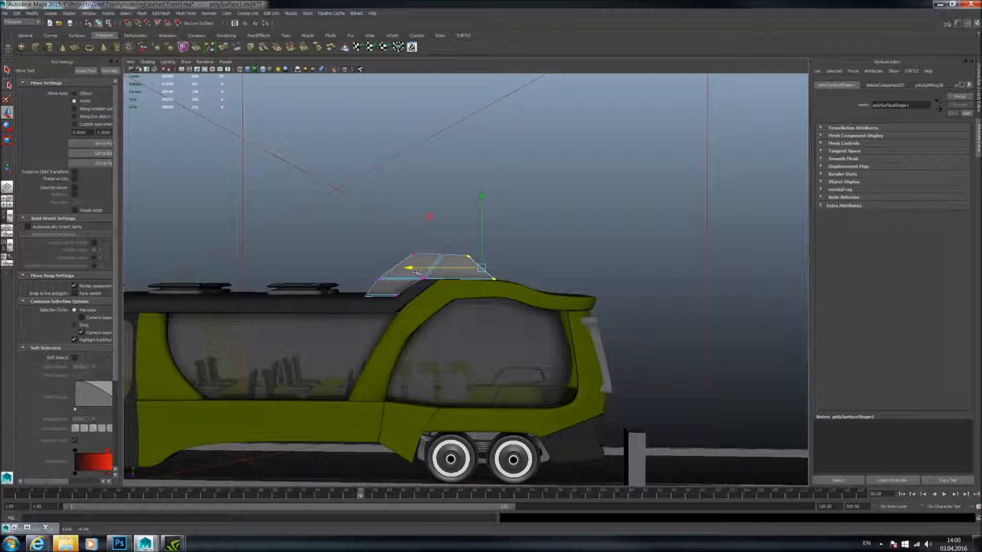
{"action": "scroll", "coordinate": [415, 272], "scroll_direction": "down", "scroll_amount": 5}
{"action": "middle_click_drag", "start_coordinate": [415, 272], "coordinate": [496, 263], "text": "alt"}
{"action": "scroll", "coordinate": [496, 263], "scroll_direction": "down", "scroll_amount": 1}
{"action": "left_click_drag", "start_coordinate": [496, 263], "coordinate": [514, 284], "text": "alt"}
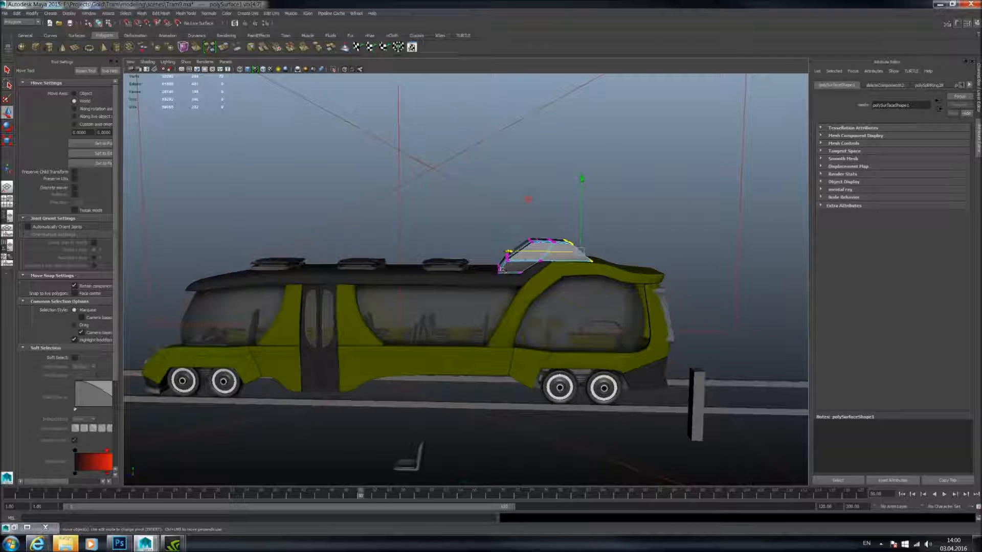
{"action": "key", "text": "ctrl+z"}
- Select the lower row of vertices at the rear end of the roof boxes
{"action": "left_click_drag", "start_coordinate": [512, 259], "coordinate": [471, 276], "text": "alt"}
{"action": "right_click_drag", "start_coordinate": [471, 276], "coordinate": [608, 286], "text": "alt"}
{"action": "middle_click_drag", "start_coordinate": [608, 286], "coordinate": [506, 292], "text": "alt"}
{"action": "left_click_drag", "start_coordinate": [600, 281], "coordinate": [531, 243]}
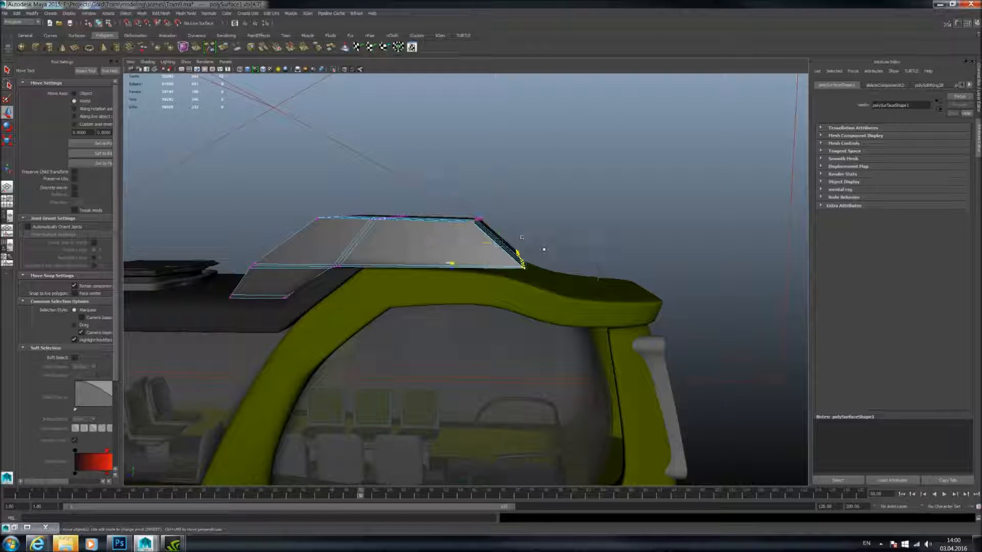
- Try moving the selected lower vertices forward to make the rear faces of the roof boxes vertical
{"action": "left_click_drag", "start_coordinate": [414, 266], "coordinate": [457, 265], "text": "alt"}
{"action": "scroll", "coordinate": [403, 262], "scroll_direction": "down", "scroll_amount": 6}
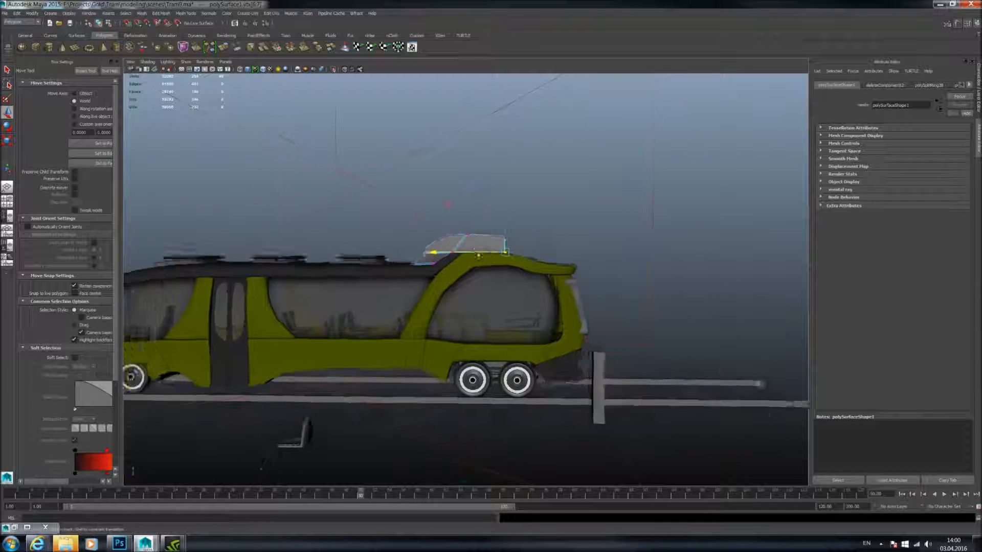
{"action": "left_click_drag", "start_coordinate": [545, 248], "coordinate": [446, 247], "text": "alt"}
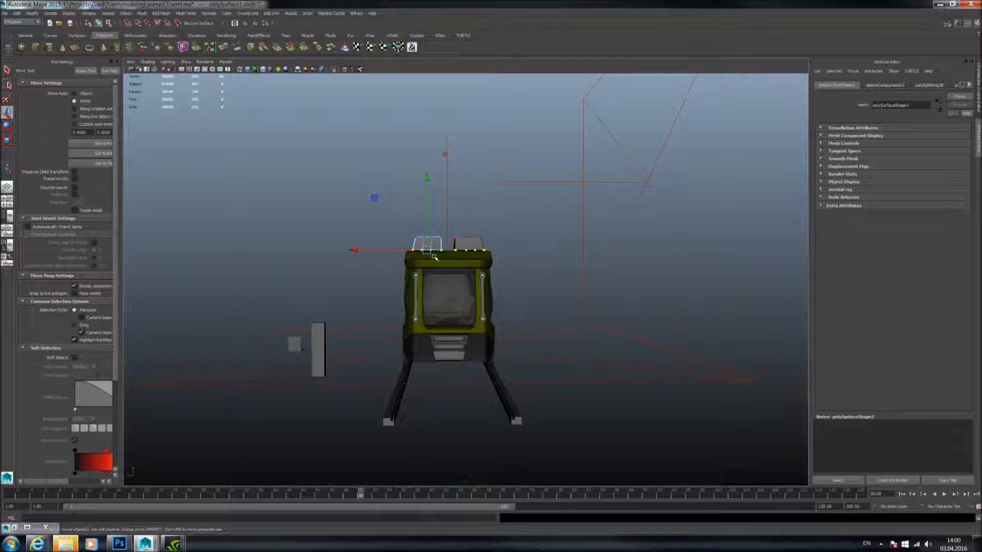
{"action": "scroll", "coordinate": [434, 257], "scroll_direction": "up", "scroll_amount": 5}
{"action": "left_click_drag", "start_coordinate": [439, 260], "coordinate": [449, 315], "text": "alt"}
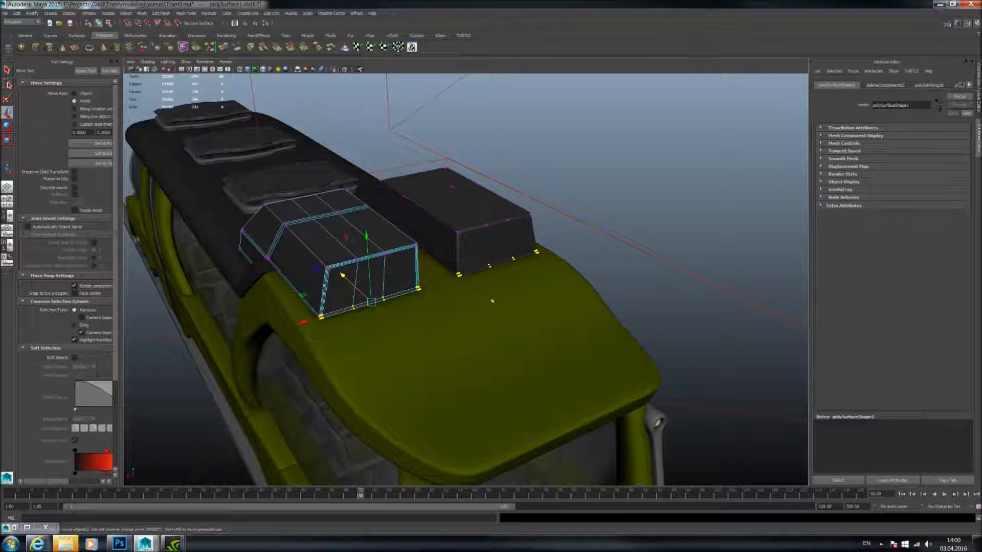
{"action": "left_click_drag", "start_coordinate": [557, 287], "coordinate": [519, 285], "text": "alt"}
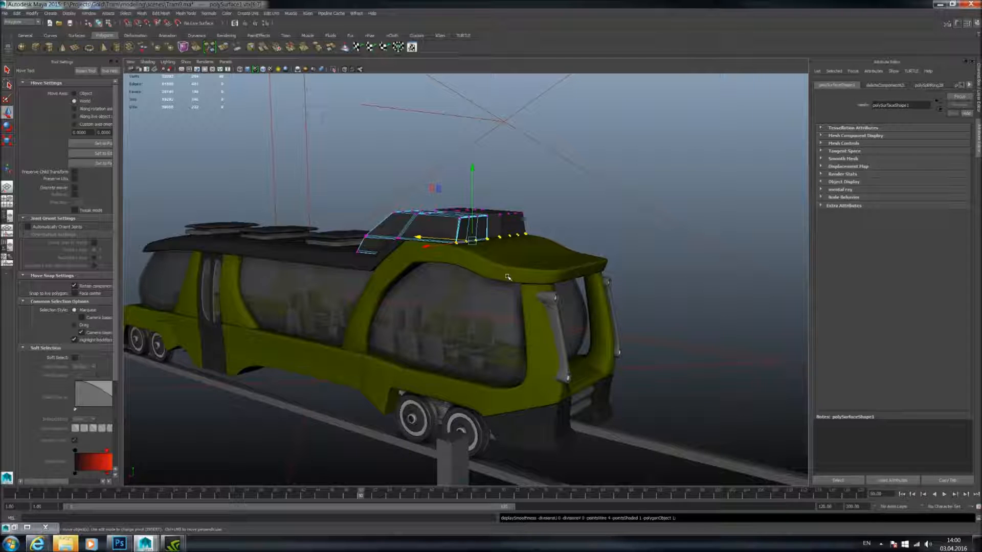
- Move the lower end vertices of the roof boxes rearward into a sloped face and lower them into the green roof
{"action": "middle_click_drag", "start_coordinate": [508, 276], "coordinate": [530, 277]}
{"action": "right_click_drag", "start_coordinate": [530, 278], "coordinate": [504, 277], "text": "alt"}
{"action": "left_click_drag", "start_coordinate": [504, 277], "coordinate": [569, 286], "text": "alt"}
{"action": "right_click_drag", "start_coordinate": [569, 287], "coordinate": [609, 302], "text": "alt"}
{"action": "middle_click_drag", "start_coordinate": [609, 302], "coordinate": [579, 293], "text": "alt"}
{"action": "left_click_drag", "start_coordinate": [579, 294], "coordinate": [573, 291], "text": "alt"}
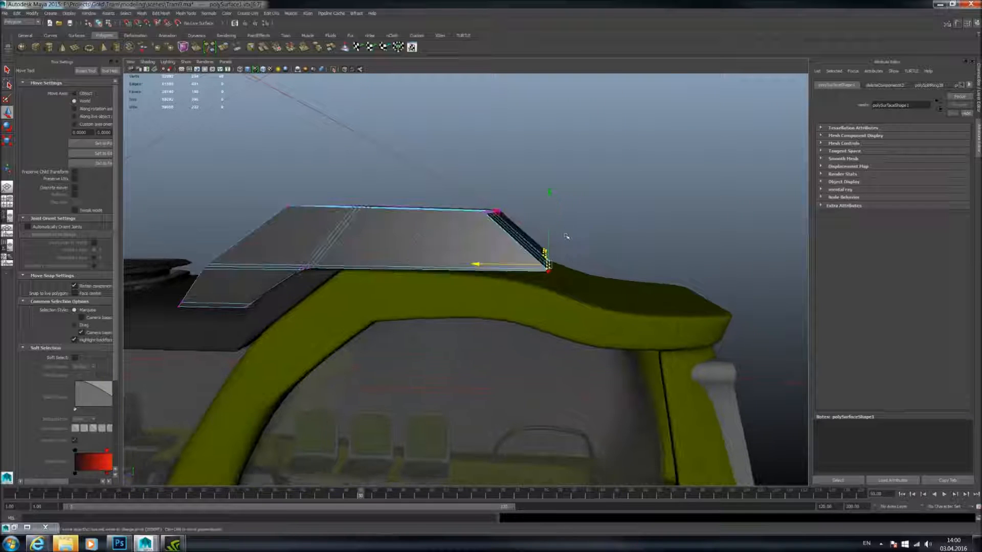
{"action": "left_click_drag", "start_coordinate": [548, 191], "coordinate": [550, 207]}
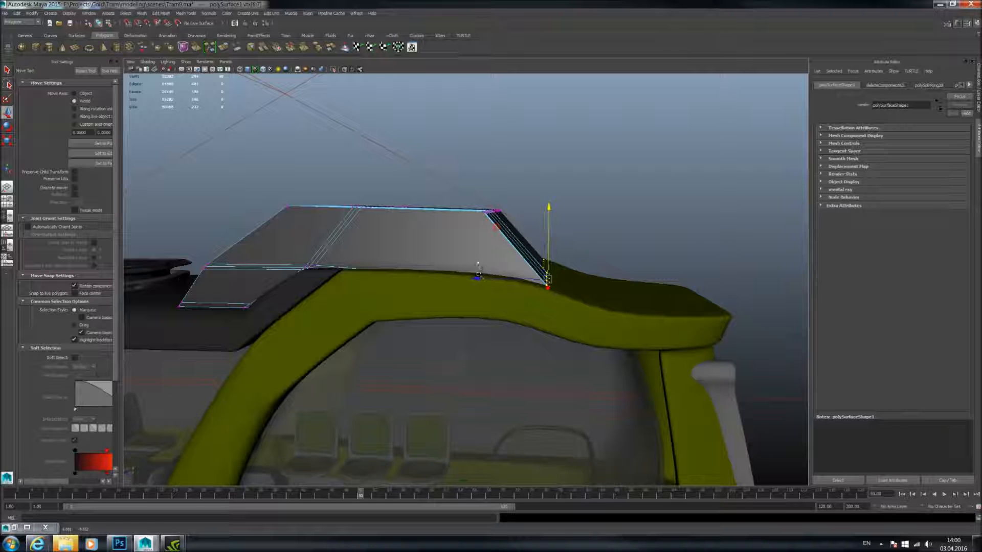
- Insert an edge loop across the sides of the roof boxes just ahead of the sloped rear end
{"action": "left_click_drag", "start_coordinate": [481, 282], "coordinate": [517, 264], "text": "alt"}
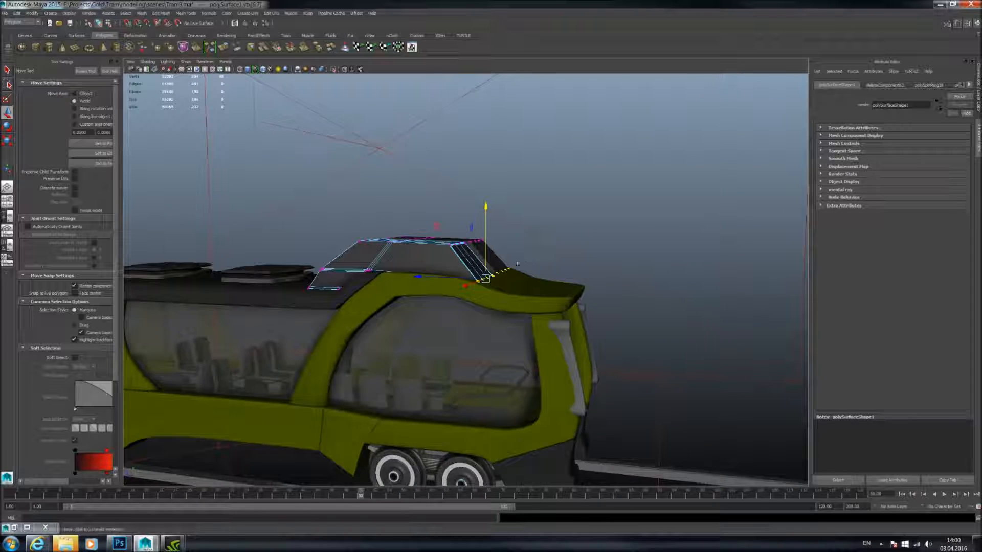
{"action": "middle_click_drag", "start_coordinate": [517, 264], "coordinate": [575, 281], "text": "alt"}
{"action": "left_click", "coordinate": [160, 13]}
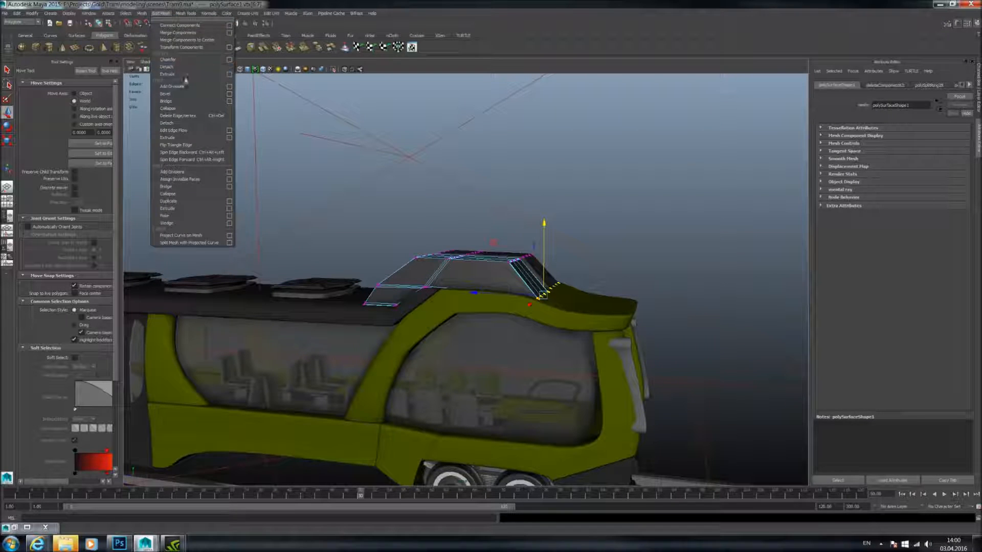
{"action": "mouse_move", "coordinate": [185, 13]}
{"action": "left_click", "coordinate": [197, 101]}
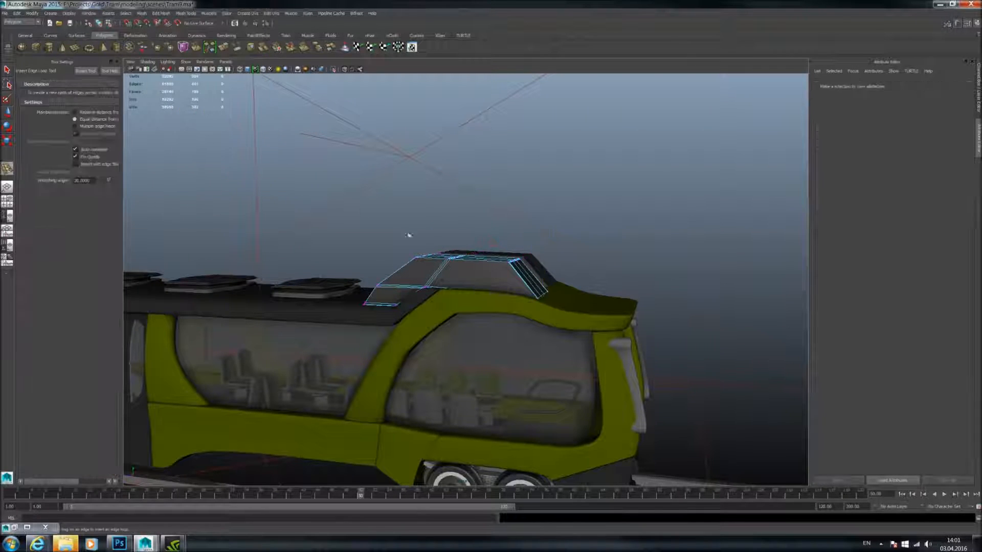
{"action": "scroll", "coordinate": [408, 235], "scroll_direction": "up", "scroll_amount": 3}
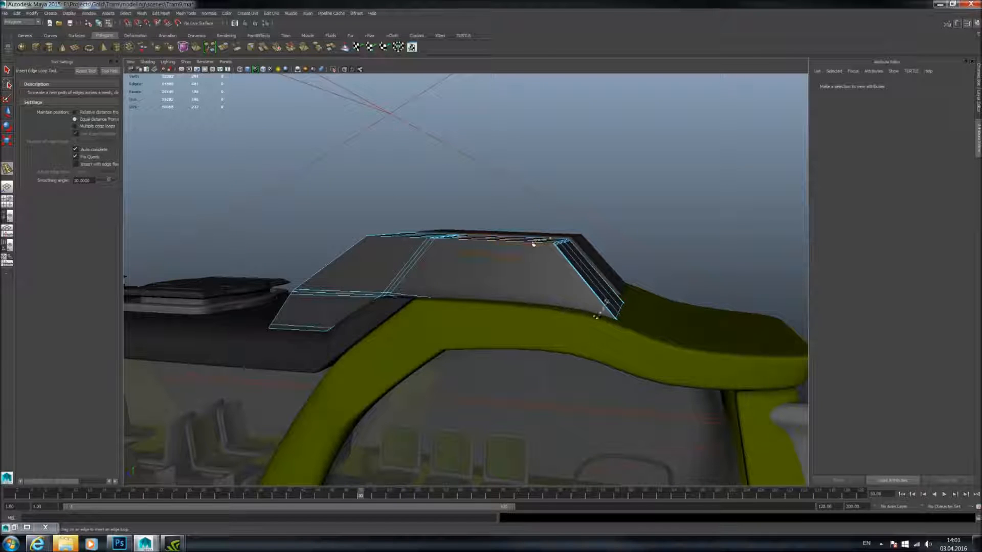
{"action": "left_click", "coordinate": [508, 249]}
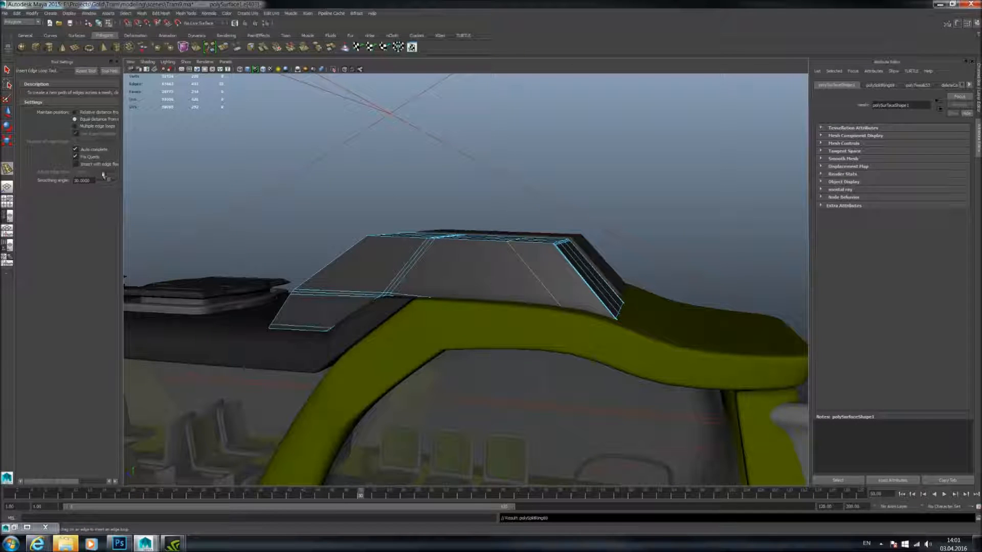
- Try moving the new edge loop of the roof boxes down and rearward, and undo the move
{"action": "key", "text": "w"}
{"action": "right_click", "coordinate": [532, 300]}
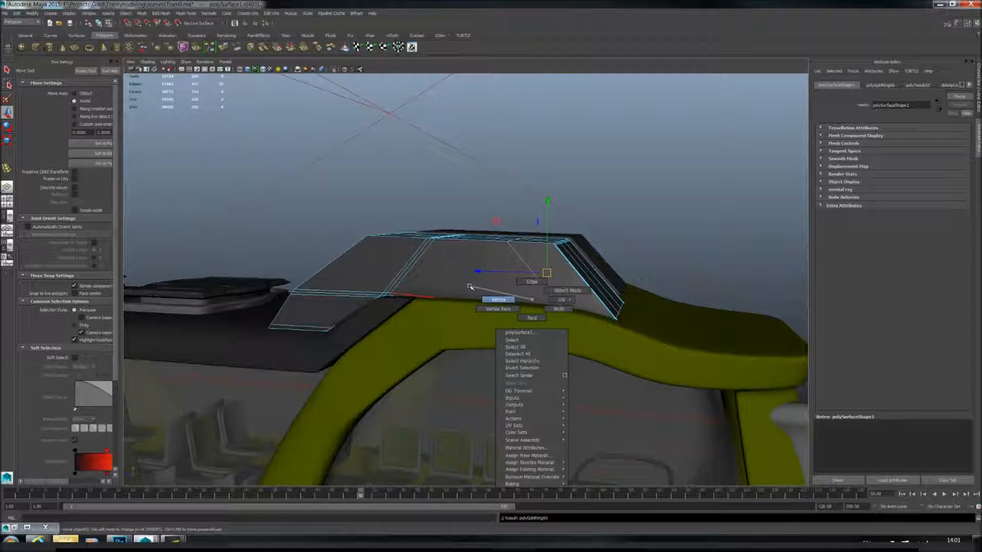
{"action": "right_click_drag", "start_coordinate": [470, 286], "coordinate": [471, 288]}
{"action": "left_click_drag", "start_coordinate": [473, 289], "coordinate": [547, 298], "text": "alt"}
{"action": "left_click_drag", "start_coordinate": [558, 263], "coordinate": [600, 322]}
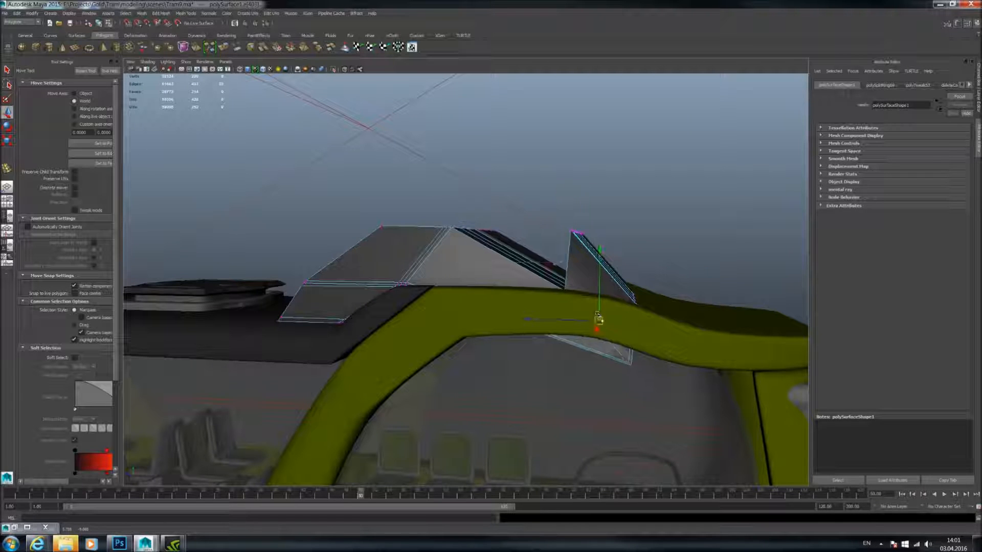
{"action": "key", "text": "ctrl+z"}
- Nudge the lower vertices of the new edge loop slightly upward and preview the roof boxes smoothed
{"action": "left_click_drag", "start_coordinate": [556, 275], "coordinate": [559, 235], "text": "alt"}
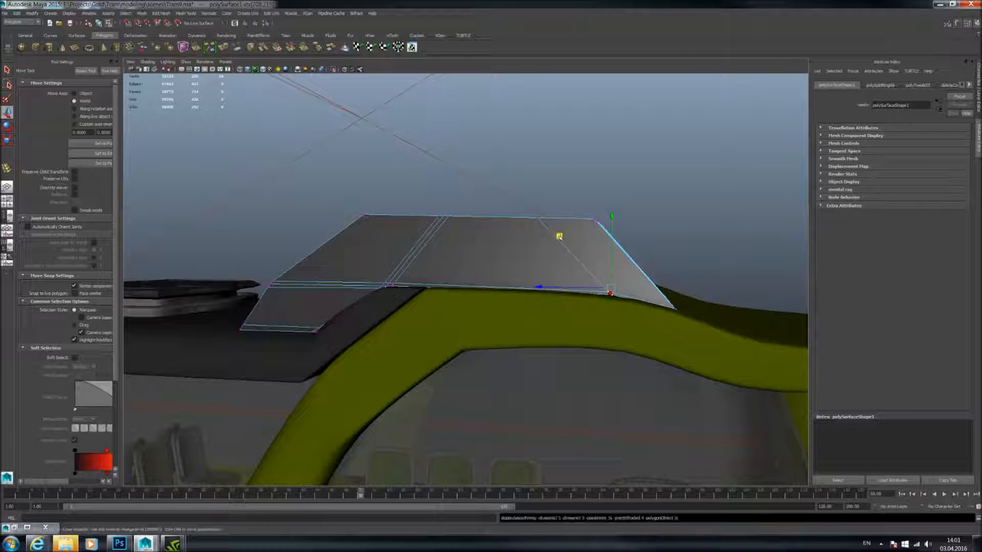
{"action": "key", "text": "3"}
{"action": "scroll", "coordinate": [564, 268], "scroll_direction": "up", "scroll_amount": 4}
{"action": "mouse_move", "coordinate": [603, 258]}
{"action": "middle_mouse_down"}
{"action": "mouse_move", "coordinate": [609, 243]}
{"action": "mouse_move", "coordinate": [604, 252]}
{"action": "middle_mouse_up"}
{"action": "scroll", "coordinate": [614, 256], "scroll_direction": "down", "scroll_amount": 5}
{"action": "left_click_drag", "start_coordinate": [625, 261], "coordinate": [566, 253], "text": "alt"}
{"action": "key", "text": "1"}
{"action": "key", "text": "3"}
{"action": "scroll", "coordinate": [528, 247], "scroll_direction": "down", "scroll_amount": 2}
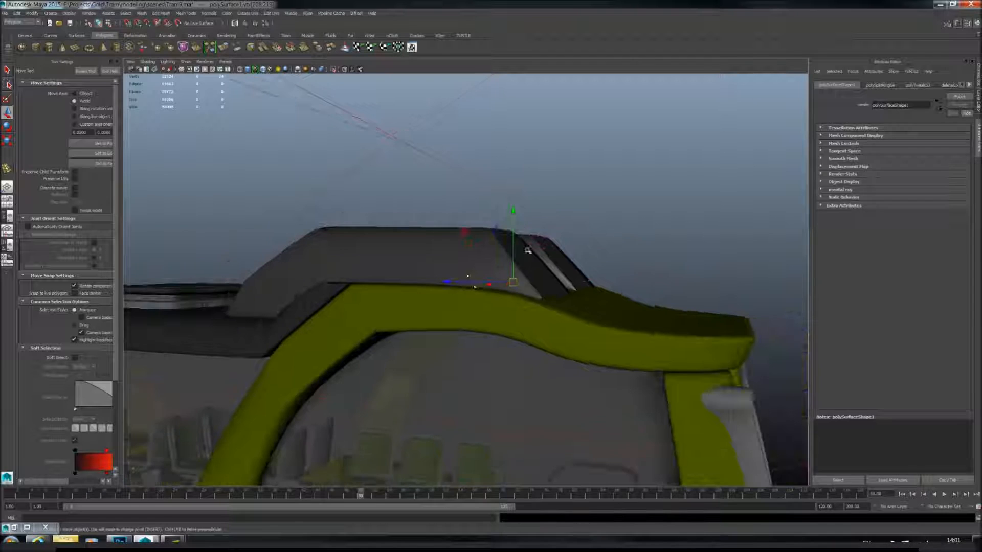
- Return to object mode and examine the smoothed roof boxes from several sides of the tram
{"action": "right_click_drag", "start_coordinate": [528, 248], "coordinate": [568, 229]}
{"action": "left_click", "coordinate": [605, 226]}
{"action": "scroll", "coordinate": [553, 257], "scroll_direction": "down", "scroll_amount": 4}
{"action": "scroll", "coordinate": [553, 258], "scroll_direction": "down", "scroll_amount": 3}
{"action": "left_click_drag", "start_coordinate": [552, 258], "coordinate": [587, 261], "text": "alt"}
{"action": "scroll", "coordinate": [587, 258], "scroll_direction": "down", "scroll_amount": 4}
{"action": "scroll", "coordinate": [542, 264], "scroll_direction": "up", "scroll_amount": 3}
{"action": "left_click_drag", "start_coordinate": [498, 269], "coordinate": [598, 280], "text": "alt"}
{"action": "scroll", "coordinate": [504, 283], "scroll_direction": "up", "scroll_amount": 3}
- Compare the roof box with and without smoothing, focusing on the panel below the louvers
{"action": "left_click", "coordinate": [495, 291]}
{"action": "scroll", "coordinate": [507, 290], "scroll_direction": "up", "scroll_amount": 3}
{"action": "scroll", "coordinate": [559, 279], "scroll_direction": "up", "scroll_amount": 4}
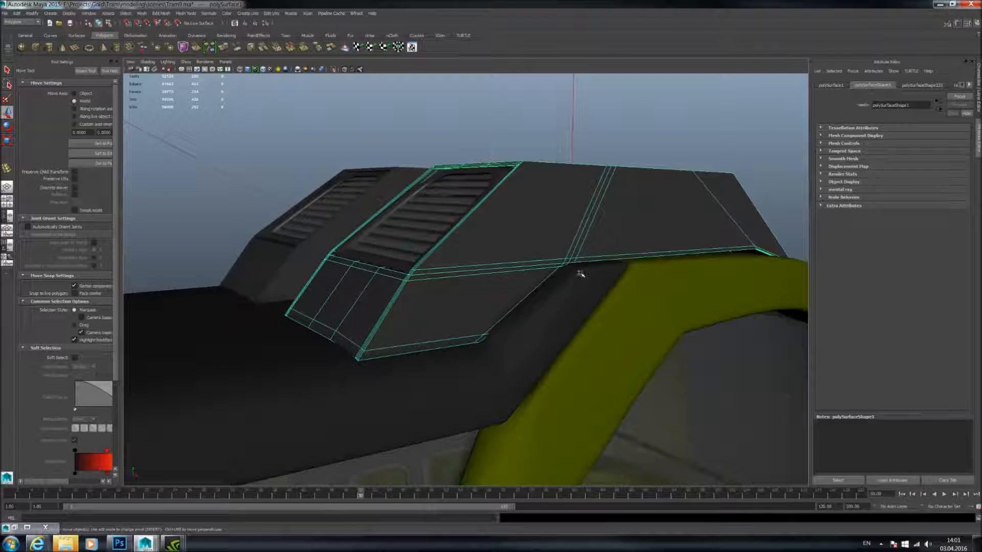
{"action": "key", "text": "3"}
{"action": "key", "text": "1"}
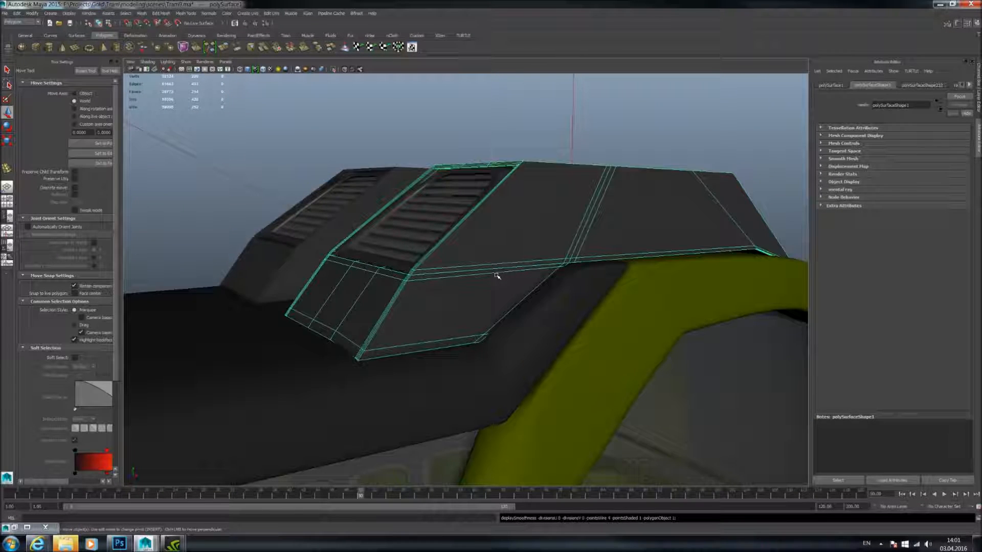
{"action": "left_click", "coordinate": [657, 149]}
{"action": "left_click", "coordinate": [500, 263]}
{"action": "key", "text": "3"}
{"action": "left_click", "coordinate": [517, 137]}
{"action": "left_click_drag", "start_coordinate": [522, 168], "coordinate": [535, 270], "text": "alt"}
{"action": "left_click", "coordinate": [535, 269]}
{"action": "scroll", "coordinate": [527, 272], "scroll_direction": "up", "scroll_amount": 4}
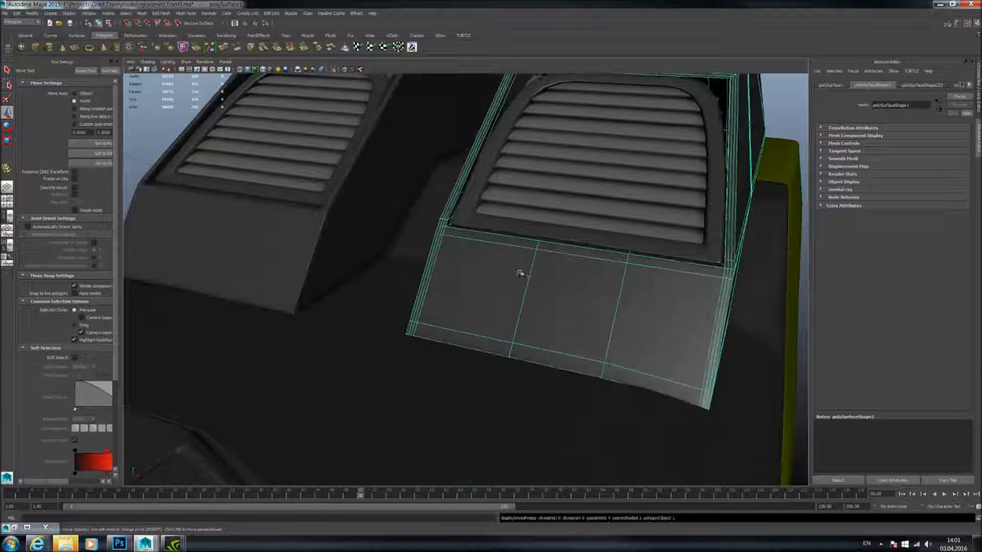
- Select the three faces below the louvers on the roof box and extrude them with a slight inset
{"action": "left_click_drag", "start_coordinate": [488, 268], "coordinate": [513, 278], "text": "alt"}
{"action": "middle_click_drag", "start_coordinate": [513, 277], "coordinate": [451, 278], "text": "alt"}
{"action": "right_click_drag", "start_coordinate": [449, 278], "coordinate": [448, 307]}
{"action": "left_click", "coordinate": [447, 278]}
{"action": "left_click", "coordinate": [527, 286], "text": "shift"}
{"action": "left_click", "coordinate": [601, 274], "text": "shift"}
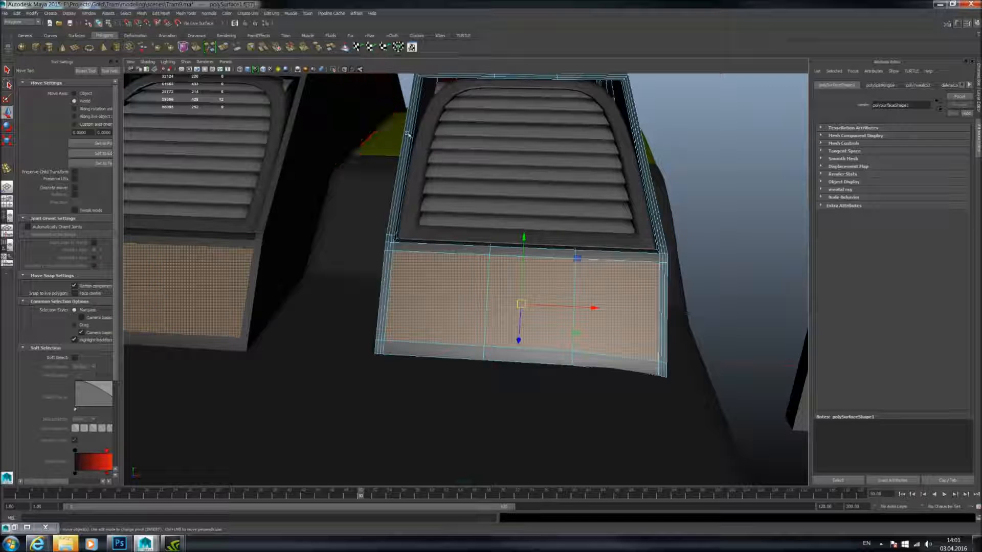
{"action": "left_click", "coordinate": [225, 49]}
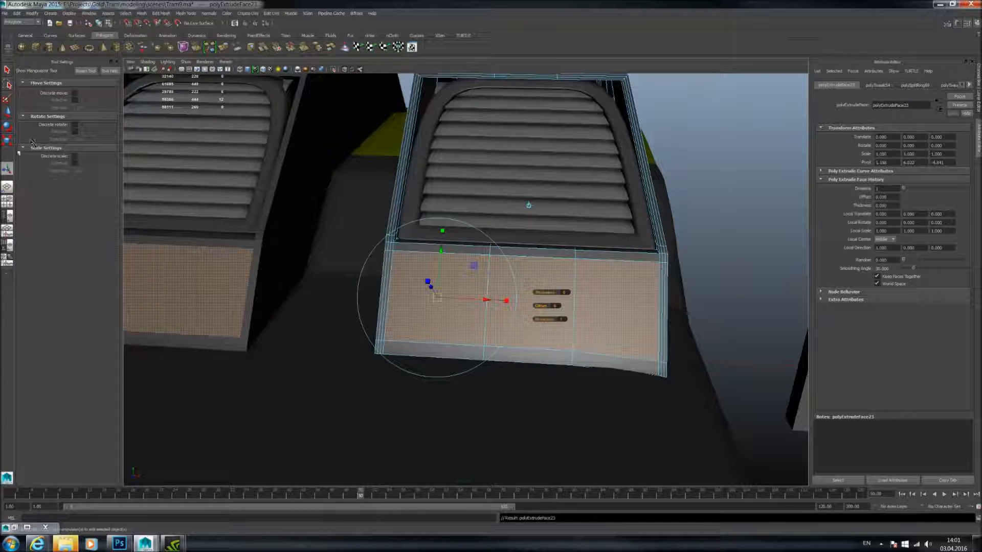
{"action": "left_click_drag", "start_coordinate": [437, 297], "coordinate": [493, 280]}
- Extrude the inset faces again, push them into the roof box as a recess, and preview it smoothed
{"action": "left_click", "coordinate": [223, 47]}
{"action": "key", "text": "w"}
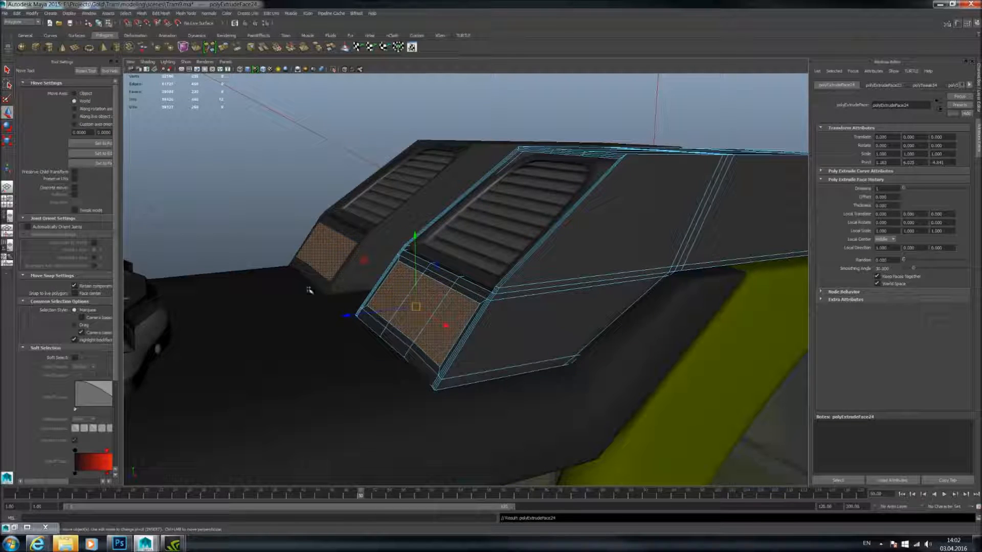
{"action": "left_click_drag", "start_coordinate": [340, 317], "coordinate": [475, 295]}
{"action": "key", "text": "3"}
{"action": "right_click_drag", "start_coordinate": [643, 268], "coordinate": [614, 281], "text": "alt"}
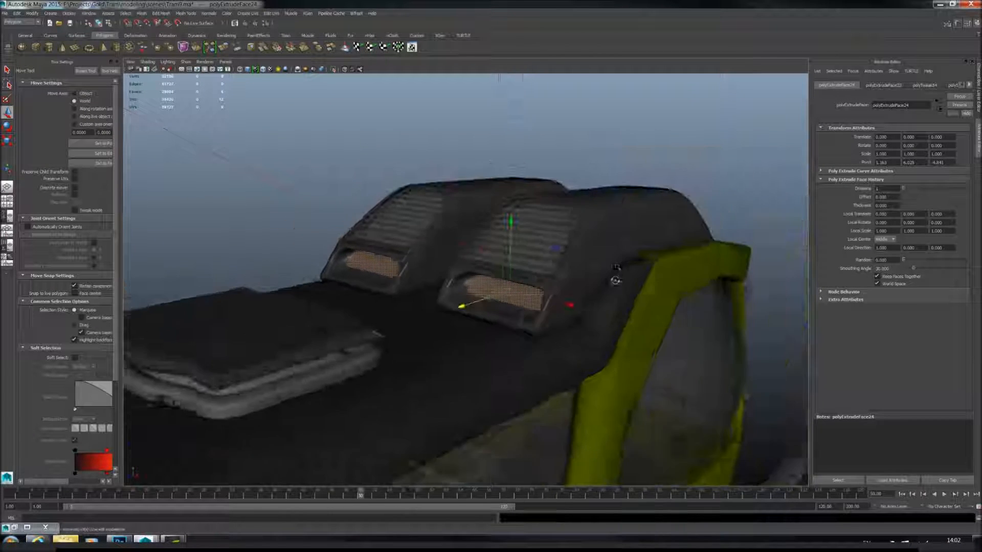
{"action": "key", "text": "F8"}
{"action": "left_click", "coordinate": [616, 165]}
{"action": "left_click_drag", "start_coordinate": [563, 213], "coordinate": [578, 205], "text": "alt"}
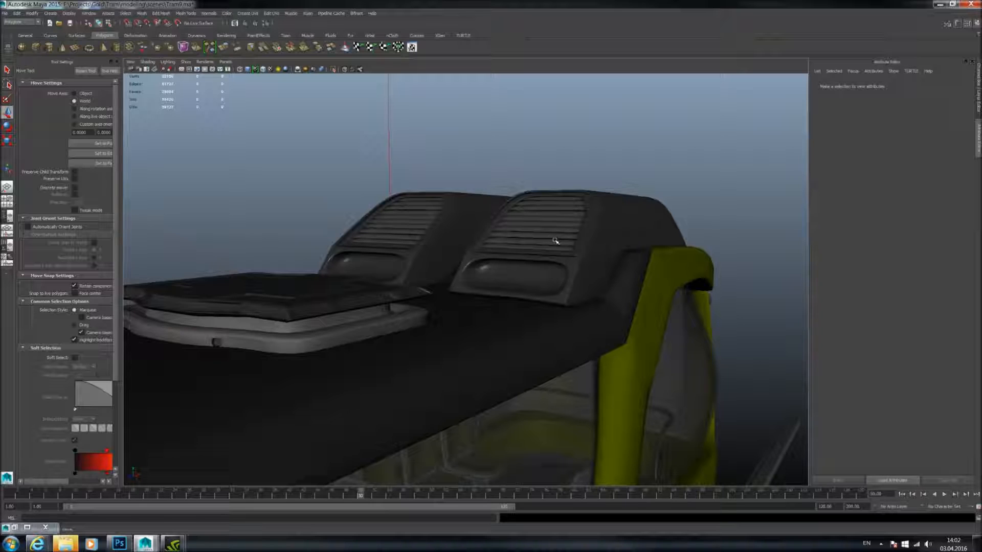
- Turn off smoothing on the roof box and select the two outer faces of the recess's back wall
{"action": "left_click", "coordinate": [507, 271]}
{"action": "key", "text": "1"}
{"action": "left_click_drag", "start_coordinate": [542, 278], "coordinate": [530, 277], "text": "alt"}
{"action": "right_click_drag", "start_coordinate": [530, 276], "coordinate": [550, 299], "text": "alt"}
{"action": "left_click_drag", "start_coordinate": [550, 299], "coordinate": [501, 292], "text": "alt"}
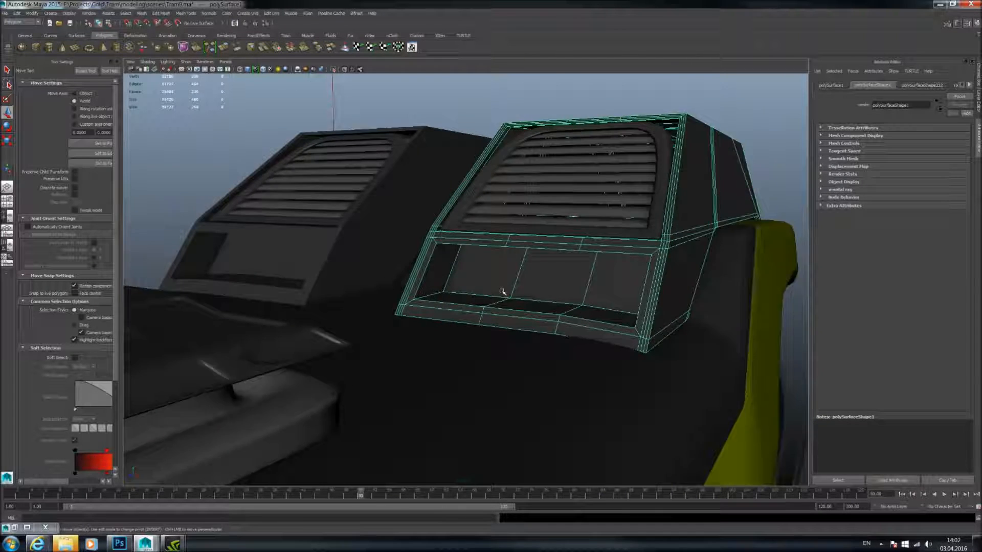
{"action": "right_click_drag", "start_coordinate": [502, 292], "coordinate": [495, 279], "text": "alt"}
{"action": "key", "text": "F11"}
{"action": "left_click", "coordinate": [499, 275]}
{"action": "left_click", "coordinate": [641, 295], "text": "shift"}
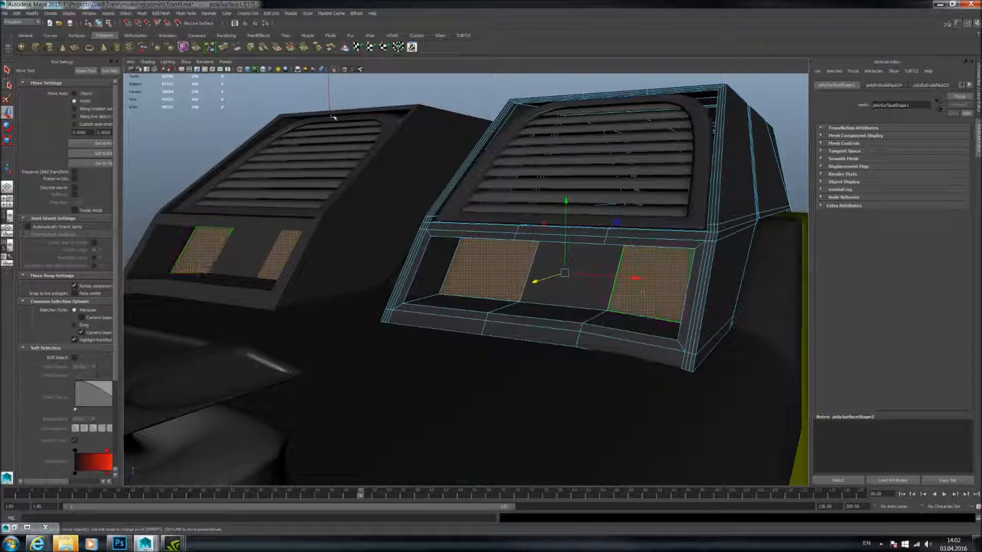
- Extrude the two selected faces deeper into the roof box to form two separate holes
{"action": "left_click", "coordinate": [223, 50]}
{"action": "left_click_drag", "start_coordinate": [583, 179], "coordinate": [533, 247], "text": "alt"}
{"action": "right_click_drag", "start_coordinate": [532, 248], "coordinate": [510, 140], "text": "alt"}
{"action": "left_click_drag", "start_coordinate": [510, 140], "coordinate": [452, 131], "text": "alt"}
{"action": "middle_click_drag", "start_coordinate": [452, 131], "coordinate": [537, 233]}
{"action": "left_click_drag", "start_coordinate": [537, 233], "coordinate": [536, 253], "text": "alt"}
{"action": "right_click_drag", "start_coordinate": [536, 253], "coordinate": [509, 258], "text": "alt"}
{"action": "left_click_drag", "start_coordinate": [509, 258], "coordinate": [469, 267], "text": "alt"}
{"action": "middle_click_drag", "start_coordinate": [469, 268], "coordinate": [499, 263], "text": "alt"}
{"action": "left_click_drag", "start_coordinate": [500, 263], "coordinate": [461, 284], "text": "alt"}
- Lower the end faces of the two holes, check them smoothed, and return to object mode without smoothing
{"action": "left_click", "coordinate": [8, 128]}
{"action": "left_click_drag", "start_coordinate": [394, 230], "coordinate": [348, 243], "text": "alt"}
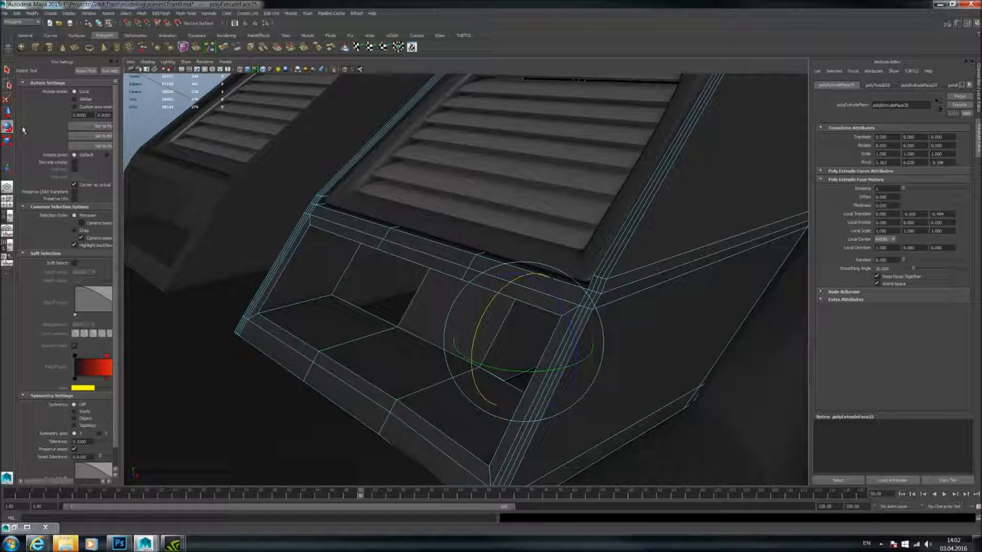
{"action": "left_click", "coordinate": [9, 113]}
{"action": "left_click_drag", "start_coordinate": [174, 209], "coordinate": [261, 232], "text": "alt"}
{"action": "left_click_drag", "start_coordinate": [550, 296], "coordinate": [529, 290], "text": "alt"}
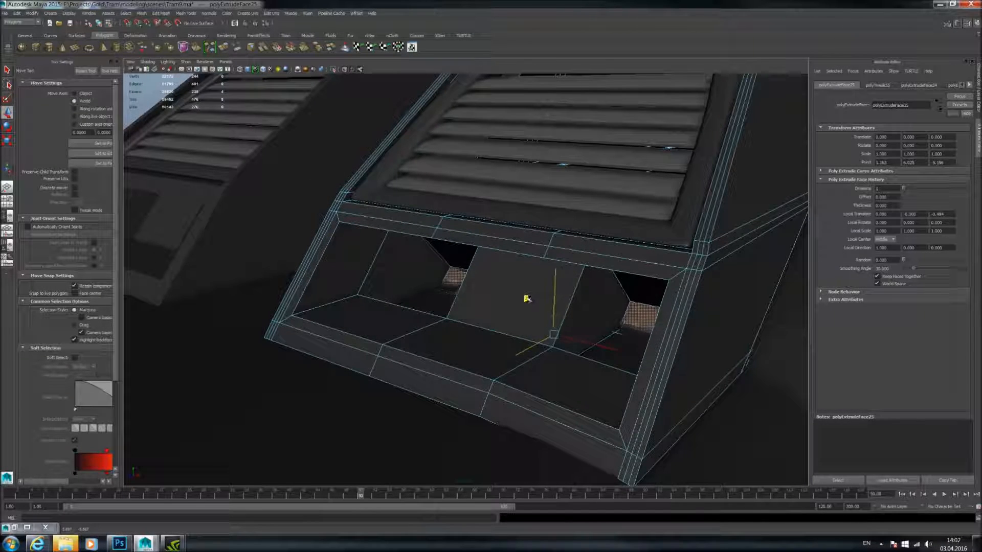
{"action": "key", "text": "3"}
{"action": "right_click_drag", "start_coordinate": [417, 267], "coordinate": [455, 246]}
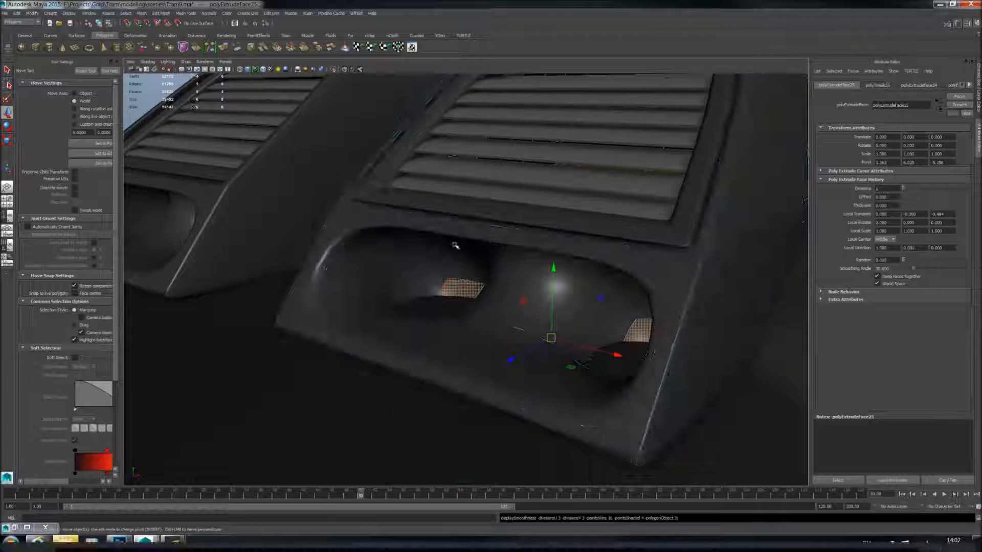
{"action": "left_click", "coordinate": [443, 263]}
{"action": "key", "text": "1"}
{"action": "left_click_drag", "start_coordinate": [443, 263], "coordinate": [471, 260], "text": "alt"}
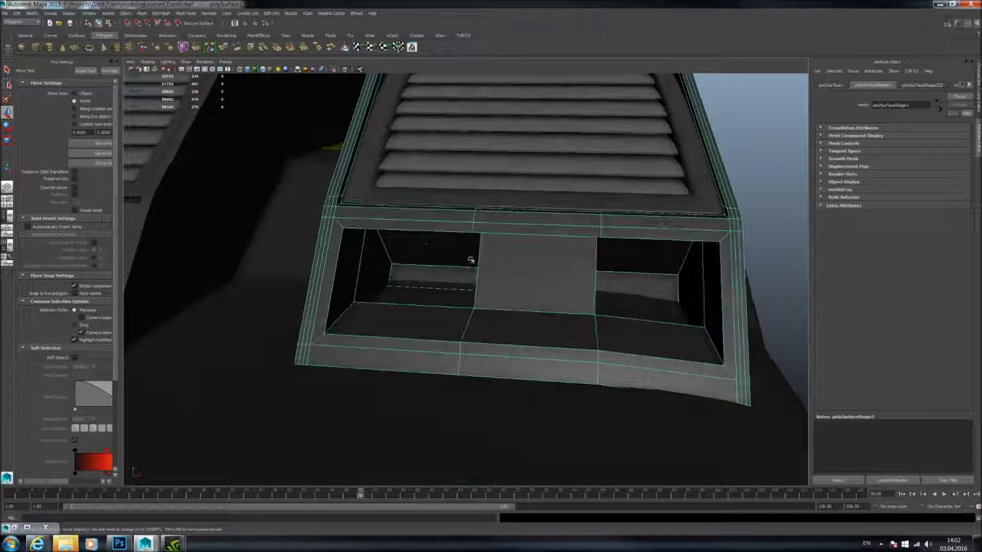
- Insert edge loops near the inner ends of both holes in the recess and check them smoothed
{"action": "left_click", "coordinate": [198, 14]}
{"action": "mouse_move", "coordinate": [189, 14]}
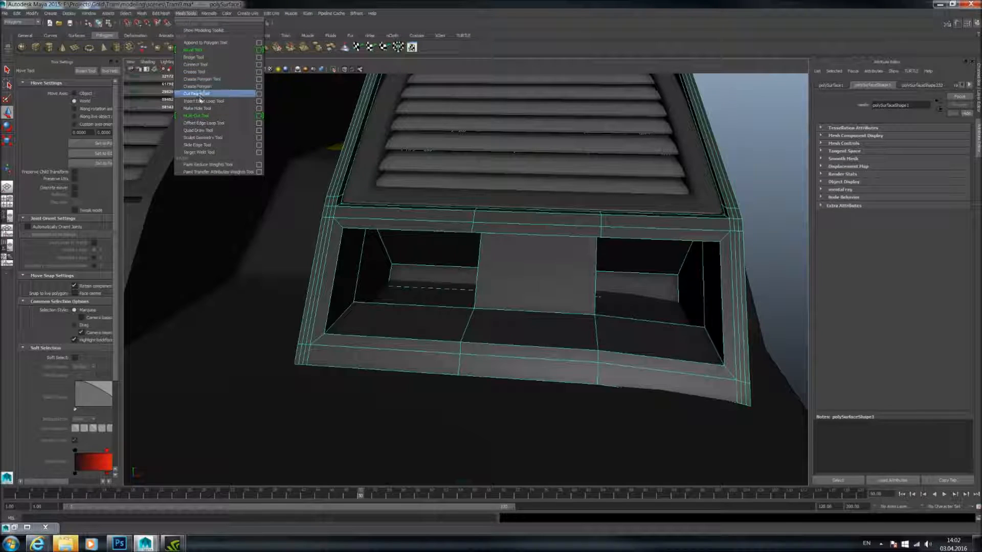
{"action": "left_click", "coordinate": [199, 96]}
{"action": "scroll", "coordinate": [346, 206], "scroll_direction": "up", "scroll_amount": 3}
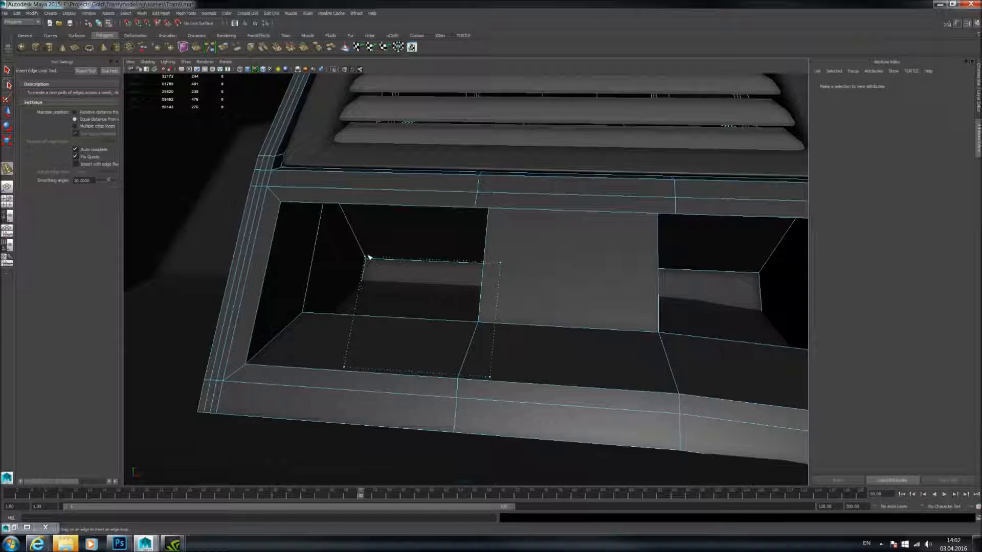
{"action": "left_click_drag", "start_coordinate": [370, 258], "coordinate": [371, 258]}
{"action": "key", "text": "3"}
{"action": "left_click_drag", "start_coordinate": [563, 272], "coordinate": [635, 277], "text": "alt"}
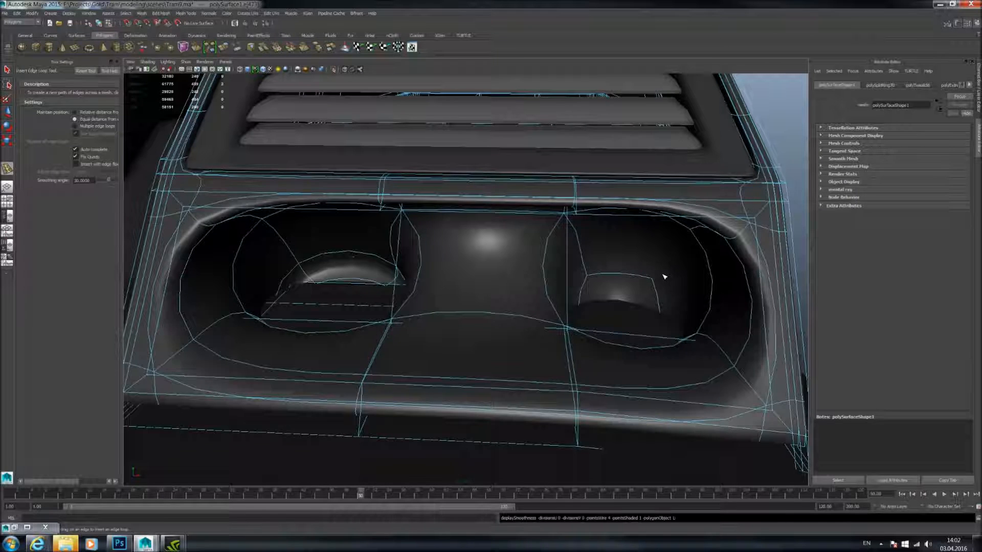
{"action": "key", "text": "1"}
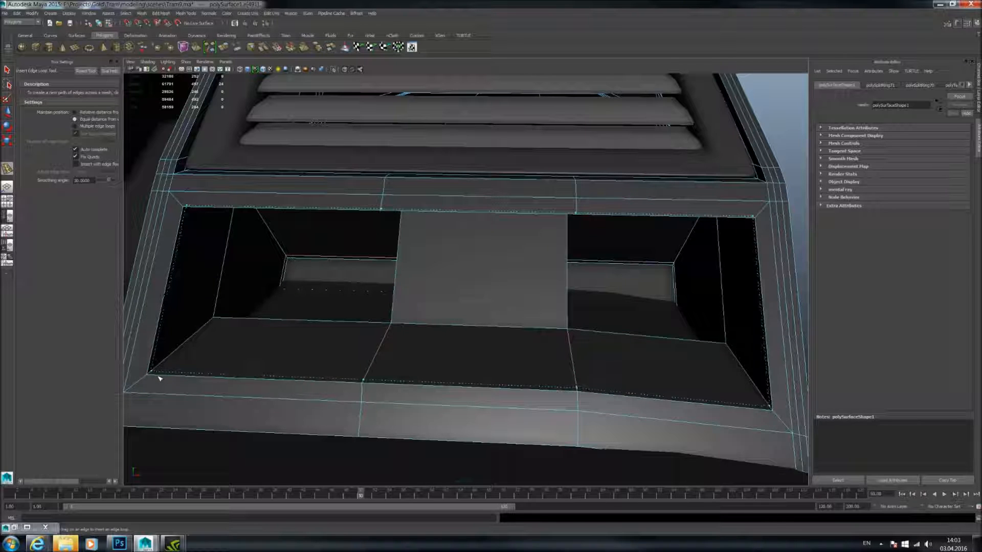
- Insert an edge loop around the rim of the recess opening and show the roof box smoothed
{"action": "left_click_drag", "start_coordinate": [159, 378], "coordinate": [162, 377]}
{"action": "key", "text": "3"}
{"action": "left_click", "coordinate": [281, 318]}
- Examine the smoothed recess and its holes from a distance and close up on the tram roof
{"action": "scroll", "coordinate": [307, 323], "scroll_direction": "down", "scroll_amount": 5}
{"action": "left_click_drag", "start_coordinate": [351, 330], "coordinate": [375, 305], "text": "alt"}
{"action": "scroll", "coordinate": [408, 318], "scroll_direction": "down", "scroll_amount": 3}
{"action": "scroll", "coordinate": [361, 322], "scroll_direction": "down", "scroll_amount": 4}
{"action": "scroll", "coordinate": [422, 316], "scroll_direction": "down", "scroll_amount": 5}
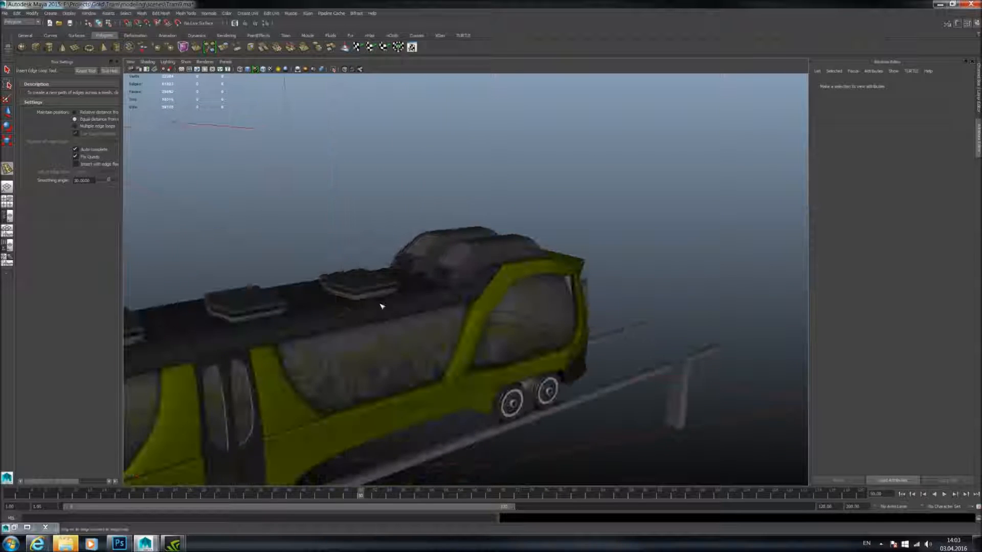
{"action": "scroll", "coordinate": [374, 305], "scroll_direction": "up", "scroll_amount": 4}
{"action": "middle_click_drag", "start_coordinate": [375, 304], "coordinate": [484, 346], "text": "alt"}
{"action": "left_click_drag", "start_coordinate": [485, 346], "coordinate": [526, 366], "text": "alt"}
{"action": "scroll", "coordinate": [527, 366], "scroll_direction": "up", "scroll_amount": 6}
{"action": "middle_click_drag", "start_coordinate": [527, 366], "coordinate": [489, 325], "text": "alt"}
{"action": "left_click_drag", "start_coordinate": [489, 324], "coordinate": [518, 334], "text": "alt"}
{"action": "middle_click_drag", "start_coordinate": [518, 334], "coordinate": [486, 309], "text": "alt"}
{"action": "scroll", "coordinate": [486, 309], "scroll_direction": "up", "scroll_amount": 3}
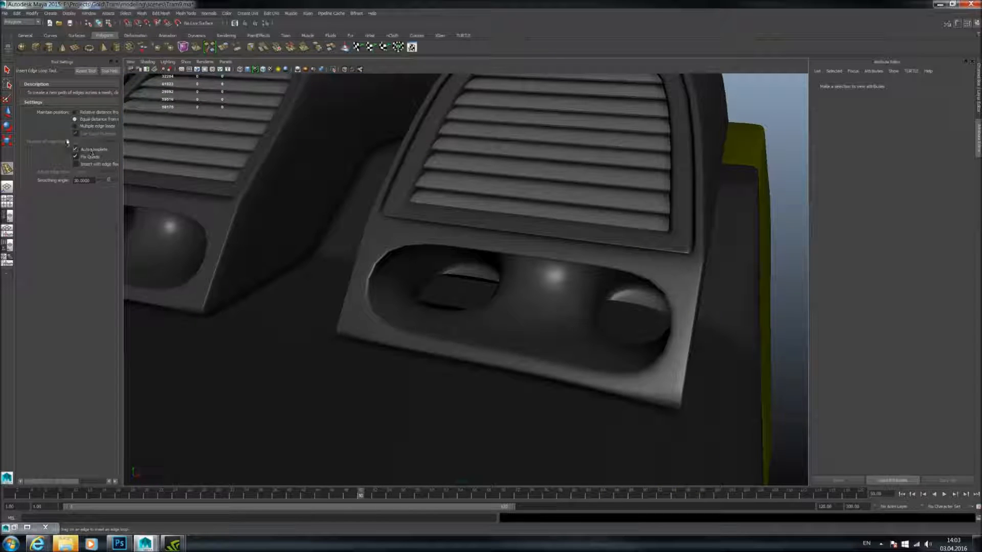
- Check where the black tram roof shows through the holes in the roof box recess
{"action": "left_click", "coordinate": [7, 114]}
{"action": "left_click", "coordinate": [488, 299]}
{"action": "scroll", "coordinate": [484, 300], "scroll_direction": "up", "scroll_amount": 4}
{"action": "left_click", "coordinate": [486, 300]}
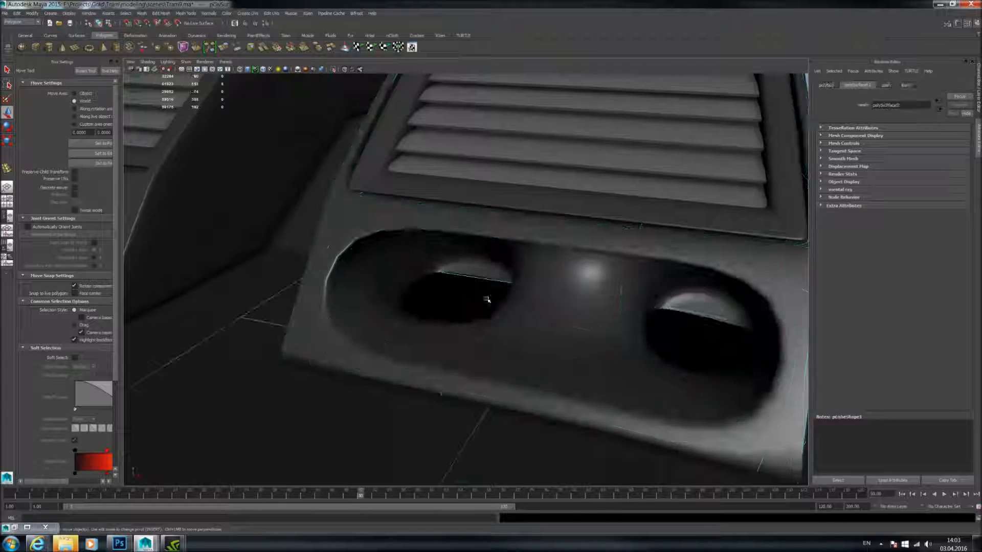
{"action": "scroll", "coordinate": [517, 300], "scroll_direction": "down", "scroll_amount": 4}
{"action": "left_click_drag", "start_coordinate": [517, 300], "coordinate": [560, 308], "text": "alt"}
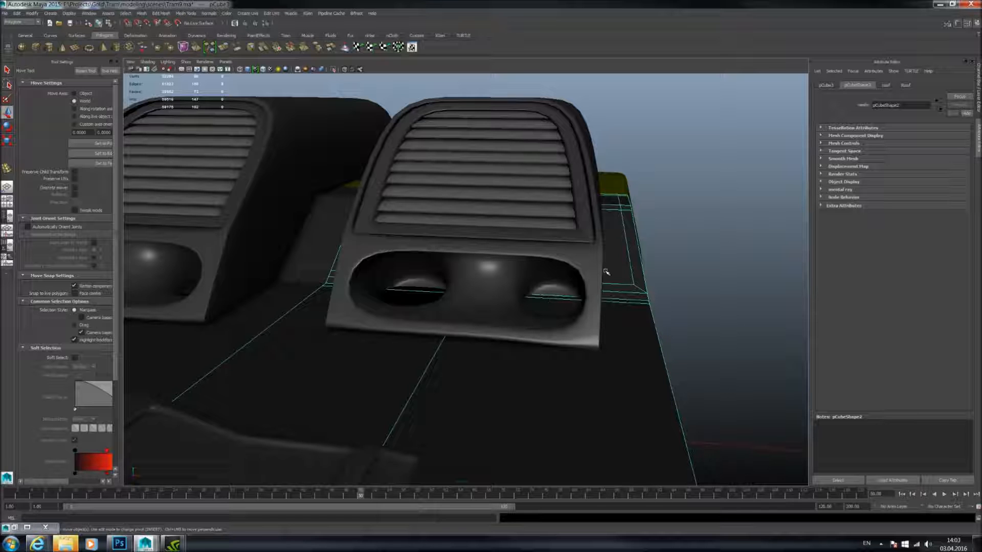
{"action": "left_click", "coordinate": [715, 249]}
{"action": "left_click_drag", "start_coordinate": [651, 256], "coordinate": [544, 280], "text": "alt"}
{"action": "left_click", "coordinate": [472, 280]}
{"action": "scroll", "coordinate": [498, 277], "scroll_direction": "up", "scroll_amount": 3}
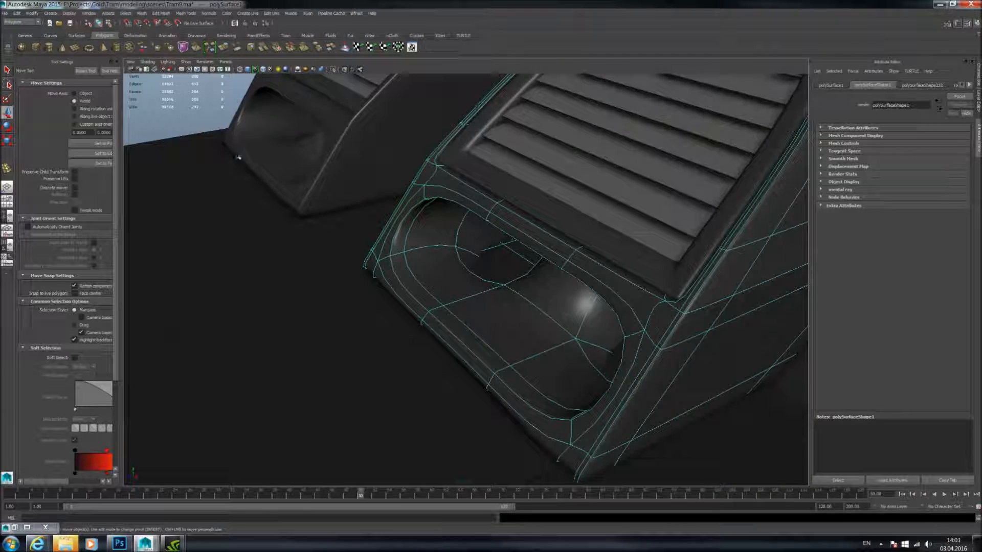
{"action": "left_click", "coordinate": [252, 177]}
{"action": "scroll", "coordinate": [450, 251], "scroll_direction": "up", "scroll_amount": 3}
{"action": "left_click_drag", "start_coordinate": [463, 256], "coordinate": [496, 314], "text": "alt"}
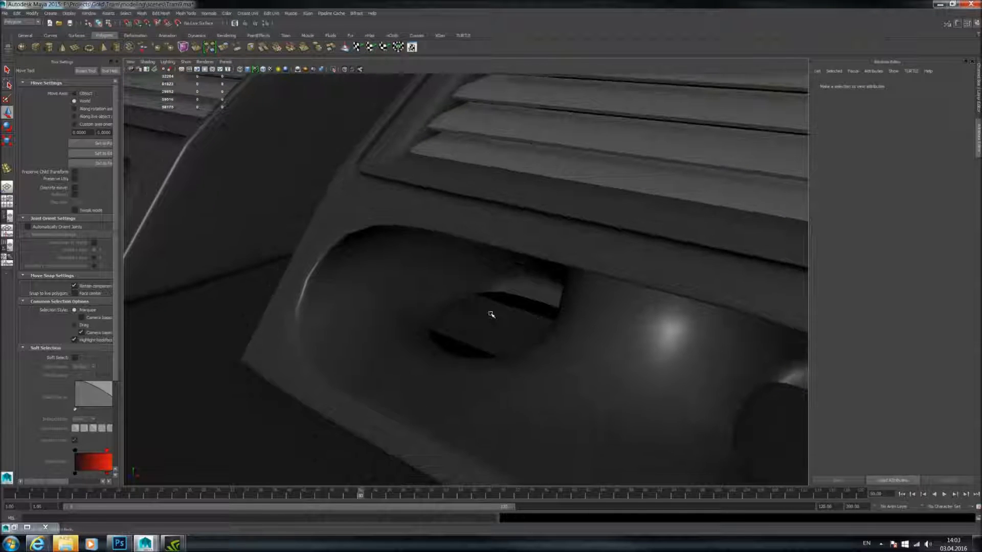
- Select the black tram roof mesh and isolate it in the viewport
{"action": "left_click", "coordinate": [501, 308]}
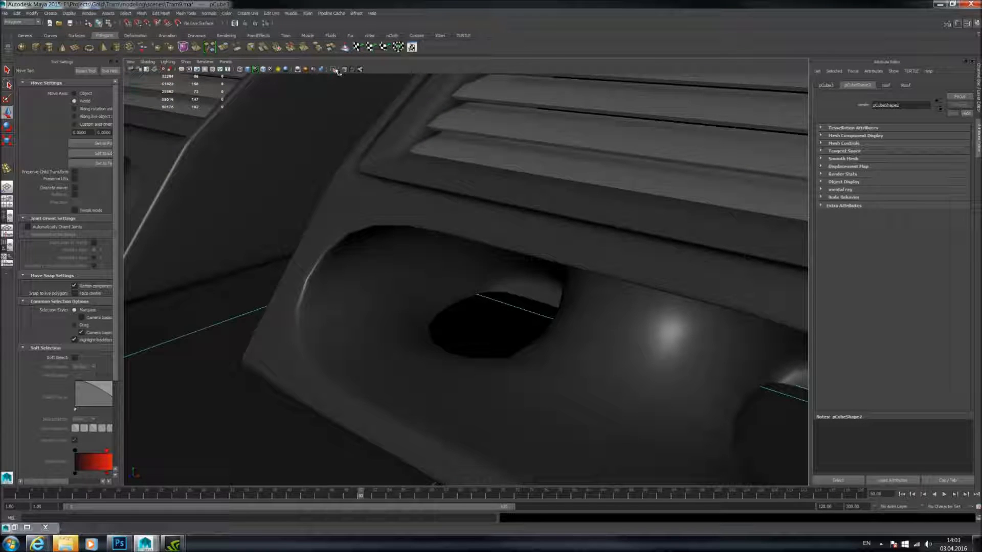
{"action": "left_click", "coordinate": [334, 69]}
{"action": "left_click_drag", "start_coordinate": [429, 214], "coordinate": [512, 247], "text": "alt"}
{"action": "scroll", "coordinate": [469, 289], "scroll_direction": "down", "scroll_amount": 4}
{"action": "left_click_drag", "start_coordinate": [469, 290], "coordinate": [522, 283], "text": "alt"}
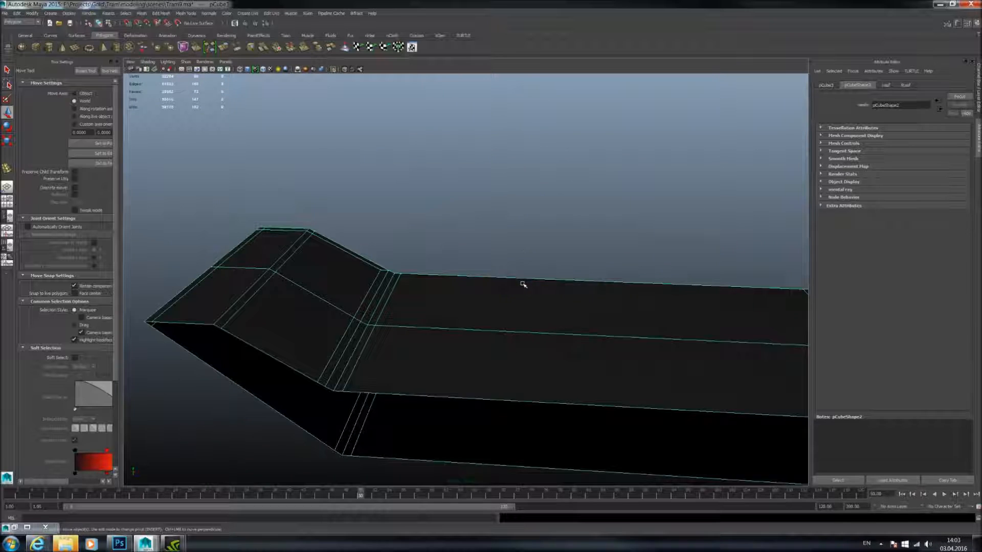
- Leave the isolated roof view, select the black tram roof together with one rear roof box, and isolate both
{"action": "left_click", "coordinate": [510, 265]}
{"action": "left_click", "coordinate": [334, 70]}
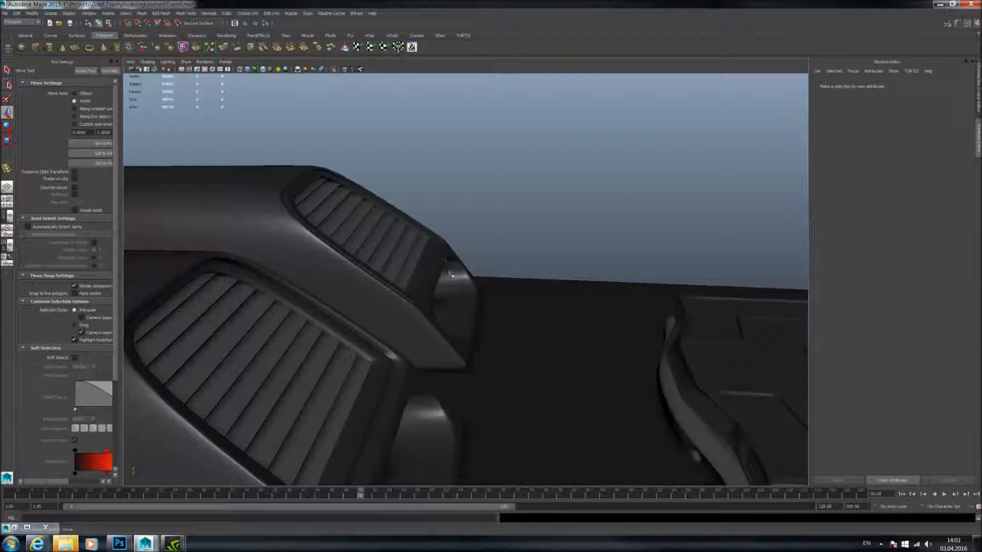
{"action": "left_click_drag", "start_coordinate": [504, 251], "coordinate": [428, 296], "text": "alt"}
{"action": "left_click", "coordinate": [472, 321]}
{"action": "left_click", "coordinate": [485, 353], "text": "shift"}
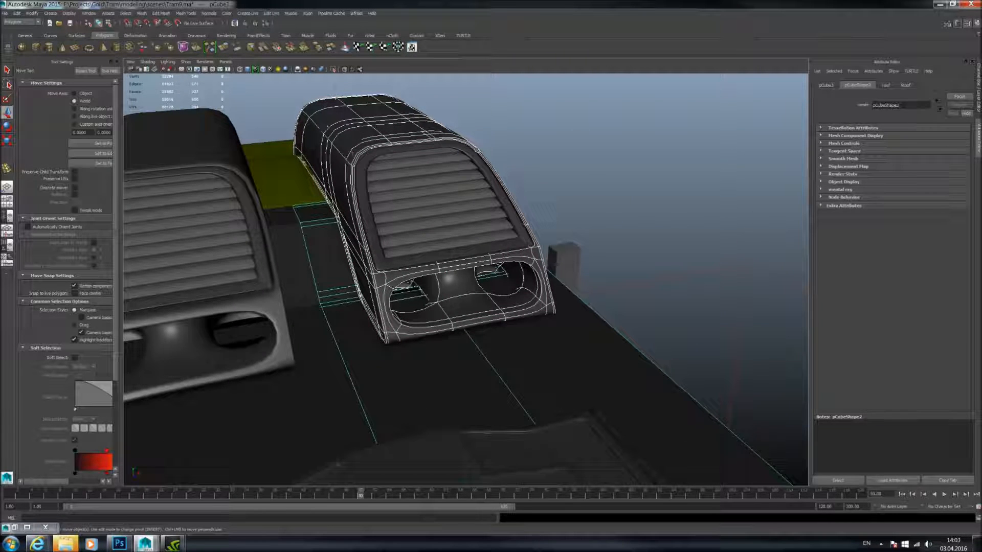
{"action": "left_click", "coordinate": [334, 70]}
- Examine from the side and close up where the isolated roof box meets the tram roof
{"action": "left_click_drag", "start_coordinate": [455, 169], "coordinate": [407, 187], "text": "alt"}
{"action": "left_click", "coordinate": [296, 173]}
{"action": "left_click_drag", "start_coordinate": [297, 173], "coordinate": [435, 128], "text": "alt"}
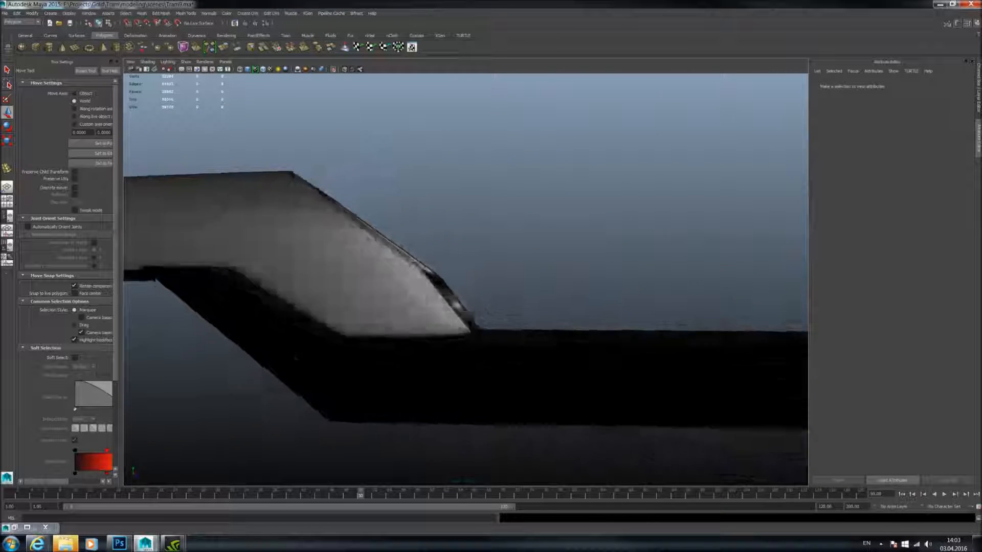
{"action": "left_click_drag", "start_coordinate": [401, 305], "coordinate": [422, 279], "text": "alt"}
{"action": "left_click", "coordinate": [421, 281]}
{"action": "middle_click_drag", "start_coordinate": [420, 281], "coordinate": [445, 243], "text": "alt"}
{"action": "scroll", "coordinate": [445, 243], "scroll_direction": "up", "scroll_amount": 4}
{"action": "left_click_drag", "start_coordinate": [445, 243], "coordinate": [424, 291], "text": "alt"}
{"action": "left_click", "coordinate": [424, 293]}
{"action": "left_click_drag", "start_coordinate": [461, 256], "coordinate": [328, 281], "text": "alt"}
- Compare the unsmoothed and smoothed display, and check the recess holes against the tram roof from several angles
{"action": "key", "text": "1"}
{"action": "left_click", "coordinate": [255, 204]}
{"action": "left_click", "coordinate": [355, 270]}
{"action": "key", "text": "3"}
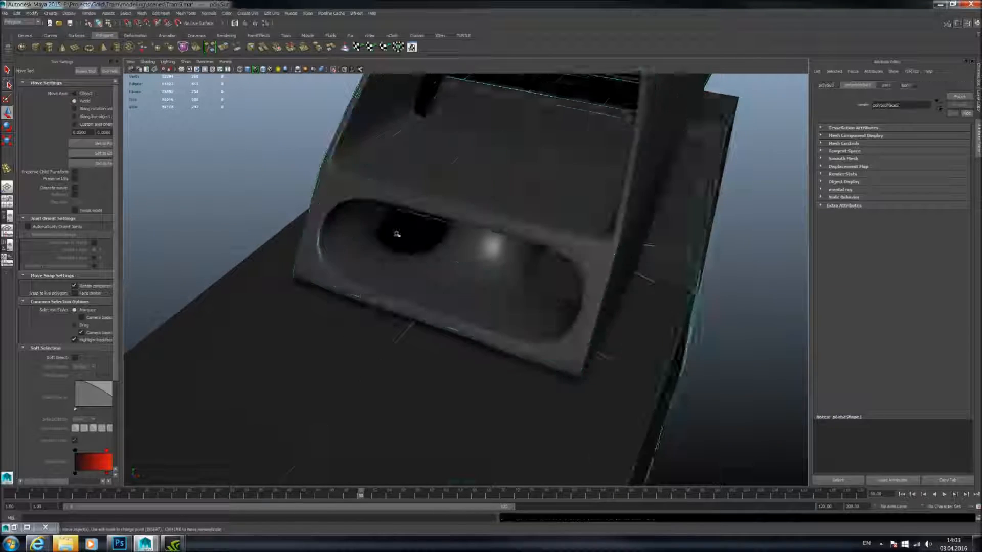
{"action": "left_click", "coordinate": [255, 204]}
{"action": "left_click_drag", "start_coordinate": [258, 210], "coordinate": [339, 258], "text": "alt"}
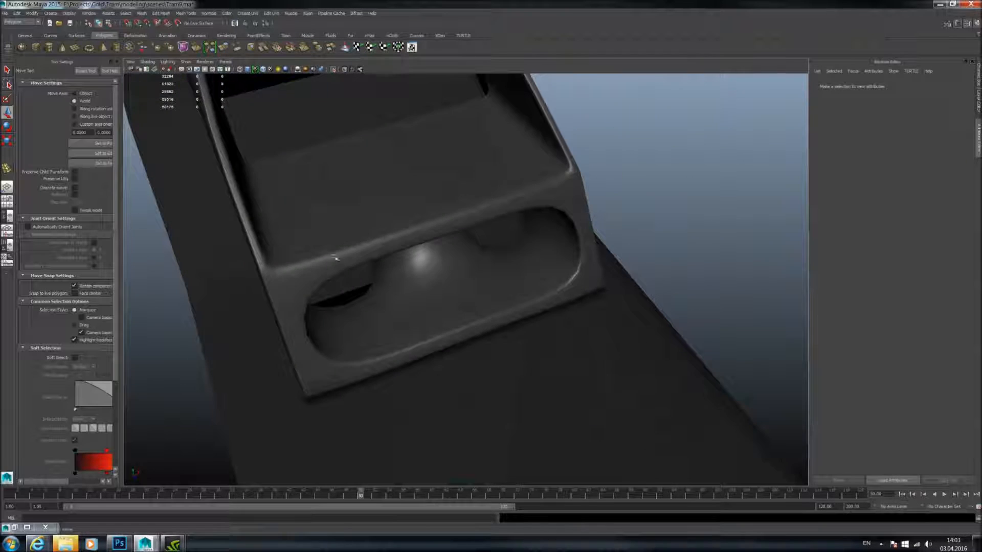
{"action": "left_click", "coordinate": [219, 287]}
{"action": "left_click_drag", "start_coordinate": [220, 287], "coordinate": [309, 277], "text": "alt"}
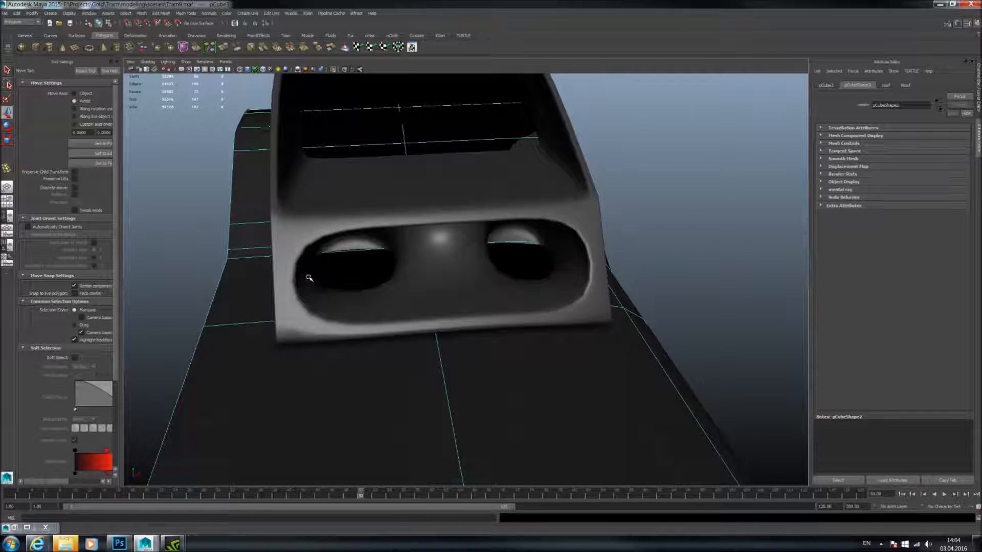
{"action": "left_click", "coordinate": [661, 232]}
{"action": "right_click_drag", "start_coordinate": [662, 232], "coordinate": [607, 228], "text": "alt"}
{"action": "left_click_drag", "start_coordinate": [608, 228], "coordinate": [529, 235], "text": "alt"}
{"action": "left_click_drag", "start_coordinate": [499, 184], "coordinate": [540, 223], "text": "alt"}
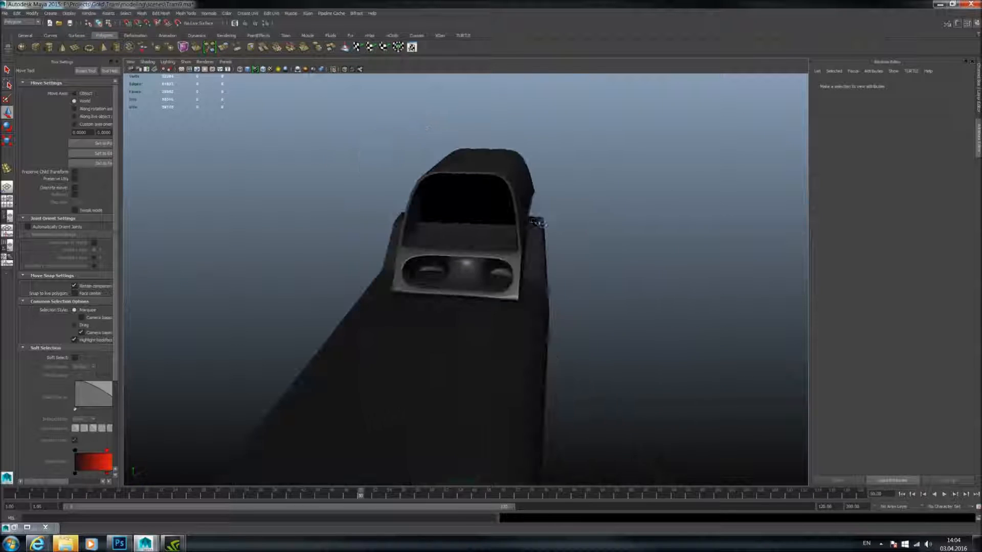
- Show the whole tram again and display the base beneath the rearmost roof hatch unsmoothed
{"action": "left_click", "coordinate": [334, 69]}
{"action": "left_click_drag", "start_coordinate": [444, 185], "coordinate": [416, 190], "text": "alt"}
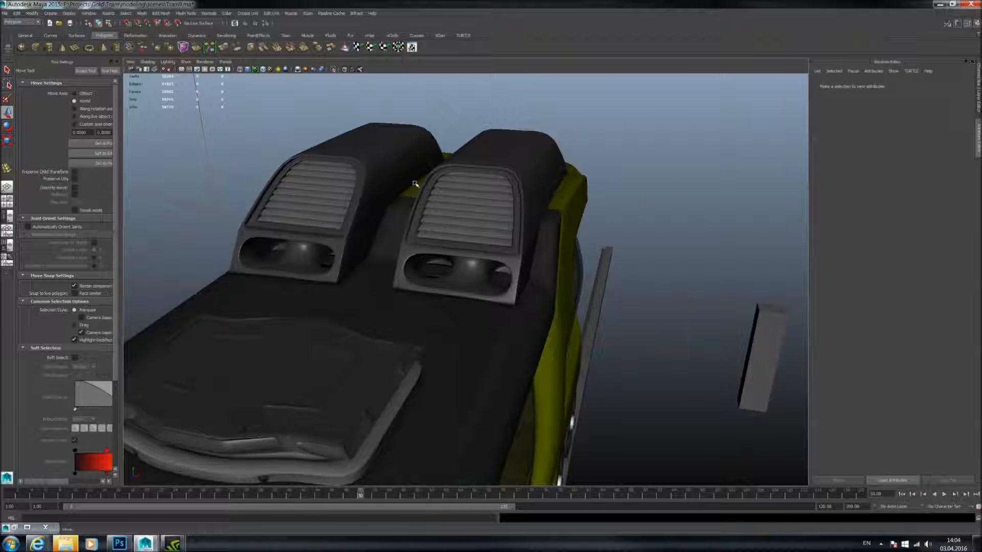
{"action": "right_click_drag", "start_coordinate": [460, 193], "coordinate": [434, 197], "text": "alt"}
{"action": "left_click_drag", "start_coordinate": [434, 197], "coordinate": [468, 218], "text": "alt"}
{"action": "scroll", "coordinate": [505, 248], "scroll_direction": "up", "scroll_amount": 3}
{"action": "scroll", "coordinate": [498, 267], "scroll_direction": "up", "scroll_amount": 5}
{"action": "scroll", "coordinate": [509, 268], "scroll_direction": "up", "scroll_amount": 3}
{"action": "left_click", "coordinate": [499, 224]}
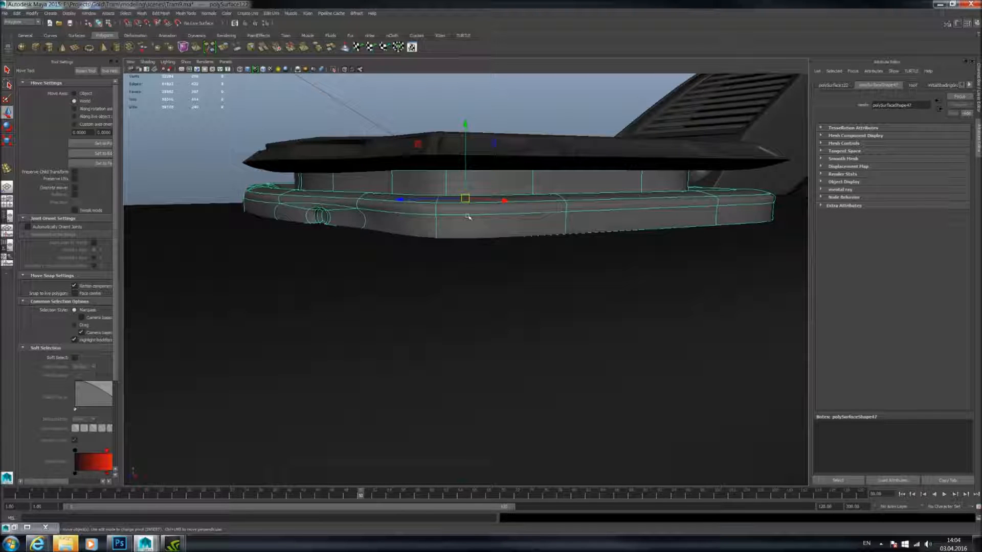
{"action": "key", "text": "1"}
{"action": "key", "text": "3"}
{"action": "key", "text": "1"}
- Insert two edge loops around the hatch base, near its outer and inner top edges, and show it smoothed
{"action": "left_click_drag", "start_coordinate": [422, 203], "coordinate": [422, 257], "text": "alt"}
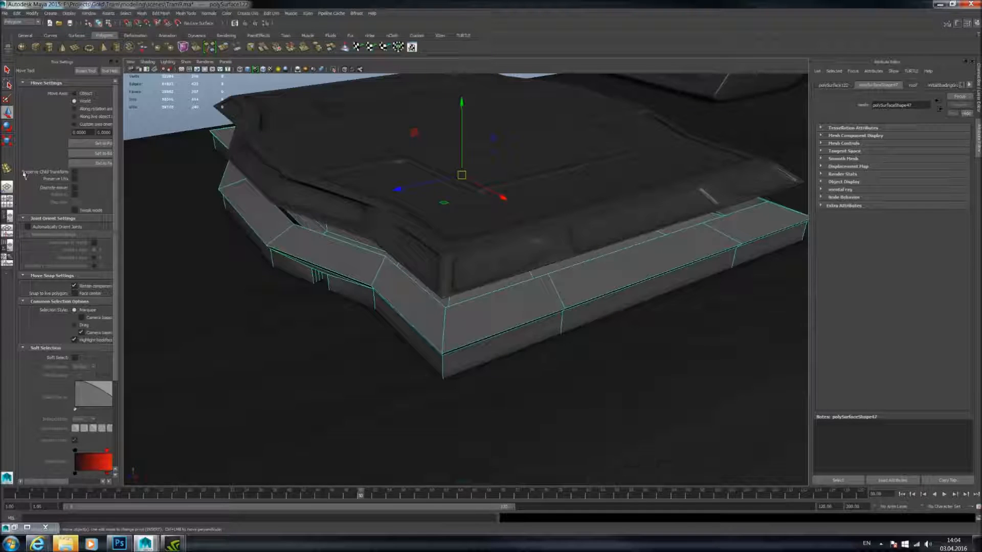
{"action": "left_click", "coordinate": [7, 170]}
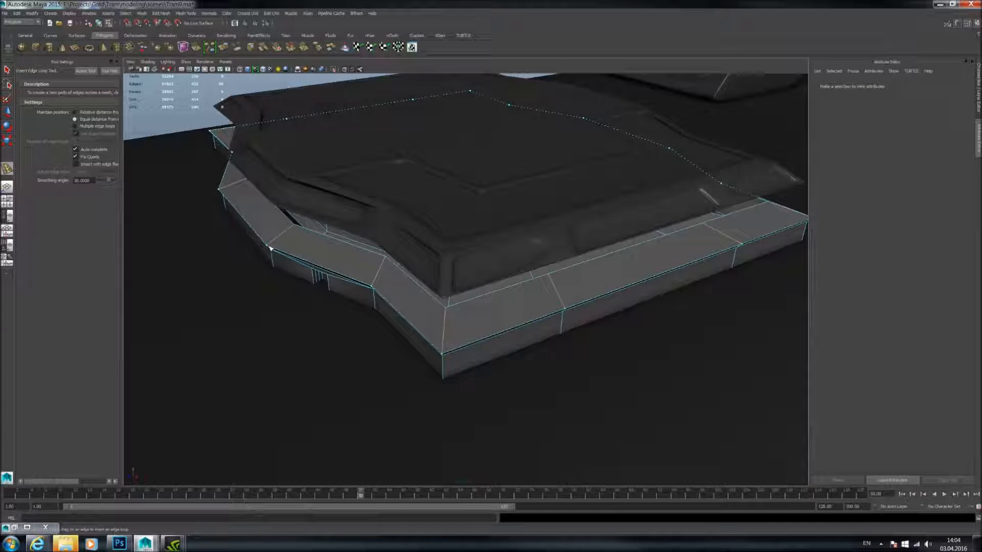
{"action": "left_click", "coordinate": [272, 249]}
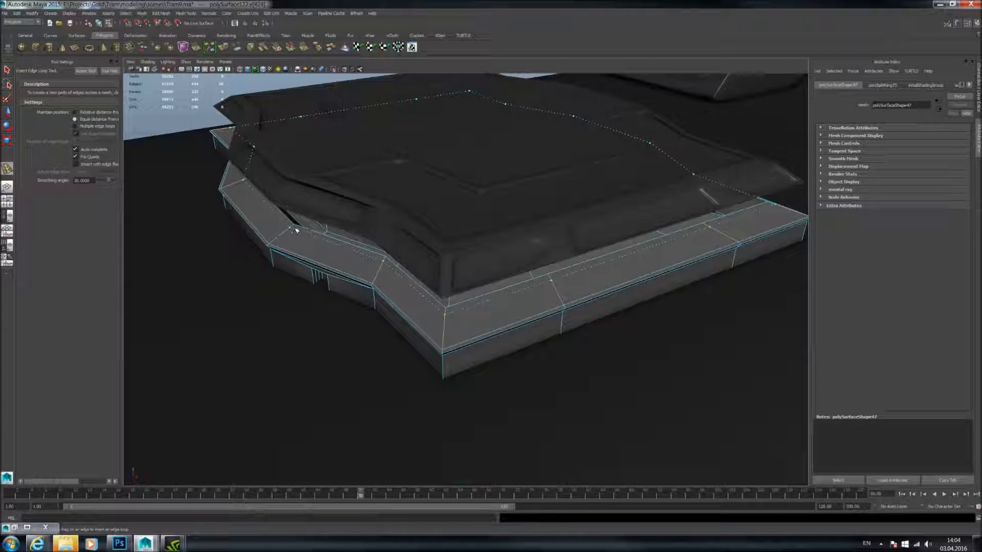
{"action": "left_click", "coordinate": [294, 229]}
{"action": "key", "text": "3"}
{"action": "right_click_drag", "start_coordinate": [328, 248], "coordinate": [359, 238]}
{"action": "mouse_move", "coordinate": [358, 244]}
{"action": "left_mouse_down", "text": "alt"}
{"action": "mouse_move", "coordinate": [330, 217]}
{"action": "mouse_move", "coordinate": [458, 252]}
{"action": "mouse_move", "coordinate": [366, 253]}
{"action": "left_mouse_up", "text": "alt"}
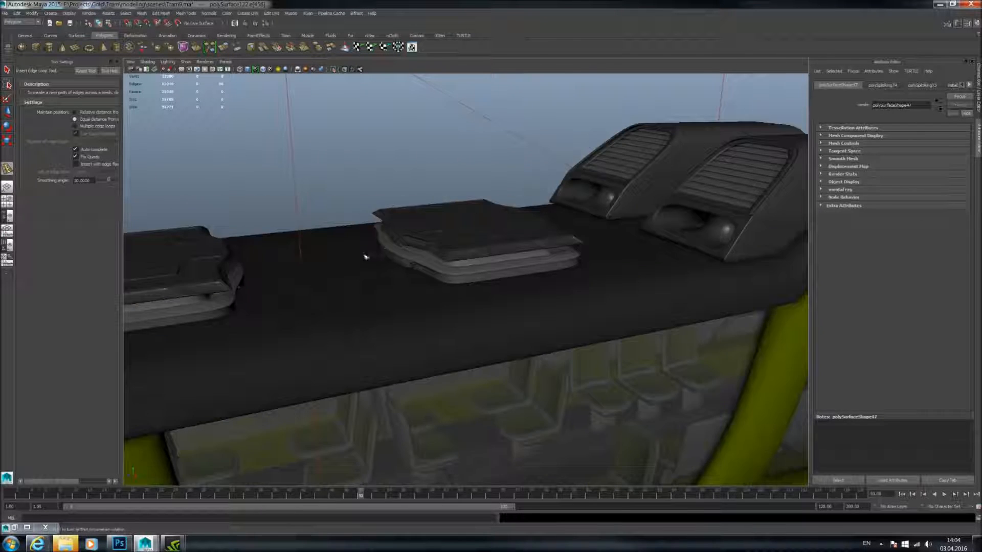
- Move the vertices at one corner of the roof hatch cover outward toward the corner of its base
{"action": "right_click_drag", "start_coordinate": [366, 252], "coordinate": [540, 250], "text": "alt"}
{"action": "mouse_move", "coordinate": [568, 232]}
{"action": "left_mouse_down", "text": "alt"}
{"action": "mouse_move", "coordinate": [499, 241]}
{"action": "mouse_move", "coordinate": [445, 281]}
{"action": "mouse_move", "coordinate": [454, 261]}
{"action": "mouse_move", "coordinate": [486, 302]}
{"action": "mouse_move", "coordinate": [454, 294]}
{"action": "mouse_move", "coordinate": [513, 282]}
{"action": "left_mouse_up", "text": "alt"}
{"action": "left_click", "coordinate": [8, 113]}
{"action": "left_click", "coordinate": [494, 313]}
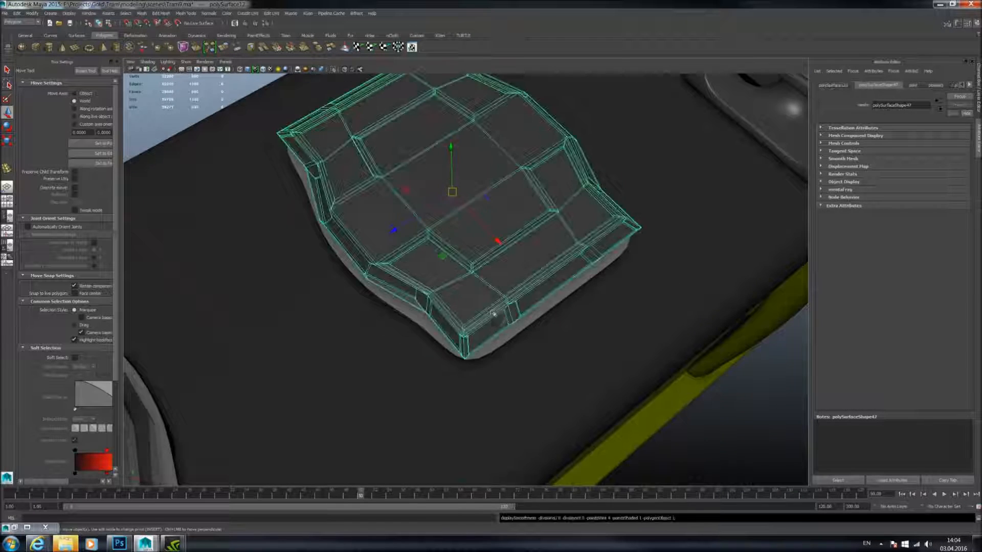
{"action": "right_click_drag", "start_coordinate": [493, 314], "coordinate": [487, 298], "text": "alt"}
{"action": "middle_click_drag", "start_coordinate": [487, 298], "coordinate": [449, 256], "text": "alt"}
{"action": "left_click_drag", "start_coordinate": [449, 256], "coordinate": [469, 309], "text": "alt"}
{"action": "right_click_drag", "start_coordinate": [463, 330], "coordinate": [436, 324]}
{"action": "mouse_move", "coordinate": [444, 308]}
{"action": "left_mouse_down"}
{"action": "mouse_move", "coordinate": [493, 394]}
{"action": "mouse_move", "coordinate": [466, 402]}
{"action": "left_mouse_up"}
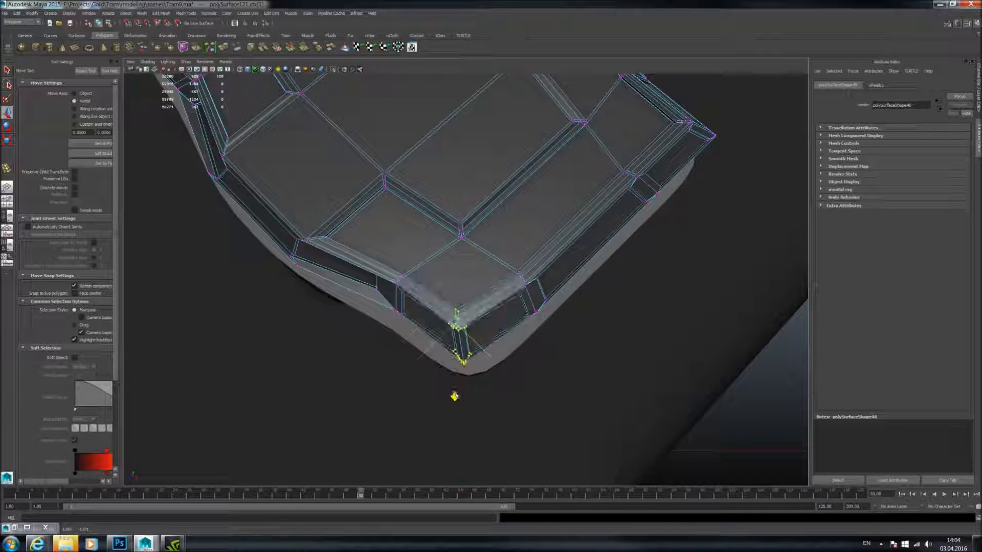
{"action": "key", "text": "3"}
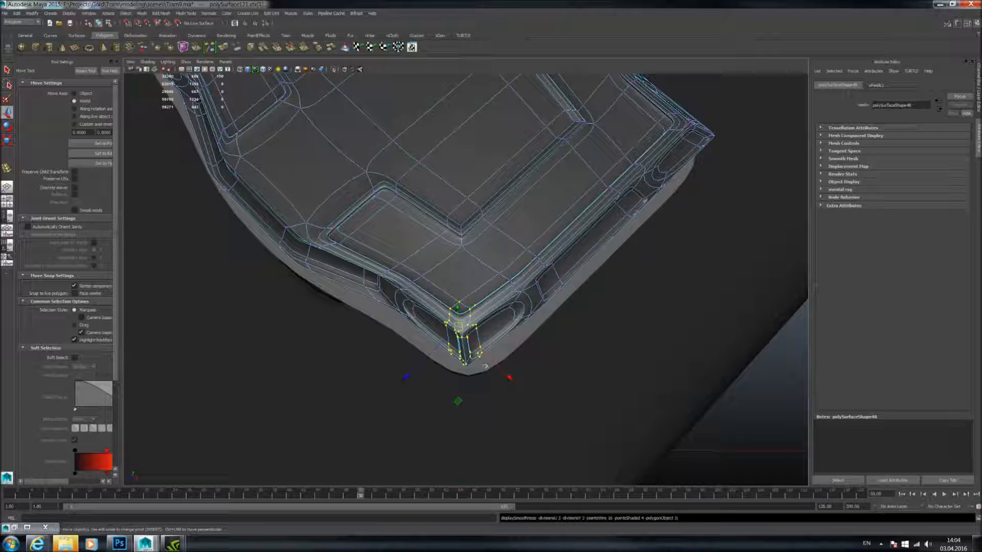
{"action": "key", "text": "1"}
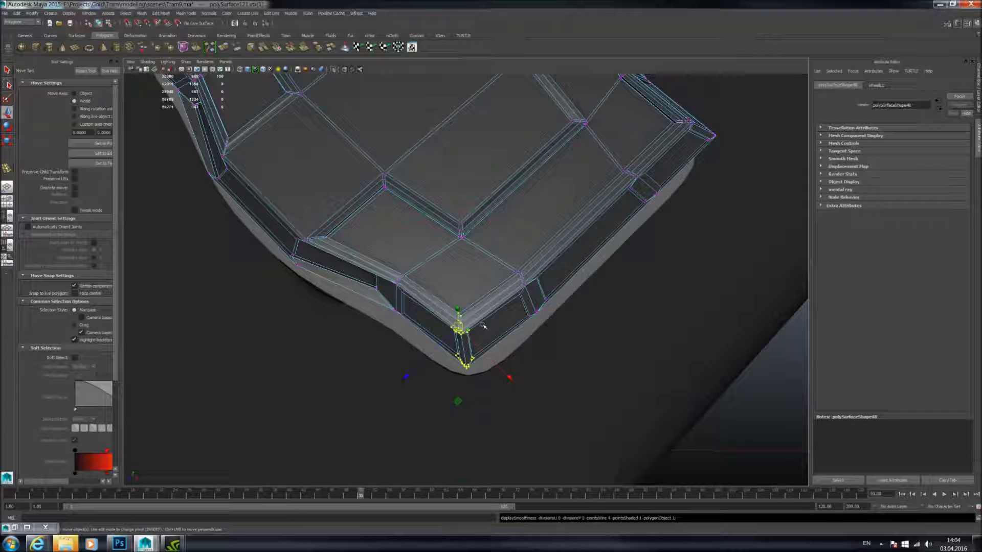
{"action": "right_click_drag", "start_coordinate": [495, 303], "coordinate": [535, 292]}
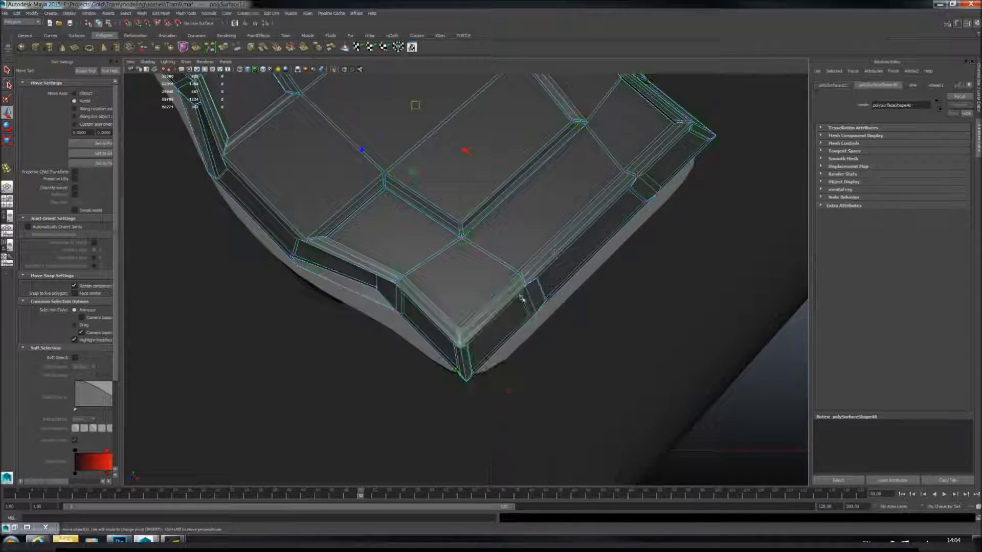
- Show the hatch cover smoothed and examine its reshaped corner against the base below
{"action": "scroll", "coordinate": [521, 317], "scroll_direction": "down", "scroll_amount": 4}
{"action": "left_click_drag", "start_coordinate": [519, 332], "coordinate": [573, 270], "text": "alt"}
{"action": "scroll", "coordinate": [501, 367], "scroll_direction": "up", "scroll_amount": 3}
{"action": "key", "text": "3"}
{"action": "left_click_drag", "start_coordinate": [566, 189], "coordinate": [465, 282], "text": "alt"}
{"action": "key", "text": "3"}
{"action": "left_click", "coordinate": [741, 289]}
{"action": "left_click_drag", "start_coordinate": [739, 290], "coordinate": [527, 258], "text": "alt"}
{"action": "scroll", "coordinate": [410, 309], "scroll_direction": "up", "scroll_amount": 4}
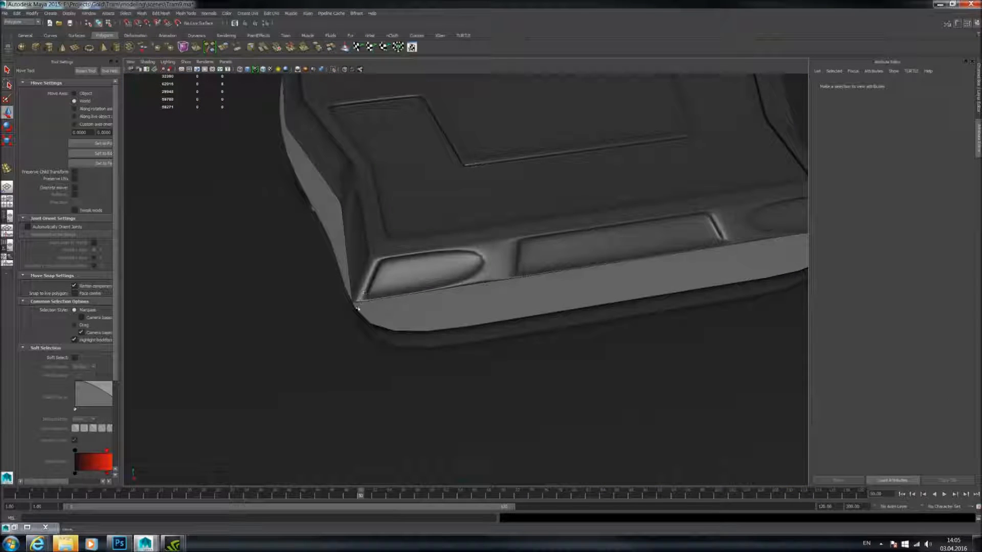
{"action": "left_click_drag", "start_coordinate": [357, 308], "coordinate": [436, 271], "text": "alt"}
- In an orthographic side view, move all hatch base vertices above the bottom rows down toward the tram roof
{"action": "scroll", "coordinate": [487, 285], "scroll_direction": "up", "scroll_amount": 3}
{"action": "left_click", "coordinate": [450, 273]}
{"action": "right_click_drag", "start_coordinate": [405, 264], "coordinate": [364, 264]}
{"action": "left_click_drag", "start_coordinate": [355, 266], "coordinate": [418, 275], "text": "alt"}
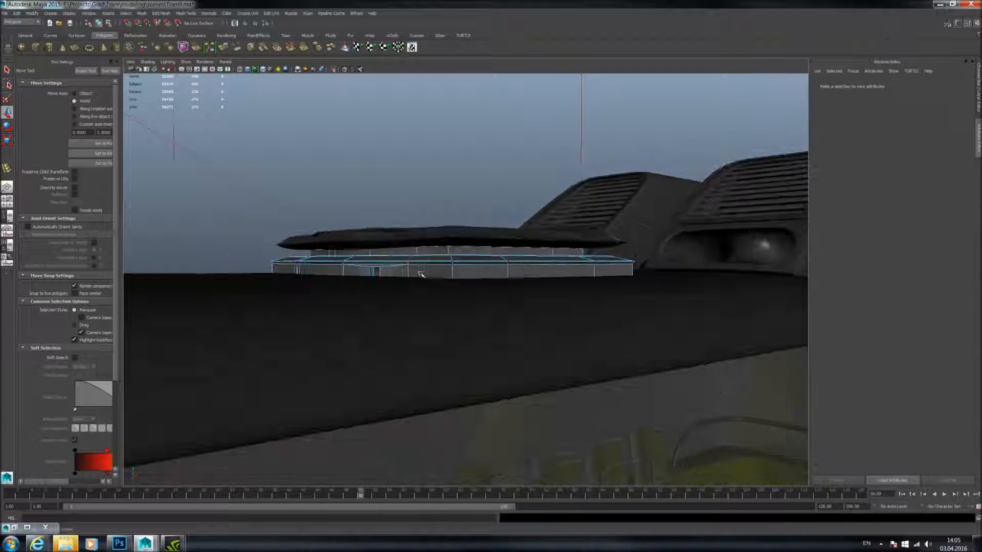
{"action": "key", "text": "space"}
{"action": "key", "text": "space"}
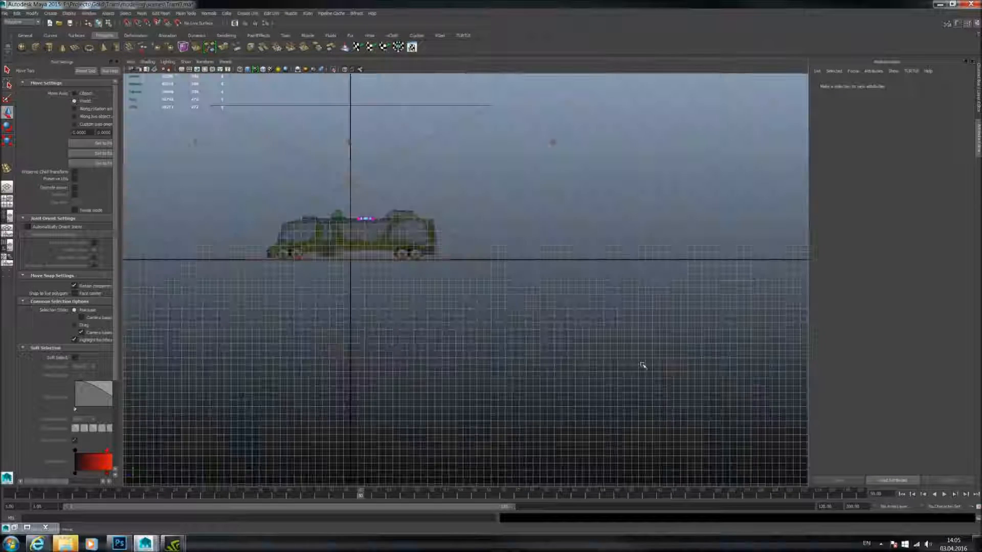
{"action": "left_click_drag", "start_coordinate": [356, 202], "coordinate": [397, 246]}
{"action": "key", "text": "f"}
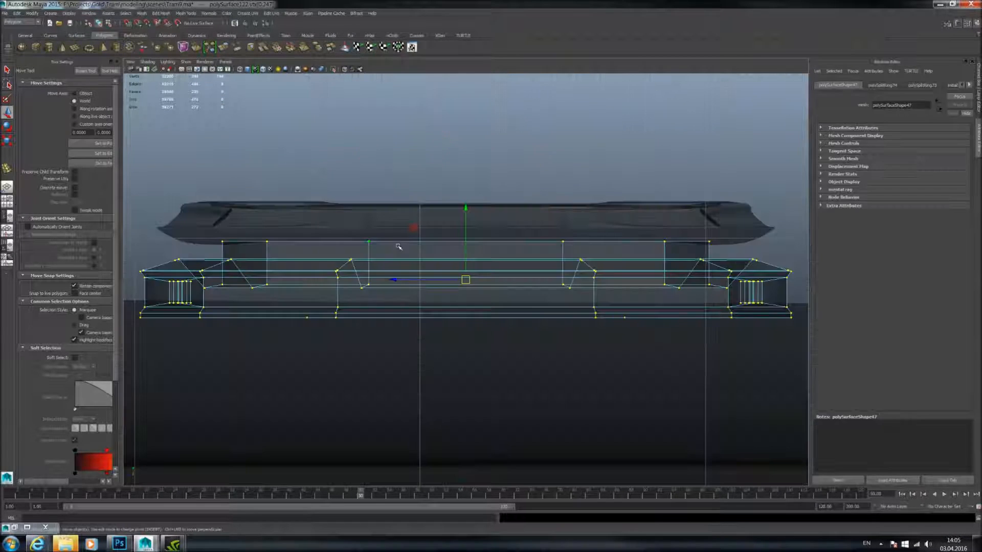
{"action": "right_click_drag", "start_coordinate": [482, 254], "coordinate": [420, 310], "text": "alt"}
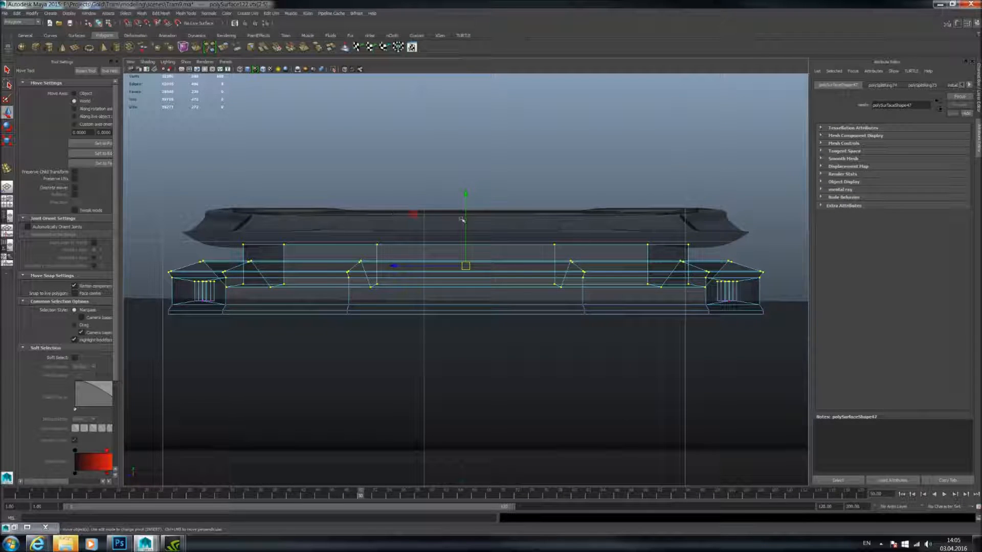
{"action": "left_click", "coordinate": [467, 204]}
{"action": "key", "text": "ctrl+z"}
{"action": "left_click_drag", "start_coordinate": [467, 196], "coordinate": [468, 204]}
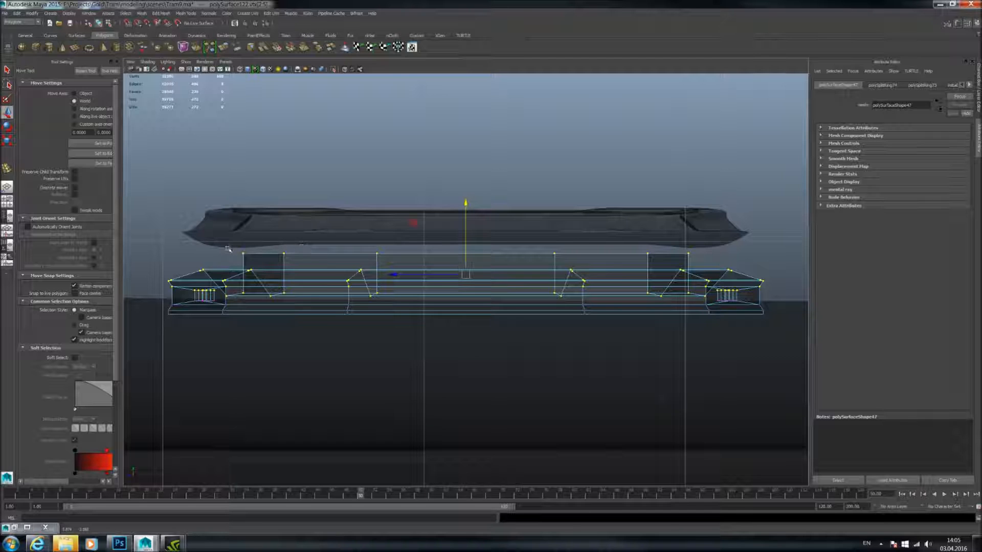
{"action": "left_click_drag", "start_coordinate": [466, 185], "coordinate": [466, 189]}
- Try lowering the single roof hatch cover onto its base
{"action": "left_click", "coordinate": [357, 218]}
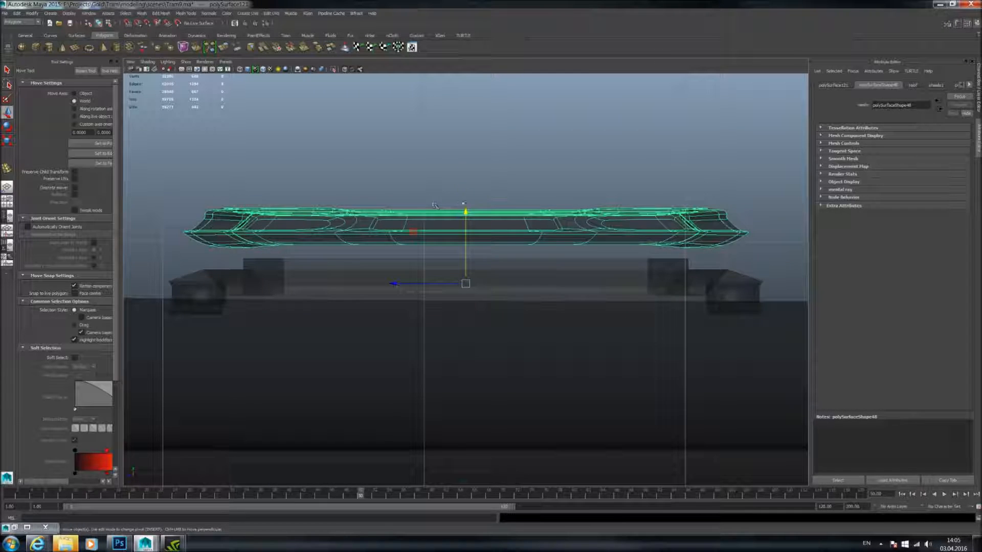
{"action": "left_click_drag", "start_coordinate": [466, 212], "coordinate": [467, 225]}
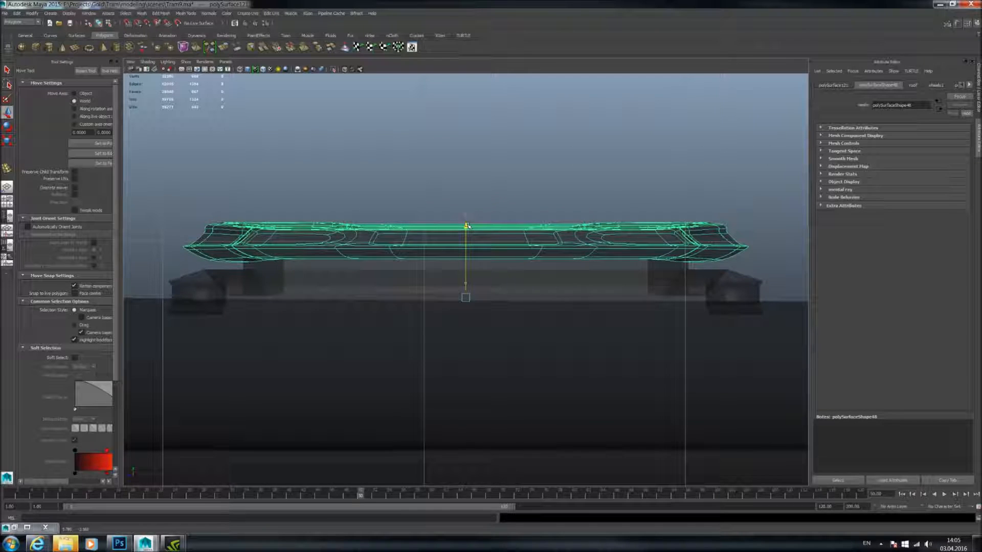
{"action": "key", "text": "space"}
{"action": "key", "text": "space"}
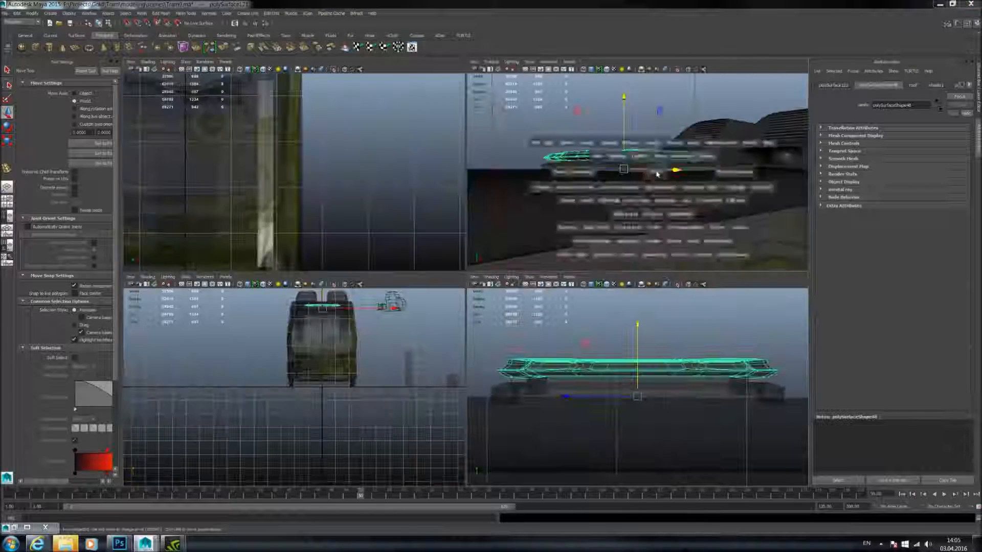
{"action": "left_click_drag", "start_coordinate": [607, 188], "coordinate": [541, 208], "text": "alt"}
{"action": "key", "text": "ctrl+z"}
- Select the covers of all three roof hatches and lower them together onto their bases
{"action": "right_click_drag", "start_coordinate": [539, 211], "coordinate": [245, 252], "text": "alt"}
{"action": "middle_click_drag", "start_coordinate": [246, 252], "coordinate": [476, 253], "text": "alt"}
{"action": "key", "text": "space"}
{"action": "scroll", "coordinate": [586, 314], "scroll_direction": "up", "scroll_amount": 3}
{"action": "middle_click_drag", "start_coordinate": [529, 331], "coordinate": [664, 351], "text": "alt"}
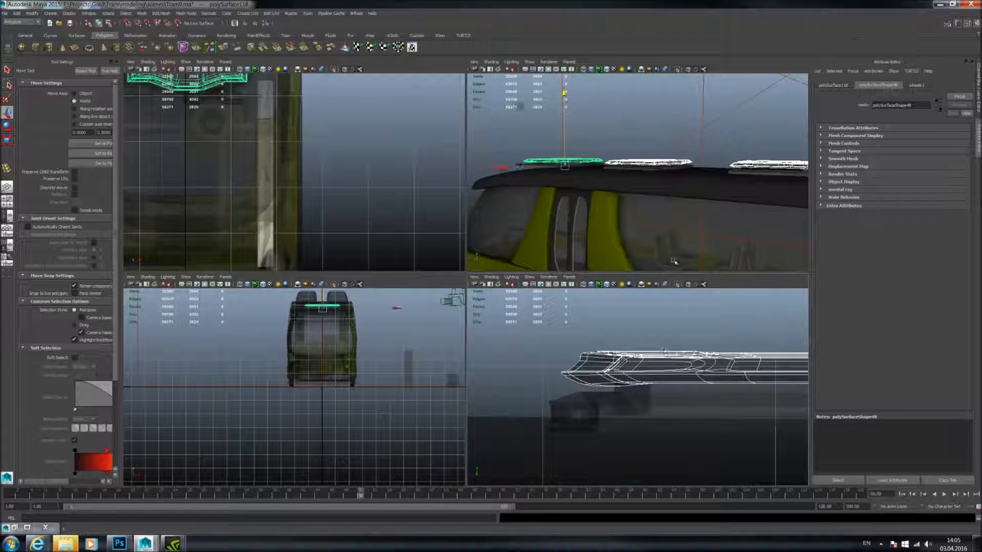
{"action": "key", "text": "space"}
{"action": "left_click", "coordinate": [661, 225]}
- Examine the row of roof hatches and the rest of the tram from above and from the side
{"action": "left_click_drag", "start_coordinate": [659, 235], "coordinate": [661, 311], "text": "alt"}
{"action": "scroll", "coordinate": [552, 286], "scroll_direction": "down", "scroll_amount": 4}
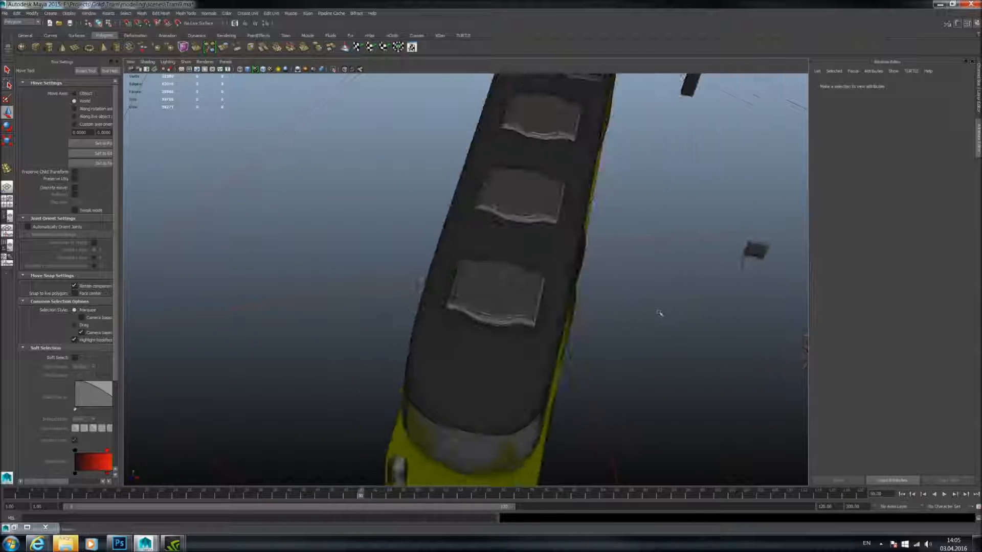
{"action": "middle_click_drag", "start_coordinate": [661, 312], "coordinate": [603, 266], "text": "alt"}
{"action": "scroll", "coordinate": [581, 259], "scroll_direction": "up", "scroll_amount": 4}
{"action": "left_click", "coordinate": [513, 270]}
{"action": "left_click_drag", "start_coordinate": [513, 270], "coordinate": [475, 265], "text": "alt"}
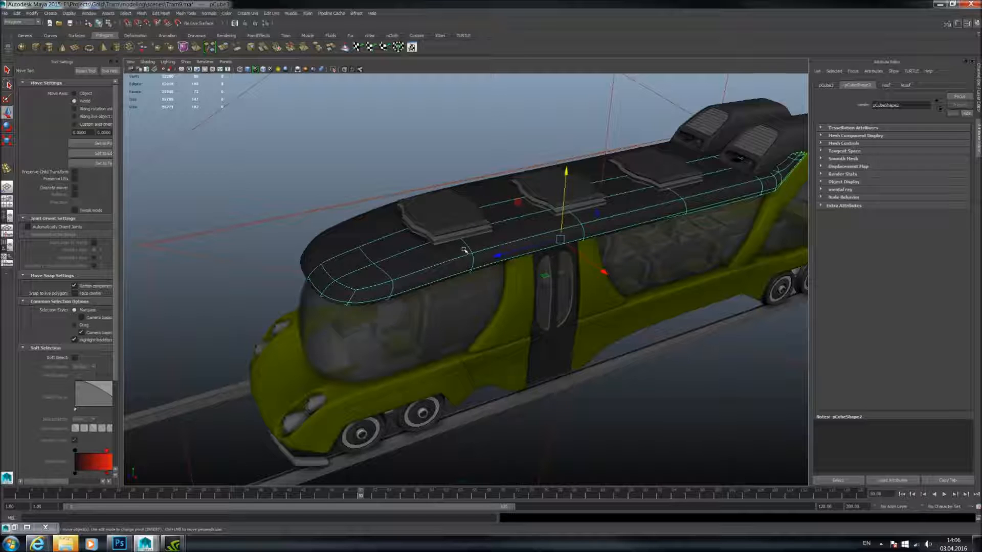
- Select the white rings of the front and rear wheels on this side and assign them the existing floor material
{"action": "middle_click_drag", "start_coordinate": [512, 289], "coordinate": [583, 148], "text": "alt"}
{"action": "right_click_drag", "start_coordinate": [511, 230], "coordinate": [575, 238], "text": "alt"}
{"action": "left_click_drag", "start_coordinate": [563, 276], "coordinate": [526, 235], "text": "alt"}
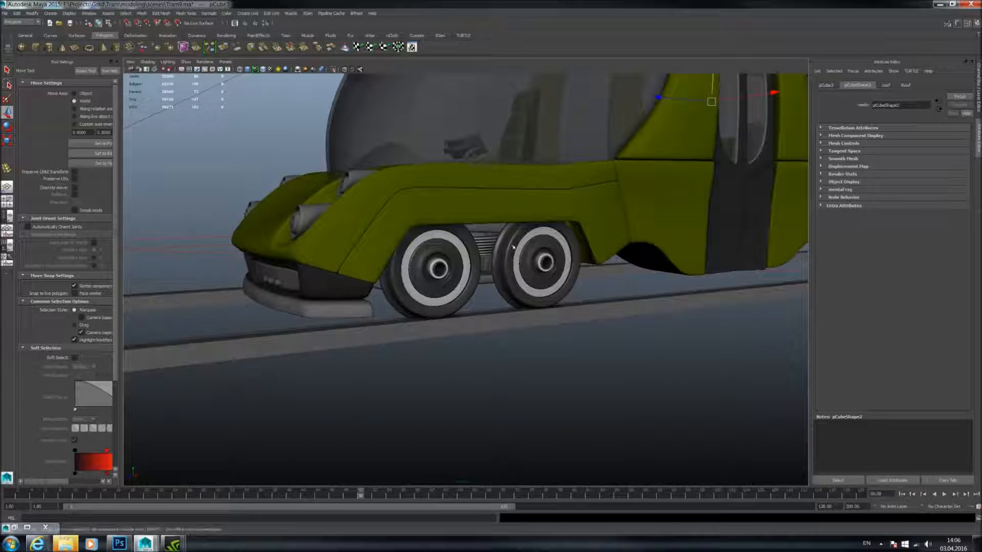
{"action": "left_click", "coordinate": [463, 251]}
{"action": "right_click_drag", "start_coordinate": [464, 251], "coordinate": [537, 254], "text": "alt"}
{"action": "left_click_drag", "start_coordinate": [578, 246], "coordinate": [536, 241], "text": "alt"}
{"action": "middle_click_drag", "start_coordinate": [570, 235], "coordinate": [511, 245], "text": "alt"}
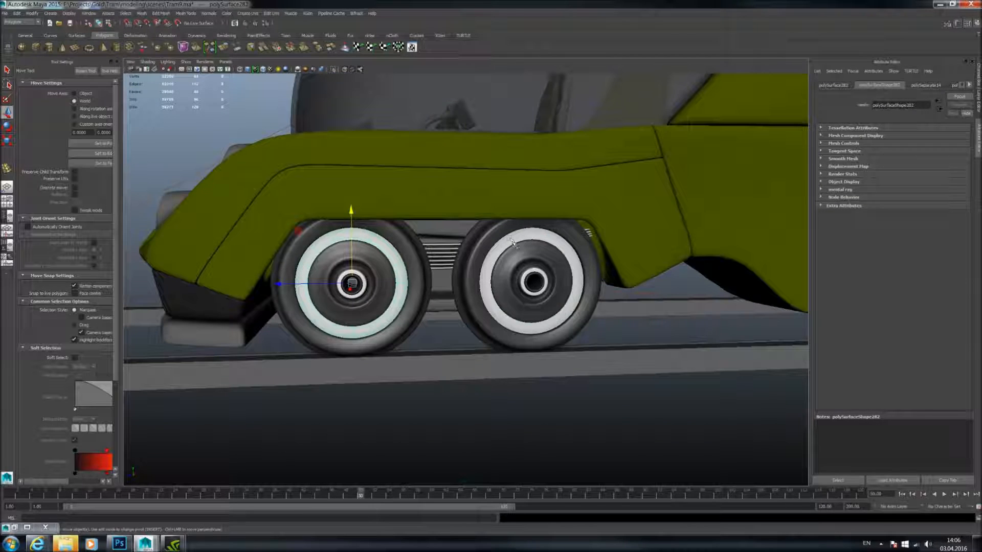
{"action": "left_click", "coordinate": [521, 237], "text": "shift"}
{"action": "middle_click_drag", "start_coordinate": [741, 232], "coordinate": [230, 258], "text": "alt"}
{"action": "middle_click_drag", "start_coordinate": [741, 274], "coordinate": [177, 267], "text": "alt"}
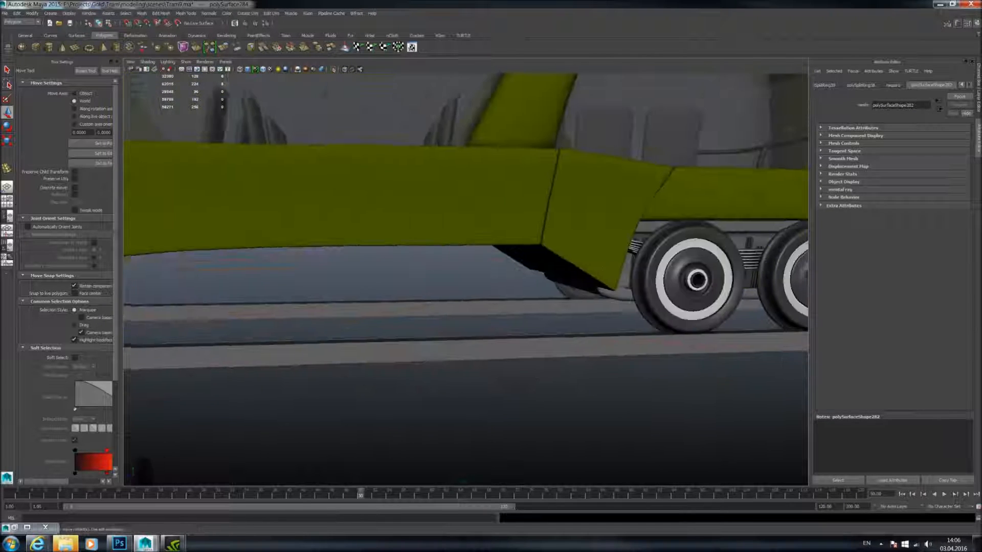
{"action": "middle_click_drag", "start_coordinate": [569, 277], "coordinate": [286, 261], "text": "alt"}
{"action": "right_click_drag", "start_coordinate": [286, 261], "coordinate": [344, 261], "text": "alt"}
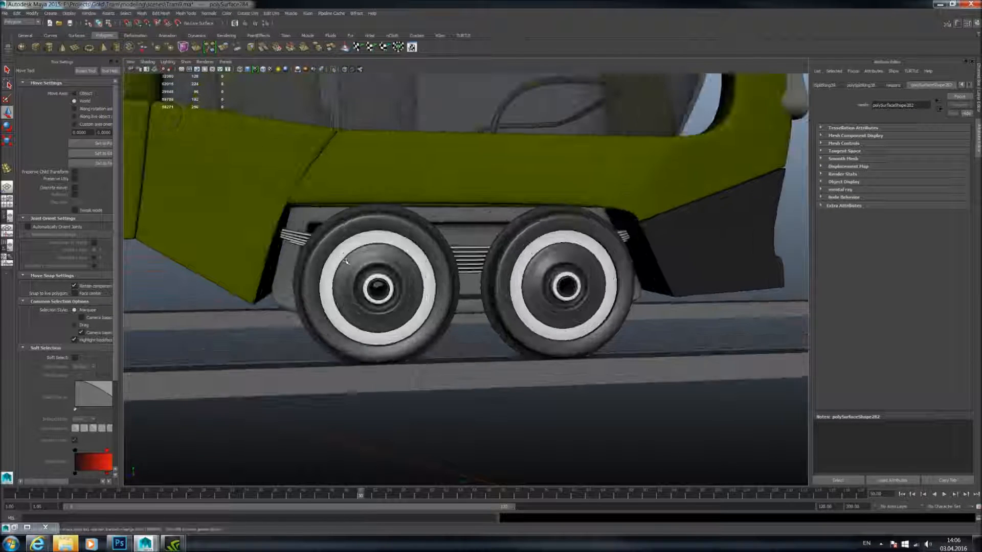
{"action": "left_click", "coordinate": [538, 249]}
{"action": "key", "text": "ctrl+z"}
{"action": "left_click", "coordinate": [549, 240]}
{"action": "right_click_drag", "start_coordinate": [549, 240], "coordinate": [572, 411]}
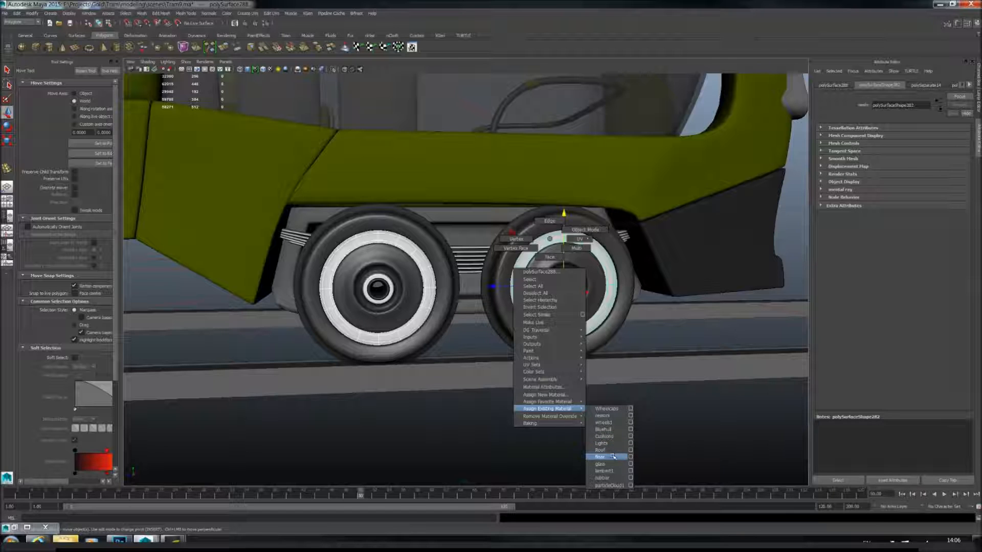
{"action": "right_click_drag", "start_coordinate": [614, 456], "coordinate": [612, 456]}
{"action": "left_click", "coordinate": [555, 427]}
- Open the floor material from a front wheel ring and lighten its grey color slightly
{"action": "mouse_move", "coordinate": [533, 337]}
{"action": "left_mouse_down", "text": "alt"}
{"action": "mouse_move", "coordinate": [543, 314]}
{"action": "mouse_move", "coordinate": [530, 340]}
{"action": "mouse_move", "coordinate": [548, 325]}
{"action": "left_mouse_up", "text": "alt"}
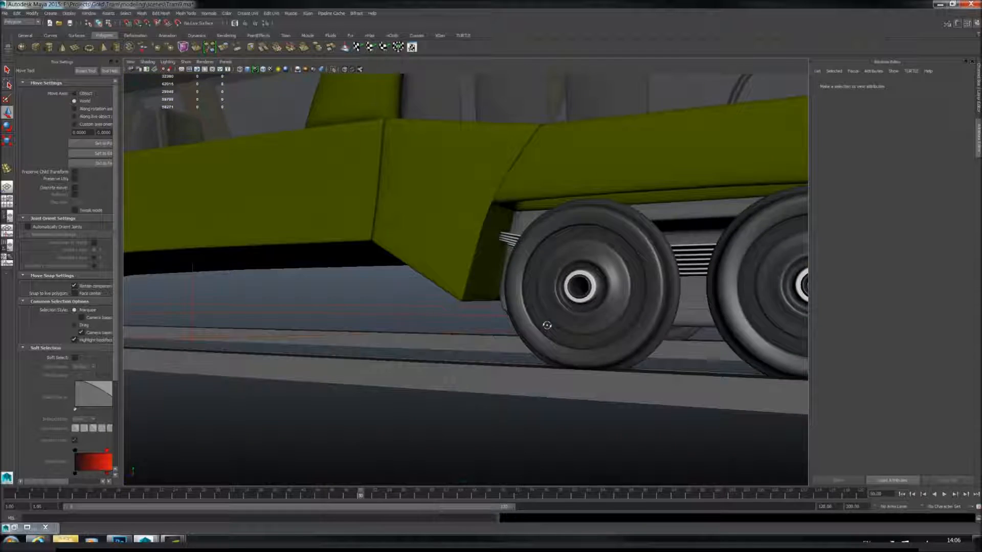
{"action": "scroll", "coordinate": [547, 325], "scroll_direction": "down", "scroll_amount": 10}
{"action": "left_click_drag", "start_coordinate": [541, 325], "coordinate": [550, 301], "text": "alt"}
{"action": "left_click_drag", "start_coordinate": [518, 294], "coordinate": [450, 296], "text": "alt"}
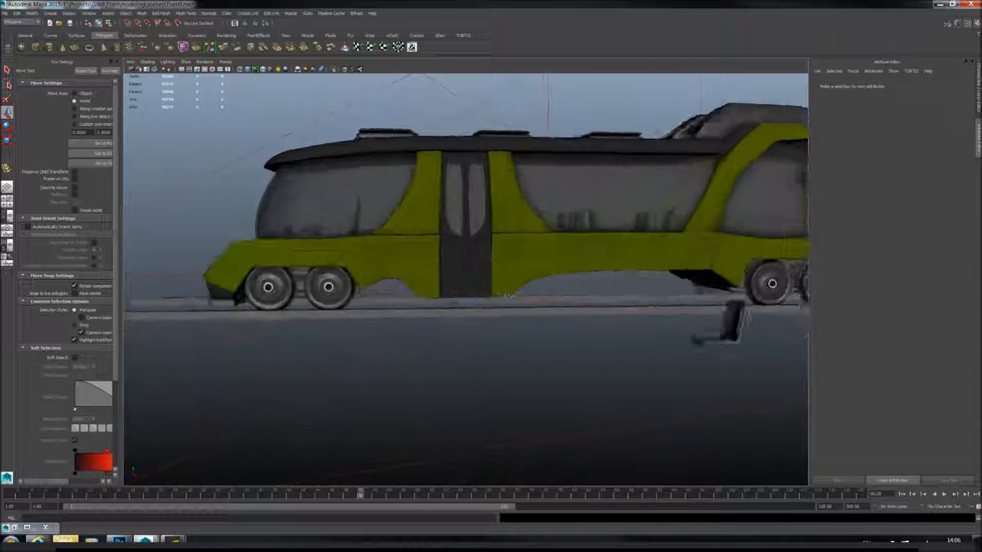
{"action": "middle_click_drag", "start_coordinate": [450, 296], "coordinate": [526, 298], "text": "alt"}
{"action": "scroll", "coordinate": [404, 297], "scroll_direction": "up", "scroll_amount": 4}
{"action": "left_click", "coordinate": [390, 283]}
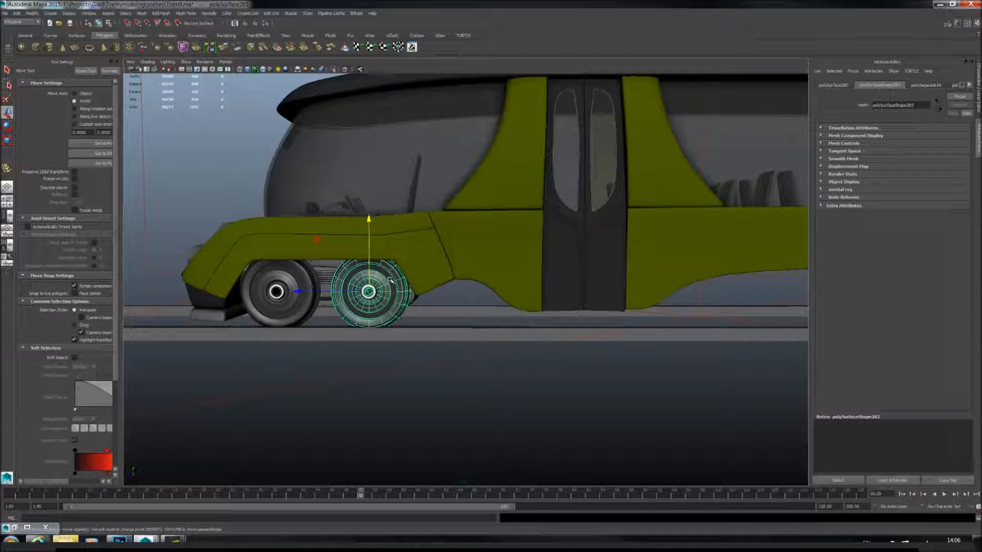
{"action": "left_click", "coordinate": [955, 86]}
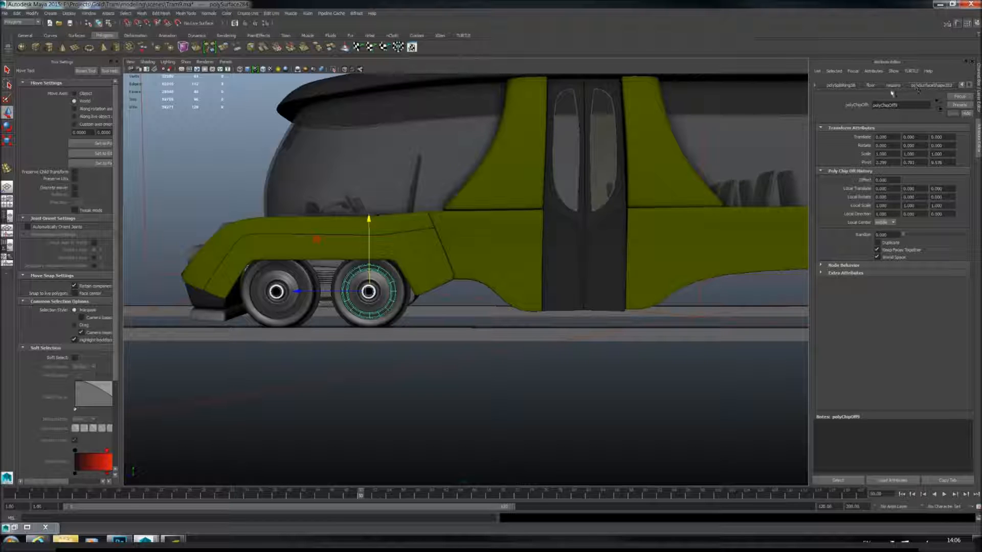
{"action": "left_click", "coordinate": [891, 86]}
{"action": "left_click", "coordinate": [871, 85]}
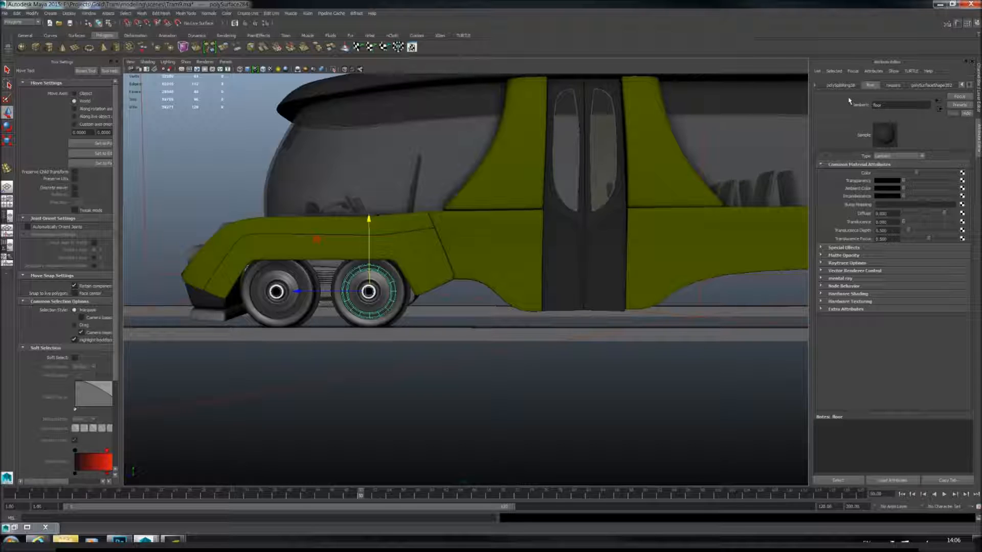
{"action": "left_click", "coordinate": [890, 174]}
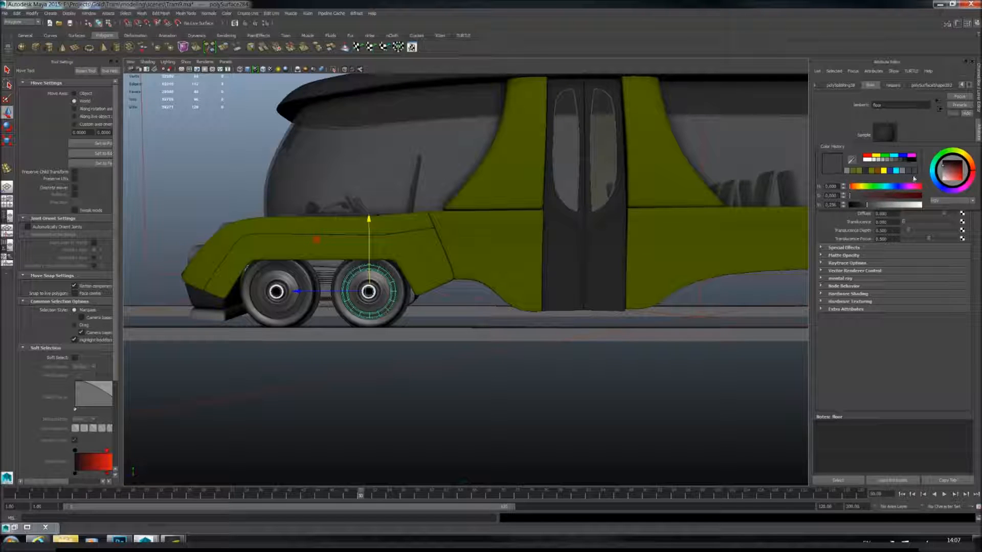
{"action": "left_click_drag", "start_coordinate": [873, 208], "coordinate": [874, 208]}
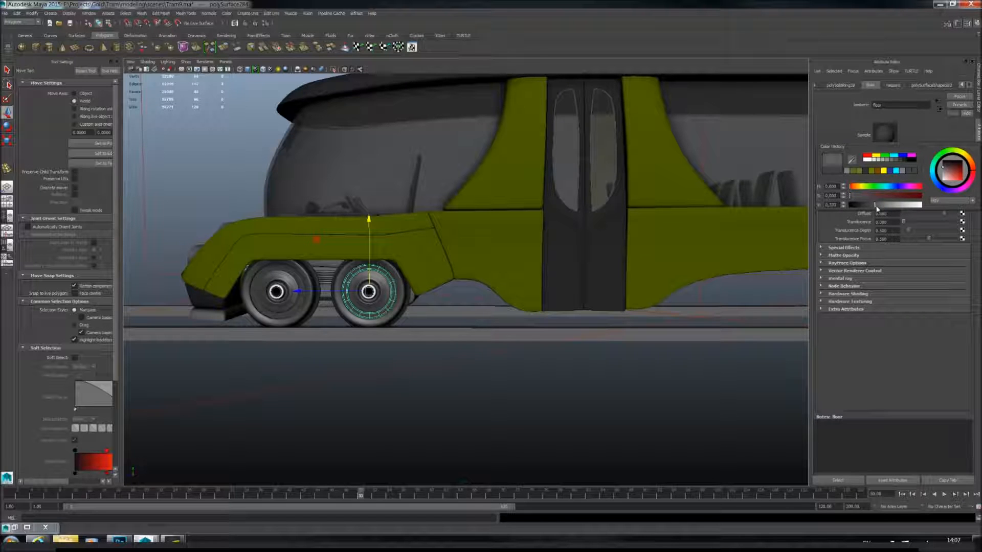
{"action": "left_click", "coordinate": [714, 352]}
{"action": "mouse_move", "coordinate": [714, 353]}
{"action": "left_mouse_down", "text": "alt"}
{"action": "mouse_move", "coordinate": [708, 339]}
{"action": "mouse_move", "coordinate": [734, 339]}
{"action": "mouse_move", "coordinate": [692, 346]}
{"action": "mouse_move", "coordinate": [692, 372]}
{"action": "mouse_move", "coordinate": [693, 353]}
{"action": "mouse_move", "coordinate": [716, 344]}
{"action": "left_mouse_up", "text": "alt"}
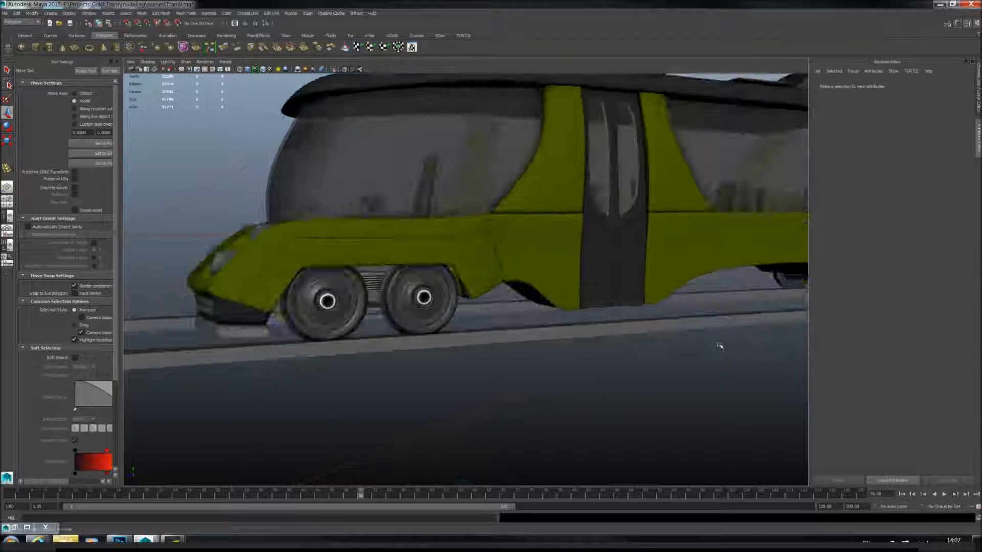
{"action": "key", "text": "ctrl+z"}
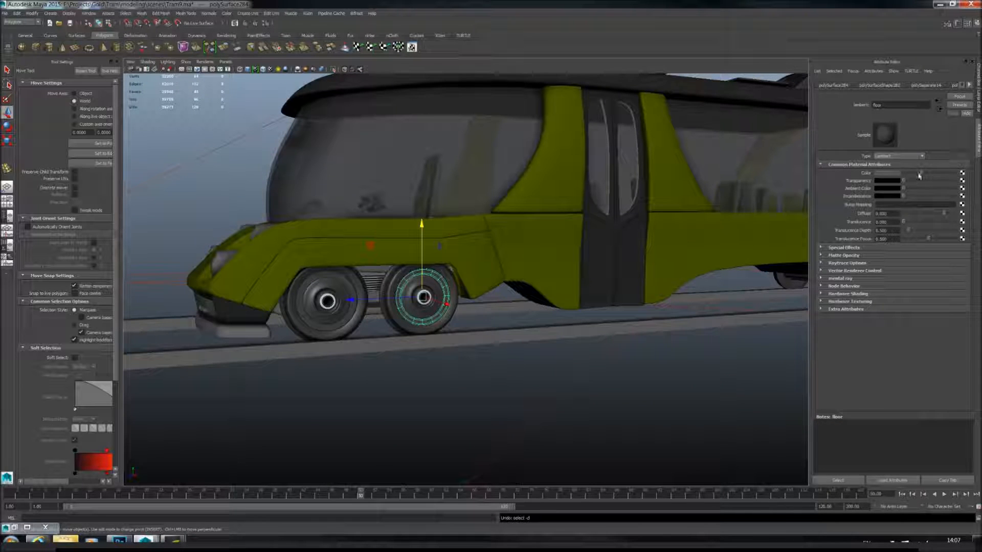
{"action": "left_click", "coordinate": [700, 318]}
- Examine the recolored wheels and the rest of the tram from the side
{"action": "left_click_drag", "start_coordinate": [699, 318], "coordinate": [684, 302], "text": "alt"}
{"action": "scroll", "coordinate": [704, 309], "scroll_direction": "down", "scroll_amount": 4}
{"action": "middle_click_drag", "start_coordinate": [684, 302], "coordinate": [629, 298], "text": "alt"}
{"action": "left_click_drag", "start_coordinate": [630, 298], "coordinate": [581, 278], "text": "alt"}
{"action": "right_click_drag", "start_coordinate": [581, 278], "coordinate": [704, 340], "text": "alt"}
{"action": "left_click_drag", "start_coordinate": [704, 339], "coordinate": [584, 298], "text": "alt"}
{"action": "scroll", "coordinate": [633, 309], "scroll_direction": "down", "scroll_amount": 4}
{"action": "scroll", "coordinate": [633, 307], "scroll_direction": "up", "scroll_amount": 4}
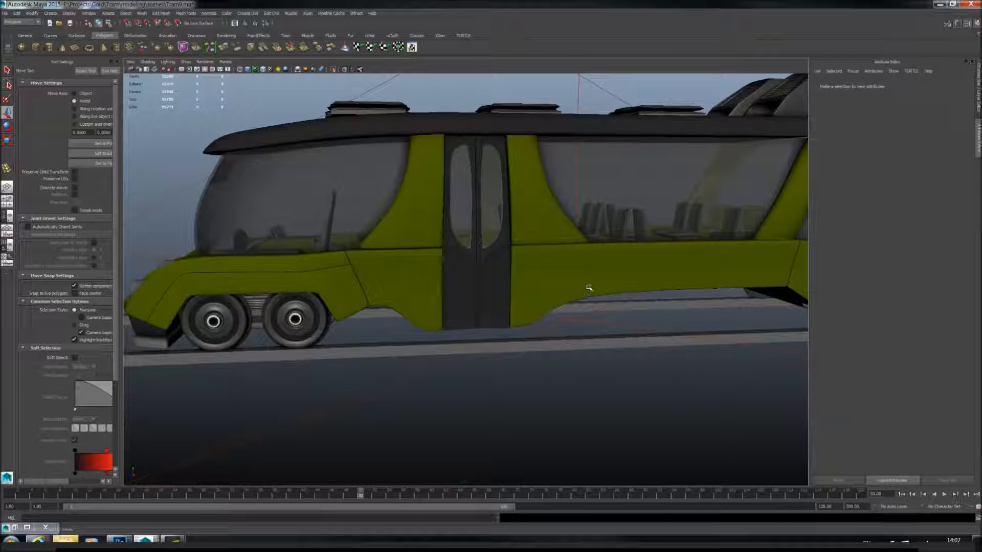
{"action": "left_click", "coordinate": [537, 287]}
{"action": "scroll", "coordinate": [526, 287], "scroll_direction": "down", "scroll_amount": 5}
{"action": "left_click", "coordinate": [381, 294]}
- Select the white wheel rings on the tram's opposite side, front and rear, and assign them the existing floor material
{"action": "left_click_drag", "start_coordinate": [491, 288], "coordinate": [728, 276], "text": "alt"}
{"action": "scroll", "coordinate": [540, 284], "scroll_direction": "up", "scroll_amount": 3}
{"action": "scroll", "coordinate": [716, 281], "scroll_direction": "up", "scroll_amount": 4}
{"action": "left_click", "coordinate": [559, 300]}
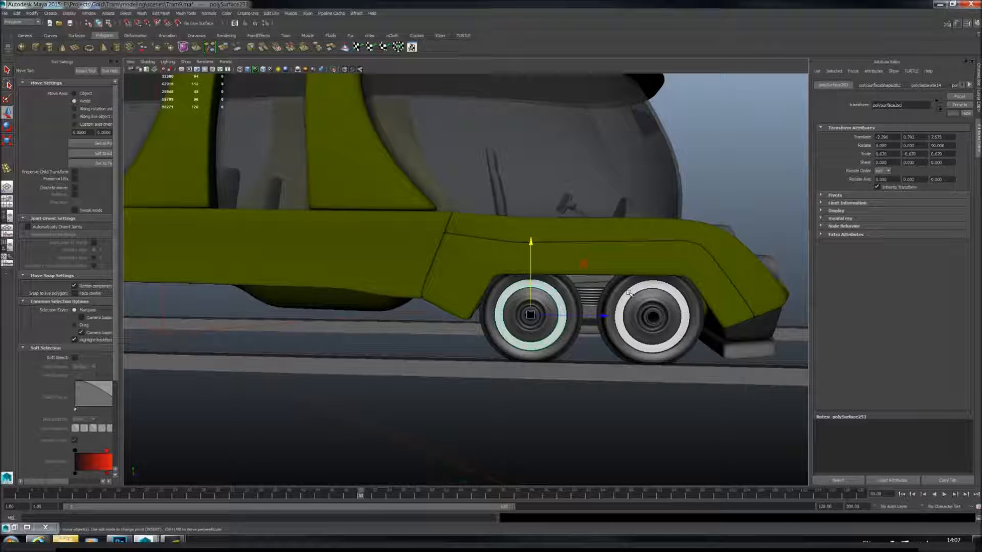
{"action": "middle_click_drag", "start_coordinate": [435, 284], "coordinate": [620, 300], "text": "alt"}
{"action": "scroll", "coordinate": [563, 306], "scroll_direction": "up", "scroll_amount": 4}
{"action": "left_click", "coordinate": [468, 310]}
{"action": "left_click", "coordinate": [605, 300]}
{"action": "right_click_drag", "start_coordinate": [605, 300], "coordinate": [628, 469]}
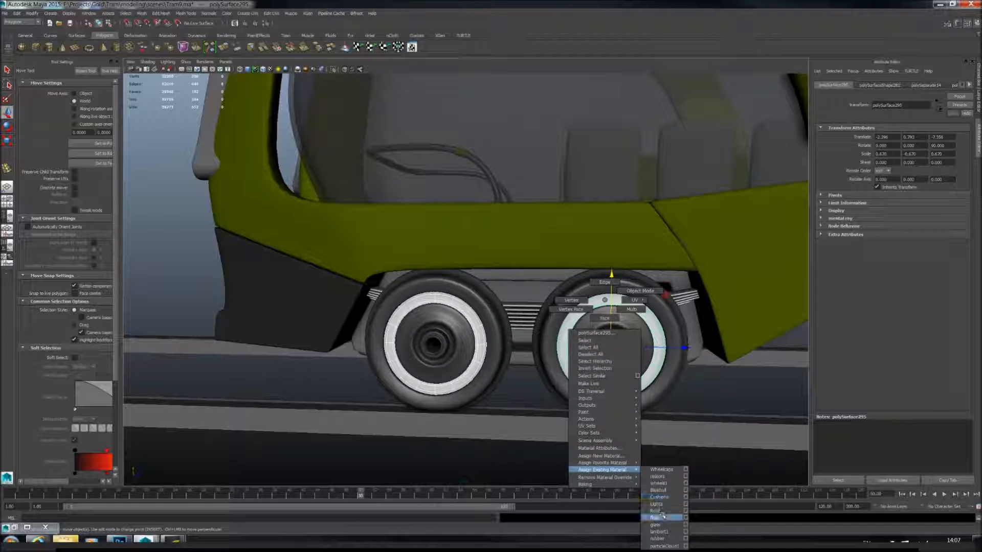
{"action": "right_click_drag", "start_coordinate": [664, 518], "coordinate": [664, 518]}
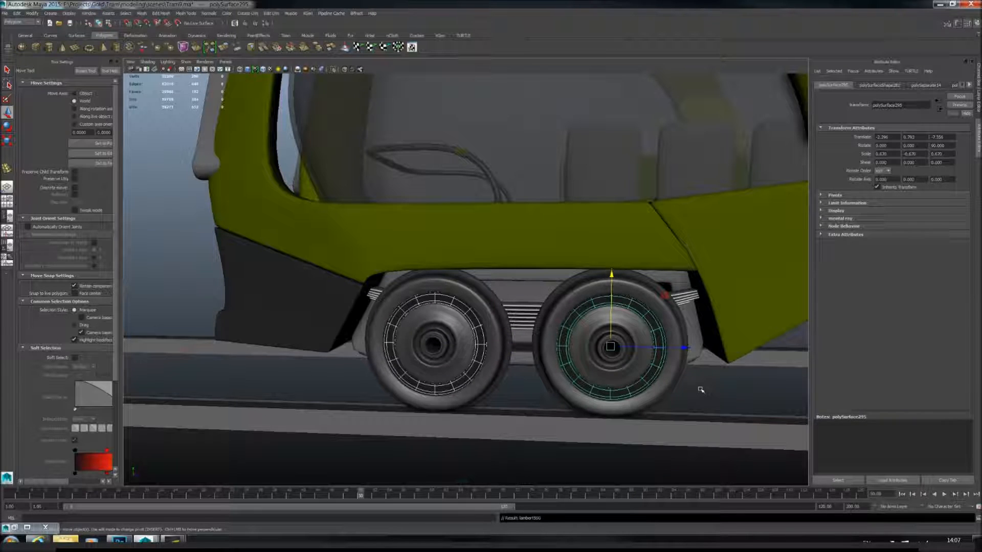
{"action": "left_click", "coordinate": [646, 325]}
- Assign an existing dark material to the light grey frame behind the rear wheels
{"action": "left_click", "coordinate": [310, 291]}
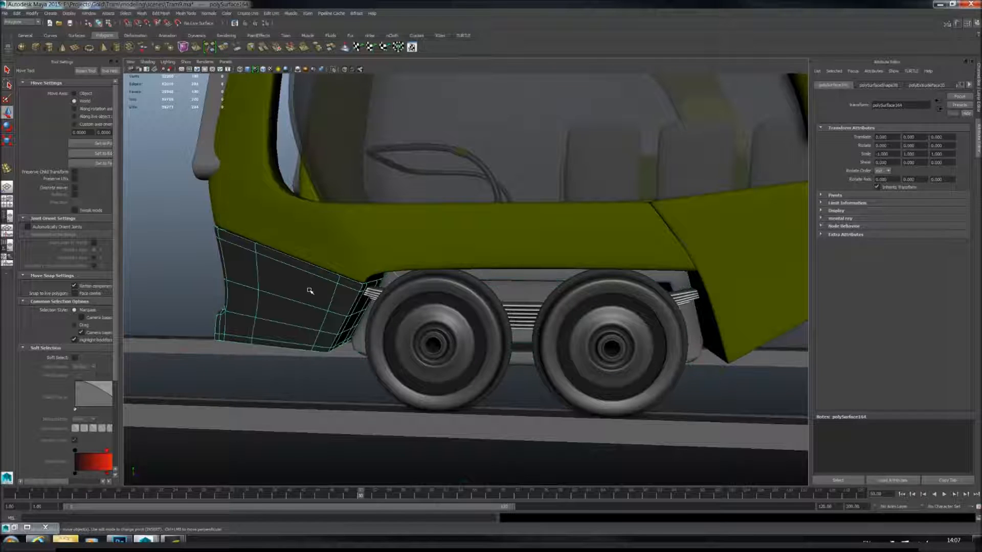
{"action": "scroll", "coordinate": [494, 328], "scroll_direction": "down", "scroll_amount": 3}
{"action": "left_click", "coordinate": [505, 290]}
{"action": "left_click_drag", "start_coordinate": [505, 291], "coordinate": [506, 286], "text": "alt"}
{"action": "right_click_drag", "start_coordinate": [506, 287], "coordinate": [550, 467]}
{"action": "right_click_drag", "start_coordinate": [559, 500], "coordinate": [559, 499]}
{"action": "left_click", "coordinate": [618, 405]}
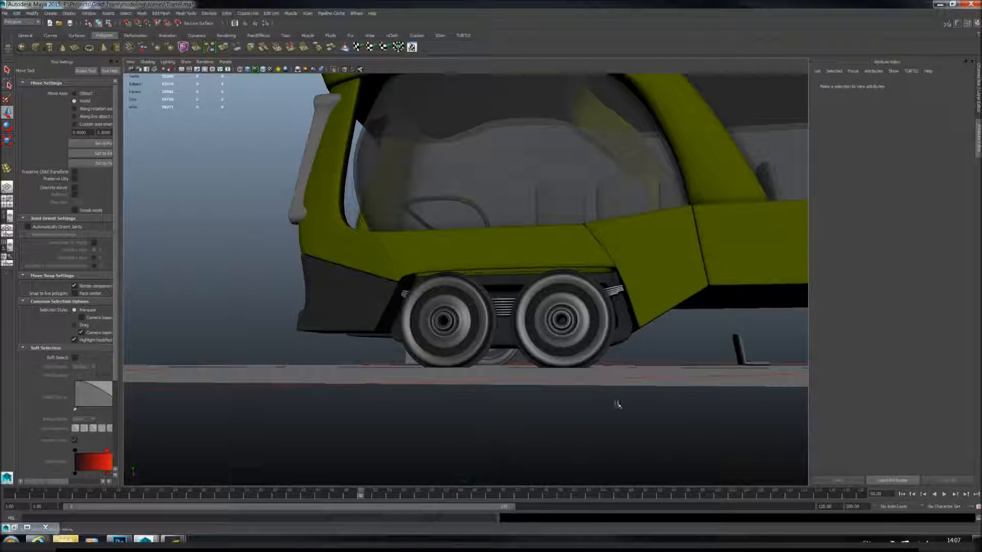
- Select the frame behind the front wheels and repeat the dark material assignment on it
{"action": "scroll", "coordinate": [622, 371], "scroll_direction": "down", "scroll_amount": 3}
{"action": "left_click_drag", "start_coordinate": [622, 368], "coordinate": [647, 363], "text": "alt"}
{"action": "scroll", "coordinate": [645, 363], "scroll_direction": "down", "scroll_amount": 2}
{"action": "middle_click_drag", "start_coordinate": [647, 363], "coordinate": [616, 375], "text": "alt"}
{"action": "left_click_drag", "start_coordinate": [616, 375], "coordinate": [578, 365], "text": "alt"}
{"action": "middle_click_drag", "start_coordinate": [706, 357], "coordinate": [276, 326], "text": "alt"}
{"action": "scroll", "coordinate": [466, 328], "scroll_direction": "up", "scroll_amount": 5}
{"action": "left_click_drag", "start_coordinate": [659, 332], "coordinate": [393, 318], "text": "alt"}
{"action": "left_click", "coordinate": [610, 329]}
{"action": "key", "text": "g"}
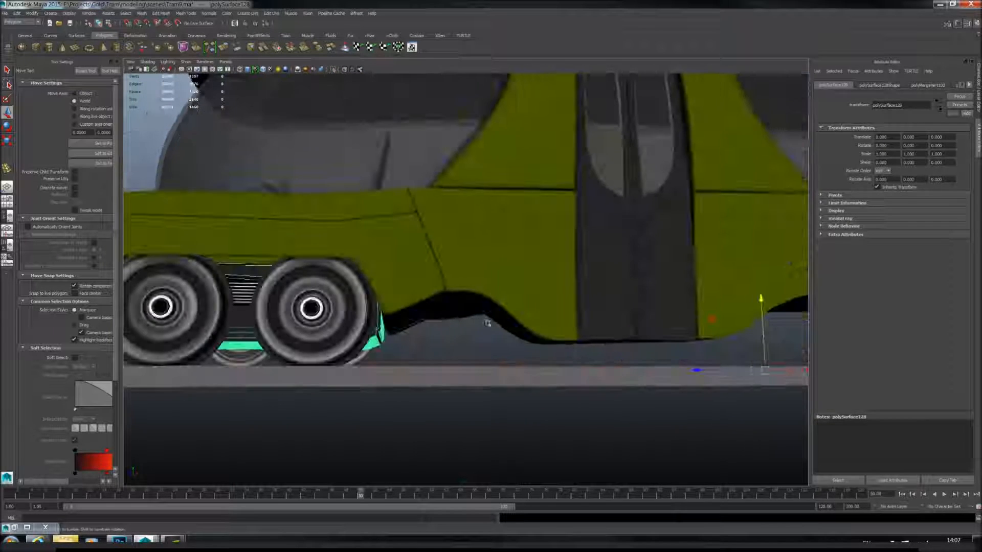
{"action": "middle_click_drag", "start_coordinate": [404, 315], "coordinate": [616, 304], "text": "alt"}
{"action": "scroll", "coordinate": [613, 307], "scroll_direction": "up", "scroll_amount": 3}
{"action": "left_click_drag", "start_coordinate": [448, 352], "coordinate": [420, 348], "text": "alt"}
{"action": "left_click", "coordinate": [611, 348]}
- Assign an existing material to the slatted pieces low between the two front wheels
{"action": "left_click_drag", "start_coordinate": [612, 348], "coordinate": [565, 344], "text": "alt"}
{"action": "scroll", "coordinate": [565, 344], "scroll_direction": "down", "scroll_amount": 3}
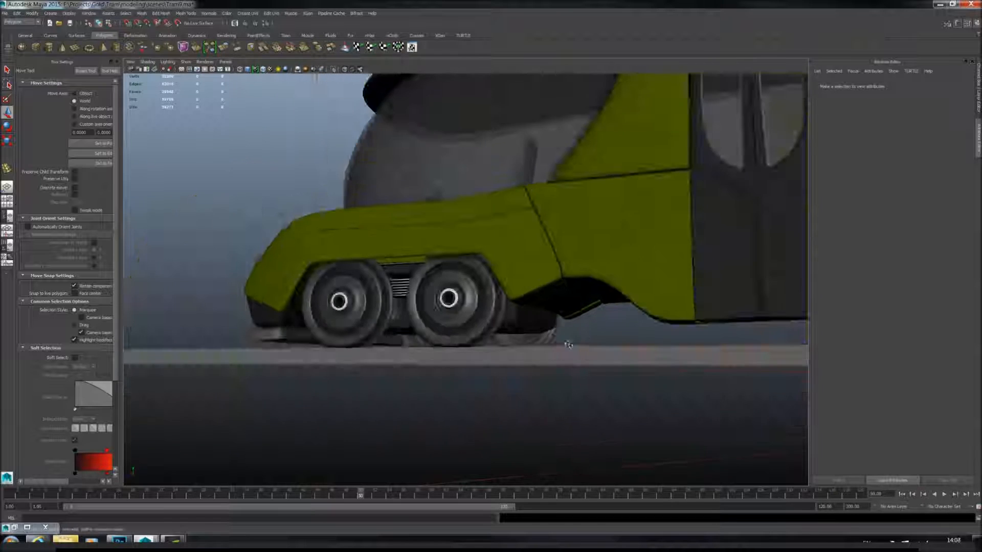
{"action": "middle_click_drag", "start_coordinate": [547, 345], "coordinate": [627, 326], "text": "alt"}
{"action": "scroll", "coordinate": [627, 327], "scroll_direction": "up", "scroll_amount": 4}
{"action": "left_click_drag", "start_coordinate": [627, 326], "coordinate": [543, 312], "text": "alt"}
{"action": "left_click", "coordinate": [412, 296]}
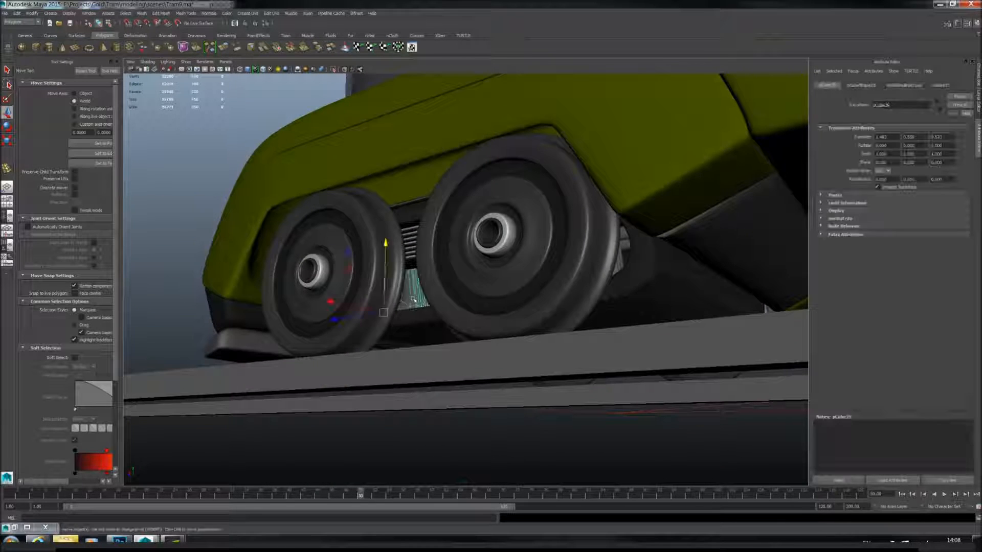
{"action": "right_click", "coordinate": [413, 299]}
{"action": "mouse_move", "coordinate": [426, 469]}
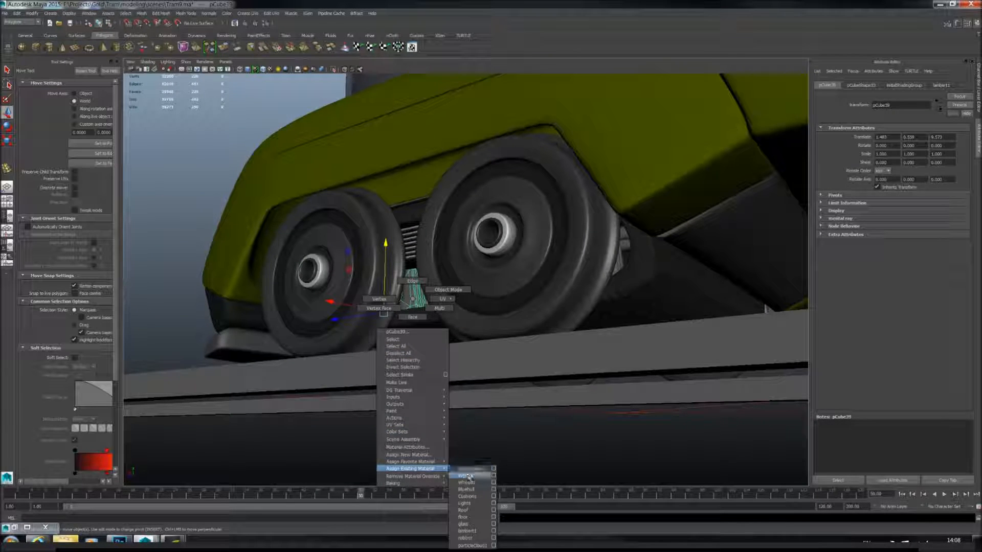
{"action": "left_click", "coordinate": [469, 477]}
{"action": "left_click", "coordinate": [467, 438]}
{"action": "left_click_drag", "start_coordinate": [460, 359], "coordinate": [617, 299], "text": "alt"}
{"action": "left_click", "coordinate": [618, 298]}
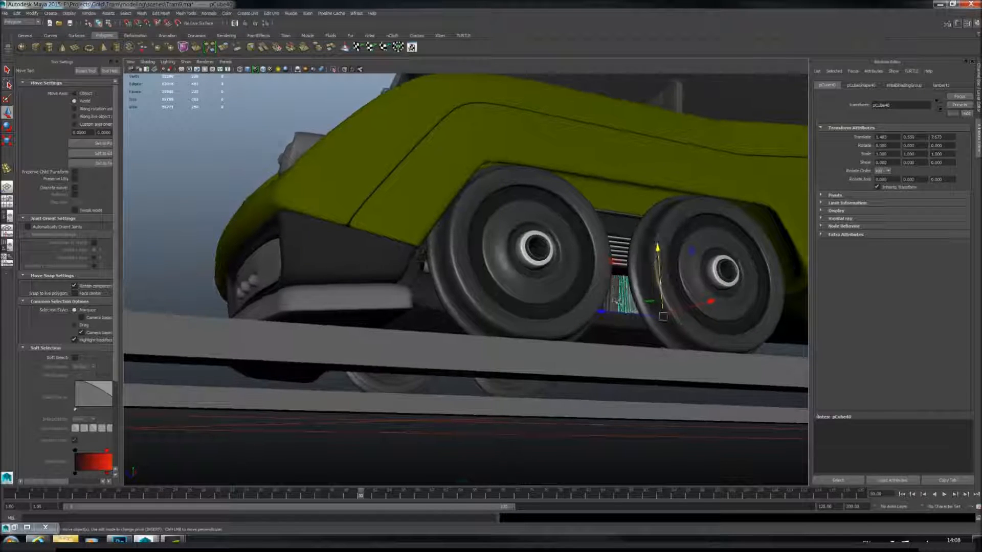
{"action": "right_click_drag", "start_coordinate": [625, 302], "coordinate": [678, 483]}
{"action": "left_click_drag", "start_coordinate": [657, 449], "coordinate": [584, 431], "text": "alt"}
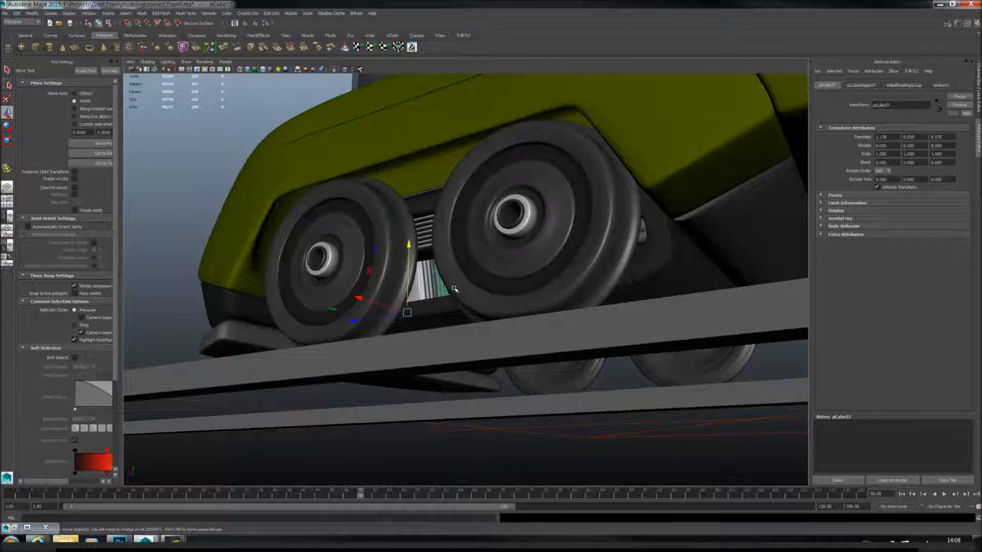
- Add the slatted pieces around the rear wheels to the selection and repeat the material assignment on them
{"action": "scroll", "coordinate": [454, 289], "scroll_direction": "down", "scroll_amount": 6}
{"action": "middle_click_drag", "start_coordinate": [728, 267], "coordinate": [476, 301], "text": "alt"}
{"action": "scroll", "coordinate": [477, 302], "scroll_direction": "up", "scroll_amount": 3}
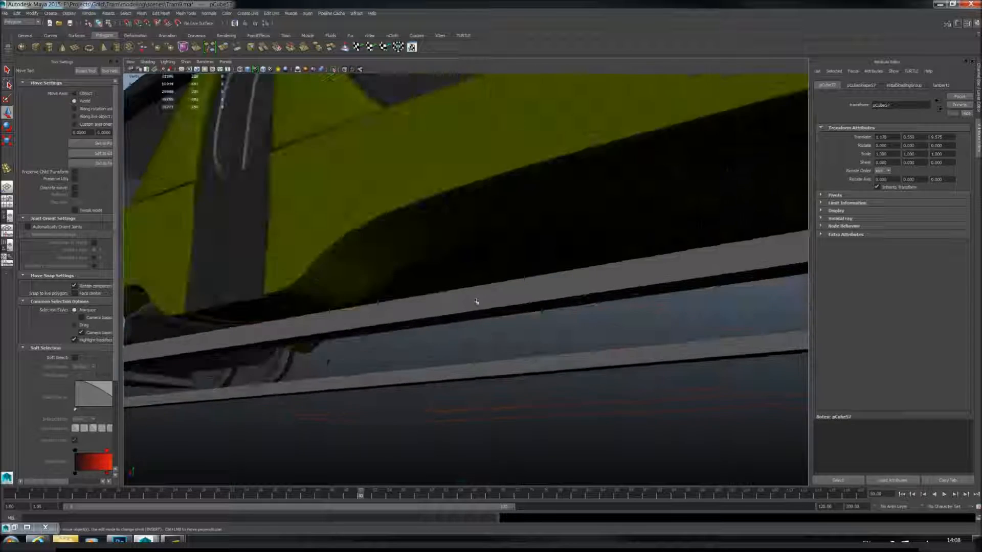
{"action": "scroll", "coordinate": [476, 302], "scroll_direction": "down", "scroll_amount": 4}
{"action": "middle_click_drag", "start_coordinate": [639, 283], "coordinate": [566, 285], "text": "alt"}
{"action": "scroll", "coordinate": [566, 285], "scroll_direction": "up", "scroll_amount": 2}
{"action": "middle_click_drag", "start_coordinate": [716, 285], "coordinate": [536, 339], "text": "alt"}
{"action": "scroll", "coordinate": [537, 340], "scroll_direction": "up", "scroll_amount": 4}
{"action": "left_click_drag", "start_coordinate": [537, 340], "coordinate": [640, 274], "text": "alt"}
{"action": "scroll", "coordinate": [640, 274], "scroll_direction": "down", "scroll_amount": 3}
{"action": "middle_click_drag", "start_coordinate": [640, 274], "coordinate": [537, 318], "text": "alt"}
{"action": "scroll", "coordinate": [537, 317], "scroll_direction": "up", "scroll_amount": 4}
{"action": "left_click_drag", "start_coordinate": [537, 317], "coordinate": [603, 291], "text": "alt"}
{"action": "left_click", "coordinate": [612, 296], "text": "shift"}
{"action": "key", "text": "g"}
{"action": "left_click_drag", "start_coordinate": [586, 322], "coordinate": [404, 319], "text": "alt"}
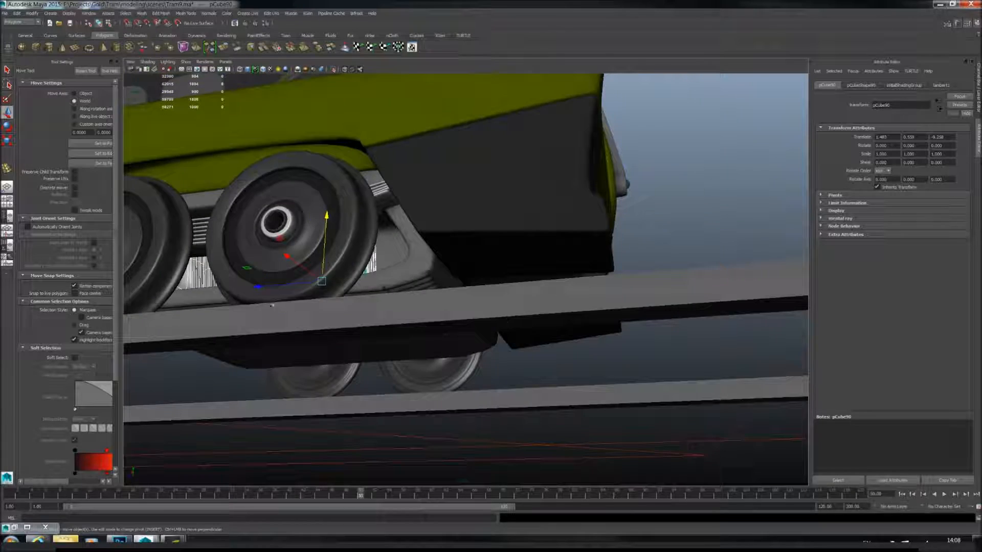
- Add the remaining slatted pieces by the front wheels to the selection, duplicate them and combine the copies into one mesh
{"action": "middle_click_drag", "start_coordinate": [368, 327], "coordinate": [684, 309], "text": "alt"}
{"action": "right_click_drag", "start_coordinate": [683, 309], "coordinate": [692, 370], "text": "alt"}
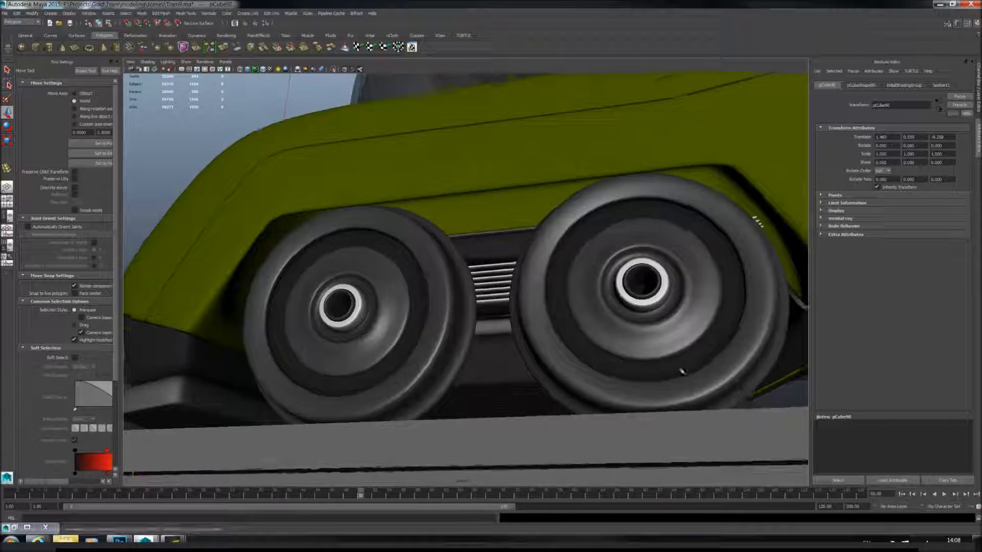
{"action": "left_click_drag", "start_coordinate": [692, 370], "coordinate": [655, 369], "text": "alt"}
{"action": "left_click", "coordinate": [404, 349], "text": "shift"}
{"action": "left_click_drag", "start_coordinate": [497, 339], "coordinate": [530, 338], "text": "alt"}
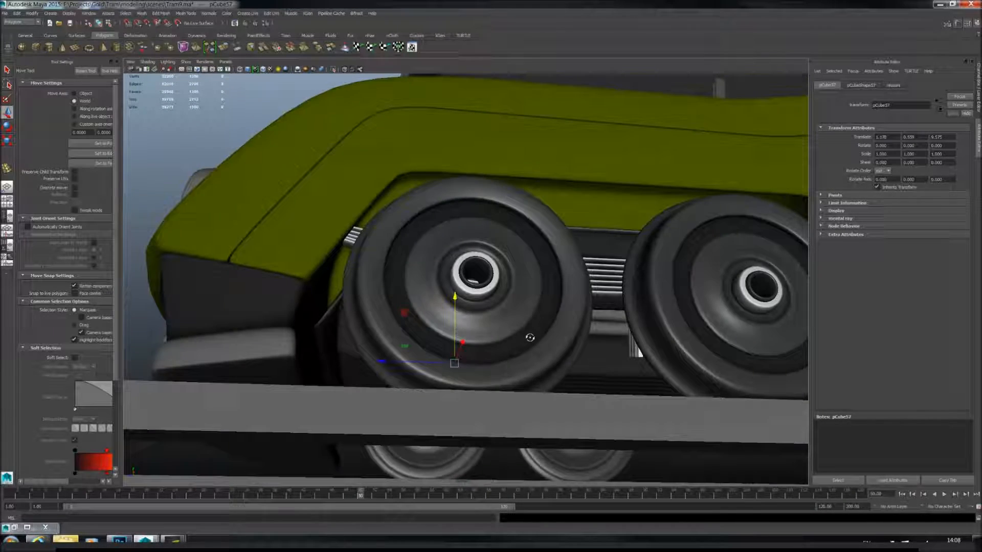
{"action": "left_click_drag", "start_coordinate": [661, 349], "coordinate": [669, 347], "text": "alt"}
{"action": "left_click", "coordinate": [646, 343], "text": "shift"}
{"action": "right_click_drag", "start_coordinate": [660, 343], "coordinate": [625, 353], "text": "alt"}
{"action": "mouse_move", "coordinate": [624, 352]}
{"action": "left_mouse_down", "text": "alt"}
{"action": "mouse_move", "coordinate": [665, 362]}
{"action": "mouse_move", "coordinate": [620, 345]}
{"action": "left_mouse_up", "text": "alt"}
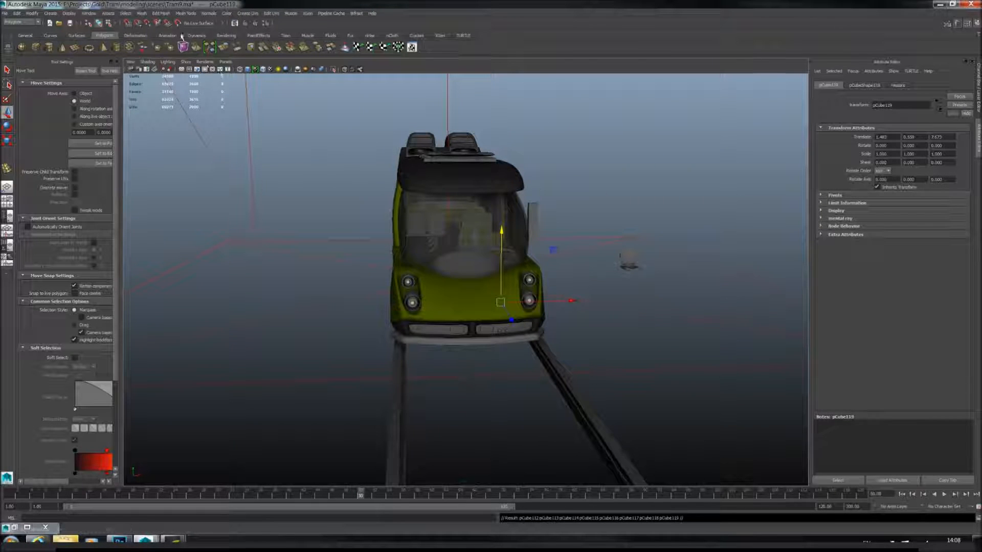
{"action": "left_click", "coordinate": [144, 15]}
{"action": "left_click", "coordinate": [153, 25]}
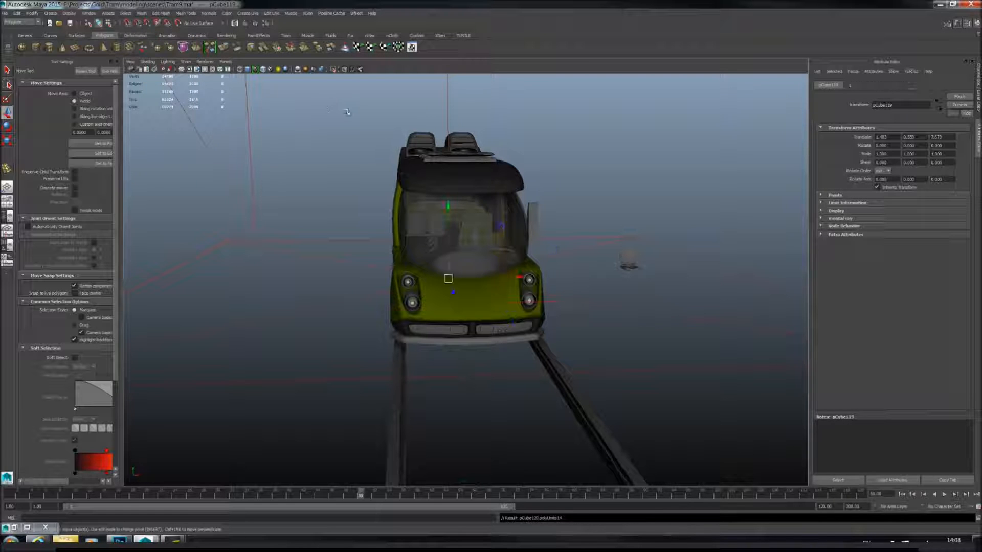
- Mirror the combined slat mesh to the opposite side with an X scale of -1 and inspect it from below
{"action": "left_click_drag", "start_coordinate": [503, 174], "coordinate": [499, 211], "text": "alt"}
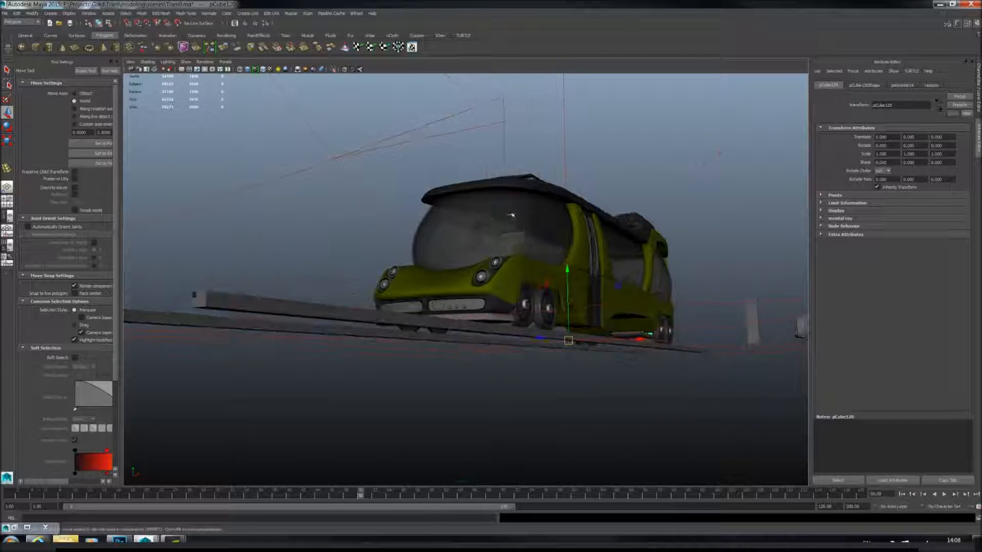
{"action": "left_click_drag", "start_coordinate": [567, 223], "coordinate": [623, 219], "text": "alt"}
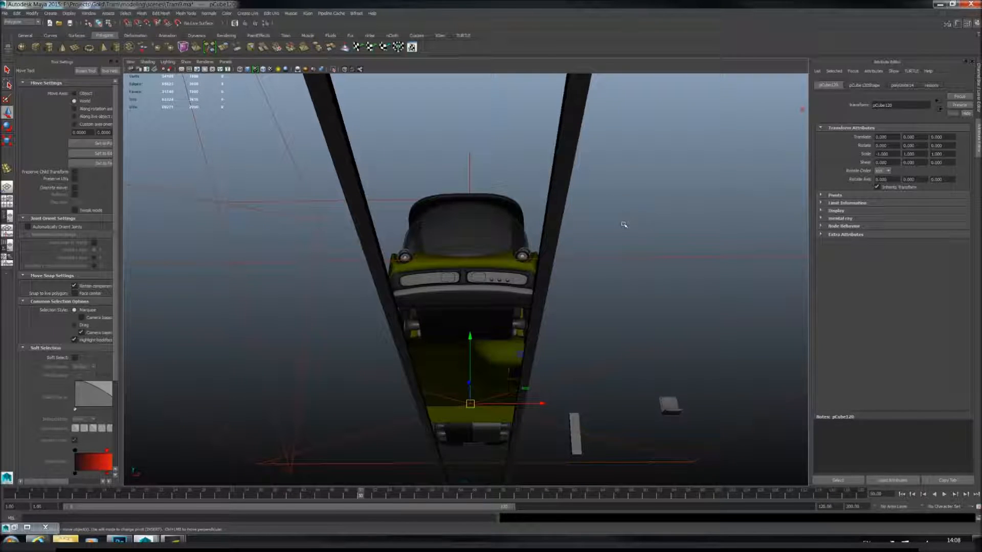
{"action": "left_click_drag", "start_coordinate": [624, 224], "coordinate": [521, 179], "text": "alt"}
{"action": "right_click_drag", "start_coordinate": [521, 179], "coordinate": [546, 137], "text": "alt"}
{"action": "left_click_drag", "start_coordinate": [545, 136], "coordinate": [557, 259], "text": "alt"}
{"action": "right_click_drag", "start_coordinate": [557, 259], "coordinate": [601, 276], "text": "alt"}
{"action": "left_click_drag", "start_coordinate": [601, 276], "coordinate": [576, 244], "text": "alt"}
{"action": "right_click_drag", "start_coordinate": [576, 245], "coordinate": [607, 252], "text": "alt"}
{"action": "left_click_drag", "start_coordinate": [607, 252], "coordinate": [596, 245], "text": "alt"}
{"action": "right_click_drag", "start_coordinate": [563, 275], "coordinate": [564, 282]}
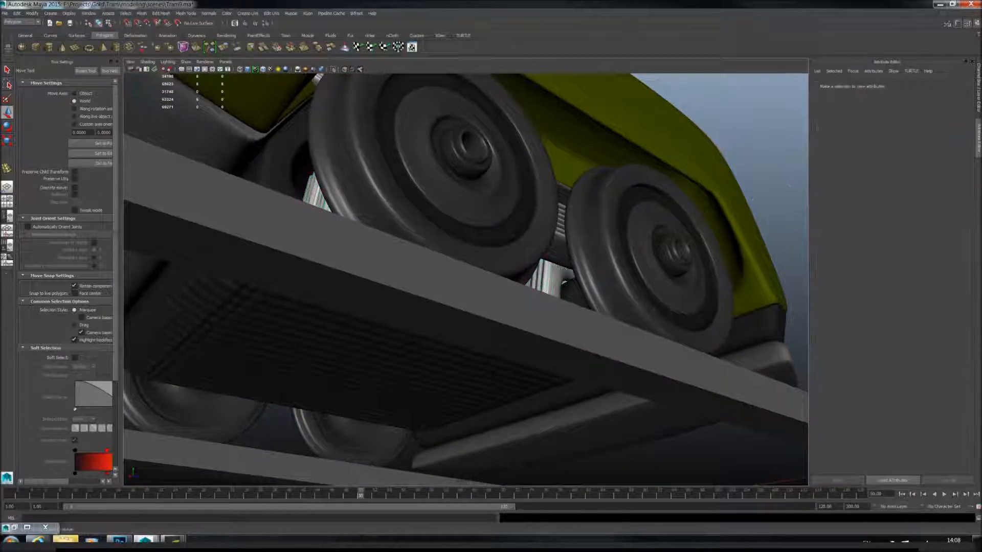
- Examine the tram's wheels, side body and underside from the front wheels towards the other end
{"action": "left_click_drag", "start_coordinate": [789, 185], "coordinate": [705, 219], "text": "alt"}
{"action": "right_click_drag", "start_coordinate": [706, 219], "coordinate": [634, 217], "text": "alt"}
{"action": "left_click_drag", "start_coordinate": [634, 217], "coordinate": [624, 245], "text": "alt"}
{"action": "right_click_drag", "start_coordinate": [624, 244], "coordinate": [573, 246], "text": "alt"}
{"action": "middle_click_drag", "start_coordinate": [572, 246], "coordinate": [453, 241], "text": "alt"}
{"action": "left_click_drag", "start_coordinate": [453, 241], "coordinate": [437, 240], "text": "alt"}
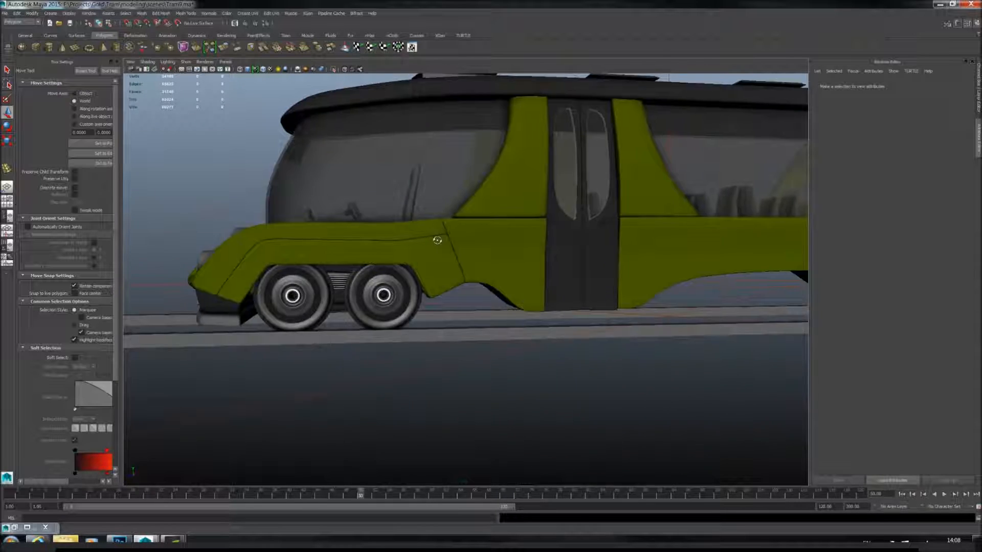
{"action": "right_click_drag", "start_coordinate": [588, 238], "coordinate": [537, 235], "text": "alt"}
{"action": "middle_click_drag", "start_coordinate": [536, 235], "coordinate": [511, 258], "text": "alt"}
{"action": "left_click_drag", "start_coordinate": [511, 259], "coordinate": [541, 259], "text": "alt"}
{"action": "middle_click_drag", "start_coordinate": [716, 261], "coordinate": [541, 267], "text": "alt"}
{"action": "left_click_drag", "start_coordinate": [541, 267], "coordinate": [475, 256], "text": "alt"}
- Select both halves of the slatted undercarriage cover between the wheels and isolate them in the viewport
{"action": "left_click_drag", "start_coordinate": [515, 301], "coordinate": [463, 222], "text": "alt"}
{"action": "middle_click_drag", "start_coordinate": [462, 222], "coordinate": [460, 256], "text": "alt"}
{"action": "left_click", "coordinate": [489, 237]}
{"action": "right_click_drag", "start_coordinate": [511, 230], "coordinate": [497, 217], "text": "alt"}
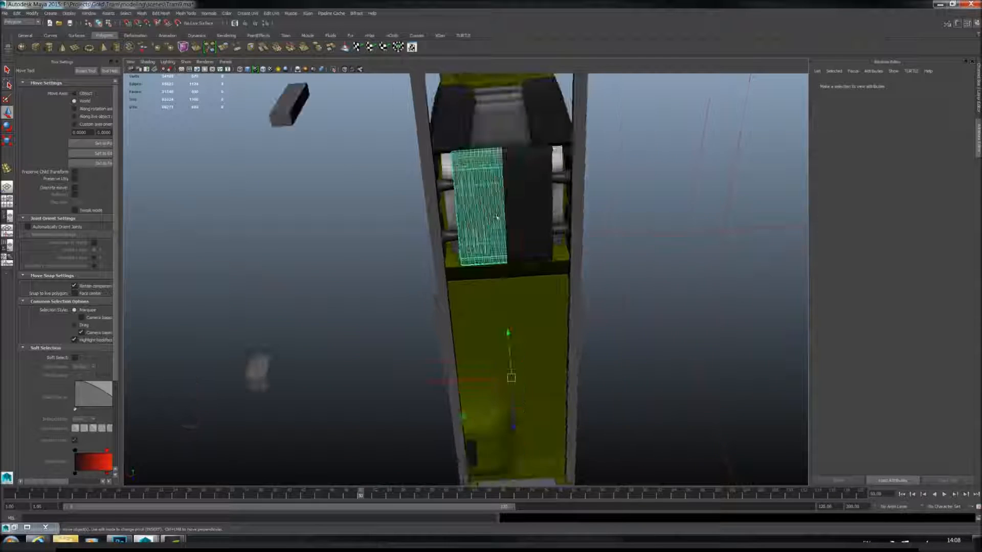
{"action": "mouse_move", "coordinate": [507, 250]}
{"action": "middle_mouse_down", "text": "alt"}
{"action": "mouse_move", "coordinate": [506, 135]}
{"action": "mouse_move", "coordinate": [499, 256]}
{"action": "middle_mouse_up", "text": "alt"}
{"action": "scroll", "coordinate": [500, 248], "scroll_direction": "up", "scroll_amount": 5}
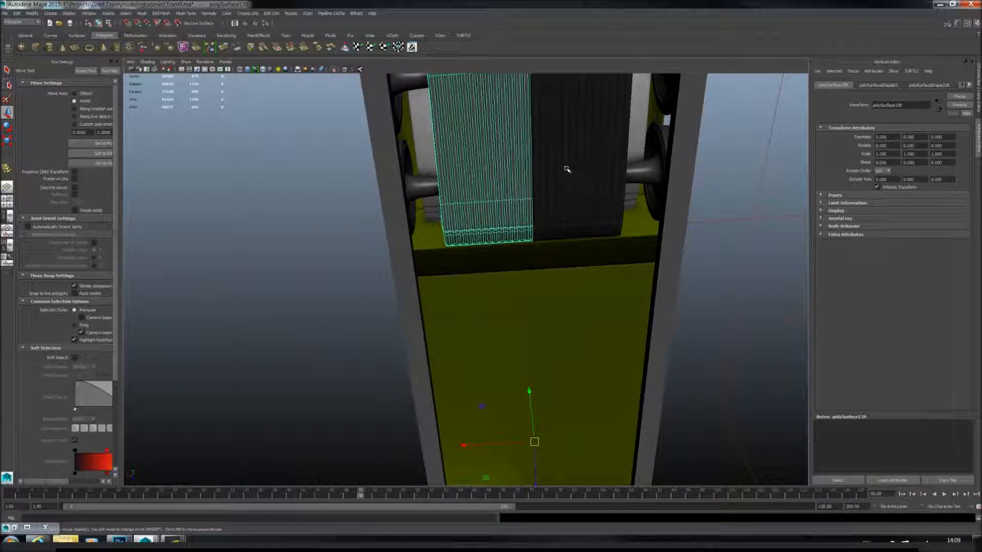
{"action": "key", "text": "ctrl+shift+d"}
{"action": "left_click", "coordinate": [335, 70]}
{"action": "left_click_drag", "start_coordinate": [510, 159], "coordinate": [375, 193], "text": "alt"}
{"action": "middle_click_drag", "start_coordinate": [375, 193], "coordinate": [417, 279], "text": "alt"}
{"action": "right_click_drag", "start_coordinate": [417, 279], "coordinate": [454, 291], "text": "alt"}
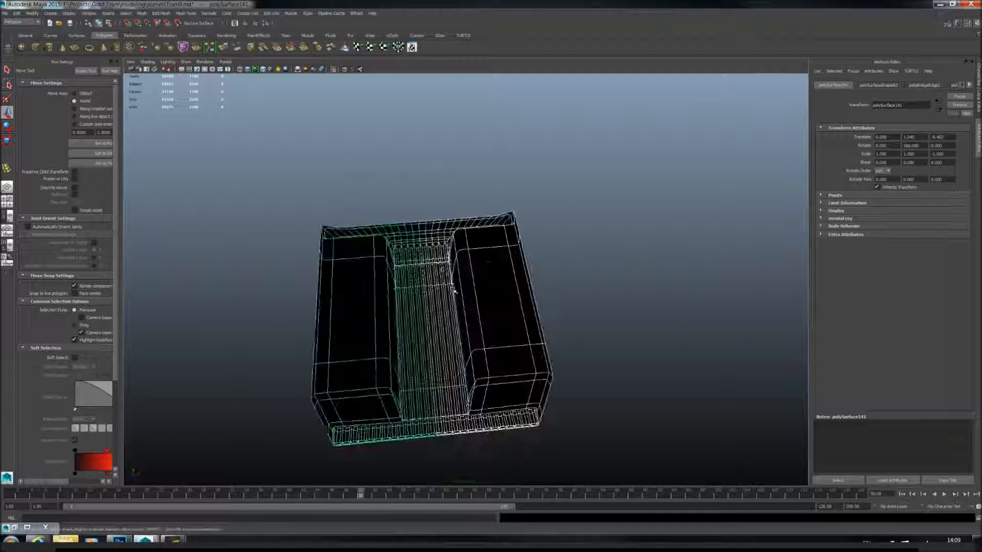
- Combine the two slatted cover halves into one mesh and isolate the result
{"action": "left_click", "coordinate": [146, 13]}
{"action": "left_click", "coordinate": [154, 23]}
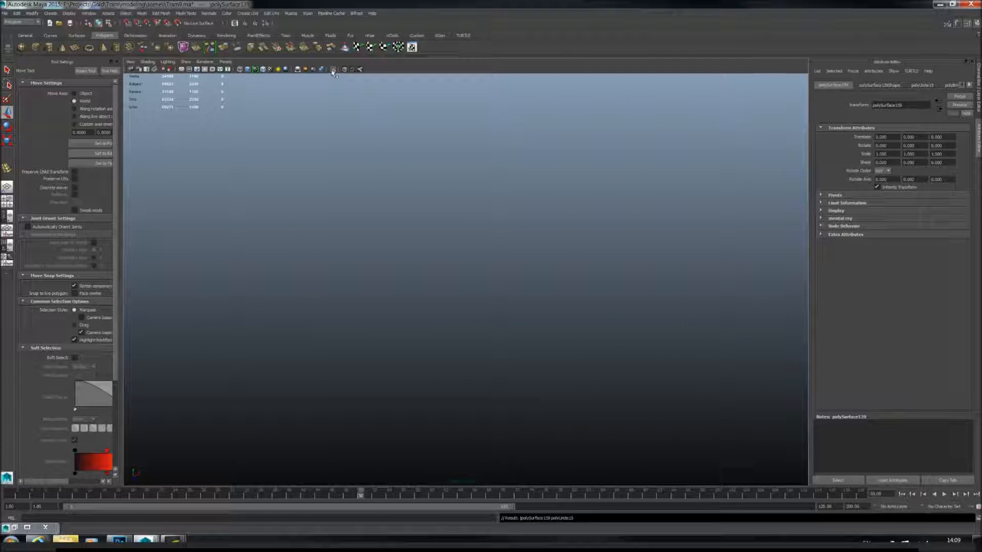
{"action": "left_click", "coordinate": [332, 70]}
{"action": "left_click", "coordinate": [333, 71]}
- Merge the overlapping vertices where the centre seam meets the outer edge of the slatted cover
{"action": "left_click_drag", "start_coordinate": [440, 158], "coordinate": [462, 165], "text": "alt"}
{"action": "right_click_drag", "start_coordinate": [463, 165], "coordinate": [485, 171], "text": "alt"}
{"action": "middle_click_drag", "start_coordinate": [485, 171], "coordinate": [488, 225], "text": "alt"}
{"action": "right_click_drag", "start_coordinate": [488, 225], "coordinate": [430, 238], "text": "alt"}
{"action": "left_click_drag", "start_coordinate": [423, 219], "coordinate": [546, 305]}
{"action": "key", "text": "f"}
{"action": "middle_click_drag", "start_coordinate": [545, 304], "coordinate": [498, 263], "text": "alt"}
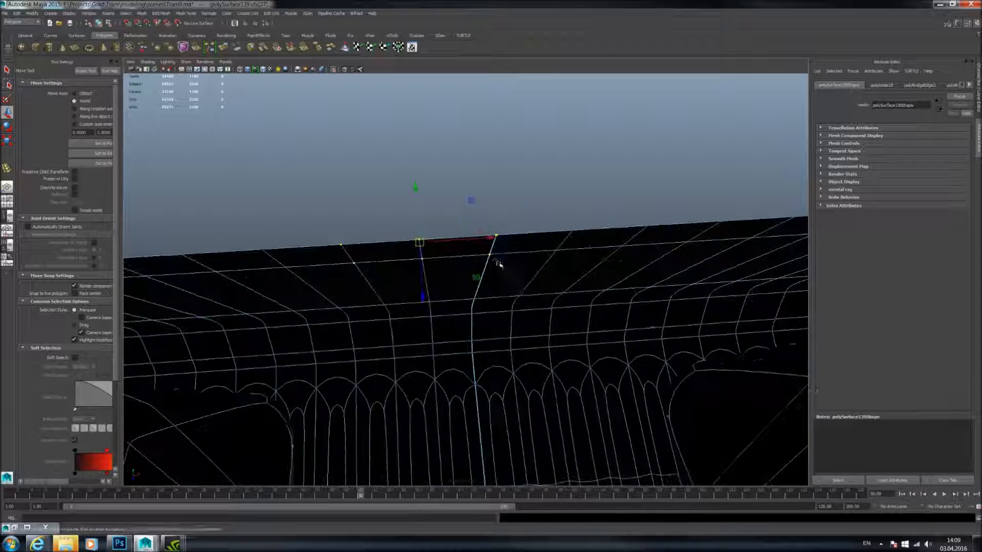
{"action": "left_click_drag", "start_coordinate": [497, 264], "coordinate": [526, 272], "text": "alt"}
{"action": "middle_click_drag", "start_coordinate": [526, 271], "coordinate": [511, 259], "text": "alt"}
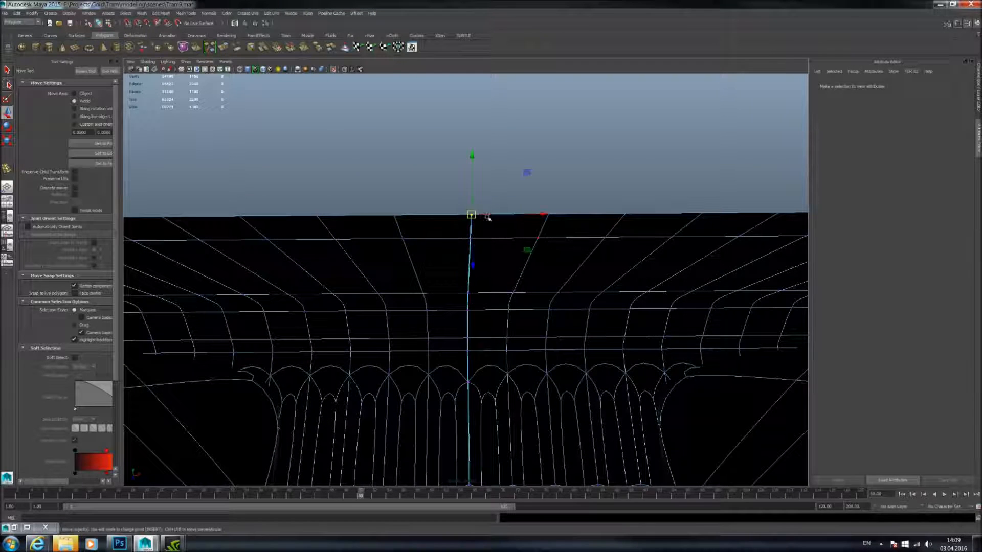
{"action": "left_click_drag", "start_coordinate": [487, 218], "coordinate": [489, 219]}
{"action": "left_click", "coordinate": [182, 15]}
{"action": "mouse_move", "coordinate": [166, 15]}
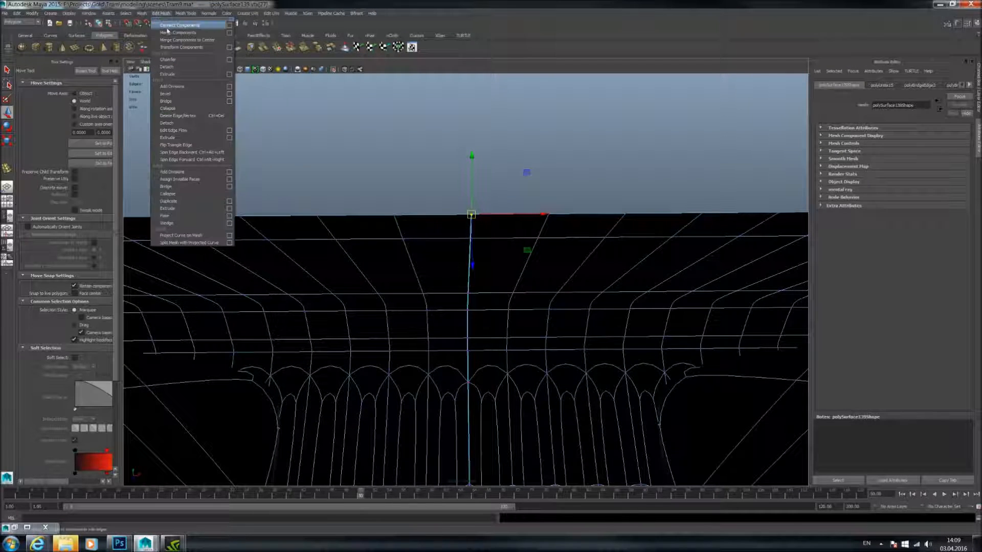
{"action": "left_click", "coordinate": [180, 33]}
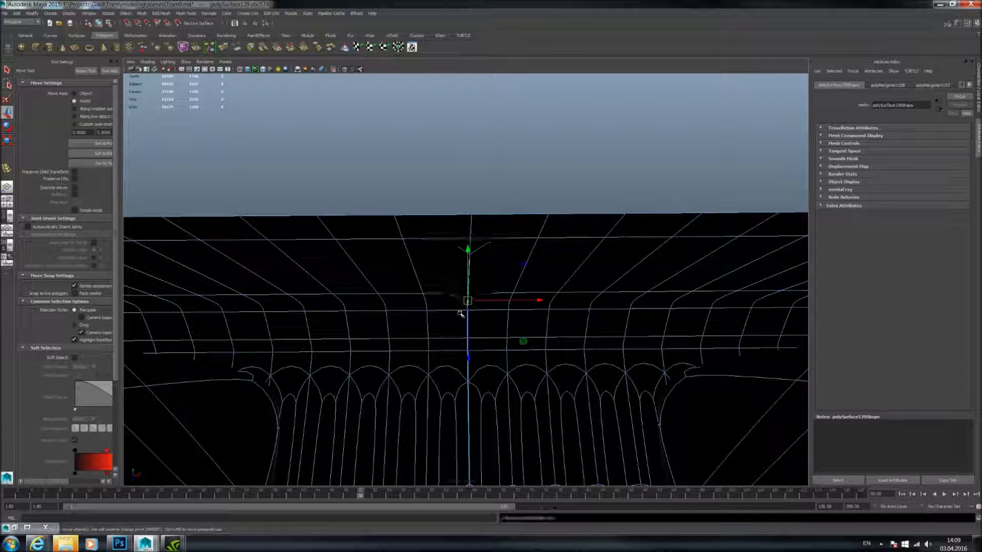
- Merge the doubled seam vertices across the cover's bend and at the start of the slats
{"action": "left_click_drag", "start_coordinate": [449, 333], "coordinate": [480, 344]}
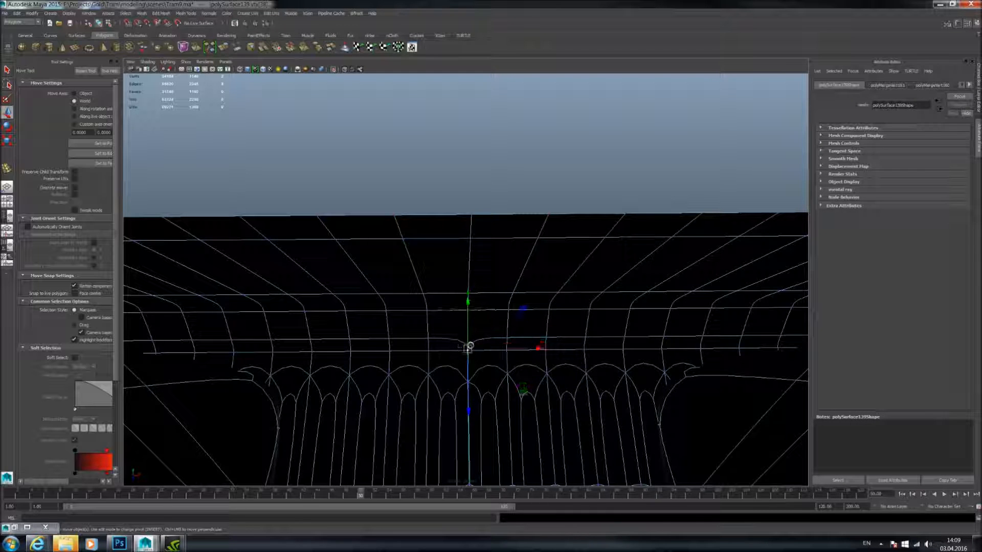
{"action": "key", "text": "g"}
{"action": "left_click_drag", "start_coordinate": [527, 448], "coordinate": [518, 353], "text": "alt"}
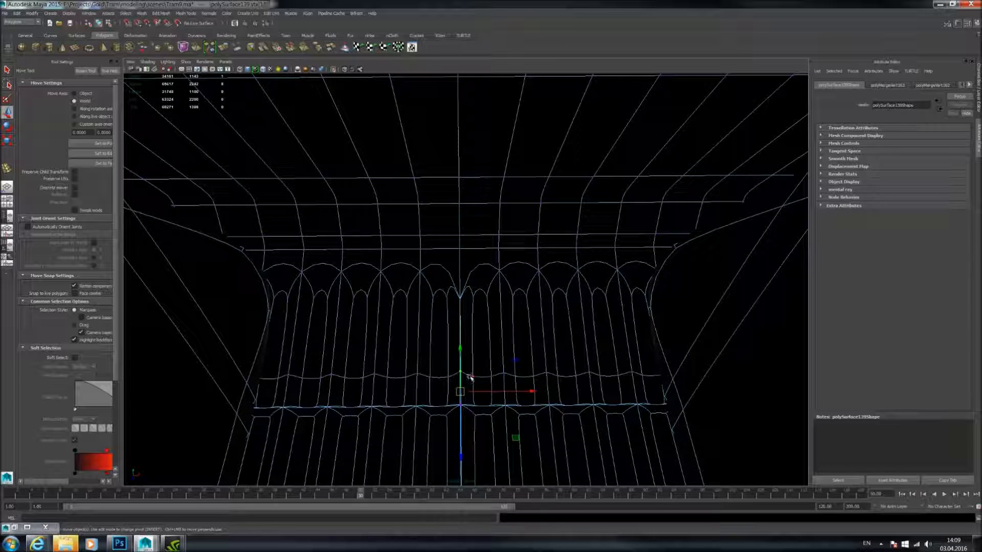
{"action": "left_click_drag", "start_coordinate": [463, 403], "coordinate": [471, 398]}
{"action": "key", "text": "g"}
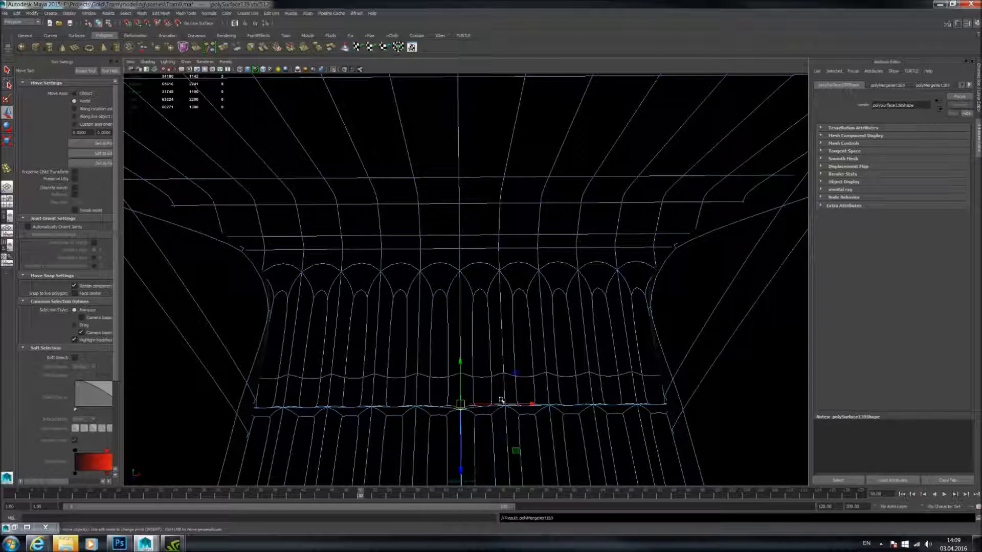
{"action": "middle_click_drag", "start_coordinate": [504, 378], "coordinate": [509, 313], "text": "alt"}
{"action": "middle_click_drag", "start_coordinate": [513, 435], "coordinate": [459, 273], "text": "alt"}
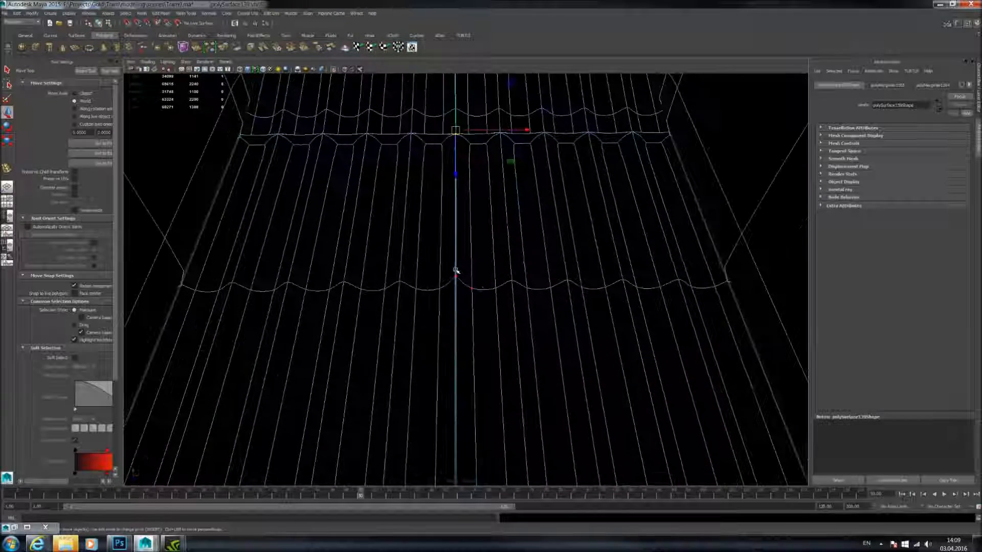
{"action": "key", "text": "g"}
- Merge the remaining doubled vertices along the centre seam down to the far end of the slats
{"action": "middle_click_drag", "start_coordinate": [553, 343], "coordinate": [551, 233], "text": "alt"}
{"action": "middle_click_drag", "start_coordinate": [486, 355], "coordinate": [502, 182], "text": "alt"}
{"action": "middle_click_drag", "start_coordinate": [517, 381], "coordinate": [512, 233], "text": "alt"}
{"action": "middle_click_drag", "start_coordinate": [511, 348], "coordinate": [506, 263], "text": "alt"}
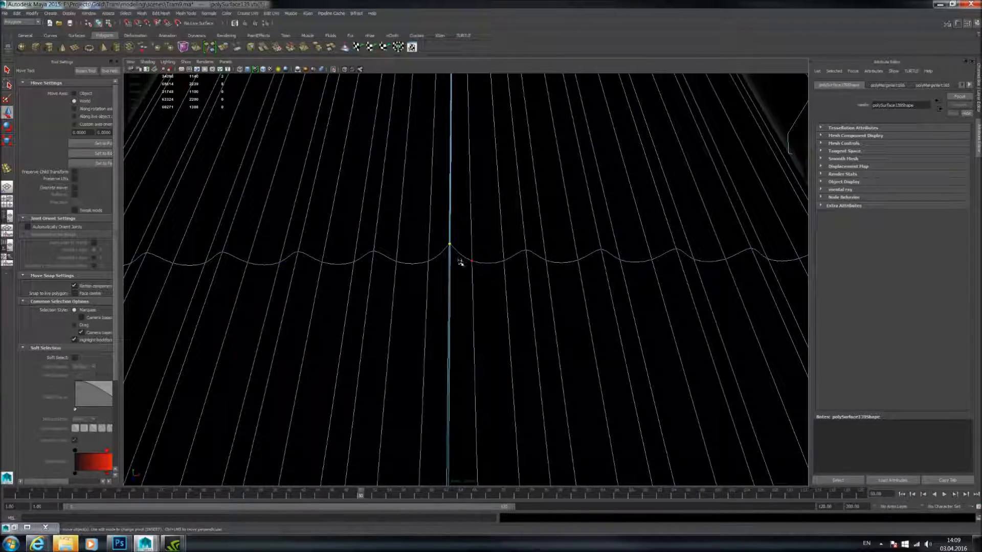
{"action": "middle_click_drag", "start_coordinate": [501, 332], "coordinate": [524, 243], "text": "alt"}
{"action": "middle_click_drag", "start_coordinate": [537, 365], "coordinate": [541, 307], "text": "alt"}
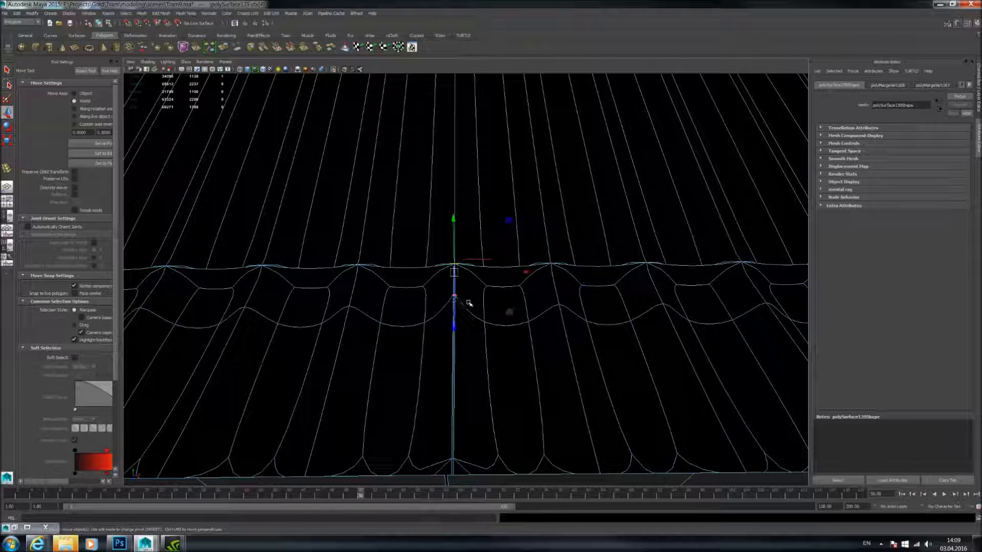
{"action": "mouse_move", "coordinate": [491, 355]}
{"action": "left_mouse_down", "text": "alt"}
{"action": "mouse_move", "coordinate": [495, 338]}
{"action": "mouse_move", "coordinate": [496, 367]}
{"action": "mouse_move", "coordinate": [517, 307]}
{"action": "mouse_move", "coordinate": [599, 326]}
{"action": "mouse_move", "coordinate": [574, 289]}
{"action": "mouse_move", "coordinate": [550, 347]}
{"action": "left_mouse_up", "text": "alt"}
{"action": "scroll", "coordinate": [551, 337], "scroll_direction": "up", "scroll_amount": 2}
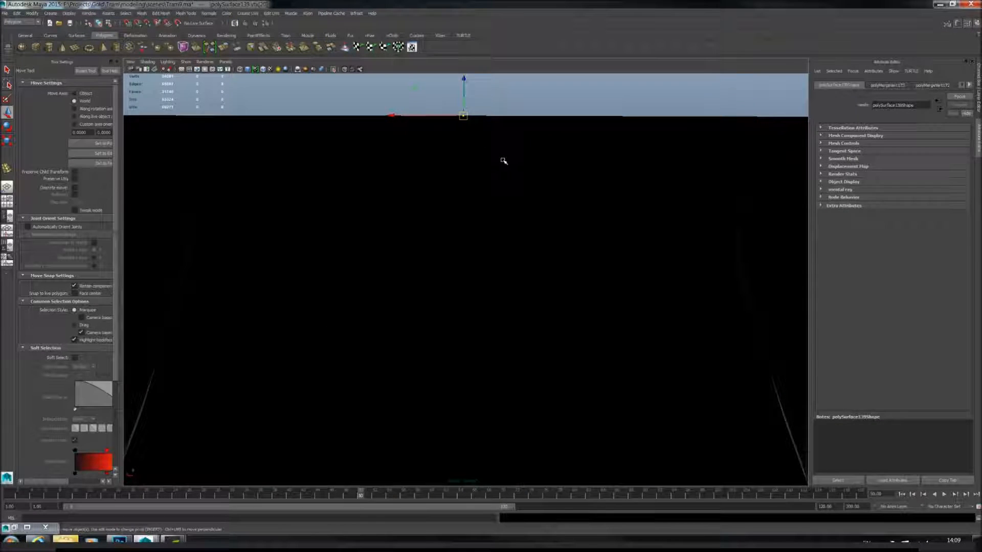
- Return the slatted cover to object selection and show the whole tram again
{"action": "key", "text": "F8"}
{"action": "scroll", "coordinate": [510, 167], "scroll_direction": "down", "scroll_amount": 5}
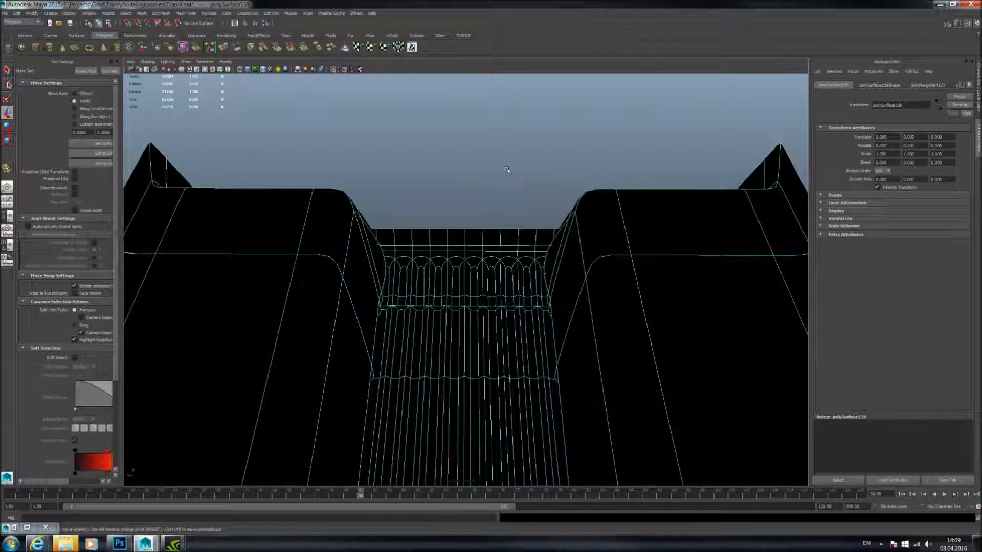
{"action": "left_click", "coordinate": [334, 70]}
{"action": "left_click_drag", "start_coordinate": [435, 168], "coordinate": [507, 183], "text": "alt"}
{"action": "scroll", "coordinate": [431, 161], "scroll_direction": "down", "scroll_amount": 5}
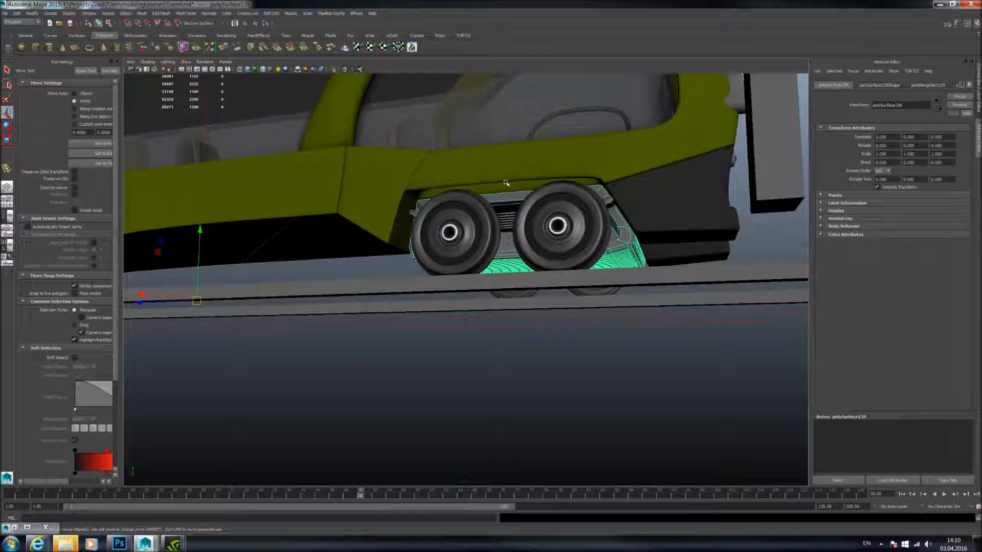
- Assign an existing material to the combined slatted cover beneath the tram
{"action": "left_click_drag", "start_coordinate": [507, 179], "coordinate": [623, 330], "text": "alt"}
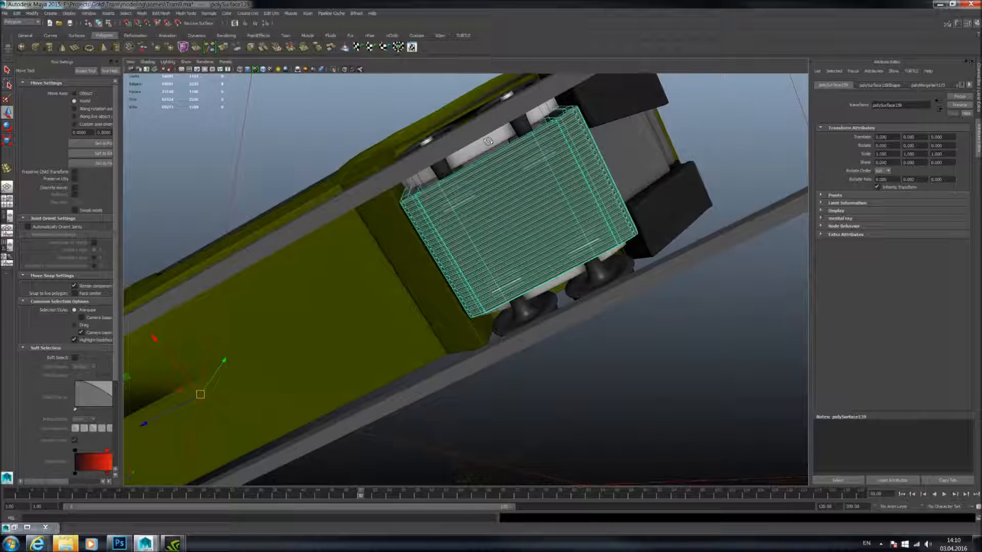
{"action": "left_click", "coordinate": [626, 331]}
{"action": "left_click", "coordinate": [521, 208]}
{"action": "right_click", "coordinate": [521, 208]}
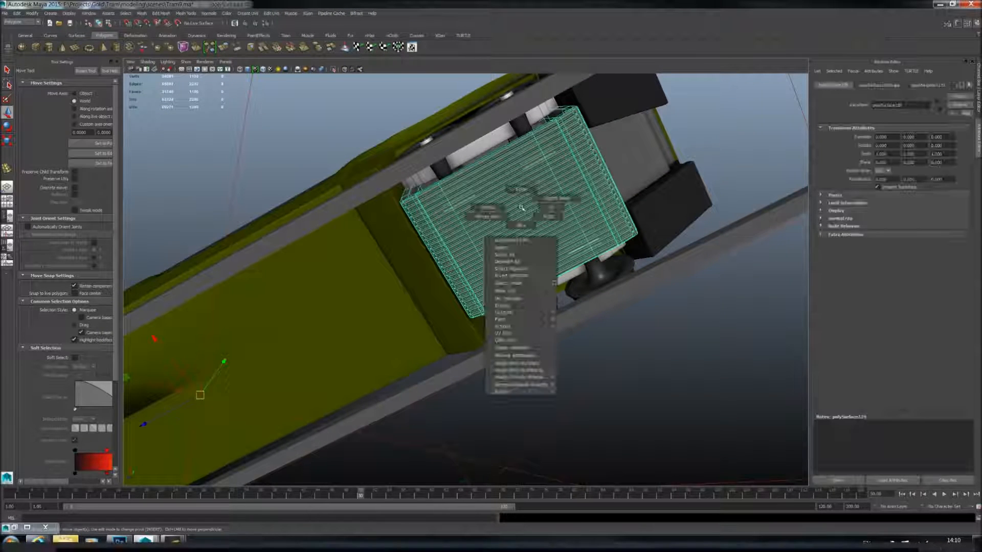
{"action": "mouse_move", "coordinate": [519, 377]}
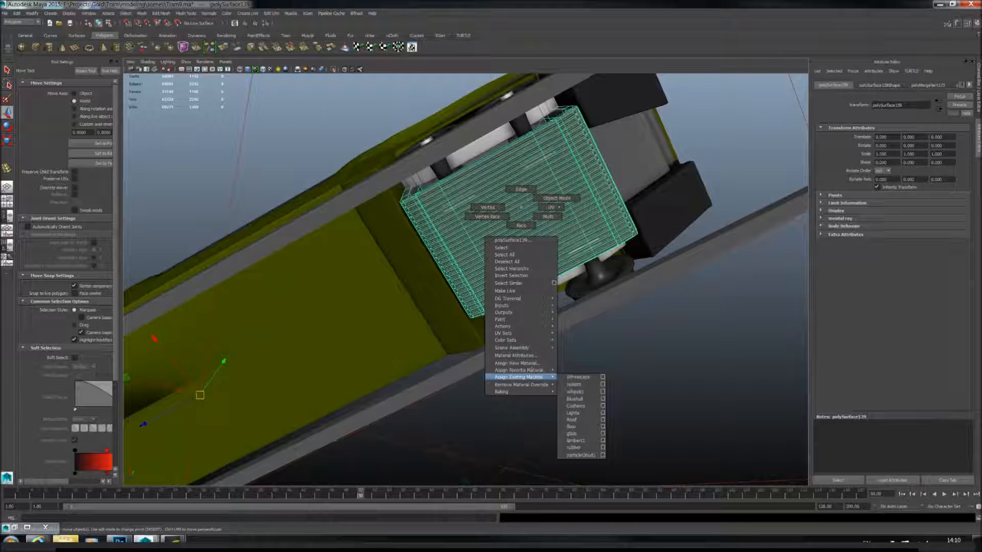
{"action": "left_click", "coordinate": [579, 426]}
{"action": "left_click", "coordinate": [588, 407]}
- Examine the tram's headlights, front bumper and side body along its full length
{"action": "mouse_move", "coordinate": [660, 335]}
{"action": "left_mouse_down", "text": "alt"}
{"action": "mouse_move", "coordinate": [546, 299]}
{"action": "mouse_move", "coordinate": [550, 250]}
{"action": "mouse_move", "coordinate": [570, 259]}
{"action": "mouse_move", "coordinate": [462, 257]}
{"action": "mouse_move", "coordinate": [590, 267]}
{"action": "mouse_move", "coordinate": [599, 287]}
{"action": "mouse_move", "coordinate": [623, 256]}
{"action": "left_mouse_up", "text": "alt"}
{"action": "scroll", "coordinate": [552, 274], "scroll_direction": "down", "scroll_amount": 2}
{"action": "scroll", "coordinate": [544, 281], "scroll_direction": "up", "scroll_amount": 3}
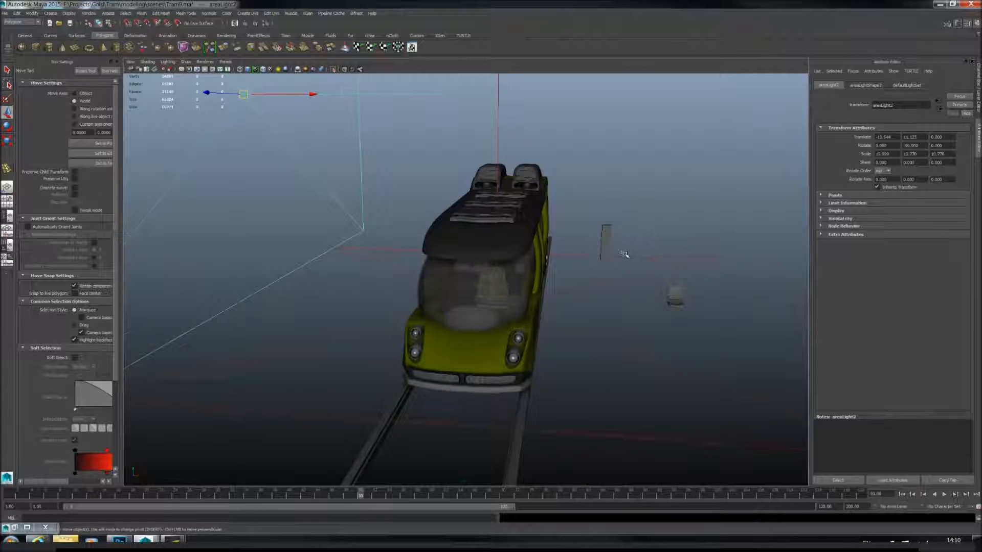
{"action": "scroll", "coordinate": [624, 254], "scroll_direction": "up", "scroll_amount": 2}
{"action": "left_click_drag", "start_coordinate": [623, 254], "coordinate": [594, 258], "text": "alt"}
{"action": "scroll", "coordinate": [585, 229], "scroll_direction": "up", "scroll_amount": 3}
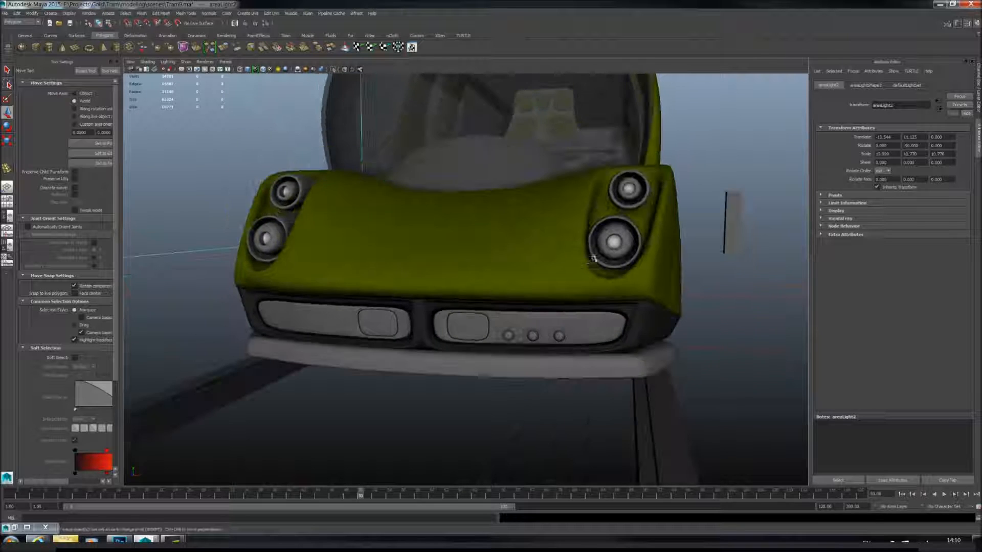
{"action": "left_click", "coordinate": [604, 352]}
{"action": "left_click_drag", "start_coordinate": [643, 342], "coordinate": [537, 311], "text": "alt"}
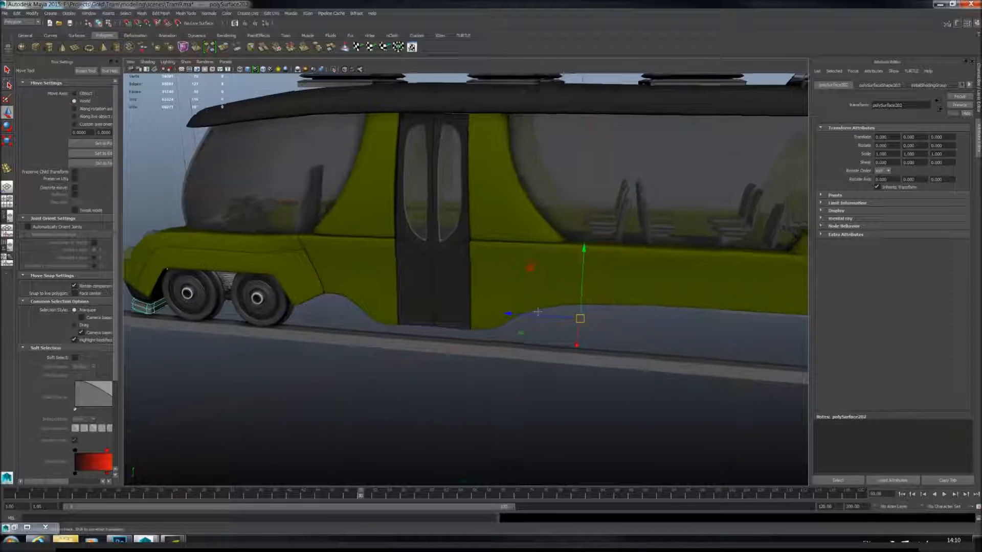
{"action": "right_click_drag", "start_coordinate": [538, 311], "coordinate": [504, 301], "text": "alt"}
{"action": "middle_click_drag", "start_coordinate": [625, 292], "coordinate": [509, 283], "text": "alt"}
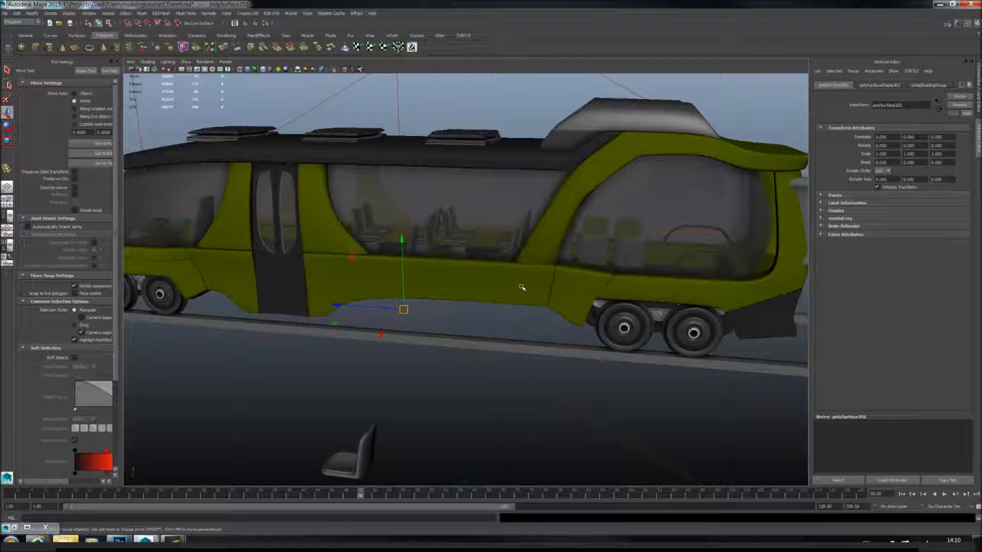
{"action": "left_click_drag", "start_coordinate": [525, 268], "coordinate": [601, 294], "text": "alt"}
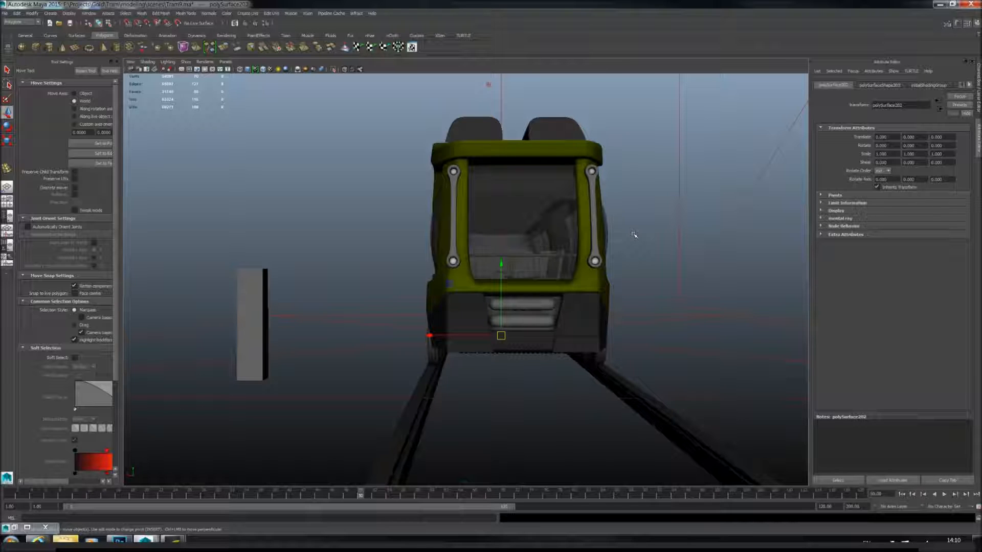
- Examine the tram's rear roof edge, rear lights and underside, and return to the front cab
{"action": "left_click_drag", "start_coordinate": [635, 234], "coordinate": [458, 161], "text": "alt"}
{"action": "left_click", "coordinate": [457, 157]}
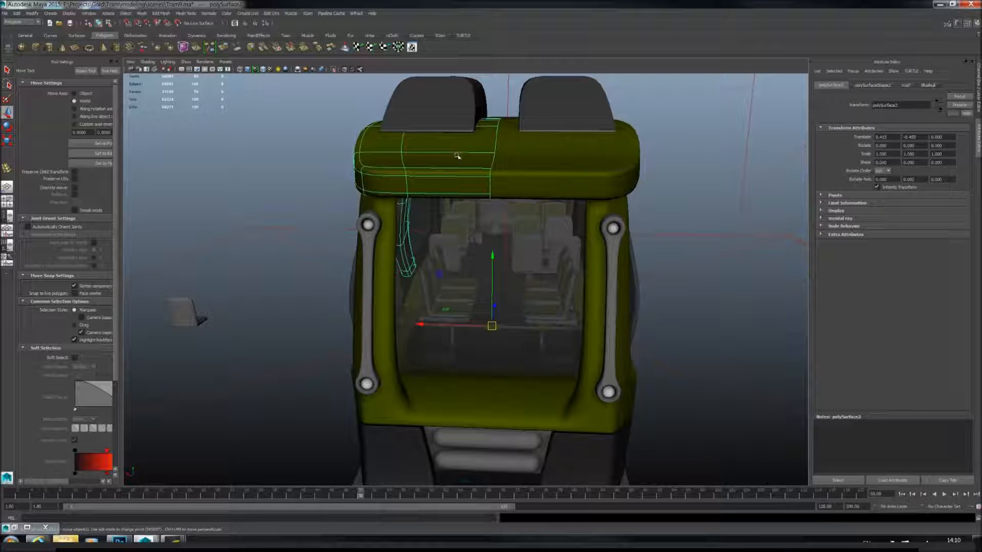
{"action": "left_click_drag", "start_coordinate": [474, 168], "coordinate": [519, 276], "text": "alt"}
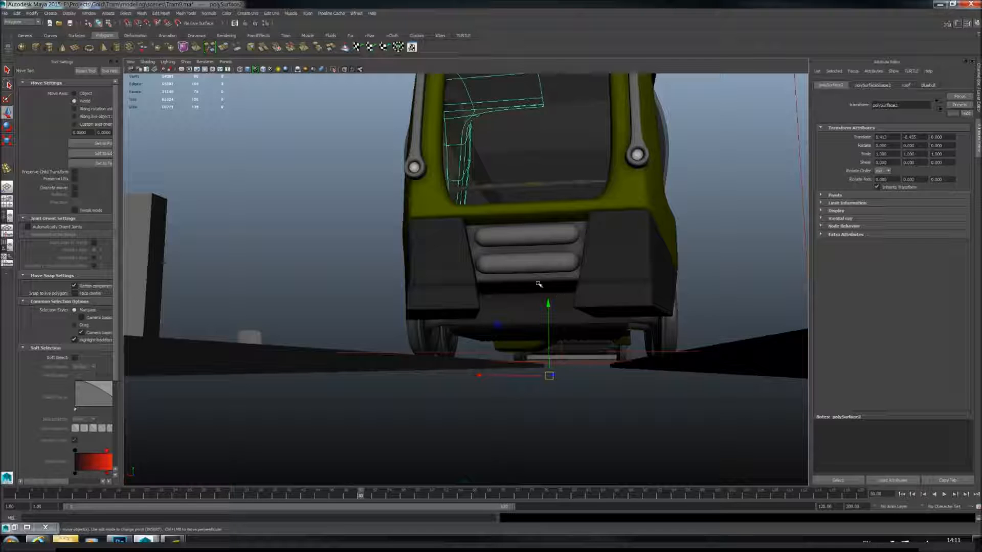
{"action": "left_click_drag", "start_coordinate": [557, 257], "coordinate": [590, 263], "text": "alt"}
{"action": "right_click_drag", "start_coordinate": [590, 263], "coordinate": [741, 279], "text": "alt"}
{"action": "left_click_drag", "start_coordinate": [741, 278], "coordinate": [565, 271], "text": "alt"}
{"action": "right_click_drag", "start_coordinate": [565, 270], "coordinate": [555, 265], "text": "alt"}
{"action": "left_click_drag", "start_coordinate": [555, 265], "coordinate": [602, 306], "text": "alt"}
{"action": "right_click_drag", "start_coordinate": [563, 278], "coordinate": [559, 277], "text": "alt"}
{"action": "scroll", "coordinate": [559, 277], "scroll_direction": "down", "scroll_amount": 5}
{"action": "left_click_drag", "start_coordinate": [559, 277], "coordinate": [550, 312], "text": "alt"}
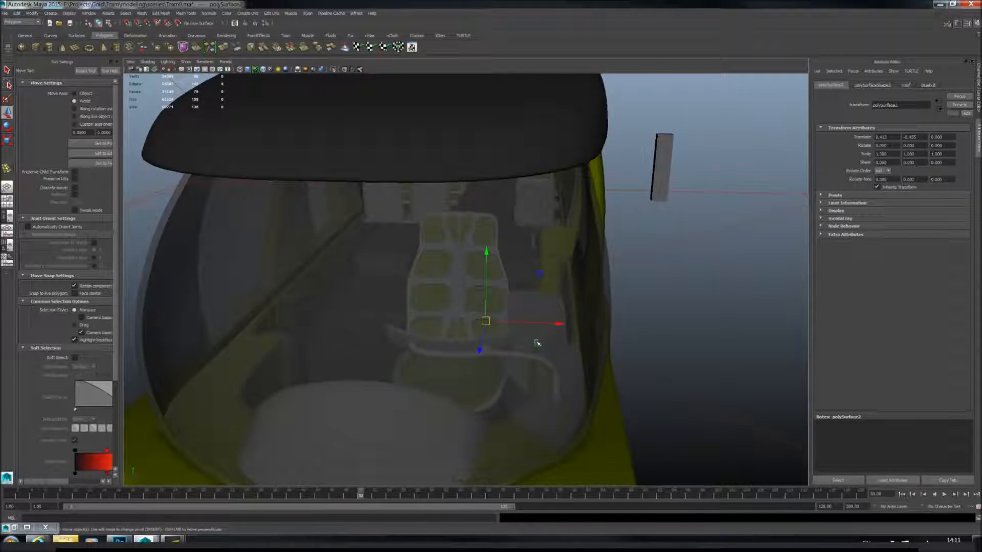
- Select the angled flat panel beside the seat inside the tram and isolate it
{"action": "right_click_drag", "start_coordinate": [538, 344], "coordinate": [607, 364], "text": "alt"}
{"action": "left_click_drag", "start_coordinate": [607, 364], "coordinate": [726, 377], "text": "alt"}
{"action": "middle_click_drag", "start_coordinate": [726, 377], "coordinate": [374, 408], "text": "alt"}
{"action": "left_click_drag", "start_coordinate": [374, 408], "coordinate": [402, 348], "text": "alt"}
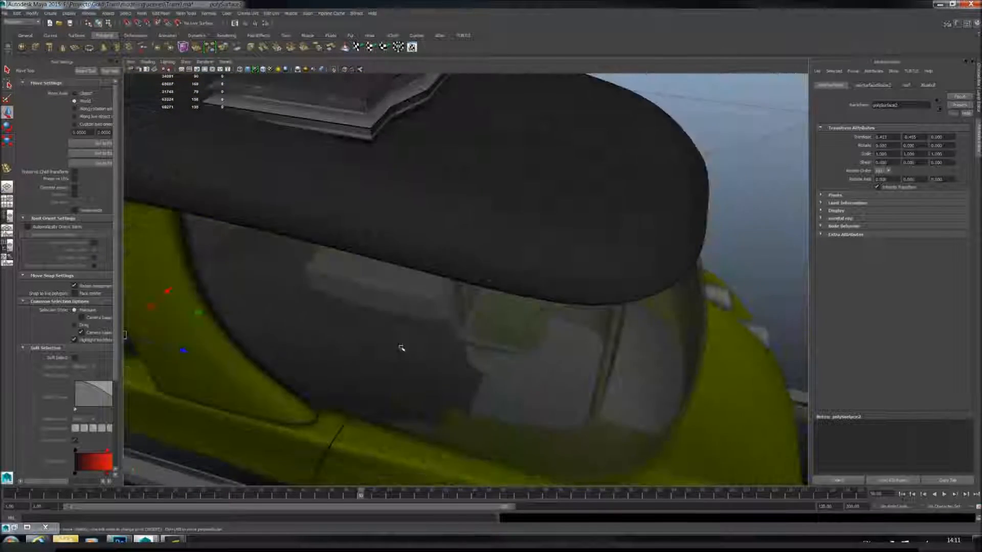
{"action": "right_click_drag", "start_coordinate": [402, 349], "coordinate": [532, 360], "text": "alt"}
{"action": "left_click_drag", "start_coordinate": [532, 361], "coordinate": [565, 340], "text": "alt"}
{"action": "left_click", "coordinate": [680, 207]}
{"action": "key", "text": "f"}
{"action": "left_click_drag", "start_coordinate": [679, 220], "coordinate": [483, 322], "text": "alt"}
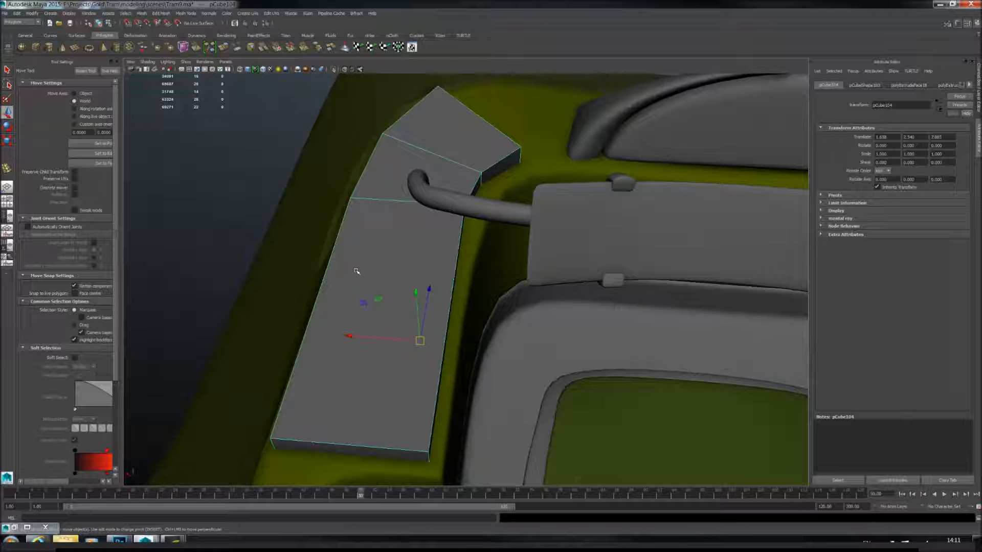
{"action": "left_click_drag", "start_coordinate": [379, 246], "coordinate": [261, 278], "text": "alt"}
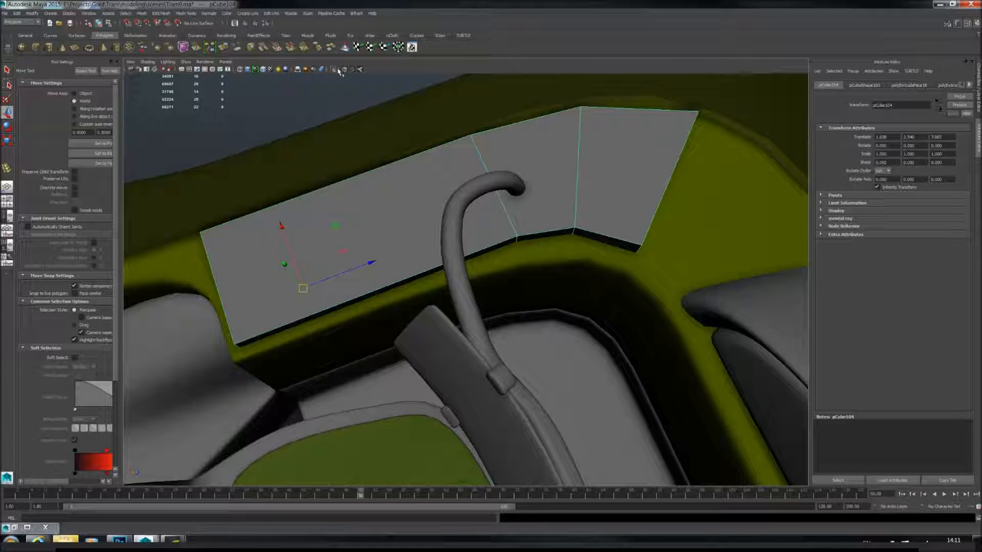
{"action": "left_click", "coordinate": [333, 70]}
{"action": "middle_click_drag", "start_coordinate": [404, 232], "coordinate": [486, 234], "text": "alt"}
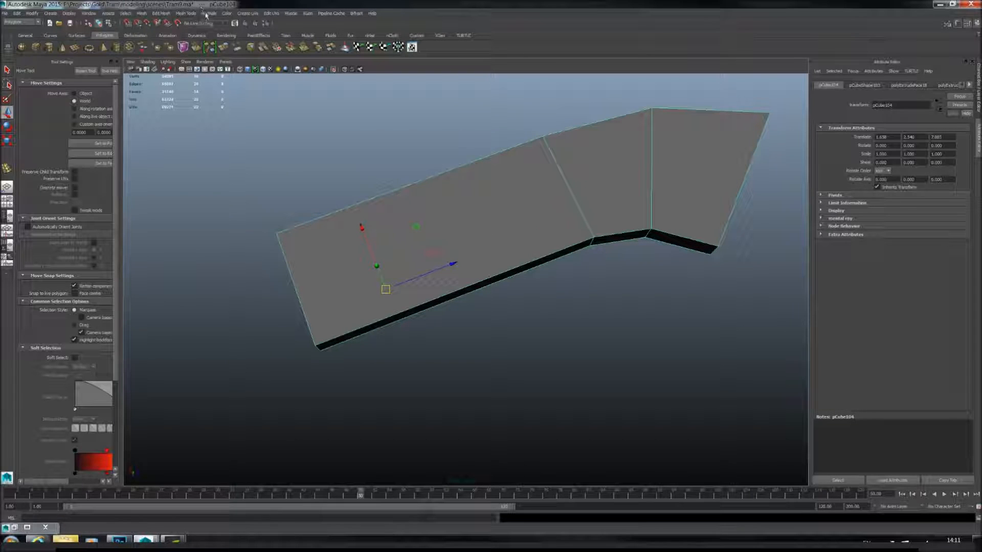
- Insert an edge loop across the long straight section of the angled panel
{"action": "left_click", "coordinate": [185, 13]}
{"action": "left_click", "coordinate": [210, 101]}
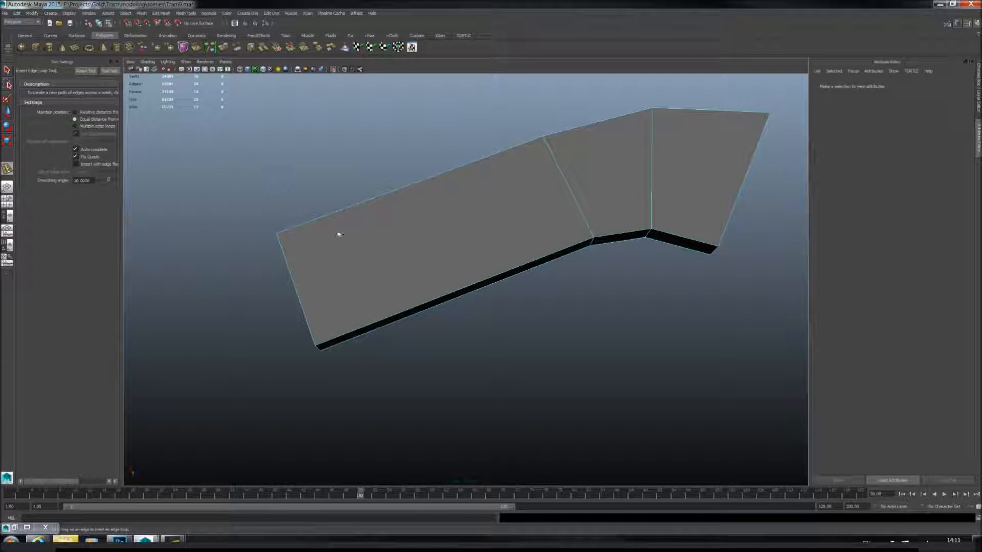
{"action": "left_click", "coordinate": [385, 194]}
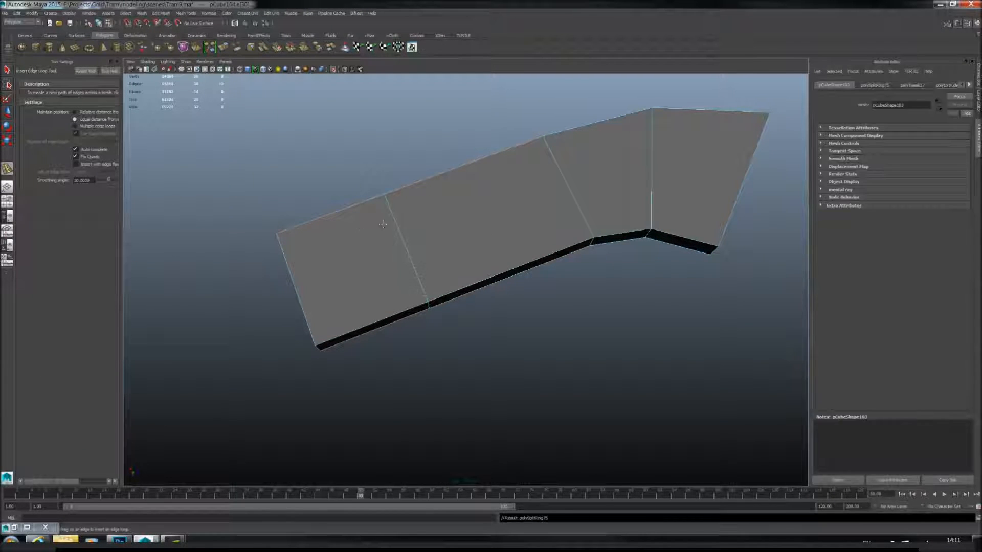
- Extrude the end face of the angled panel's straight section and scale it inward to leave a narrow border
{"action": "middle_click_drag", "start_coordinate": [373, 224], "coordinate": [424, 231], "text": "alt"}
{"action": "left_click", "coordinate": [7, 112]}
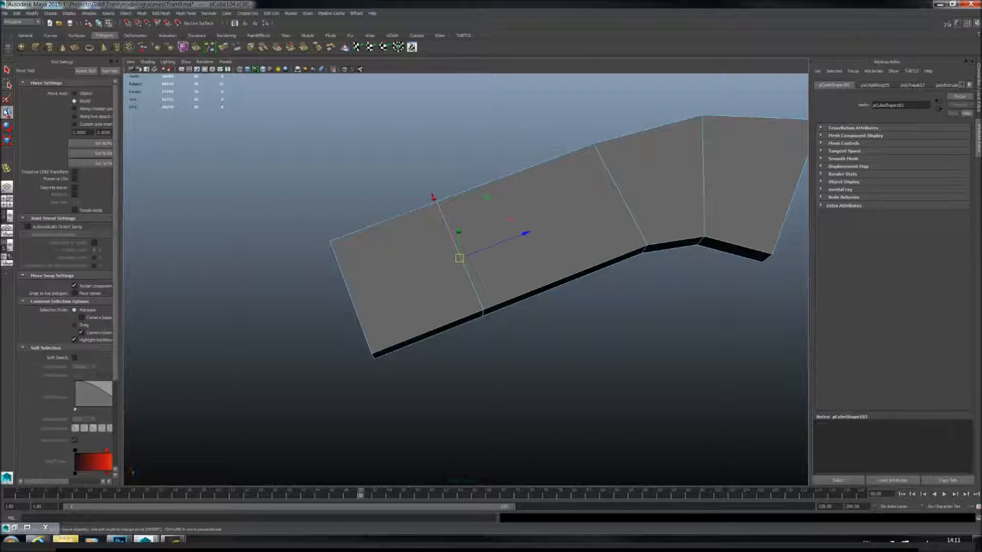
{"action": "left_click_drag", "start_coordinate": [406, 259], "coordinate": [414, 255], "text": "alt"}
{"action": "left_click", "coordinate": [414, 254]}
{"action": "middle_click_drag", "start_coordinate": [355, 239], "coordinate": [399, 260], "text": "alt"}
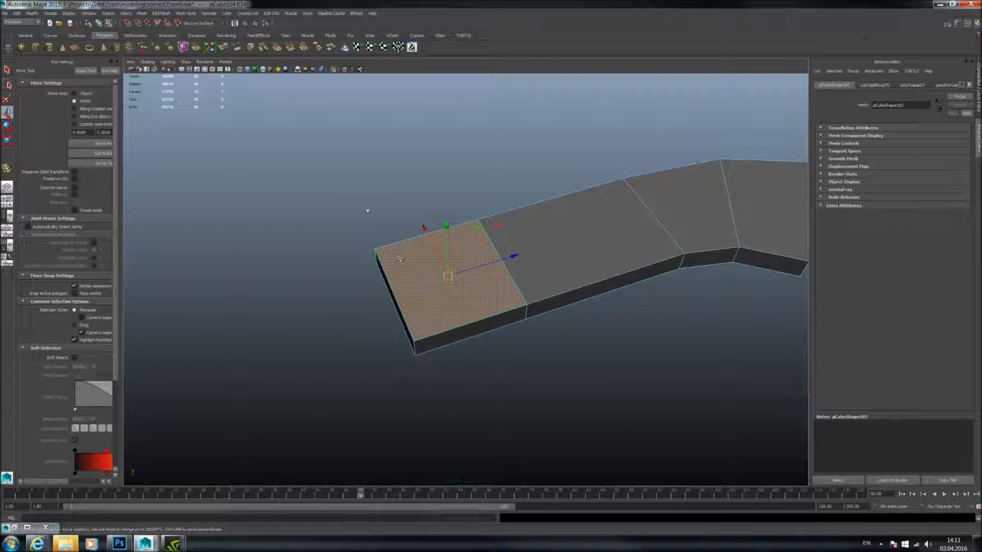
{"action": "left_click", "coordinate": [237, 46]}
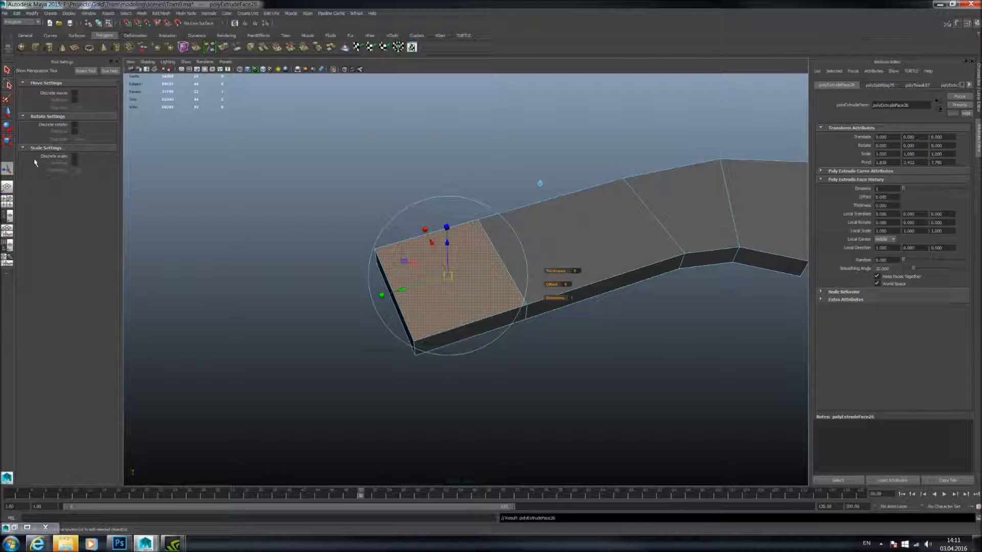
{"action": "key", "text": "r"}
{"action": "scroll", "coordinate": [403, 268], "scroll_direction": "up", "scroll_amount": 3}
{"action": "left_click_drag", "start_coordinate": [438, 277], "coordinate": [432, 276]}
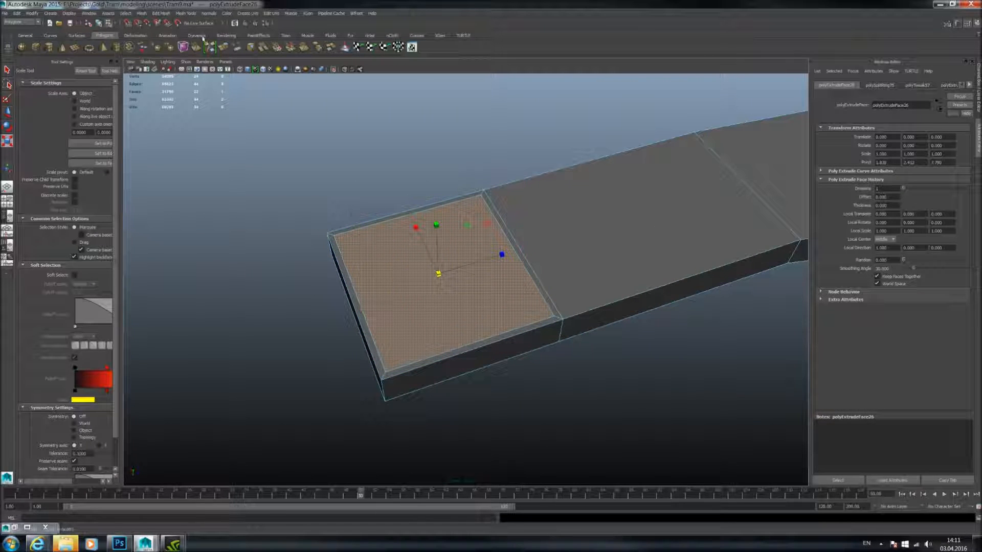
- Extrude the inset face again, sink it into the panel to form a shallow recess and scale its floor slightly smaller
{"action": "left_click", "coordinate": [235, 47]}
{"action": "key", "text": "w"}
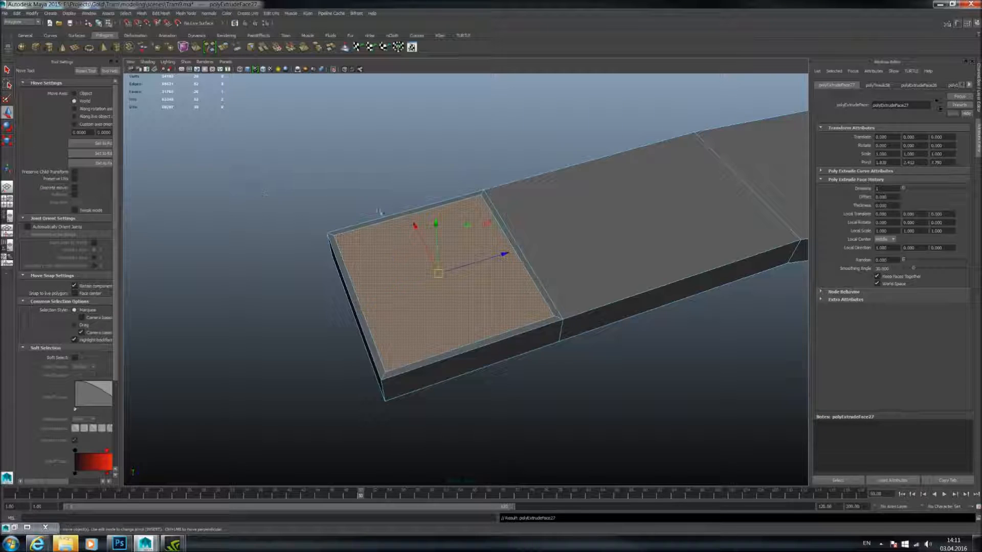
{"action": "left_click_drag", "start_coordinate": [436, 225], "coordinate": [440, 238]}
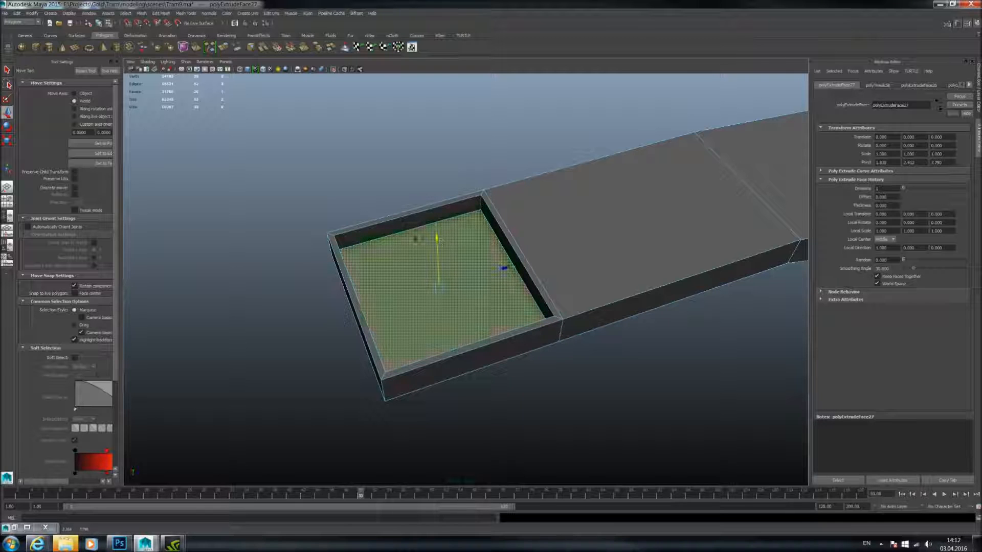
{"action": "key", "text": "r"}
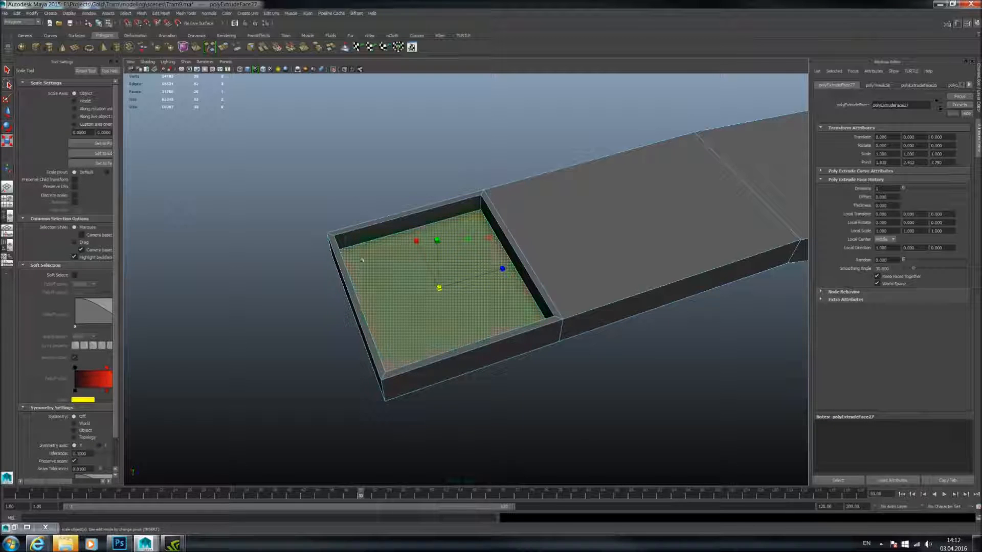
{"action": "left_click_drag", "start_coordinate": [438, 290], "coordinate": [436, 290]}
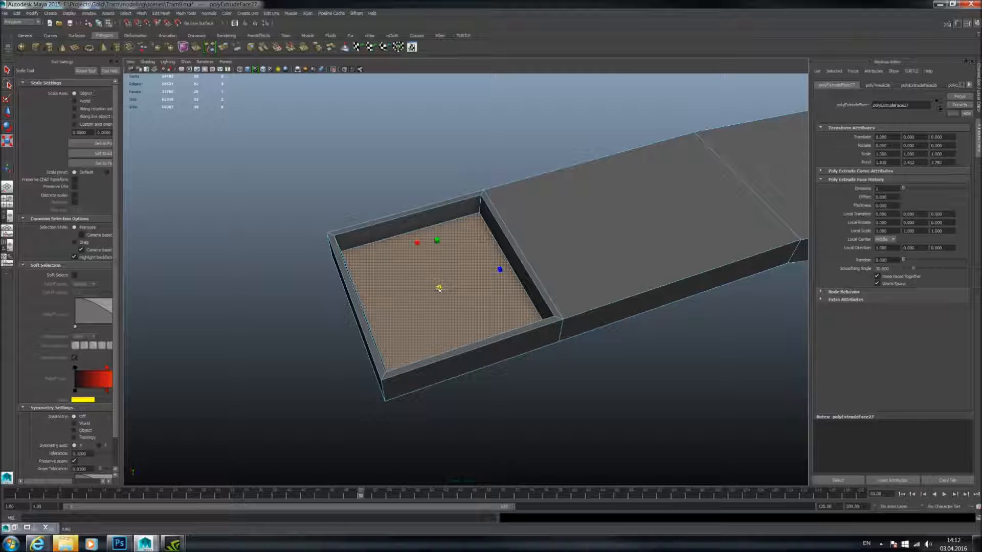
- Insert 2 evenly spaced edge loops lengthwise through the panel and its recess, using the multiple edge loops option
{"action": "key", "text": "F8"}
{"action": "key", "text": "3"}
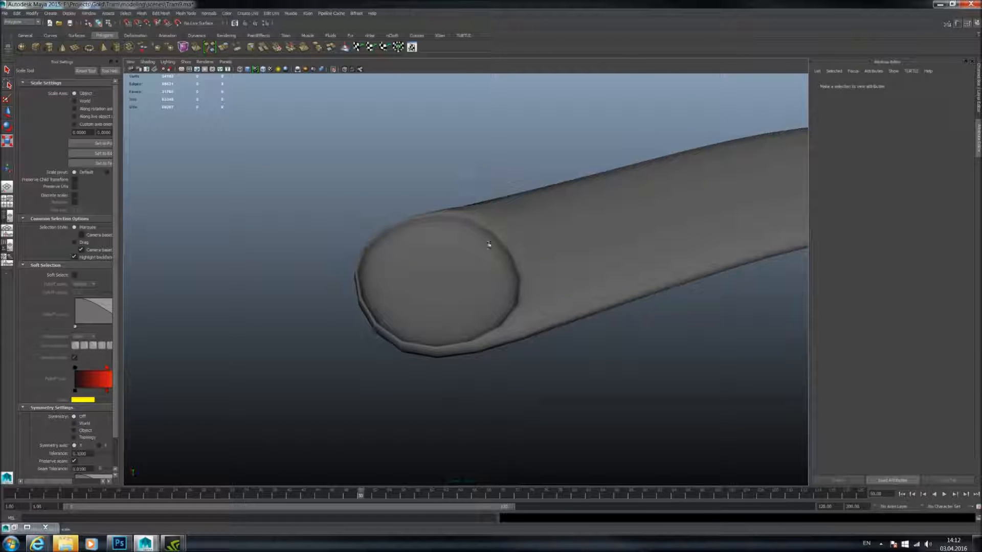
{"action": "key", "text": "1"}
{"action": "left_click_drag", "start_coordinate": [490, 229], "coordinate": [450, 288], "text": "alt"}
{"action": "left_click_drag", "start_coordinate": [387, 273], "coordinate": [417, 261], "text": "alt"}
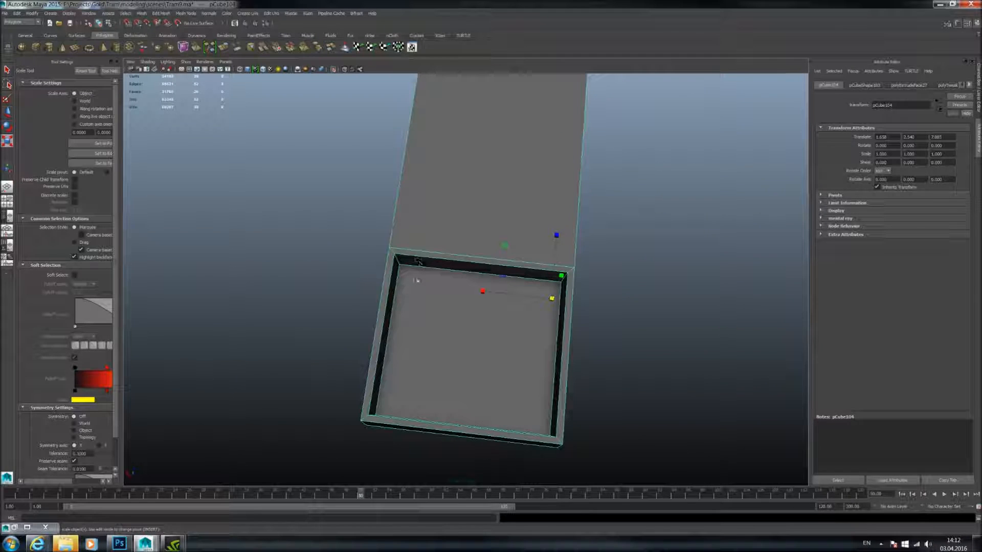
{"action": "left_click", "coordinate": [186, 13]}
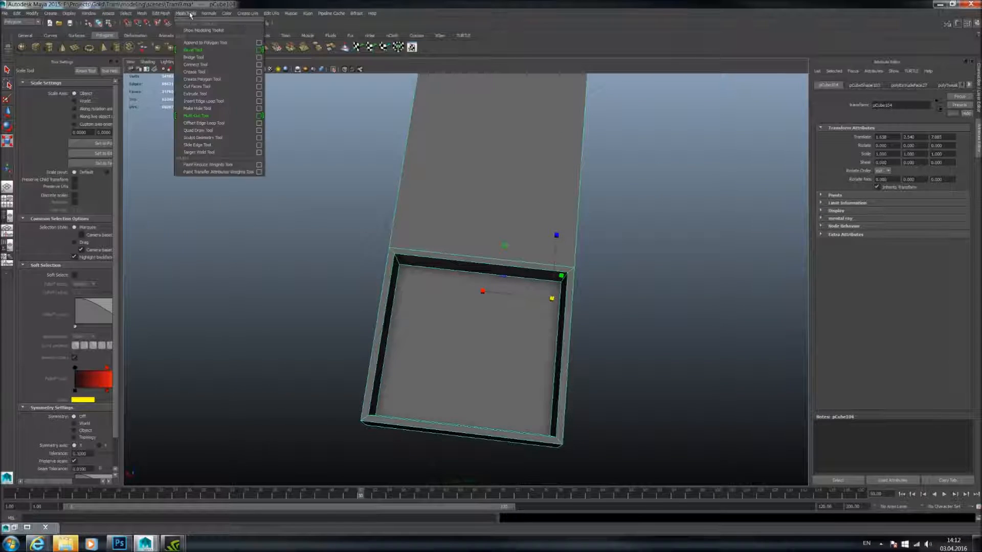
{"action": "left_click", "coordinate": [212, 107]}
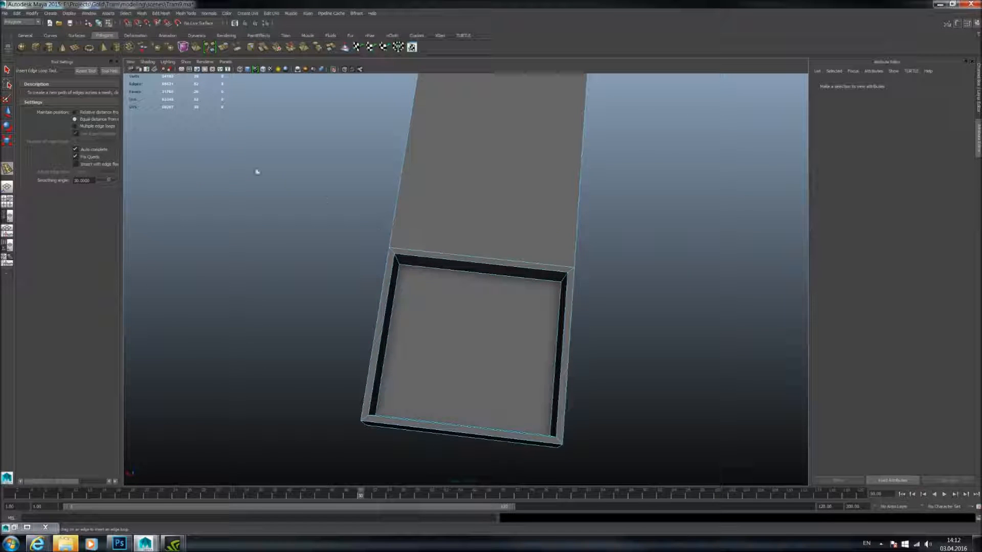
{"action": "left_click", "coordinate": [98, 126]}
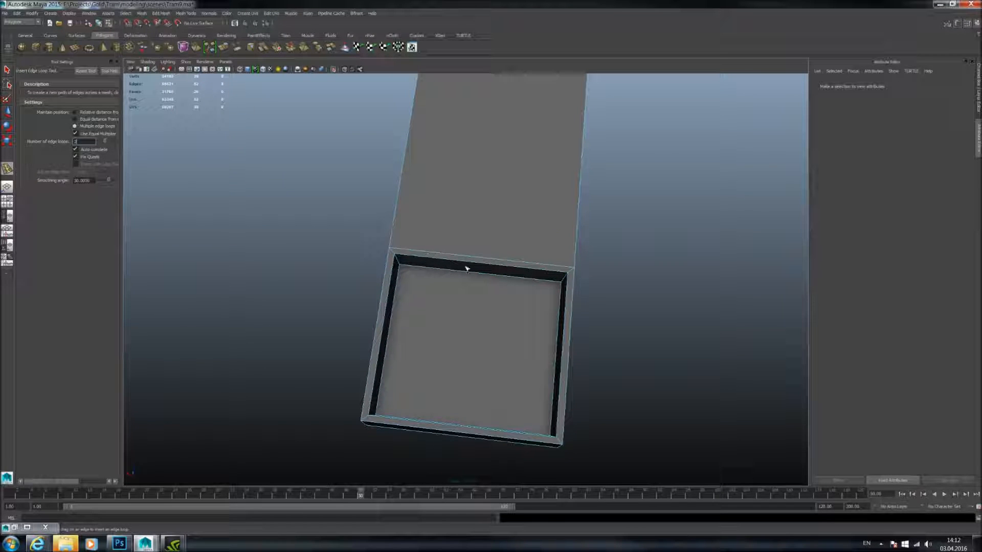
{"action": "left_click", "coordinate": [480, 264]}
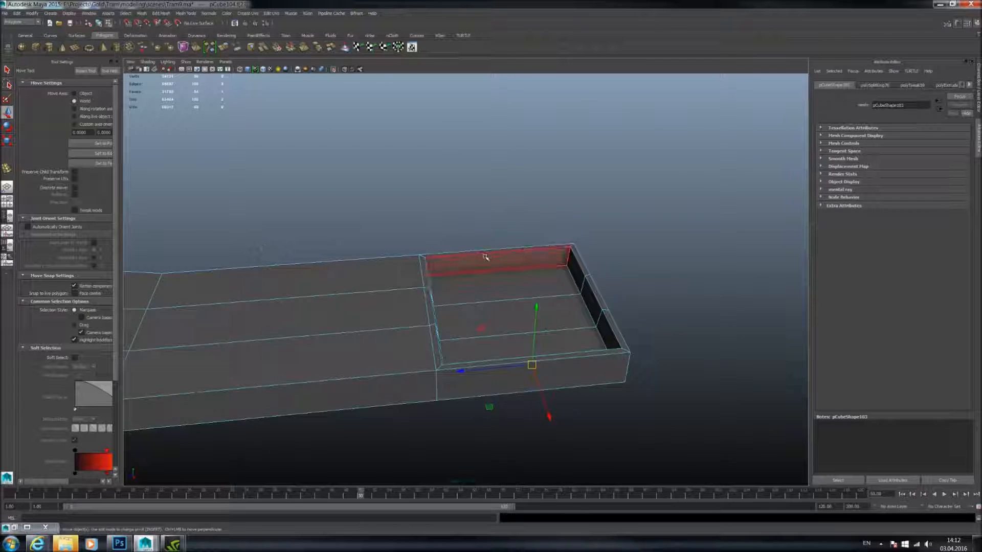
- Scale the middle of the recess's two short walls outward so they bow, and preview the panel smoothed
{"action": "left_click", "coordinate": [460, 261]}
{"action": "left_click", "coordinate": [8, 142]}
{"action": "left_click_drag", "start_coordinate": [323, 244], "coordinate": [286, 266], "text": "alt"}
{"action": "middle_click_drag", "start_coordinate": [323, 235], "coordinate": [363, 238], "text": "shift"}
{"action": "left_click_drag", "start_coordinate": [390, 235], "coordinate": [266, 251], "text": "alt"}
{"action": "right_click_drag", "start_coordinate": [438, 253], "coordinate": [512, 236]}
{"action": "key", "text": "3"}
{"action": "key", "text": "1"}
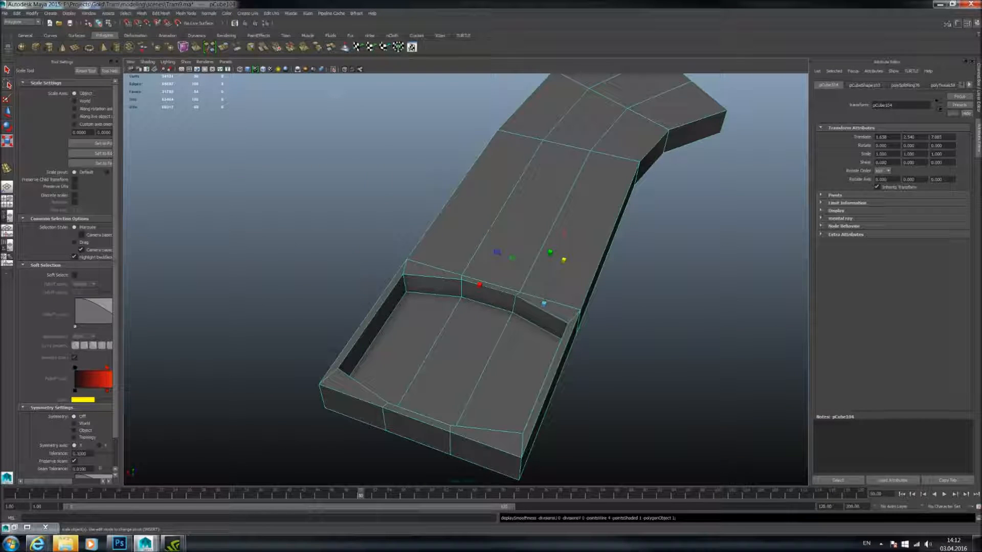
- Insert supporting edge loops close to both long sides of the recess, using the equal distance from edge option
{"action": "left_click", "coordinate": [7, 168]}
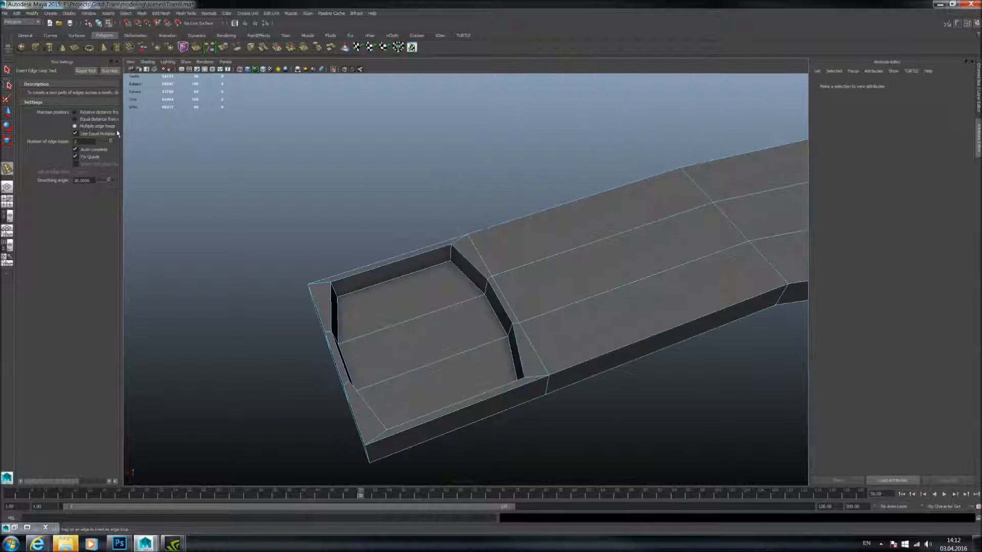
{"action": "left_click", "coordinate": [75, 119]}
{"action": "left_click_drag", "start_coordinate": [486, 306], "coordinate": [551, 254], "text": "alt"}
{"action": "key", "text": "2"}
{"action": "mouse_move", "coordinate": [410, 274]}
{"action": "left_mouse_down", "text": "alt"}
{"action": "mouse_move", "coordinate": [416, 261]}
{"action": "mouse_move", "coordinate": [411, 272]}
{"action": "left_mouse_up", "text": "alt"}
{"action": "key", "text": "1"}
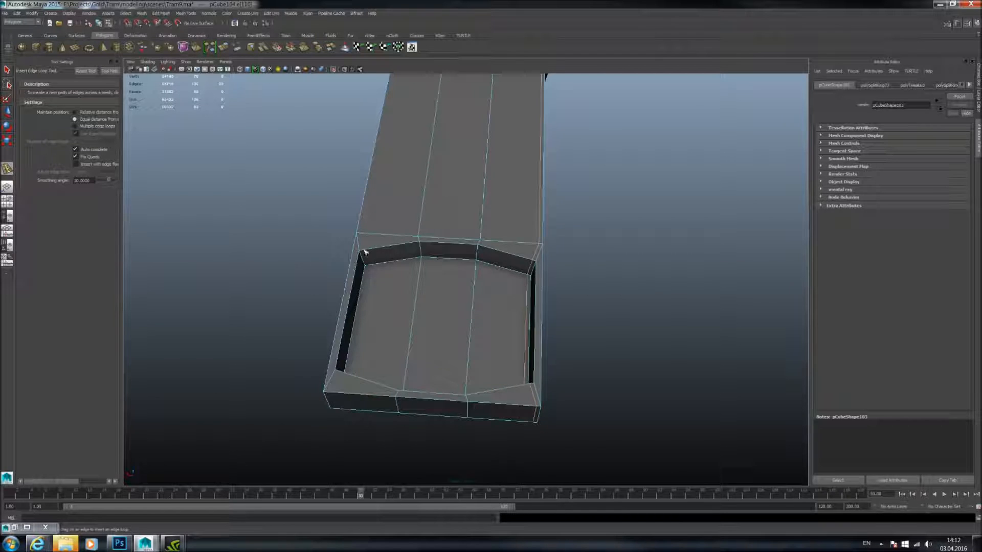
{"action": "left_click_drag", "start_coordinate": [365, 252], "coordinate": [363, 251]}
- Insert a supporting edge loop along the recess's short wall at the panel's outer end
{"action": "key", "text": "2"}
{"action": "left_click_drag", "start_coordinate": [471, 283], "coordinate": [417, 271], "text": "alt"}
{"action": "right_click_drag", "start_coordinate": [464, 266], "coordinate": [491, 251]}
{"action": "mouse_move", "coordinate": [494, 261]}
{"action": "left_mouse_down", "text": "alt"}
{"action": "mouse_move", "coordinate": [500, 269]}
{"action": "mouse_move", "coordinate": [487, 256]}
{"action": "left_mouse_up", "text": "alt"}
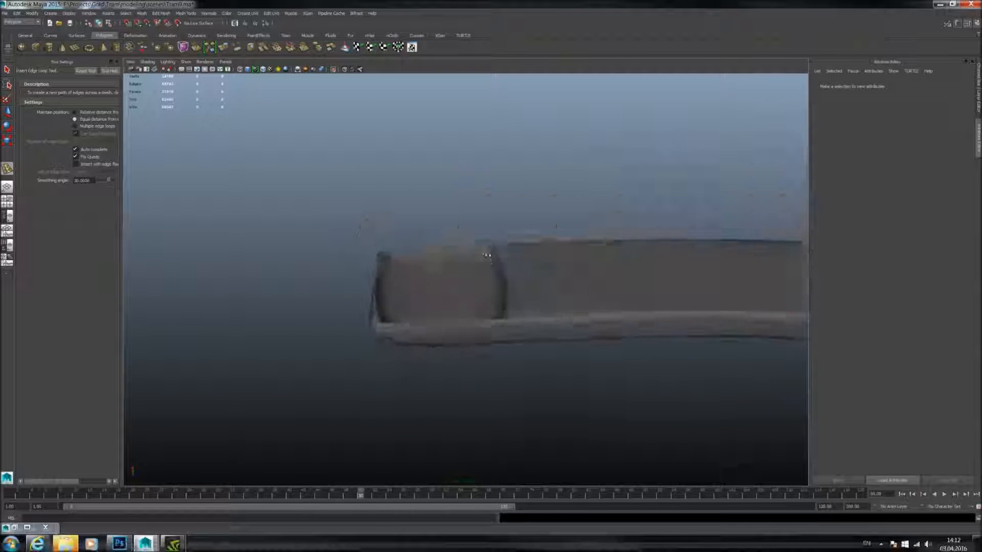
{"action": "left_click", "coordinate": [386, 329]}
{"action": "left_click", "coordinate": [386, 328]}
{"action": "right_click_drag", "start_coordinate": [386, 329], "coordinate": [471, 312], "text": "alt"}
{"action": "key", "text": "1"}
{"action": "left_click_drag", "start_coordinate": [471, 312], "coordinate": [422, 348], "text": "alt"}
{"action": "left_click", "coordinate": [418, 336]}
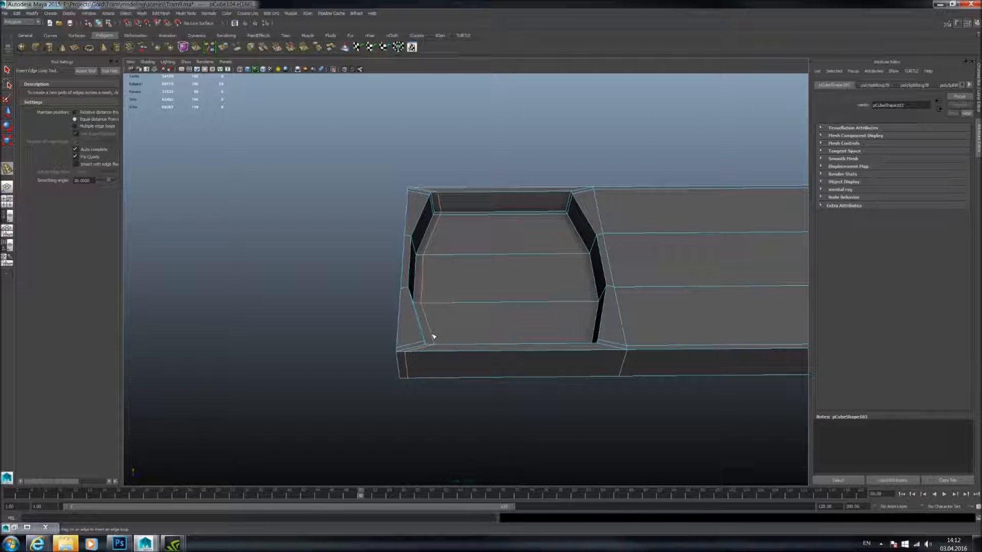
- Insert a supporting edge loop along the recess's opposite short wall, toward the rest of the panel
{"action": "key", "text": "2"}
{"action": "right_click_drag", "start_coordinate": [423, 328], "coordinate": [456, 308]}
{"action": "left_click_drag", "start_coordinate": [458, 307], "coordinate": [454, 329], "text": "alt"}
{"action": "middle_click_drag", "start_coordinate": [592, 285], "coordinate": [539, 305], "text": "alt"}
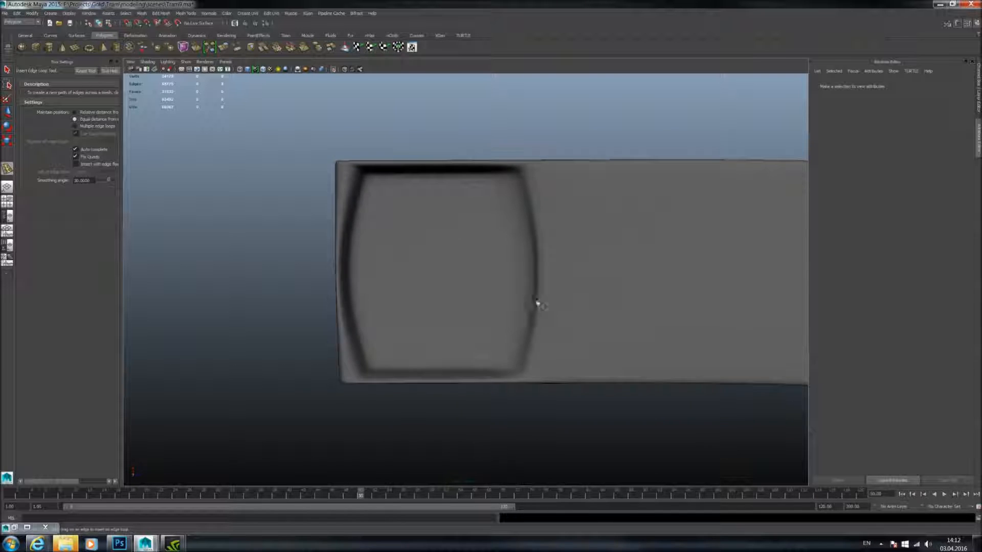
{"action": "left_click", "coordinate": [537, 304]}
{"action": "key", "text": "1"}
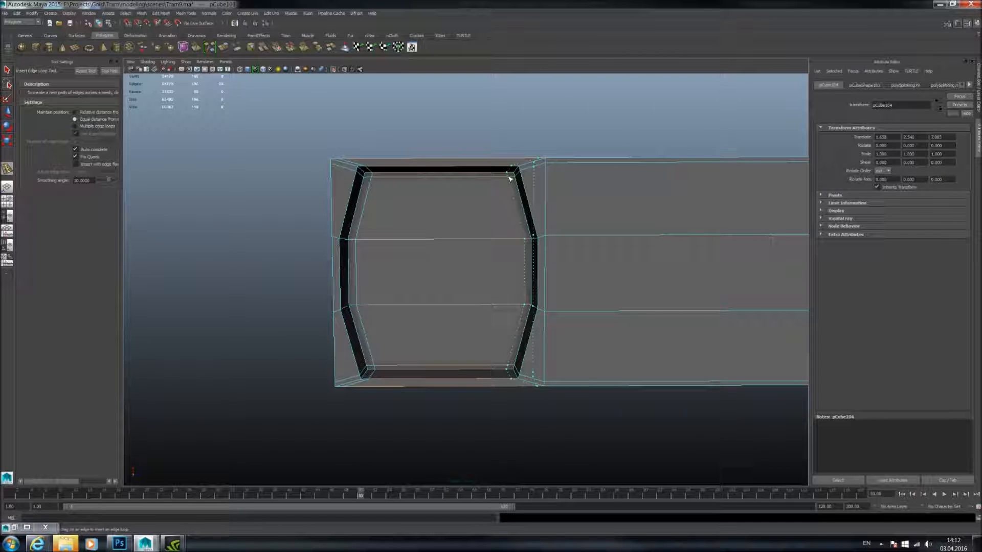
- Display the panel smoothed and end its isolation to show it with the rest of the tram interior
{"action": "key", "text": "3"}
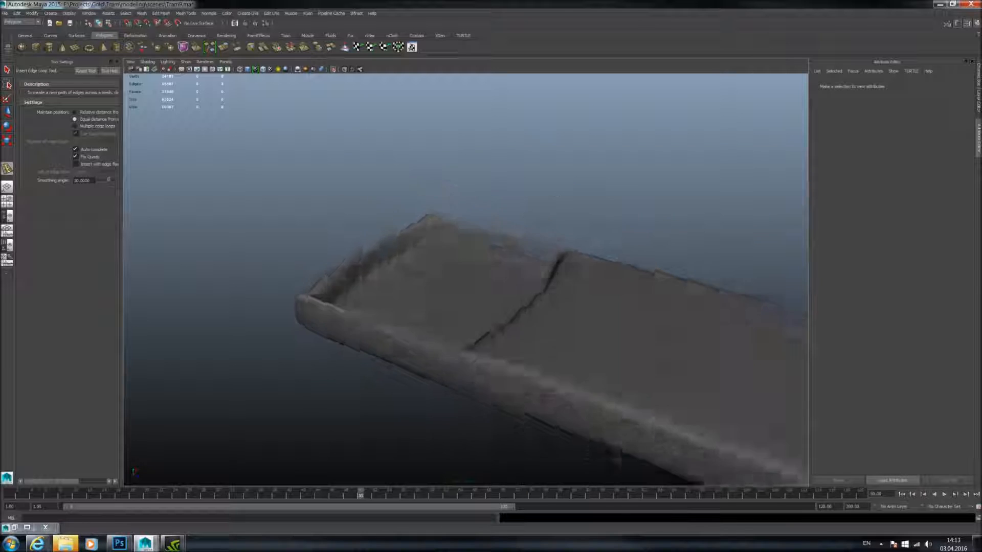
{"action": "left_click_drag", "start_coordinate": [967, 225], "coordinate": [390, 108], "text": "alt"}
{"action": "left_click", "coordinate": [335, 70]}
{"action": "left_click_drag", "start_coordinate": [480, 269], "coordinate": [421, 322], "text": "alt"}
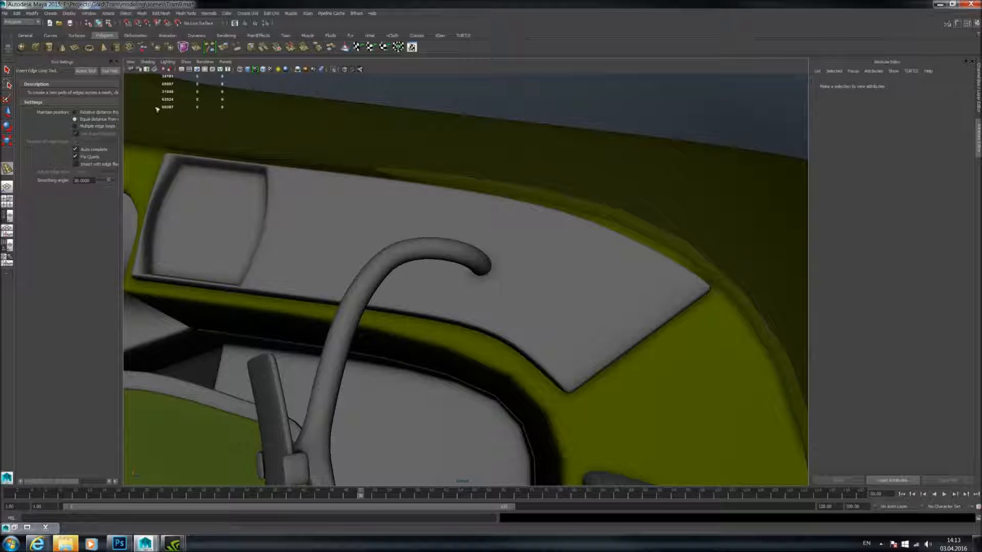
- Create a polygon cylinder beside the panel and raise it to the panel's height
{"action": "left_click", "coordinate": [49, 47]}
{"action": "mouse_move", "coordinate": [499, 281]}
{"action": "left_mouse_down"}
{"action": "mouse_move", "coordinate": [512, 286]}
{"action": "mouse_move", "coordinate": [467, 341]}
{"action": "left_mouse_up"}
{"action": "key", "text": "r"}
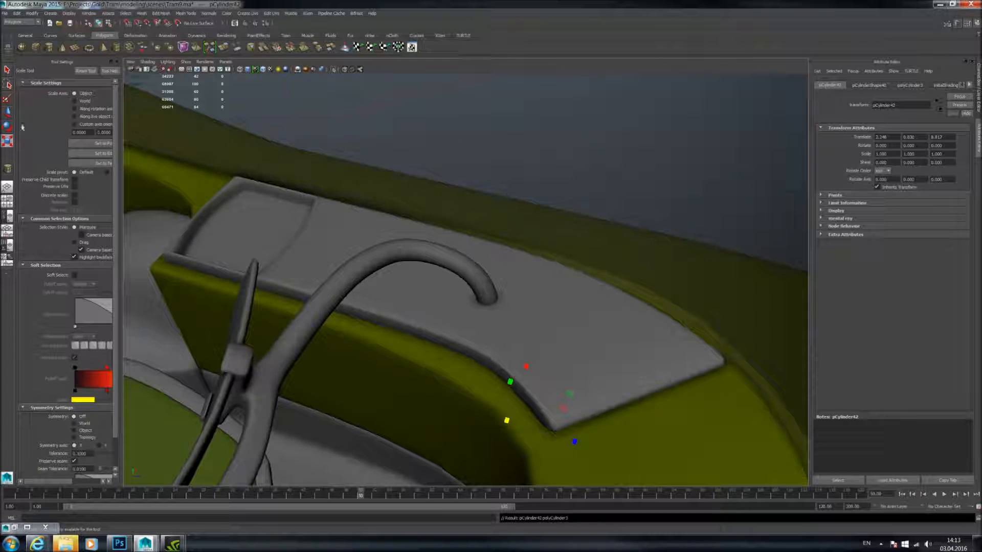
{"action": "left_click", "coordinate": [7, 111]}
{"action": "left_click_drag", "start_coordinate": [512, 381], "coordinate": [520, 309]}
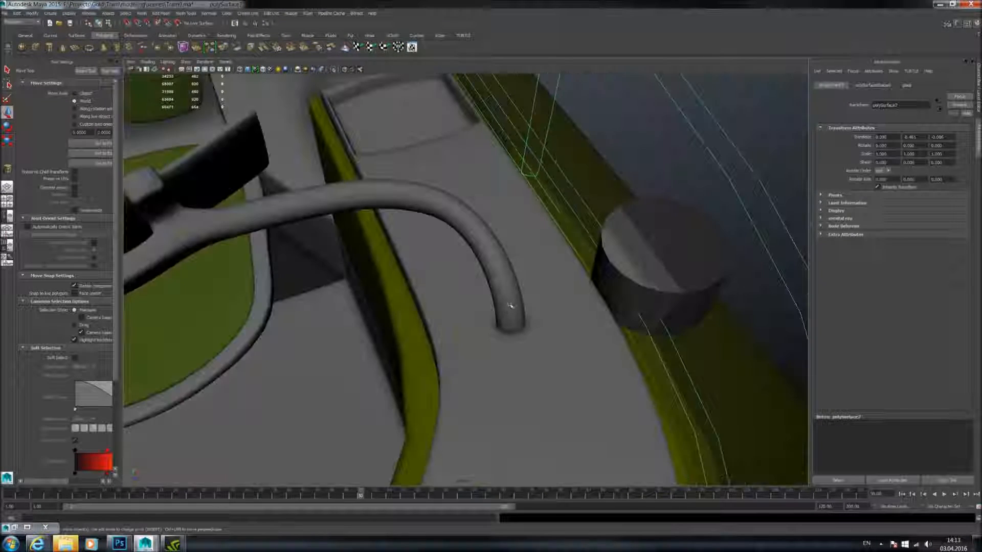
- Select the new cylinder and move it sideways to the end of the curved handrail on the panel
{"action": "left_click", "coordinate": [512, 309]}
{"action": "left_click", "coordinate": [528, 359]}
{"action": "left_click", "coordinate": [620, 272]}
{"action": "left_click_drag", "start_coordinate": [622, 273], "coordinate": [686, 438], "text": "alt"}
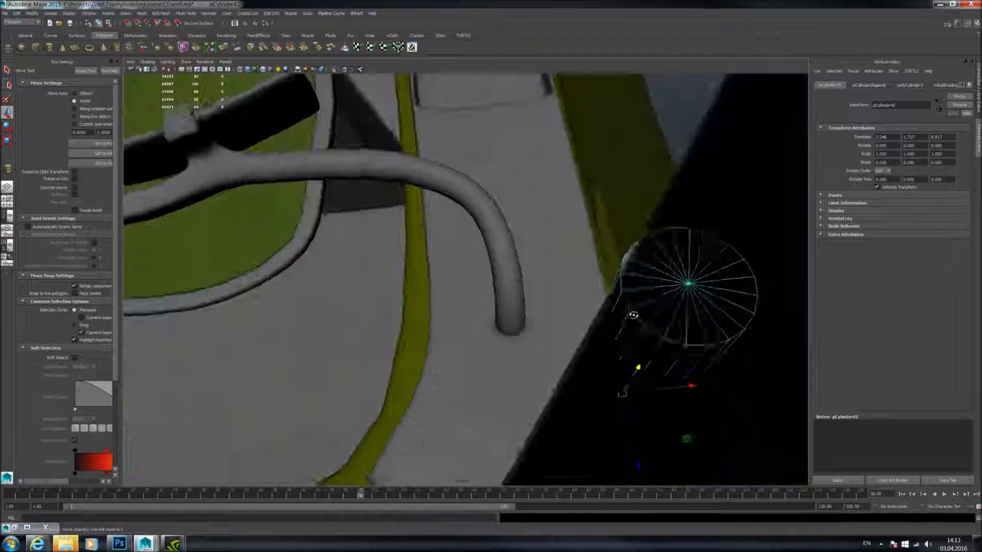
{"action": "left_click_drag", "start_coordinate": [691, 385], "coordinate": [584, 373]}
- Raise the cylinder to the panel's surface, scale it down to about the handrail's thickness and shorten it
{"action": "left_click", "coordinate": [8, 139]}
{"action": "left_click_drag", "start_coordinate": [519, 435], "coordinate": [487, 355], "text": "alt"}
{"action": "scroll", "coordinate": [504, 300], "scroll_direction": "down", "scroll_amount": 2}
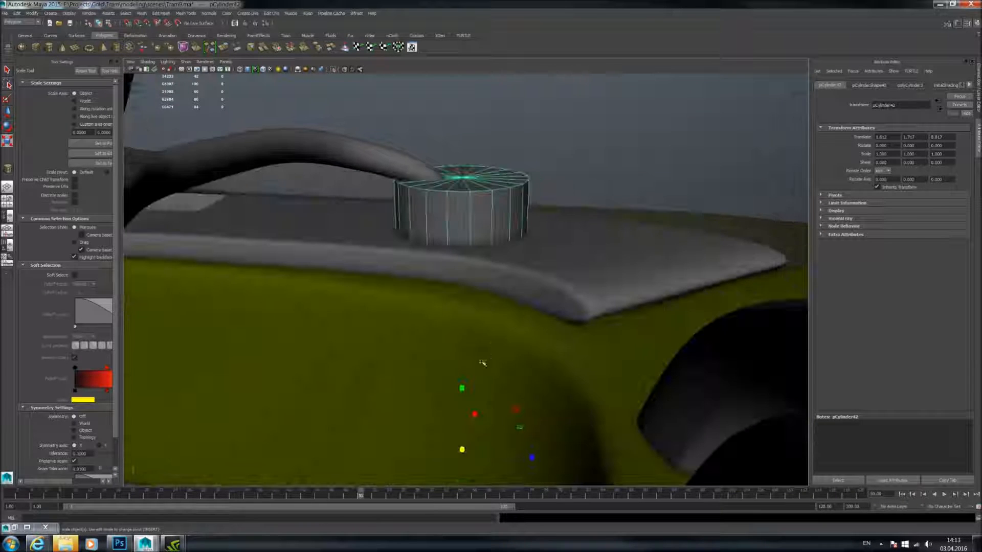
{"action": "left_click_drag", "start_coordinate": [464, 388], "coordinate": [472, 176]}
{"action": "key", "text": "w"}
{"action": "left_click", "coordinate": [5, 138]}
{"action": "middle_click_drag", "start_coordinate": [254, 133], "coordinate": [266, 147]}
{"action": "left_click_drag", "start_coordinate": [462, 200], "coordinate": [315, 204]}
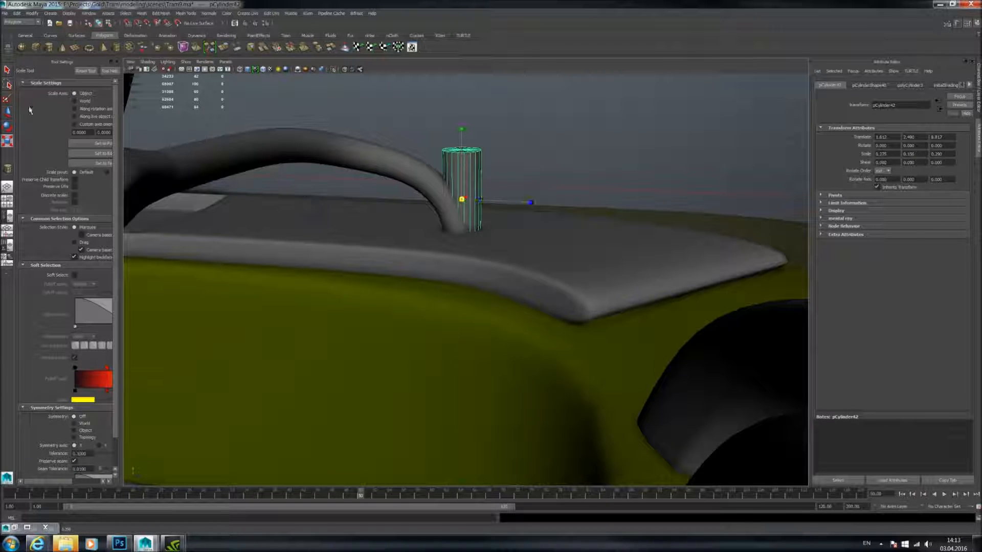
{"action": "middle_click_drag", "start_coordinate": [292, 143], "coordinate": [306, 196], "text": "shift"}
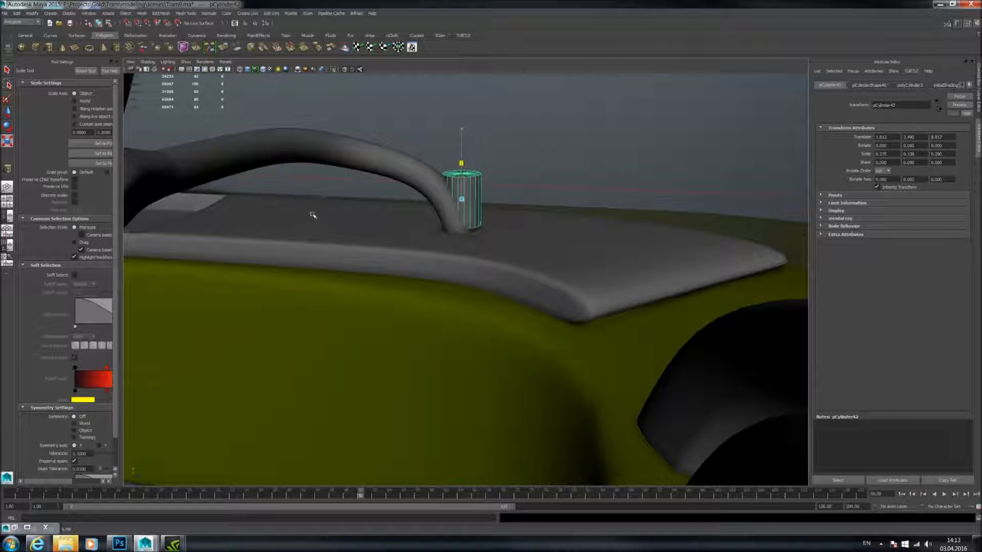
- Position the short cylinder around the handrail's lower end so that it sits on the panel as a collar
{"action": "left_click", "coordinate": [9, 113]}
{"action": "left_click_drag", "start_coordinate": [353, 97], "coordinate": [369, 149], "text": "alt"}
{"action": "middle_click_drag", "start_coordinate": [370, 148], "coordinate": [388, 188], "text": "alt"}
{"action": "right_click_drag", "start_coordinate": [388, 189], "coordinate": [405, 190], "text": "alt"}
{"action": "left_click_drag", "start_coordinate": [406, 190], "coordinate": [317, 195], "text": "alt"}
{"action": "middle_click_drag", "start_coordinate": [426, 193], "coordinate": [396, 250], "text": "alt"}
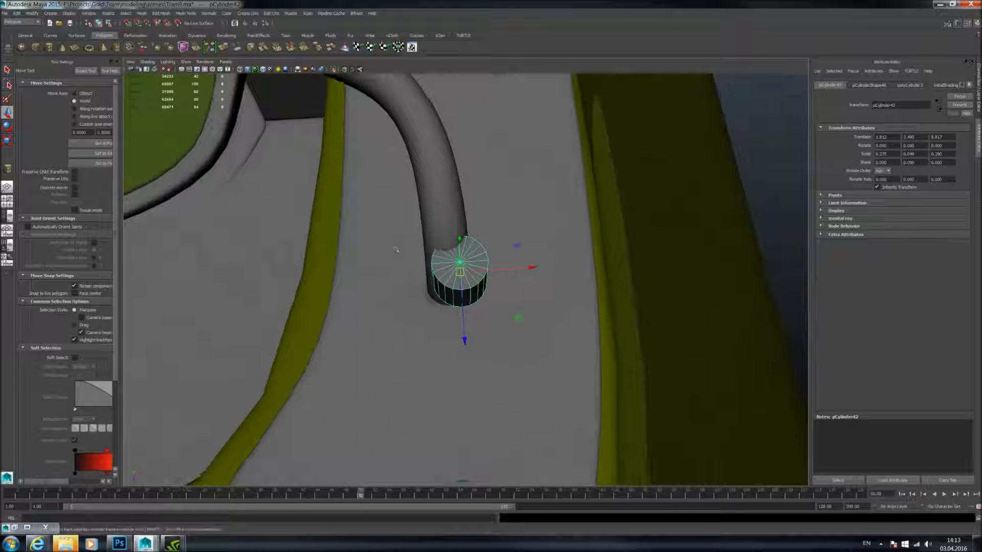
{"action": "left_click_drag", "start_coordinate": [531, 269], "coordinate": [517, 227]}
{"action": "middle_click_drag", "start_coordinate": [516, 182], "coordinate": [524, 194]}
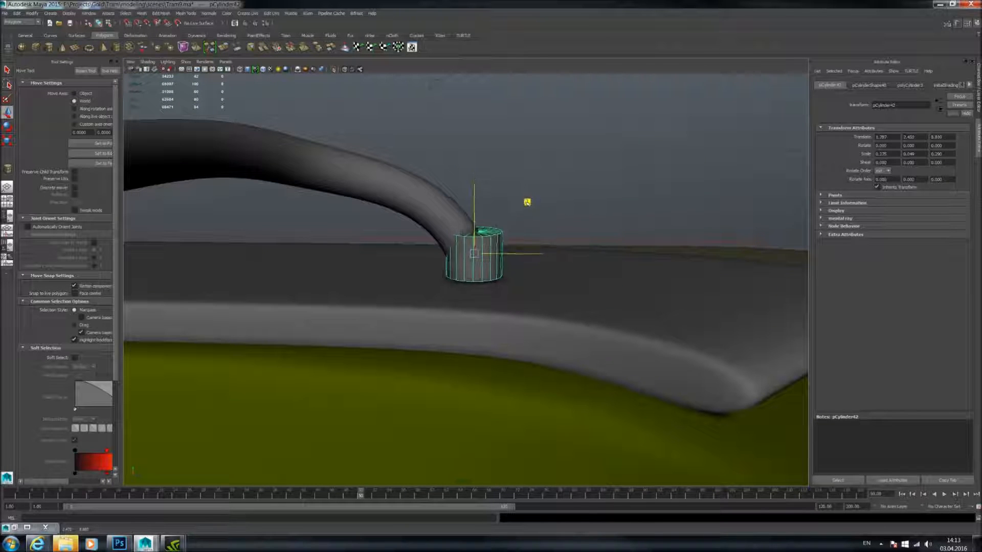
- Try to reshape the handrail's lower end by selecting and moving its vertex rings above the collar
{"action": "left_click_drag", "start_coordinate": [527, 203], "coordinate": [420, 193], "text": "alt"}
{"action": "left_click", "coordinate": [464, 207]}
{"action": "scroll", "coordinate": [463, 208], "scroll_direction": "up", "scroll_amount": 3}
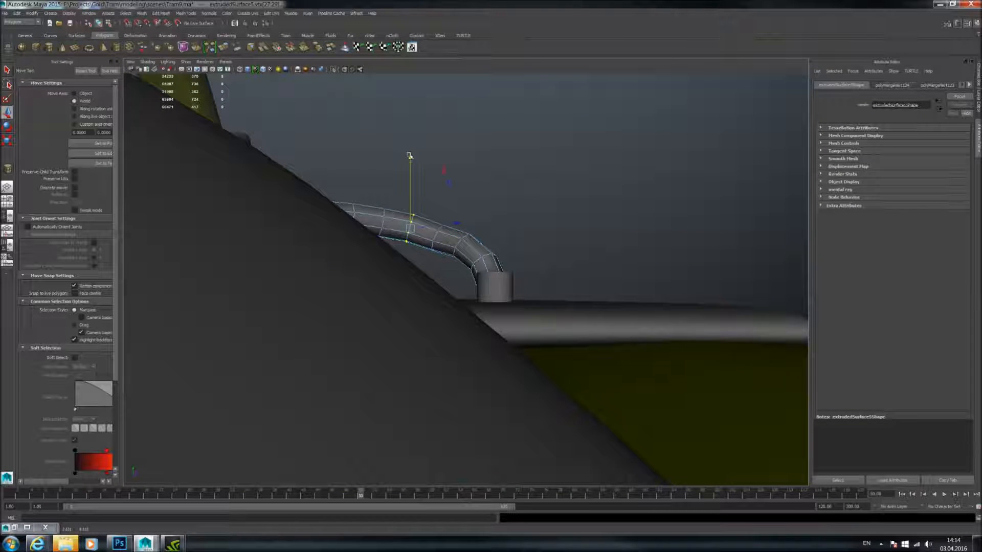
{"action": "mouse_move", "coordinate": [430, 198]}
{"action": "left_mouse_down", "text": "alt"}
{"action": "mouse_move", "coordinate": [438, 201]}
{"action": "mouse_move", "coordinate": [429, 202]}
{"action": "left_mouse_up", "text": "alt"}
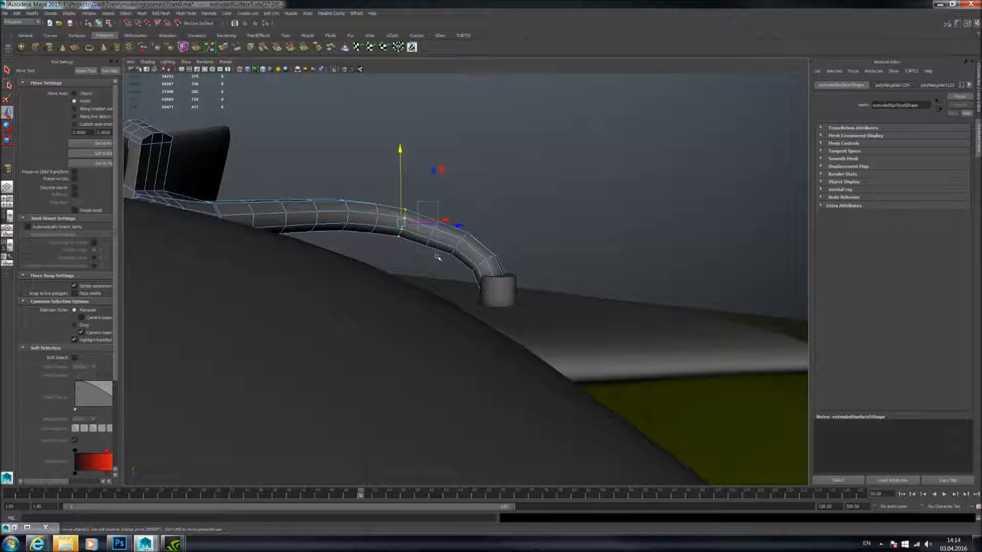
{"action": "left_click_drag", "start_coordinate": [440, 244], "coordinate": [421, 211], "text": "alt"}
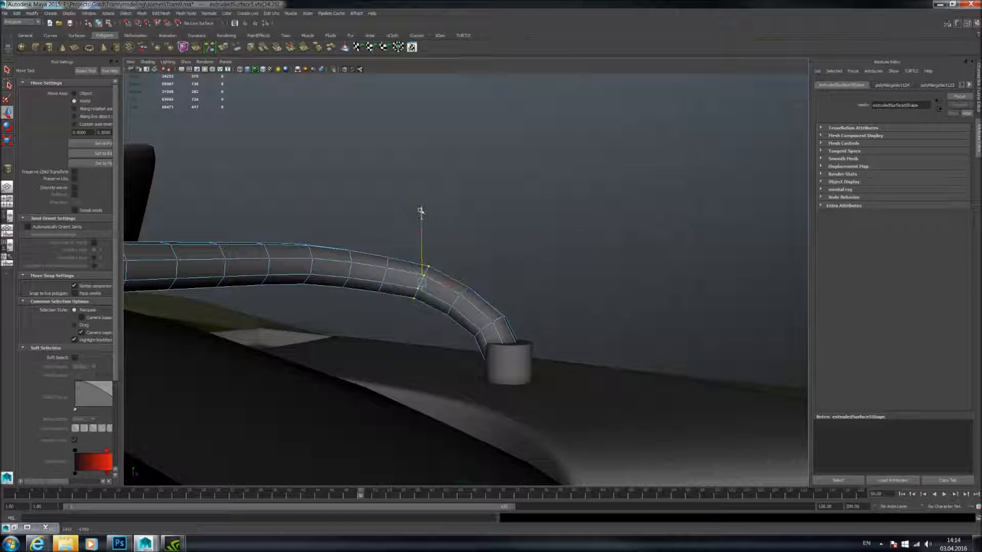
{"action": "left_click_drag", "start_coordinate": [449, 261], "coordinate": [484, 226], "text": "alt"}
{"action": "left_click_drag", "start_coordinate": [482, 271], "coordinate": [476, 267], "text": "alt"}
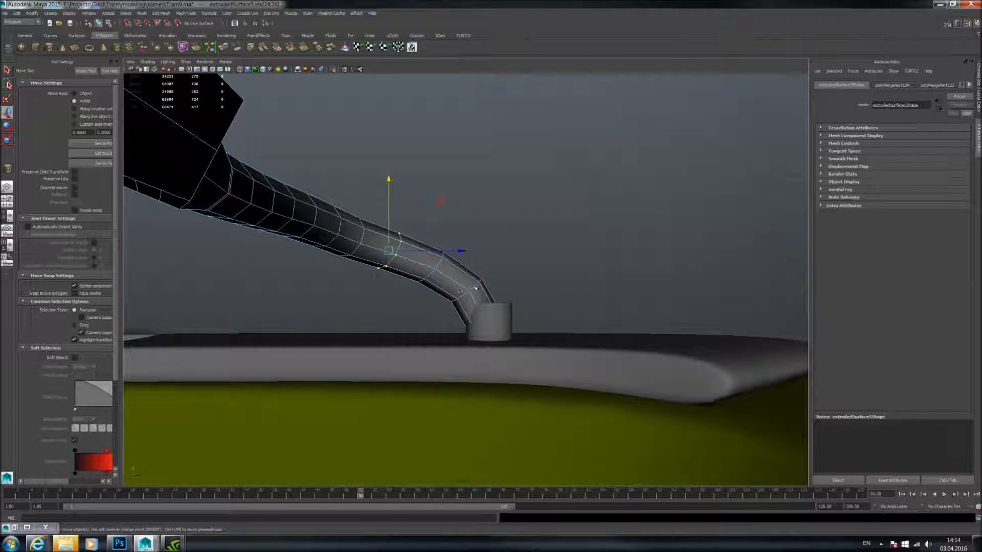
{"action": "left_click_drag", "start_coordinate": [486, 268], "coordinate": [437, 284], "text": "alt"}
{"action": "left_click_drag", "start_coordinate": [499, 297], "coordinate": [506, 299]}
{"action": "left_click_drag", "start_coordinate": [505, 299], "coordinate": [551, 268], "text": "alt"}
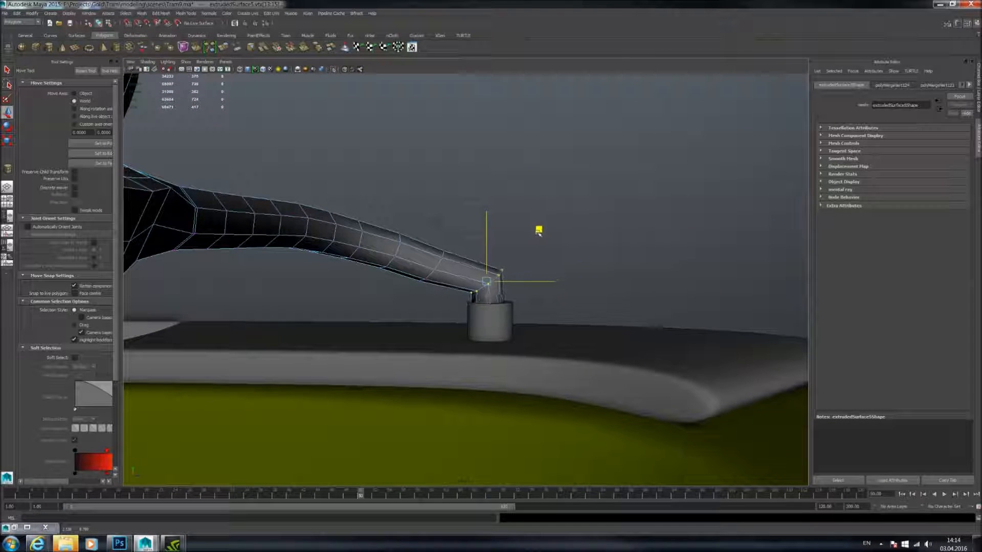
{"action": "left_click_drag", "start_coordinate": [543, 230], "coordinate": [401, 251], "text": "alt"}
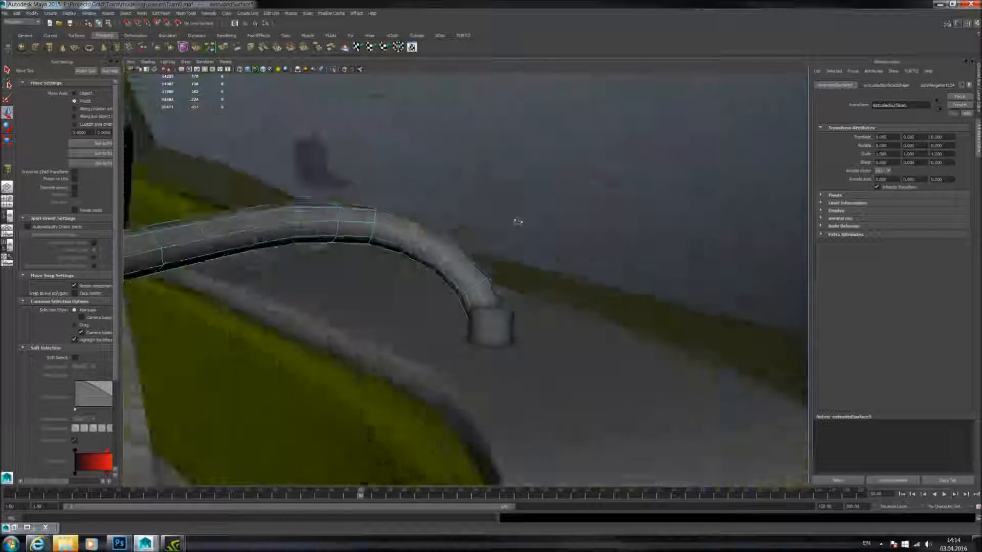
{"action": "left_click_drag", "start_coordinate": [517, 220], "coordinate": [526, 226], "text": "alt"}
{"action": "left_click_drag", "start_coordinate": [478, 256], "coordinate": [491, 253], "text": "alt"}
{"action": "scroll", "coordinate": [486, 262], "scroll_direction": "down", "scroll_amount": 5}
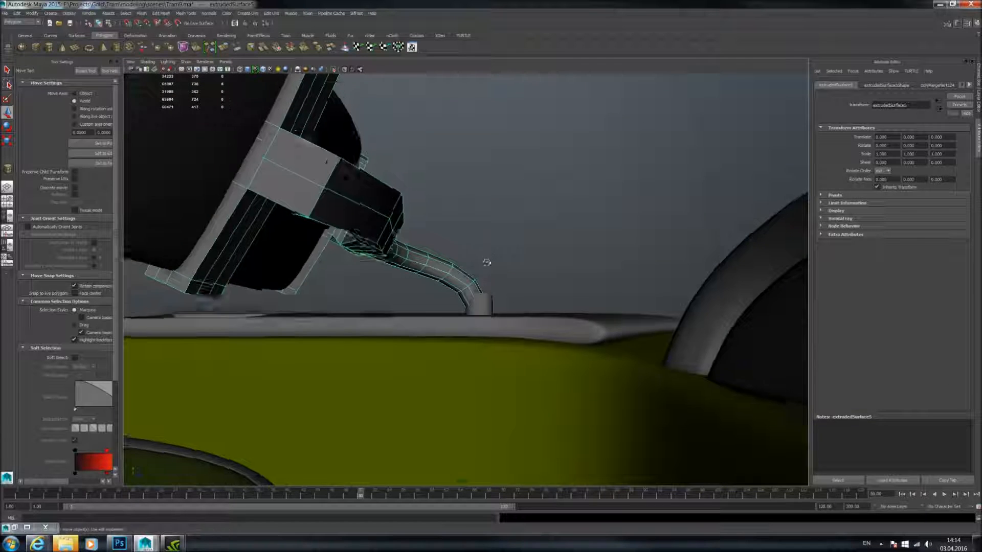
- Move the handrail's lowest edge loop up and over the collar so that the tube enters it vertically
{"action": "left_click_drag", "start_coordinate": [484, 249], "coordinate": [438, 282], "text": "alt"}
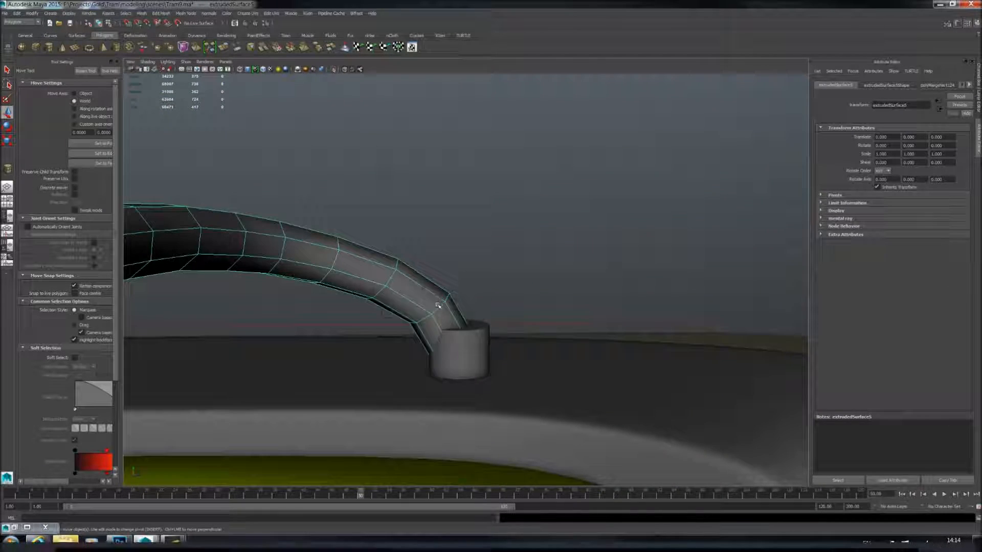
{"action": "right_click", "coordinate": [439, 281]}
{"action": "left_click", "coordinate": [445, 282]}
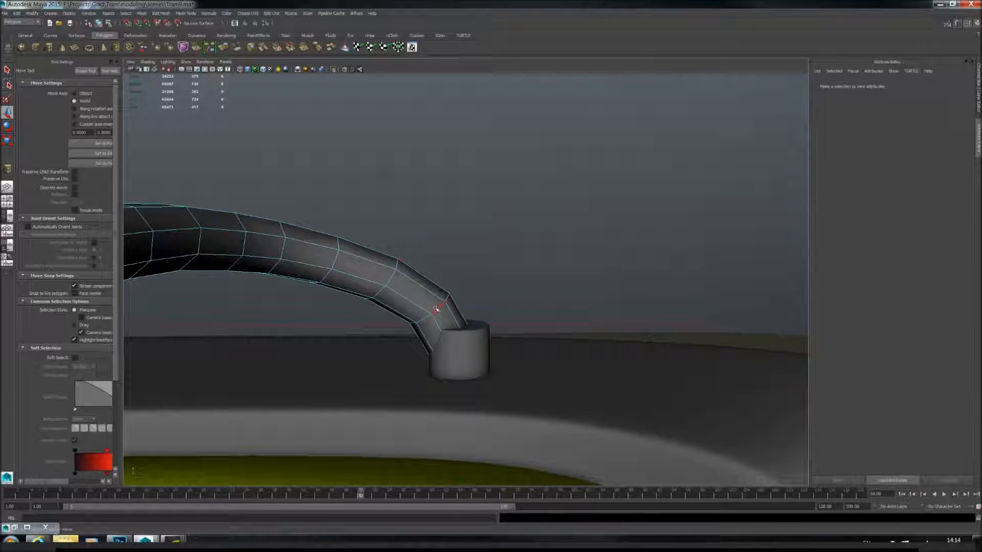
{"action": "left_click", "coordinate": [445, 284]}
{"action": "middle_click_drag", "start_coordinate": [481, 256], "coordinate": [504, 246]}
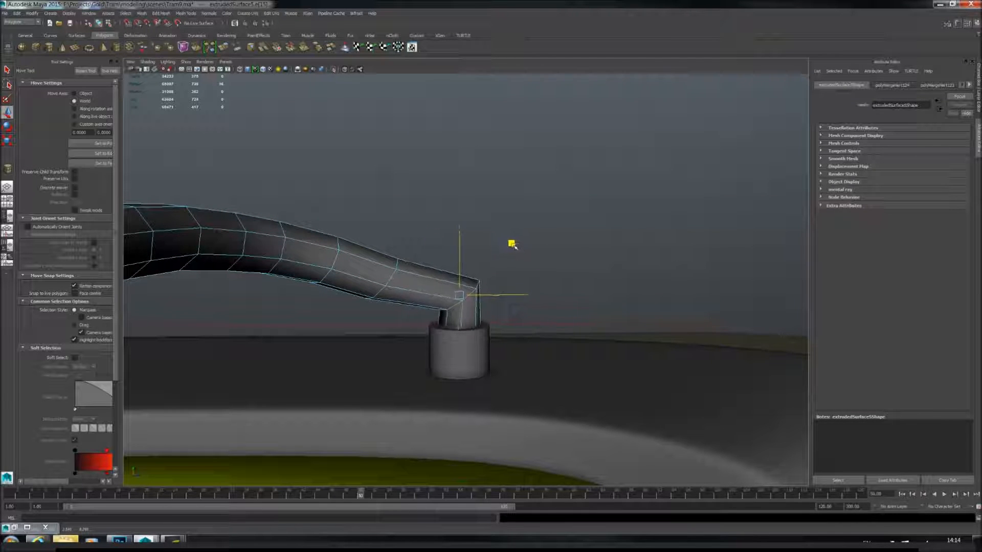
{"action": "left_click_drag", "start_coordinate": [508, 248], "coordinate": [547, 265], "text": "alt"}
- Raise the next two edge loops of the handrail up and outward to round the bend above the collar
{"action": "left_click_drag", "start_coordinate": [410, 281], "coordinate": [410, 277], "text": "alt"}
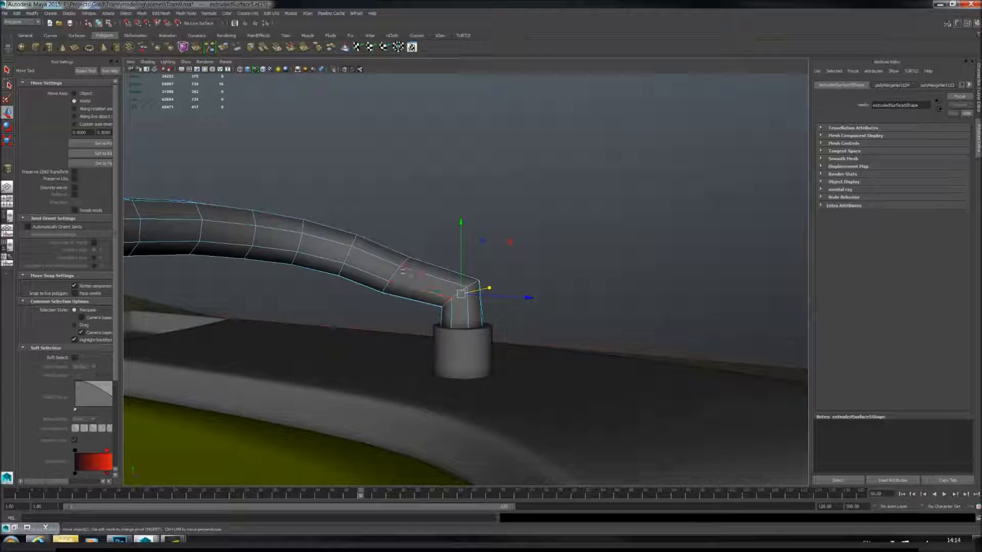
{"action": "left_click", "coordinate": [397, 272]}
{"action": "middle_click_drag", "start_coordinate": [440, 225], "coordinate": [468, 209]}
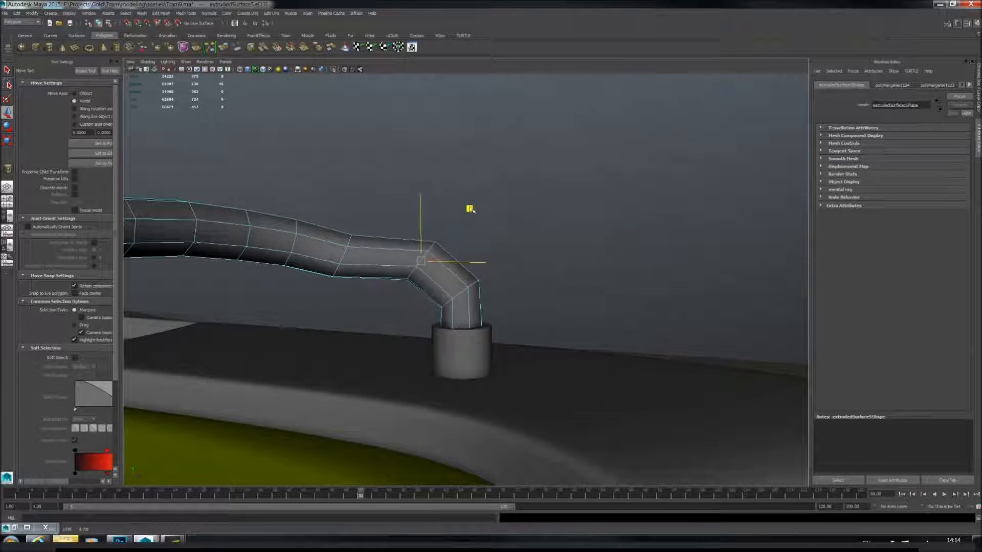
{"action": "left_click_drag", "start_coordinate": [467, 212], "coordinate": [449, 231], "text": "alt"}
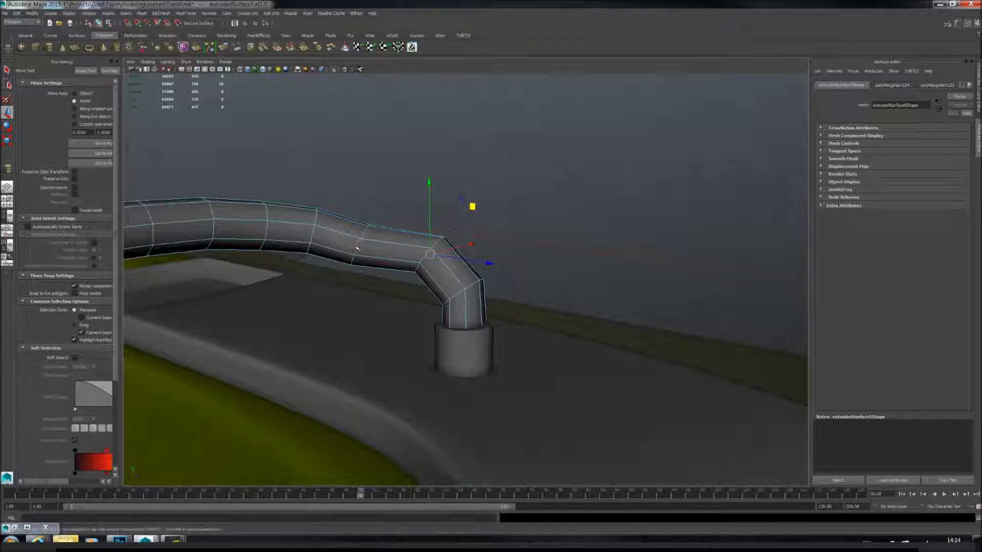
{"action": "left_click_drag", "start_coordinate": [358, 247], "coordinate": [395, 204], "text": "alt"}
{"action": "middle_click_drag", "start_coordinate": [395, 204], "coordinate": [420, 189]}
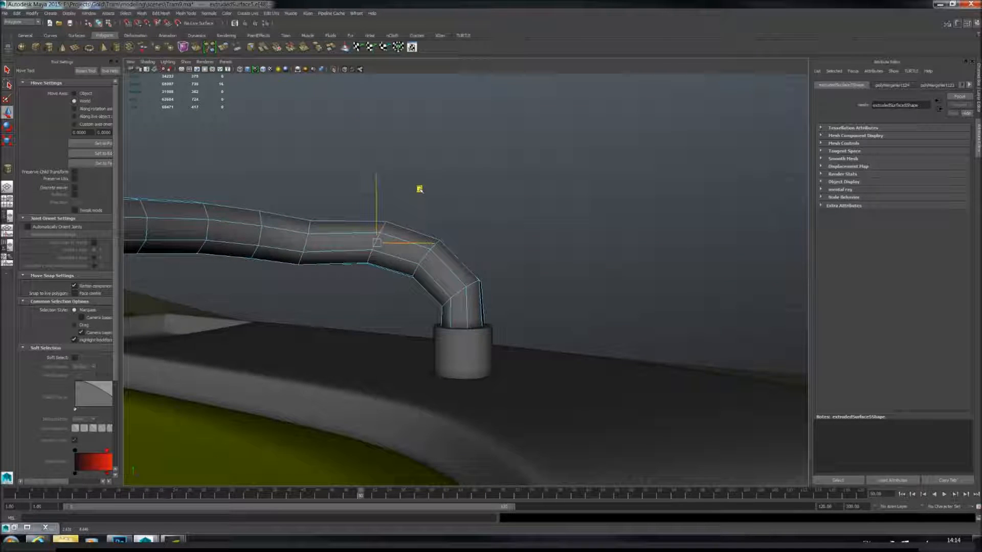
- Shift the edge loops farther along the handrail to even out its curve, and display the tube smoothed
{"action": "double_click", "coordinate": [306, 241]}
{"action": "left_click_drag", "start_coordinate": [344, 189], "coordinate": [356, 182]}
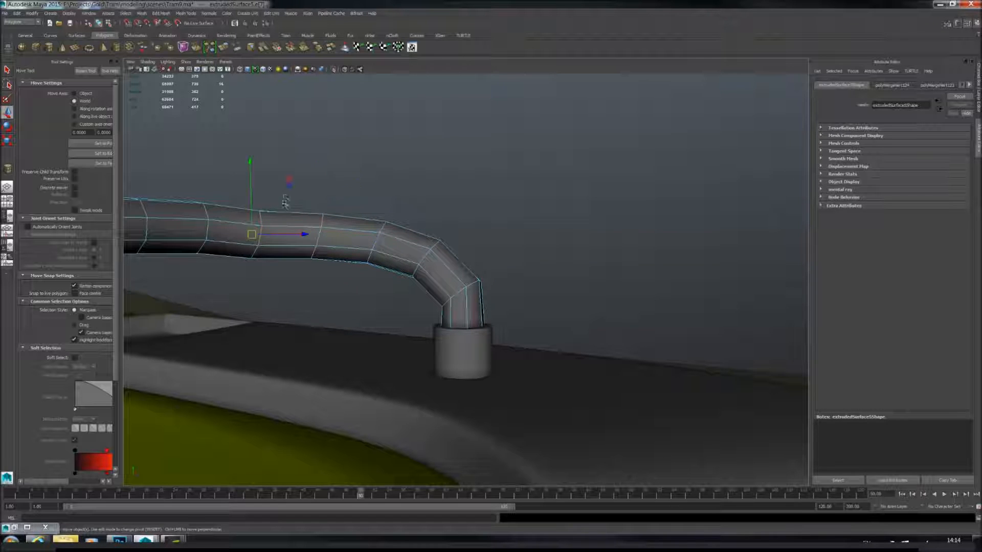
{"action": "middle_click_drag", "start_coordinate": [290, 180], "coordinate": [292, 177]}
{"action": "left_click_drag", "start_coordinate": [323, 183], "coordinate": [340, 225], "text": "alt"}
{"action": "right_click_drag", "start_coordinate": [340, 225], "coordinate": [381, 204], "text": "alt"}
{"action": "middle_click_drag", "start_coordinate": [381, 205], "coordinate": [398, 278], "text": "alt"}
{"action": "left_click_drag", "start_coordinate": [398, 278], "coordinate": [391, 206], "text": "alt"}
{"action": "right_click_drag", "start_coordinate": [388, 201], "coordinate": [407, 183]}
{"action": "key", "text": "3"}
- Set the collar cylinder's axis subdivisions to 8
{"action": "left_click_drag", "start_coordinate": [434, 278], "coordinate": [508, 301], "text": "alt"}
{"action": "right_click_drag", "start_coordinate": [508, 300], "coordinate": [511, 278], "text": "alt"}
{"action": "left_click_drag", "start_coordinate": [510, 278], "coordinate": [333, 376], "text": "alt"}
{"action": "left_click", "coordinate": [519, 277]}
{"action": "middle_click_drag", "start_coordinate": [333, 376], "coordinate": [268, 362], "text": "alt"}
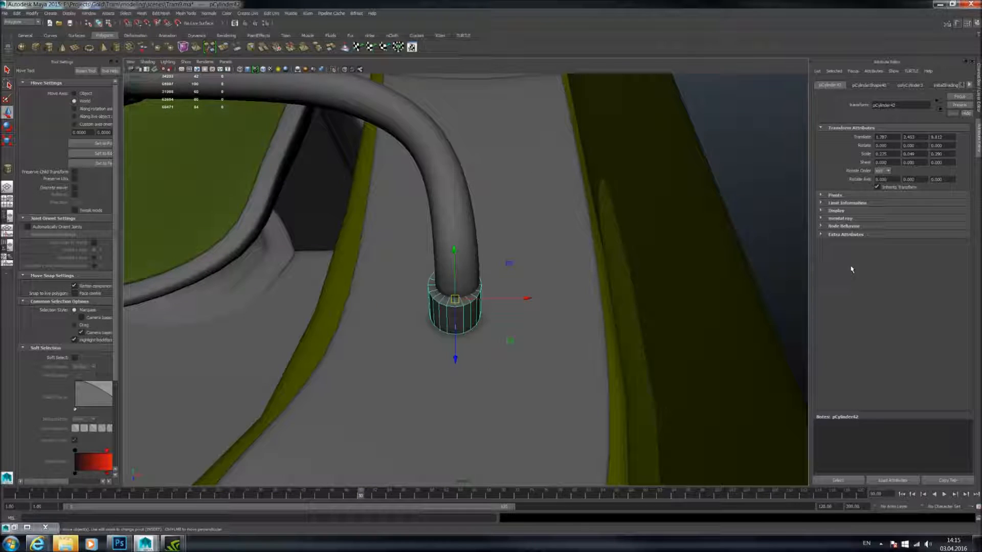
{"action": "key", "text": "ctrl+a"}
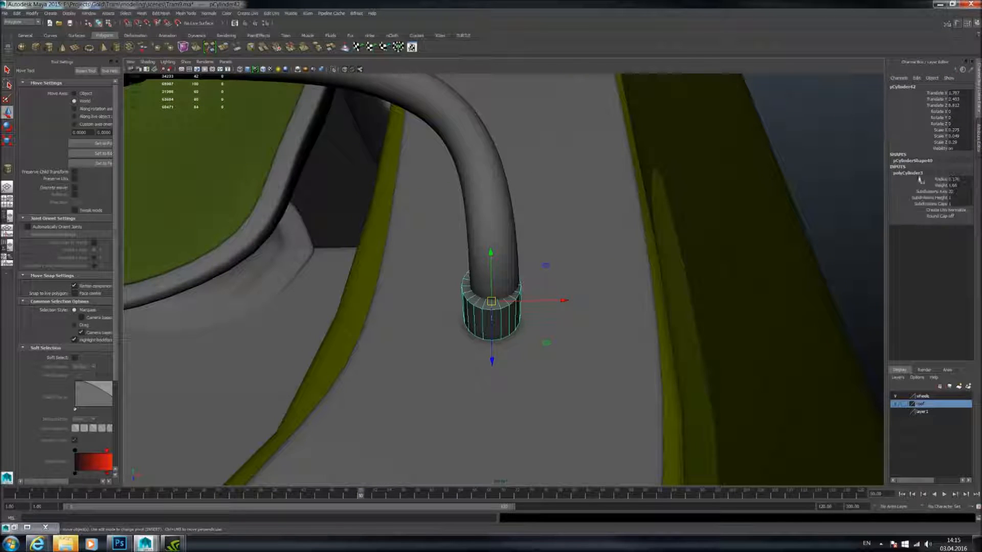
{"action": "type", "text": "8"}
{"action": "key", "text": "Return"}
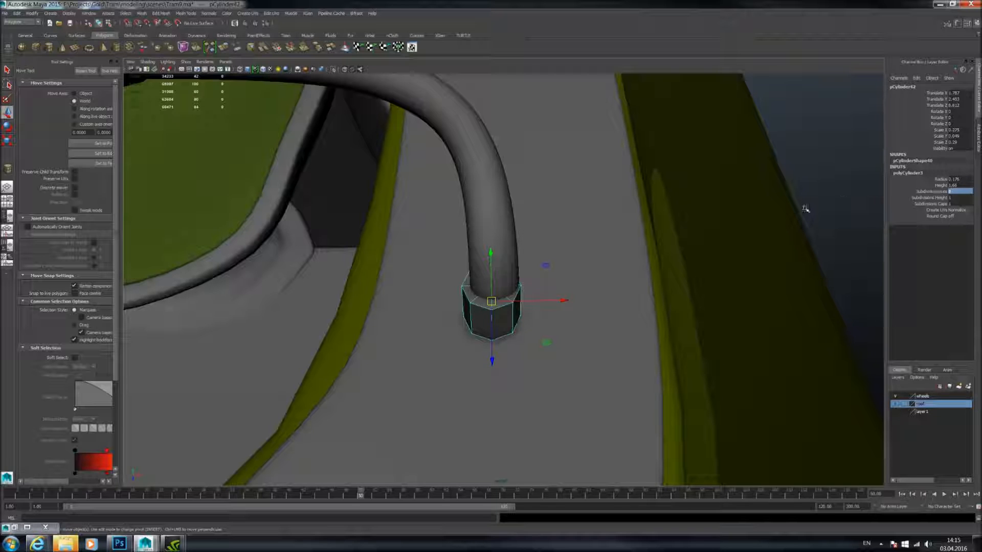
- Nudge the eight-sided collar sideways to centre it around the handrail's lower end
{"action": "left_click_drag", "start_coordinate": [571, 303], "coordinate": [567, 302]}
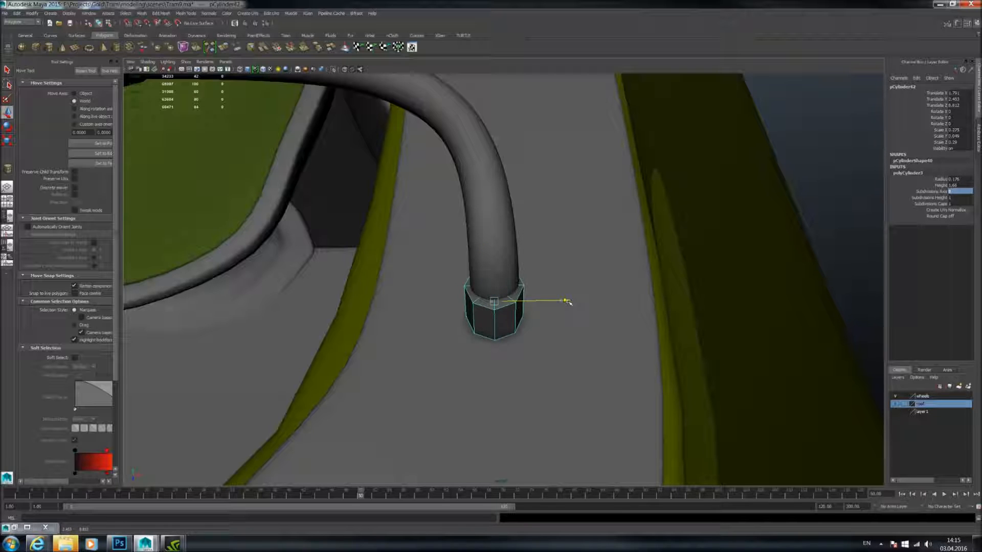
{"action": "left_click_drag", "start_coordinate": [567, 302], "coordinate": [649, 304], "text": "alt"}
{"action": "middle_click_drag", "start_coordinate": [651, 304], "coordinate": [649, 304], "text": "shift"}
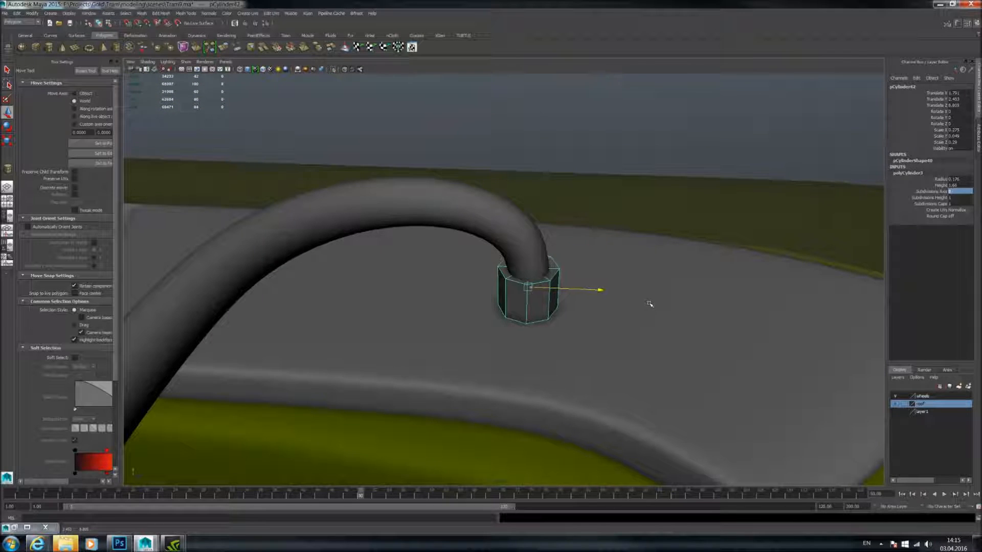
- Delete the collar's top and bottom cap faces, keeping only its side faces
{"action": "left_click_drag", "start_coordinate": [641, 297], "coordinate": [564, 287], "text": "alt"}
{"action": "right_click_drag", "start_coordinate": [530, 313], "coordinate": [517, 307]}
{"action": "left_click_drag", "start_coordinate": [522, 307], "coordinate": [522, 279], "text": "alt"}
{"action": "left_click_drag", "start_coordinate": [466, 233], "coordinate": [585, 341]}
{"action": "right_click_drag", "start_coordinate": [511, 287], "coordinate": [509, 318]}
{"action": "left_click_drag", "start_coordinate": [474, 272], "coordinate": [605, 340]}
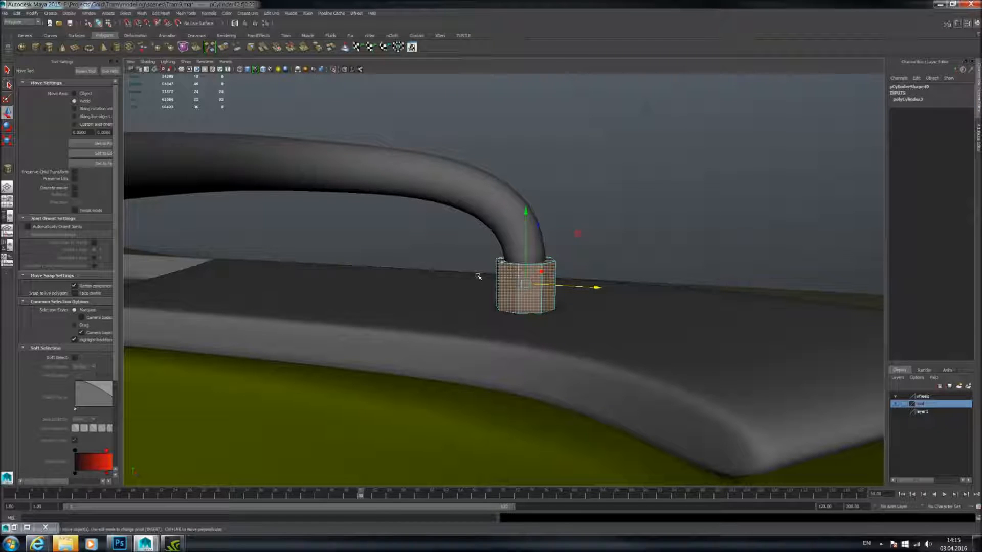
{"action": "left_click_drag", "start_coordinate": [478, 276], "coordinate": [478, 267], "text": "alt"}
{"action": "left_click", "coordinate": [608, 287]}
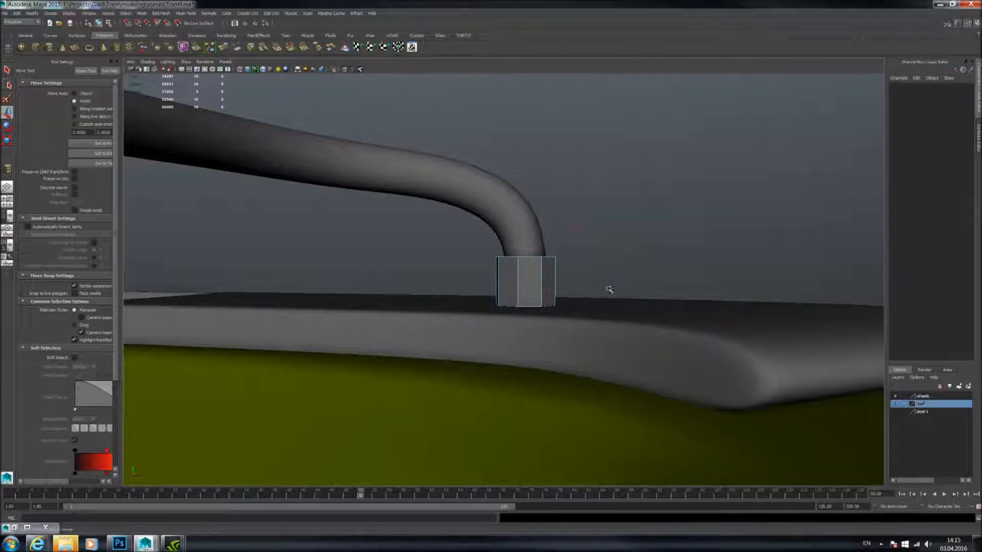
- Scale the collar's top vertices inward to narrow its upper rim around the handrail
{"action": "left_click_drag", "start_coordinate": [480, 239], "coordinate": [588, 278]}
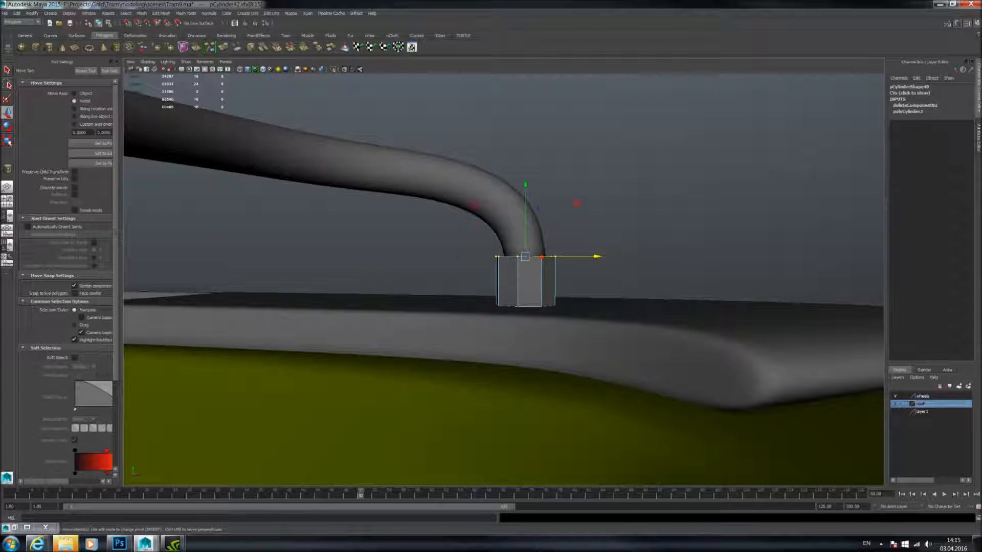
{"action": "key", "text": "r"}
{"action": "left_click_drag", "start_coordinate": [517, 254], "coordinate": [516, 274], "text": "alt"}
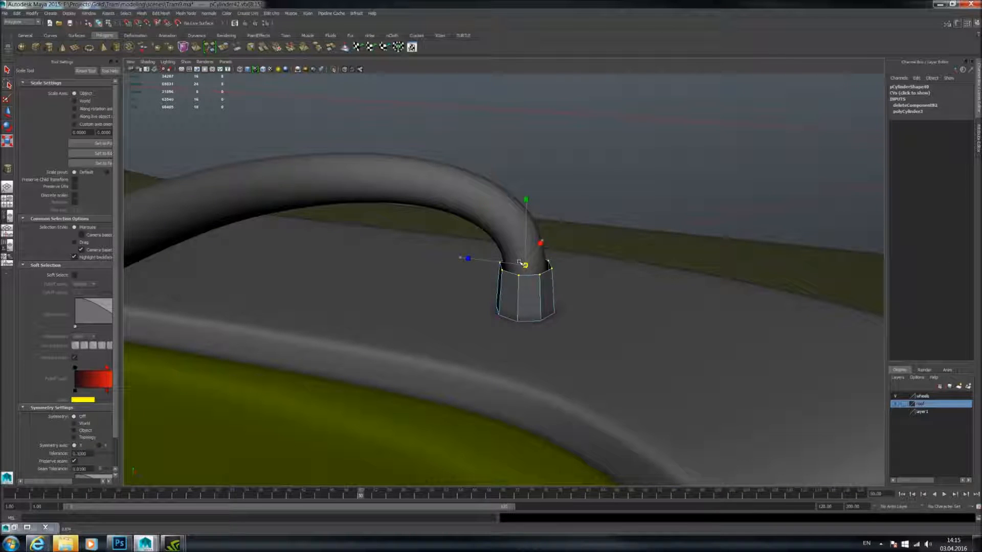
- Scale the collar's bottom vertices outward to widen its base, and raise them slightly
{"action": "left_click_drag", "start_coordinate": [522, 289], "coordinate": [517, 255], "text": "alt"}
{"action": "left_click_drag", "start_coordinate": [478, 287], "coordinate": [656, 337]}
{"action": "left_click_drag", "start_coordinate": [588, 327], "coordinate": [555, 313], "text": "alt"}
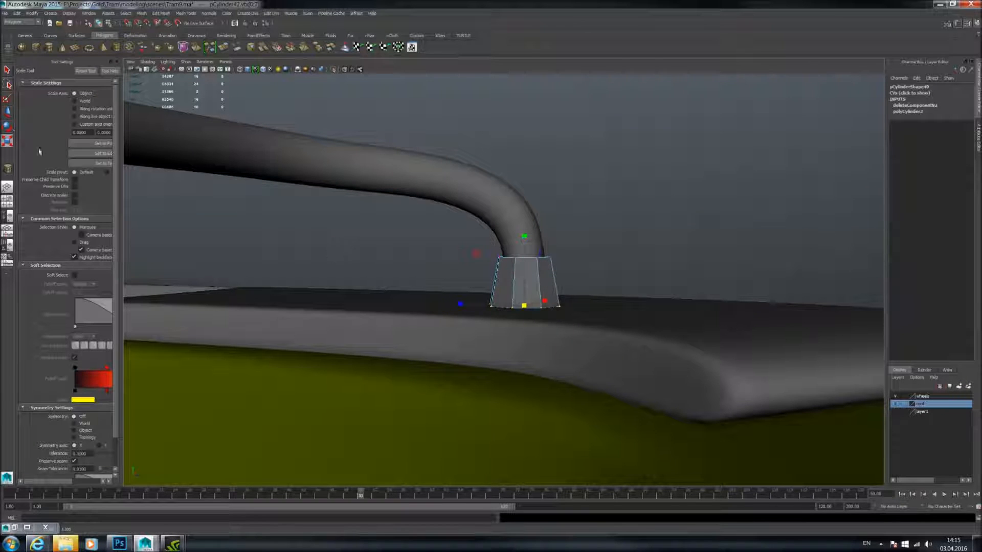
{"action": "key", "text": "w"}
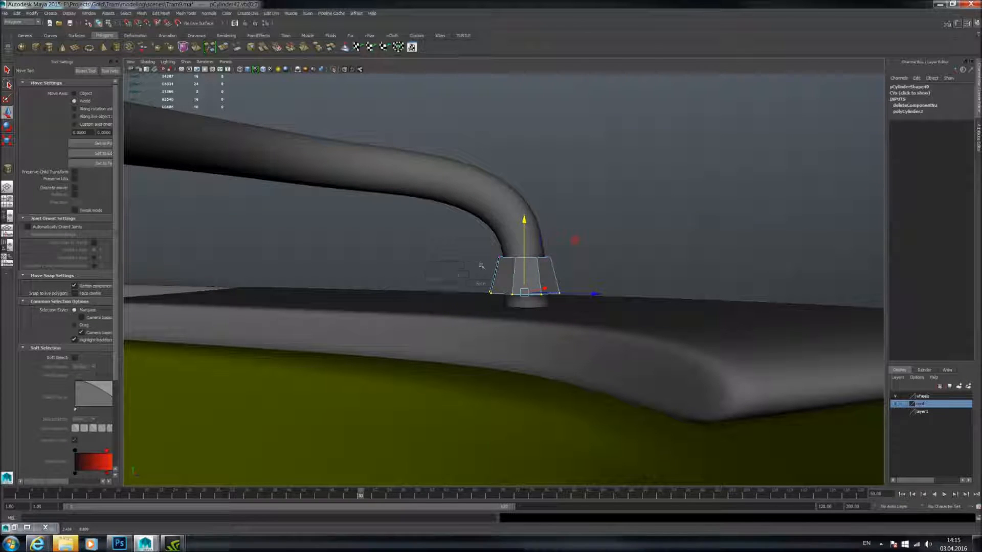
- Extrude the collar's bottom edge loop straight down to the panel's surface as a short vertical rim
{"action": "right_click", "coordinate": [481, 266]}
{"action": "left_click", "coordinate": [517, 256]}
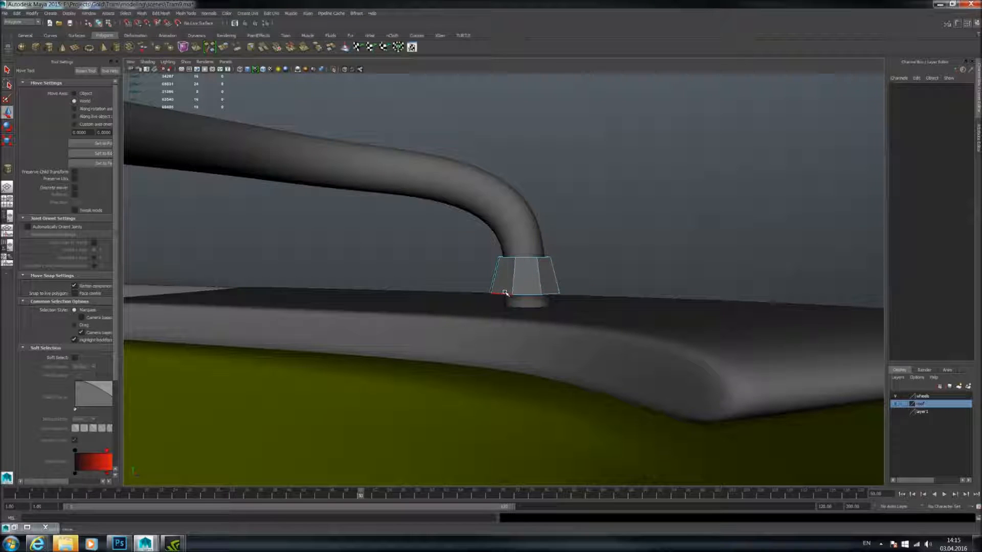
{"action": "left_click", "coordinate": [224, 48]}
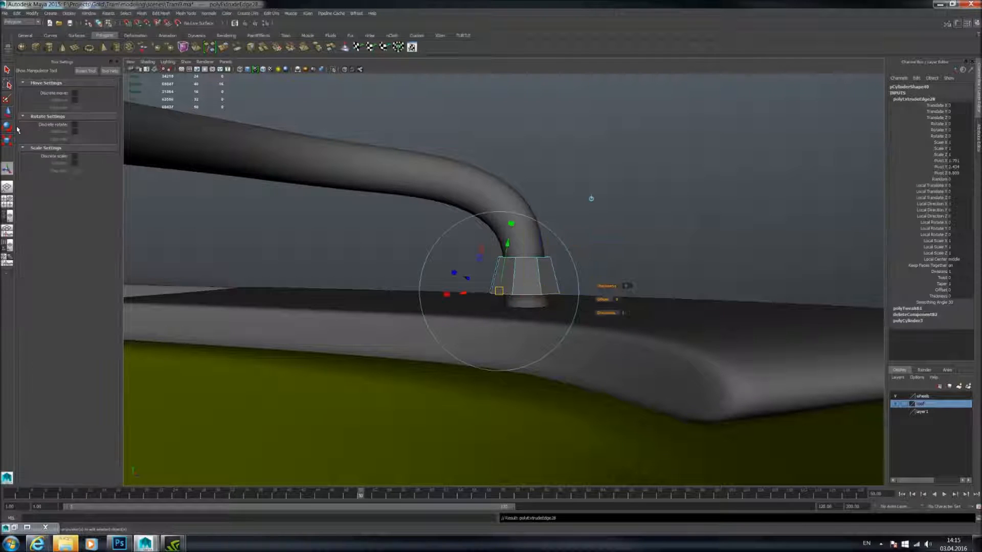
{"action": "key", "text": "w"}
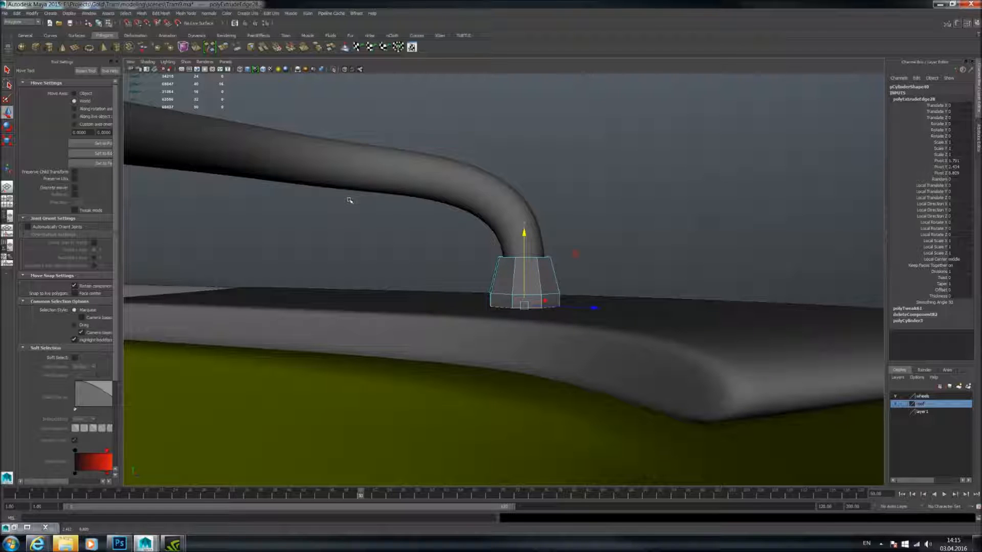
- Extrude the collar's bottom edge loop twice more, scaling each new loop slightly inward
{"action": "left_click", "coordinate": [224, 48]}
{"action": "left_click_drag", "start_coordinate": [317, 168], "coordinate": [225, 251], "text": "alt"}
{"action": "right_click_drag", "start_coordinate": [225, 251], "coordinate": [292, 280], "text": "alt"}
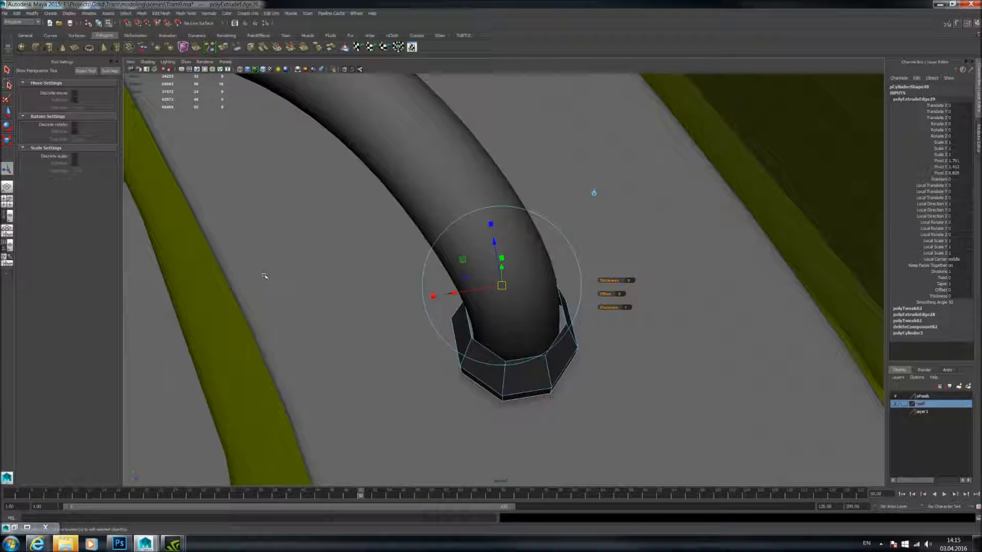
{"action": "left_click", "coordinate": [7, 141]}
{"action": "left_click_drag", "start_coordinate": [514, 341], "coordinate": [476, 339], "text": "alt"}
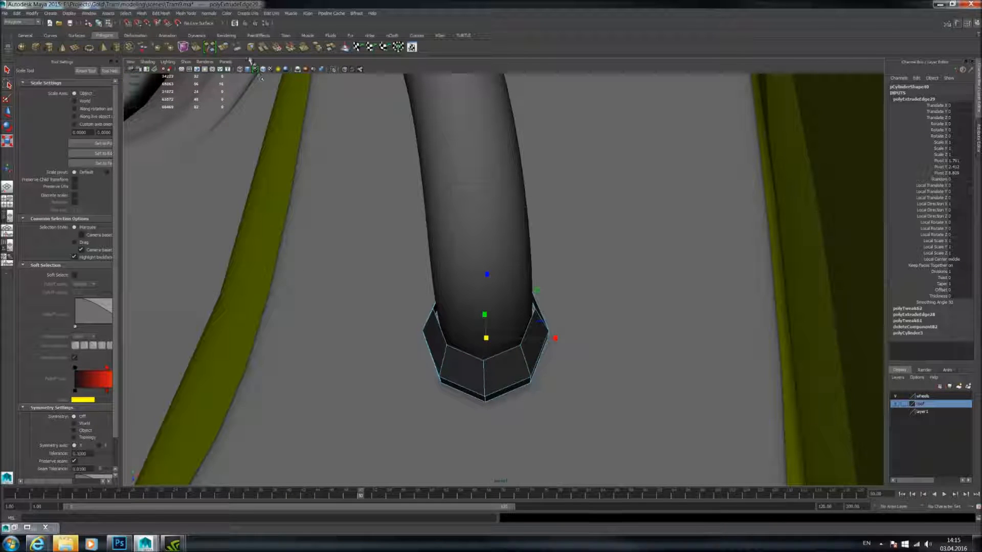
{"action": "left_click", "coordinate": [224, 48]}
{"action": "left_click", "coordinate": [7, 142]}
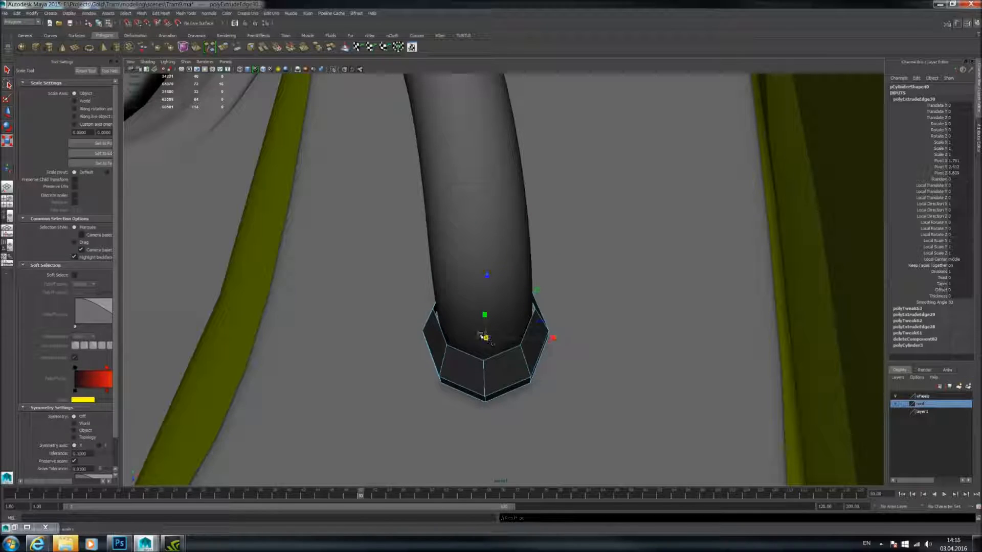
{"action": "left_click_drag", "start_coordinate": [486, 339], "coordinate": [549, 327], "text": "alt"}
{"action": "right_click_drag", "start_coordinate": [550, 327], "coordinate": [578, 327], "text": "alt"}
- Extrude the collar's top edge loop and scale the new loop inward toward the handrail
{"action": "double_click", "coordinate": [541, 292]}
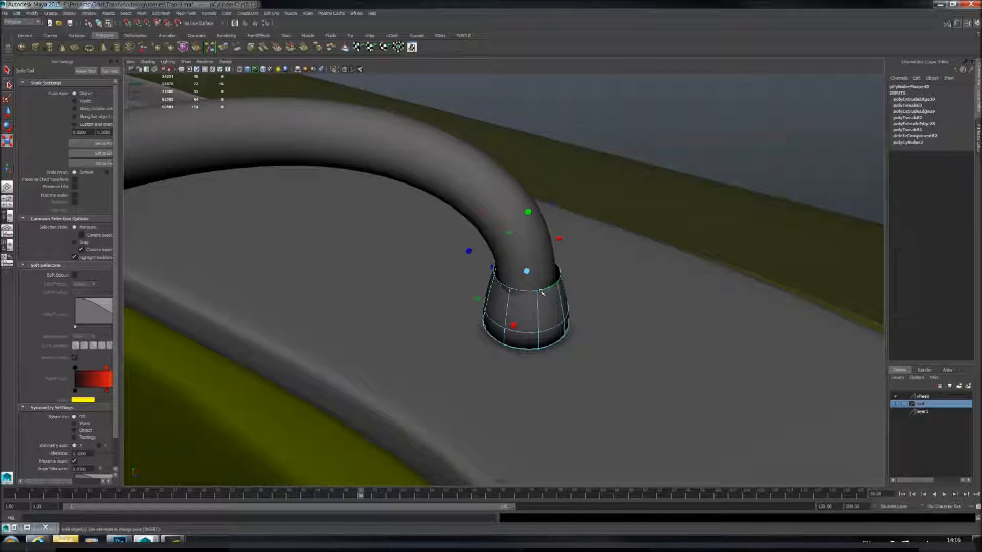
{"action": "key", "text": "1"}
{"action": "scroll", "coordinate": [541, 292], "scroll_direction": "up", "scroll_amount": 2}
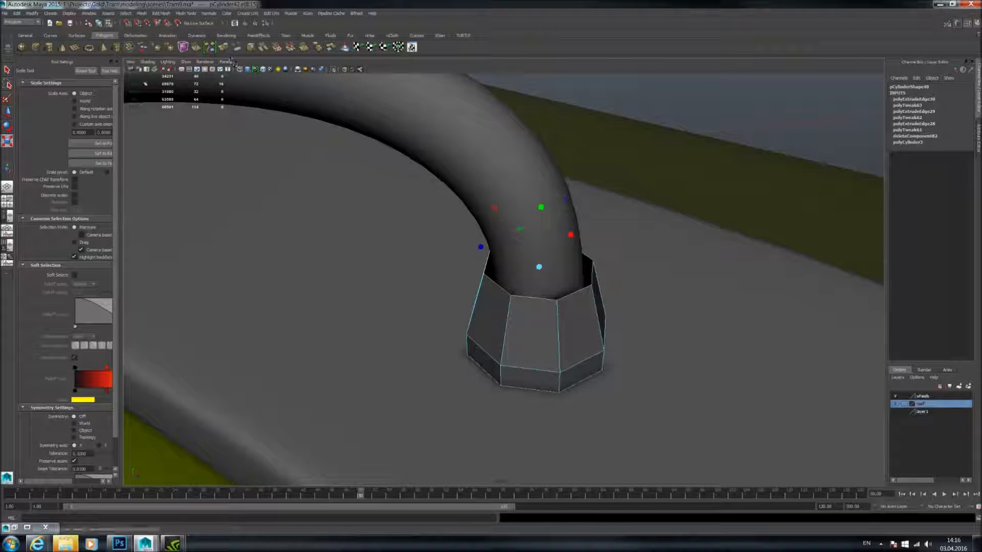
{"action": "key", "text": "ctrl+e"}
{"action": "key", "text": "r"}
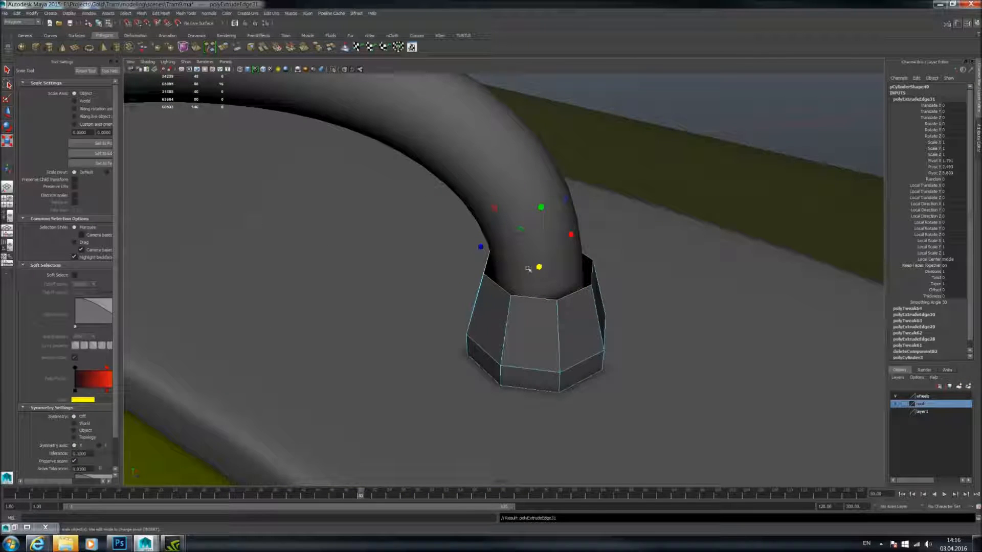
{"action": "key", "text": "3"}
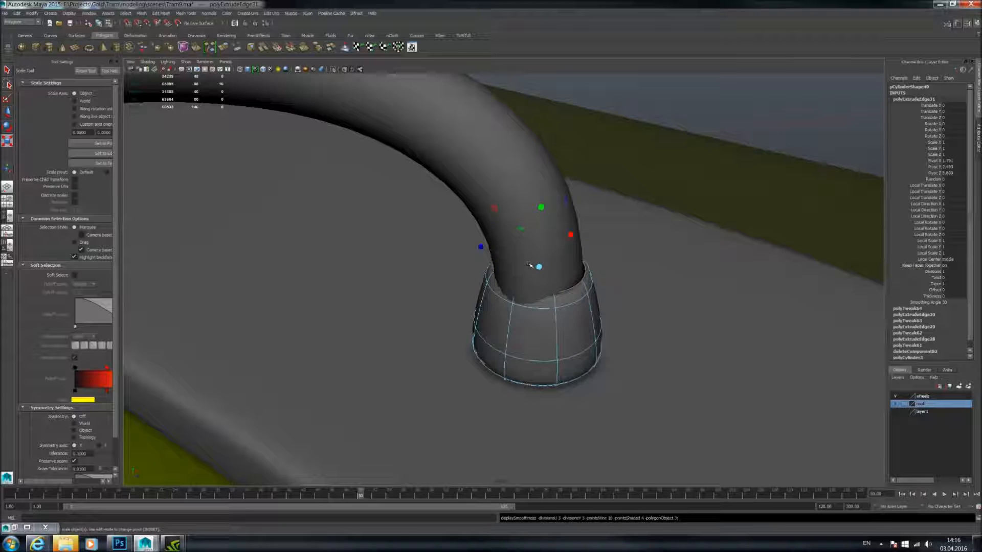
- Extrude the collar's inner top edge loop twice more, moving the new loops down inside the collar
{"action": "key", "text": "ctrl+e"}
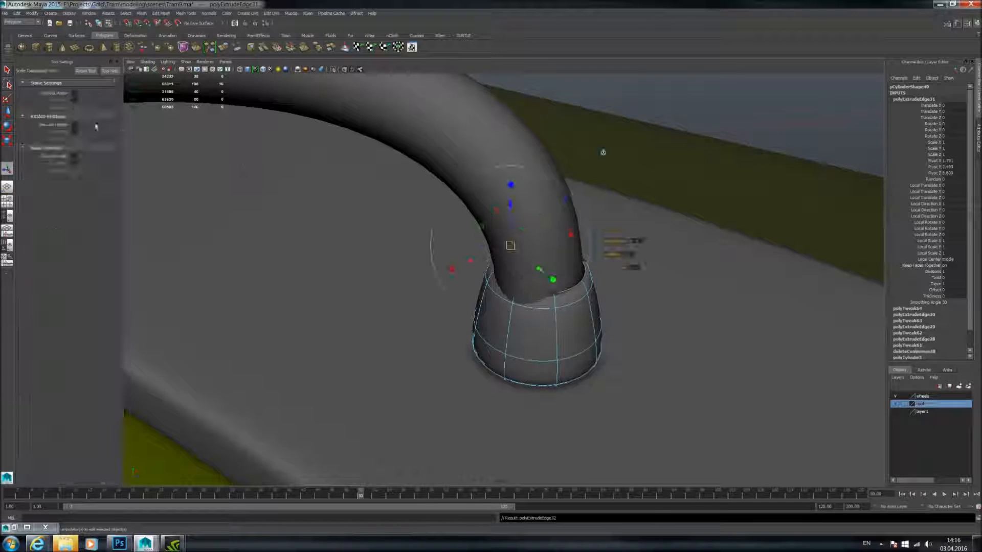
{"action": "key", "text": "1"}
{"action": "key", "text": "w"}
{"action": "mouse_move", "coordinate": [544, 214]}
{"action": "left_mouse_down"}
{"action": "mouse_move", "coordinate": [543, 238]}
{"action": "mouse_move", "coordinate": [547, 212]}
{"action": "left_mouse_up"}
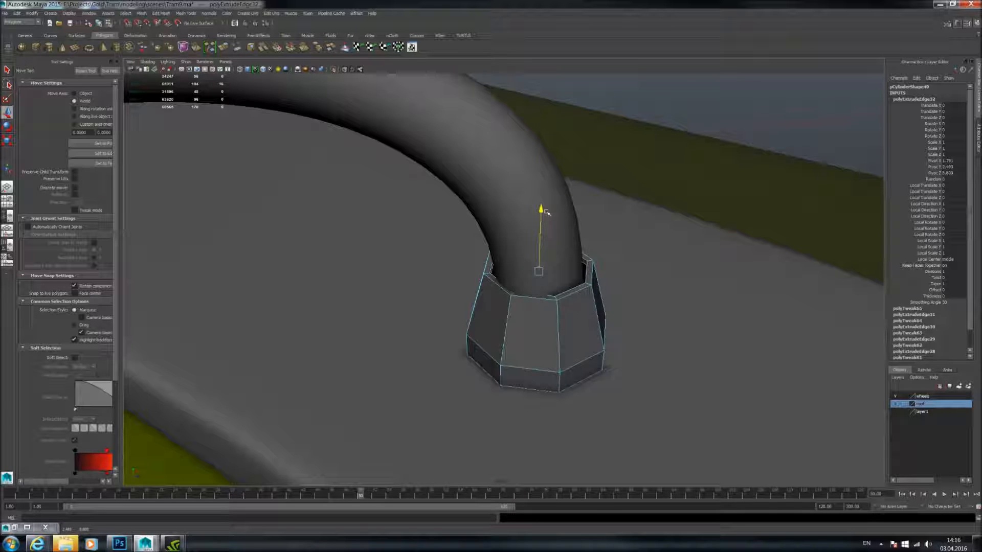
{"action": "left_click", "coordinate": [224, 47]}
{"action": "key", "text": "w"}
{"action": "left_click_drag", "start_coordinate": [541, 232], "coordinate": [373, 327]}
{"action": "key", "text": "3"}
{"action": "key", "text": "F8"}
- Scale the vertex ring at the handrail's lower end to fit the tube into its collar
{"action": "left_click", "coordinate": [515, 252]}
{"action": "key", "text": "1"}
{"action": "left_click", "coordinate": [506, 270]}
{"action": "left_click_drag", "start_coordinate": [507, 270], "coordinate": [617, 246], "text": "alt"}
{"action": "left_click", "coordinate": [506, 239]}
{"action": "right_click_drag", "start_coordinate": [502, 242], "coordinate": [407, 241]}
{"action": "scroll", "coordinate": [407, 241], "scroll_direction": "down", "scroll_amount": 4}
{"action": "mouse_move", "coordinate": [407, 241]}
{"action": "left_mouse_down", "text": "alt"}
{"action": "mouse_move", "coordinate": [441, 261]}
{"action": "mouse_move", "coordinate": [425, 238]}
{"action": "left_mouse_up", "text": "alt"}
{"action": "left_click_drag", "start_coordinate": [577, 275], "coordinate": [576, 315], "text": "alt"}
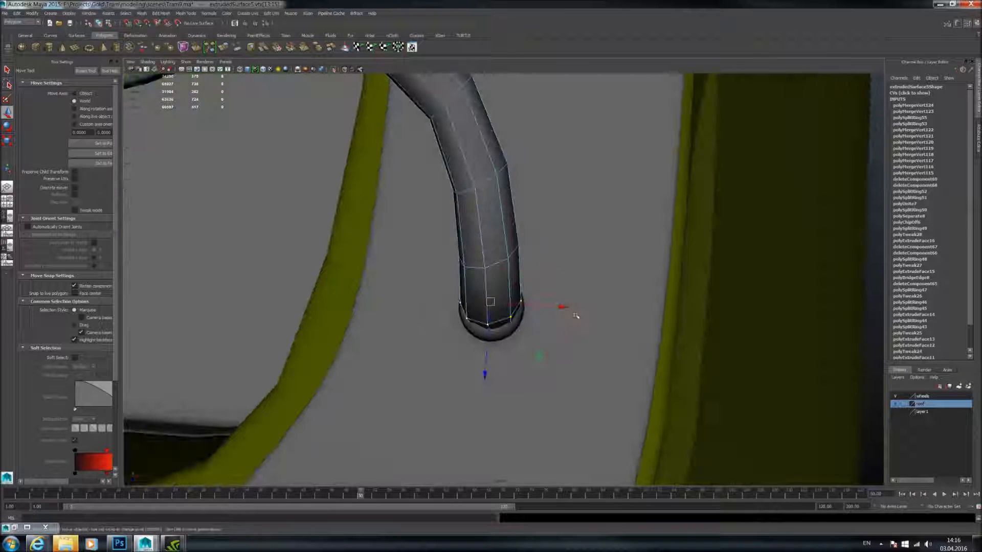
{"action": "left_click", "coordinate": [6, 144]}
{"action": "left_click_drag", "start_coordinate": [440, 342], "coordinate": [452, 320], "text": "alt"}
{"action": "scroll", "coordinate": [463, 302], "scroll_direction": "up", "scroll_amount": 2}
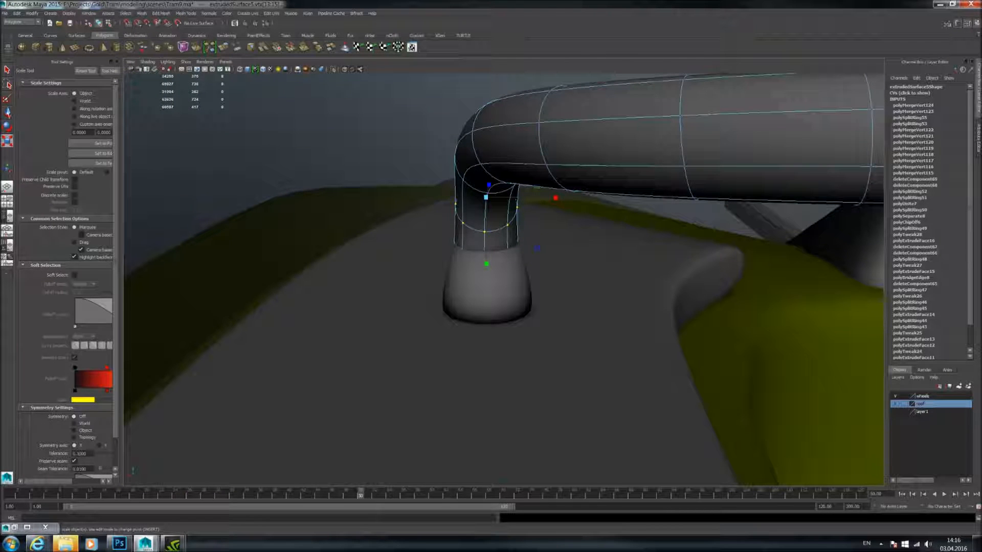
- Shift the handrail's lower vertex rings sideways to even out the bend above the collar, and scale the second ring
{"action": "key", "text": "w"}
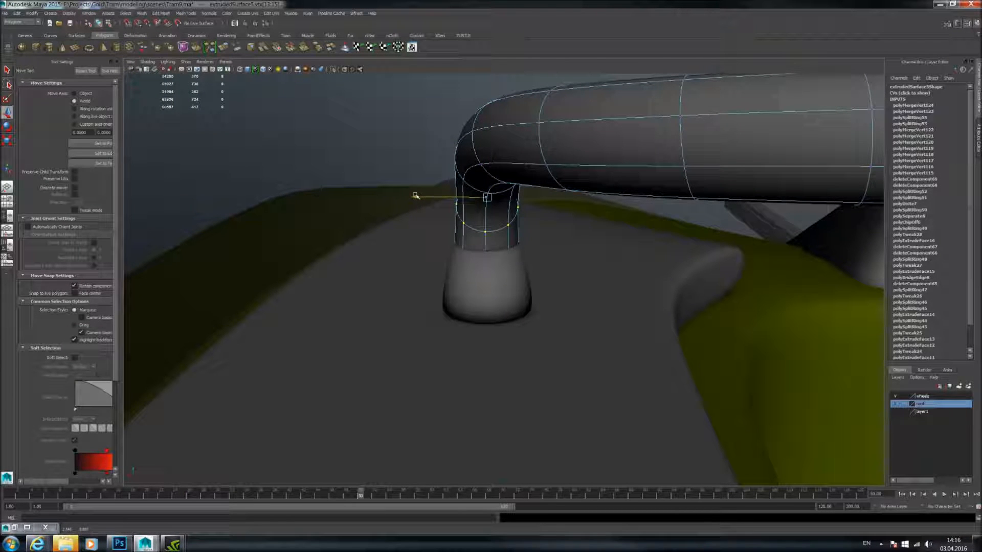
{"action": "left_click_drag", "start_coordinate": [415, 196], "coordinate": [276, 217], "text": "alt"}
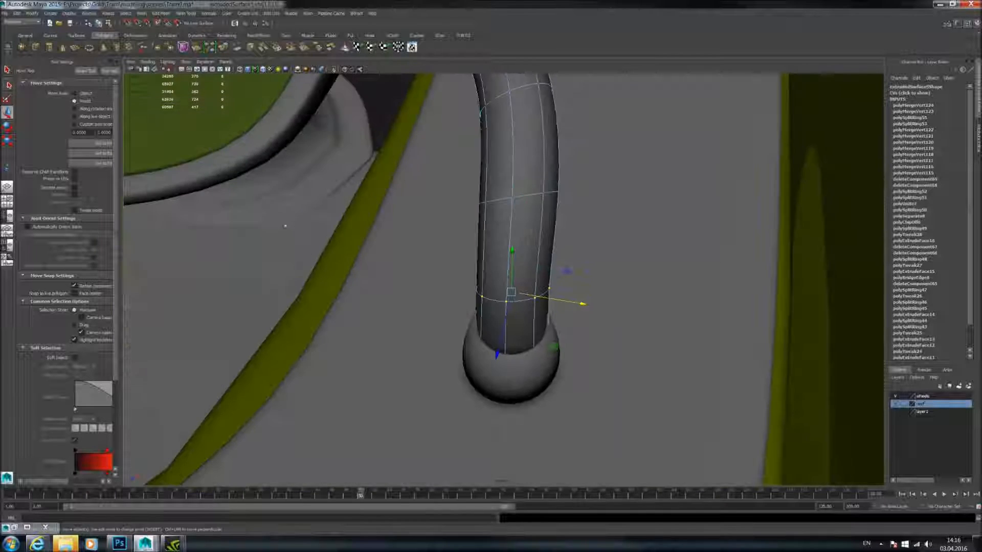
{"action": "left_click_drag", "start_coordinate": [431, 188], "coordinate": [232, 199], "text": "alt"}
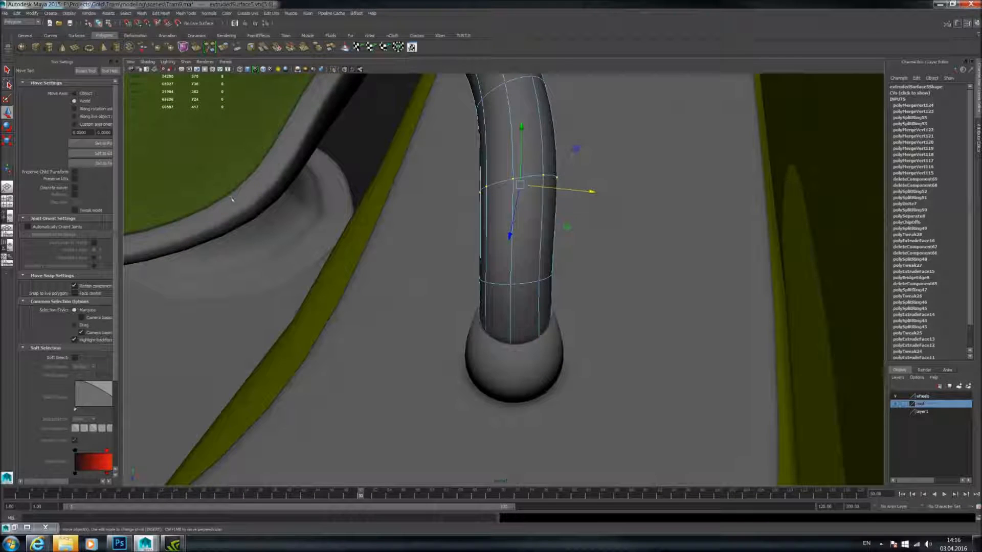
{"action": "key", "text": "r"}
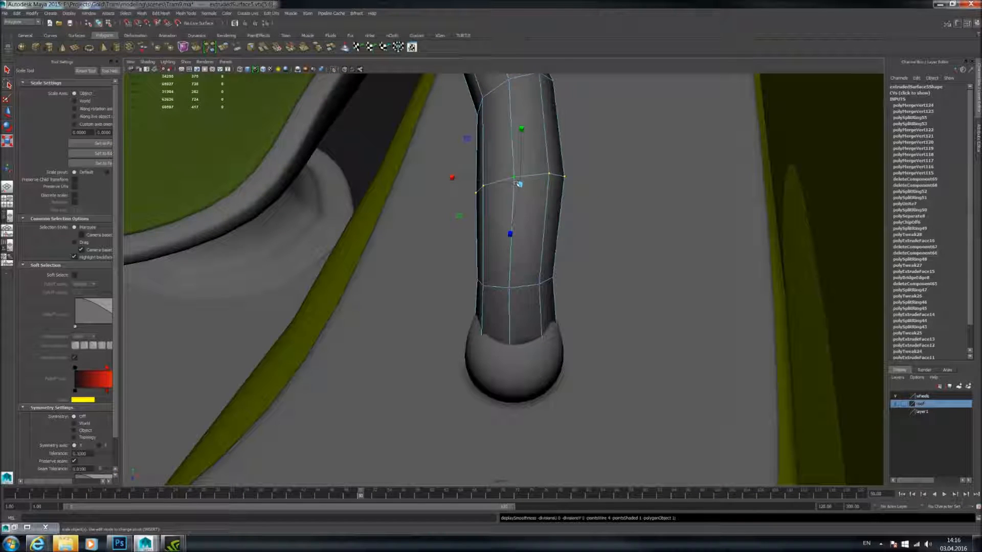
{"action": "left_click_drag", "start_coordinate": [515, 185], "coordinate": [572, 220], "text": "alt"}
{"action": "key", "text": "3"}
{"action": "right_click_drag", "start_coordinate": [514, 228], "coordinate": [527, 217]}
- Move the semicircular panel behind the driver's seat slightly down and forward onto the green partition
{"action": "left_click_drag", "start_coordinate": [527, 217], "coordinate": [487, 244], "text": "alt"}
{"action": "left_click", "coordinate": [487, 244]}
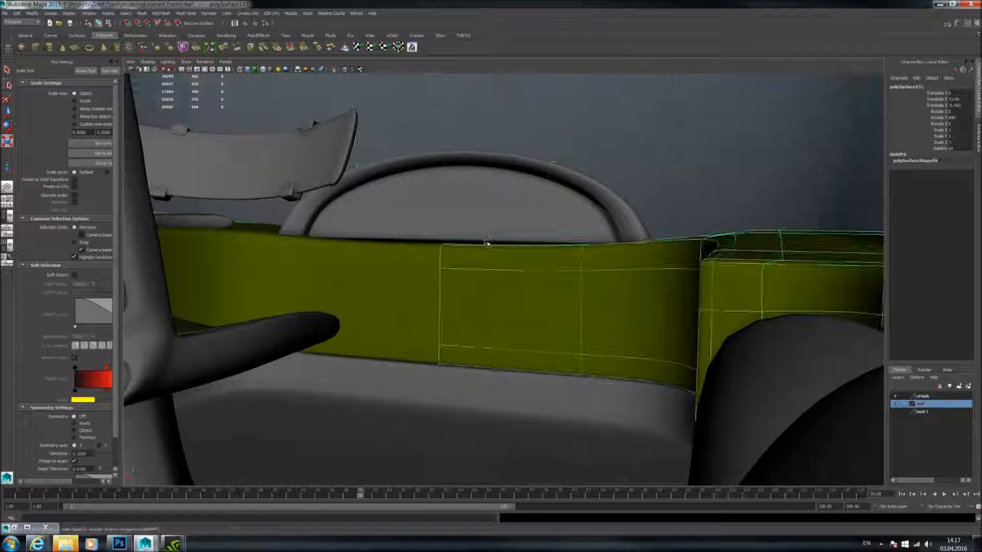
{"action": "middle_click_drag", "start_coordinate": [487, 244], "coordinate": [510, 292], "text": "alt"}
{"action": "scroll", "coordinate": [511, 293], "scroll_direction": "up", "scroll_amount": 6}
{"action": "key", "text": "1"}
{"action": "left_click_drag", "start_coordinate": [579, 301], "coordinate": [569, 257], "text": "alt"}
{"action": "left_click", "coordinate": [563, 239]}
{"action": "left_click_drag", "start_coordinate": [670, 259], "coordinate": [695, 254], "text": "alt"}
{"action": "left_click", "coordinate": [684, 258]}
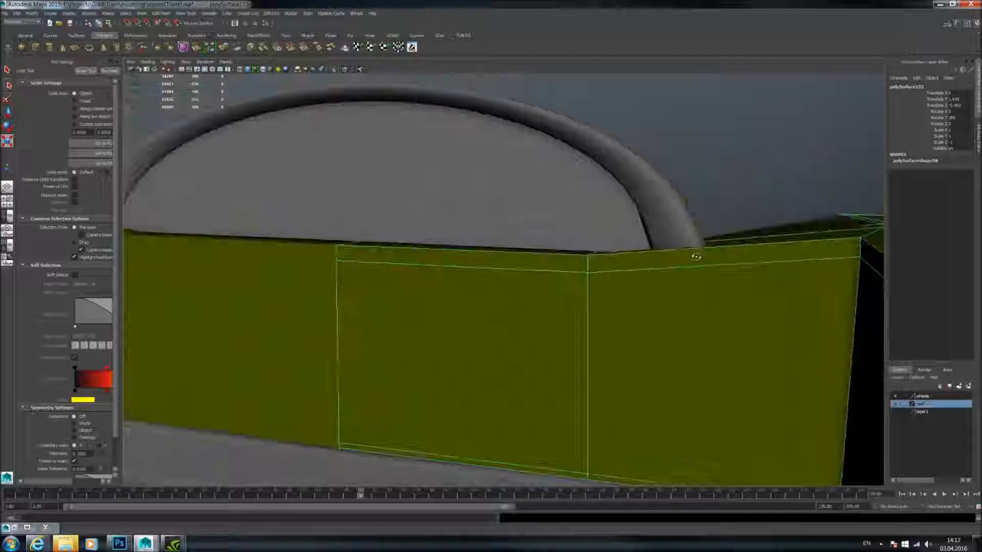
{"action": "left_click", "coordinate": [606, 228]}
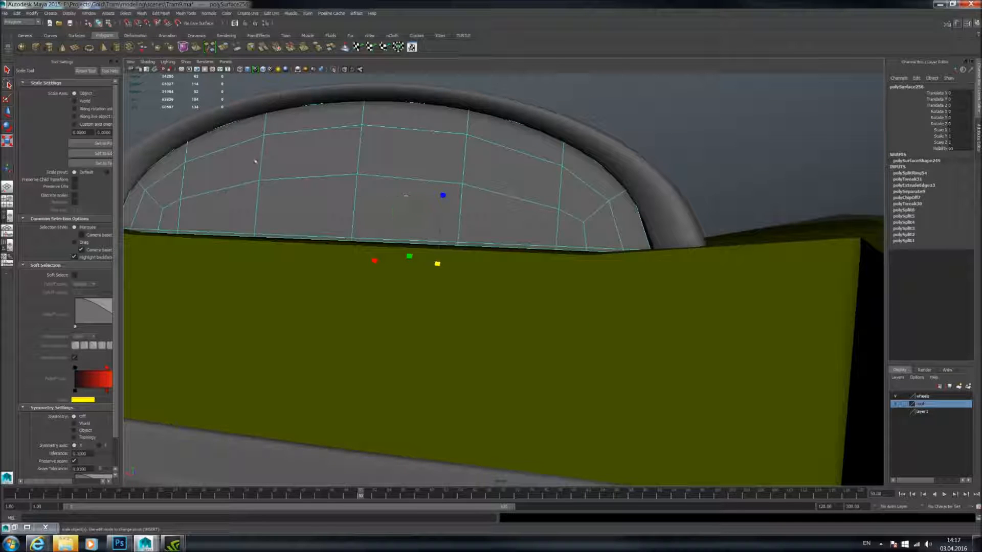
{"action": "left_click", "coordinate": [7, 110]}
{"action": "left_click_drag", "start_coordinate": [434, 194], "coordinate": [404, 258]}
- Move the arched frame slightly down and forward to follow the semicircular panel
{"action": "left_click", "coordinate": [548, 264]}
{"action": "mouse_move", "coordinate": [549, 264]}
{"action": "left_mouse_down", "text": "alt"}
{"action": "mouse_move", "coordinate": [574, 274]}
{"action": "mouse_move", "coordinate": [559, 272]}
{"action": "left_mouse_up", "text": "alt"}
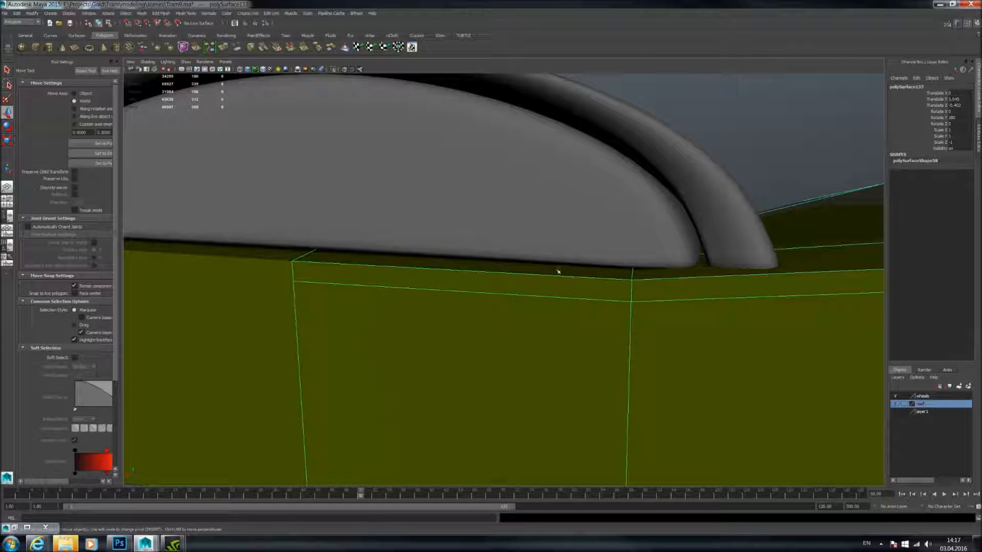
{"action": "left_click", "coordinate": [556, 240]}
{"action": "middle_click_drag", "start_coordinate": [556, 241], "coordinate": [559, 262], "text": "alt"}
{"action": "key", "text": "1"}
{"action": "left_click", "coordinate": [688, 219]}
{"action": "key", "text": "1"}
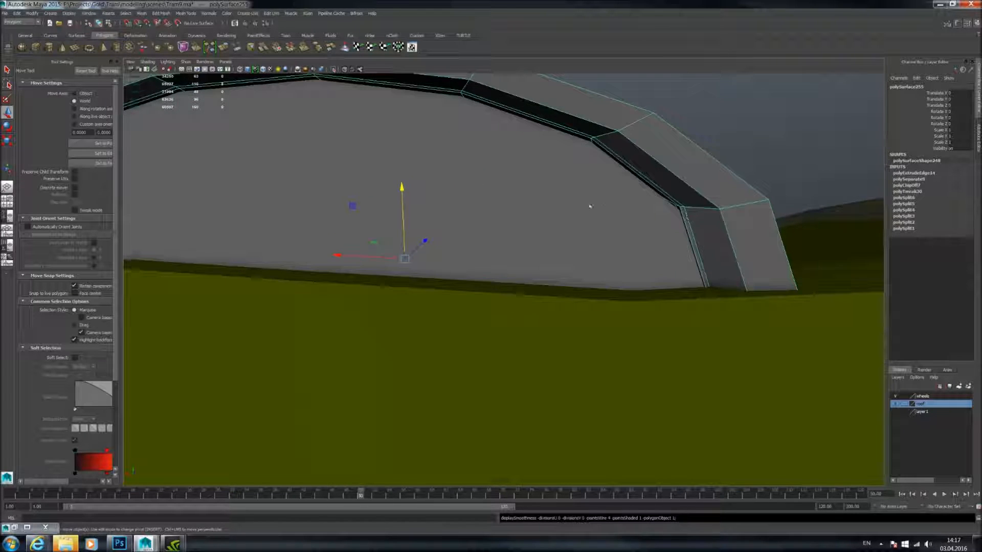
{"action": "left_click_drag", "start_coordinate": [590, 207], "coordinate": [585, 201], "text": "alt"}
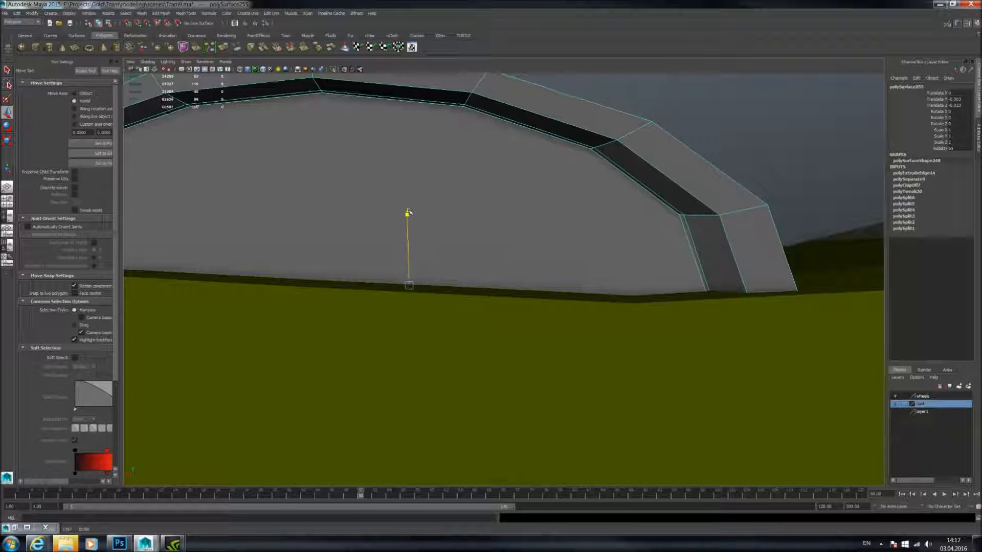
- Show the arched frame and semicircular panel smoothed, and fine-tune the frame's position around the panel
{"action": "key", "text": "3"}
{"action": "scroll", "coordinate": [543, 169], "scroll_direction": "down", "scroll_amount": 1}
{"action": "left_click", "coordinate": [553, 173]}
{"action": "key", "text": "3"}
{"action": "left_click", "coordinate": [651, 151]}
{"action": "scroll", "coordinate": [634, 185], "scroll_direction": "down", "scroll_amount": 1}
{"action": "left_click", "coordinate": [600, 211]}
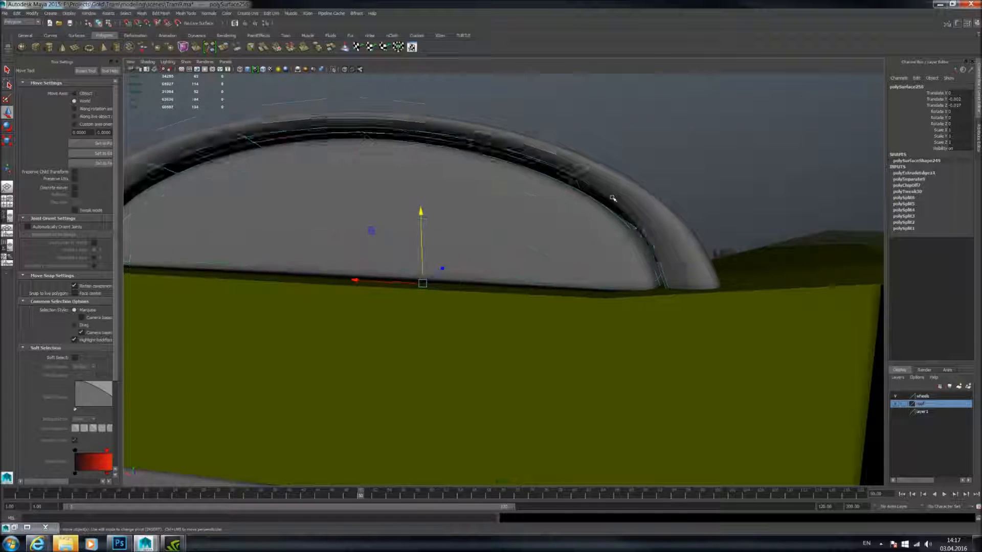
{"action": "scroll", "coordinate": [588, 212], "scroll_direction": "up", "scroll_amount": 3}
{"action": "left_click", "coordinate": [568, 216]}
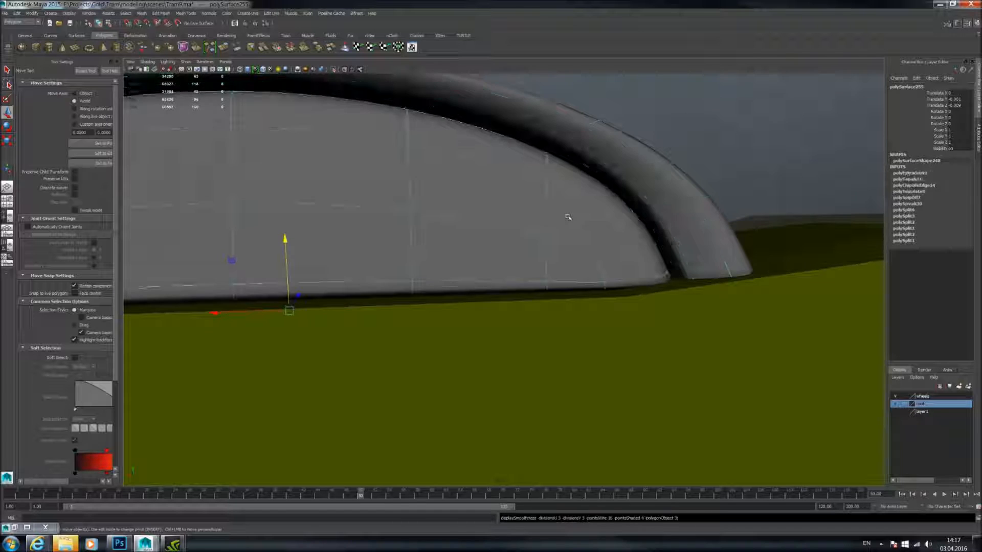
- Insert an edge loop along the semicircular panel's outer rim to sharpen its smoothed edge
{"action": "key", "text": "1"}
{"action": "left_click_drag", "start_coordinate": [579, 200], "coordinate": [502, 203], "text": "alt"}
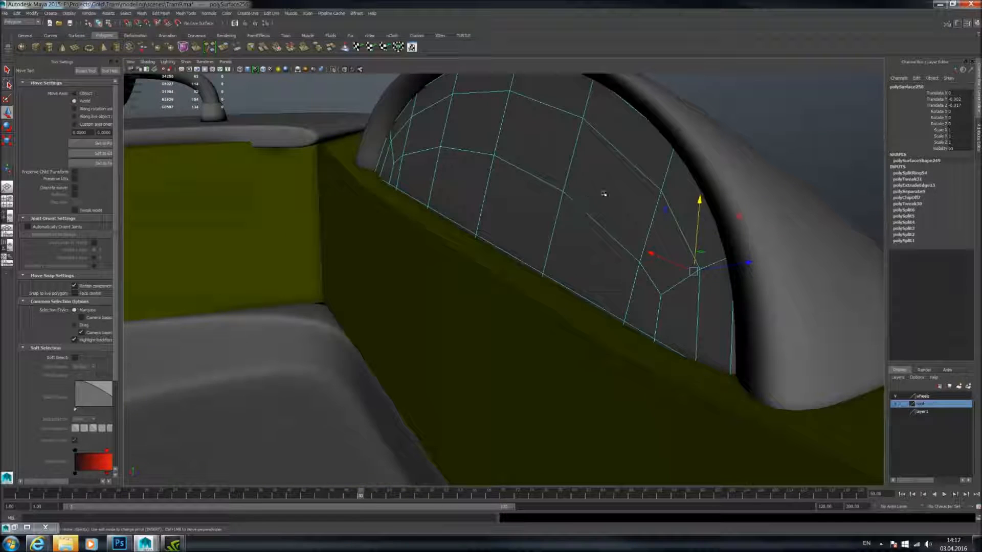
{"action": "left_click_drag", "start_coordinate": [604, 193], "coordinate": [521, 264], "text": "alt"}
{"action": "key", "text": "3"}
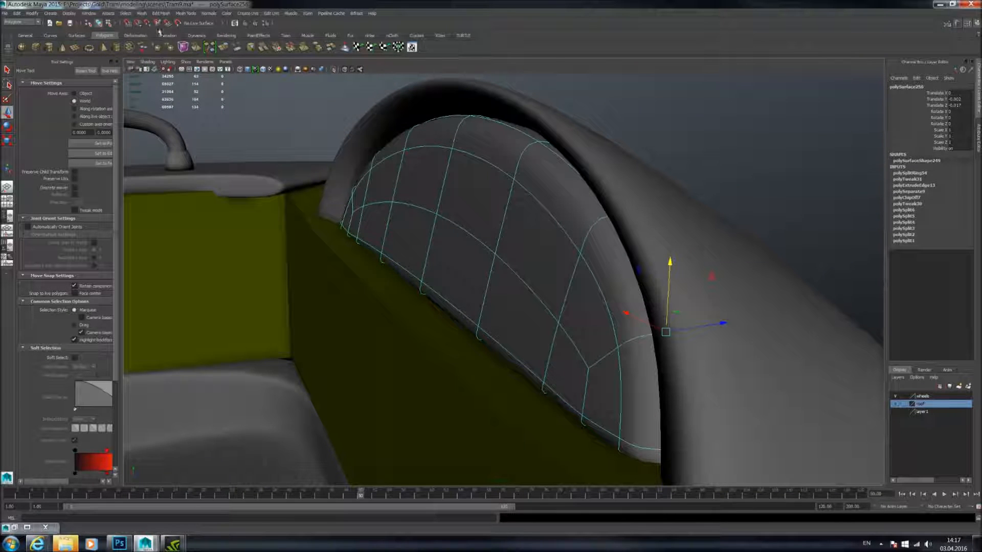
{"action": "left_click", "coordinate": [187, 13]}
{"action": "left_click", "coordinate": [213, 102]}
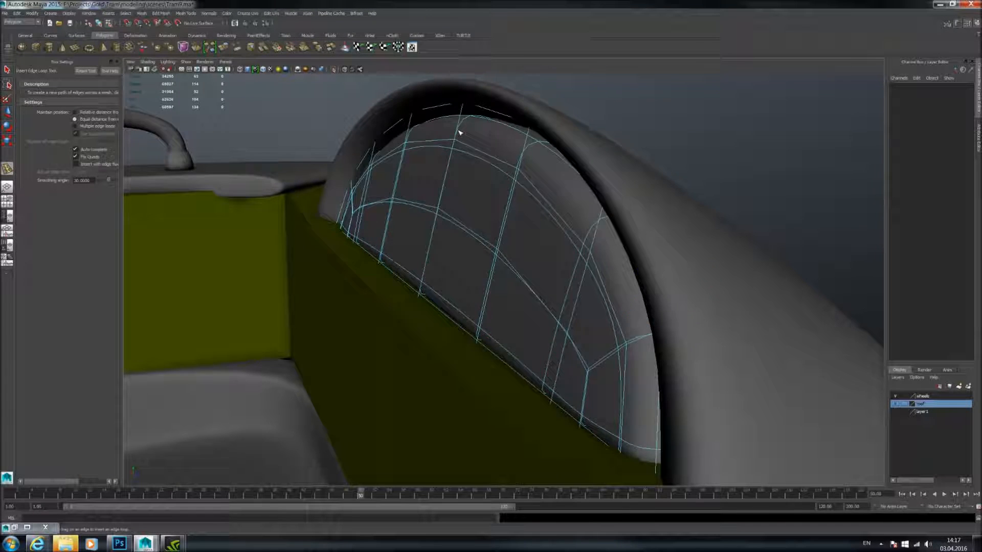
{"action": "left_click_drag", "start_coordinate": [460, 131], "coordinate": [501, 214], "text": "alt"}
{"action": "left_click_drag", "start_coordinate": [494, 155], "coordinate": [486, 136], "text": "alt"}
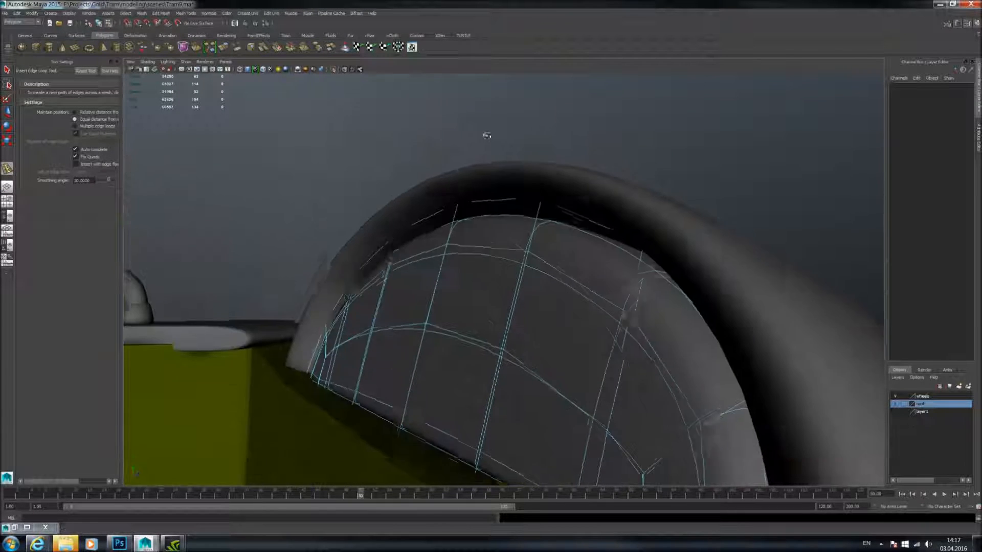
{"action": "left_click", "coordinate": [477, 218]}
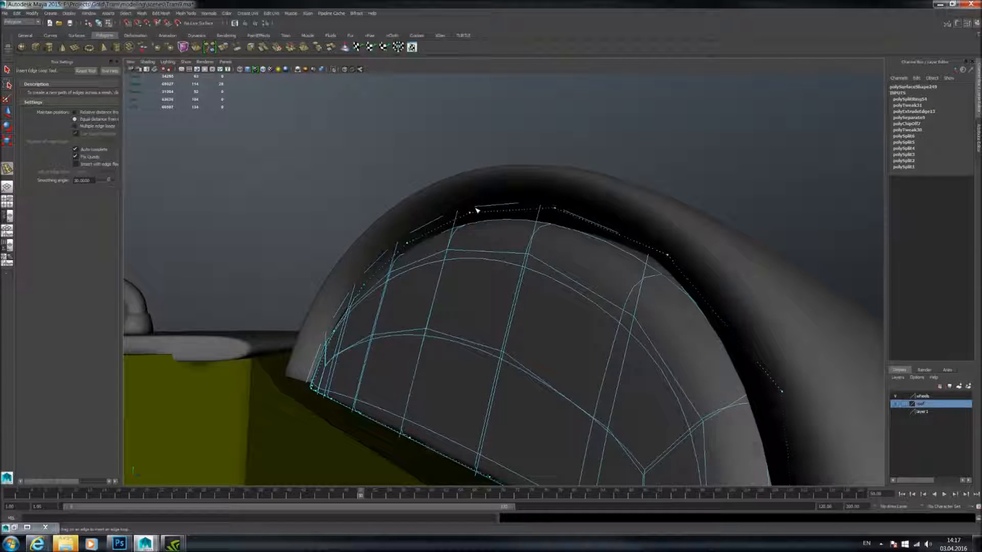
{"action": "left_click", "coordinate": [478, 211]}
- Check the cabin interior around the driver's seat and the passenger seats
{"action": "left_click_drag", "start_coordinate": [527, 223], "coordinate": [539, 263], "text": "alt"}
{"action": "middle_click_drag", "start_coordinate": [539, 263], "coordinate": [575, 228], "text": "alt"}
{"action": "left_click_drag", "start_coordinate": [575, 229], "coordinate": [554, 256], "text": "alt"}
{"action": "scroll", "coordinate": [554, 256], "scroll_direction": "down", "scroll_amount": 3}
{"action": "scroll", "coordinate": [559, 242], "scroll_direction": "up", "scroll_amount": 2}
{"action": "middle_click_drag", "start_coordinate": [559, 242], "coordinate": [585, 204], "text": "alt"}
{"action": "scroll", "coordinate": [581, 206], "scroll_direction": "down", "scroll_amount": 3}
{"action": "scroll", "coordinate": [577, 235], "scroll_direction": "down", "scroll_amount": 2}
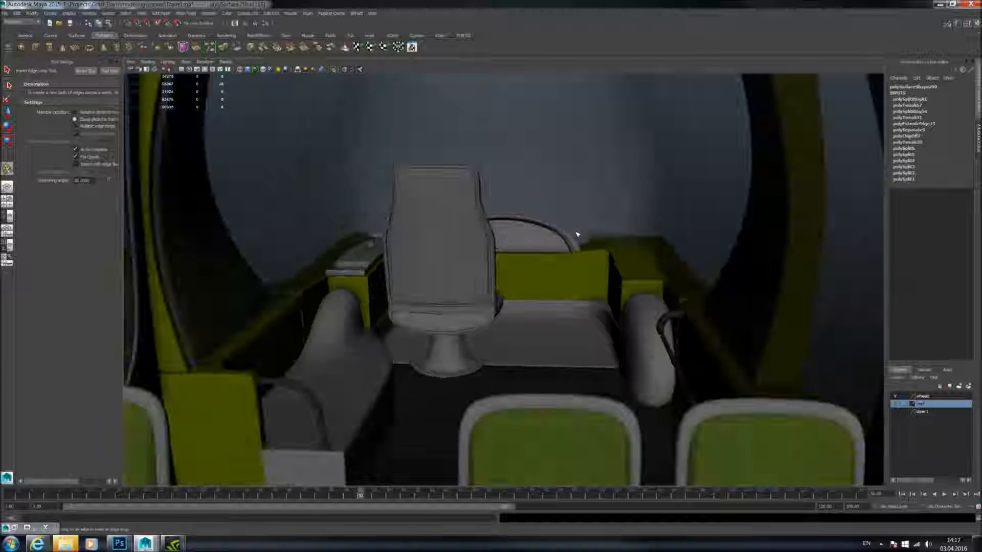
{"action": "scroll", "coordinate": [577, 234], "scroll_direction": "down", "scroll_amount": 5}
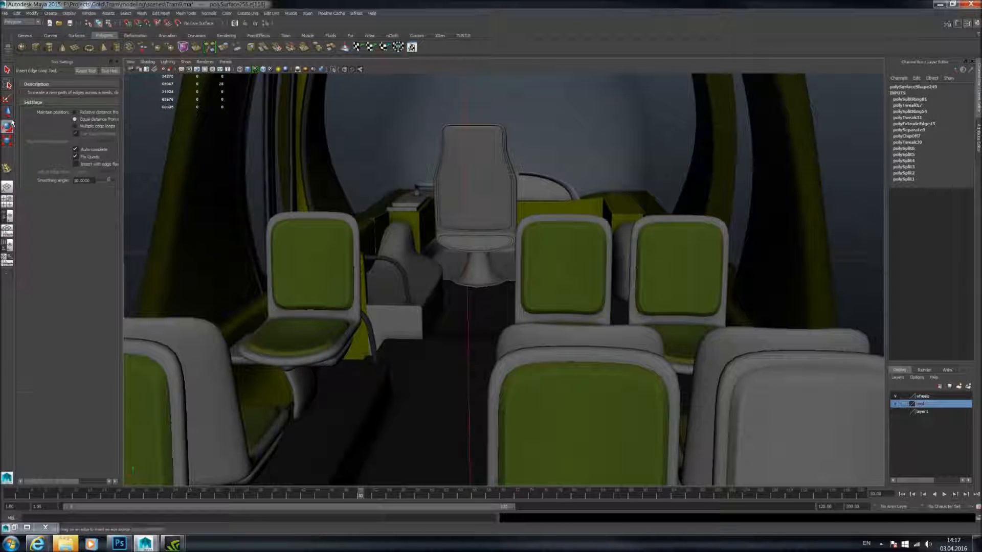
- Assign an existing dark material to both side consoles and the low base panel behind the driver's seat
{"action": "left_click", "coordinate": [8, 113]}
{"action": "left_click_drag", "start_coordinate": [443, 221], "coordinate": [440, 259], "text": "alt"}
{"action": "right_click_drag", "start_coordinate": [441, 259], "coordinate": [524, 311], "text": "alt"}
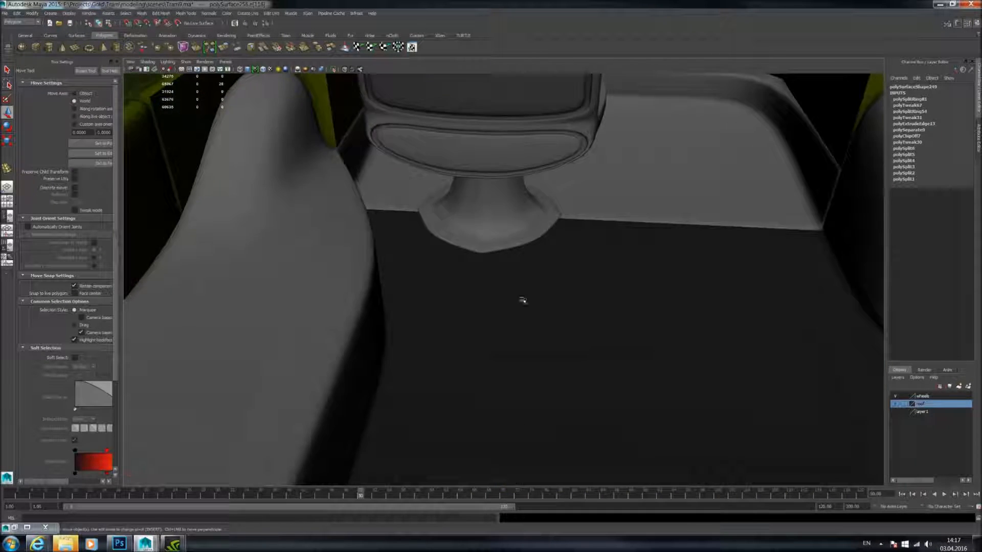
{"action": "middle_click_drag", "start_coordinate": [523, 310], "coordinate": [548, 258], "text": "alt"}
{"action": "right_click_drag", "start_coordinate": [548, 259], "coordinate": [407, 238], "text": "alt"}
{"action": "left_click", "coordinate": [408, 238]}
{"action": "left_click_drag", "start_coordinate": [408, 238], "coordinate": [484, 229], "text": "alt"}
{"action": "right_click", "coordinate": [391, 222]}
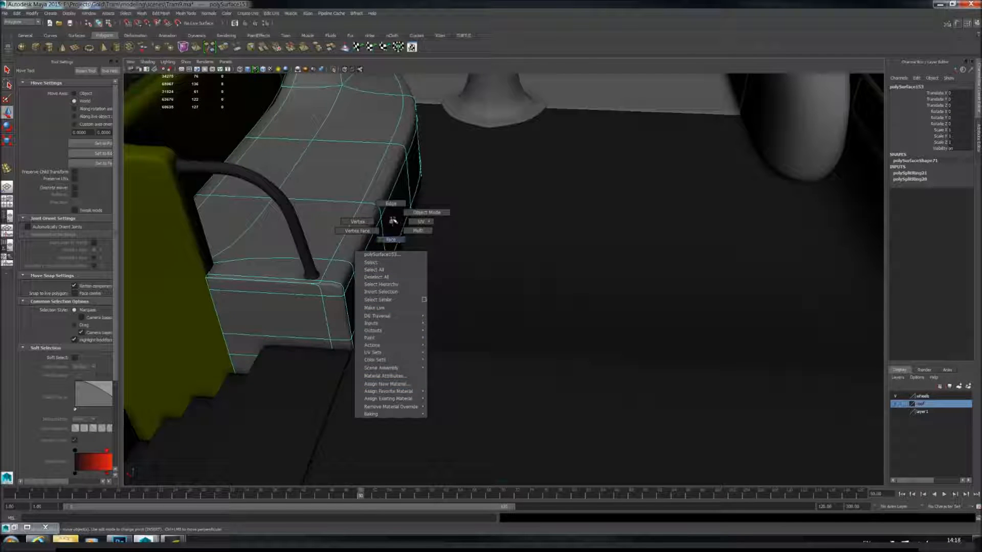
{"action": "right_click_drag", "start_coordinate": [393, 221], "coordinate": [427, 213]}
{"action": "left_click", "coordinate": [776, 146], "text": "shift"}
{"action": "left_click_drag", "start_coordinate": [569, 191], "coordinate": [558, 151], "text": "alt"}
{"action": "middle_click_drag", "start_coordinate": [558, 151], "coordinate": [564, 274], "text": "alt"}
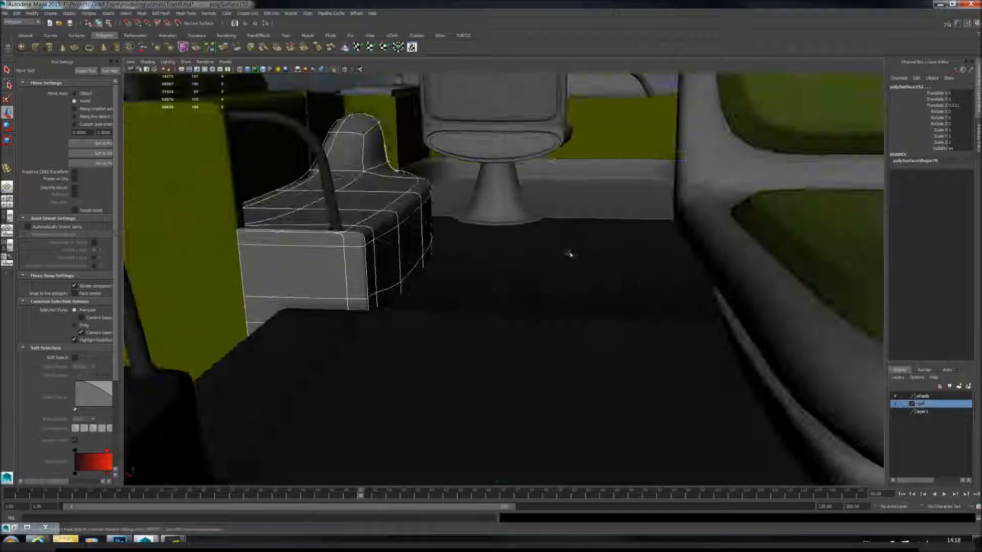
{"action": "left_click", "coordinate": [584, 174], "text": "shift"}
{"action": "left_click_drag", "start_coordinate": [584, 173], "coordinate": [586, 274], "text": "alt"}
{"action": "right_click_drag", "start_coordinate": [405, 288], "coordinate": [419, 449]}
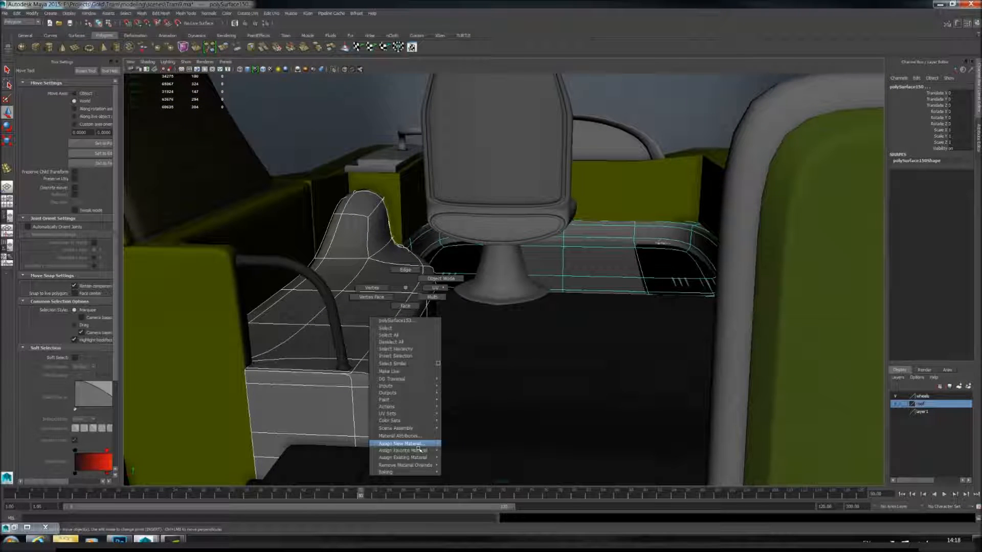
{"action": "mouse_move", "coordinate": [434, 457]}
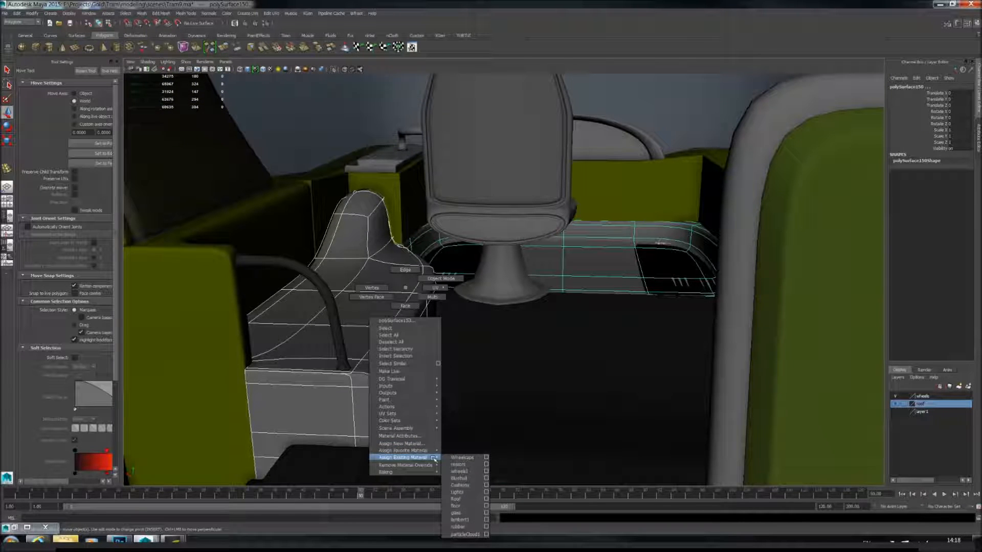
{"action": "left_click", "coordinate": [467, 500]}
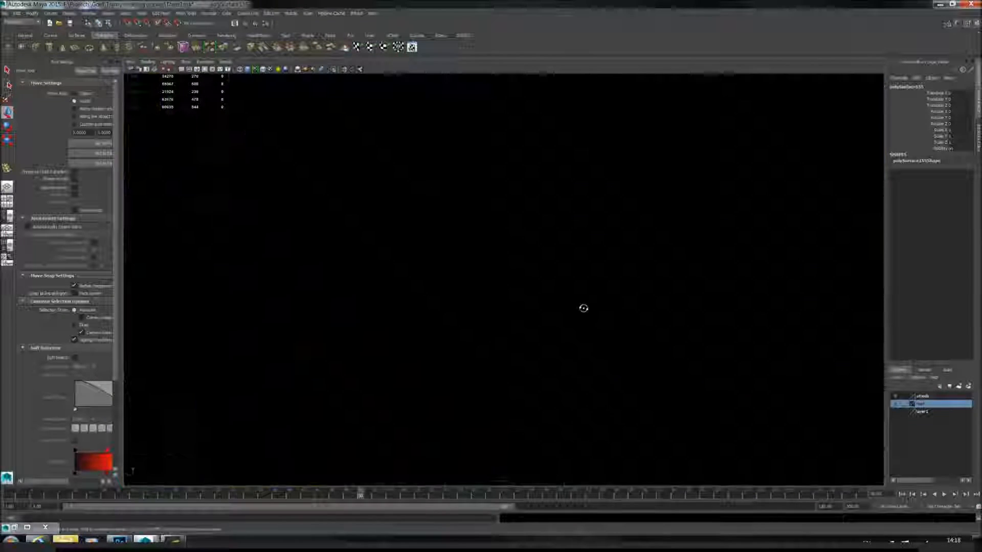
- Try to combine the driver's seat mesh
{"action": "left_click_drag", "start_coordinate": [584, 309], "coordinate": [542, 307], "text": "alt"}
{"action": "right_click_drag", "start_coordinate": [542, 307], "coordinate": [573, 324], "text": "alt"}
{"action": "left_click_drag", "start_coordinate": [572, 324], "coordinate": [555, 255], "text": "alt"}
{"action": "left_click", "coordinate": [552, 287]}
{"action": "right_click", "coordinate": [553, 288]}
{"action": "left_click", "coordinate": [209, 13]}
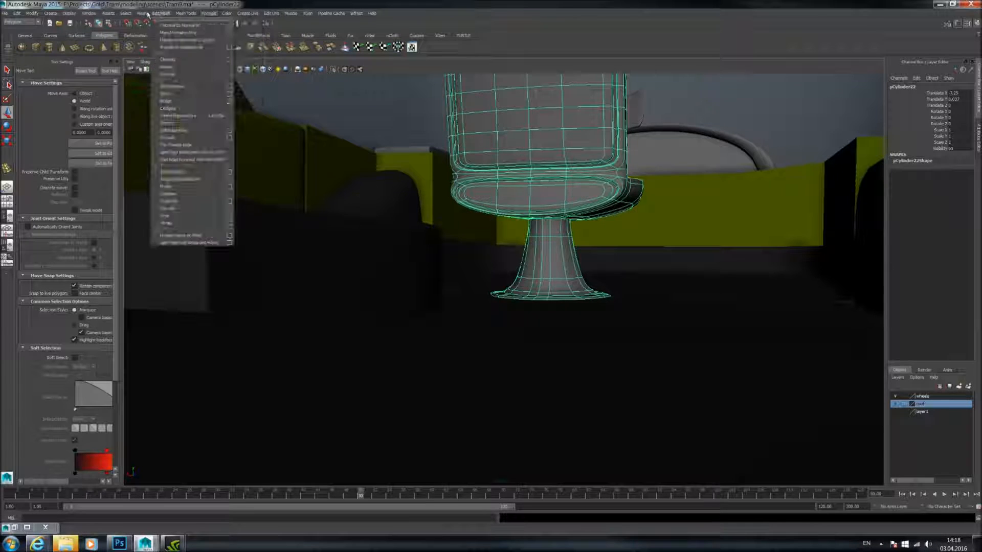
{"action": "left_click", "coordinate": [158, 40]}
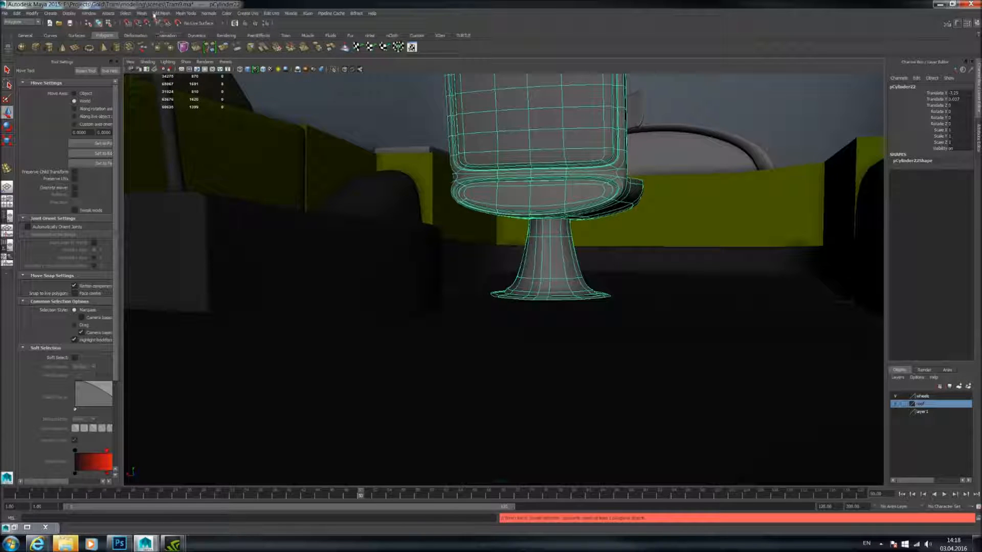
- Separate the driver's seat mesh into its individual parts and assign an existing light glossy material to its pedestal
{"action": "left_click", "coordinate": [144, 13]}
{"action": "left_click", "coordinate": [159, 49]}
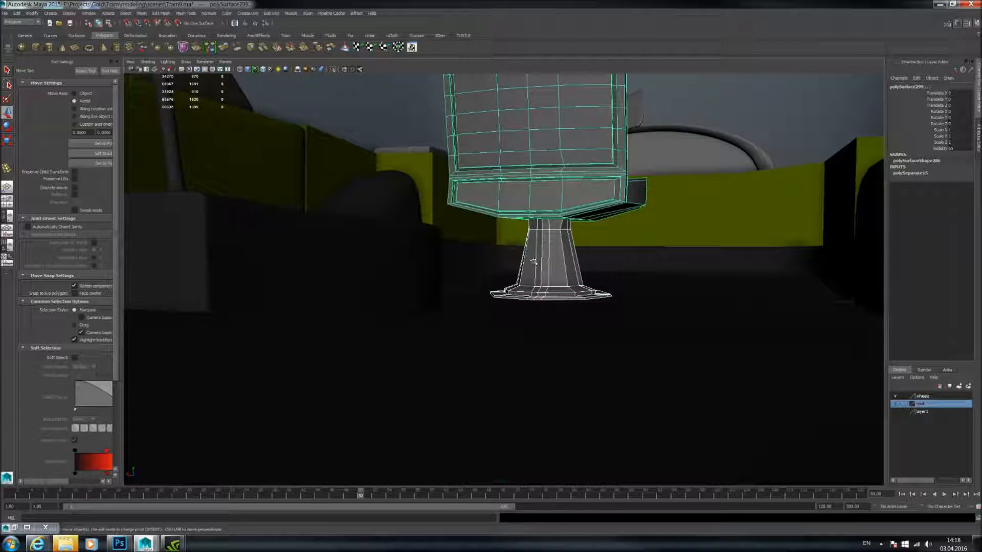
{"action": "left_click", "coordinate": [559, 255]}
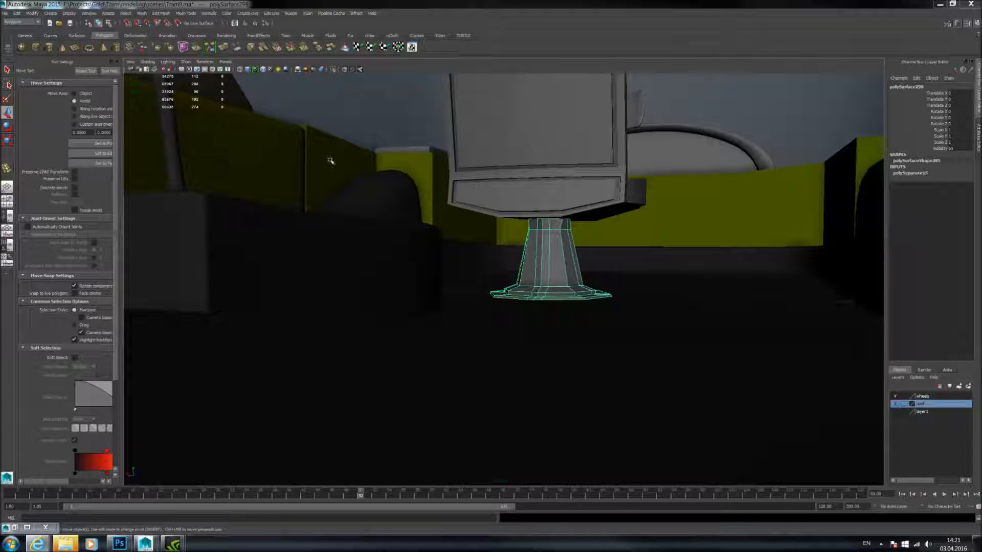
{"action": "left_click_drag", "start_coordinate": [543, 168], "coordinate": [547, 230], "text": "alt"}
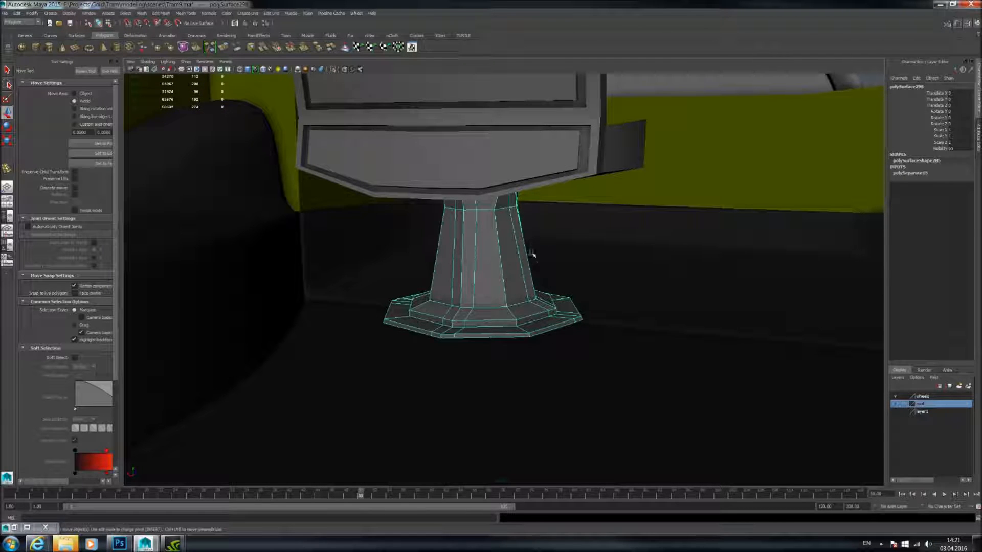
{"action": "right_click_drag", "start_coordinate": [487, 255], "coordinate": [486, 274]}
{"action": "right_click_drag", "start_coordinate": [490, 396], "coordinate": [543, 432]}
{"action": "left_click", "coordinate": [578, 284]}
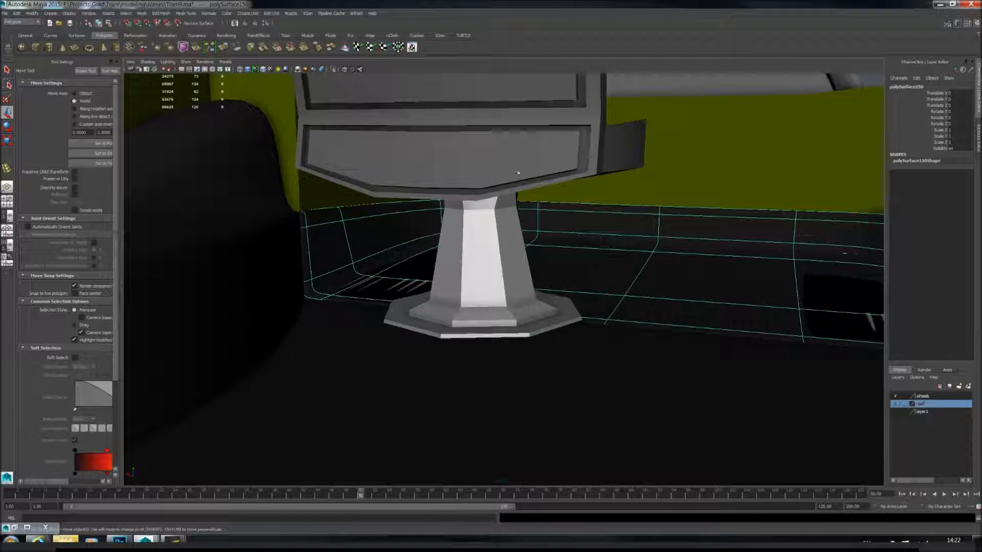
- Turn on smooth mesh preview for the driver's seat pedestal and the other seat parts
{"action": "left_click", "coordinate": [514, 169]}
{"action": "left_click", "coordinate": [501, 276]}
{"action": "key", "text": "3"}
{"action": "left_click", "coordinate": [607, 239]}
{"action": "left_click_drag", "start_coordinate": [607, 233], "coordinate": [461, 280], "text": "alt"}
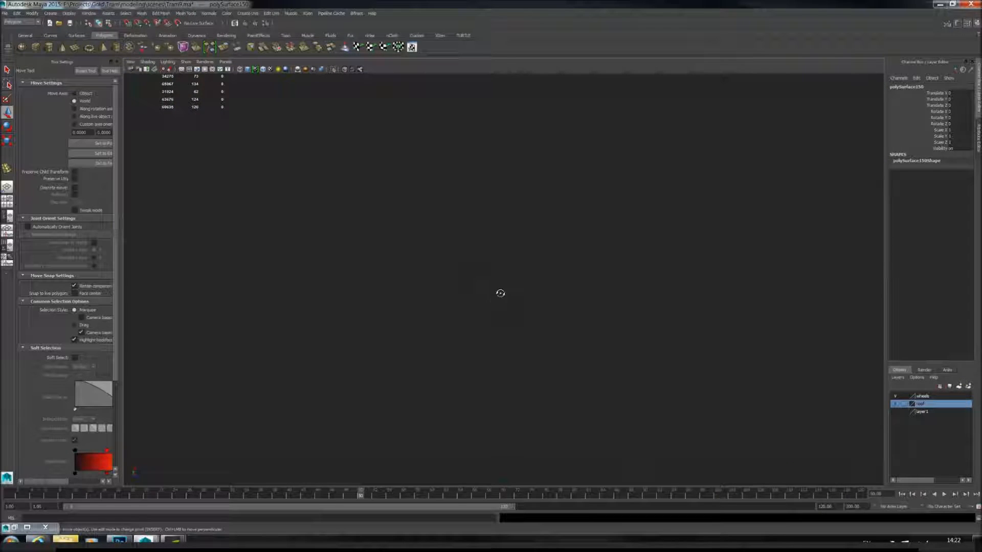
{"action": "scroll", "coordinate": [498, 297], "scroll_direction": "up", "scroll_amount": 4}
{"action": "left_click", "coordinate": [484, 321]}
{"action": "key", "text": "3"}
{"action": "scroll", "coordinate": [480, 330], "scroll_direction": "up", "scroll_amount": 3}
{"action": "left_click", "coordinate": [477, 339]}
{"action": "key", "text": "3"}
{"action": "left_click", "coordinate": [469, 282]}
{"action": "left_click", "coordinate": [361, 240]}
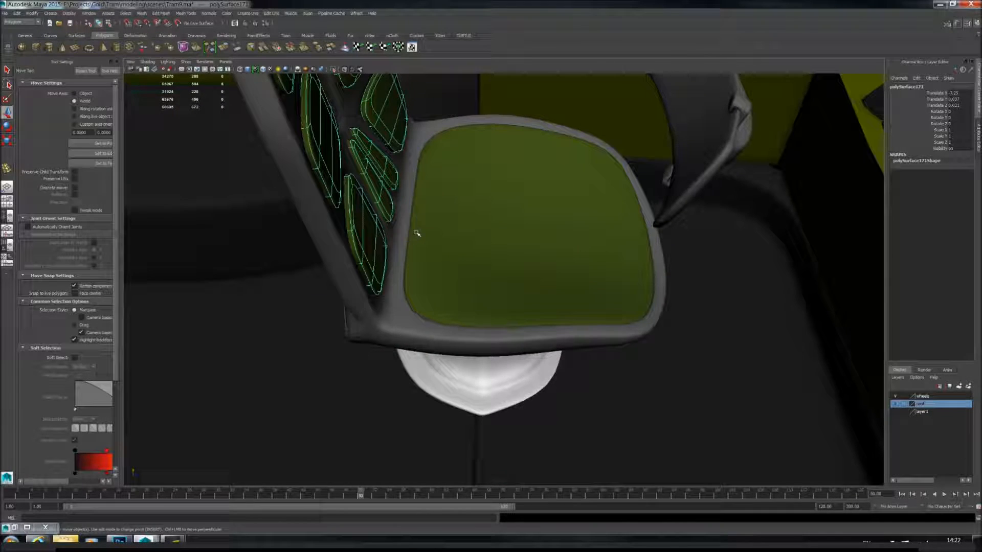
{"action": "left_click", "coordinate": [387, 326]}
- Examine the whole tram from outside, checking the front, side windows and visible interior in shaded view
{"action": "mouse_move", "coordinate": [409, 261]}
{"action": "left_mouse_down", "text": "alt"}
{"action": "mouse_move", "coordinate": [454, 246]}
{"action": "mouse_move", "coordinate": [436, 241]}
{"action": "mouse_move", "coordinate": [467, 271]}
{"action": "mouse_move", "coordinate": [537, 252]}
{"action": "mouse_move", "coordinate": [513, 251]}
{"action": "mouse_move", "coordinate": [534, 308]}
{"action": "mouse_move", "coordinate": [507, 302]}
{"action": "mouse_move", "coordinate": [514, 310]}
{"action": "mouse_move", "coordinate": [482, 271]}
{"action": "mouse_move", "coordinate": [423, 241]}
{"action": "mouse_move", "coordinate": [523, 285]}
{"action": "mouse_move", "coordinate": [424, 255]}
{"action": "mouse_move", "coordinate": [543, 255]}
{"action": "mouse_move", "coordinate": [532, 272]}
{"action": "mouse_move", "coordinate": [675, 285]}
{"action": "mouse_move", "coordinate": [690, 275]}
{"action": "mouse_move", "coordinate": [605, 259]}
{"action": "mouse_move", "coordinate": [658, 287]}
{"action": "left_mouse_up", "text": "alt"}
{"action": "key", "text": "4"}
{"action": "key", "text": "5"}
{"action": "scroll", "coordinate": [514, 309], "scroll_direction": "down", "scroll_amount": 4}
{"action": "scroll", "coordinate": [506, 305], "scroll_direction": "down", "scroll_amount": 4}
{"action": "scroll", "coordinate": [523, 285], "scroll_direction": "down", "scroll_amount": 3}
{"action": "scroll", "coordinate": [523, 285], "scroll_direction": "down", "scroll_amount": 6}
{"action": "scroll", "coordinate": [533, 271], "scroll_direction": "up", "scroll_amount": 3}
{"action": "left_click", "coordinate": [675, 284]}
{"action": "left_click", "coordinate": [658, 287]}
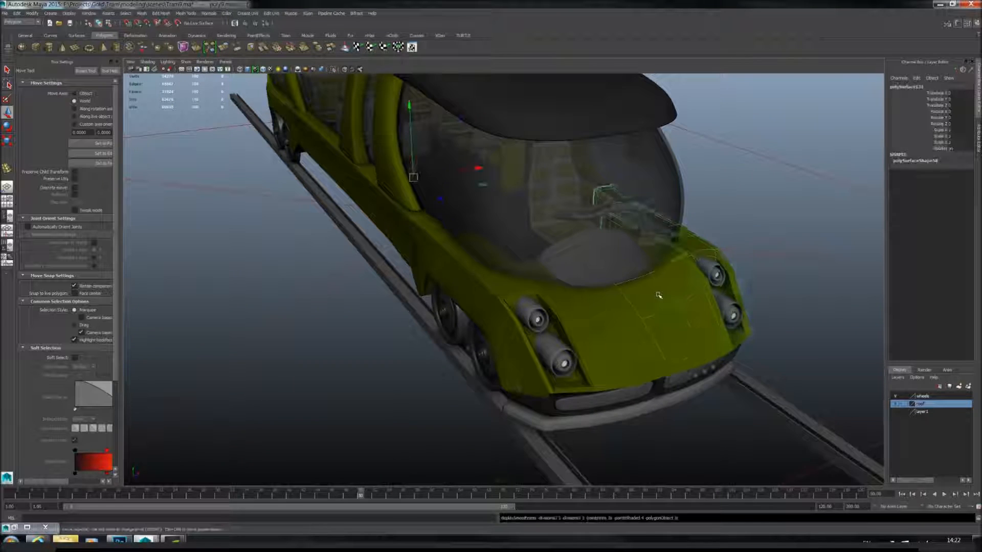
{"action": "left_click", "coordinate": [759, 272]}
{"action": "left_click_drag", "start_coordinate": [760, 272], "coordinate": [656, 293], "text": "alt"}
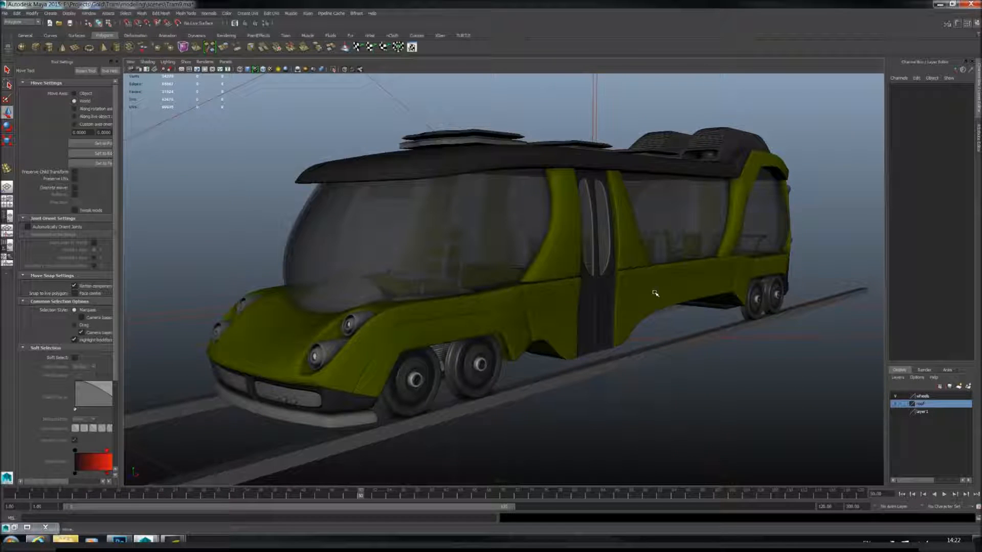